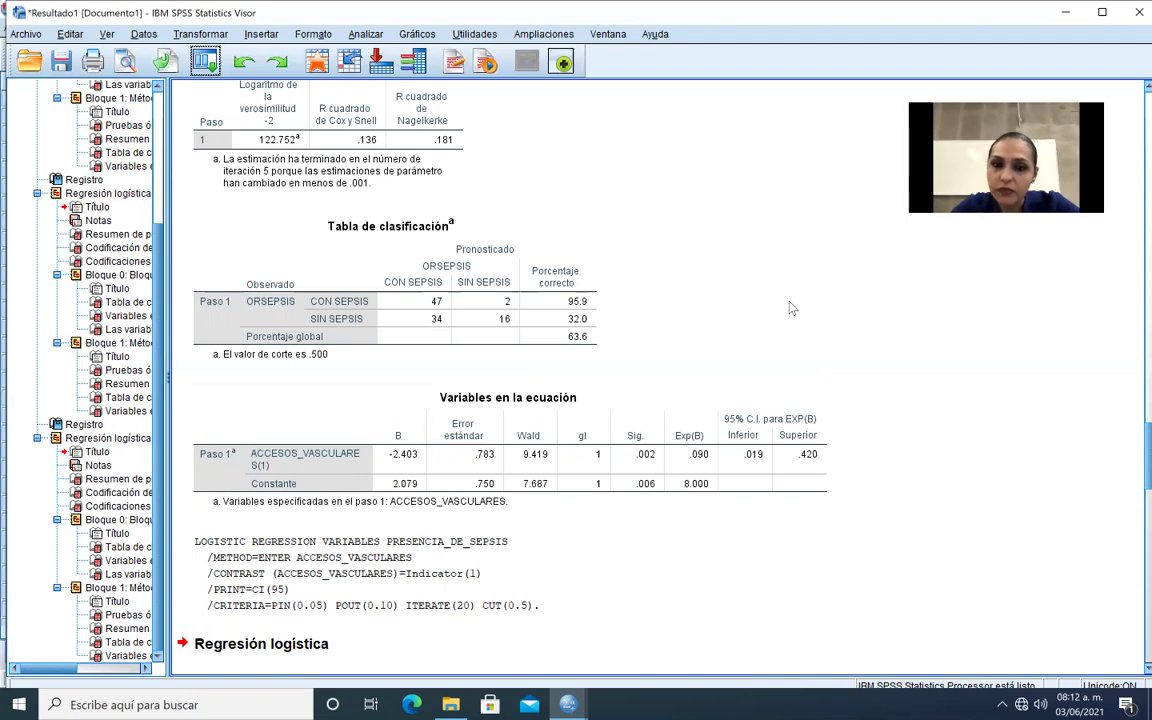
- Review the logistic regression output for PRESENCIA_DE_SEPSIS through to its final Variables en la ecuación table
{"action": "scroll", "coordinate": [790, 308], "scroll_direction": "down", "scroll_amount": 8}
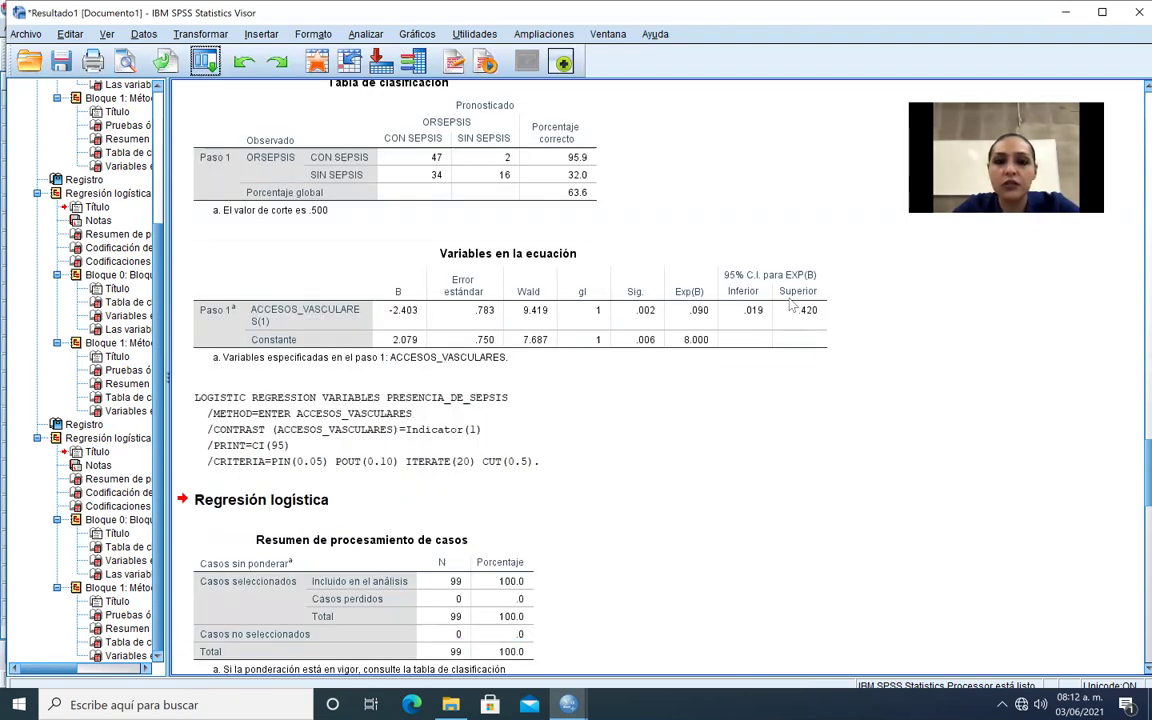
{"action": "scroll", "coordinate": [790, 305], "scroll_direction": "down", "scroll_amount": 16}
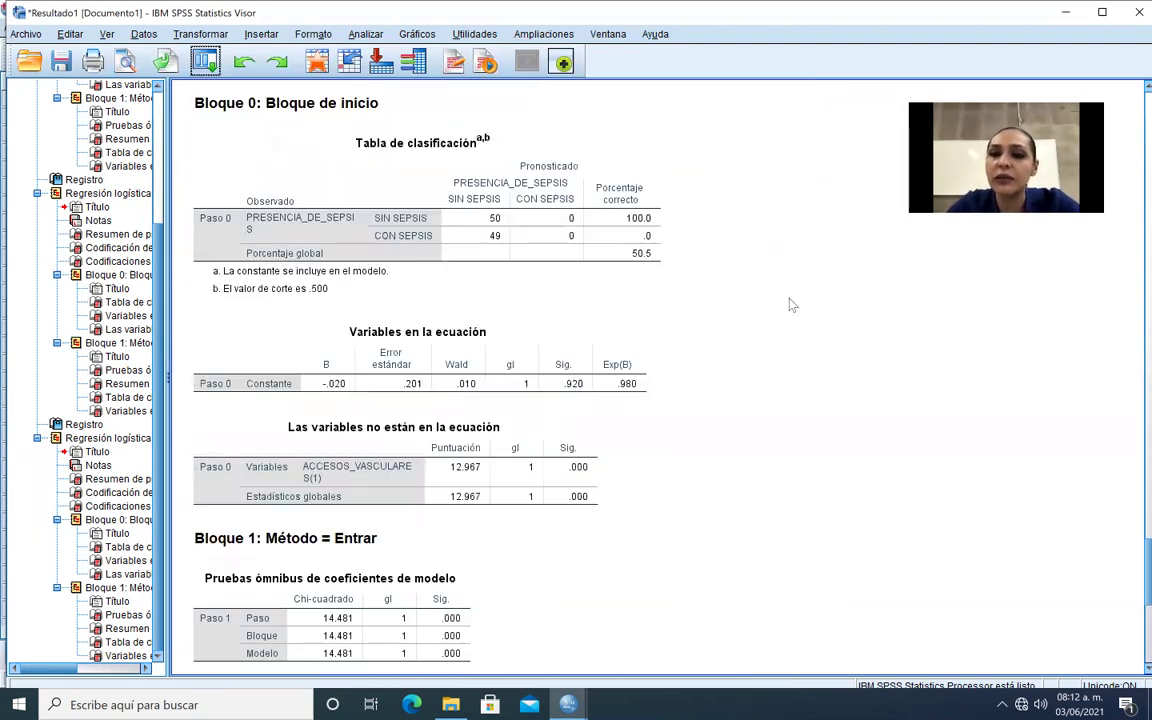
{"action": "scroll", "coordinate": [790, 305], "scroll_direction": "down", "scroll_amount": 6}
{"action": "scroll", "coordinate": [790, 305], "scroll_direction": "down", "scroll_amount": 5}
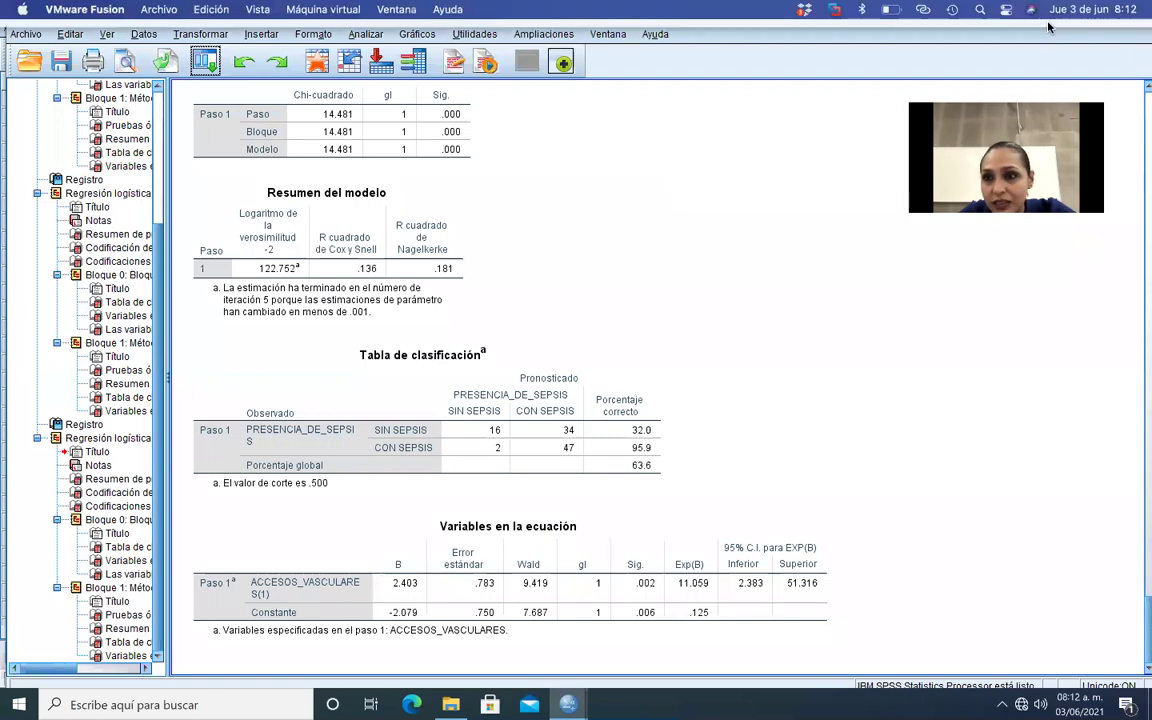
- Go to the ORSEPSIS column in the data editor's data view and show numeric codes instead of value labels
{"action": "key", "text": "alt+Tab"}
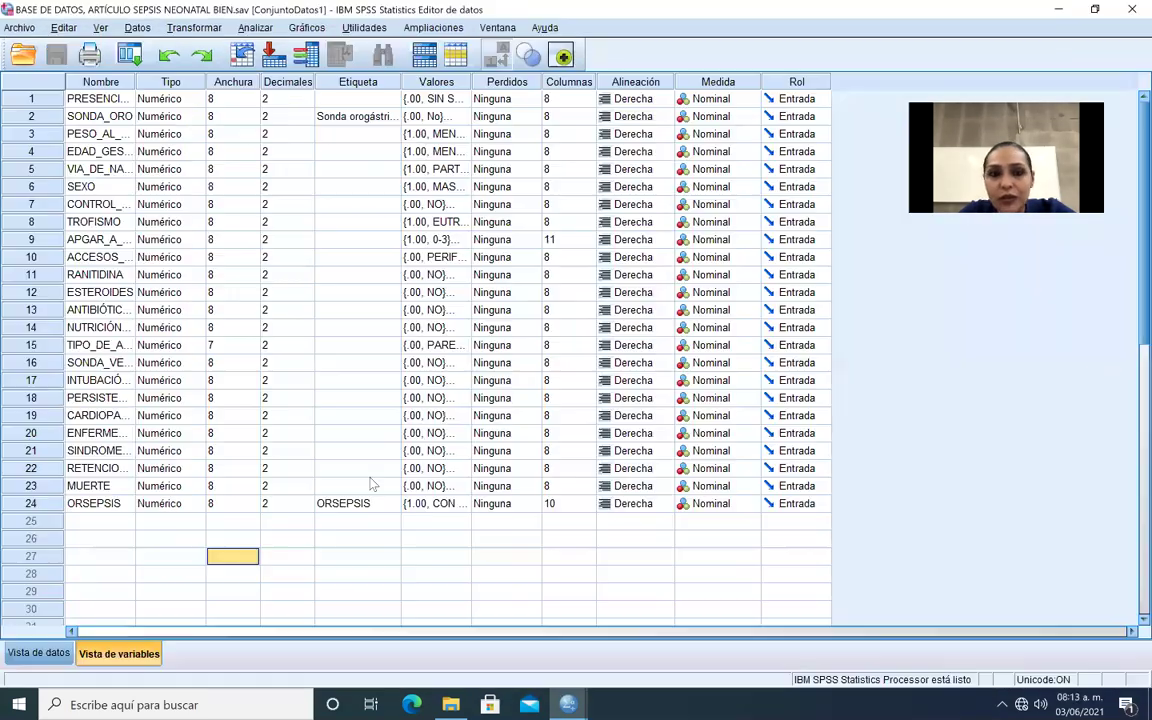
{"action": "double_click", "coordinate": [44, 505]}
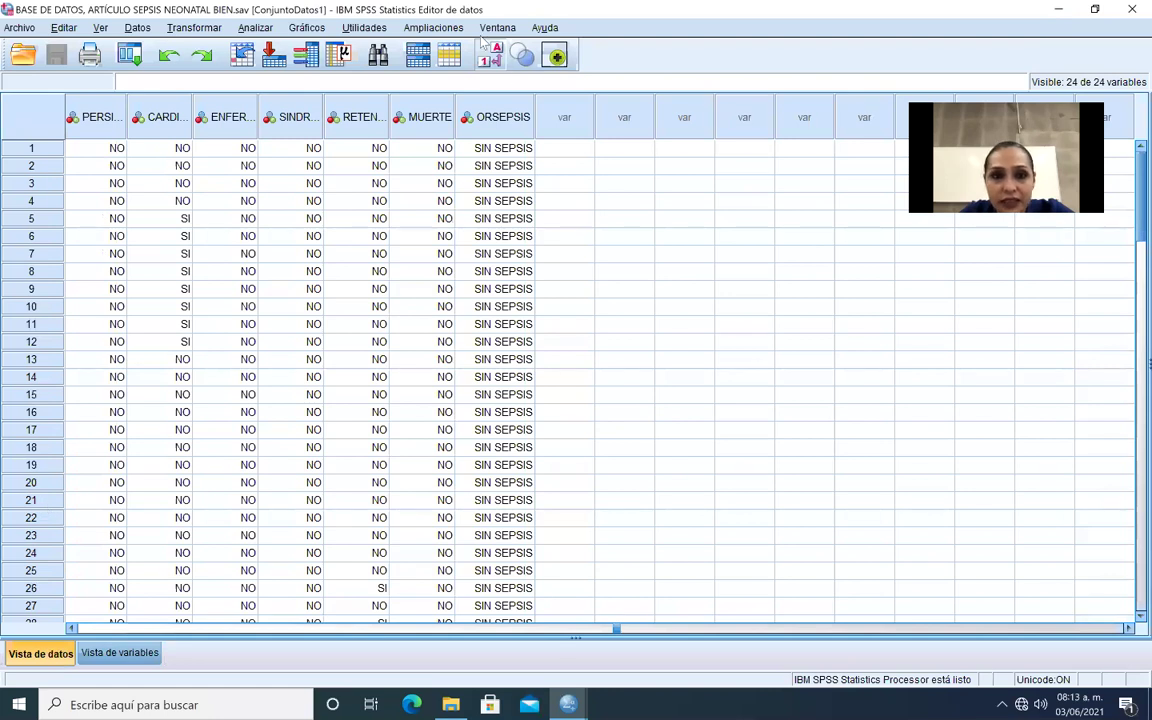
{"action": "key", "text": "alt+n"}
{"action": "key", "text": "Escape"}
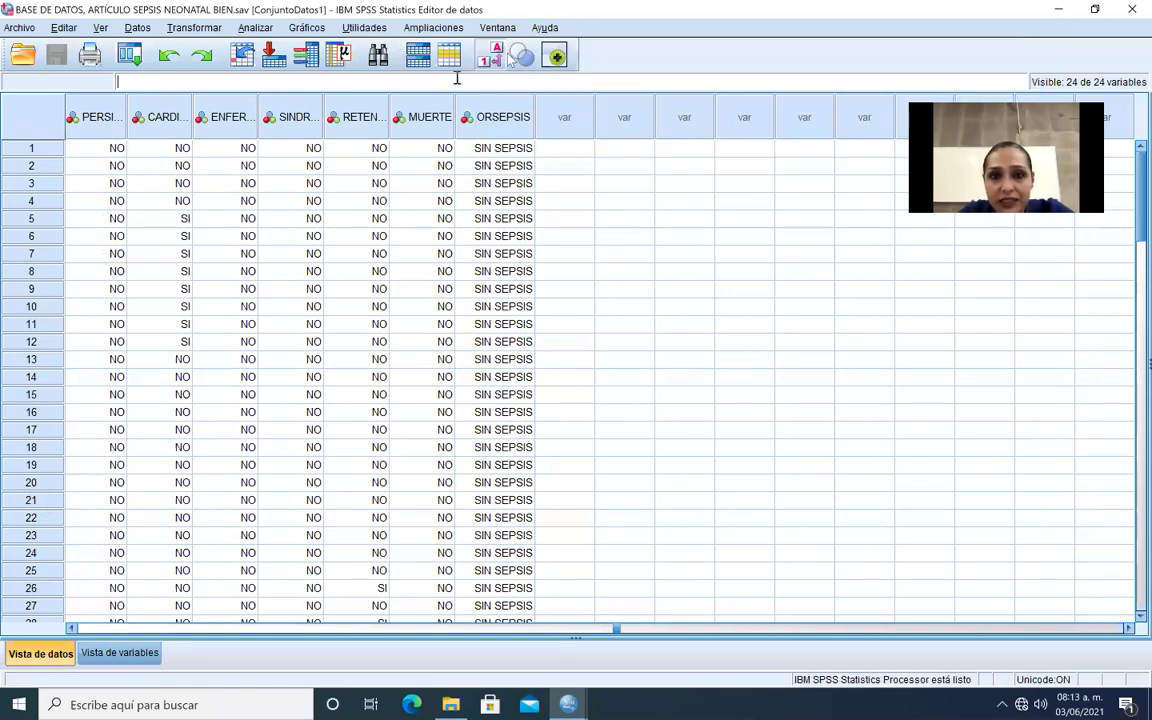
{"action": "left_click", "coordinate": [490, 56]}
- Copy the whole ORSEPSIS column into the empty variable column beside it
{"action": "left_click", "coordinate": [498, 102]}
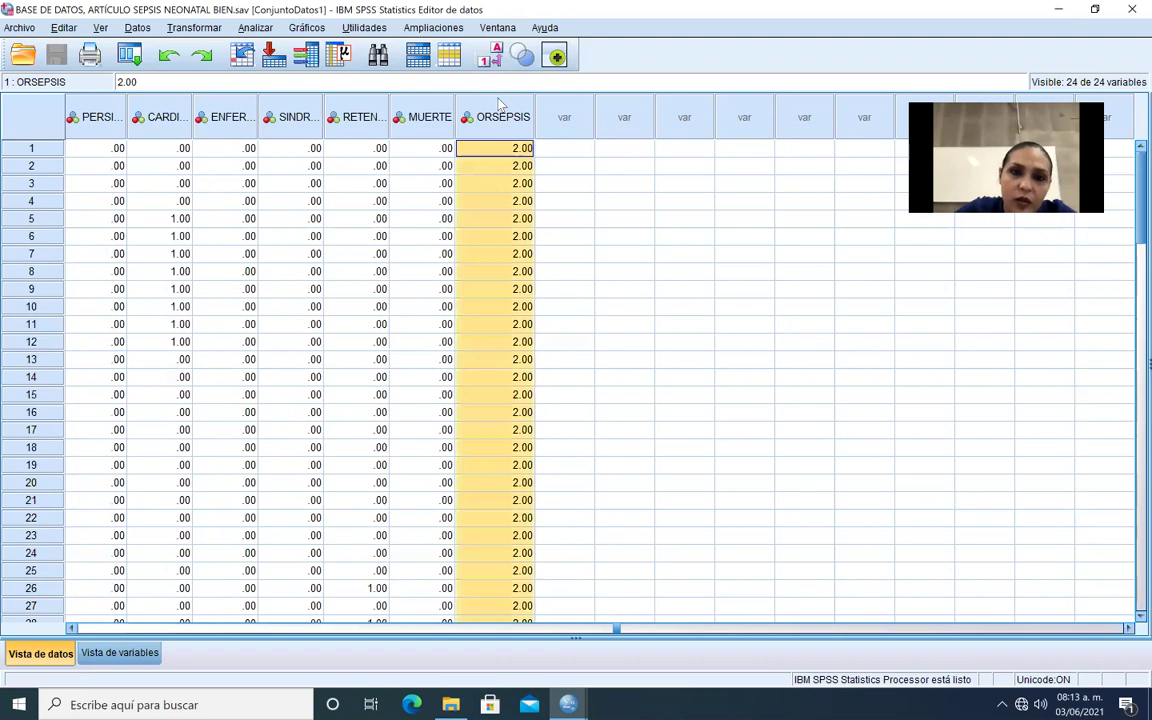
{"action": "right_click", "coordinate": [498, 102]}
{"action": "left_click", "coordinate": [545, 150]}
{"action": "left_click", "coordinate": [564, 117]}
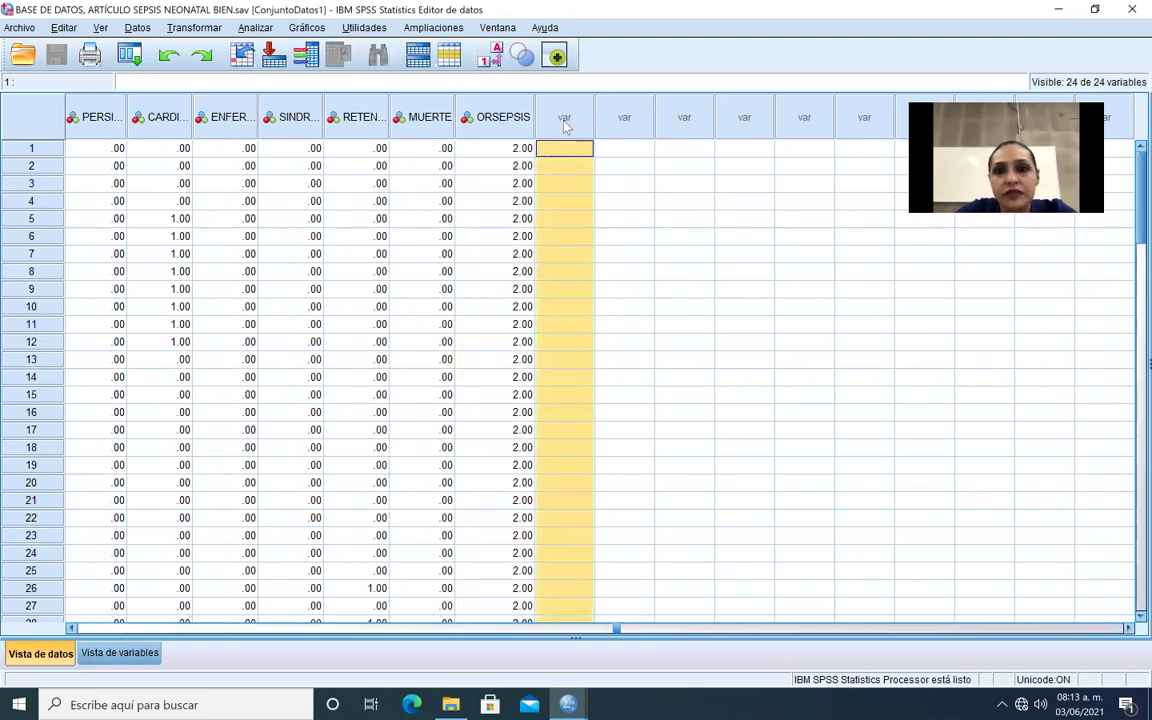
{"action": "right_click", "coordinate": [564, 120]}
{"action": "left_click", "coordinate": [617, 213]}
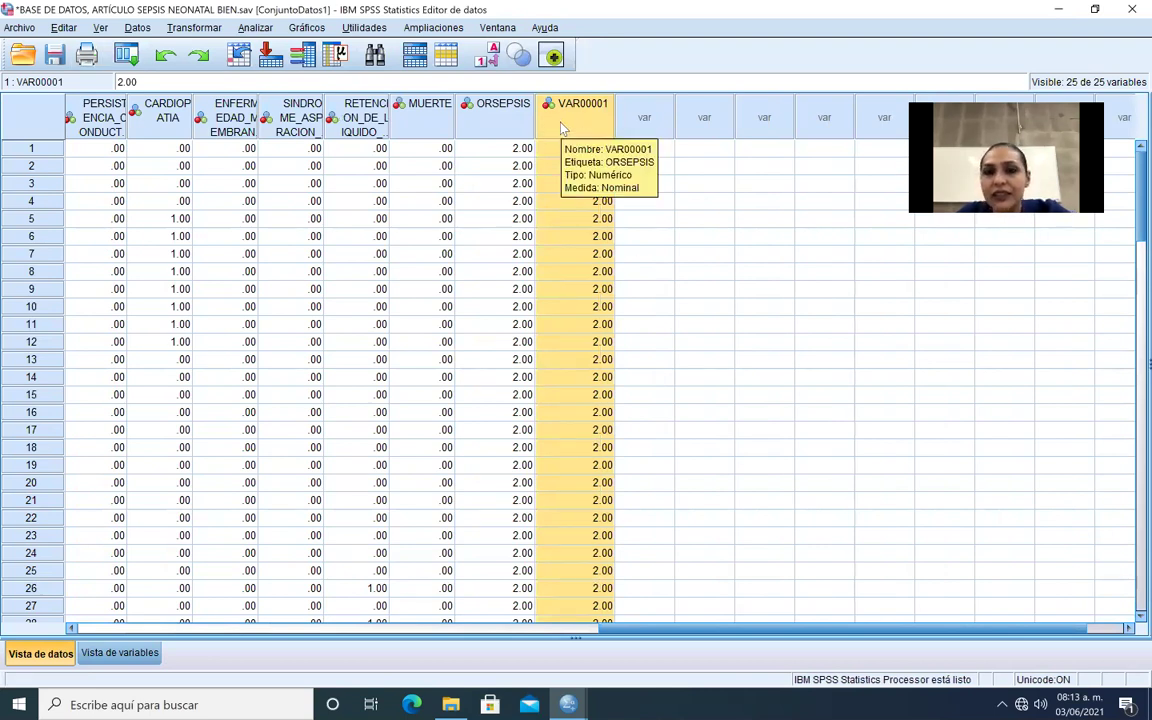
- Compare the value labels of ORSEPSIS and its copy with their numeric codes
{"action": "left_click", "coordinate": [488, 128]}
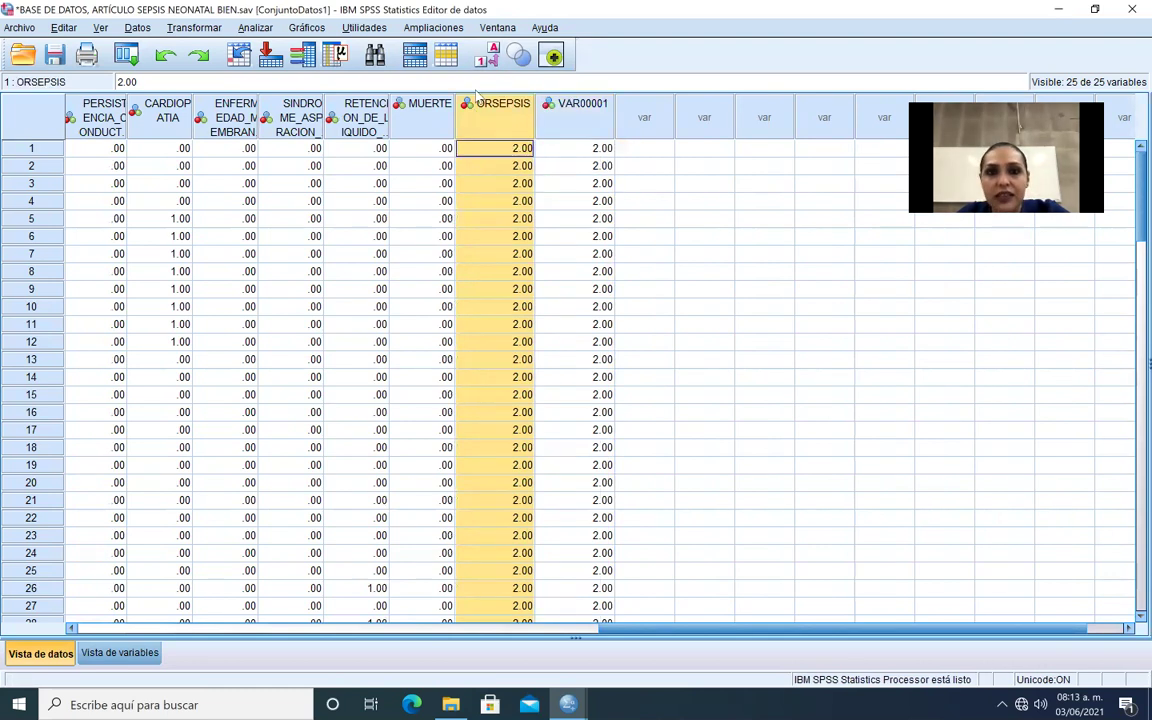
{"action": "left_click", "coordinate": [488, 52]}
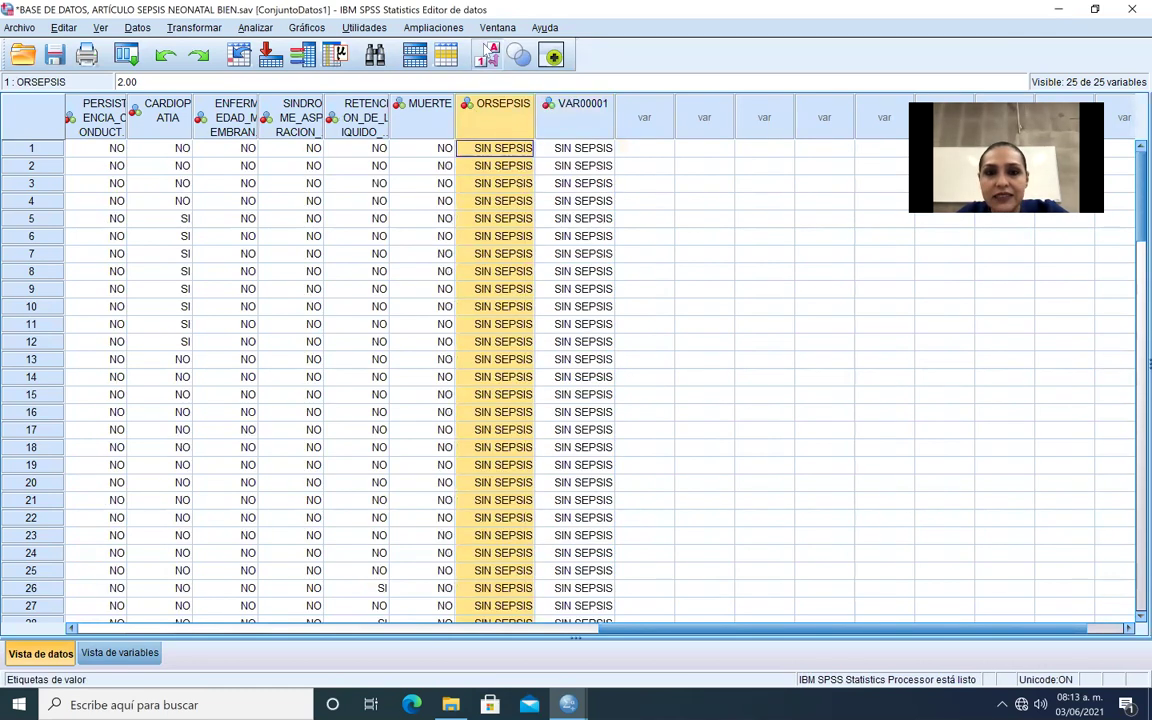
{"action": "left_click", "coordinate": [488, 52]}
- Replace every 2 with 0 in the copied ORSEPSIS column
{"action": "left_click", "coordinate": [590, 110]}
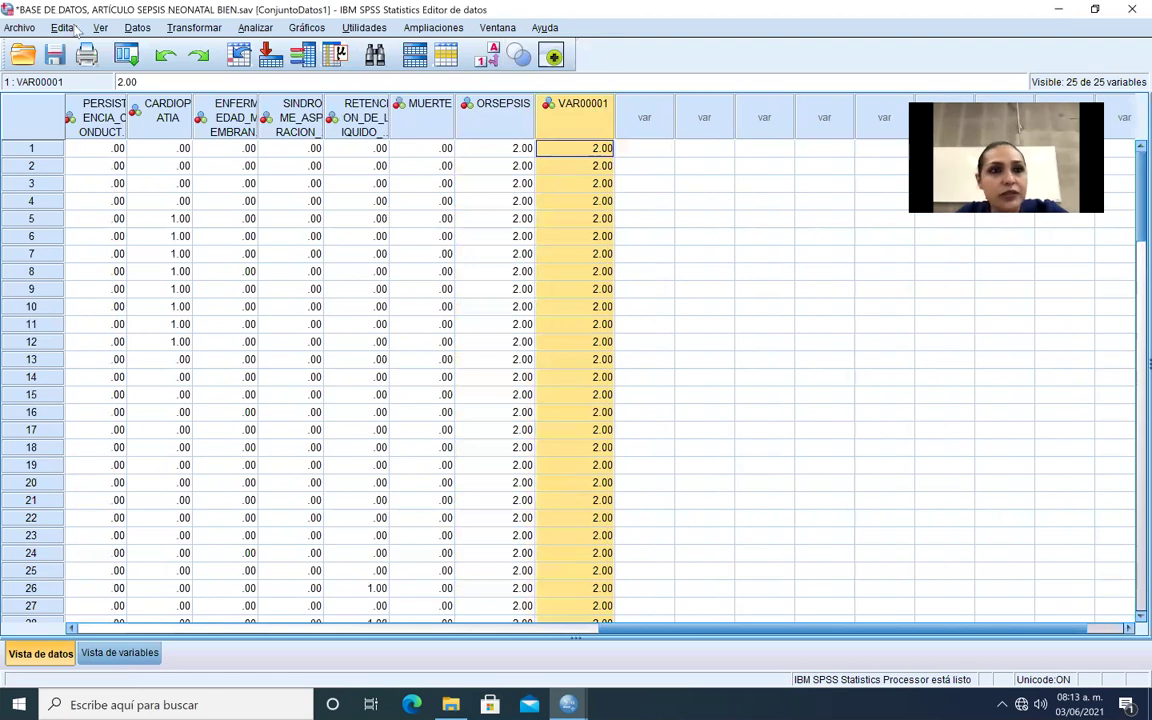
{"action": "left_click", "coordinate": [66, 28]}
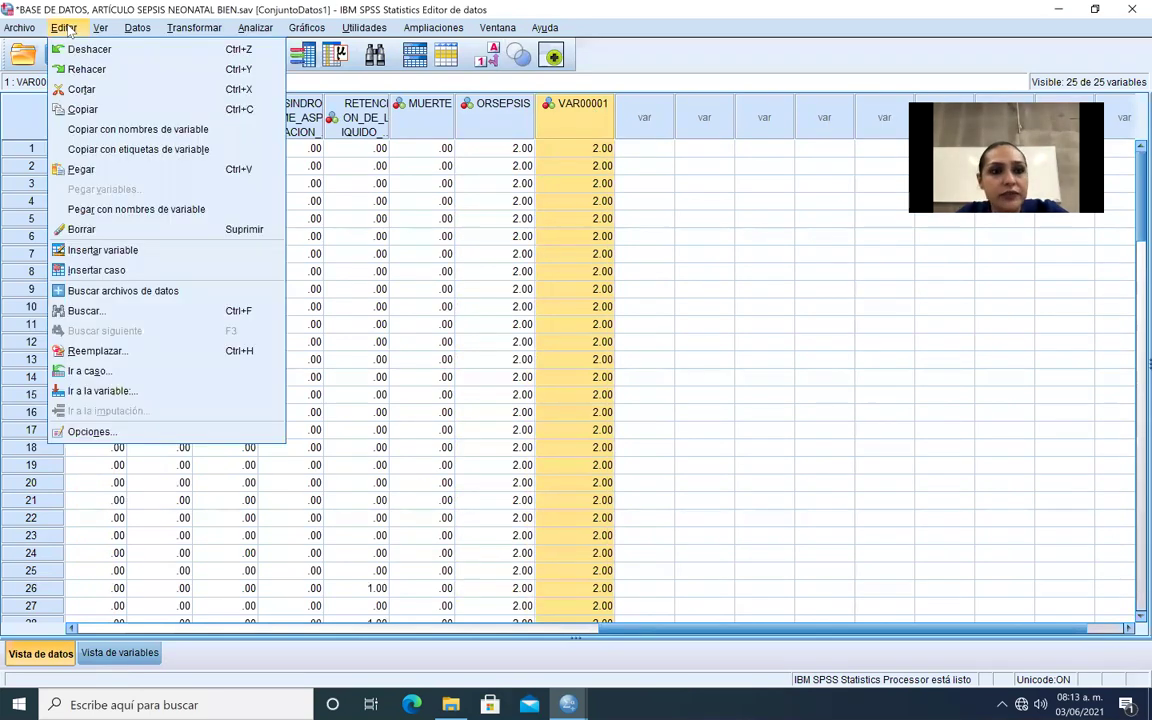
{"action": "left_click", "coordinate": [100, 352]}
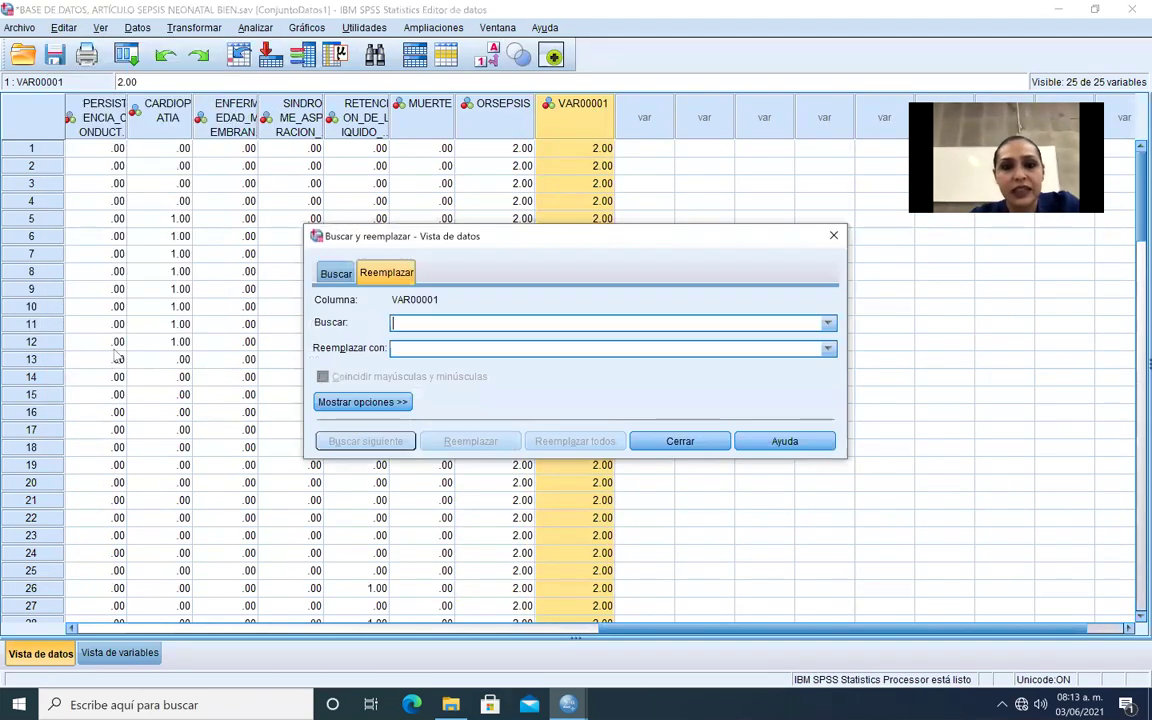
{"action": "left_click", "coordinate": [460, 322]}
{"action": "type", "text": "2"}
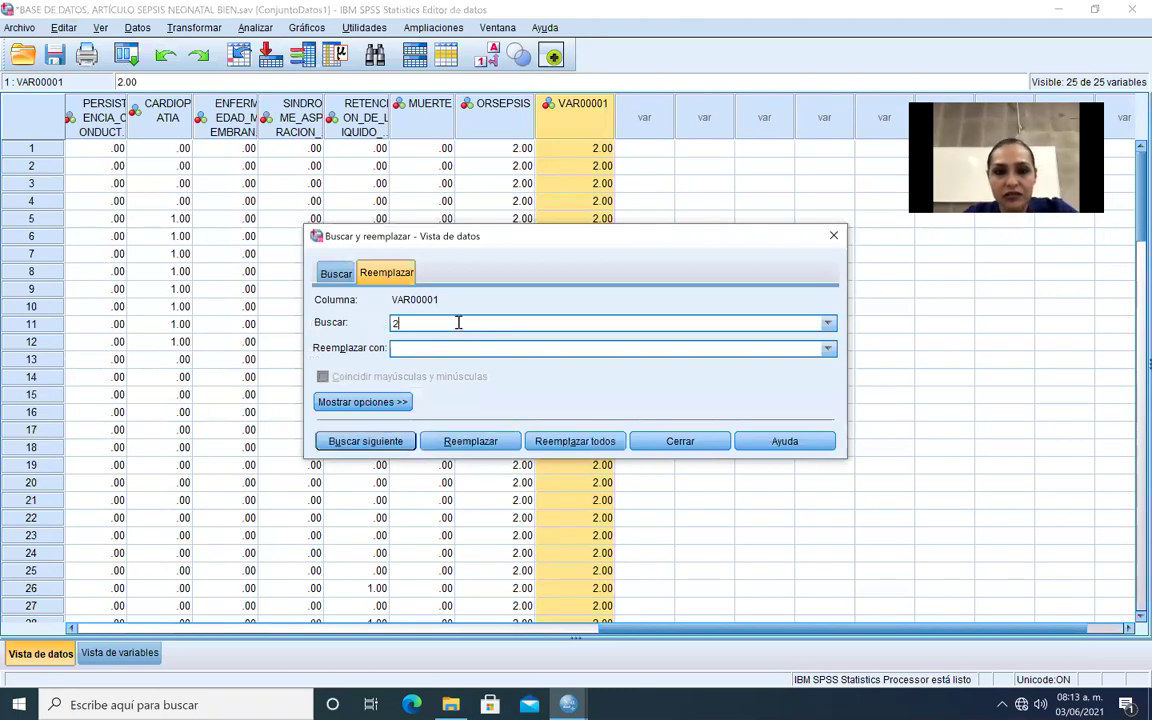
{"action": "left_click", "coordinate": [432, 350]}
{"action": "type", "text": "1"}
{"action": "key", "text": "BackSpace"}
{"action": "type", "text": "0"}
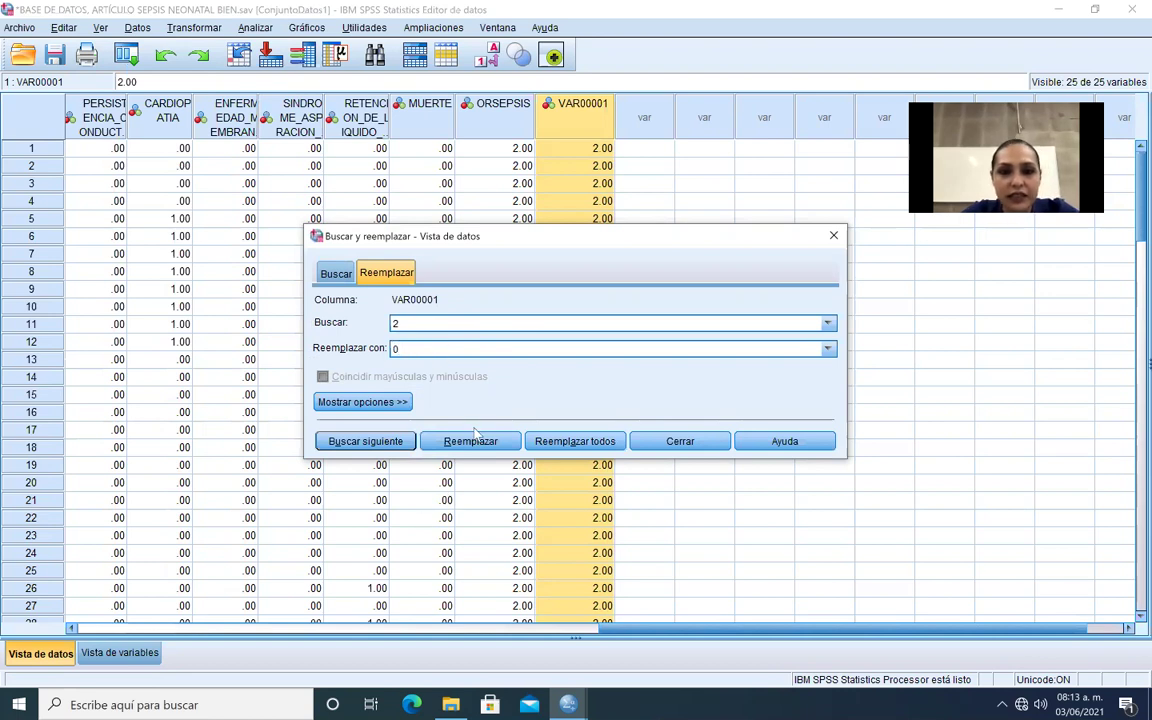
{"action": "left_click", "coordinate": [577, 443]}
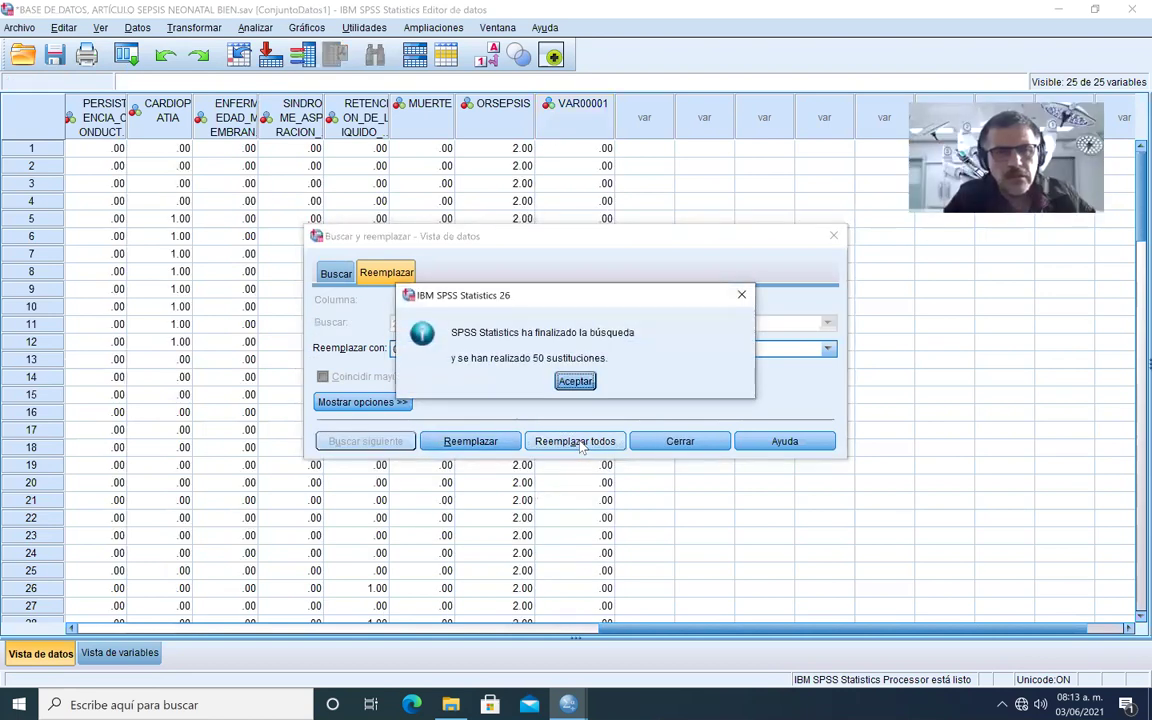
{"action": "key", "text": "Return"}
{"action": "left_click", "coordinate": [696, 447]}
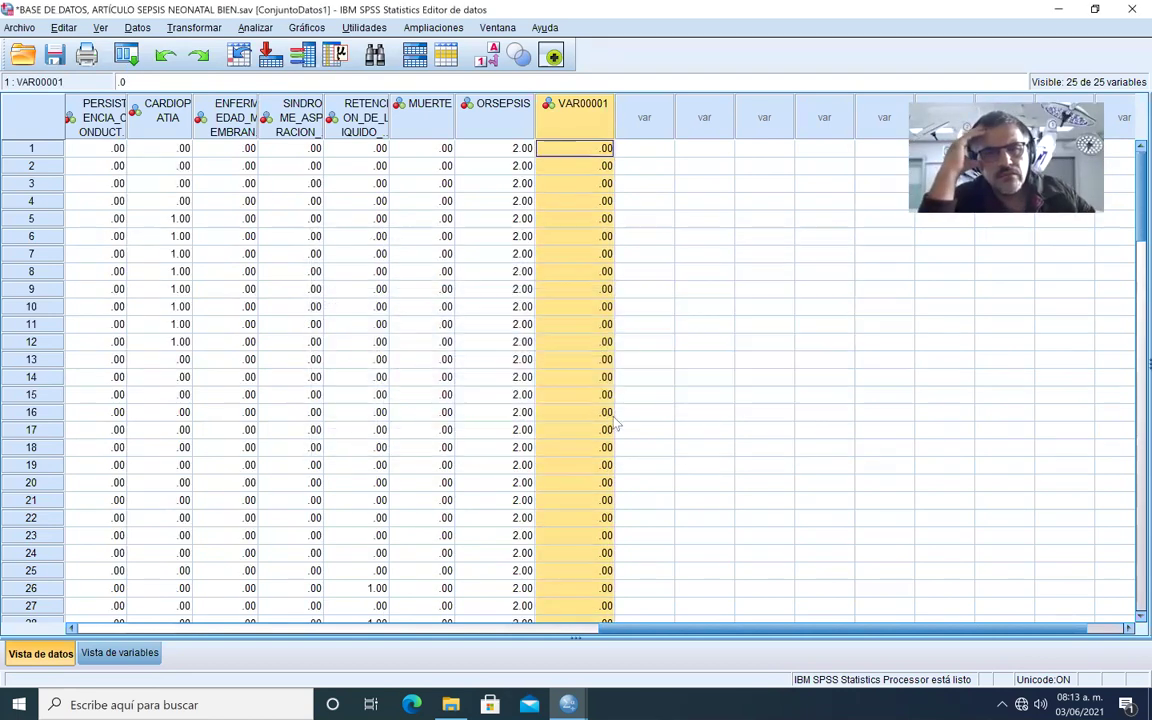
- Sort the cases by ORSEPSIS in descending order
{"action": "right_click", "coordinate": [499, 137]}
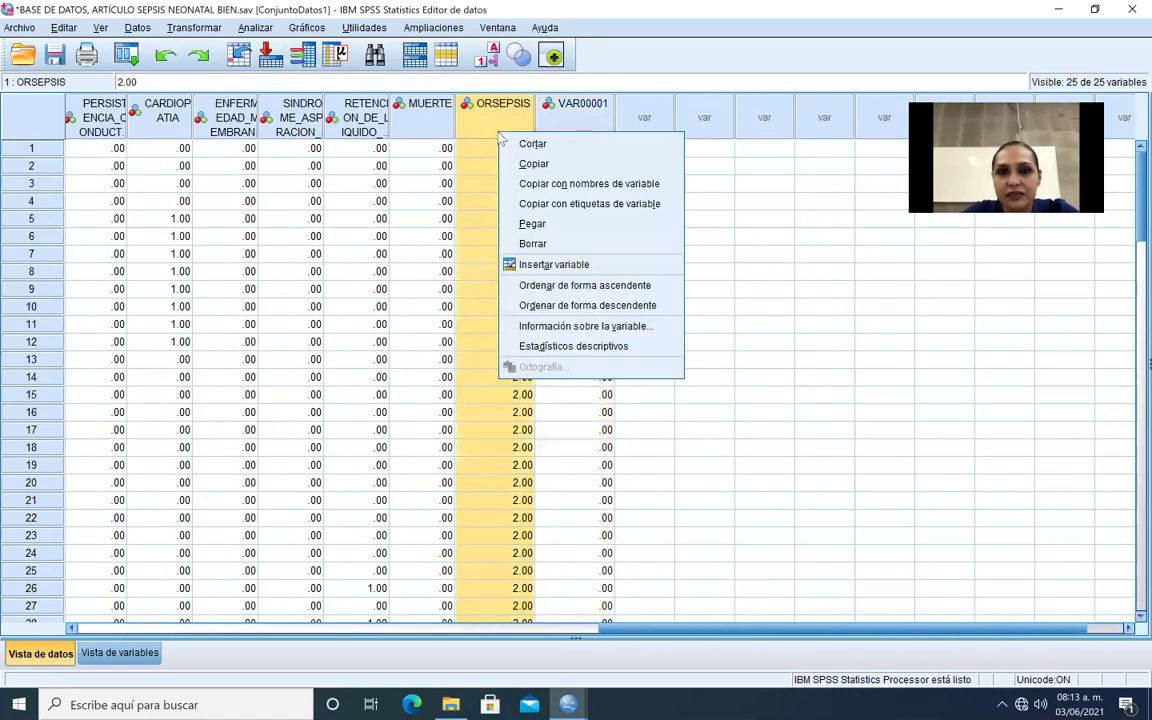
{"action": "left_click", "coordinate": [592, 299]}
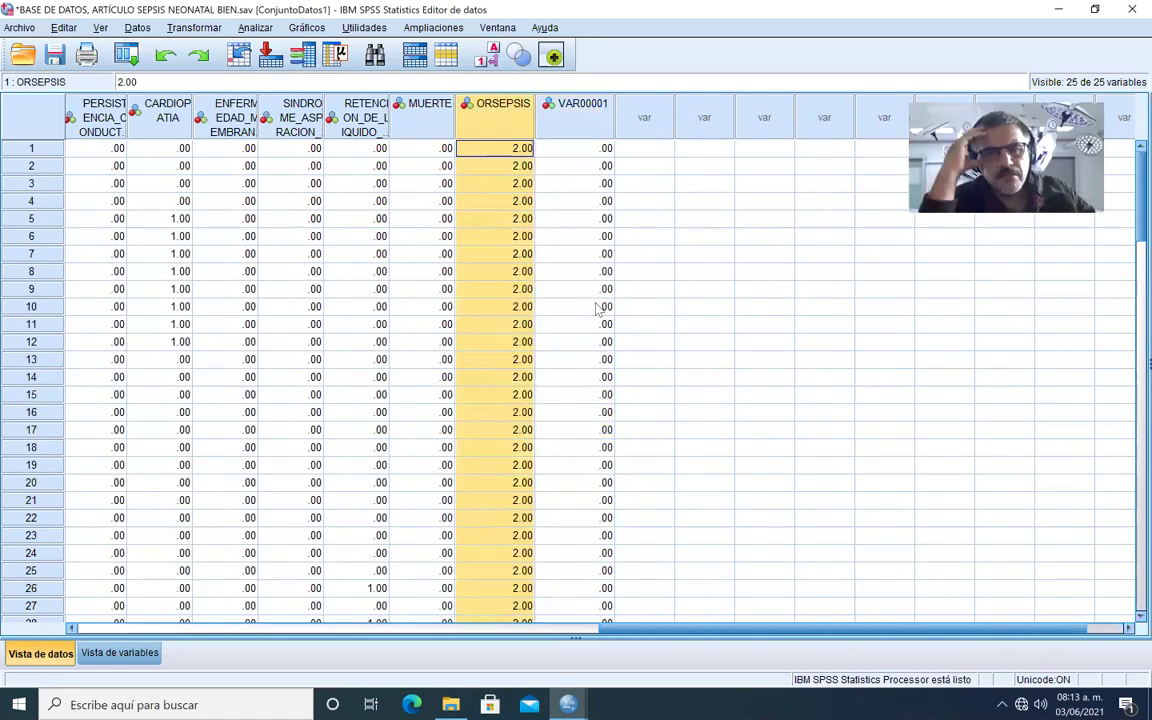
{"action": "right_click", "coordinate": [517, 122]}
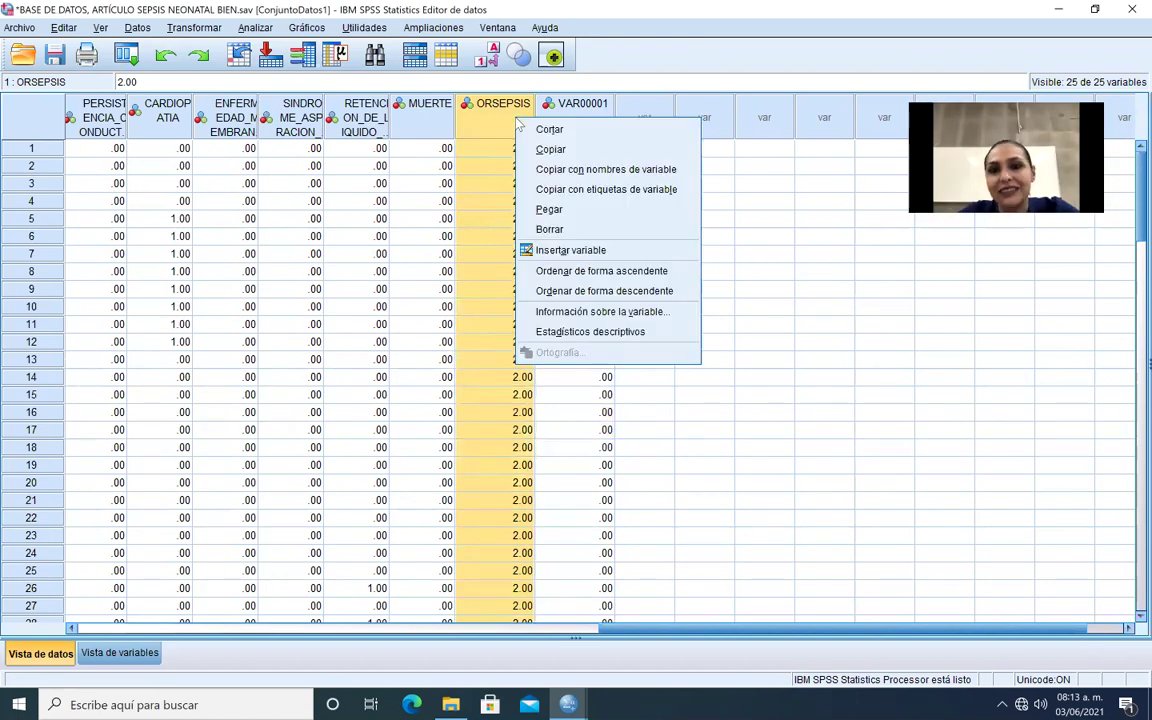
{"action": "left_click", "coordinate": [600, 291]}
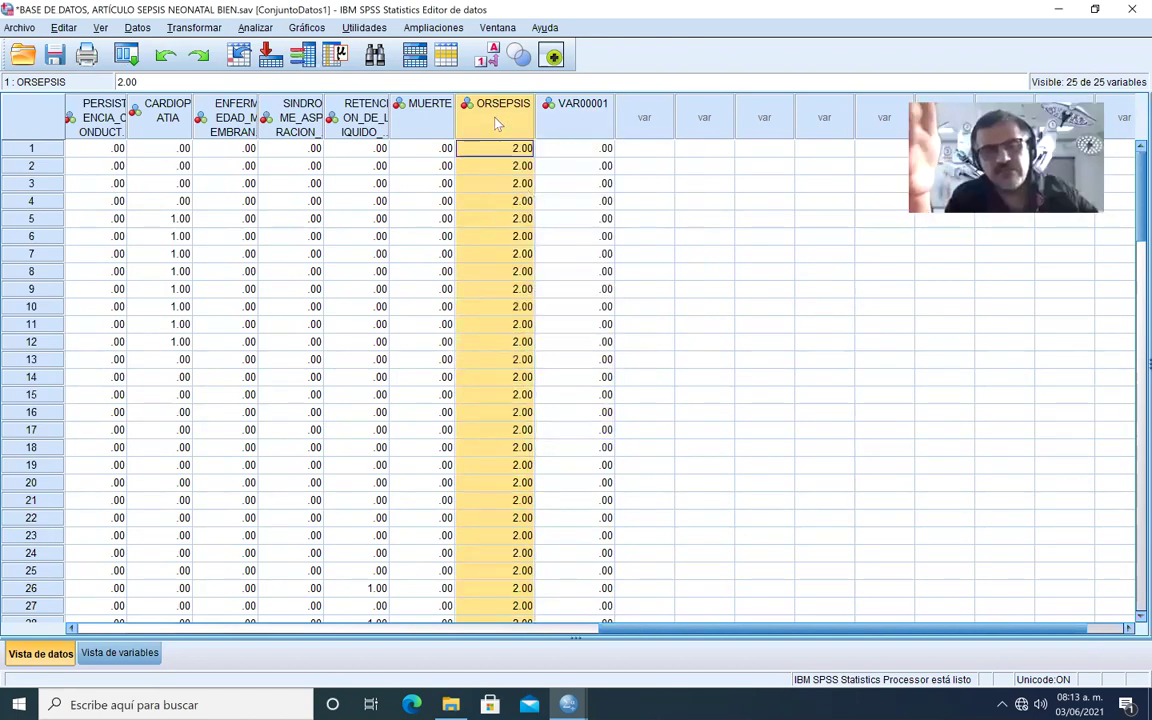
- Sort the cases by ORSEPSIS in ascending order and compare its labels and codes with the copied column
{"action": "right_click", "coordinate": [497, 122]}
{"action": "left_click", "coordinate": [545, 271]}
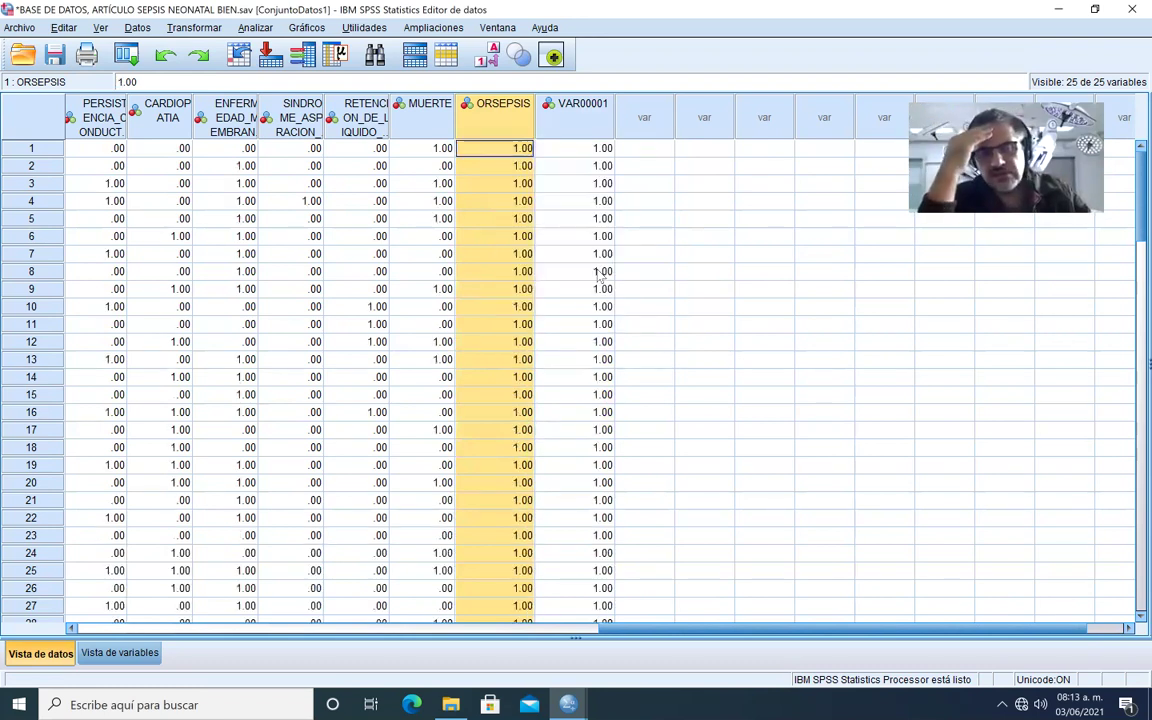
{"action": "left_click", "coordinate": [486, 57]}
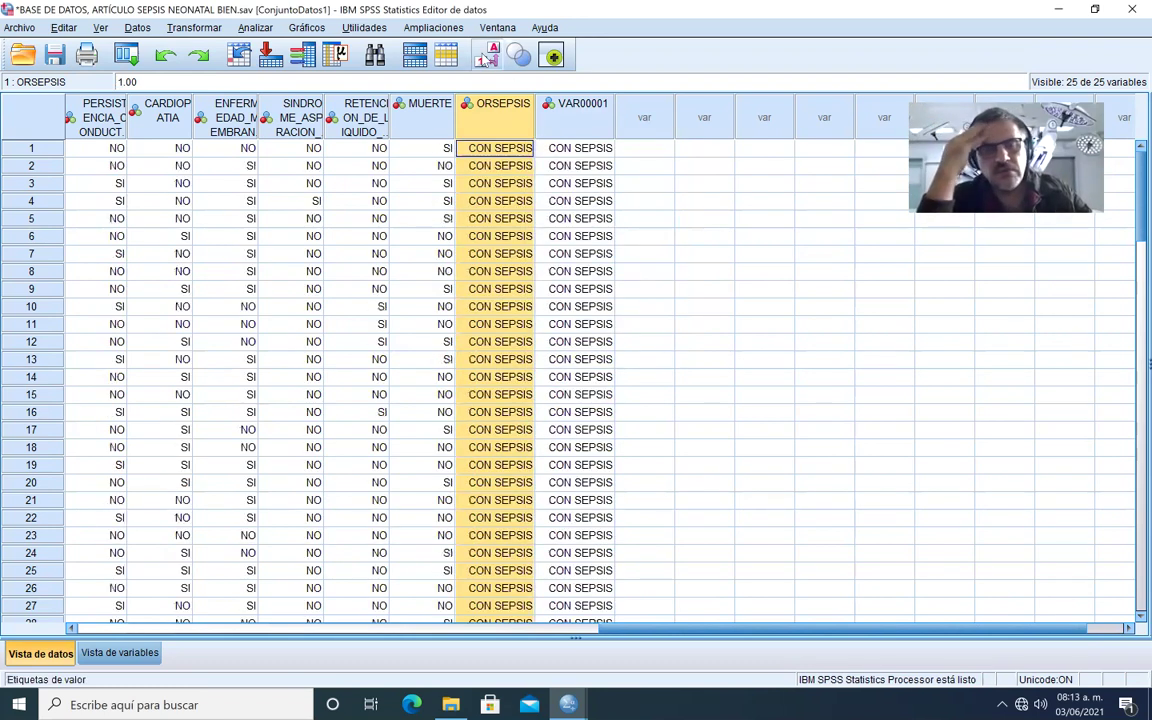
{"action": "left_click", "coordinate": [486, 57]}
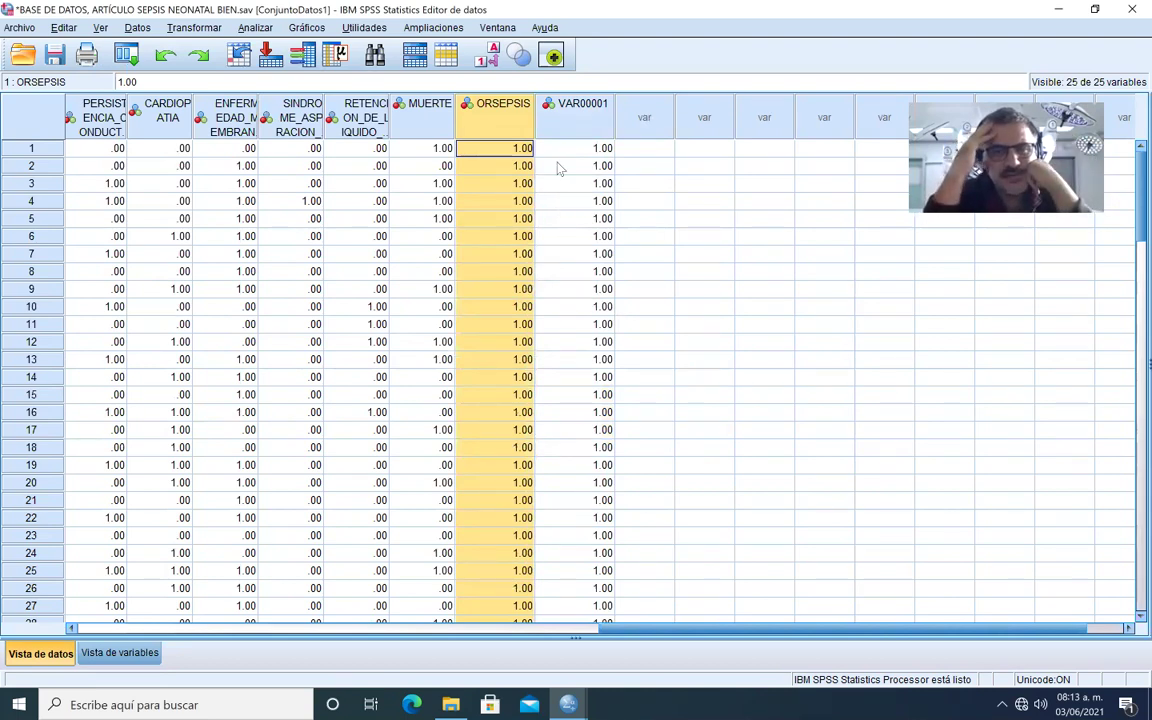
{"action": "scroll", "coordinate": [490, 155], "scroll_direction": "down", "scroll_amount": 2}
{"action": "scroll", "coordinate": [490, 155], "scroll_direction": "down", "scroll_amount": 6}
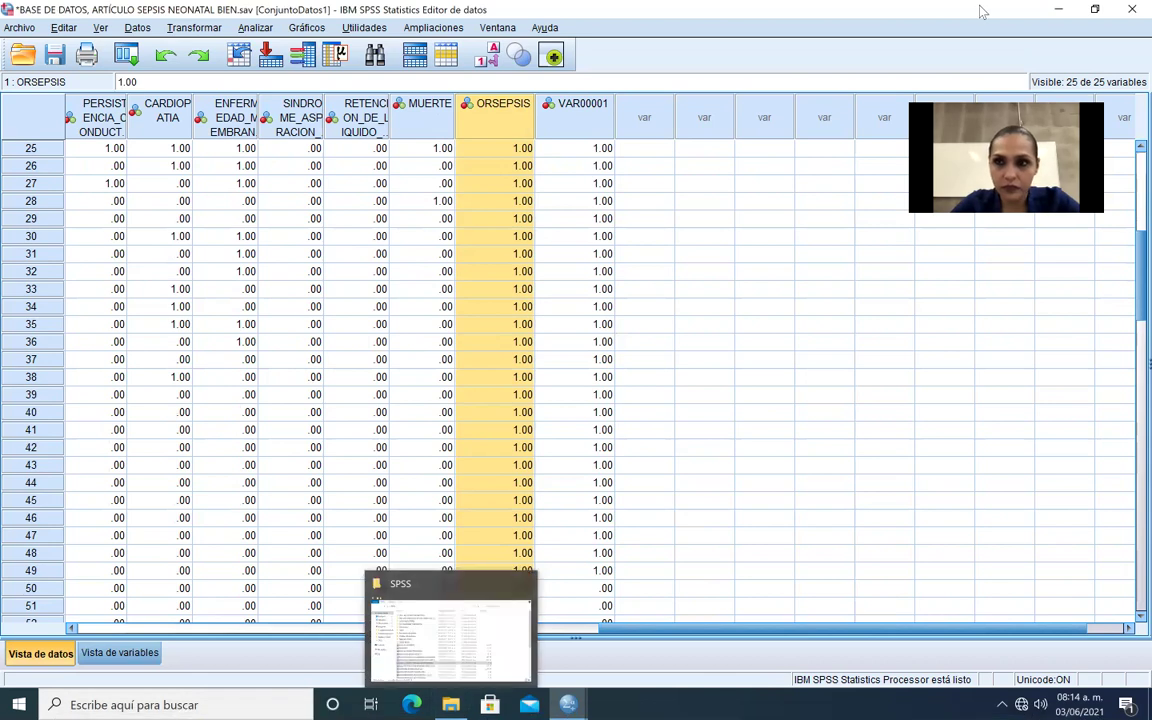
- Return to the output window and review the model summary, classification and equation tables of the last logistic regression
{"action": "left_click", "coordinate": [1055, 12]}
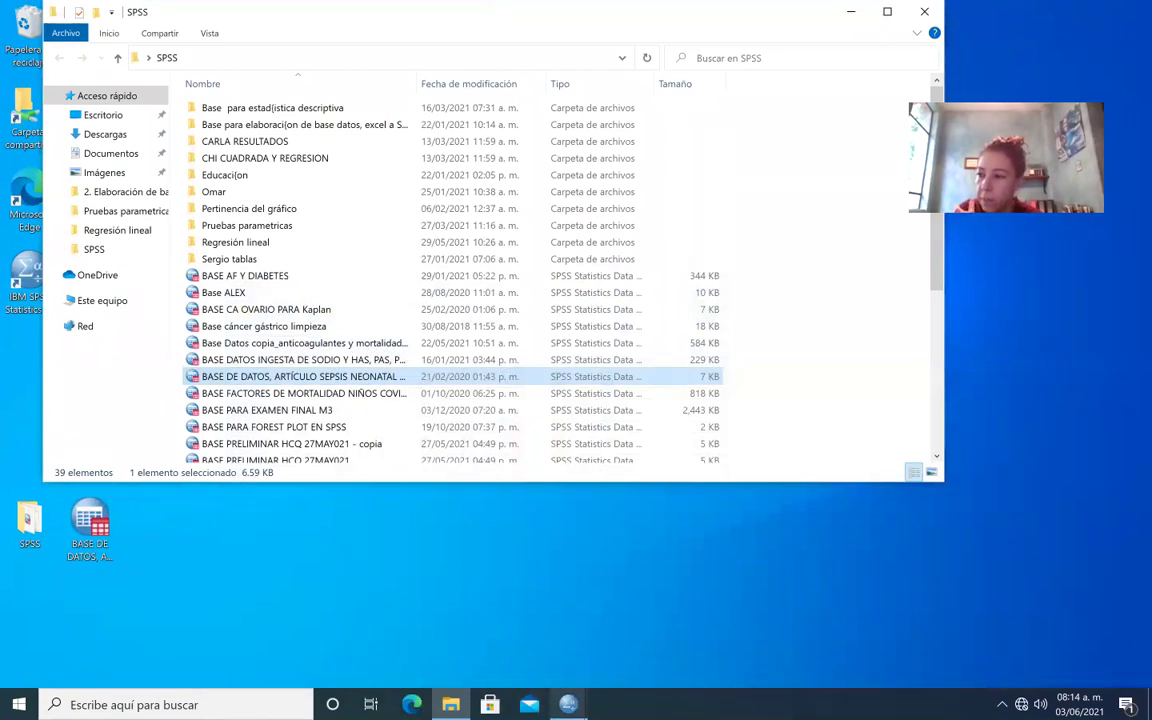
{"action": "mouse_move", "coordinate": [568, 704]}
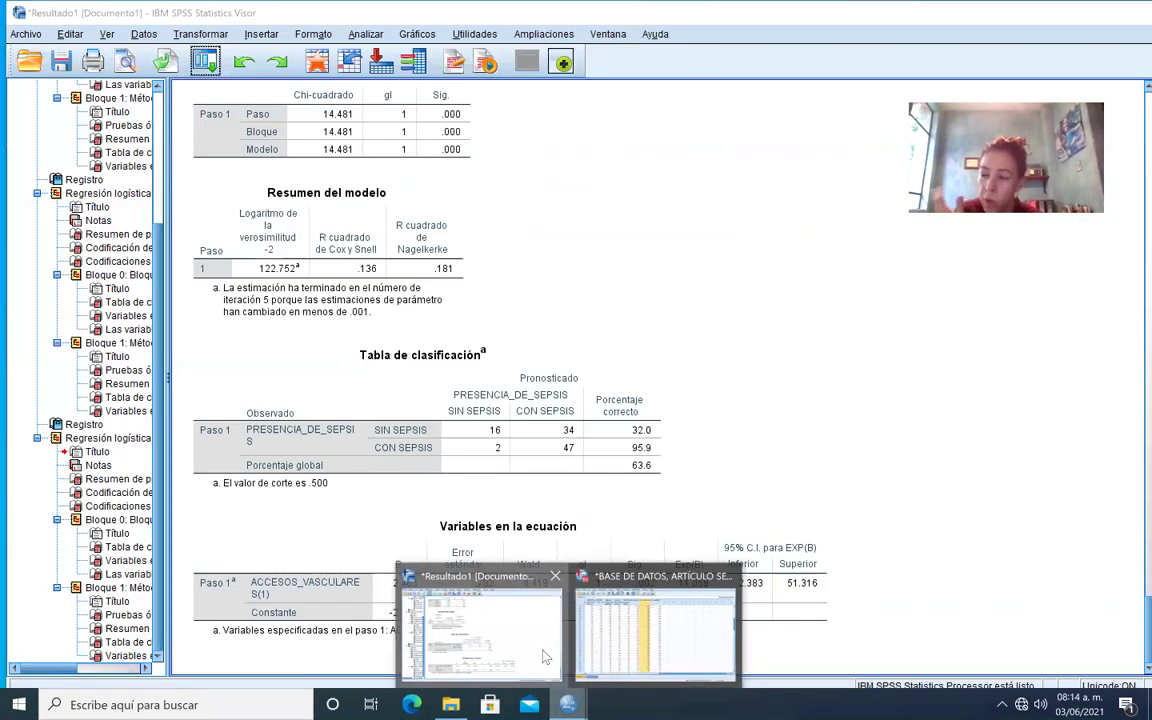
{"action": "left_click", "coordinate": [566, 655]}
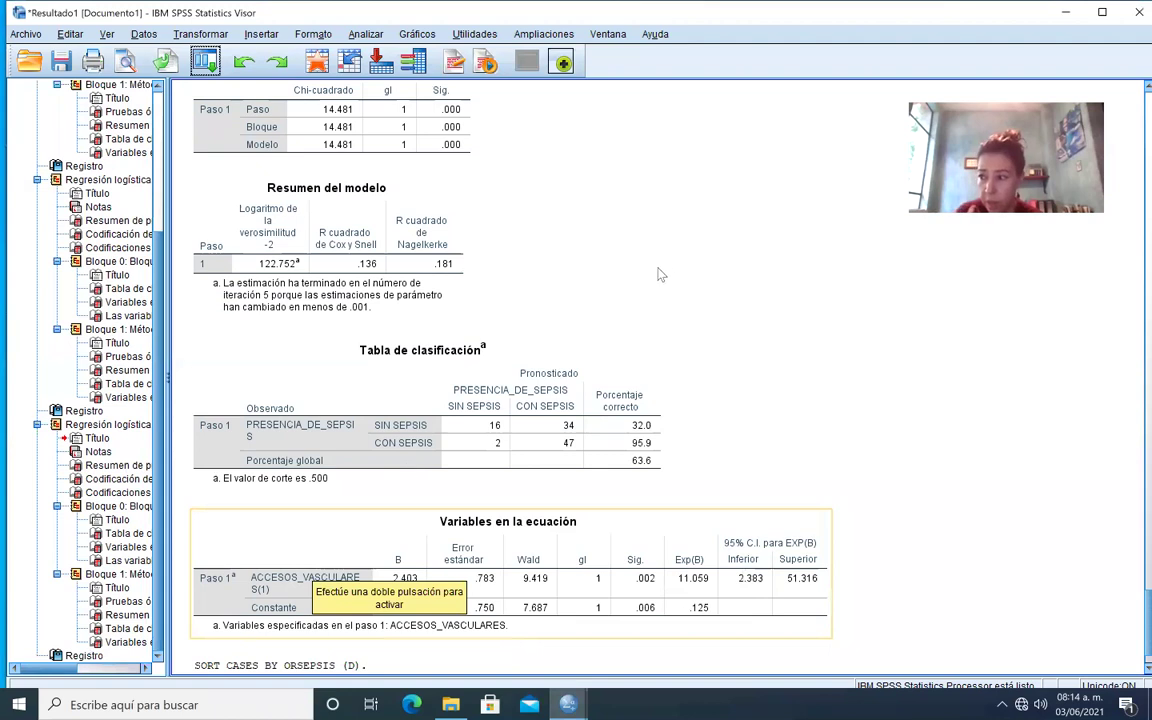
{"action": "left_click", "coordinate": [657, 488]}
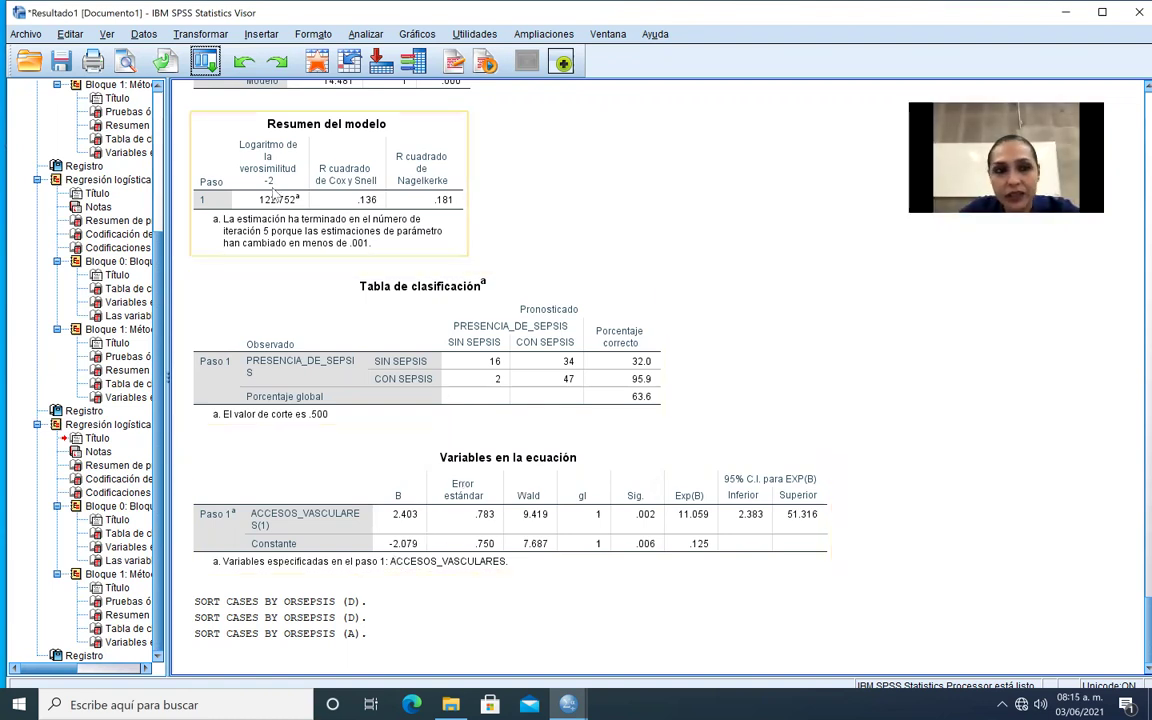
{"action": "left_click", "coordinate": [207, 62]}
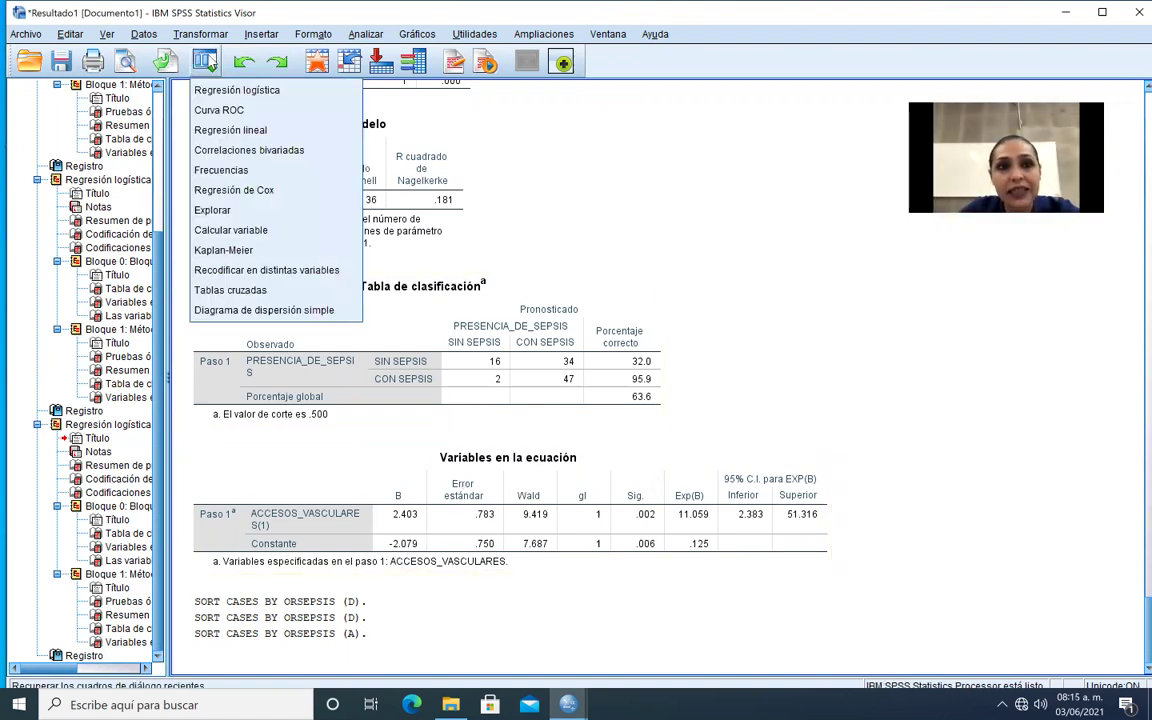
{"action": "left_click", "coordinate": [229, 91]}
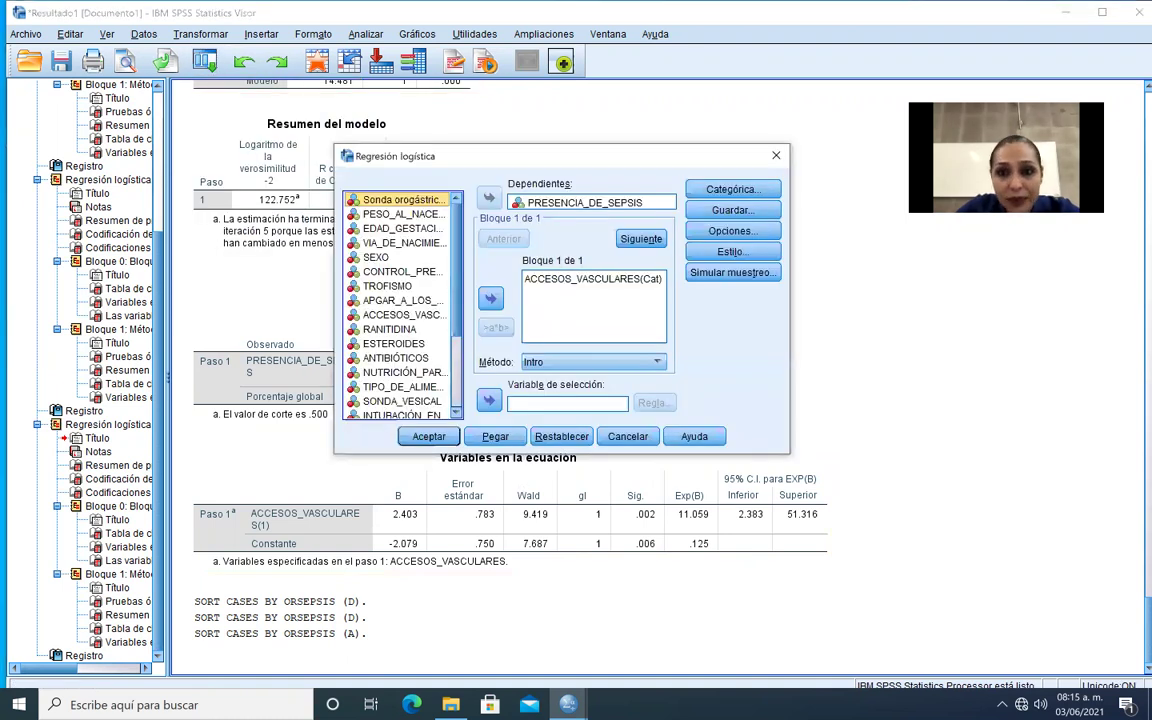
{"action": "left_click", "coordinate": [775, 155]}
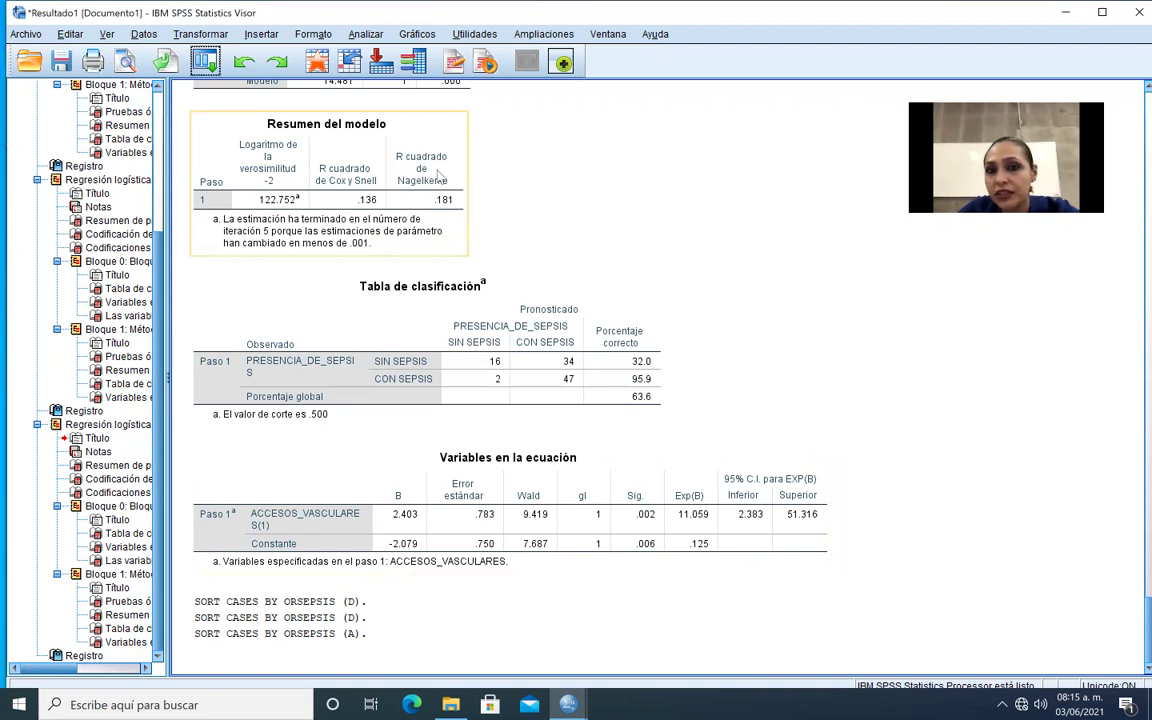
{"action": "left_click", "coordinate": [185, 121]}
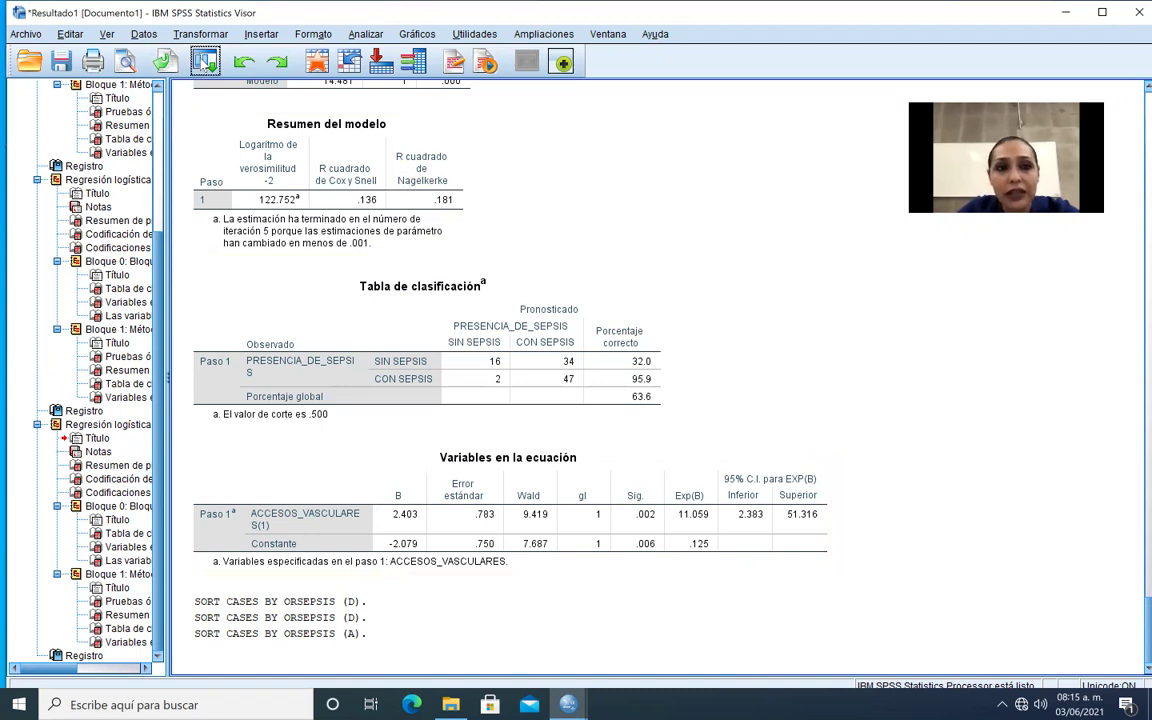
- Reopen the logistic regression setup and add EDAD_GESTACIONAL_CODIFICADA as a second covariate alongside ACCESOS_VASCULARES
{"action": "left_click", "coordinate": [205, 62]}
{"action": "left_click", "coordinate": [200, 90]}
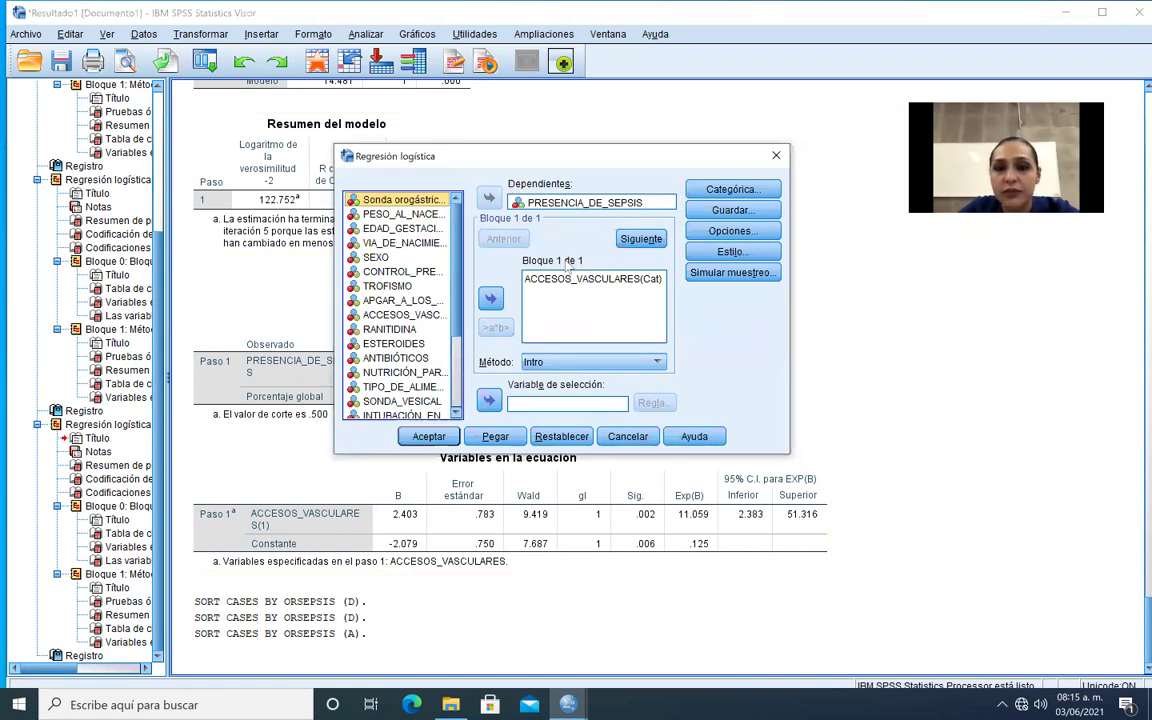
{"action": "scroll", "coordinate": [455, 368], "scroll_direction": "down", "scroll_amount": 3}
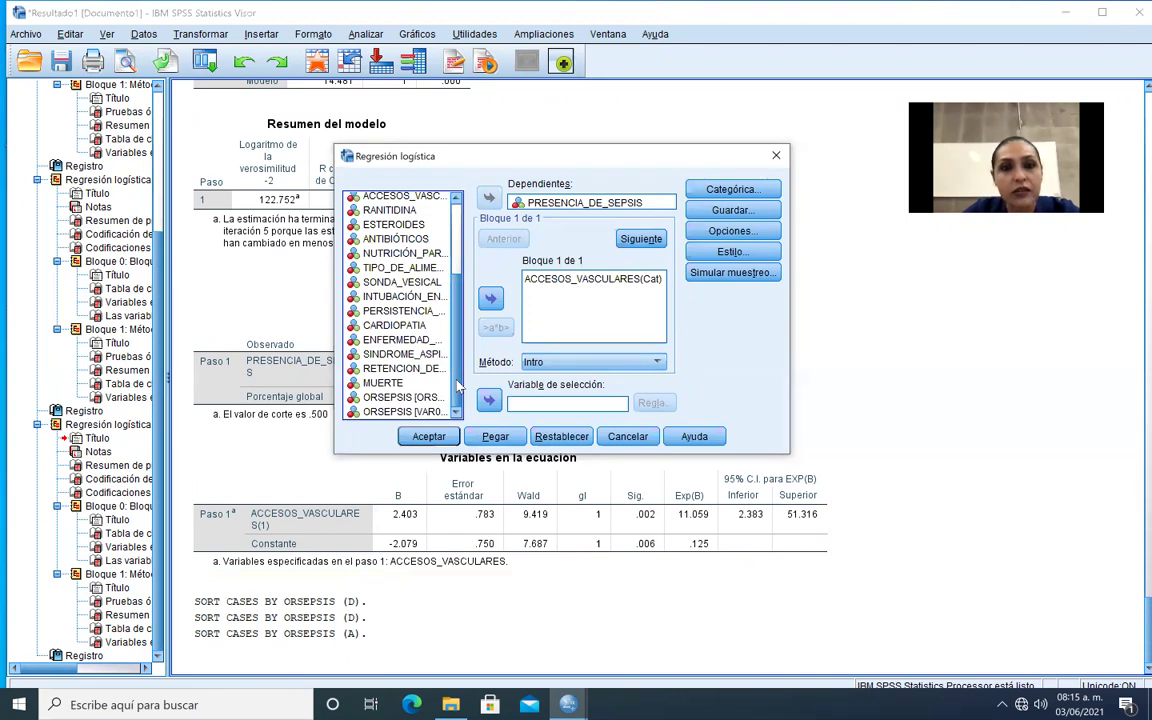
{"action": "scroll", "coordinate": [458, 385], "scroll_direction": "up", "scroll_amount": 3}
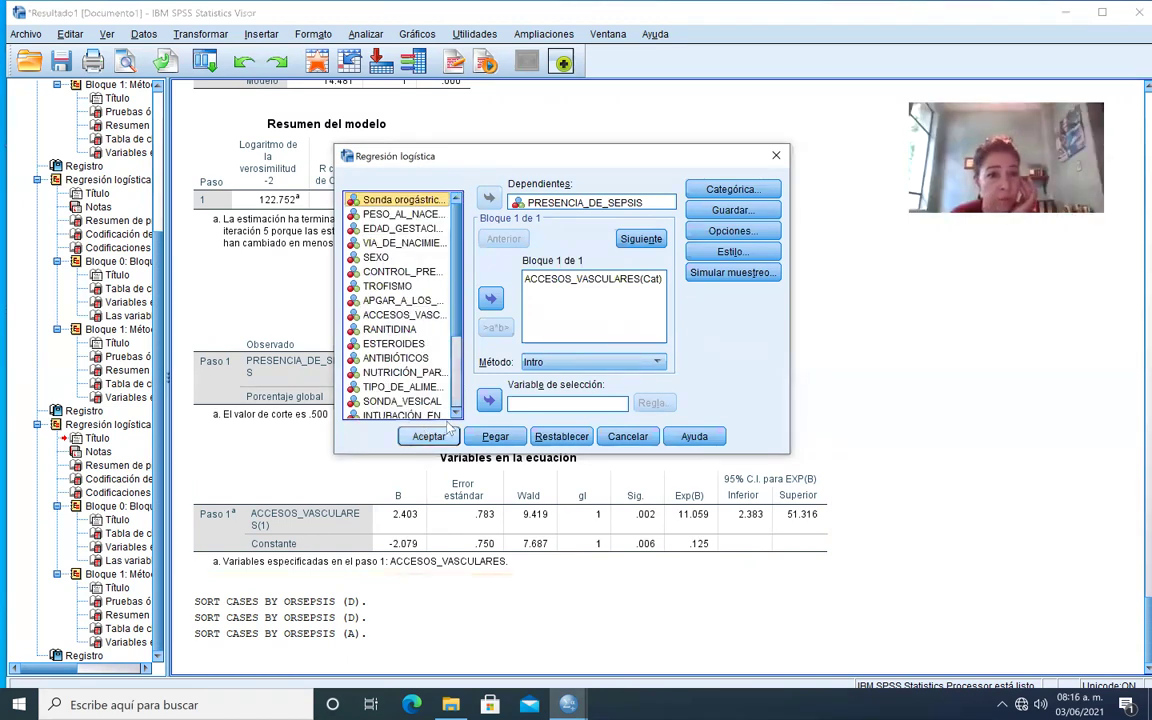
{"action": "scroll", "coordinate": [452, 420], "scroll_direction": "down", "scroll_amount": 4}
{"action": "left_click", "coordinate": [455, 414]}
{"action": "scroll", "coordinate": [458, 387], "scroll_direction": "down", "scroll_amount": 3}
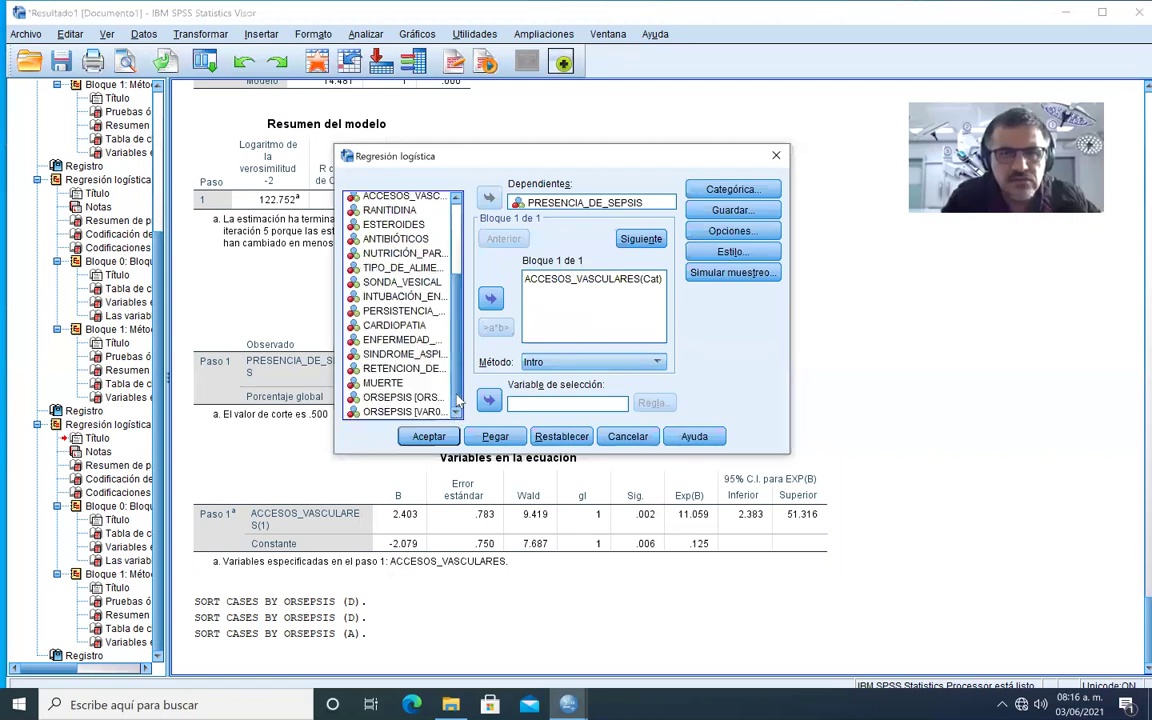
{"action": "scroll", "coordinate": [457, 393], "scroll_direction": "up", "scroll_amount": 10}
{"action": "left_click", "coordinate": [400, 199]}
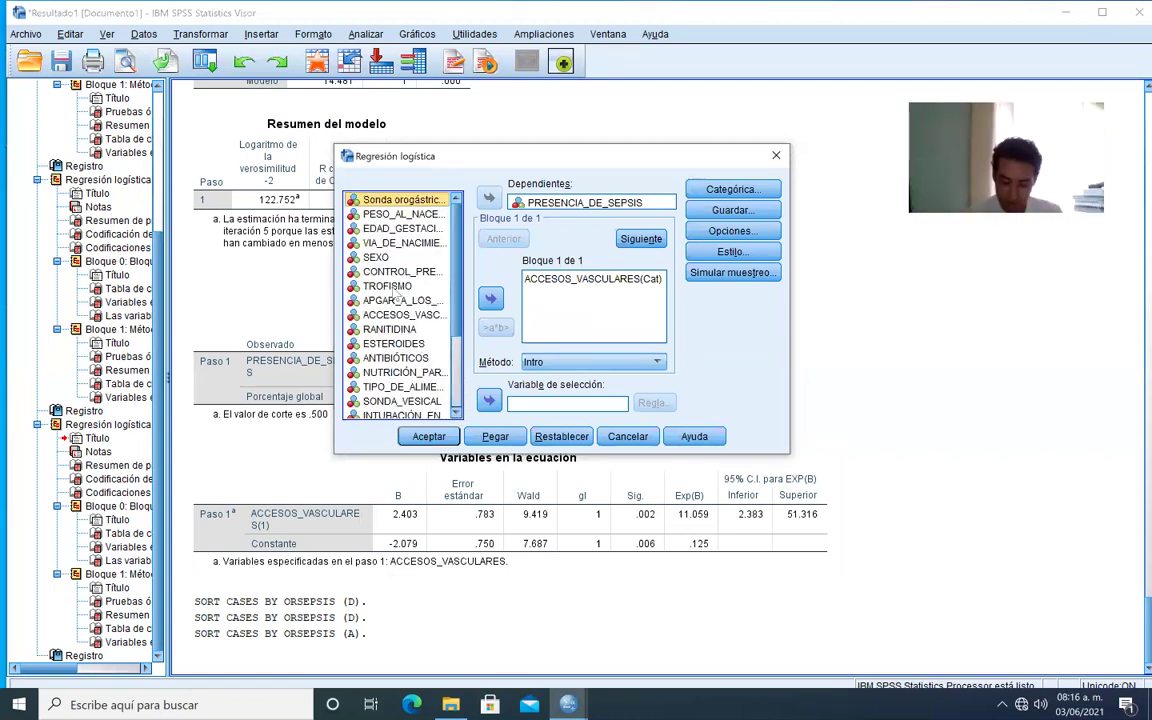
{"action": "left_click", "coordinate": [404, 229]}
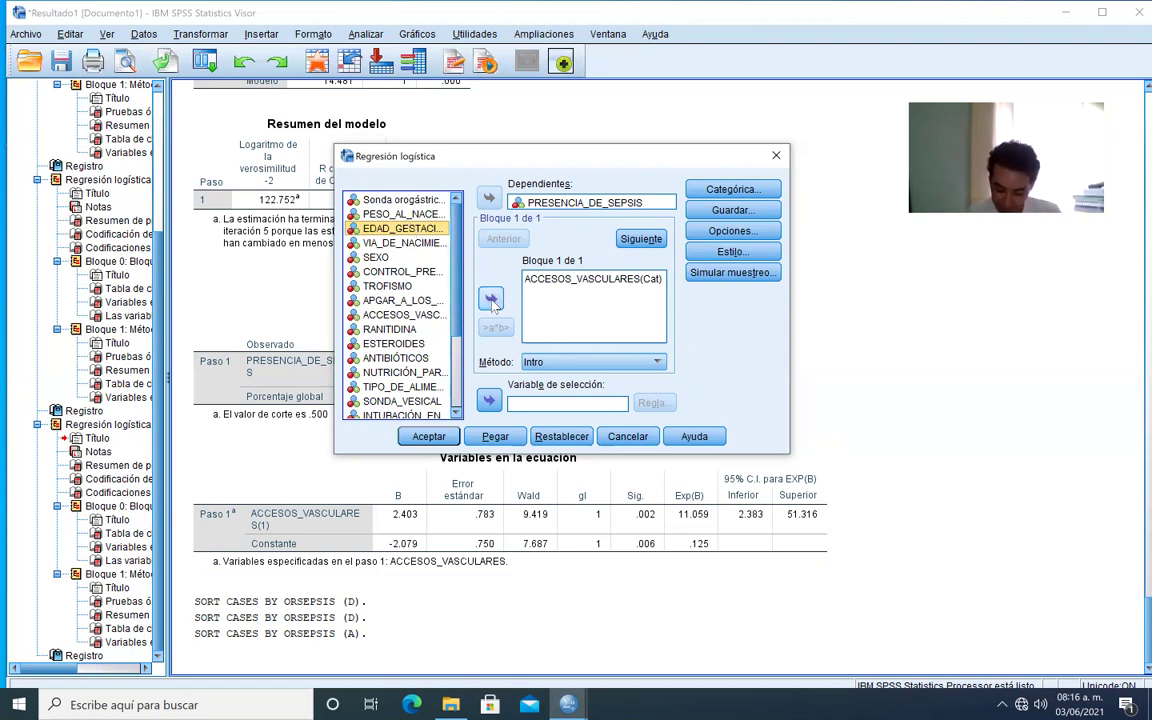
{"action": "left_click", "coordinate": [490, 298]}
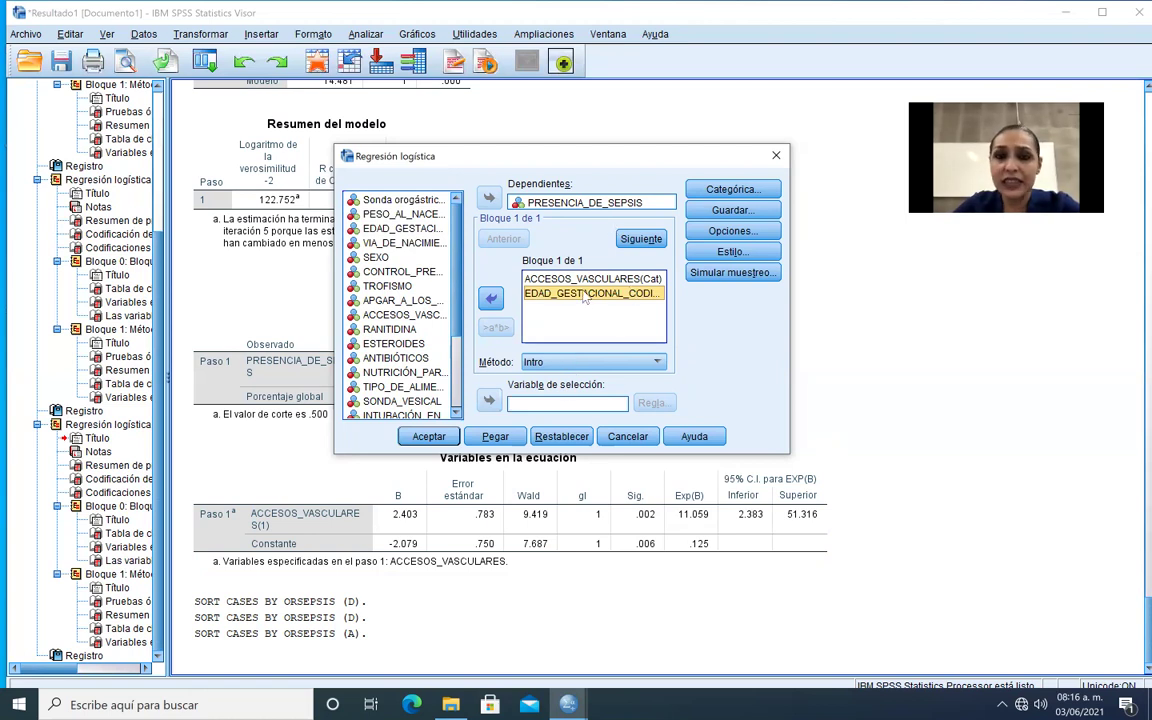
- Define EDAD_GESTACIONAL_CODIFICADA as a categorical covariate and check the variable information of ACCESOS_VASCULARES
{"action": "left_click", "coordinate": [725, 190]}
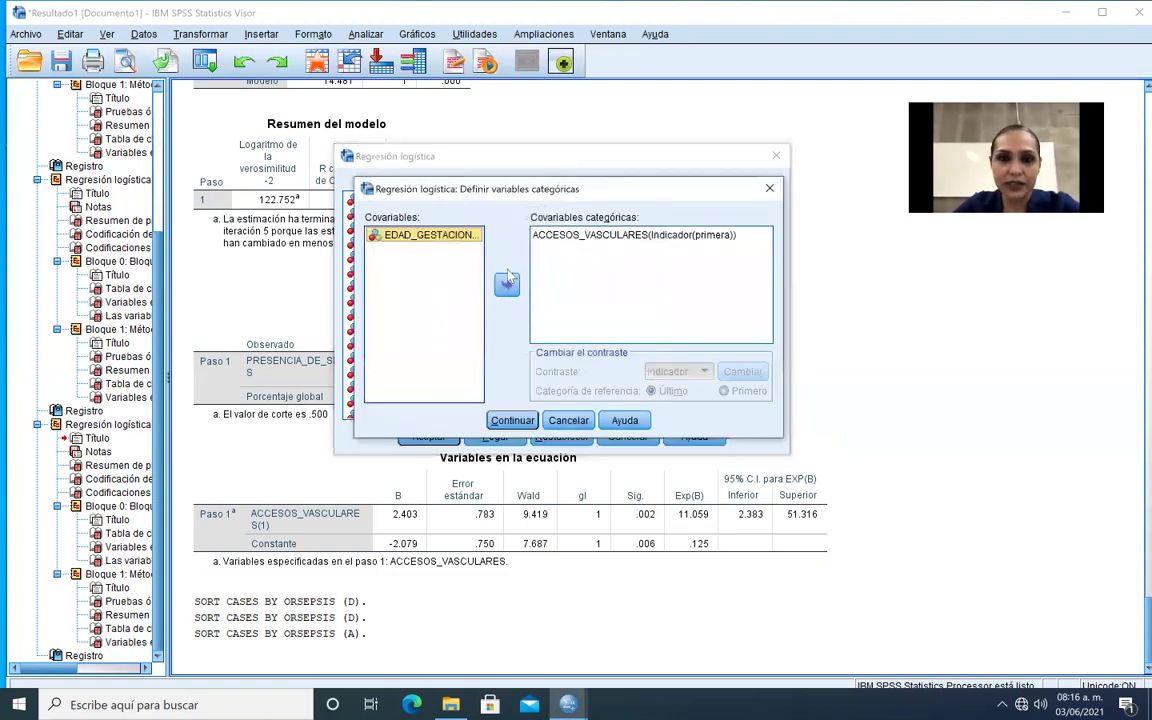
{"action": "left_click", "coordinate": [506, 285]}
{"action": "left_click", "coordinate": [628, 235]}
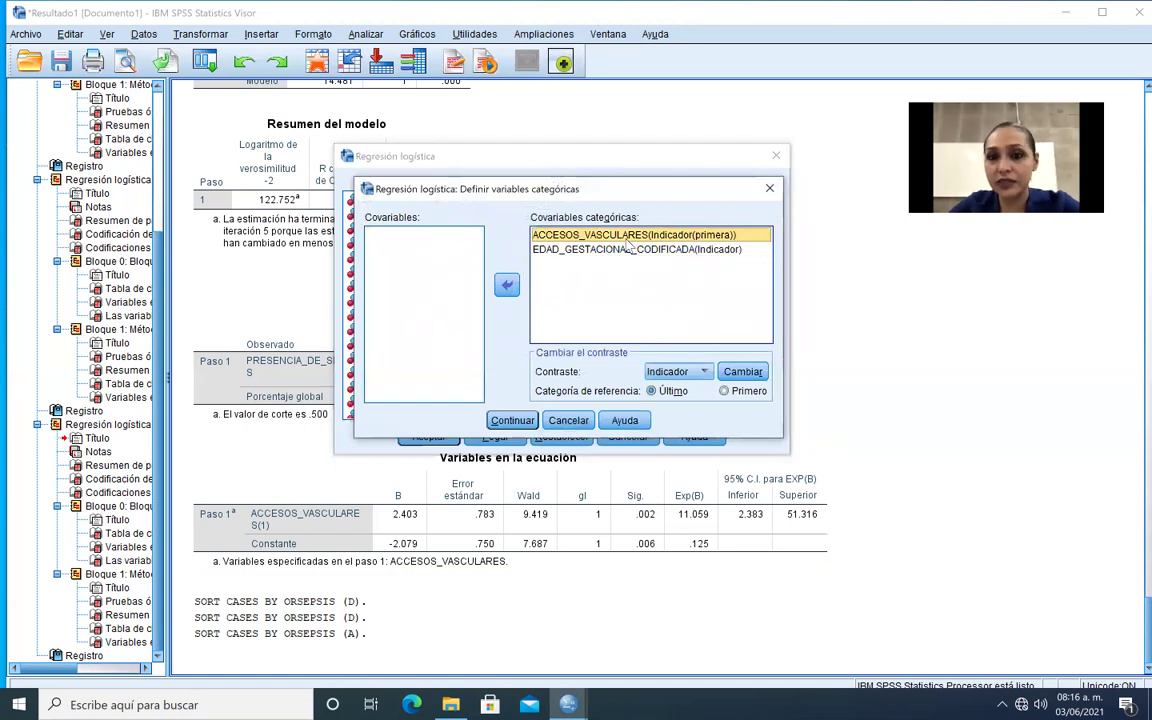
{"action": "right_click", "coordinate": [628, 235]}
{"action": "left_click", "coordinate": [600, 249]}
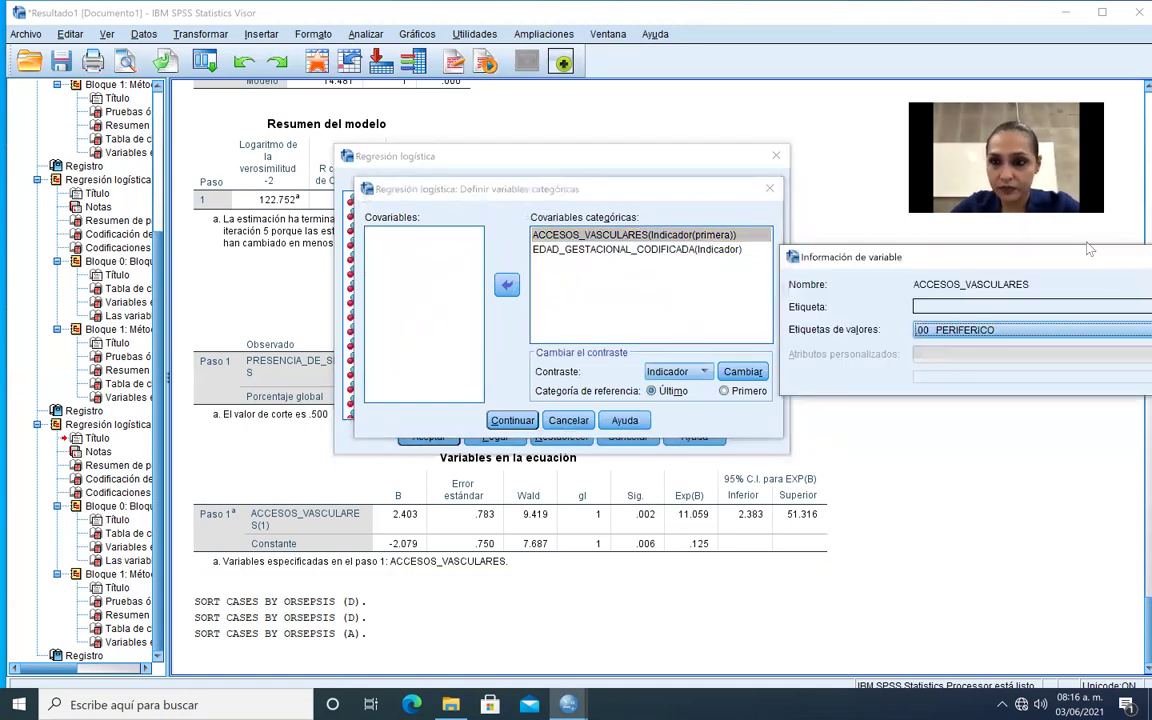
{"action": "right_click", "coordinate": [849, 258]}
{"action": "left_click_drag", "start_coordinate": [849, 258], "coordinate": [604, 284]}
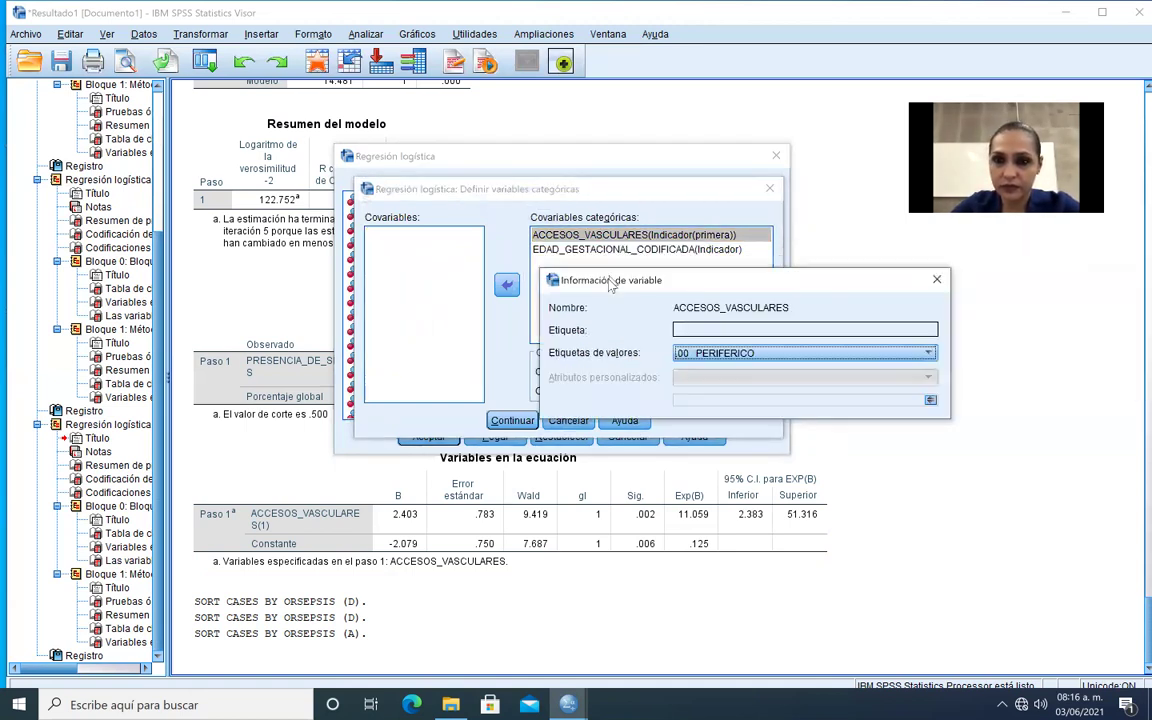
{"action": "left_click", "coordinate": [935, 283]}
- Check the value labels of EDAD_GESTACIONAL_CODIFICADA in its variable information
{"action": "left_click", "coordinate": [735, 250]}
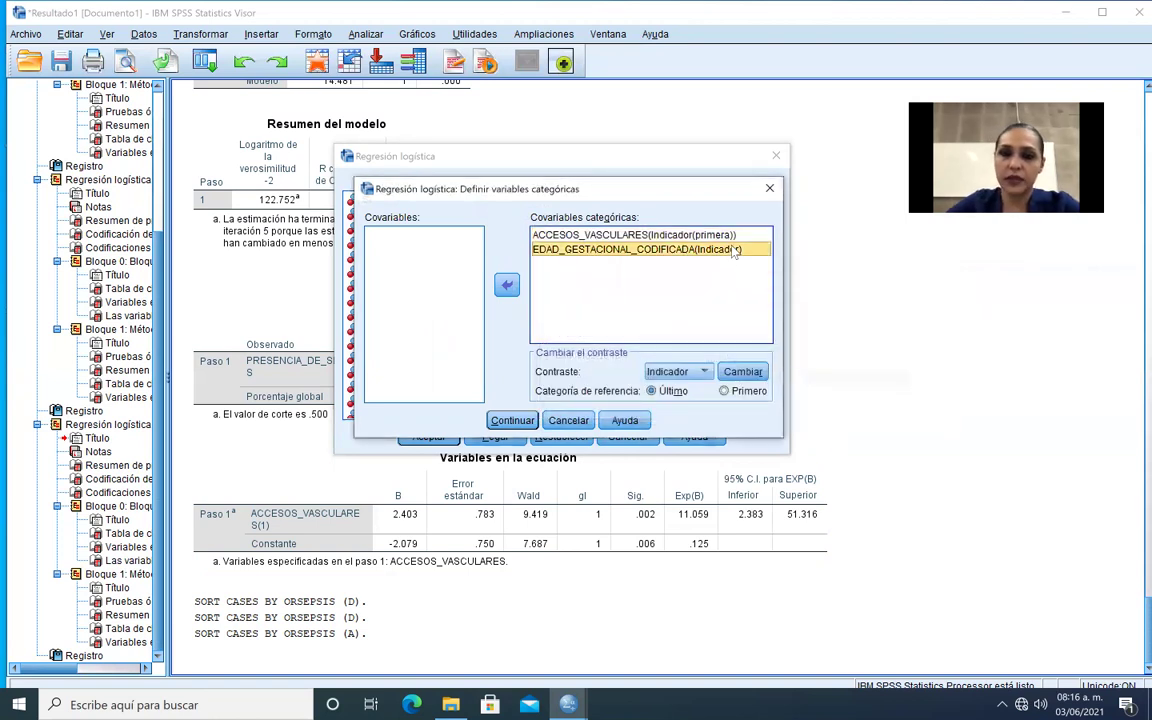
{"action": "right_click", "coordinate": [548, 252]}
{"action": "left_click", "coordinate": [663, 267]}
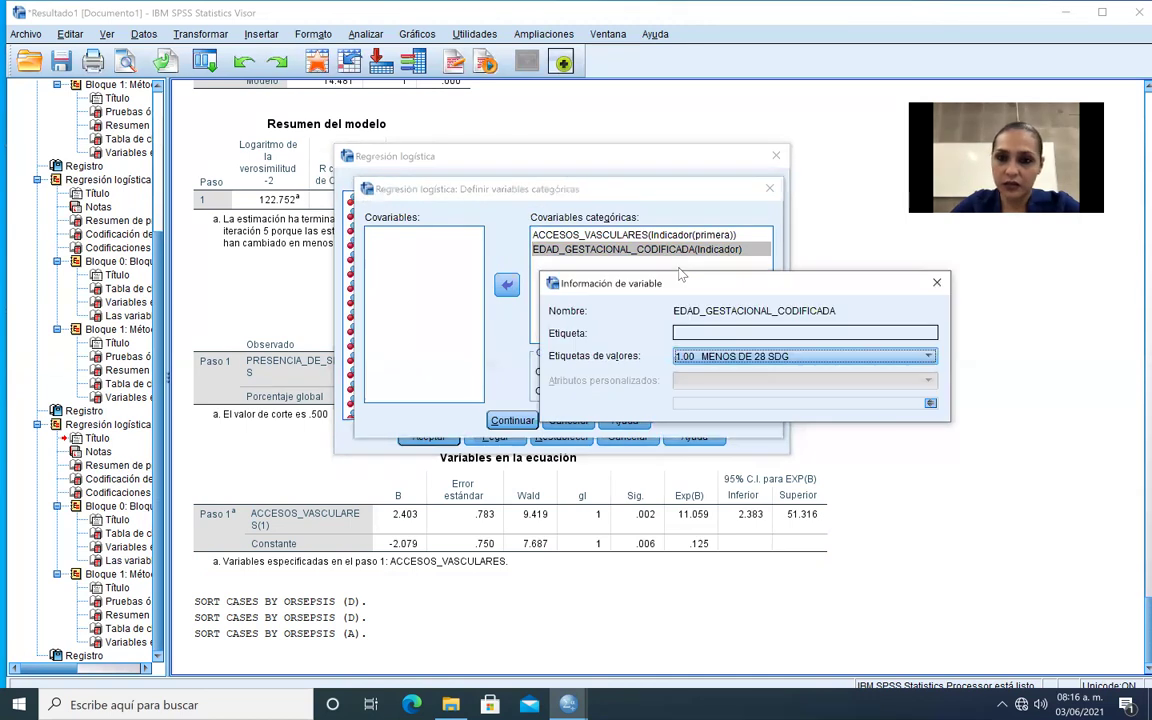
{"action": "left_click", "coordinate": [826, 357]}
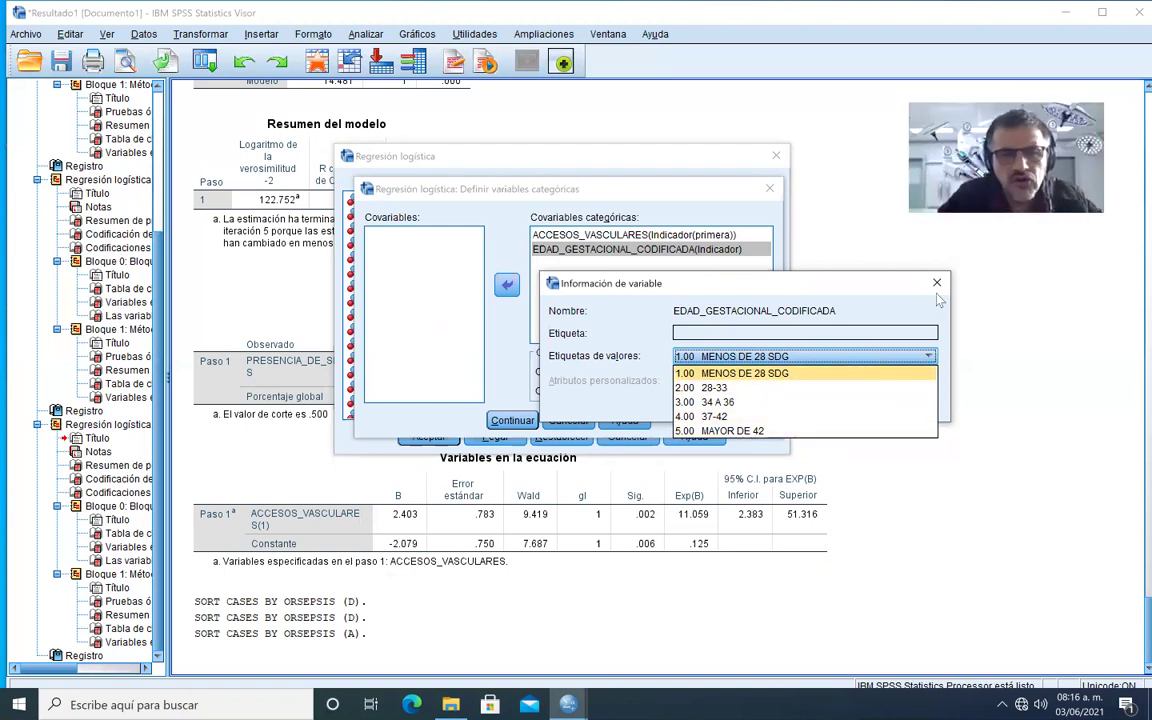
{"action": "right_click", "coordinate": [848, 280]}
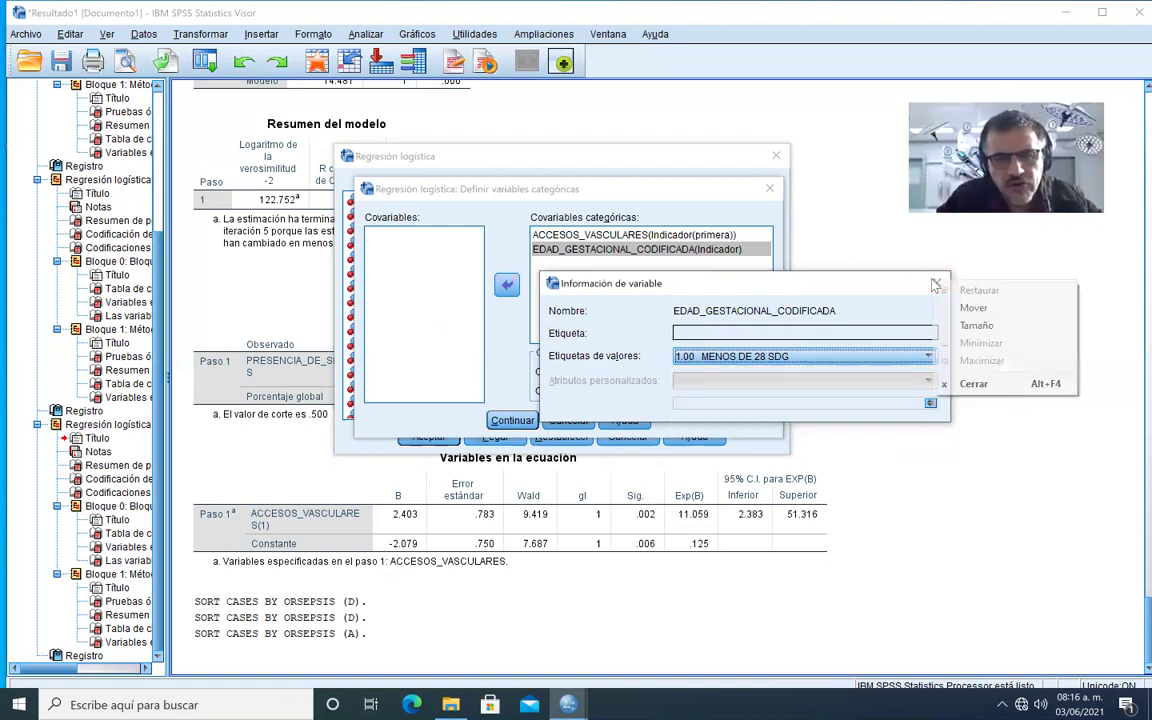
{"action": "right_click", "coordinate": [818, 286]}
{"action": "key", "text": "Escape"}
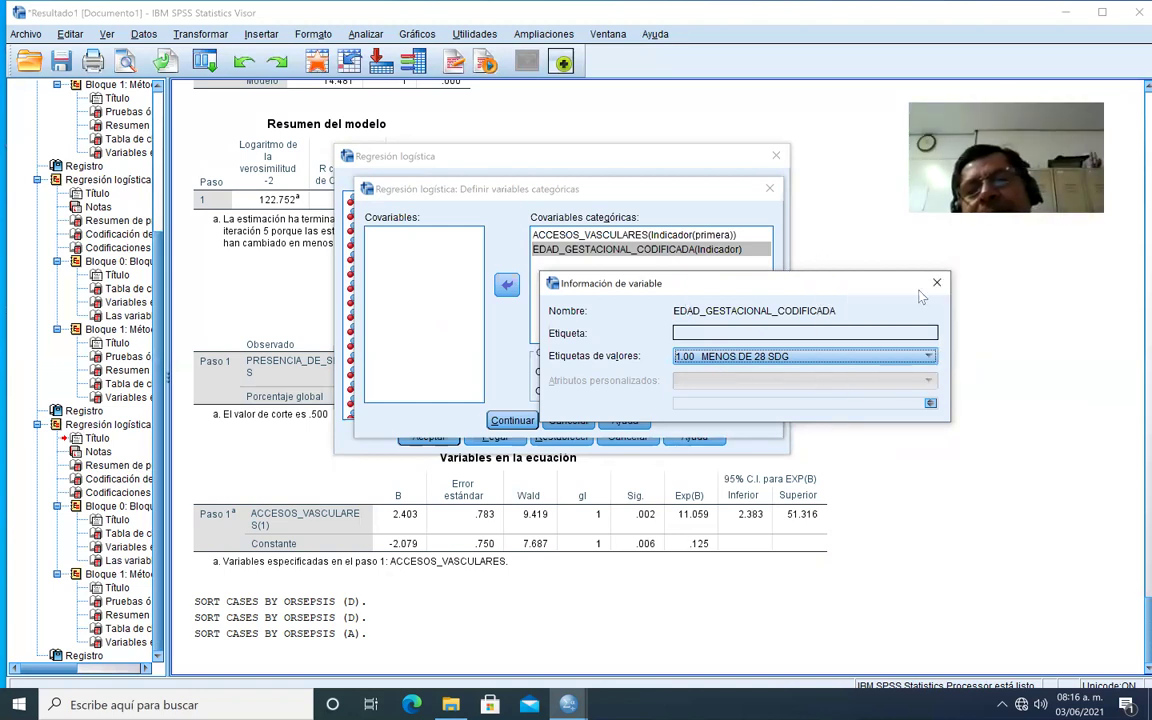
{"action": "left_click", "coordinate": [936, 283]}
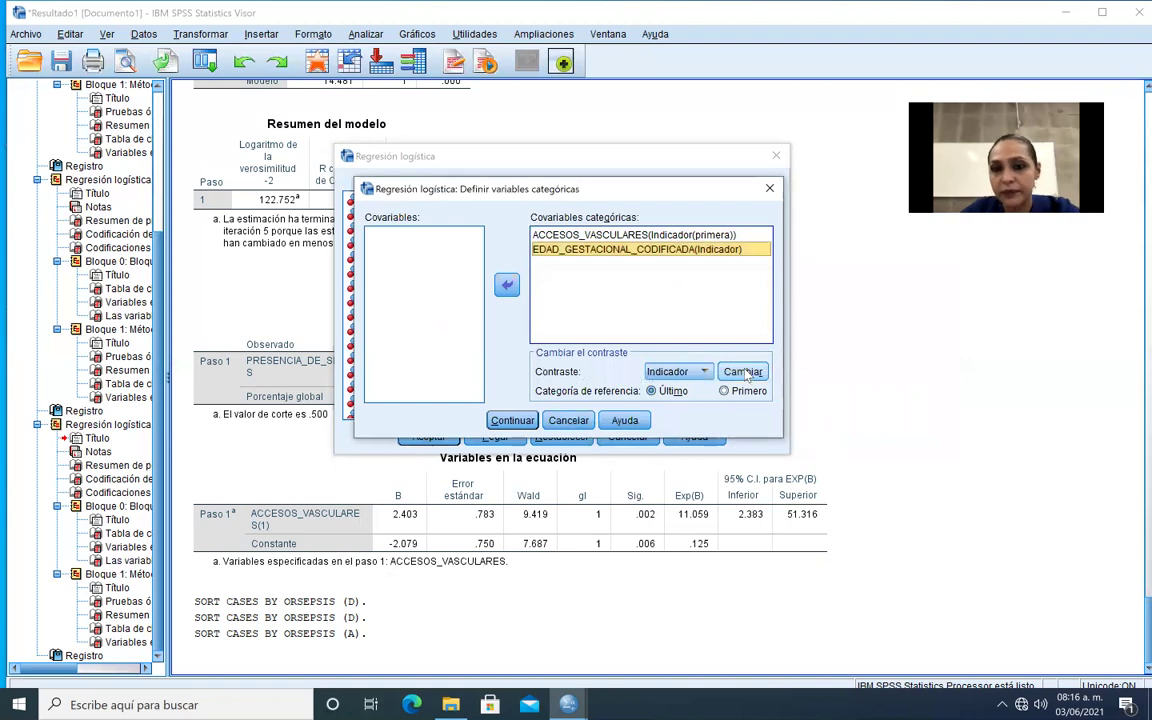
- Apply the Indicador contrast with the last category as reference, keep the 95% CI for exp(B), and run the logistic regression
{"action": "left_click", "coordinate": [743, 371]}
{"action": "left_click", "coordinate": [511, 420]}
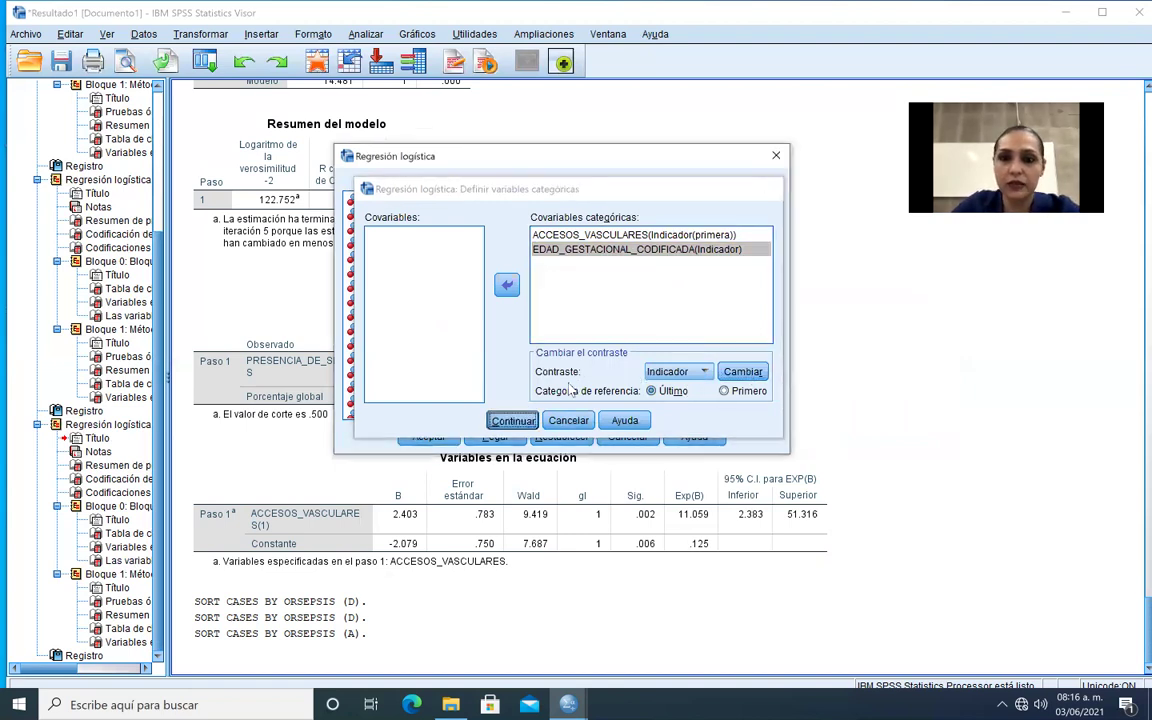
{"action": "left_click", "coordinate": [730, 229]}
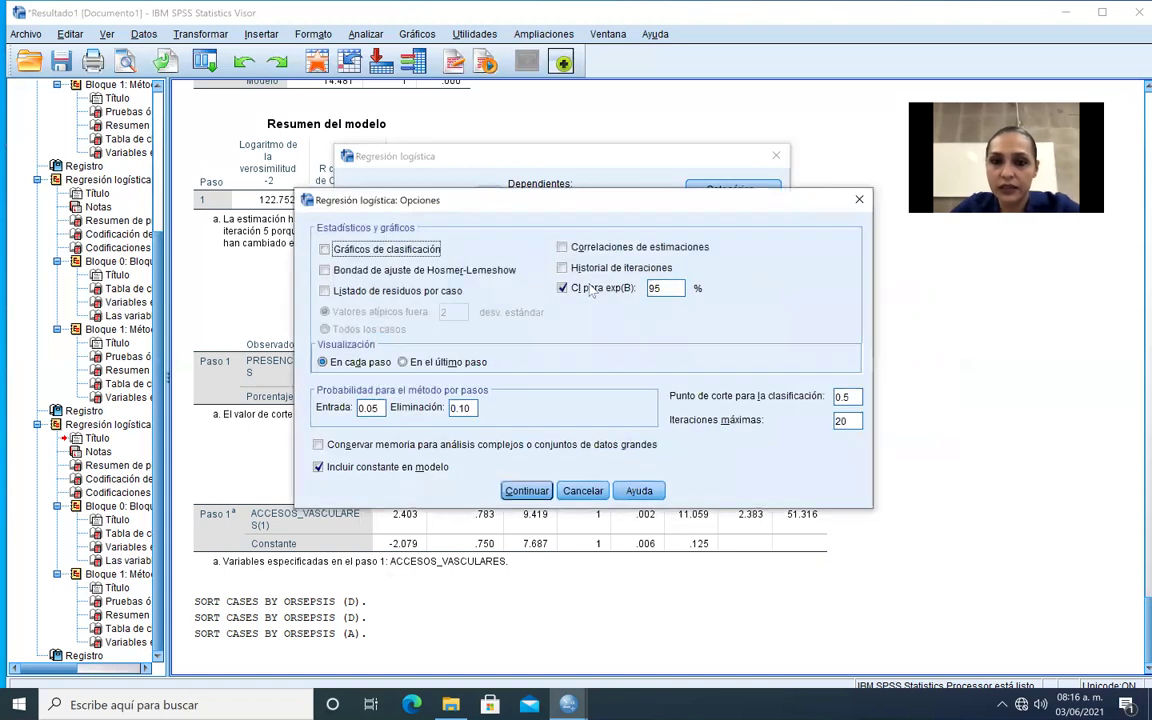
{"action": "left_click", "coordinate": [526, 490]}
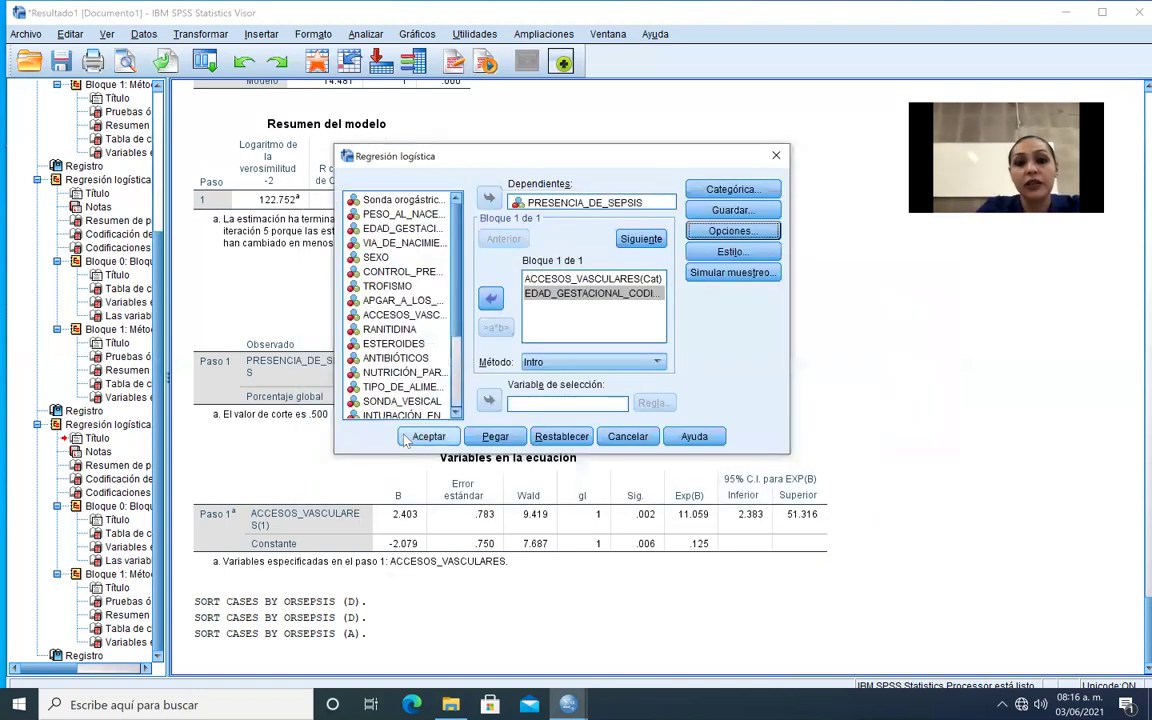
{"action": "left_click", "coordinate": [426, 437]}
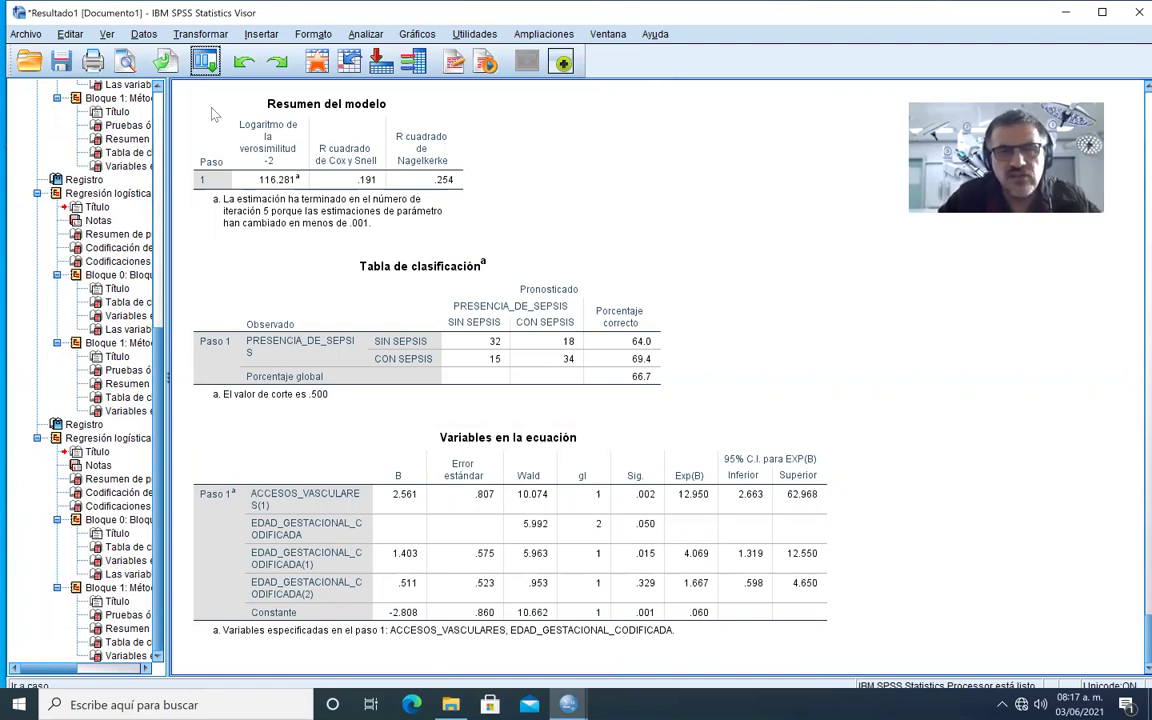
- Recheck the value labels and reference category of EDAD_GESTACIONAL_CODIFICADA in the logistic regression setup, and close it without rerunning
{"action": "left_click", "coordinate": [205, 62]}
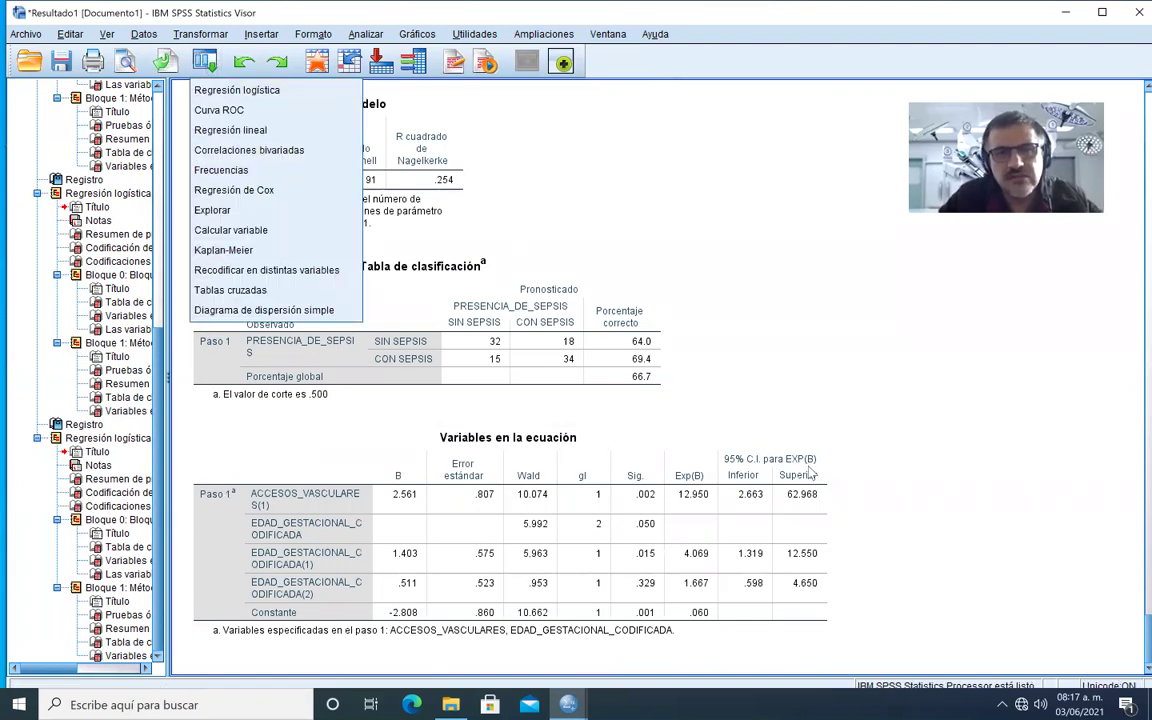
{"action": "left_click", "coordinate": [658, 551]}
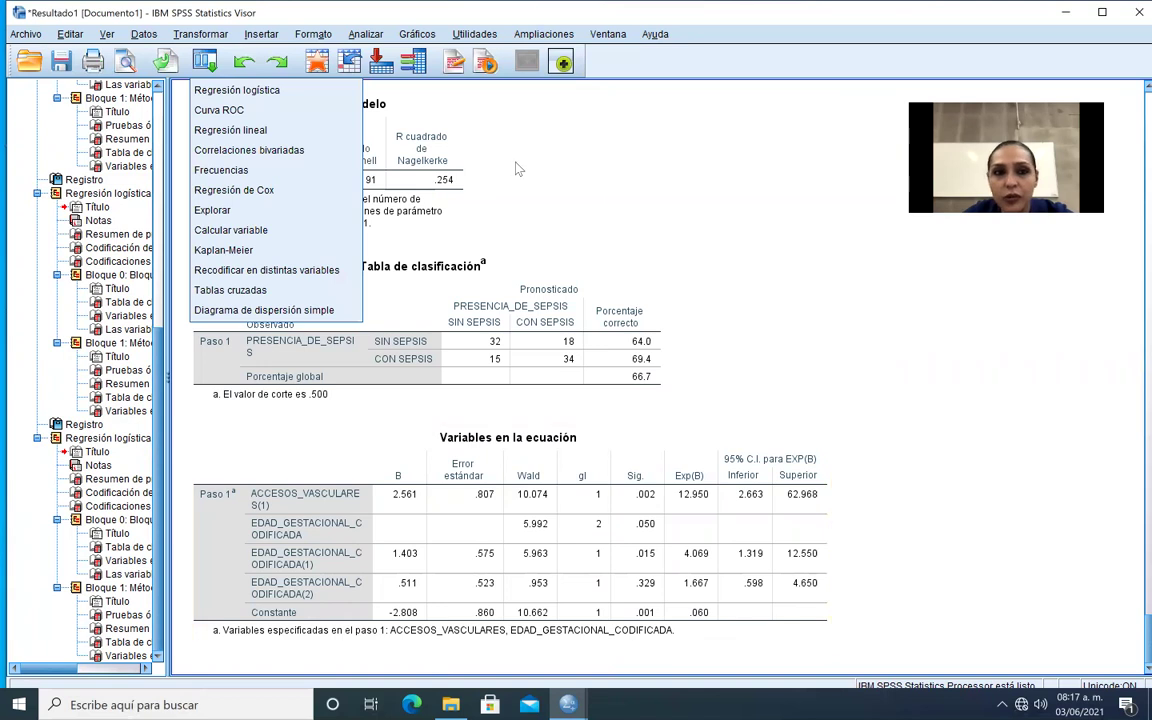
{"action": "left_click", "coordinate": [297, 91]}
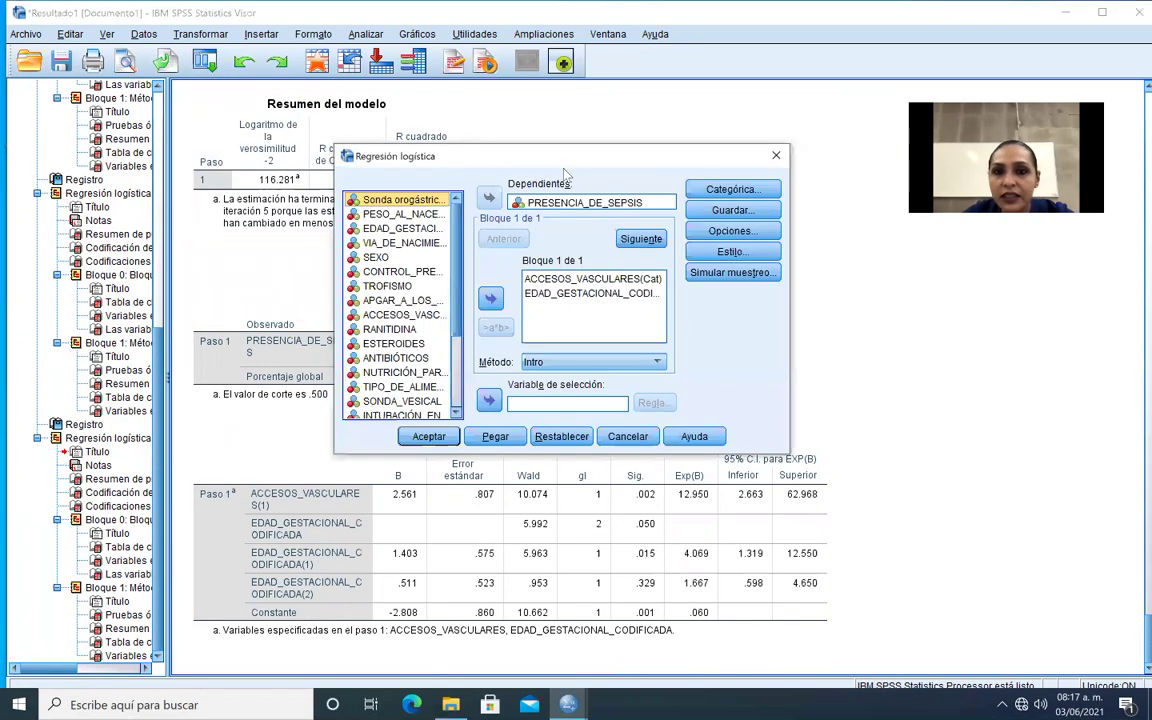
{"action": "left_click", "coordinate": [745, 190]}
{"action": "left_click", "coordinate": [612, 250]}
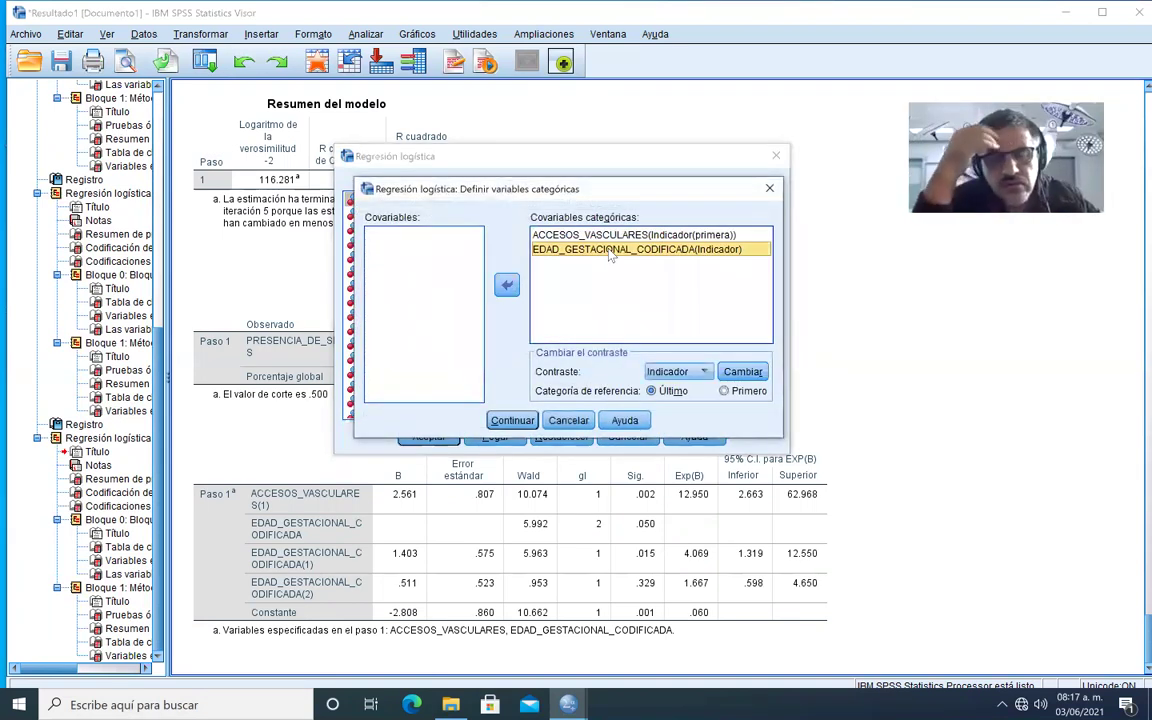
{"action": "right_click", "coordinate": [552, 250]}
{"action": "left_click", "coordinate": [618, 270]}
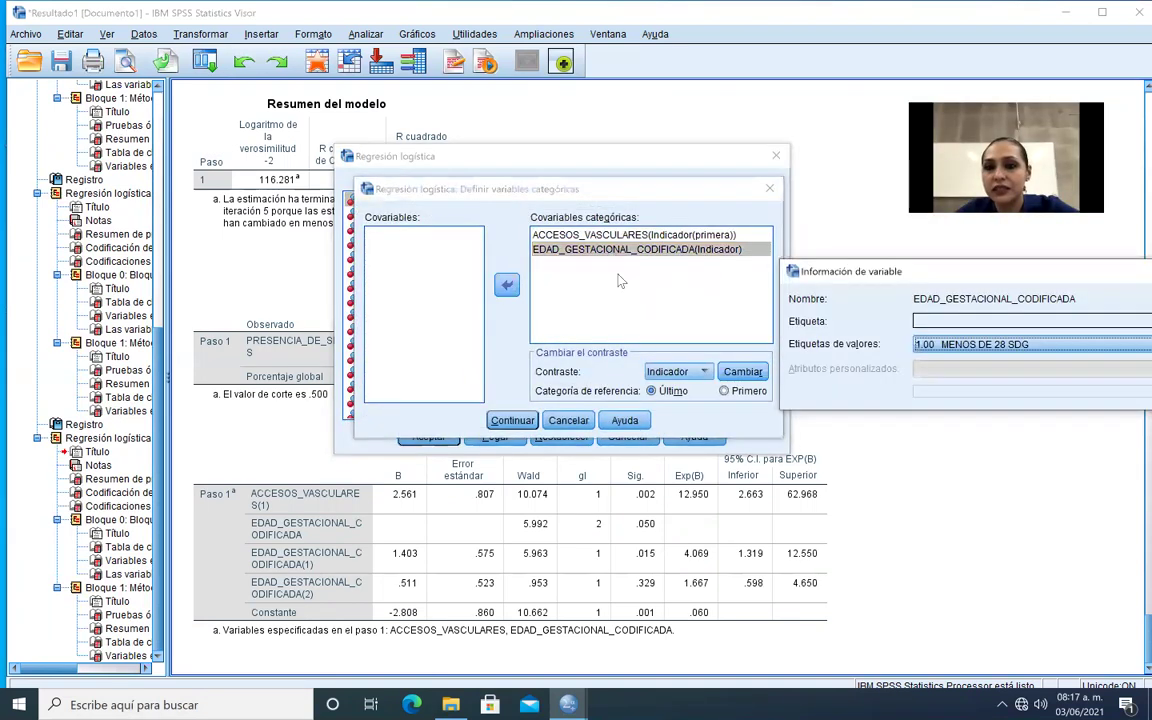
{"action": "left_click", "coordinate": [957, 345]}
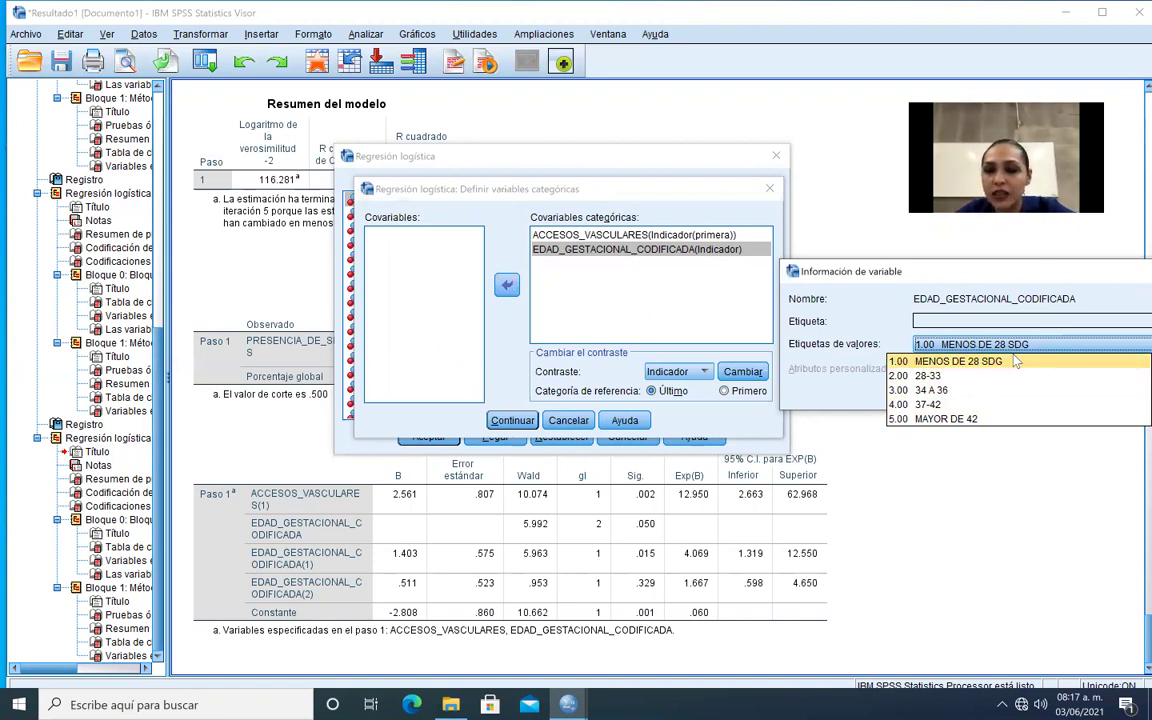
{"action": "key", "text": "Down"}
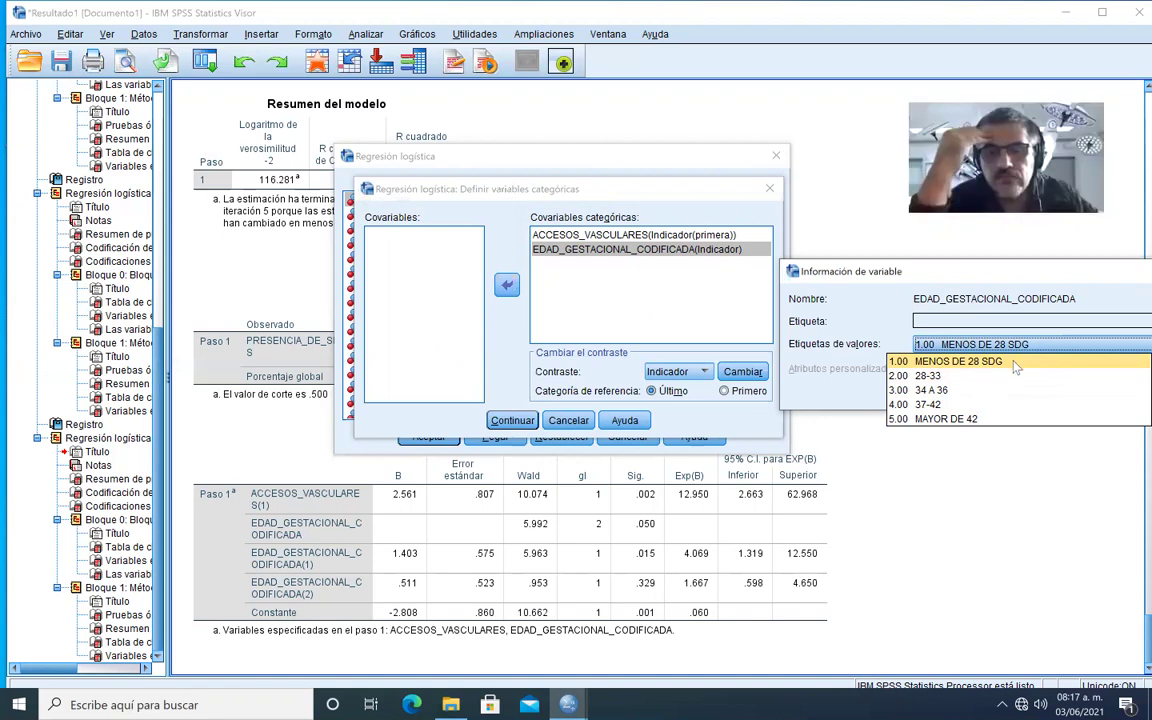
{"action": "left_click", "coordinate": [1015, 362]}
{"action": "left_click_drag", "start_coordinate": [1024, 272], "coordinate": [790, 292]}
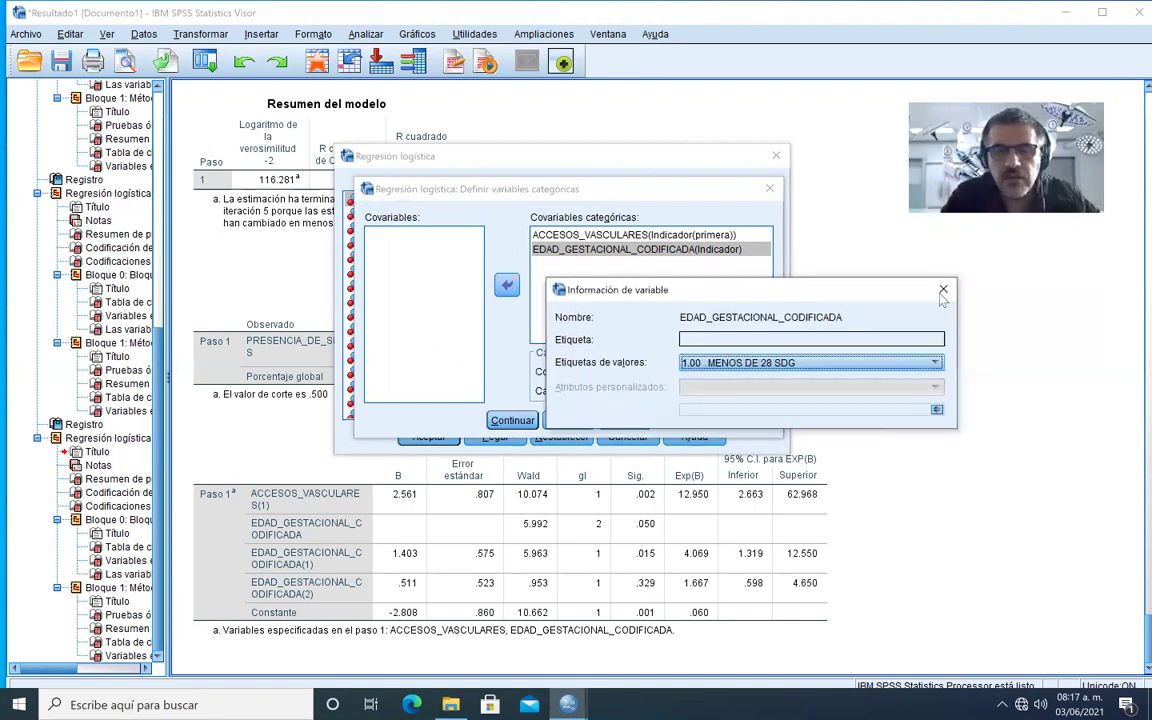
{"action": "left_click", "coordinate": [615, 382]}
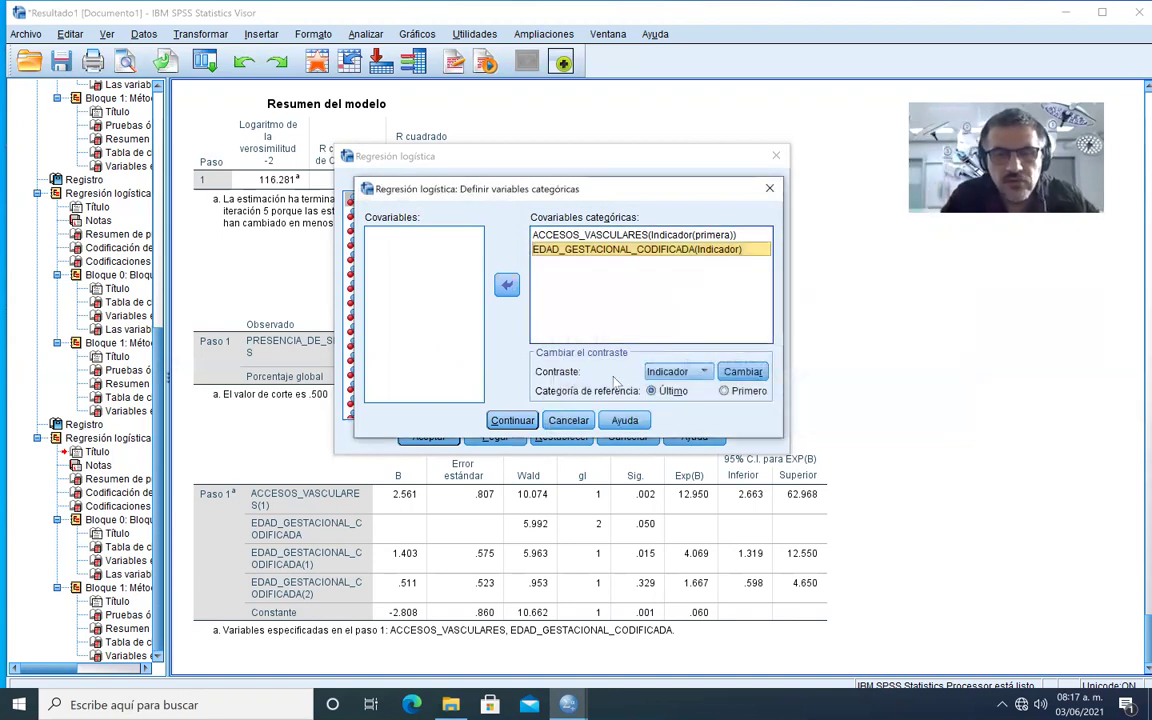
{"action": "left_click", "coordinate": [547, 421]}
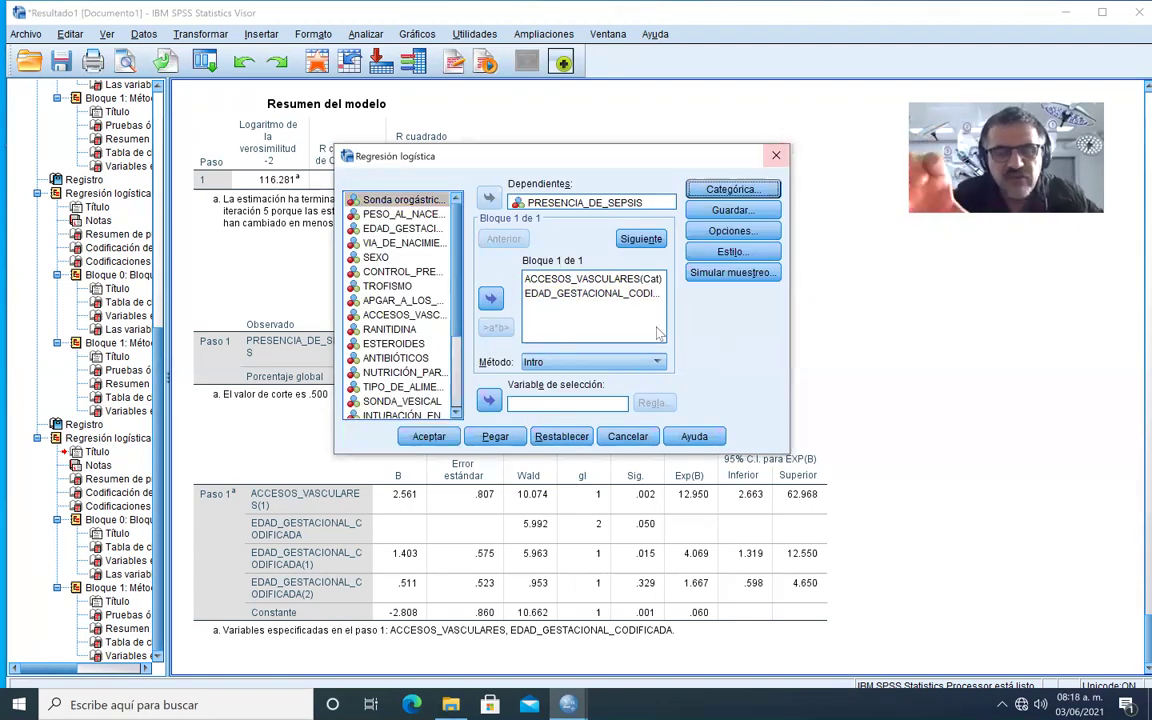
{"action": "left_click", "coordinate": [776, 157]}
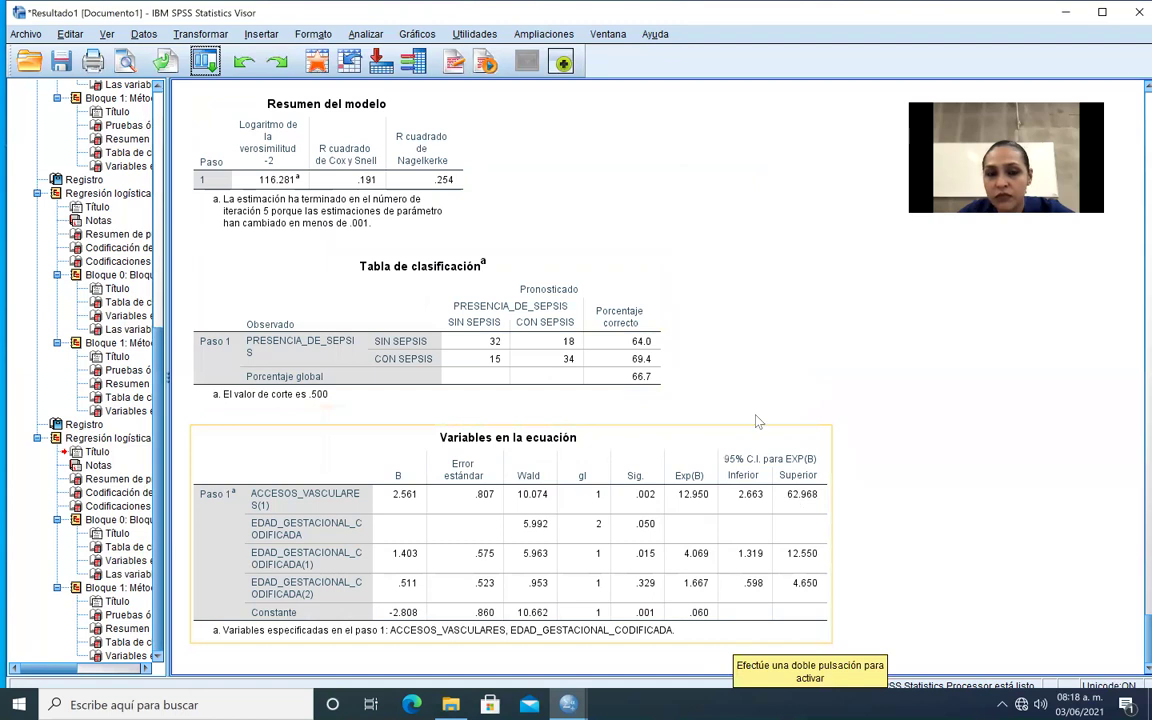
{"action": "left_click", "coordinate": [370, 33]}
{"action": "mouse_move", "coordinate": [430, 73]}
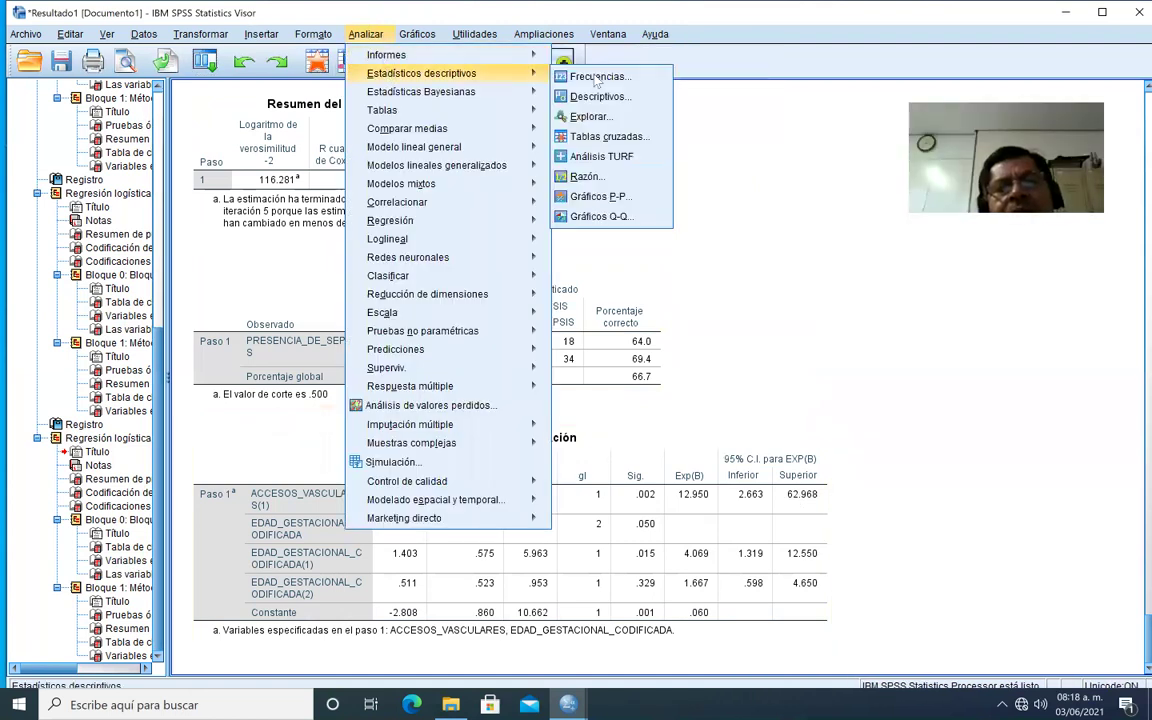
{"action": "left_click", "coordinate": [590, 116]}
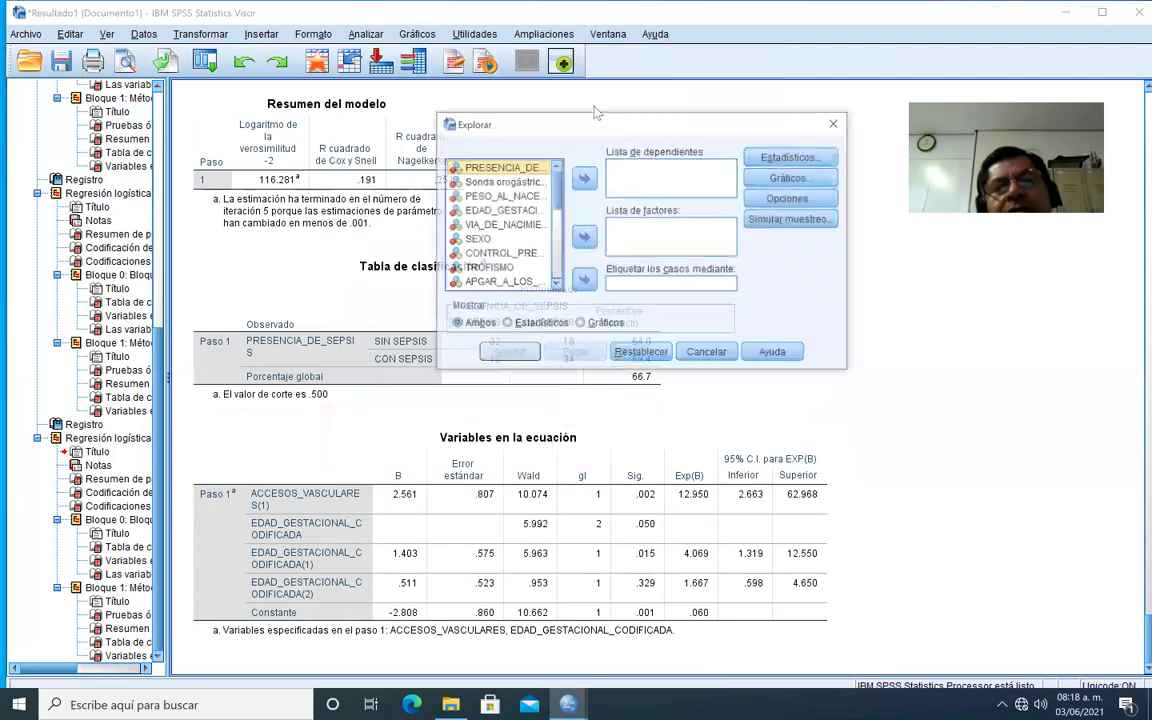
{"action": "left_click", "coordinate": [836, 123]}
- Start a Tablas cruzadas analysis with PRESENCIA_DE_SEPSIS as the column variable
{"action": "left_click", "coordinate": [368, 36]}
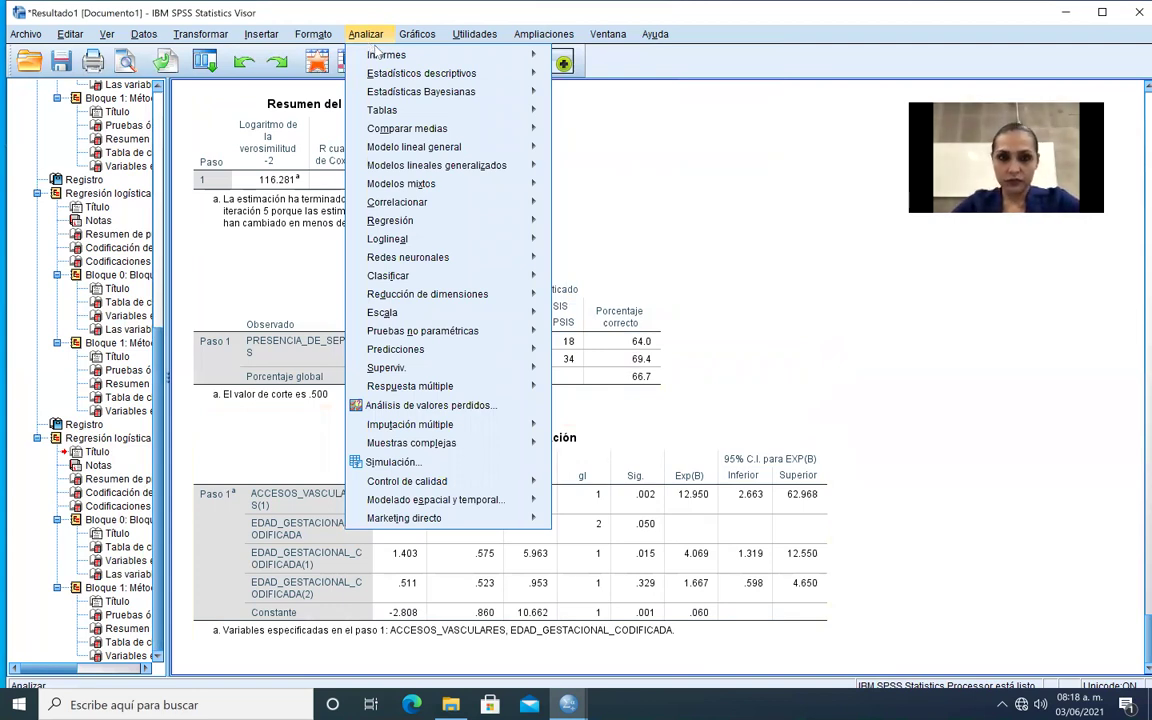
{"action": "mouse_move", "coordinate": [395, 80]}
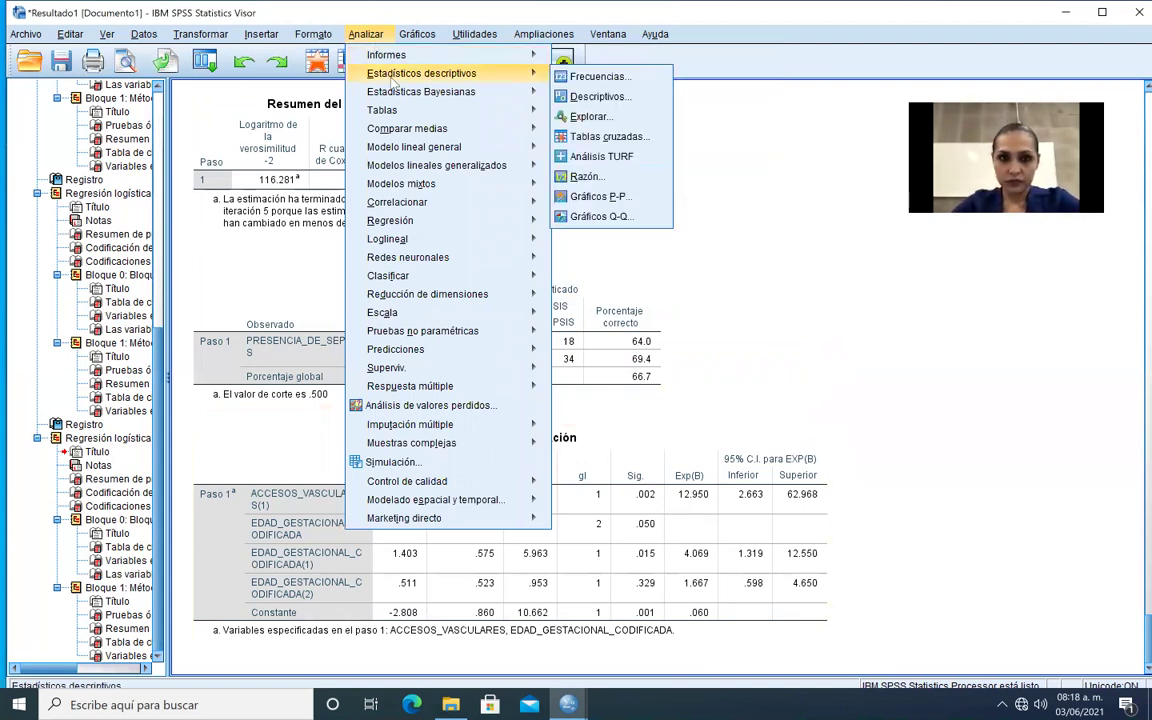
{"action": "left_click", "coordinate": [605, 136]}
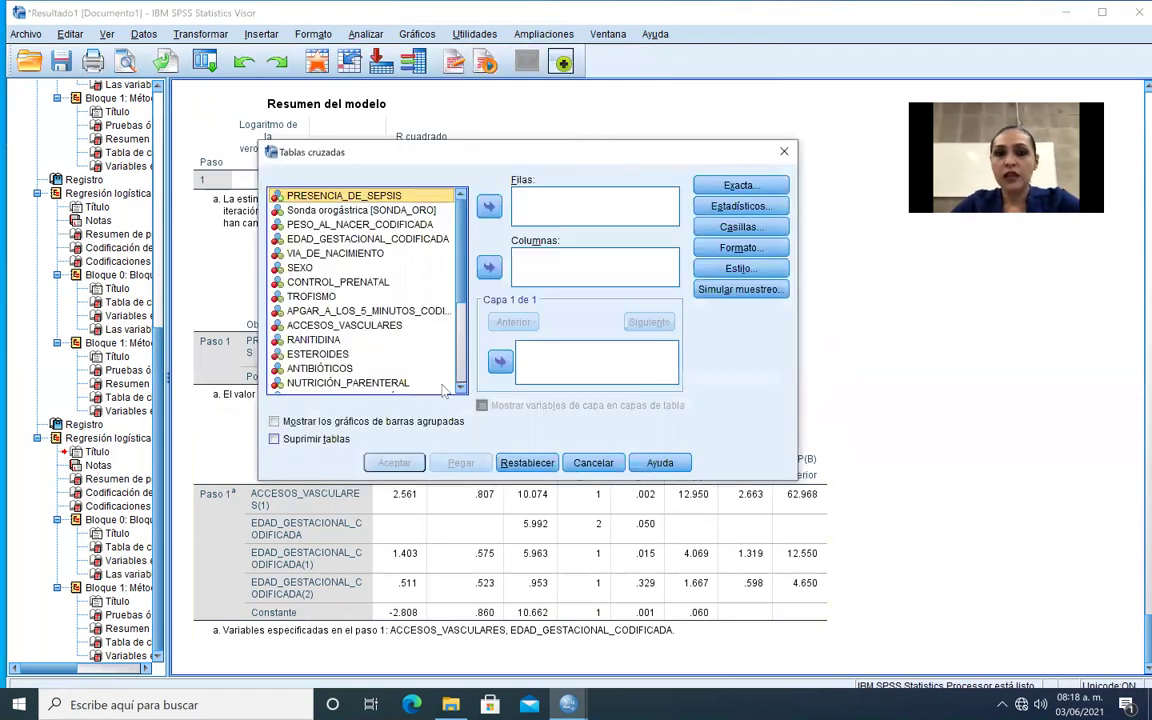
{"action": "scroll", "coordinate": [461, 232], "scroll_direction": "down", "scroll_amount": 4}
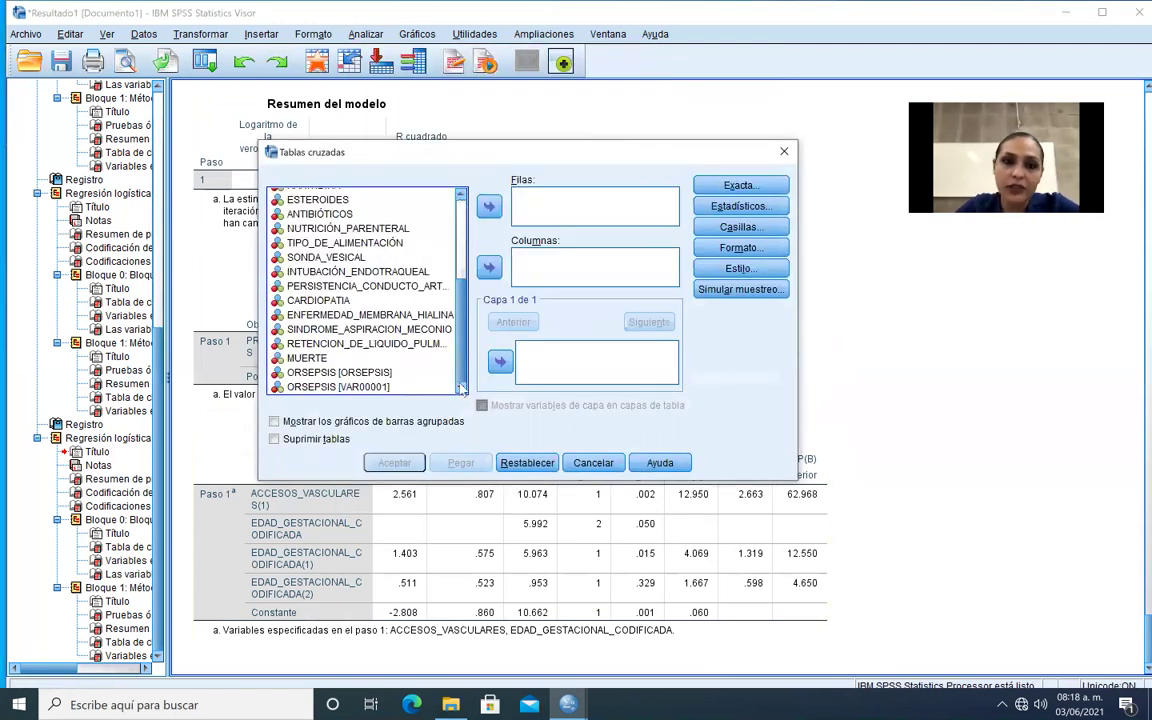
{"action": "scroll", "coordinate": [455, 392], "scroll_direction": "up", "scroll_amount": 4}
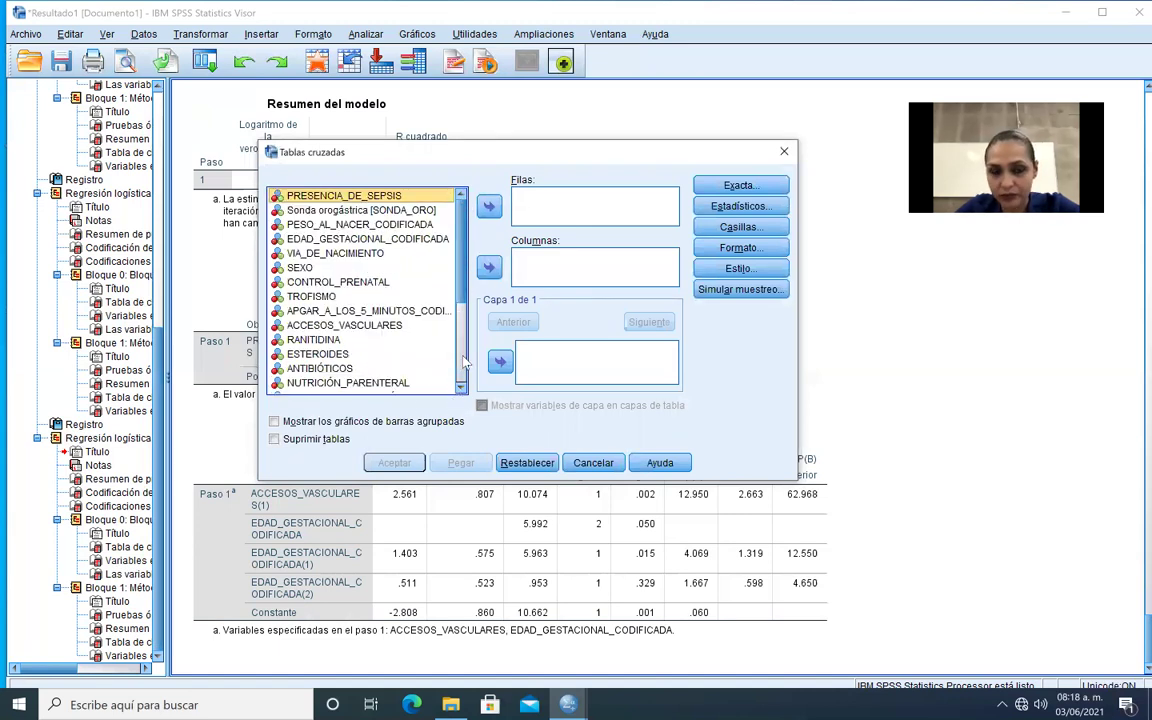
{"action": "scroll", "coordinate": [463, 362], "scroll_direction": "down", "scroll_amount": 4}
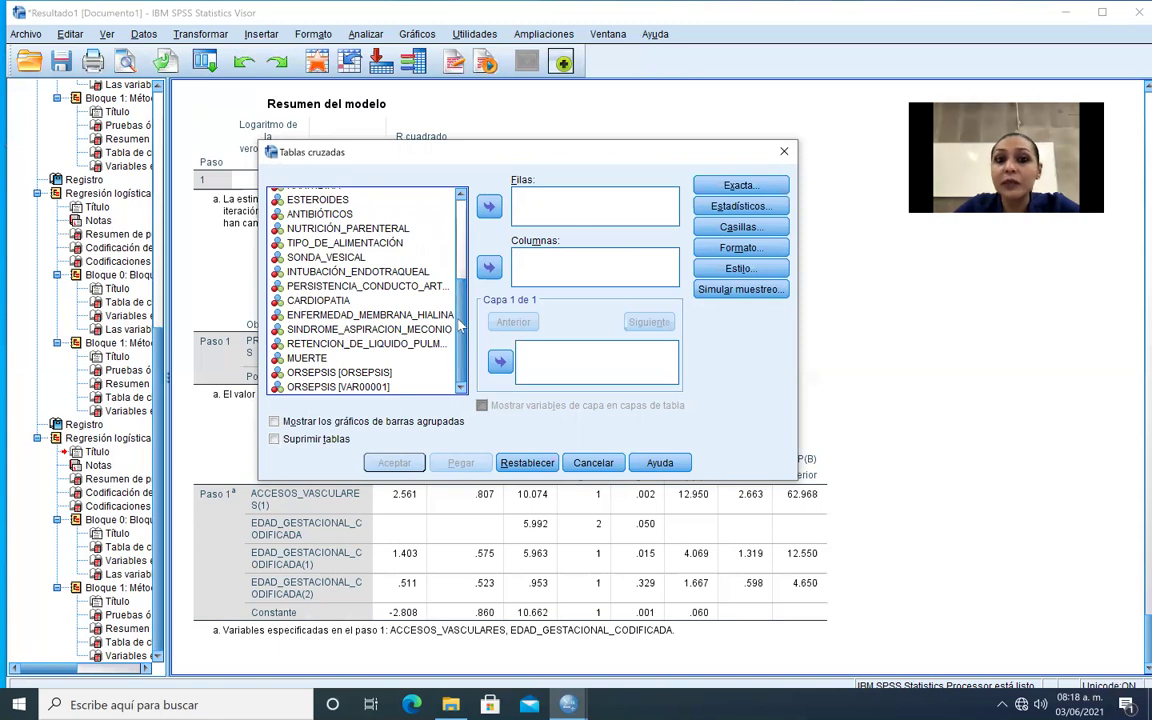
{"action": "scroll", "coordinate": [460, 325], "scroll_direction": "up", "scroll_amount": 4}
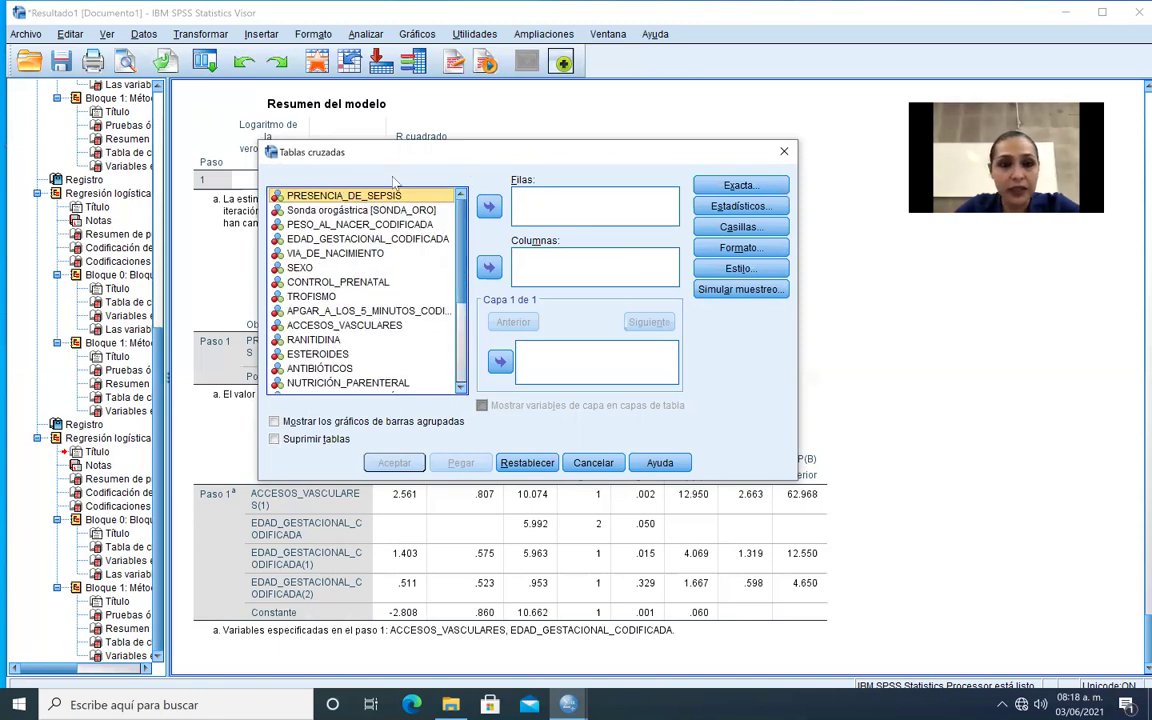
{"action": "left_click", "coordinate": [487, 267]}
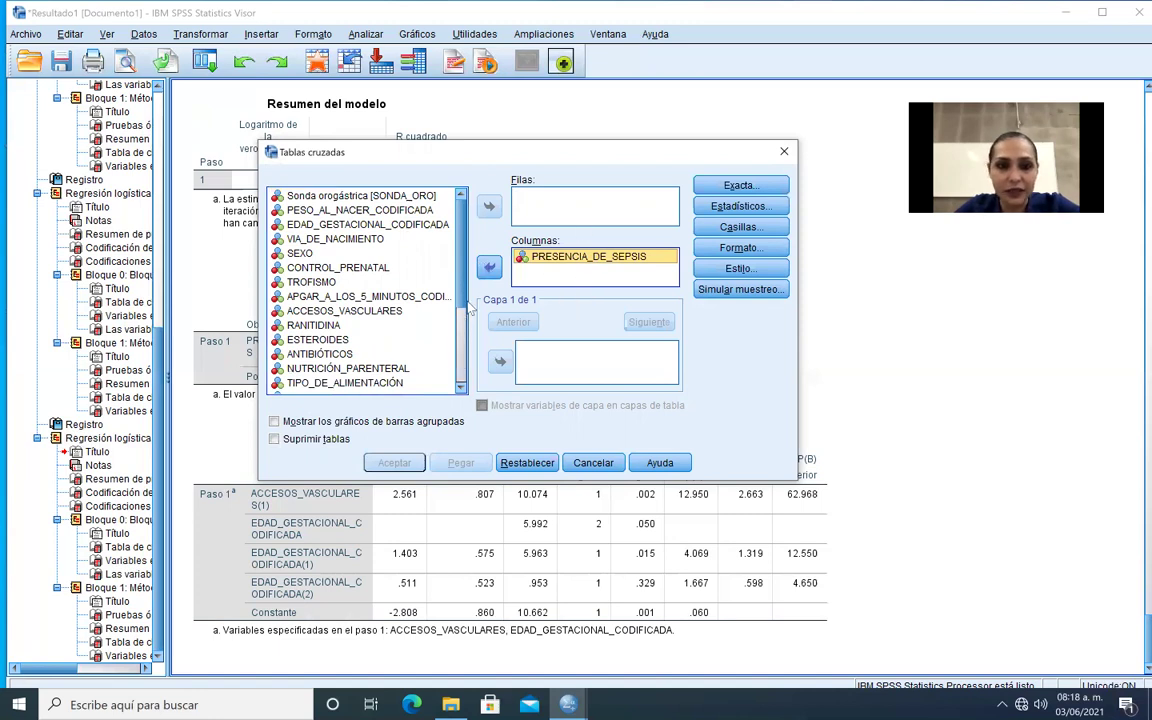
- Add PESO_AL_NACER_CODIFICADA and EDAD_GESTACIONAL_CODIFICADA as the row variables of the crosstab
{"action": "scroll", "coordinate": [423, 308], "scroll_direction": "down", "scroll_amount": 3}
{"action": "scroll", "coordinate": [420, 290], "scroll_direction": "up", "scroll_amount": 3}
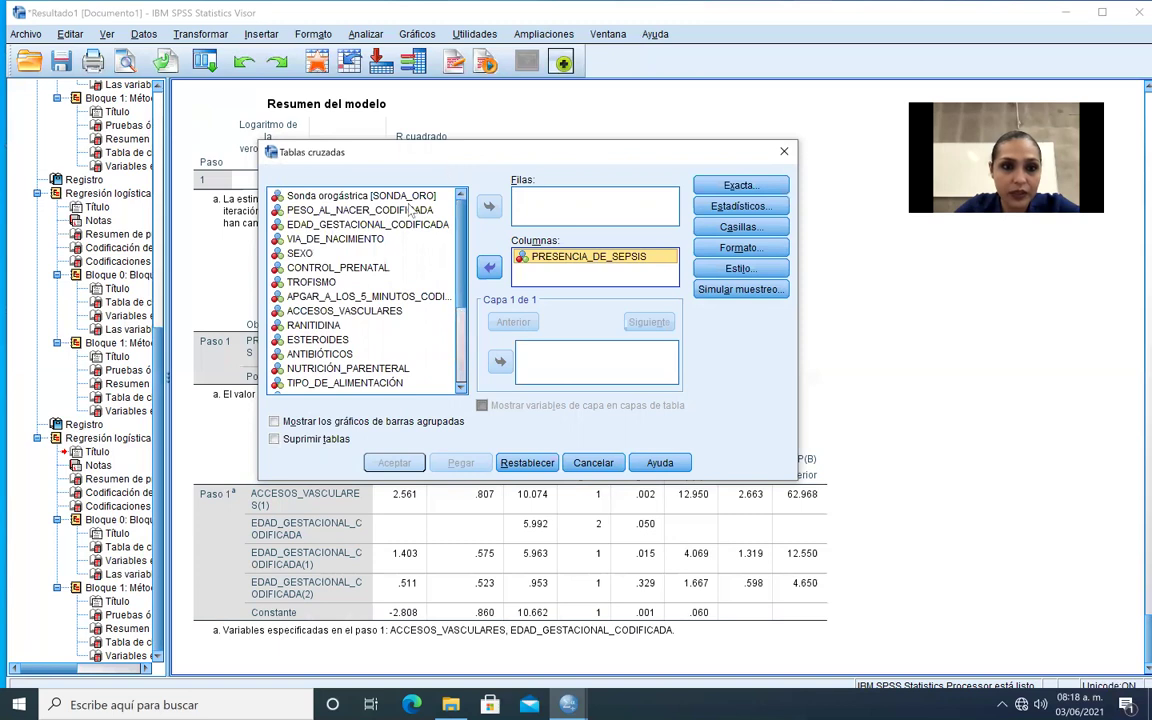
{"action": "left_click", "coordinate": [430, 210]}
{"action": "double_click", "coordinate": [438, 208]}
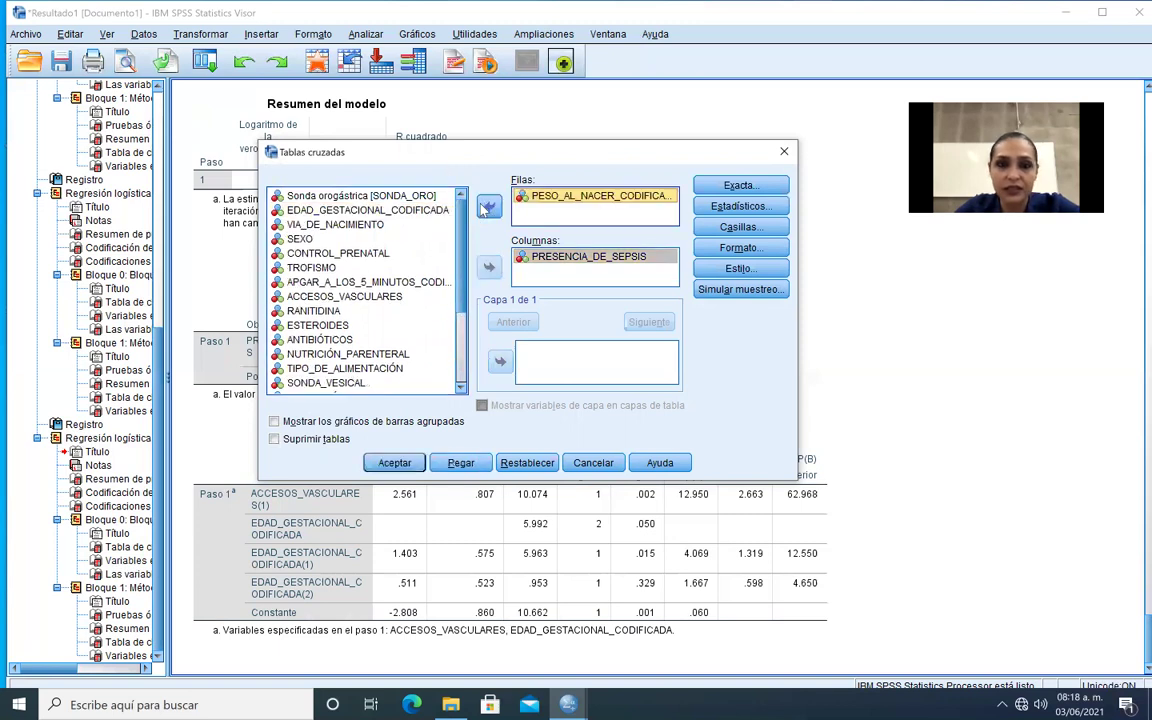
{"action": "left_click", "coordinate": [438, 210]}
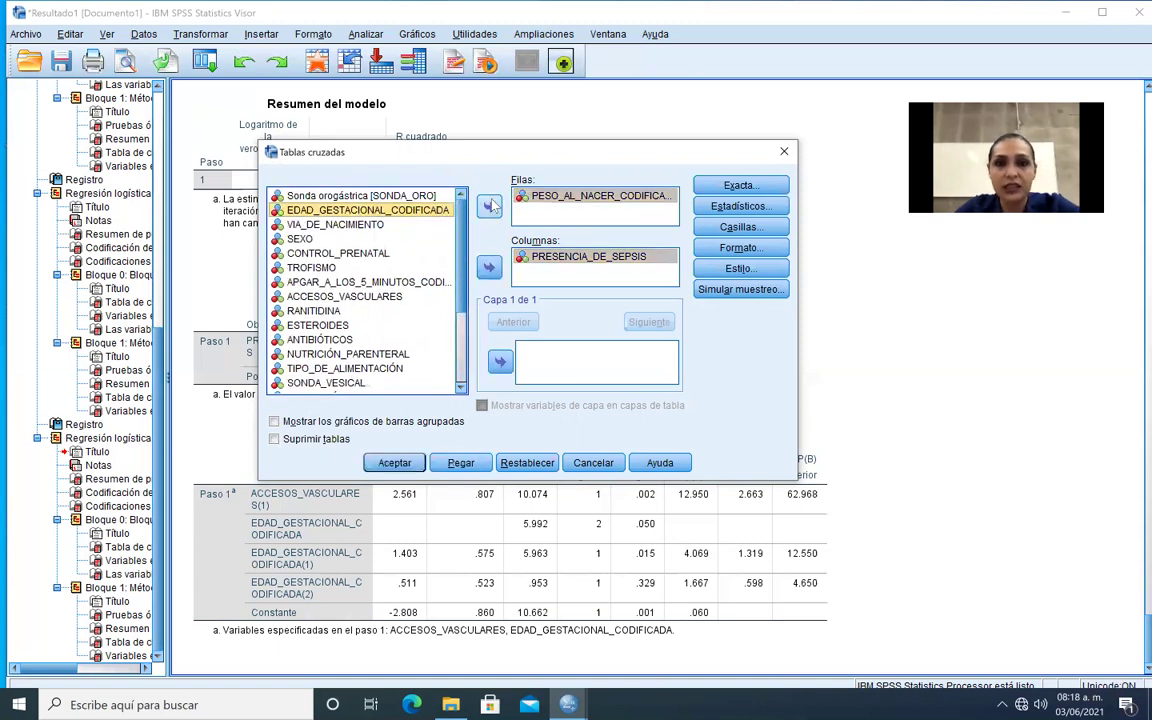
{"action": "left_click", "coordinate": [489, 206]}
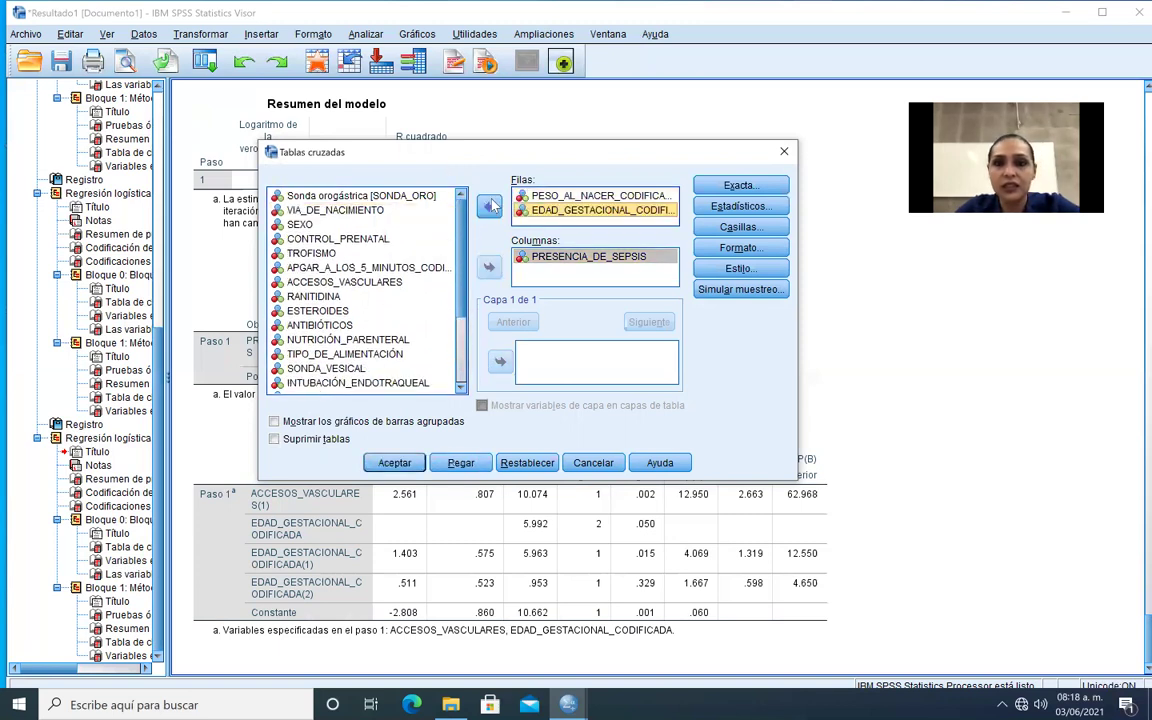
- Request the Chi-cuadrado statistic for the crosstabs and keep the row order as Ascendente
{"action": "left_click", "coordinate": [714, 206]}
{"action": "left_click", "coordinate": [305, 230]}
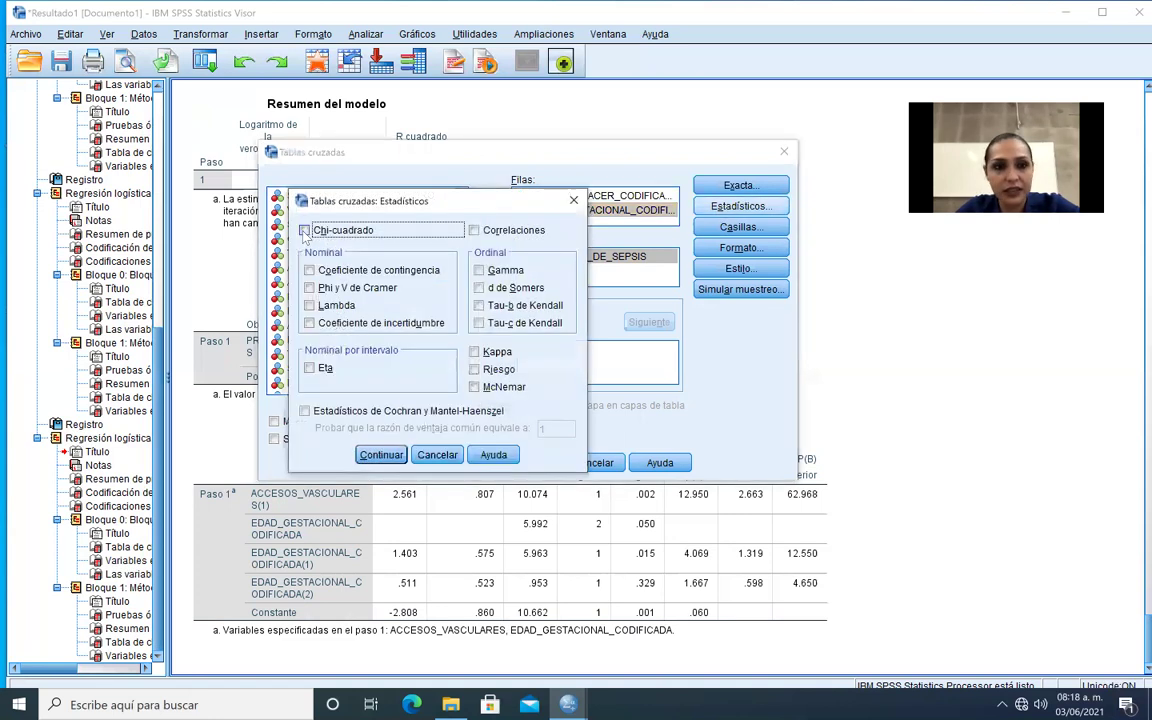
{"action": "left_click", "coordinate": [380, 454]}
{"action": "left_click", "coordinate": [770, 247]}
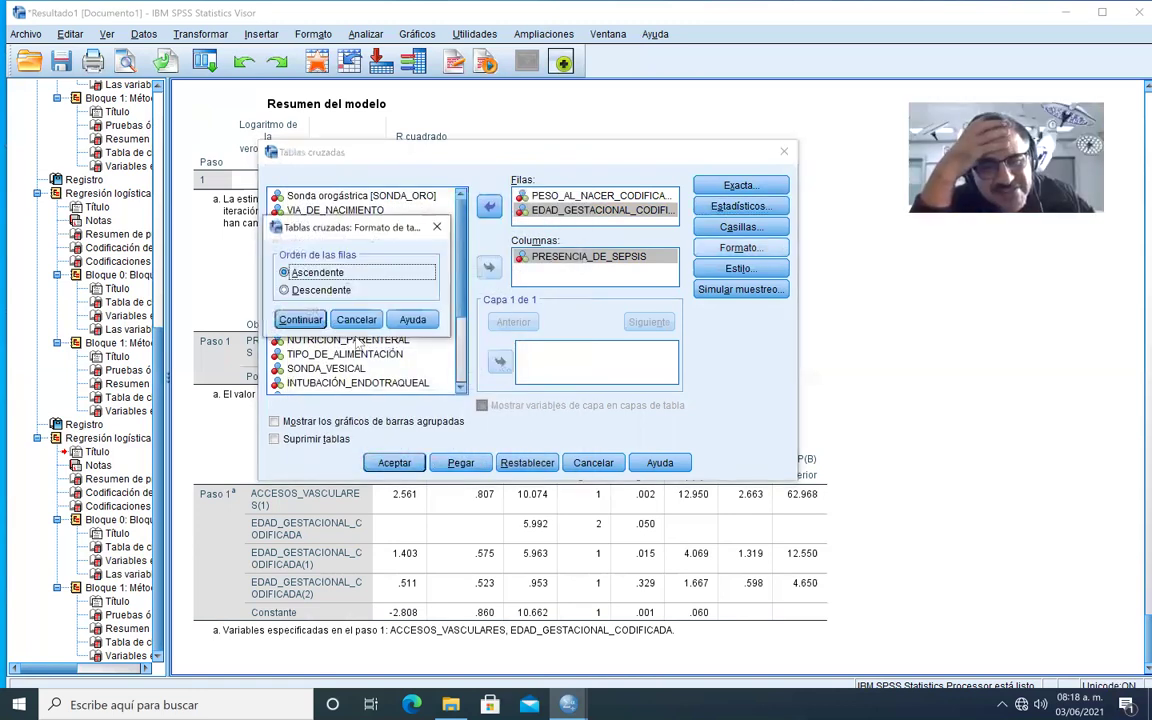
{"action": "key", "text": "Return"}
- Include expected counts and column percentages alongside the observed counts in the cells, and run the crosstabs
{"action": "left_click", "coordinate": [735, 228]}
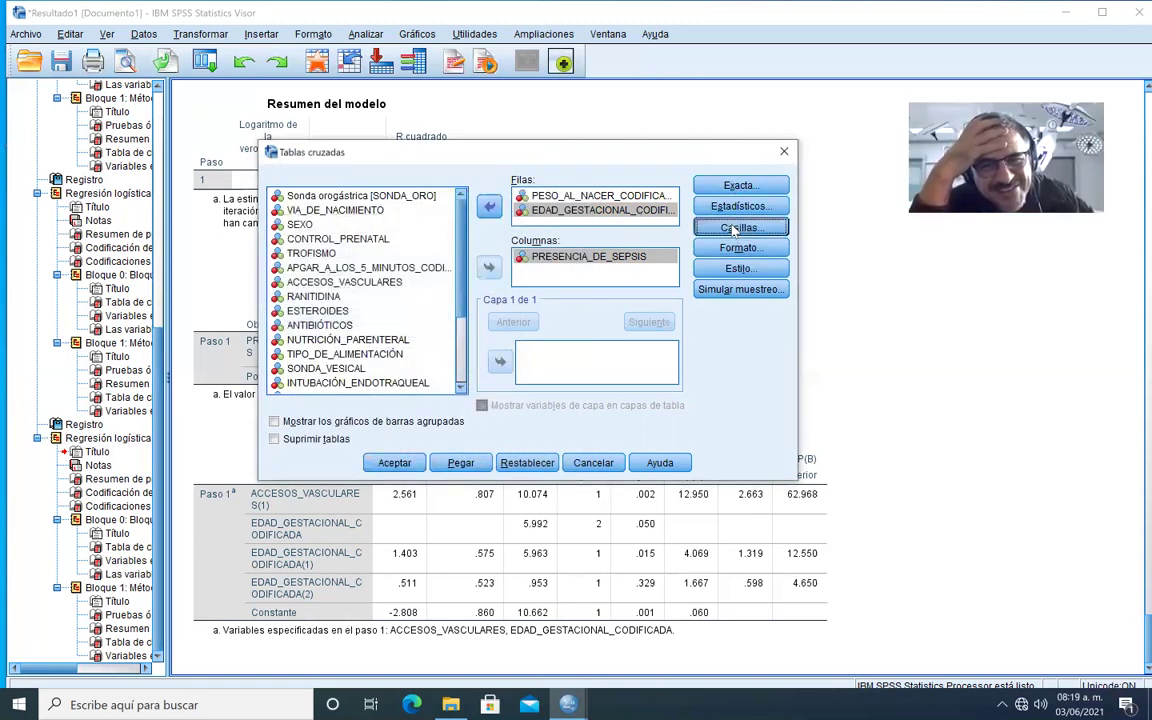
{"action": "left_click", "coordinate": [403, 257]}
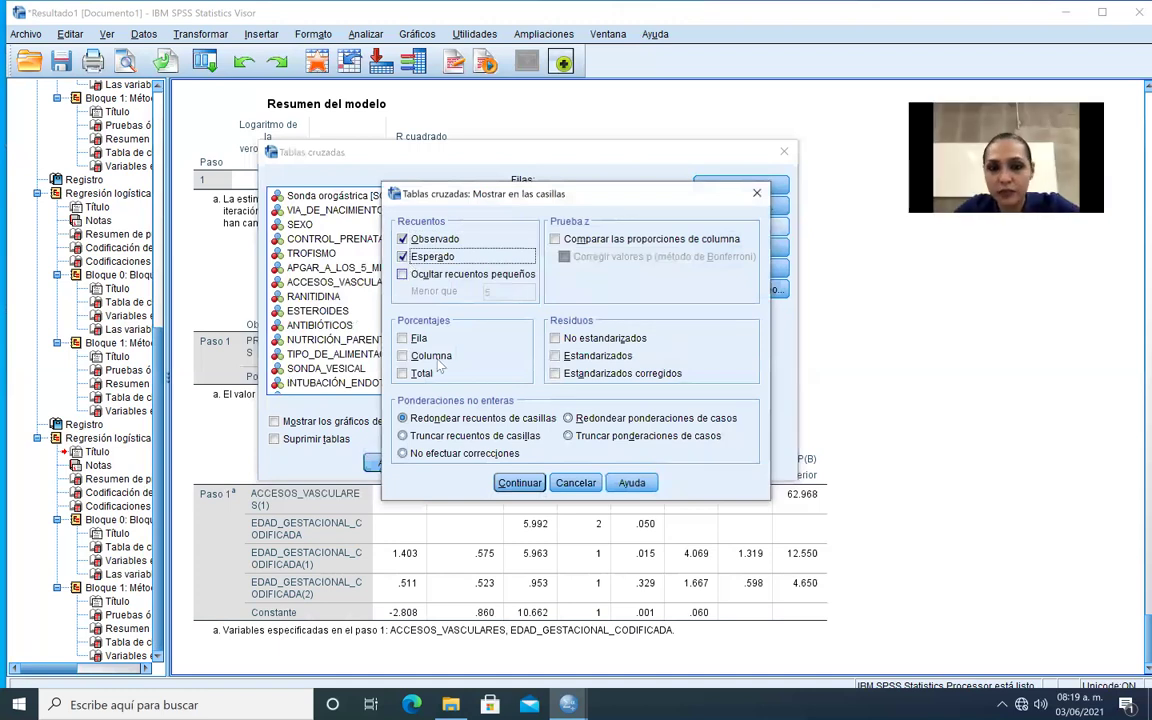
{"action": "left_click", "coordinate": [403, 356]}
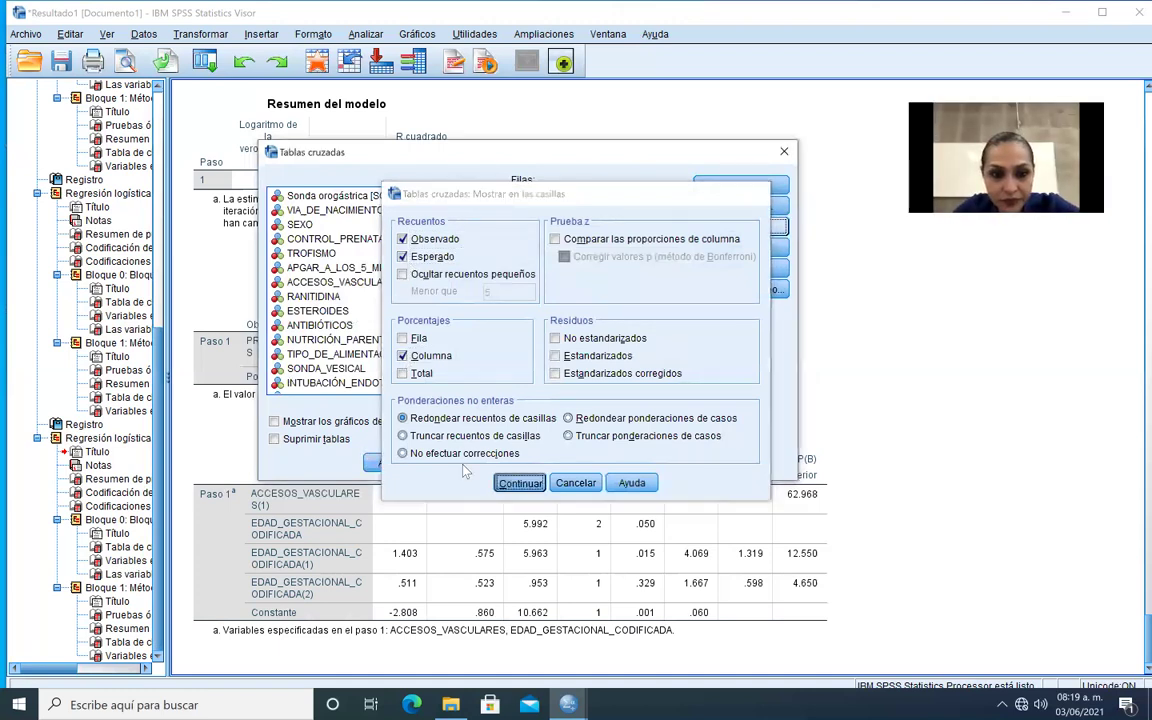
{"action": "left_click", "coordinate": [519, 482]}
{"action": "left_click", "coordinate": [388, 462]}
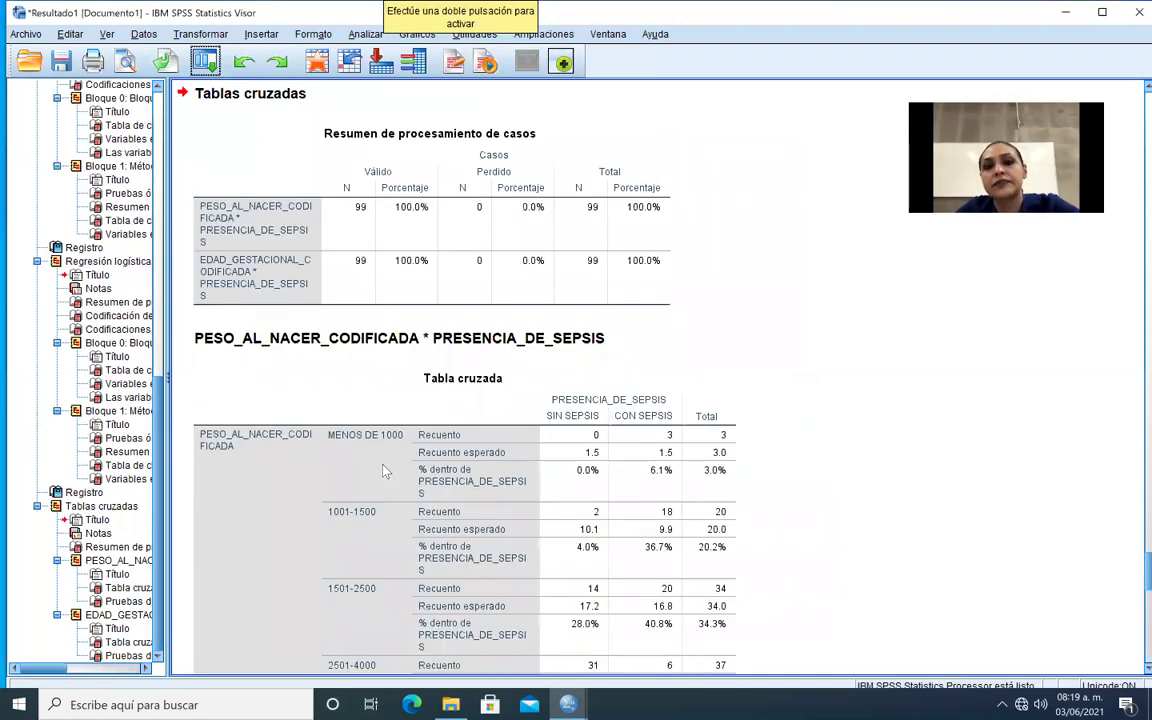
- Examine the crosstab of PESO_AL_NACER_CODIFICADA by PRESENCIA_DE_SEPSIS in the output
{"action": "scroll", "coordinate": [350, 410], "scroll_direction": "down", "scroll_amount": 10}
{"action": "scroll", "coordinate": [398, 398], "scroll_direction": "up", "scroll_amount": 3}
{"action": "scroll", "coordinate": [398, 398], "scroll_direction": "up", "scroll_amount": 5}
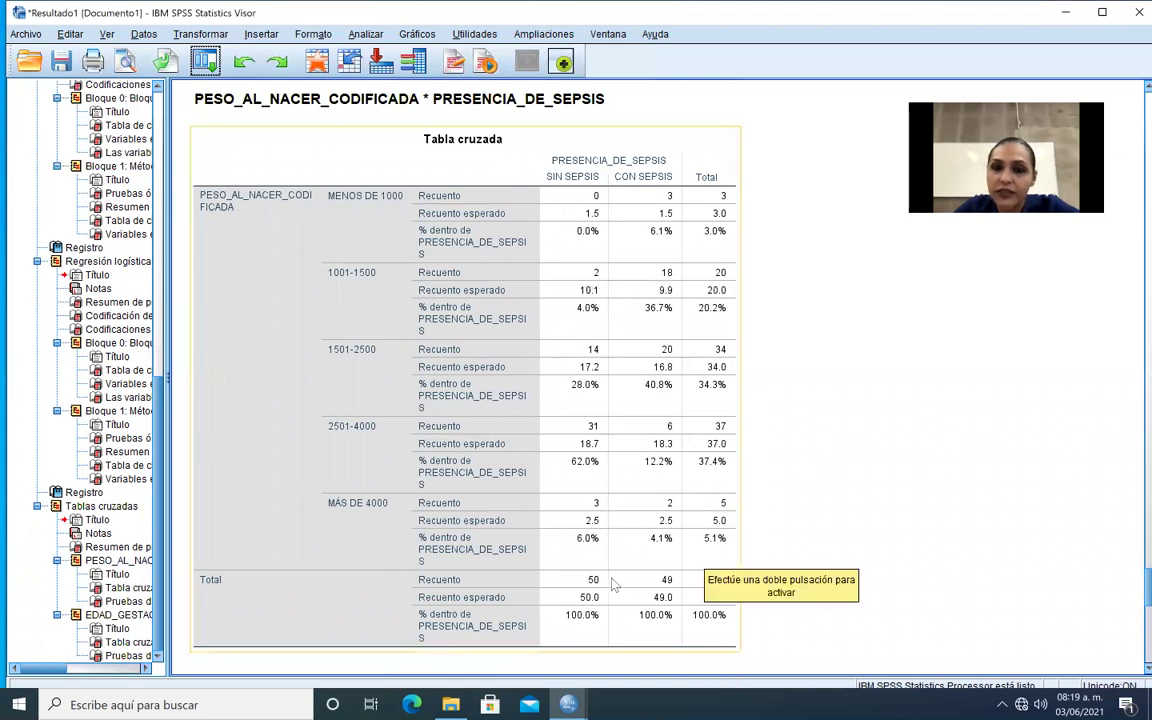
{"action": "double_click", "coordinate": [722, 522]}
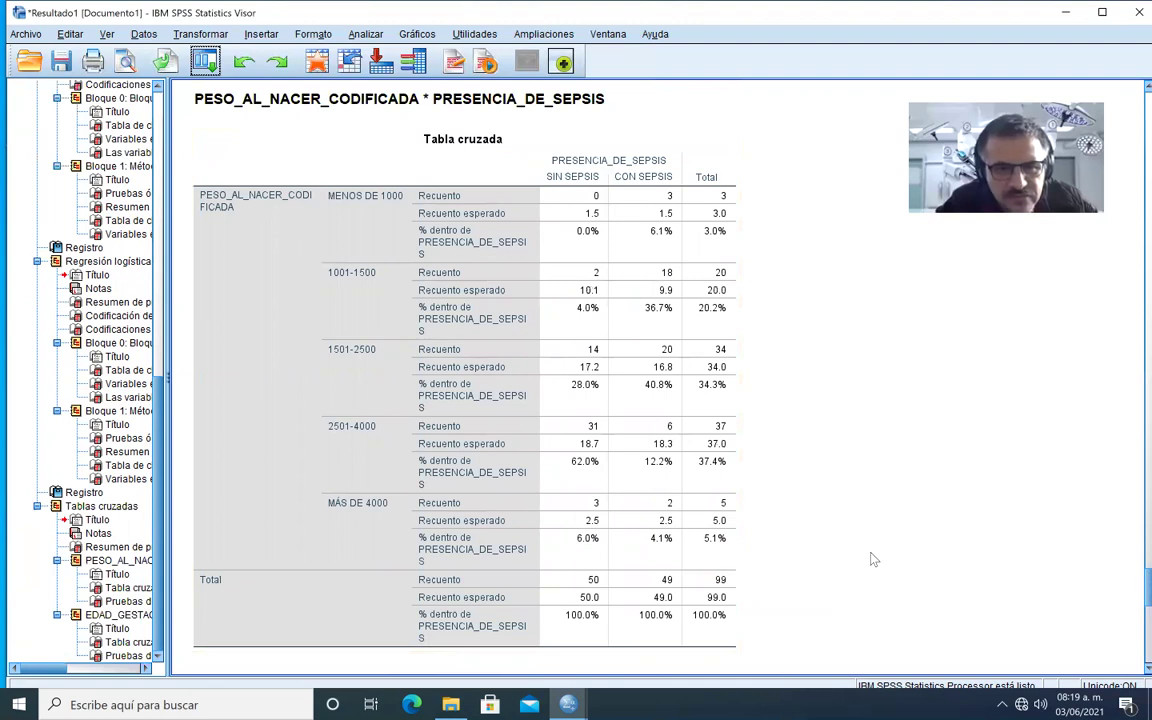
{"action": "left_click", "coordinate": [596, 476]}
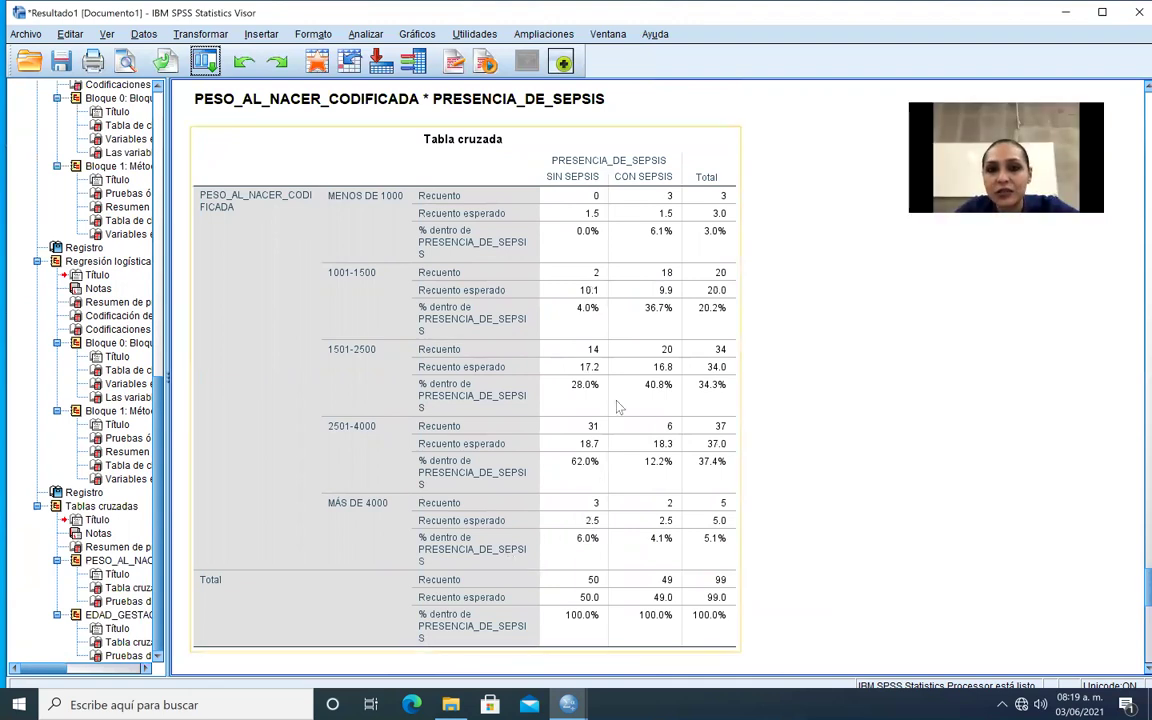
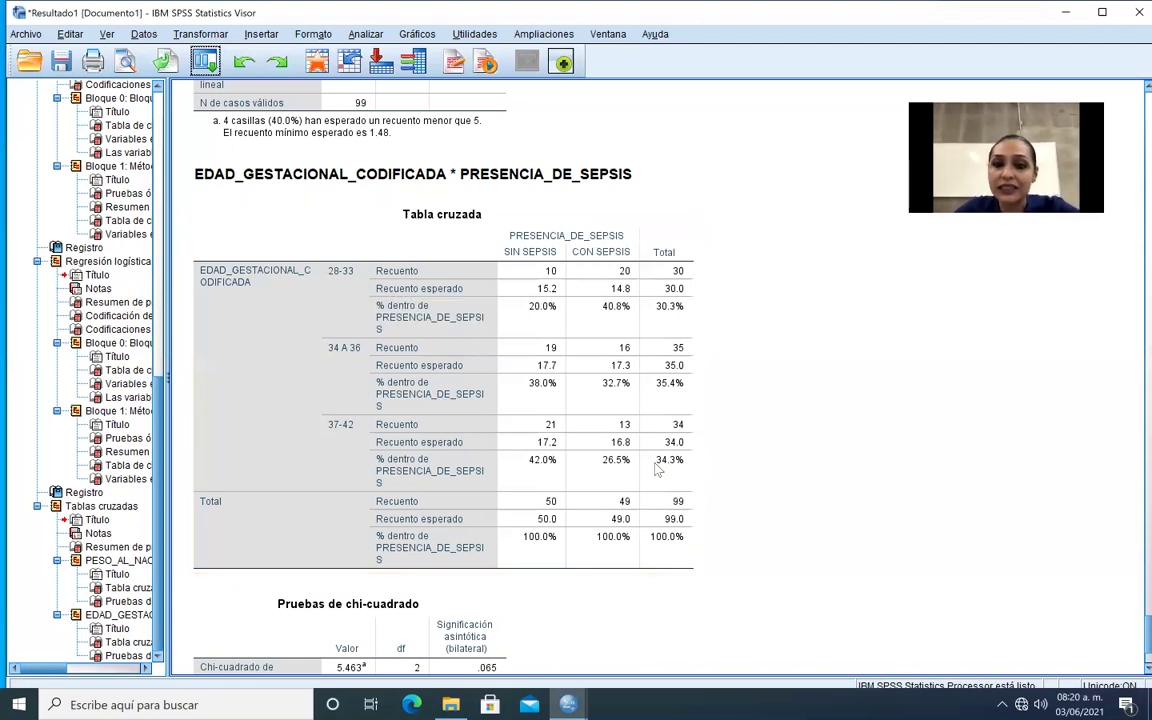
- Examine the crosstab of EDAD_GESTACIONAL_CODIFICADA by PRESENCIA_DE_SEPSIS and its chi-square tests
{"action": "left_click", "coordinate": [1066, 12]}
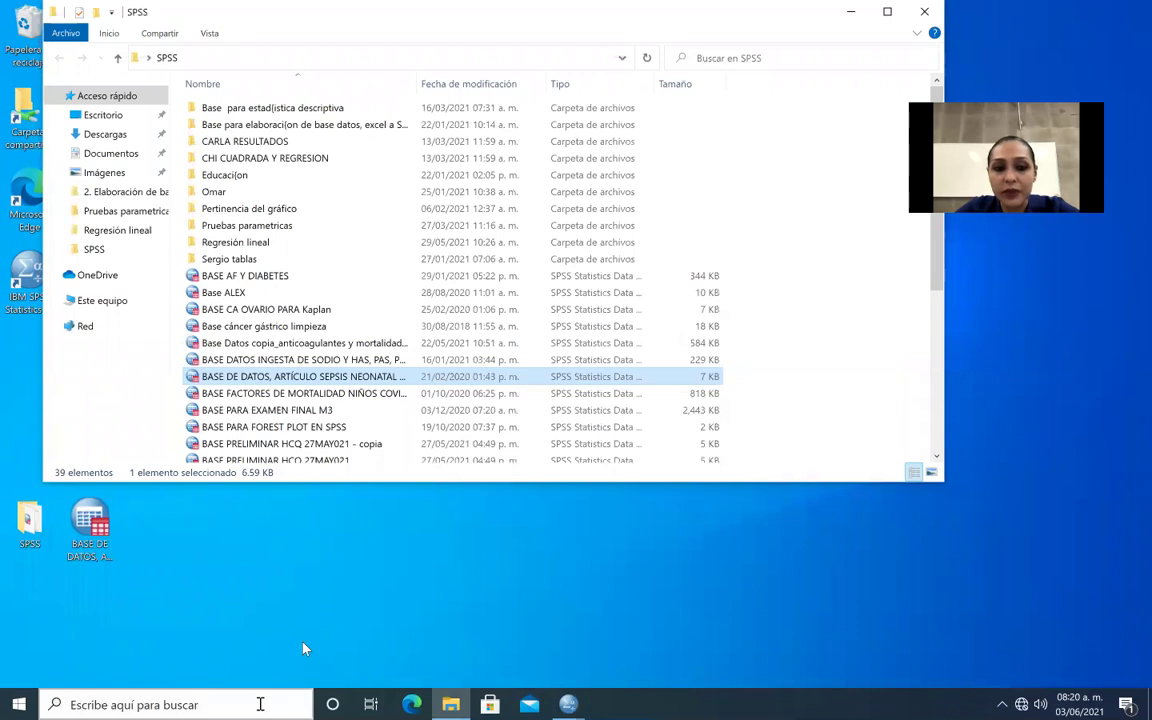
{"action": "mouse_move", "coordinate": [220, 695]}
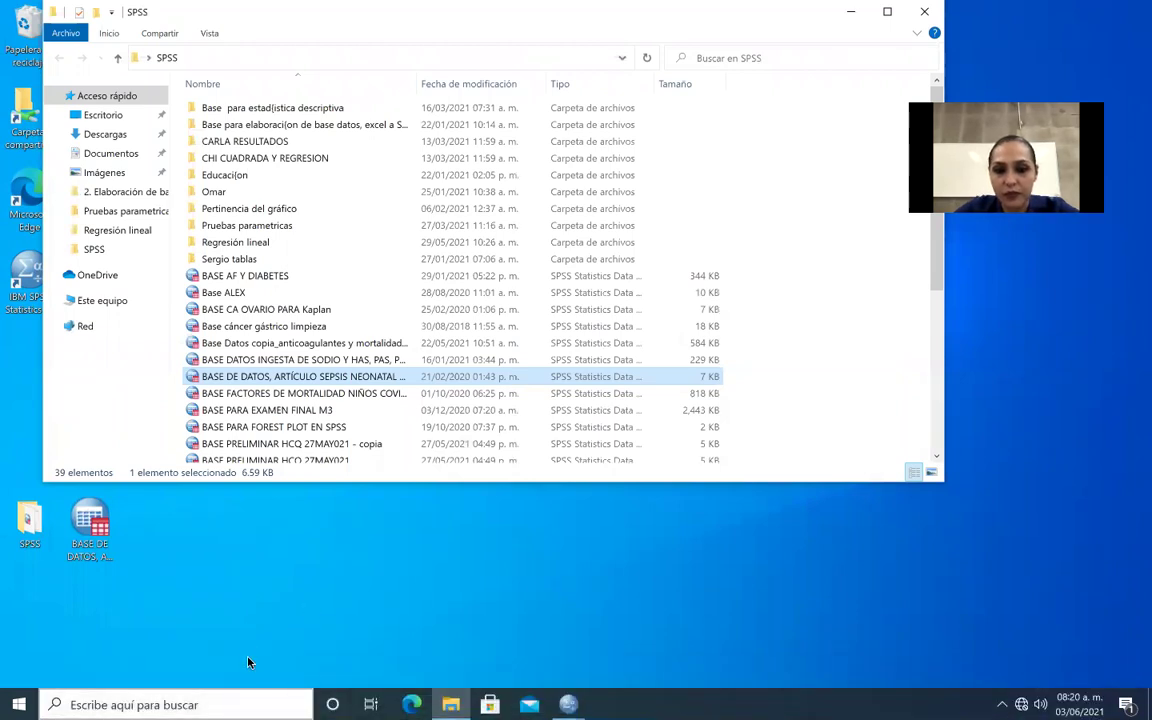
{"action": "mouse_move", "coordinate": [568, 704]}
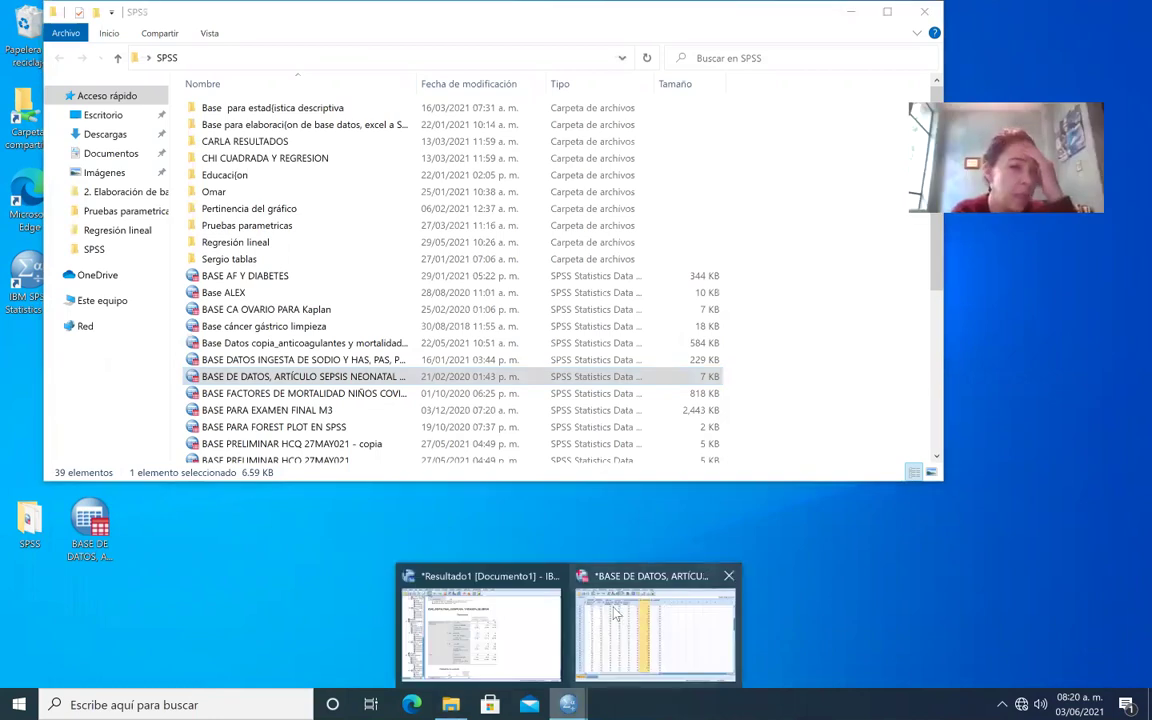
{"action": "left_click", "coordinate": [485, 630]}
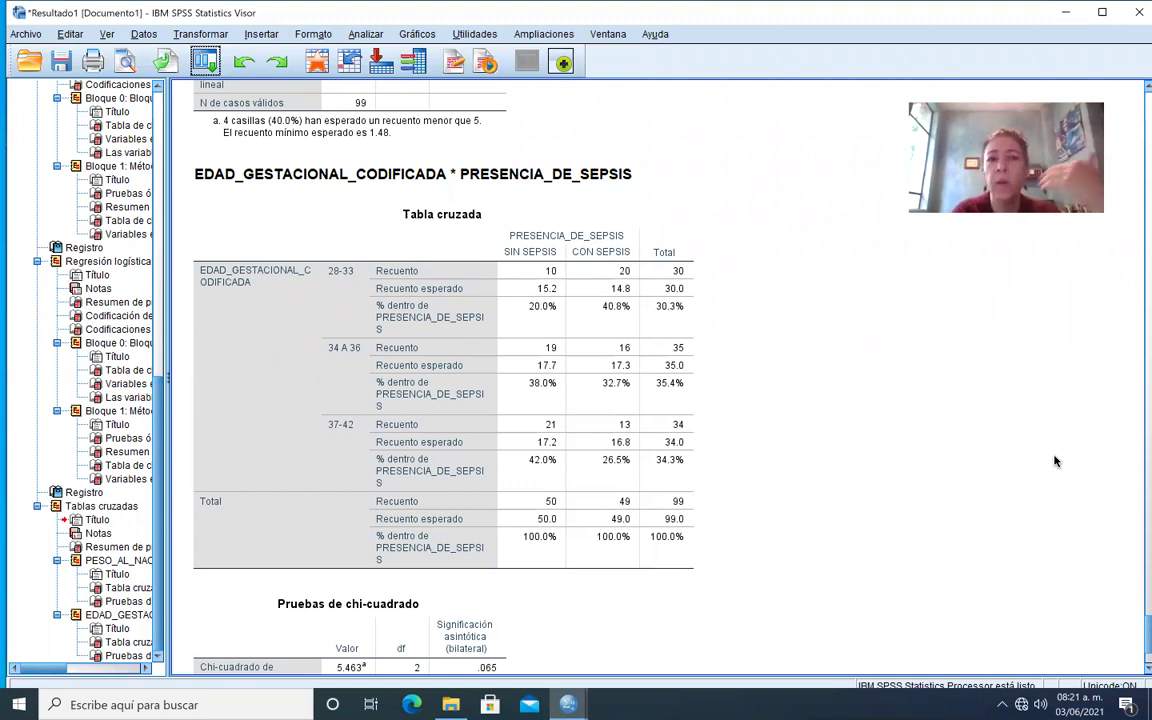
{"action": "scroll", "coordinate": [1058, 537], "scroll_direction": "down", "scroll_amount": 3}
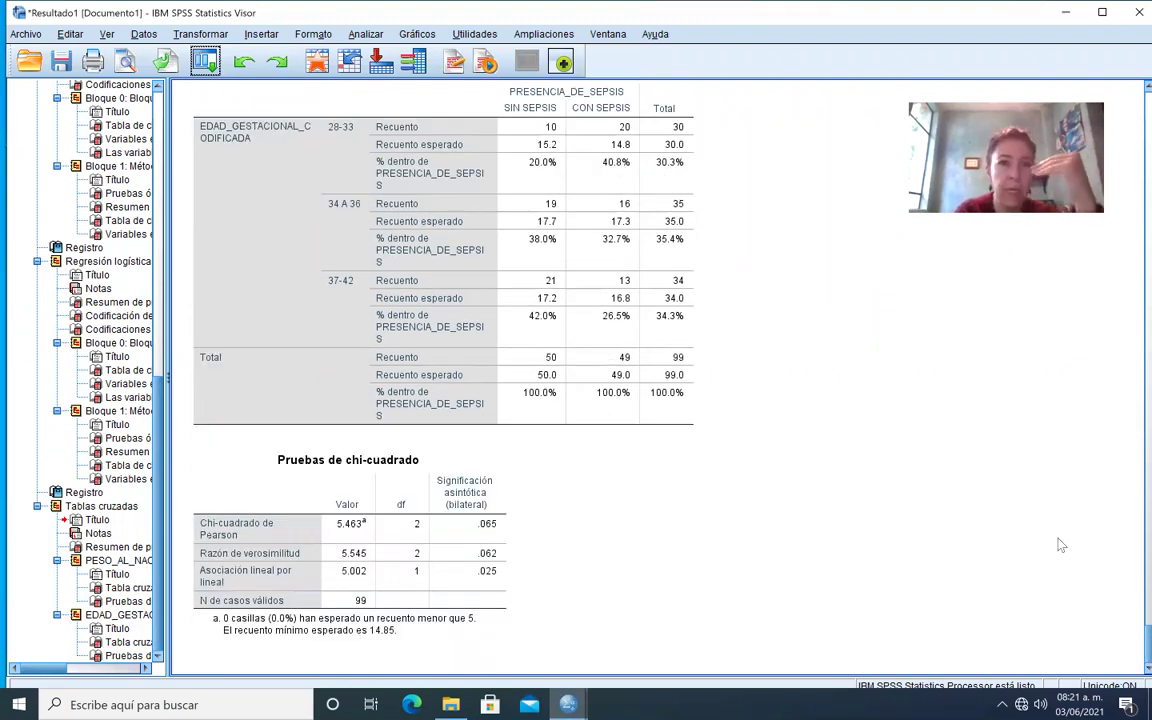
- Check the neonatal sepsis dataset in the data editor, and return to the gestational age crosstab and chi-square results
{"action": "left_click", "coordinate": [1065, 12]}
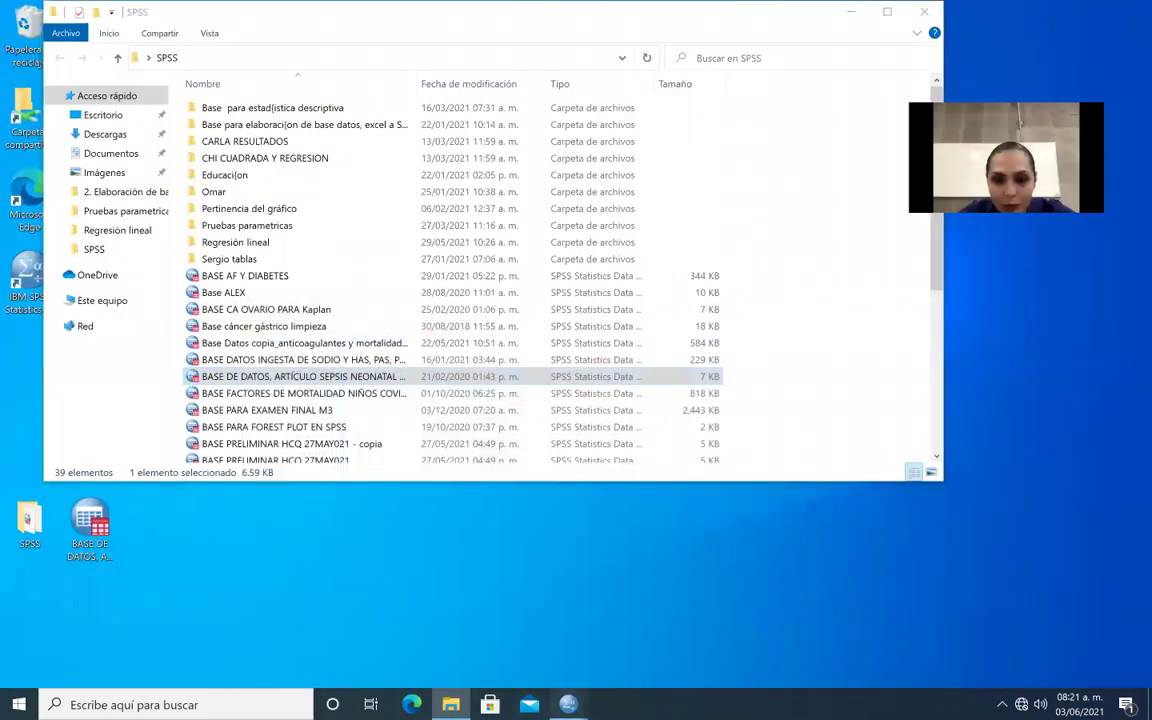
{"action": "mouse_move", "coordinate": [568, 705]}
{"action": "mouse_move", "coordinate": [643, 618]}
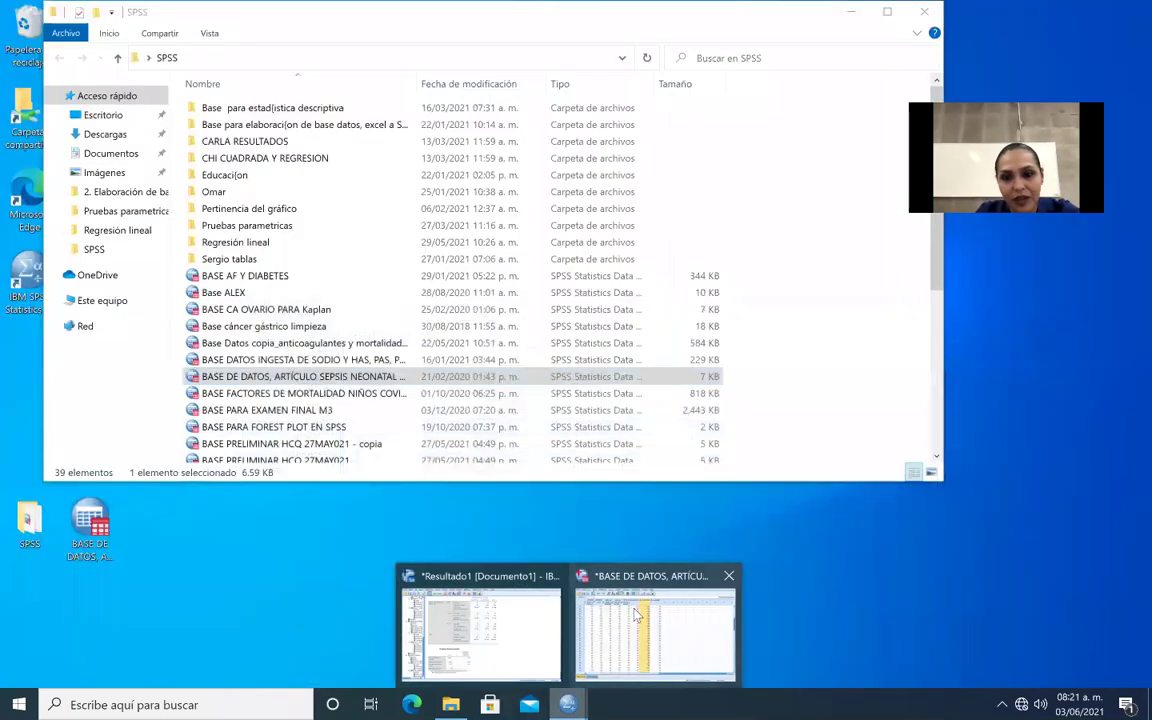
{"action": "left_click", "coordinate": [636, 615]}
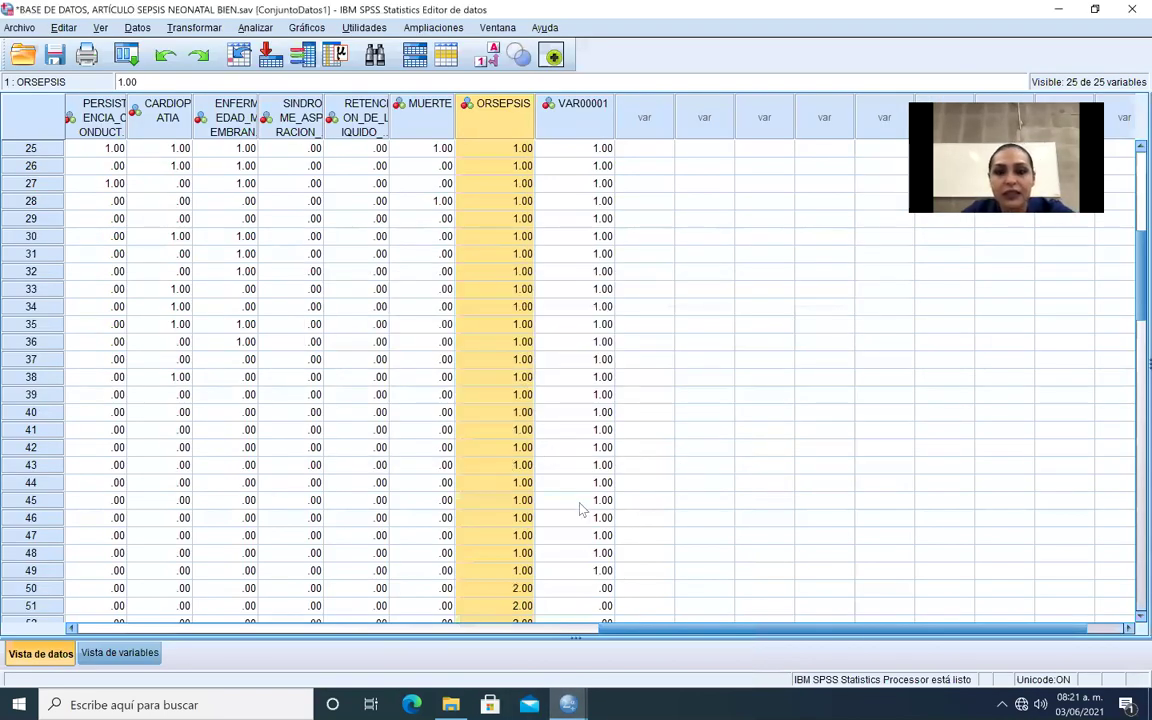
{"action": "mouse_move", "coordinate": [567, 705]}
{"action": "left_click", "coordinate": [512, 615]}
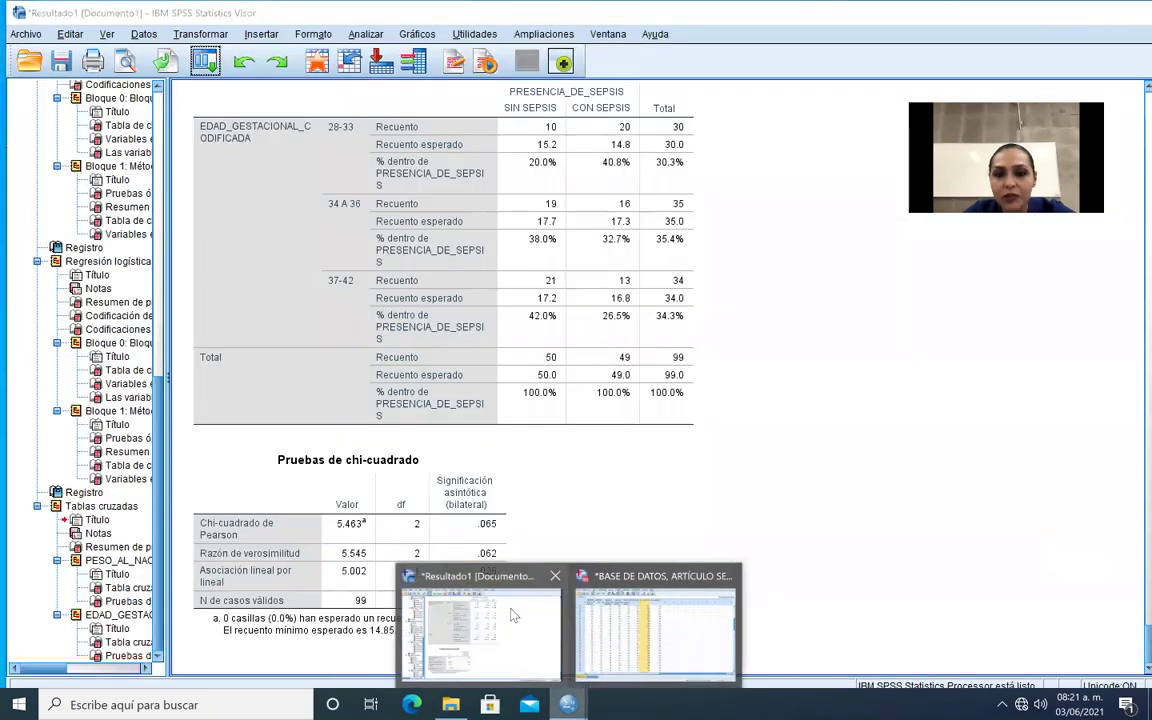
{"action": "scroll", "coordinate": [511, 615], "scroll_direction": "up", "scroll_amount": 3}
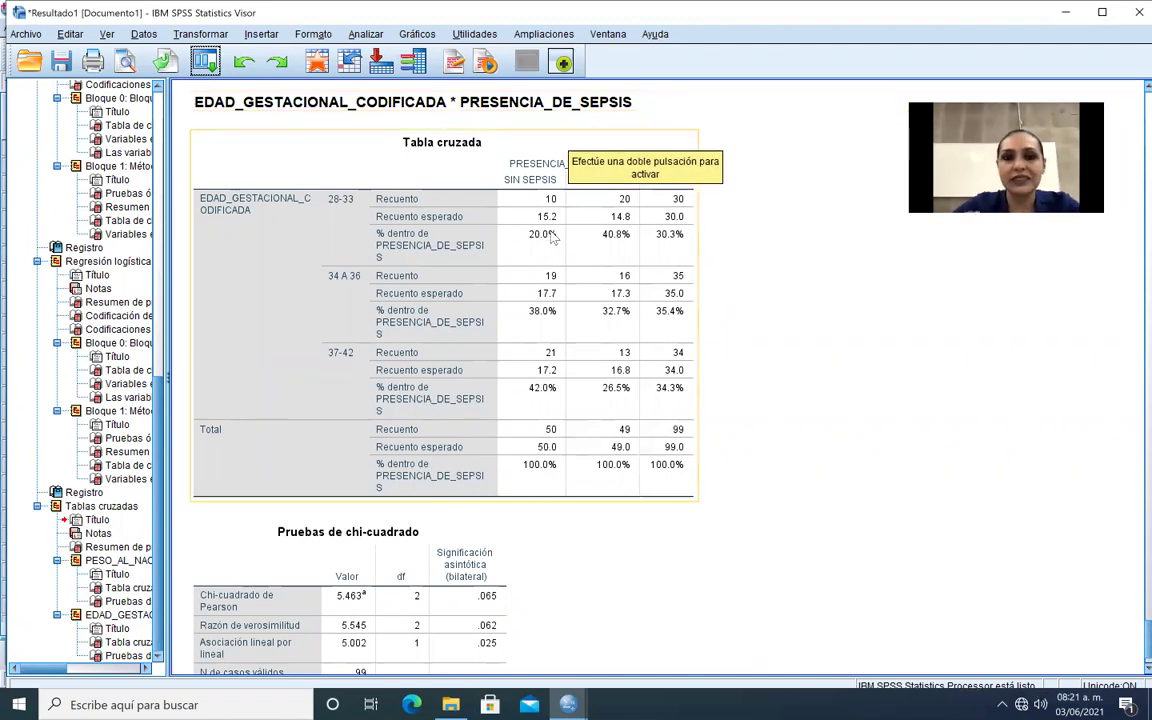
{"action": "scroll", "coordinate": [551, 236], "scroll_direction": "down", "scroll_amount": 3}
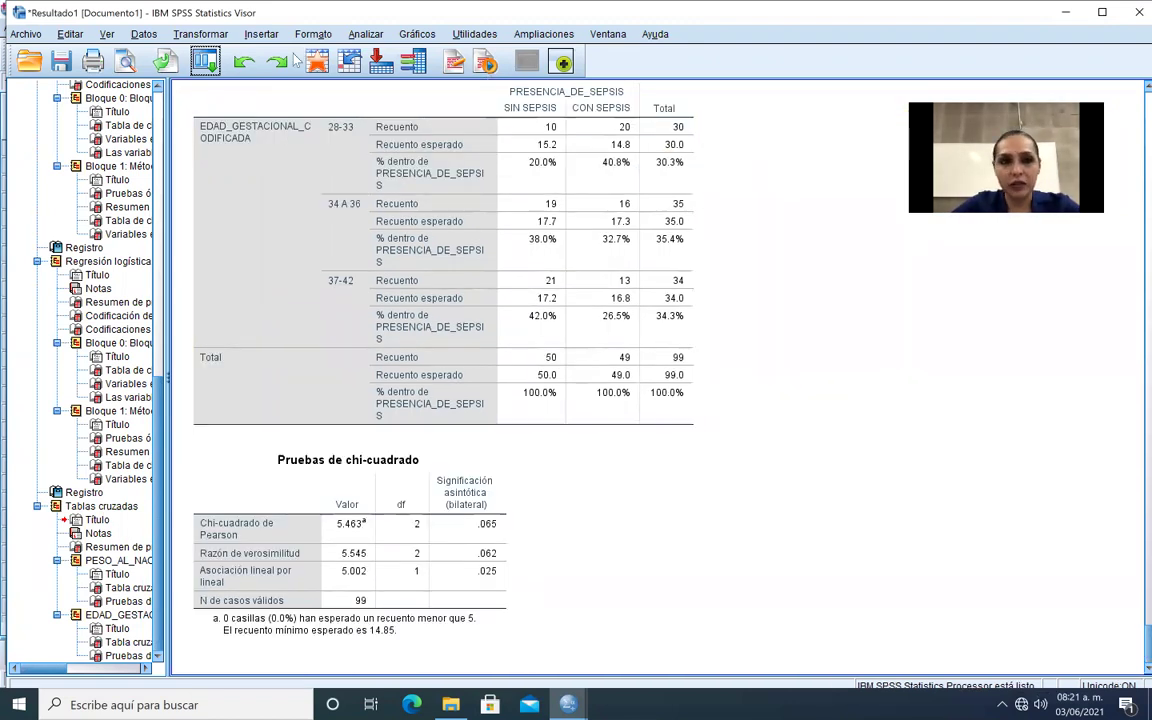
- Rerun the logistic regression of PRESENCIA_DE_SEPSIS with ACCESOS_VASCULARES and coded gestational age as covariates
{"action": "left_click", "coordinate": [206, 63]}
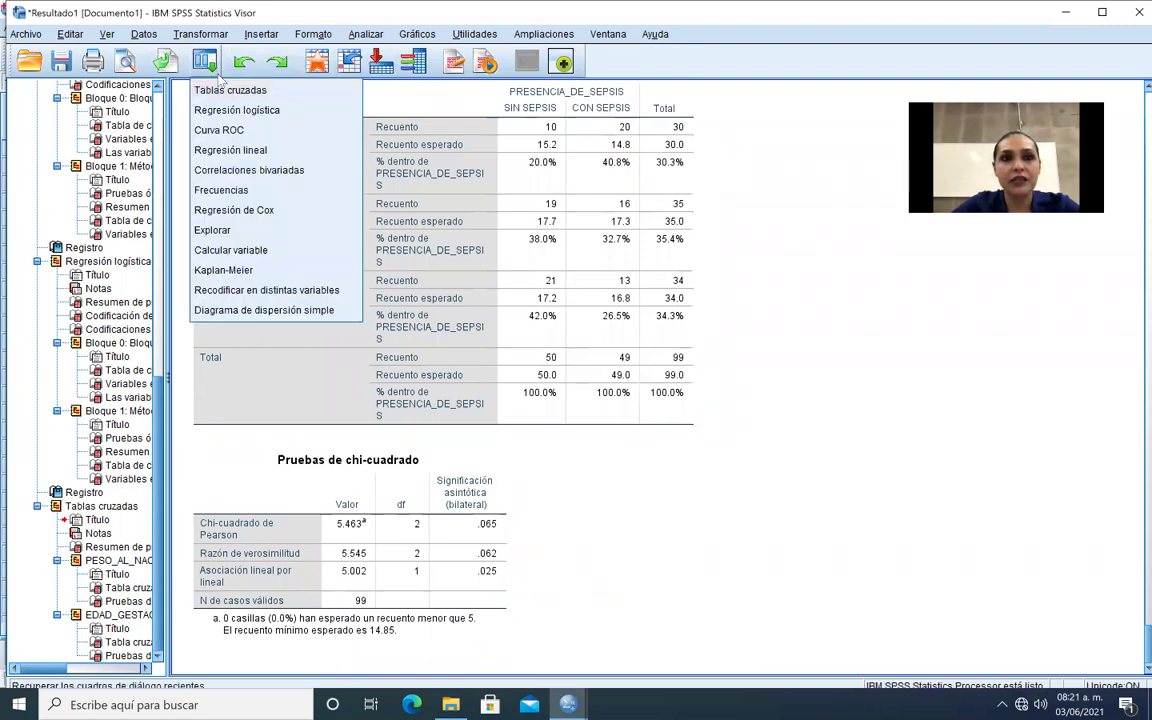
{"action": "left_click", "coordinate": [226, 111]}
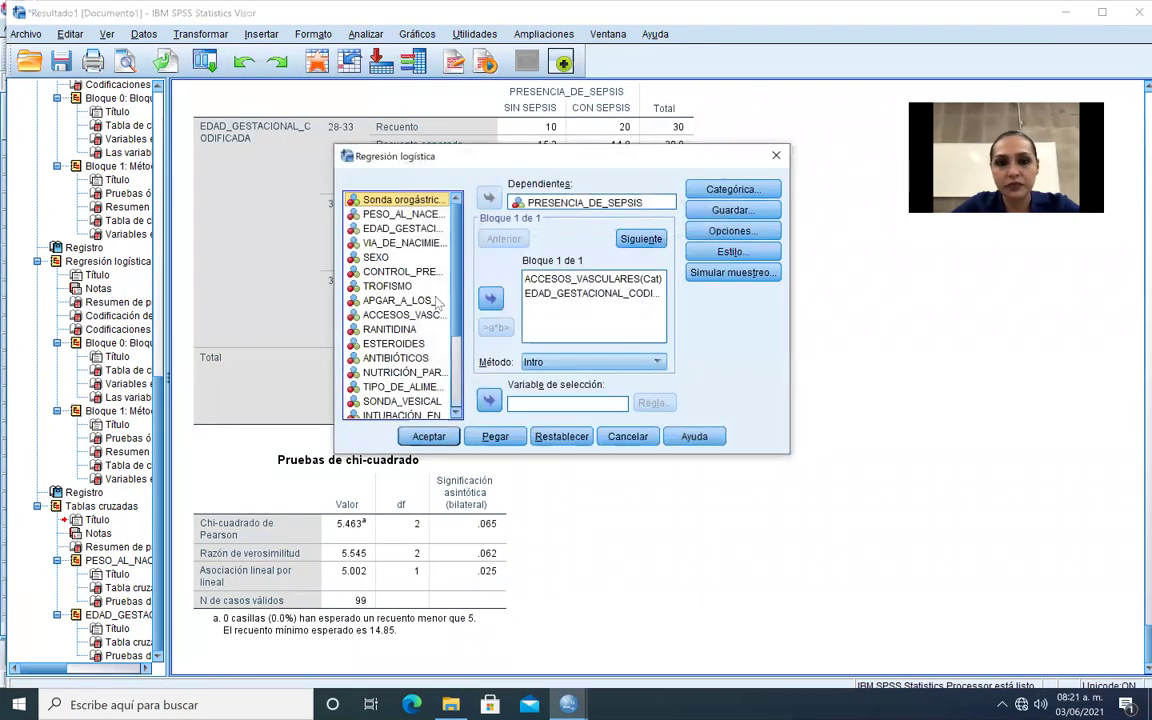
{"action": "left_click", "coordinate": [427, 436]}
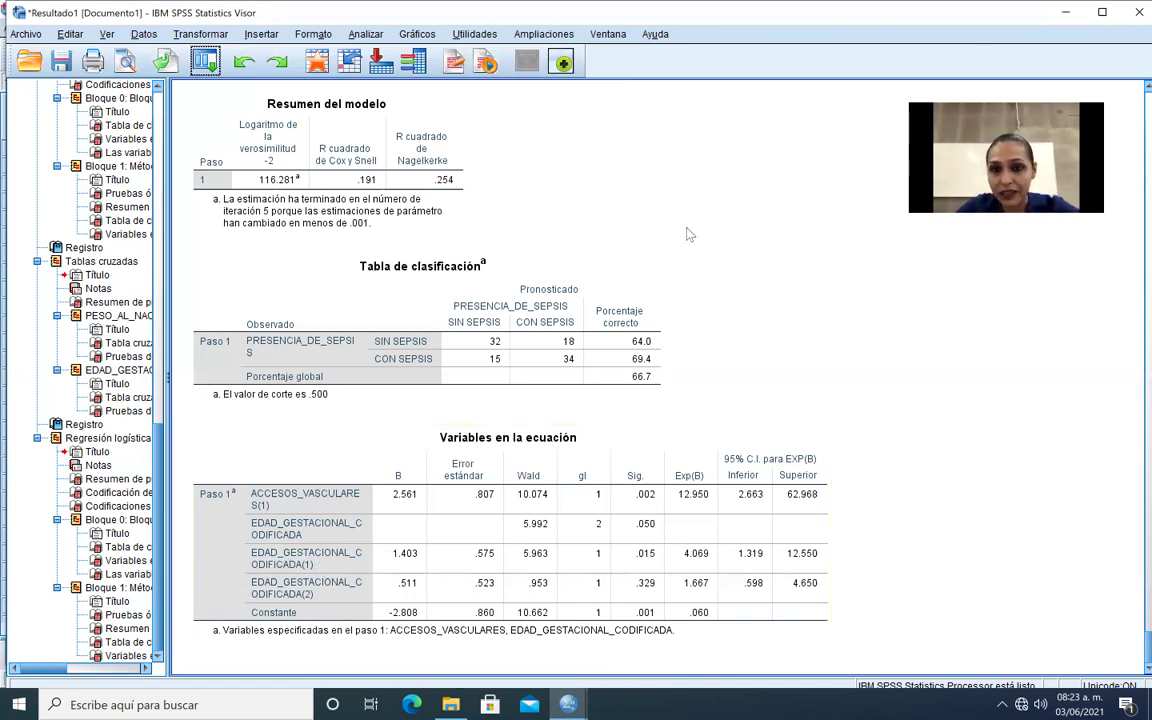
- Review the regression output from the final equation back to the gestational age crosstab
{"action": "scroll", "coordinate": [604, 280], "scroll_direction": "up", "scroll_amount": 8}
{"action": "scroll", "coordinate": [604, 317], "scroll_direction": "up", "scroll_amount": 20}
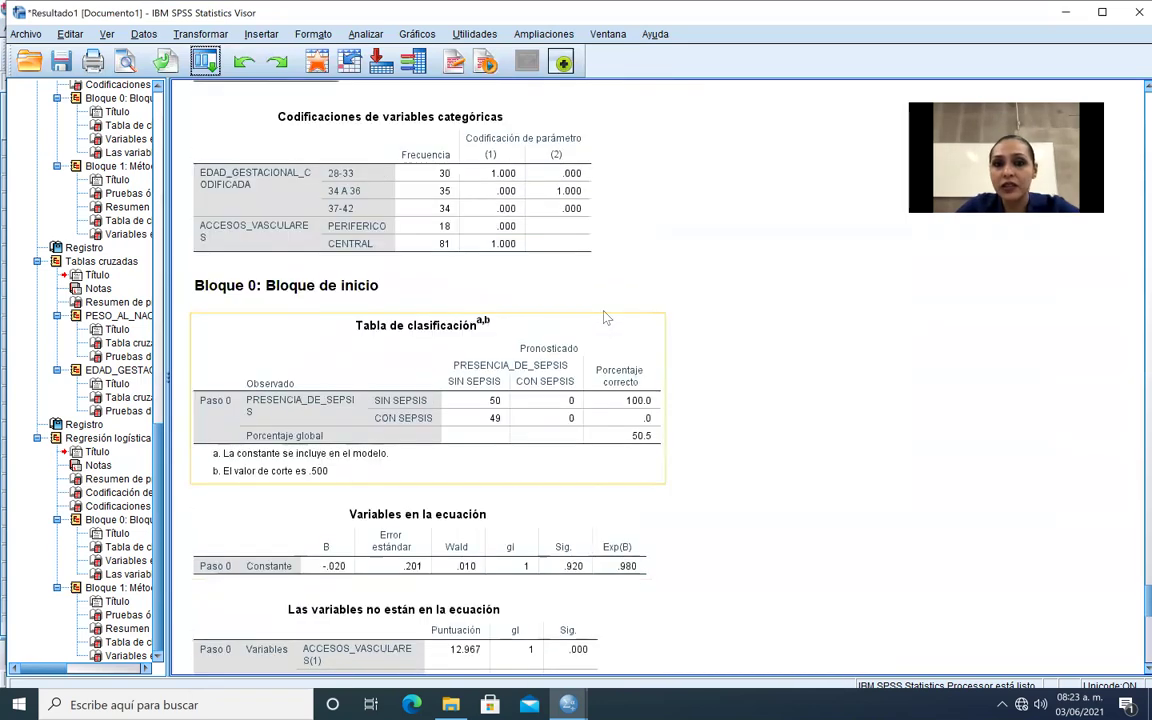
{"action": "scroll", "coordinate": [604, 317], "scroll_direction": "up", "scroll_amount": 10}
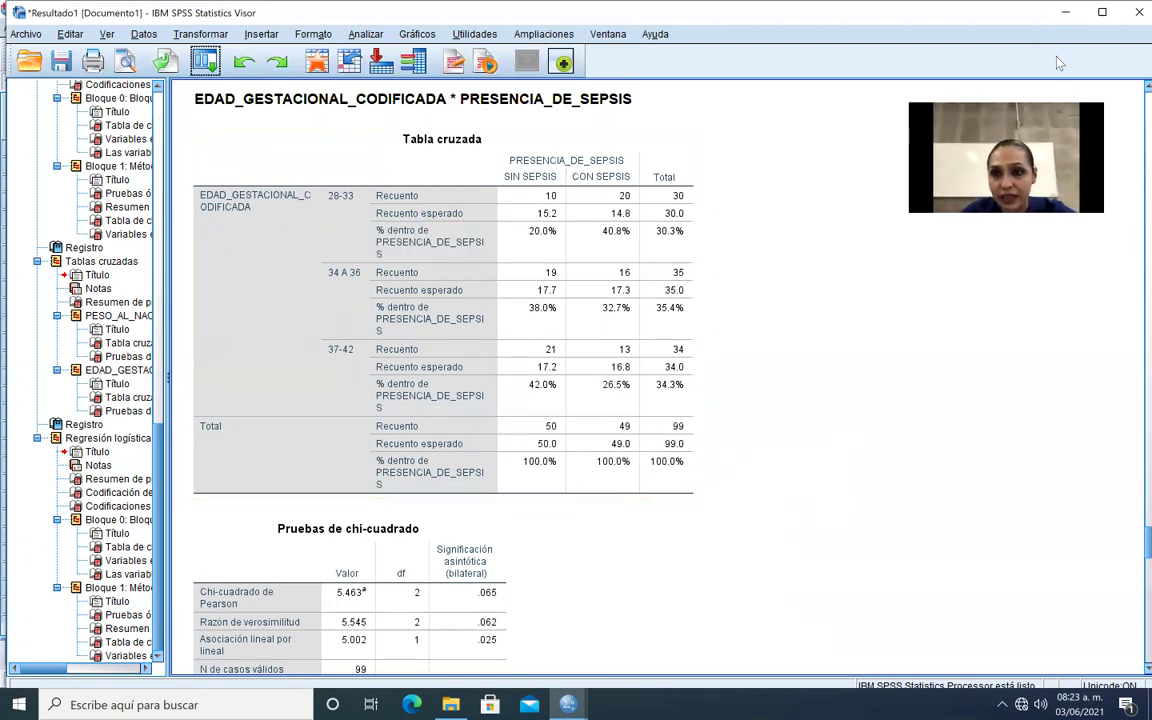
- Minimise the SPSS data editor, close the SPSS folder window and switch to the Mac desktop
{"action": "key", "text": "alt+Tab"}
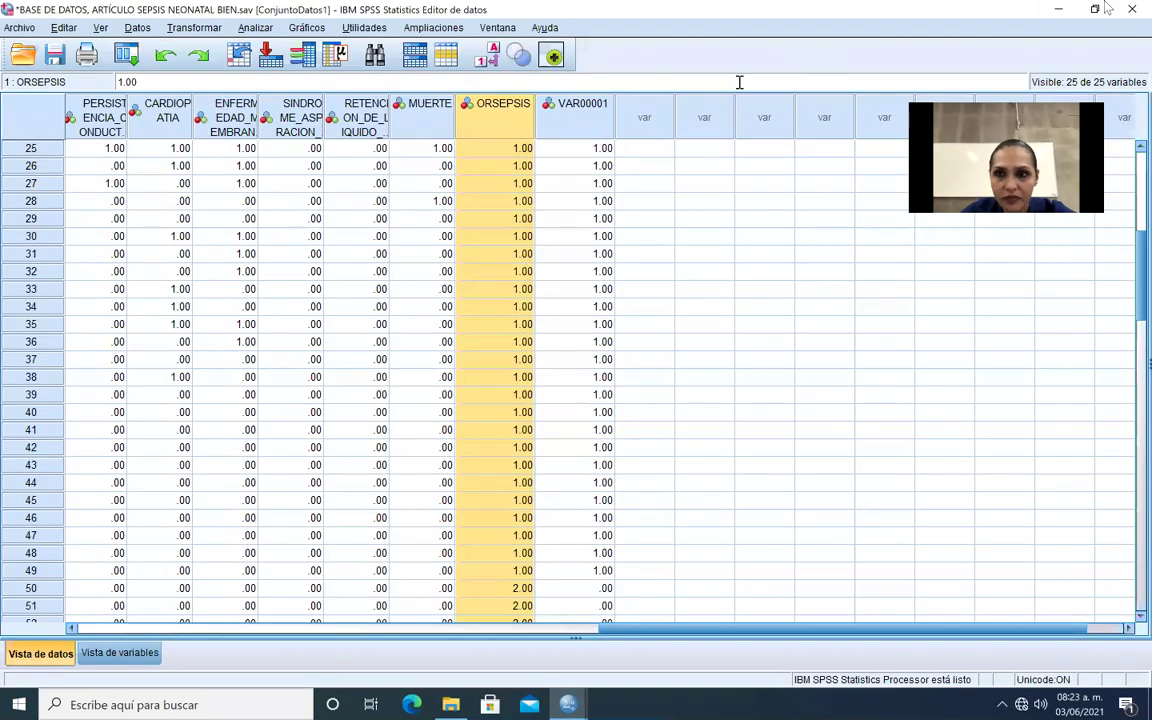
{"action": "left_click", "coordinate": [1058, 9]}
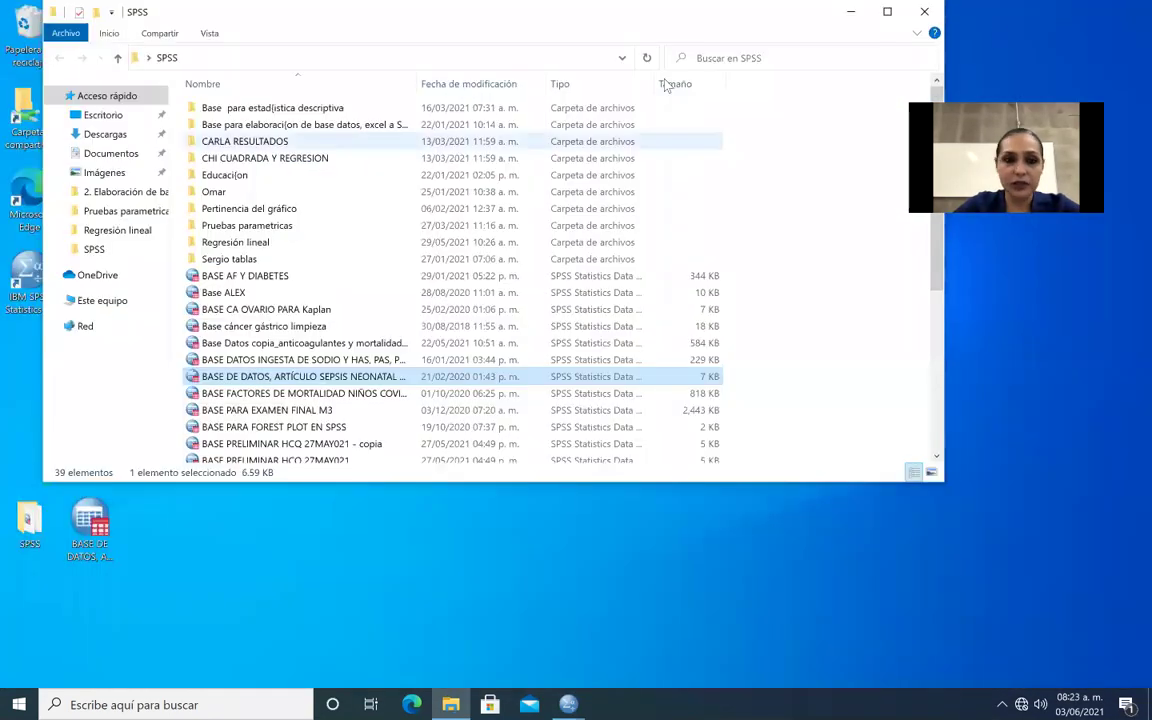
{"action": "left_click", "coordinate": [924, 12]}
{"action": "key", "text": "ctrl+Left"}
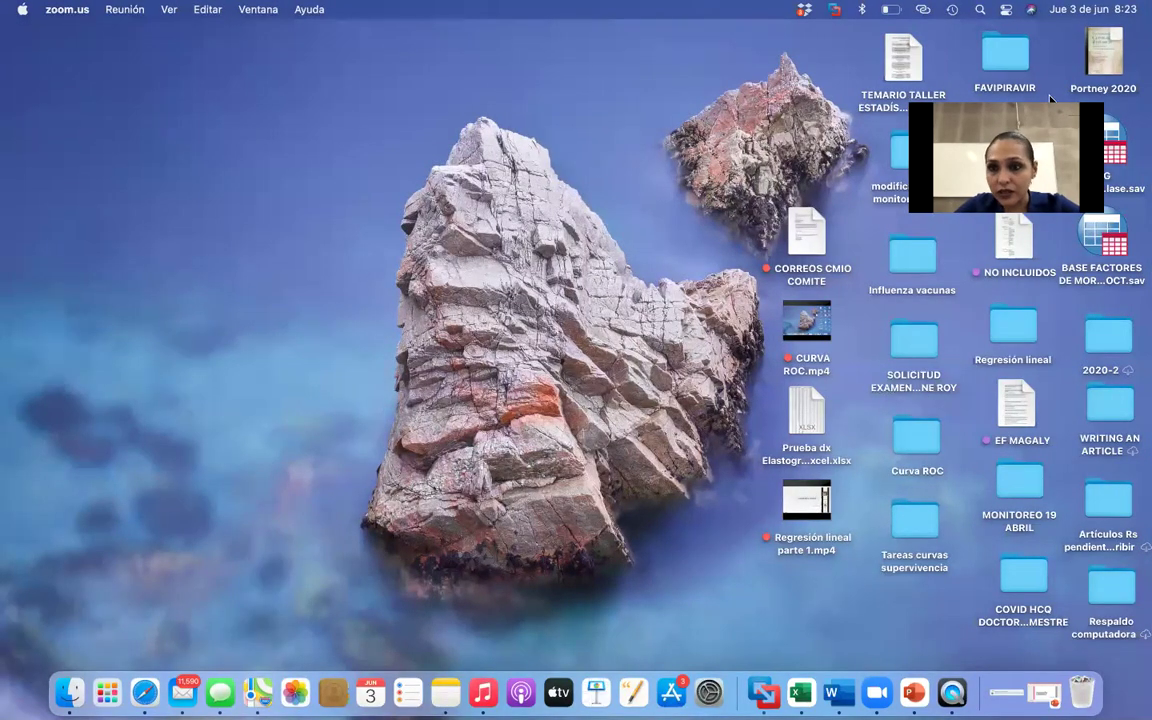
{"action": "left_click_drag", "start_coordinate": [947, 89], "coordinate": [776, 44]}
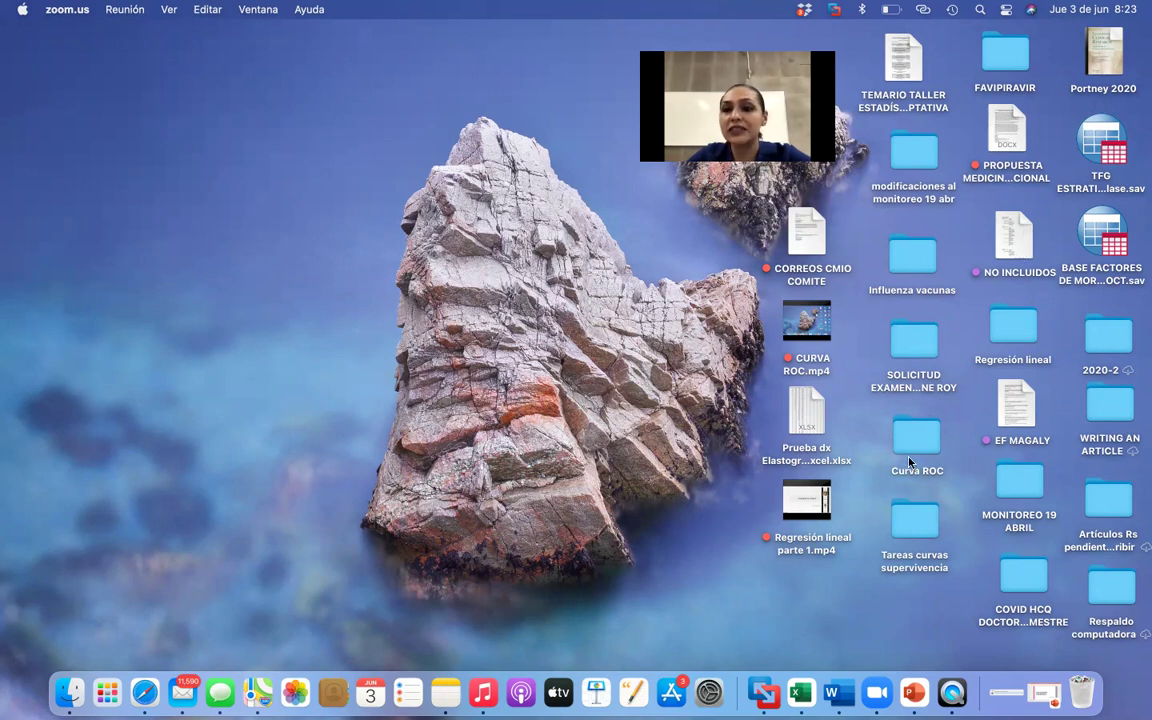
- Open the CALCULO DE OR DE ARTICULO SEPSIS NEONATAL presentation from 2020-2 > 2021 > M2 UMF 28 > Chi cuadrada in PowerPoint
{"action": "left_click", "coordinate": [1106, 349]}
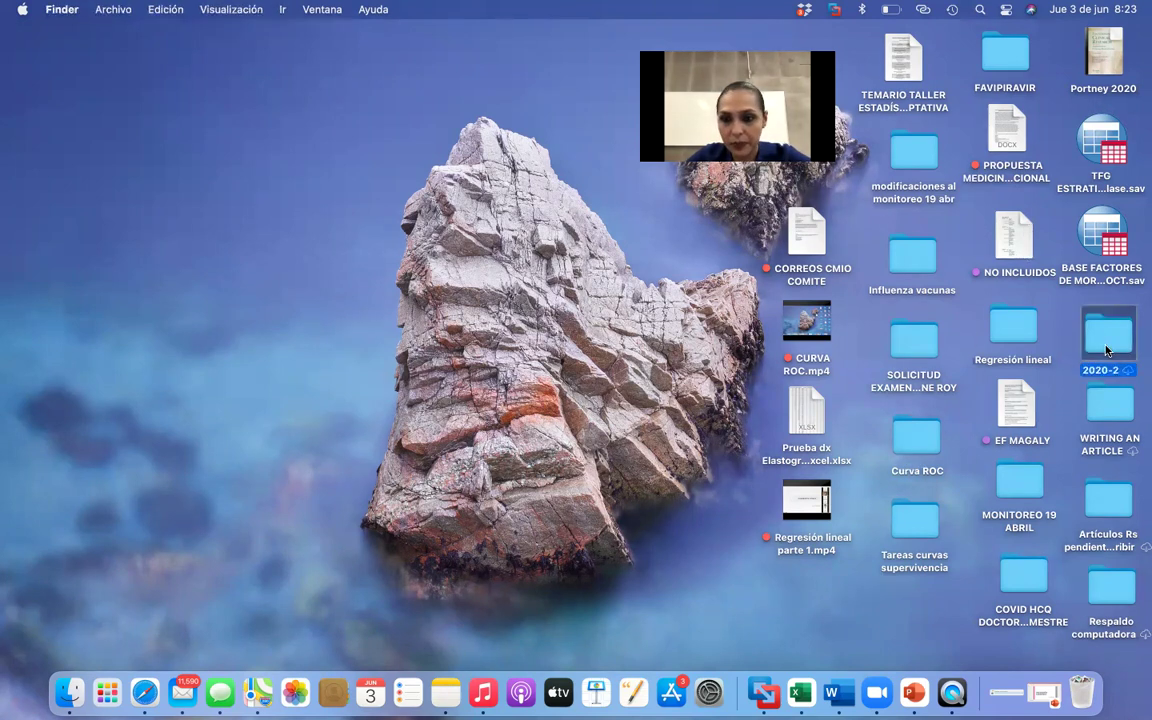
{"action": "double_click", "coordinate": [1106, 350]}
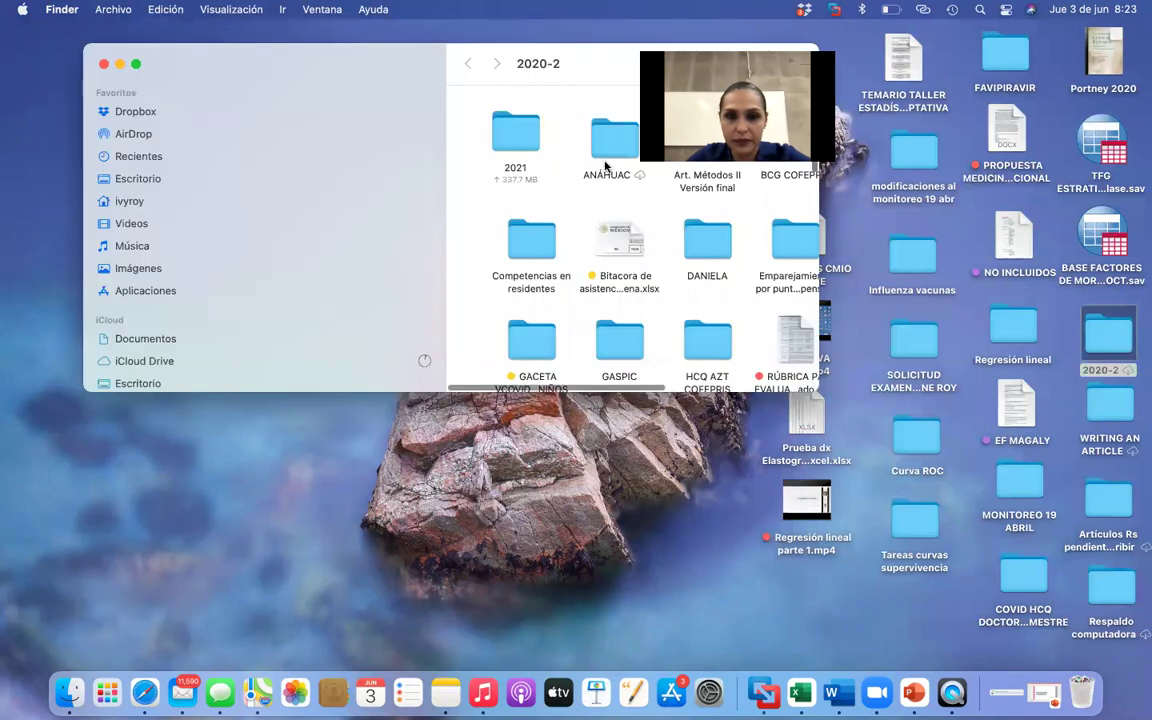
{"action": "left_click", "coordinate": [522, 138]}
{"action": "double_click", "coordinate": [522, 138]}
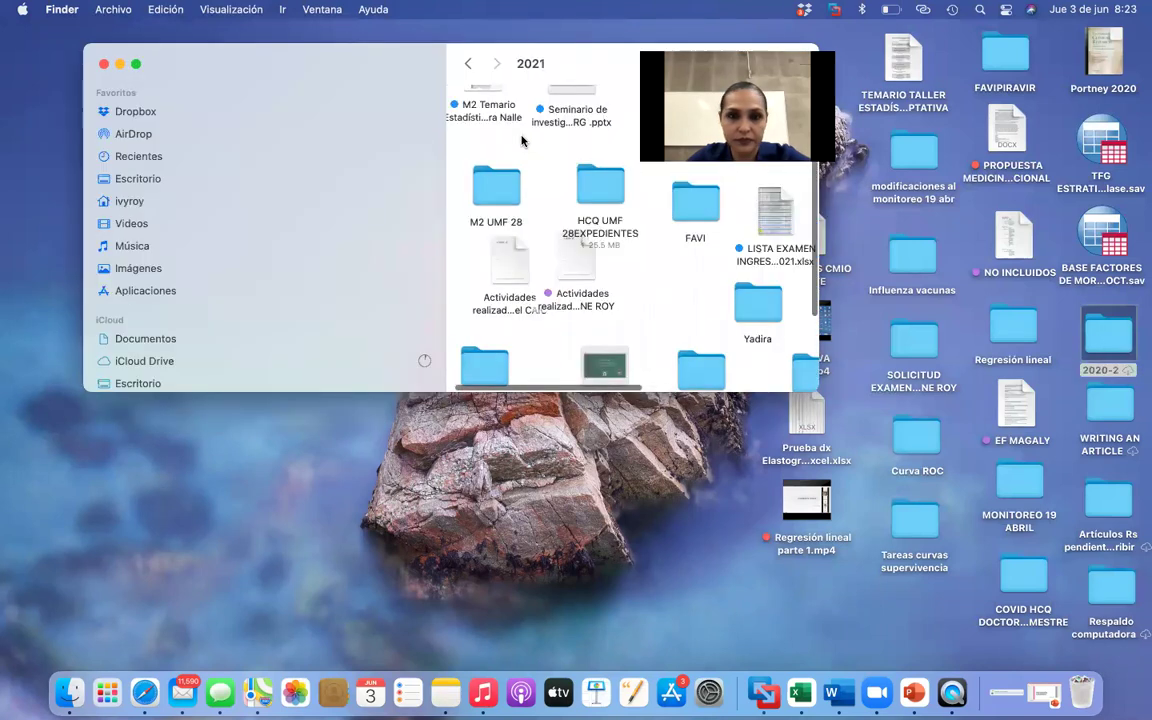
{"action": "left_click", "coordinate": [496, 185]}
{"action": "double_click", "coordinate": [496, 185]}
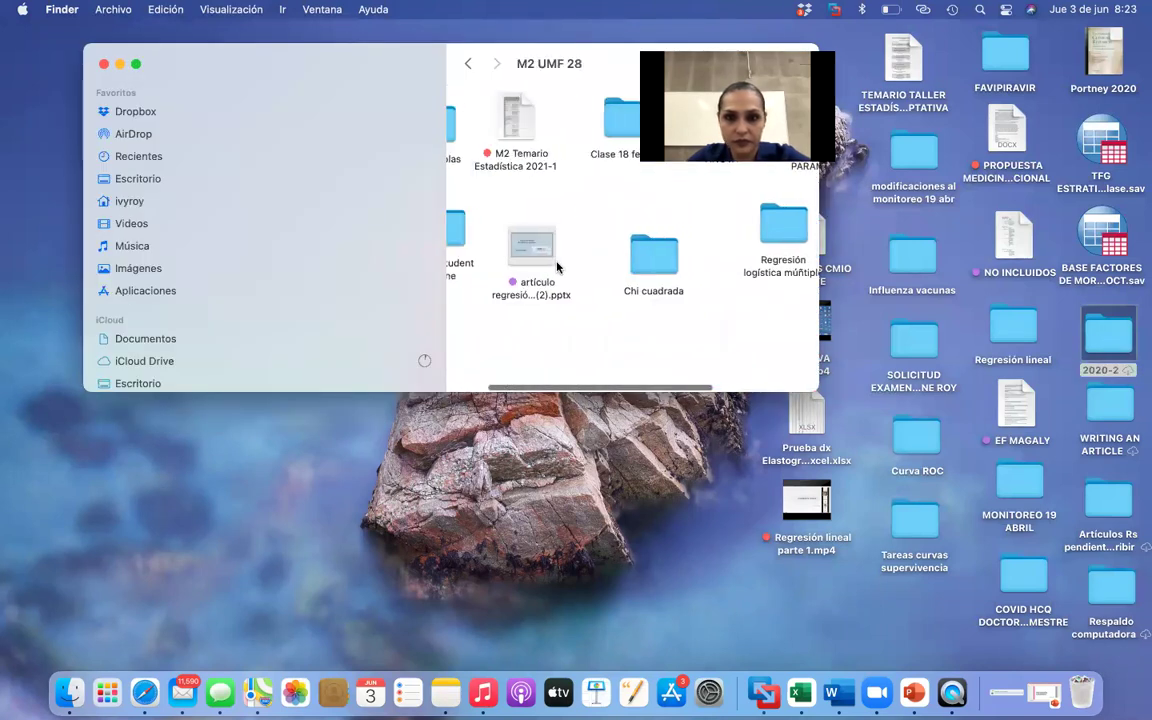
{"action": "left_click", "coordinate": [643, 266]}
{"action": "double_click", "coordinate": [643, 266]}
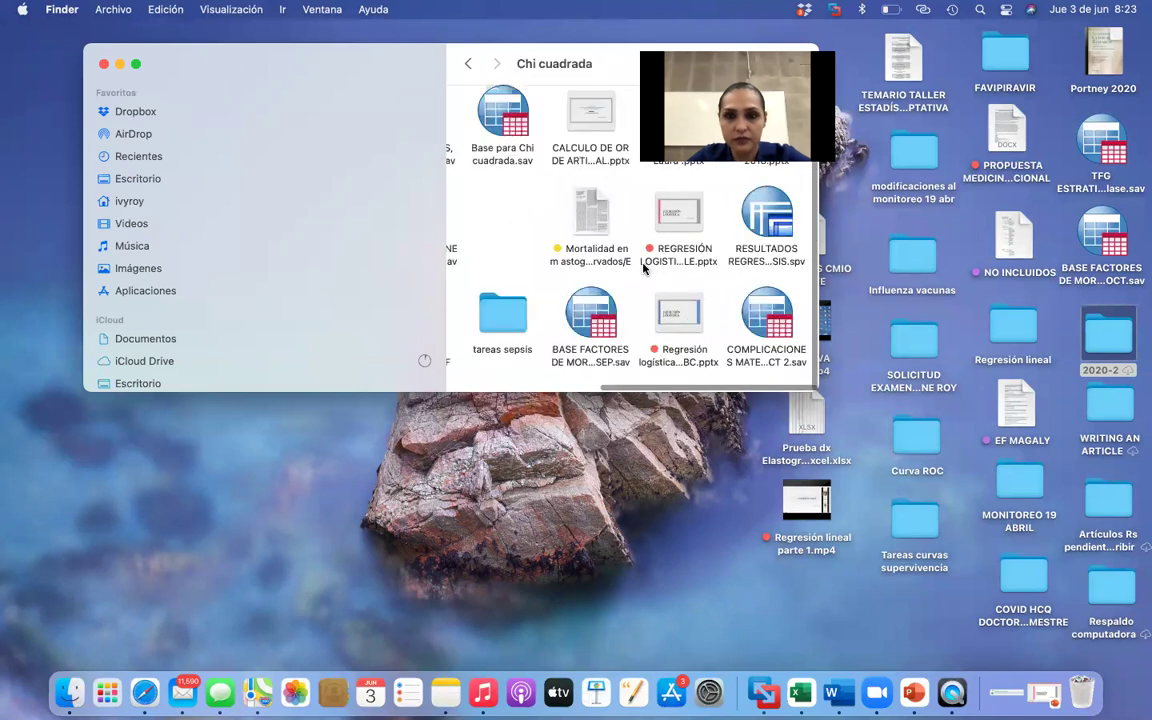
{"action": "left_click", "coordinate": [597, 118]}
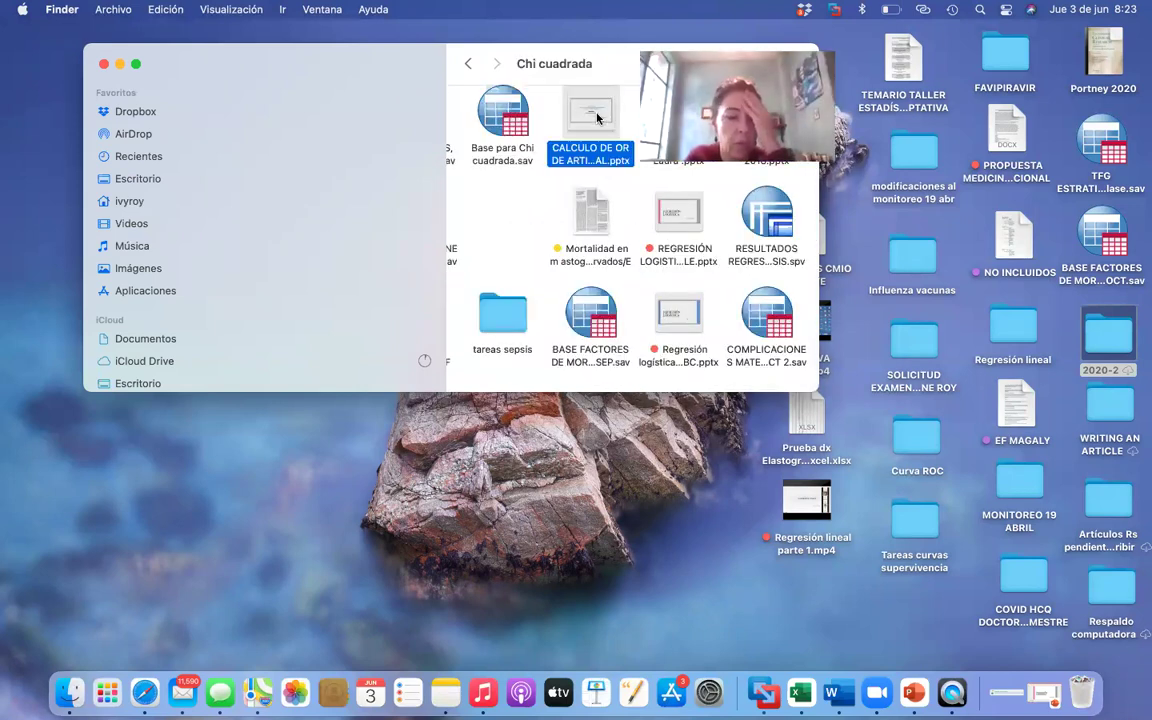
{"action": "double_click", "coordinate": [597, 118]}
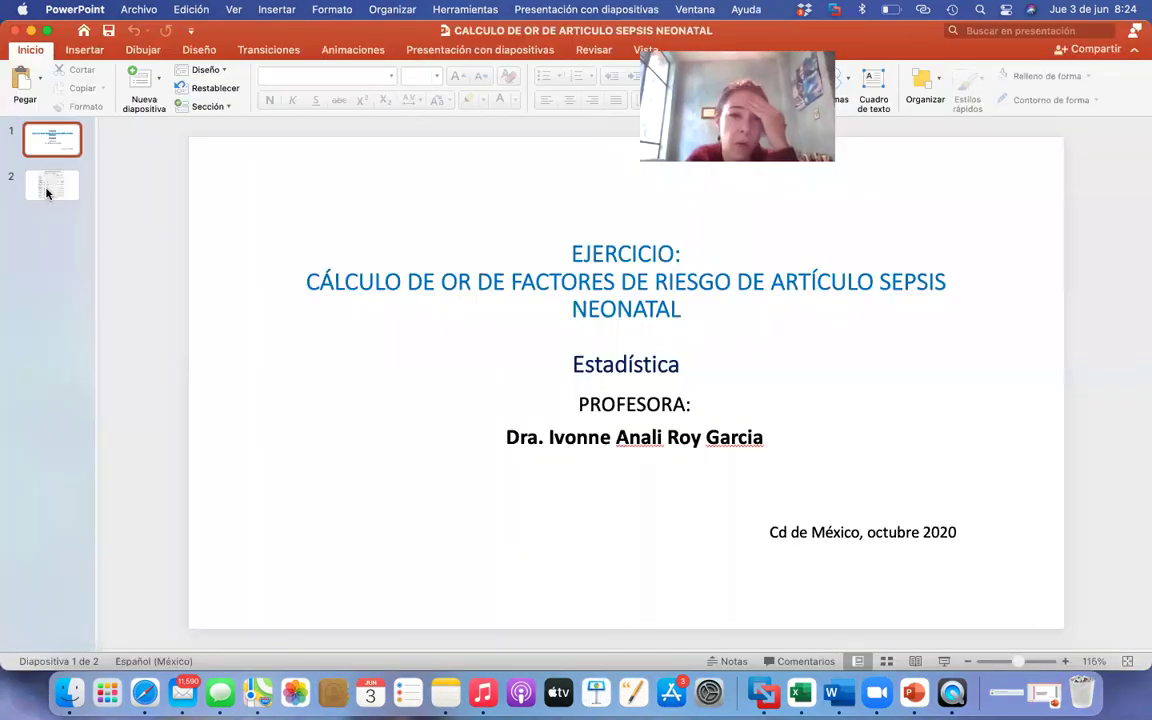
- Present the second slide with the hospital sepsis risk factor table full screen, and exit the slide show
{"action": "left_click", "coordinate": [47, 194]}
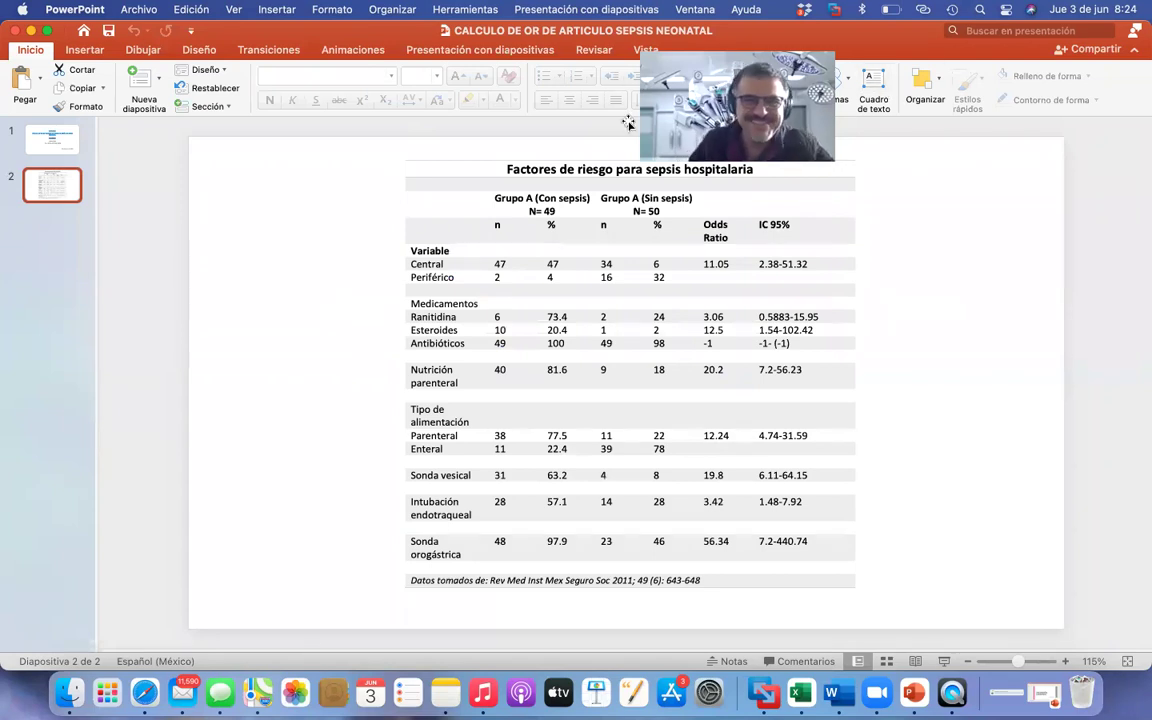
{"action": "left_click", "coordinate": [940, 662]}
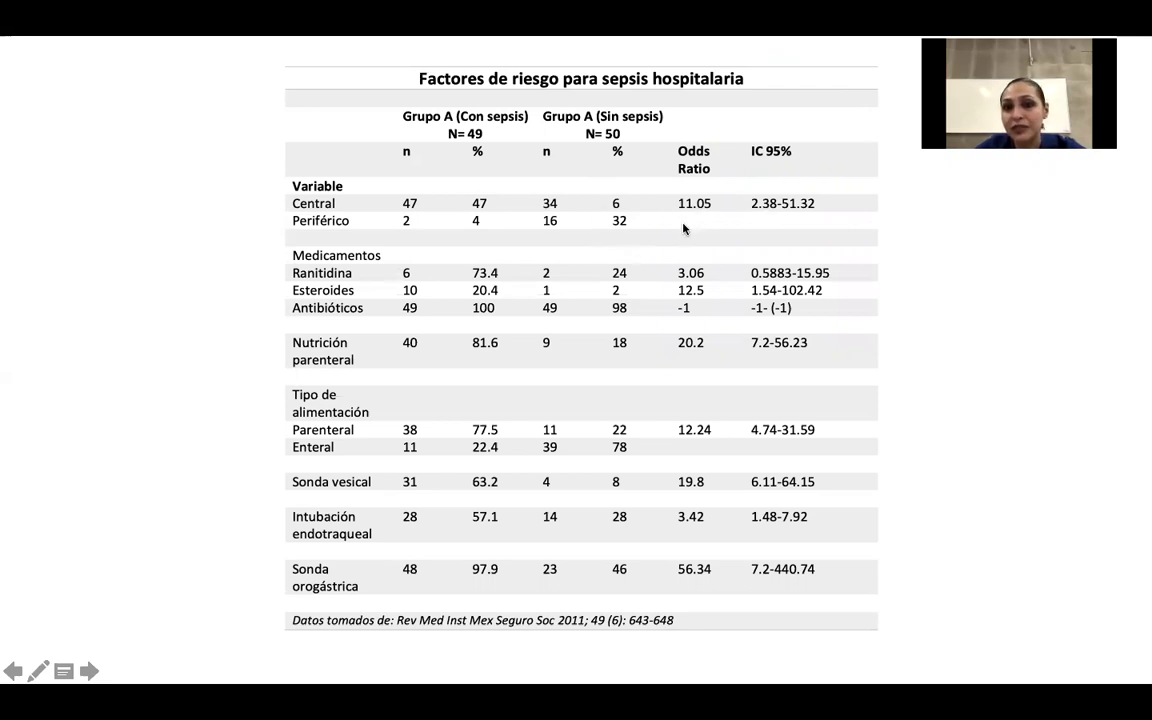
{"action": "left_click", "coordinate": [810, 219]}
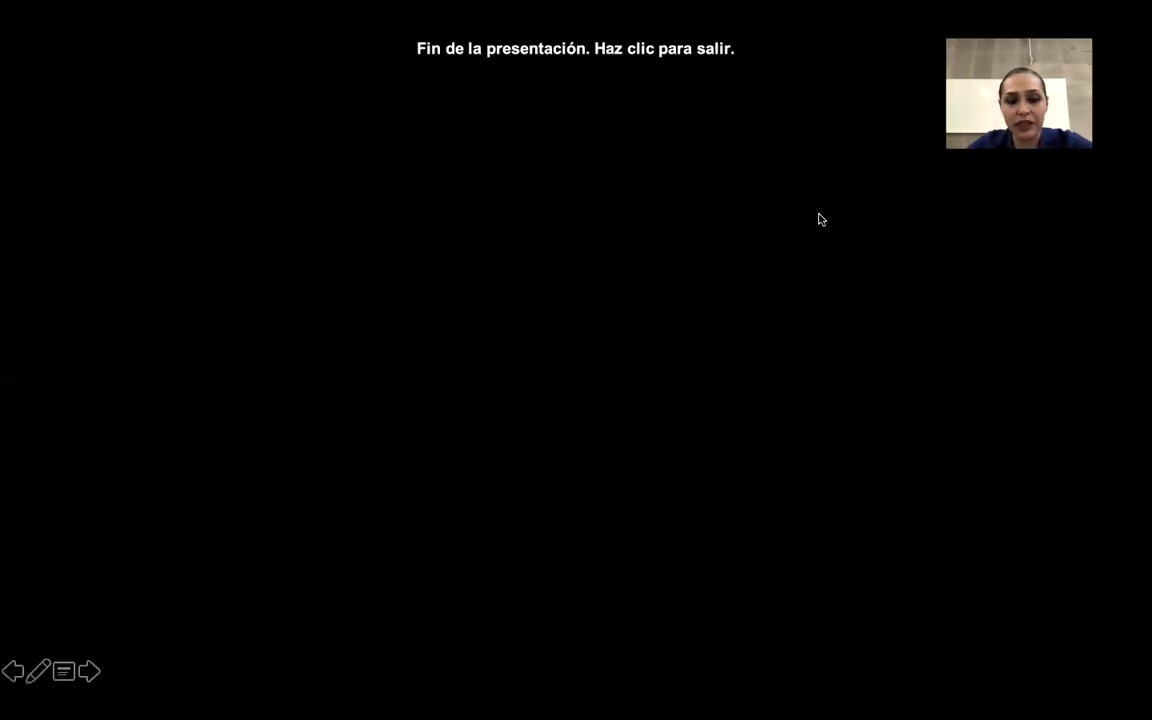
{"action": "left_click", "coordinate": [688, 277]}
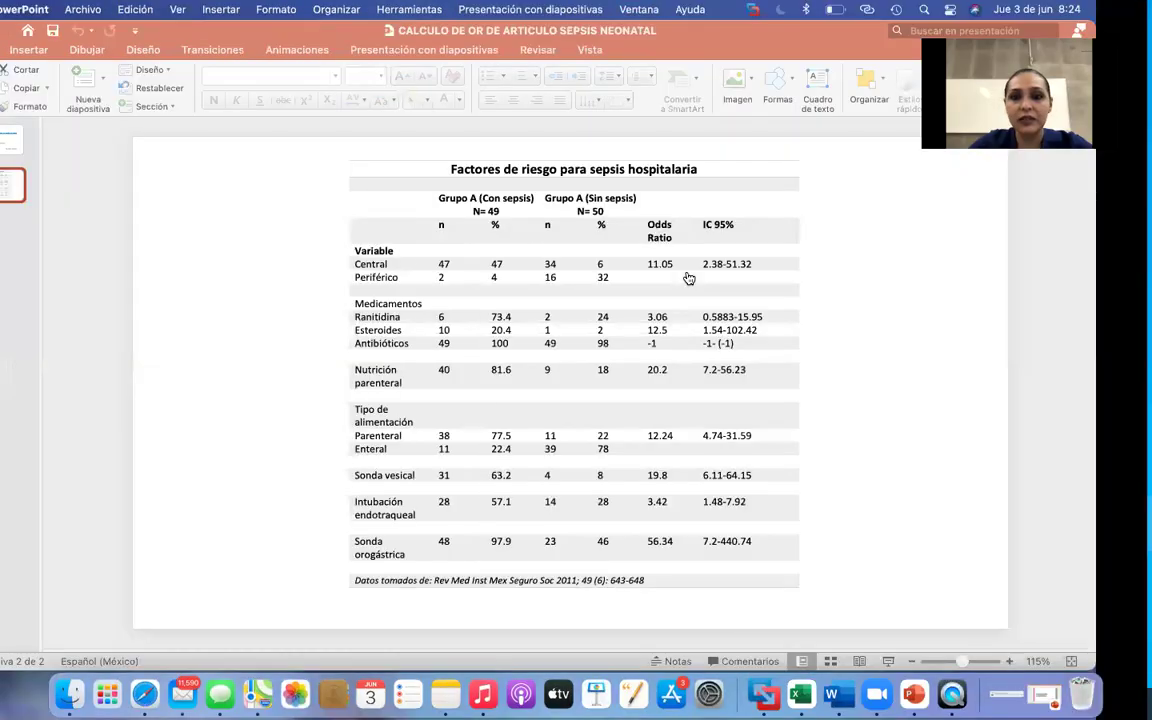
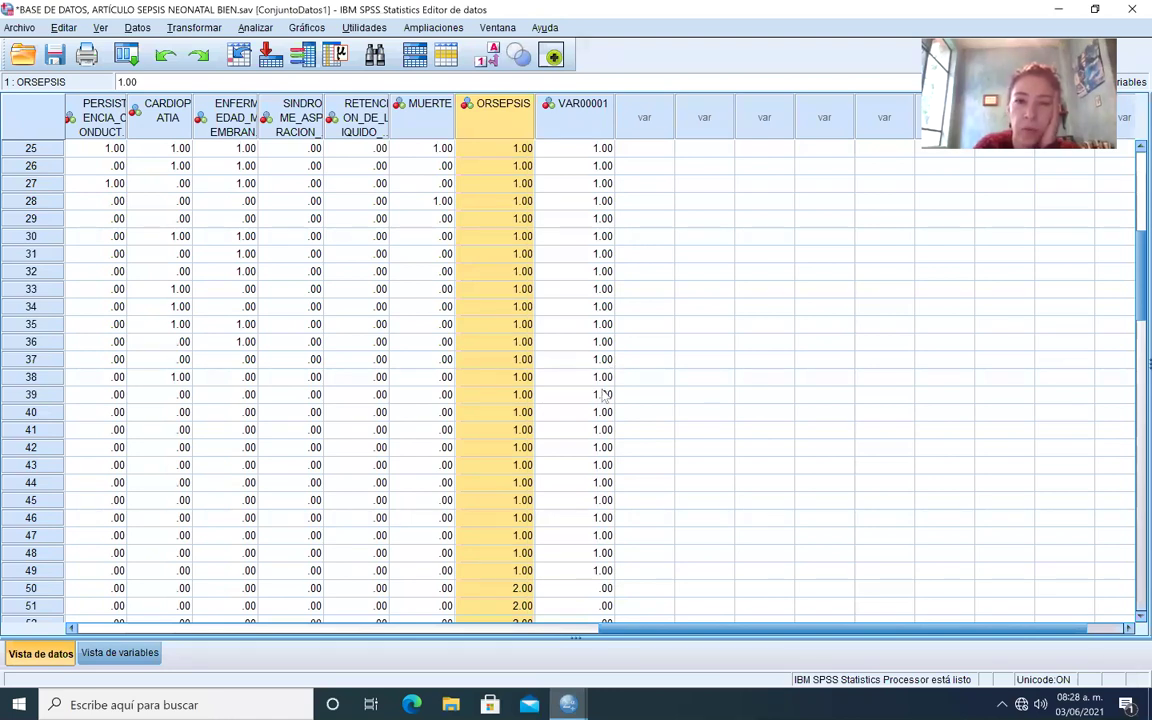
- In the SPSS logistic regression setup, remove ACCESOS_VASCULARES and the coded gestational age from the covariates
{"action": "left_click", "coordinate": [127, 56]}
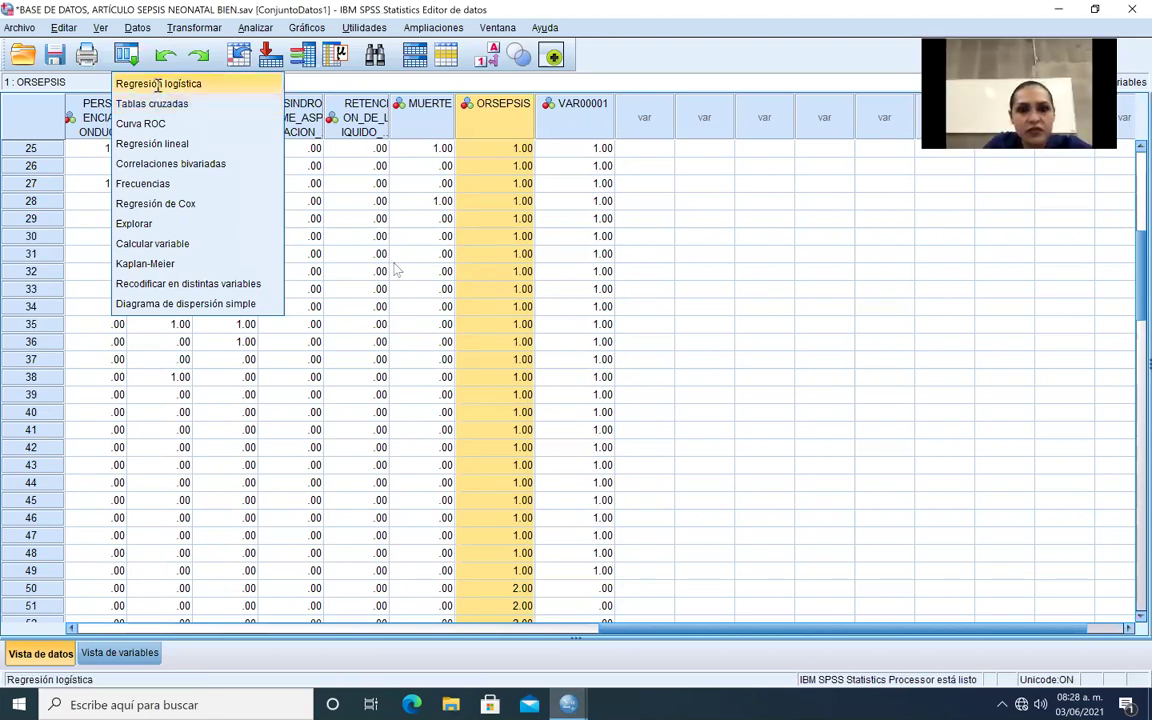
{"action": "left_click", "coordinate": [158, 84]}
{"action": "left_click", "coordinate": [556, 279]}
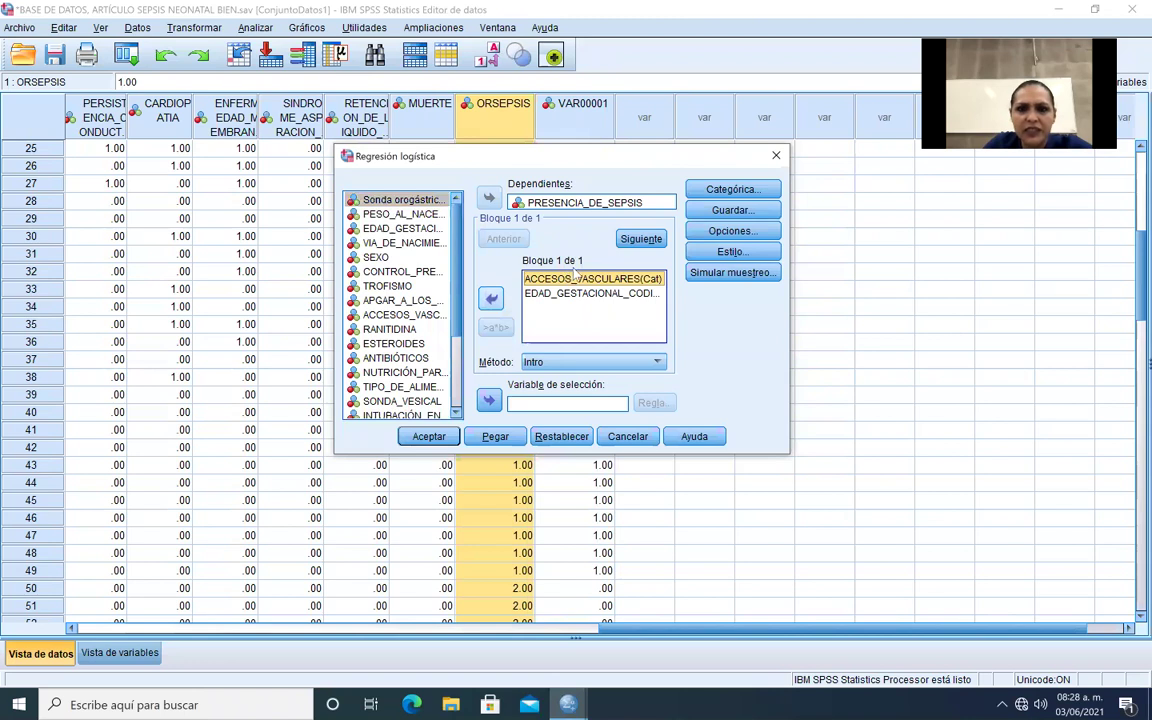
{"action": "left_click", "coordinate": [491, 299]}
{"action": "left_click", "coordinate": [590, 279]}
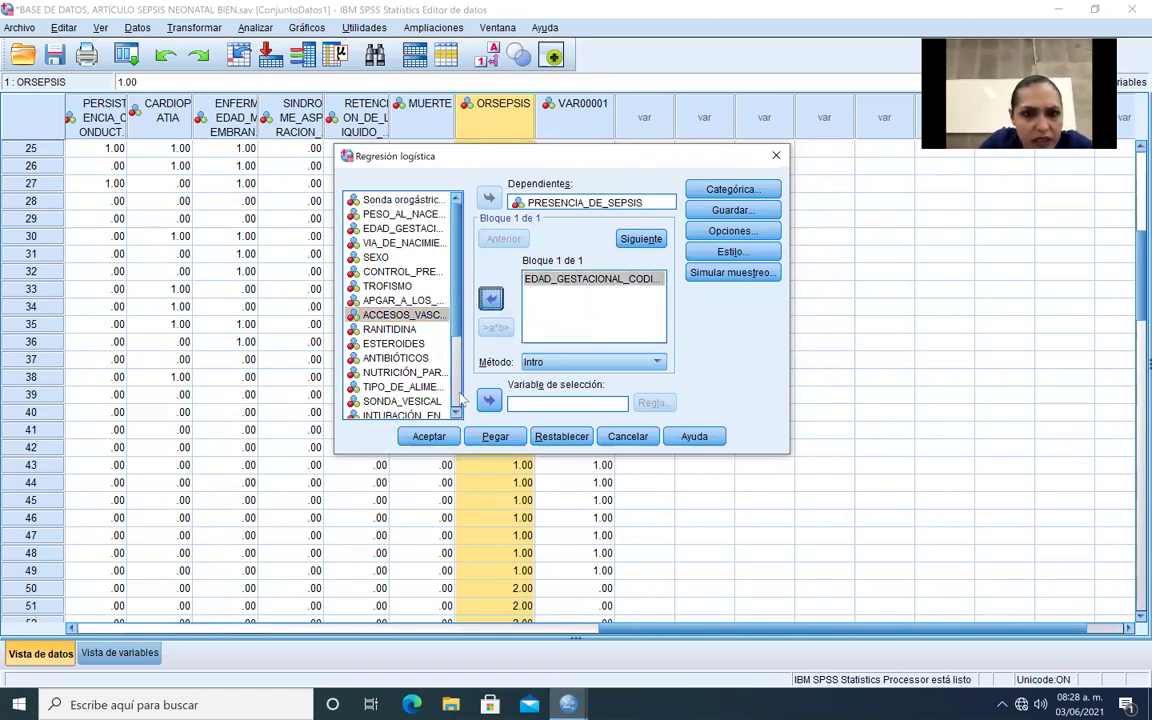
{"action": "left_click", "coordinate": [490, 298]}
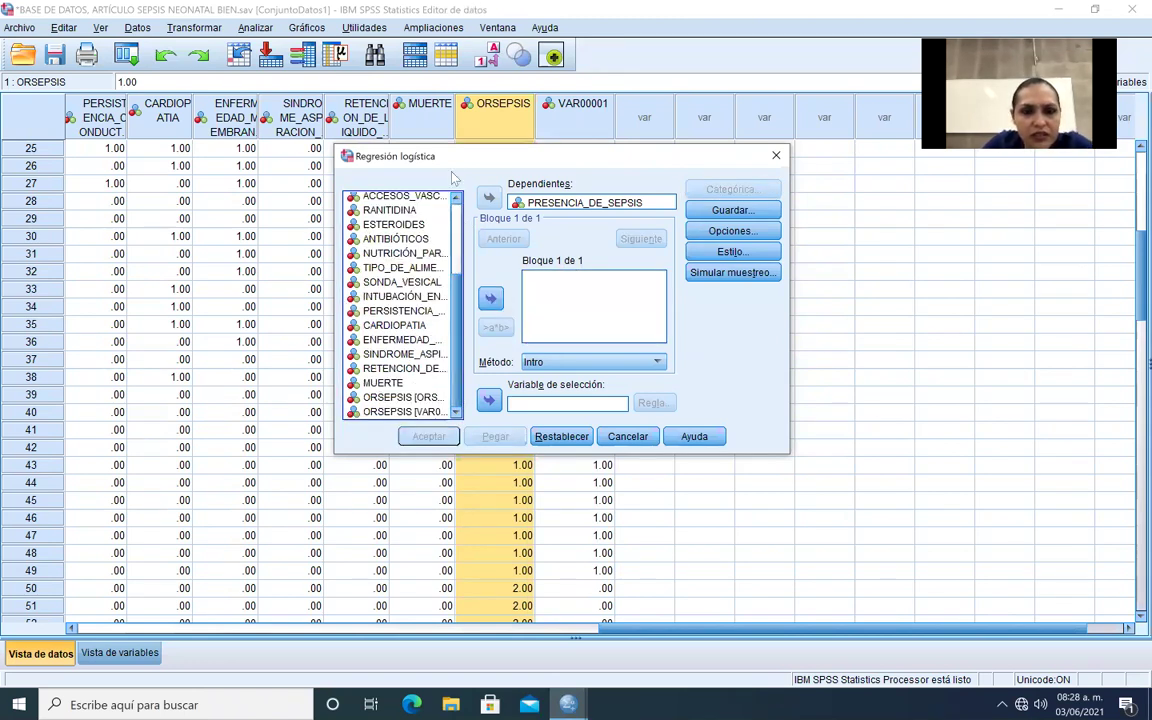
- Add SEXO as the only covariate for PRESENCIA_DE_SEPSIS and run the logistic regression
{"action": "scroll", "coordinate": [456, 300], "scroll_direction": "up", "scroll_amount": 3}
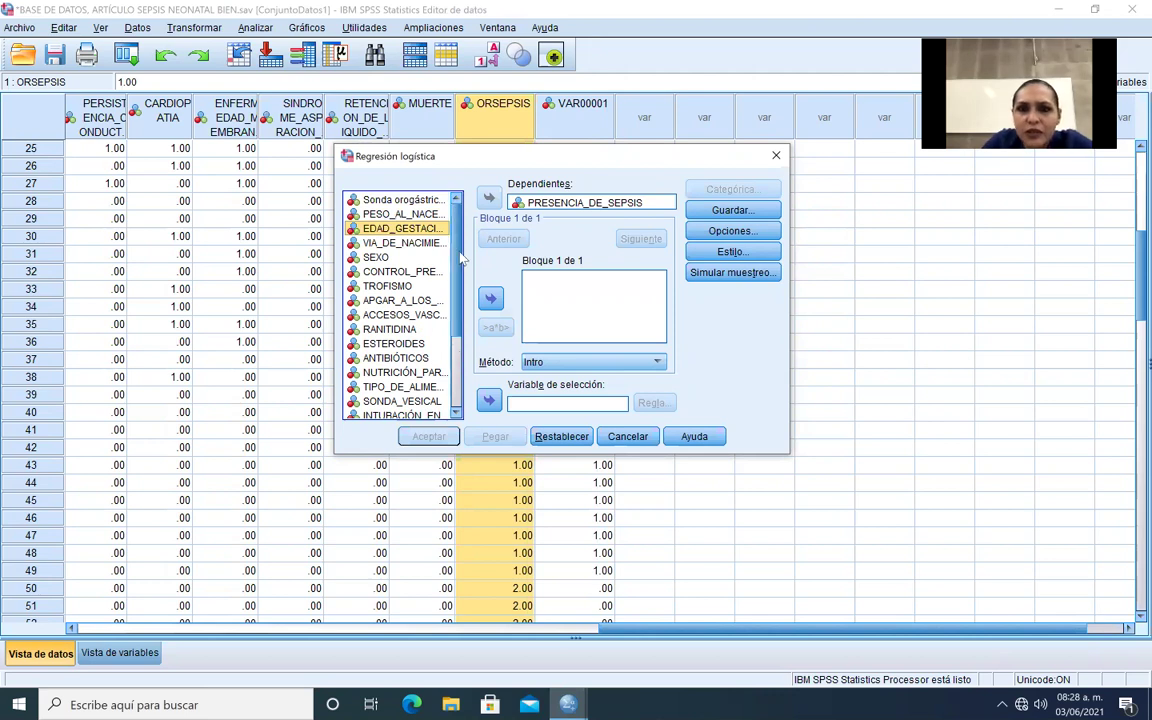
{"action": "scroll", "coordinate": [458, 330], "scroll_direction": "down", "scroll_amount": 3}
{"action": "left_click_drag", "start_coordinate": [455, 300], "coordinate": [456, 168]}
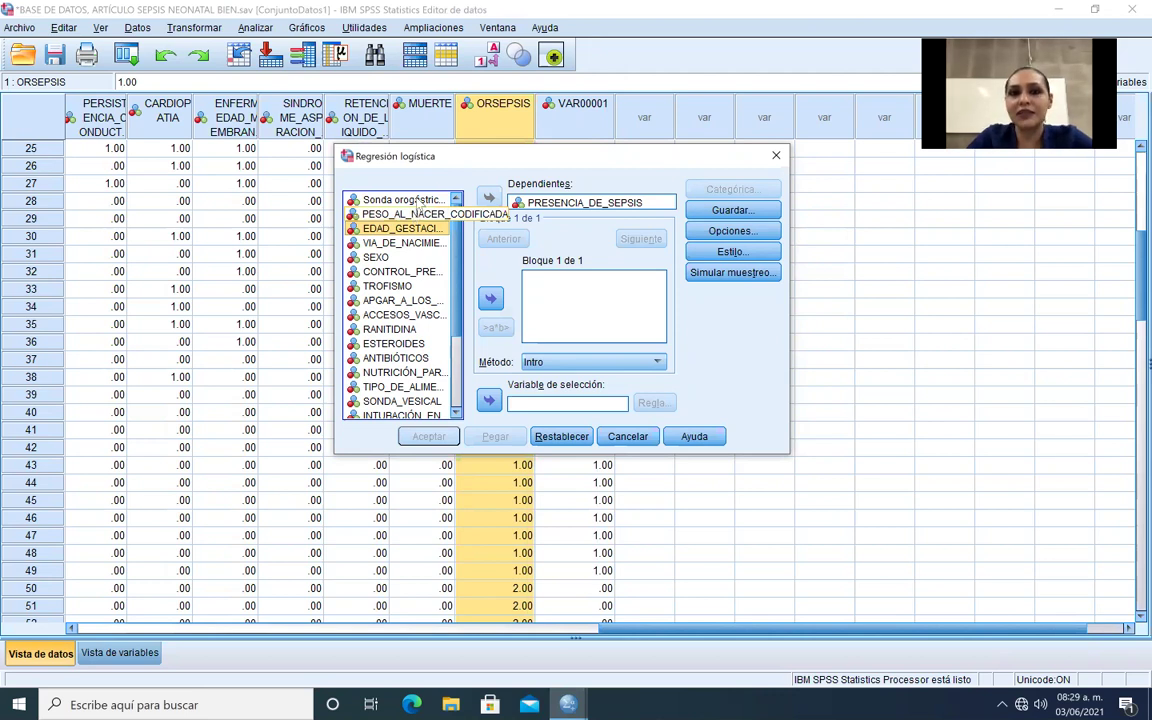
{"action": "left_click", "coordinate": [400, 257]}
{"action": "left_click", "coordinate": [490, 299]}
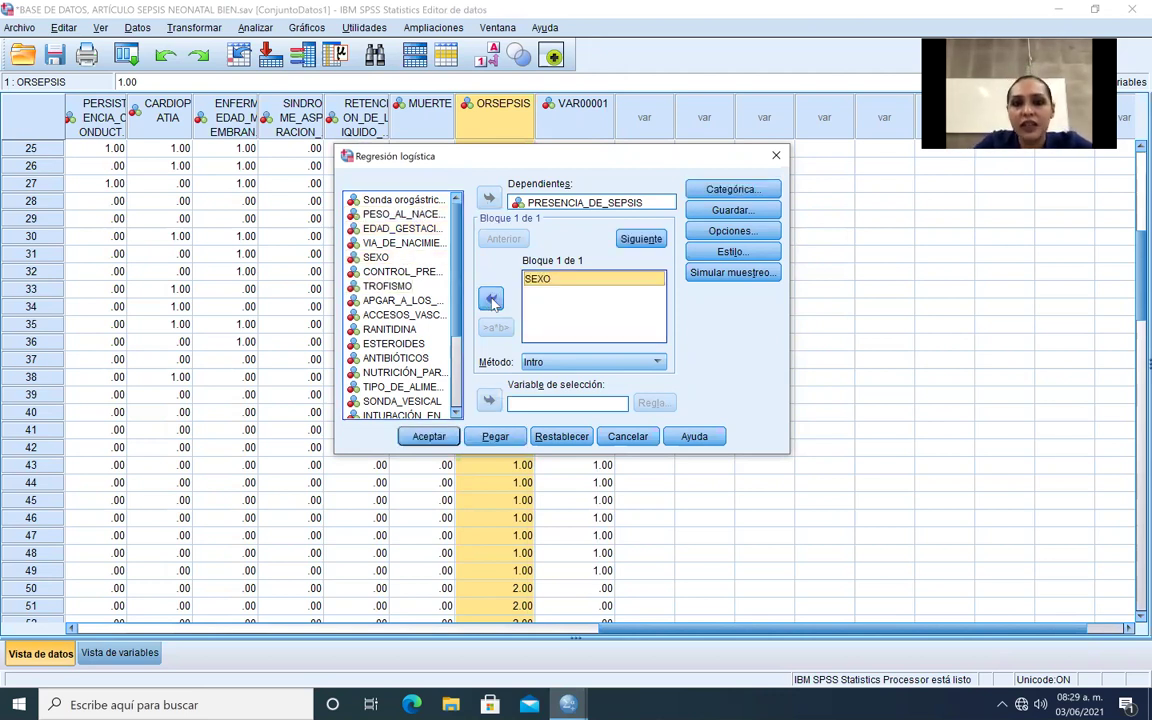
{"action": "left_click", "coordinate": [429, 436]}
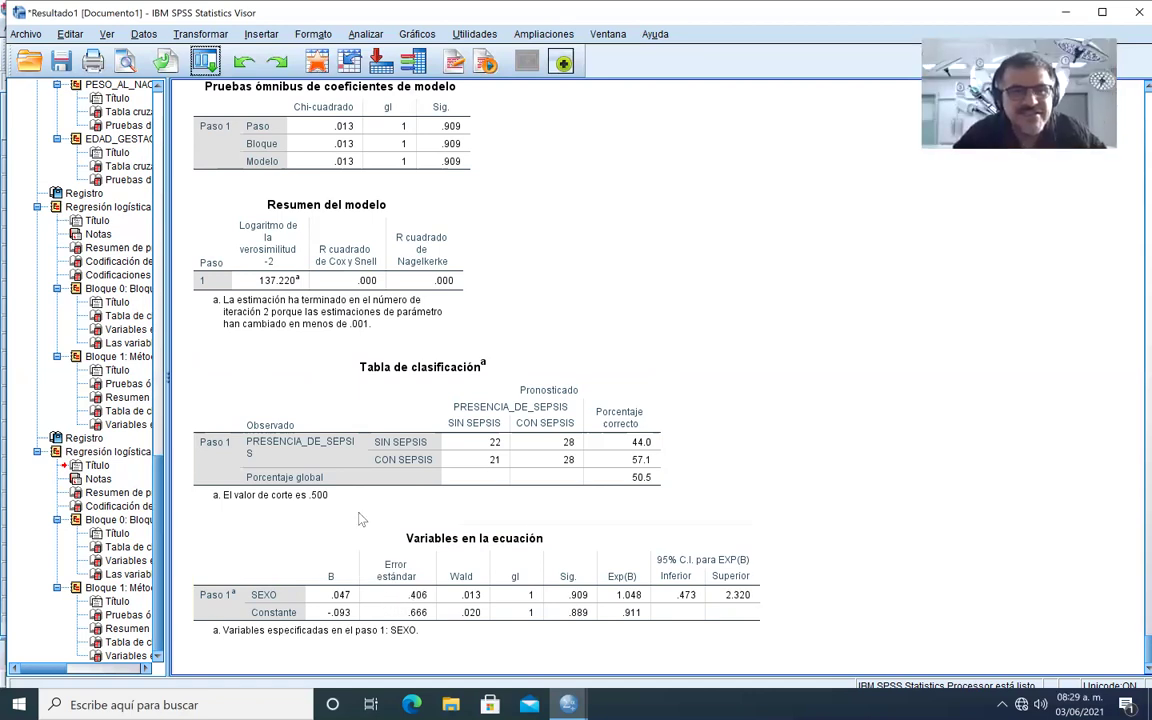
- Reopen the logistic regression setup and check the value labels of the SEXO covariate in its variable information
{"action": "left_click", "coordinate": [205, 62]}
{"action": "left_click", "coordinate": [240, 90]}
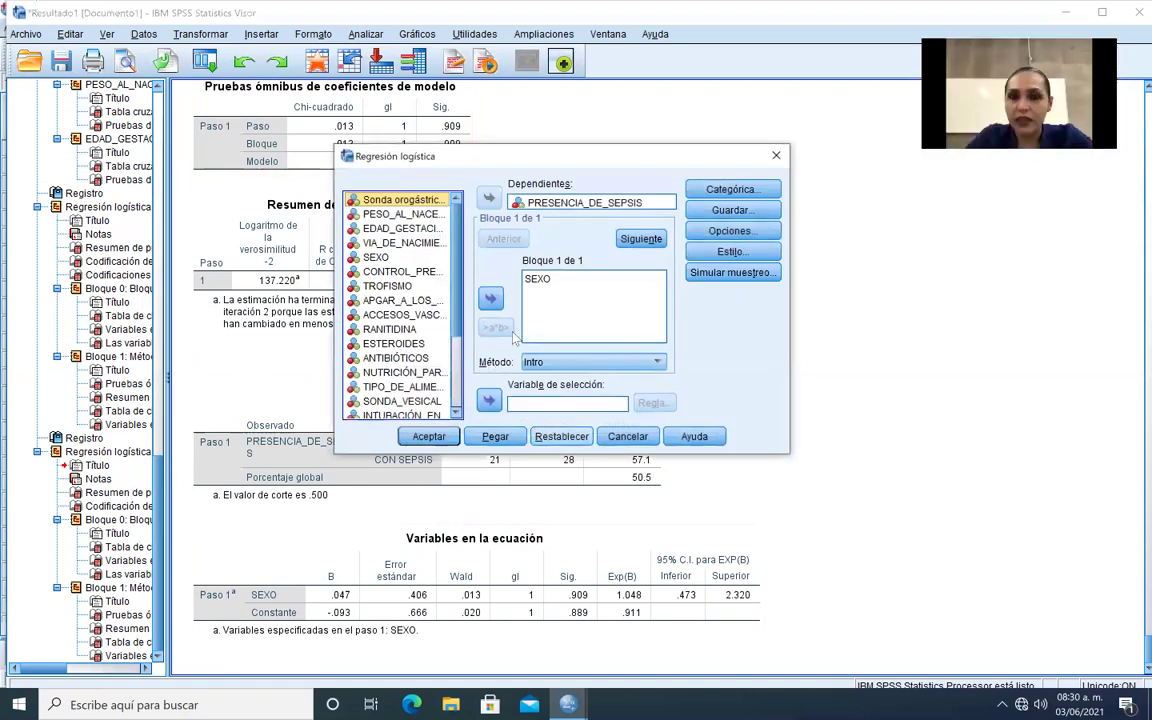
{"action": "left_click", "coordinate": [545, 279]}
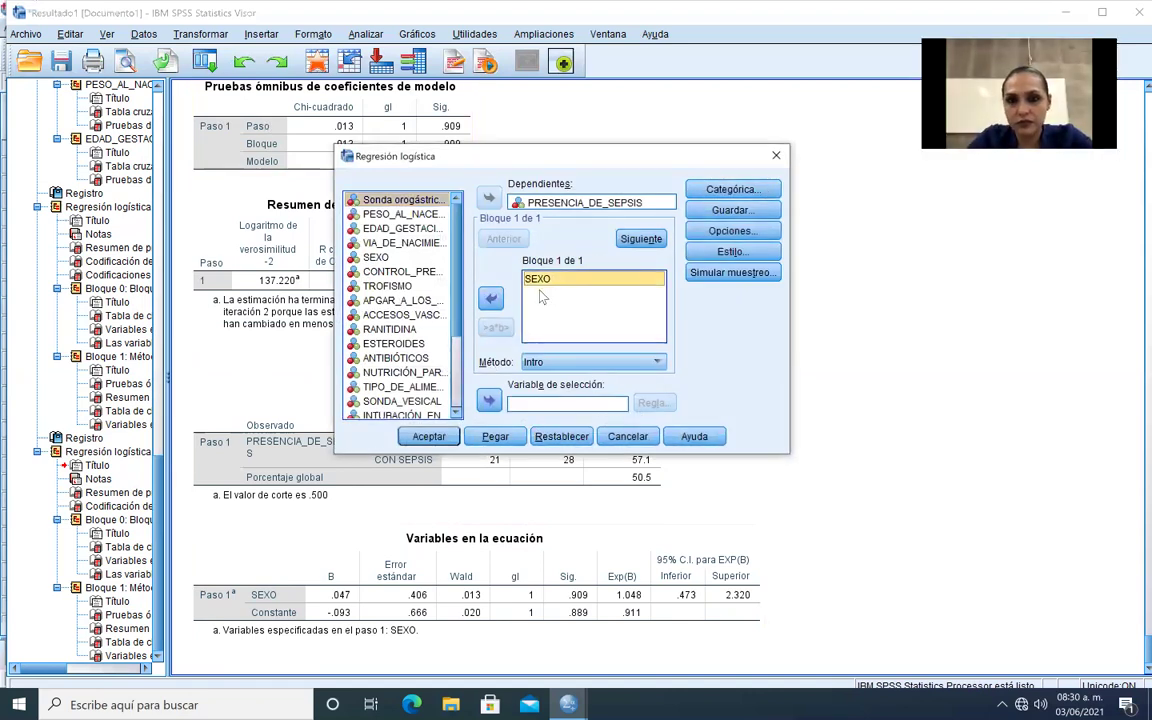
{"action": "right_click", "coordinate": [548, 279]}
{"action": "left_click", "coordinate": [592, 291]}
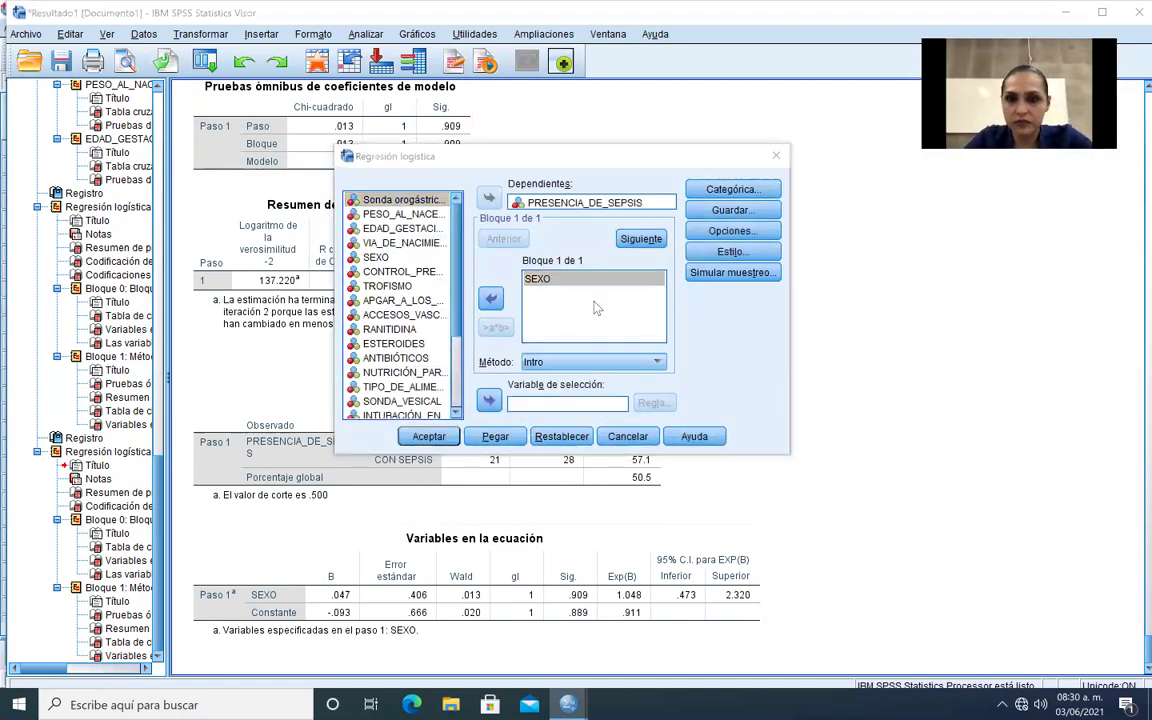
{"action": "left_click", "coordinate": [953, 374]}
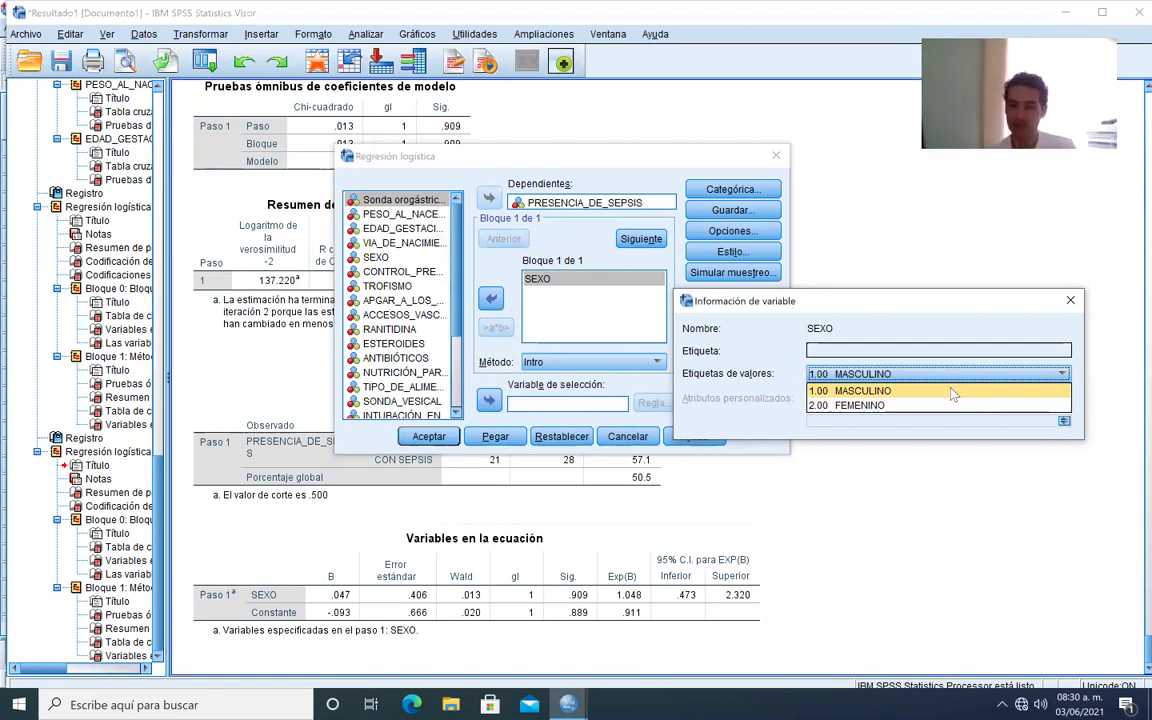
{"action": "left_click", "coordinate": [1070, 300]}
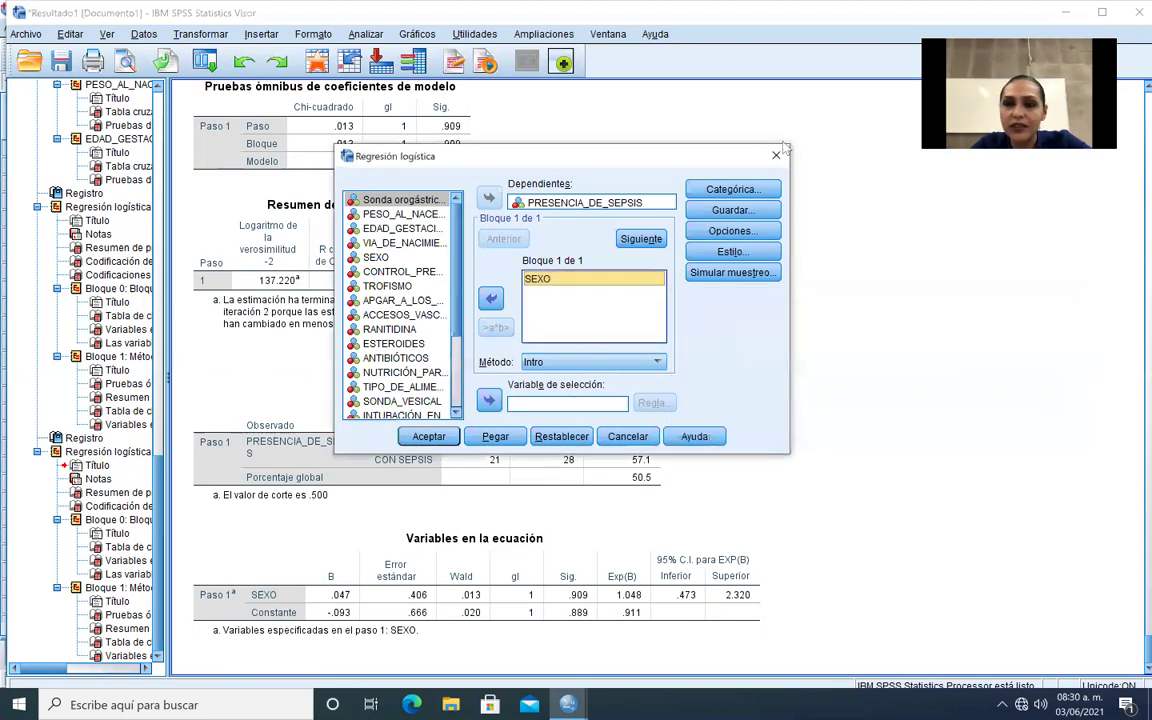
- Define SEXO as a categorical covariate with indicator contrast and the last category as reference, and run the logistic regression
{"action": "left_click", "coordinate": [731, 189]}
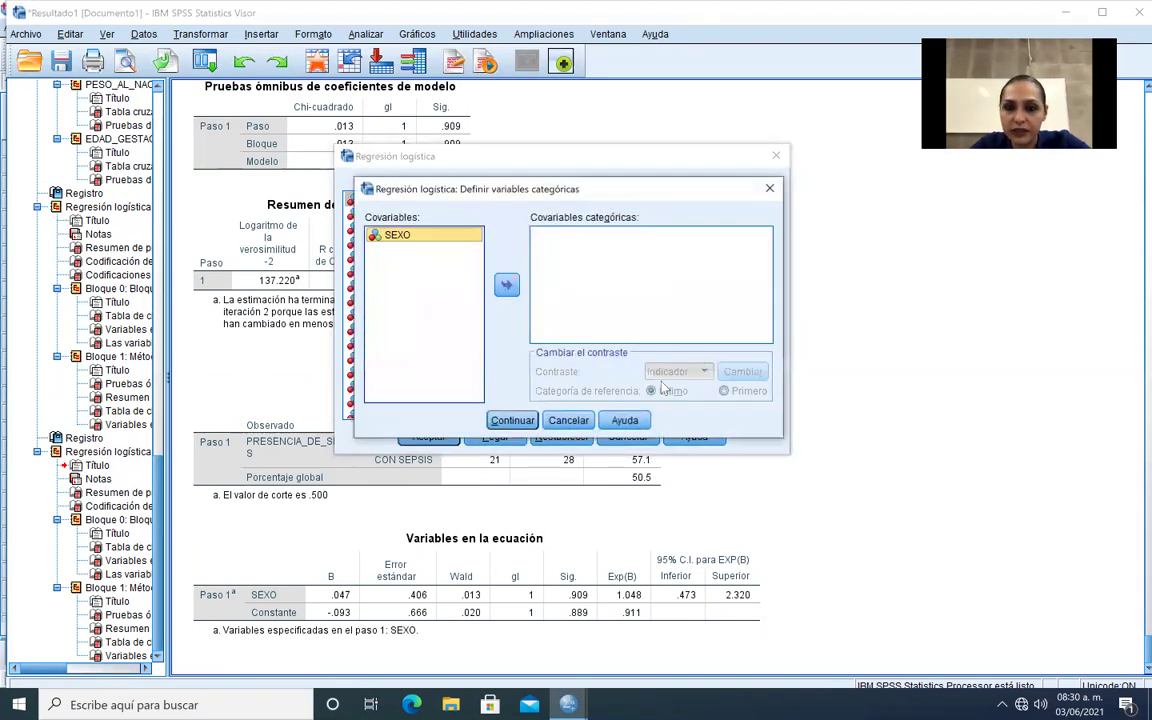
{"action": "left_click", "coordinate": [506, 285]}
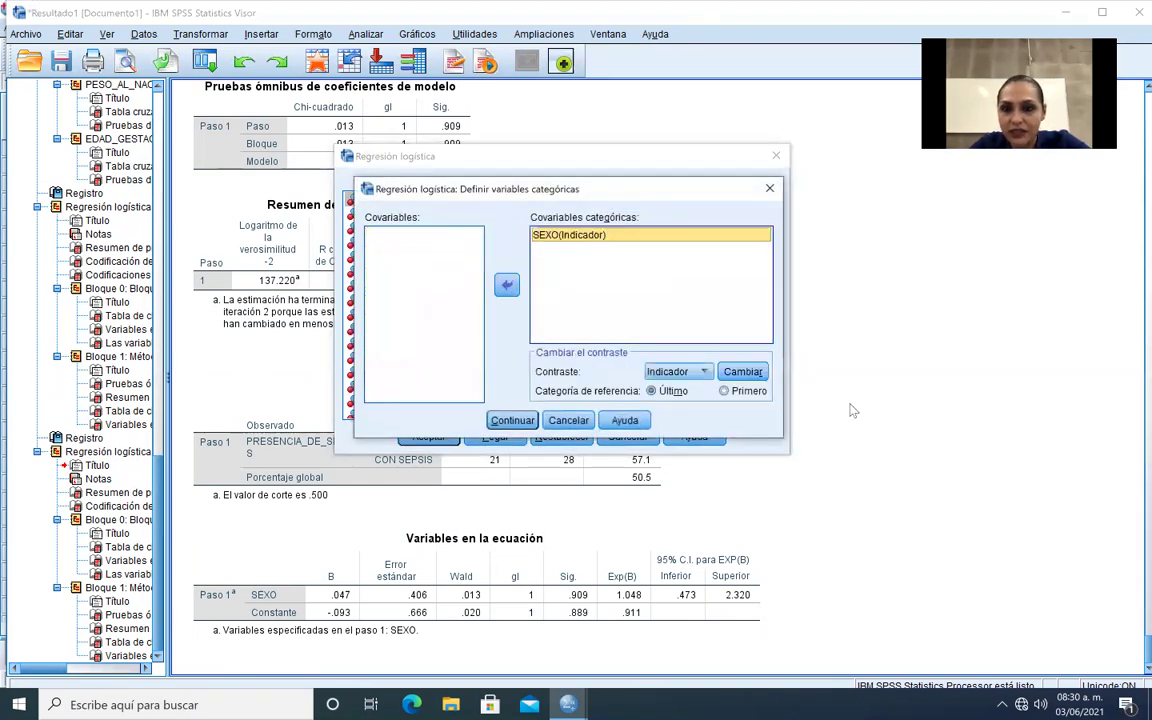
{"action": "left_click", "coordinate": [745, 371]}
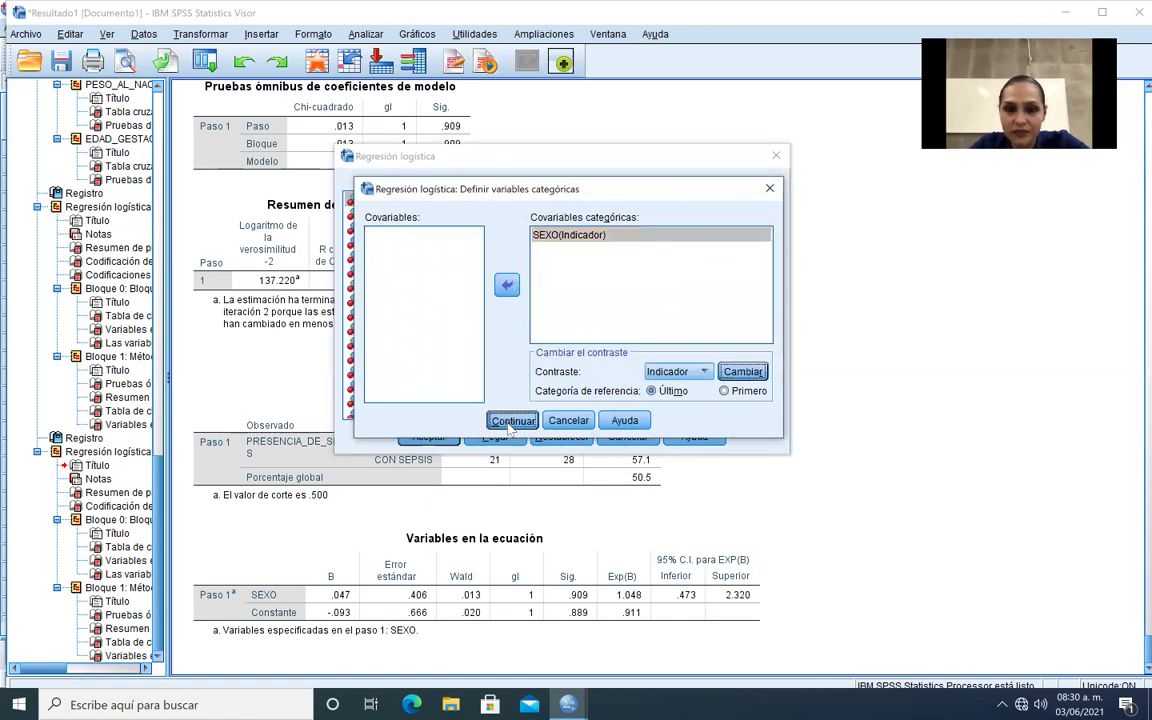
{"action": "left_click", "coordinate": [512, 420]}
{"action": "left_click", "coordinate": [426, 437]}
{"action": "scroll", "coordinate": [408, 600], "scroll_direction": "down", "scroll_amount": 10}
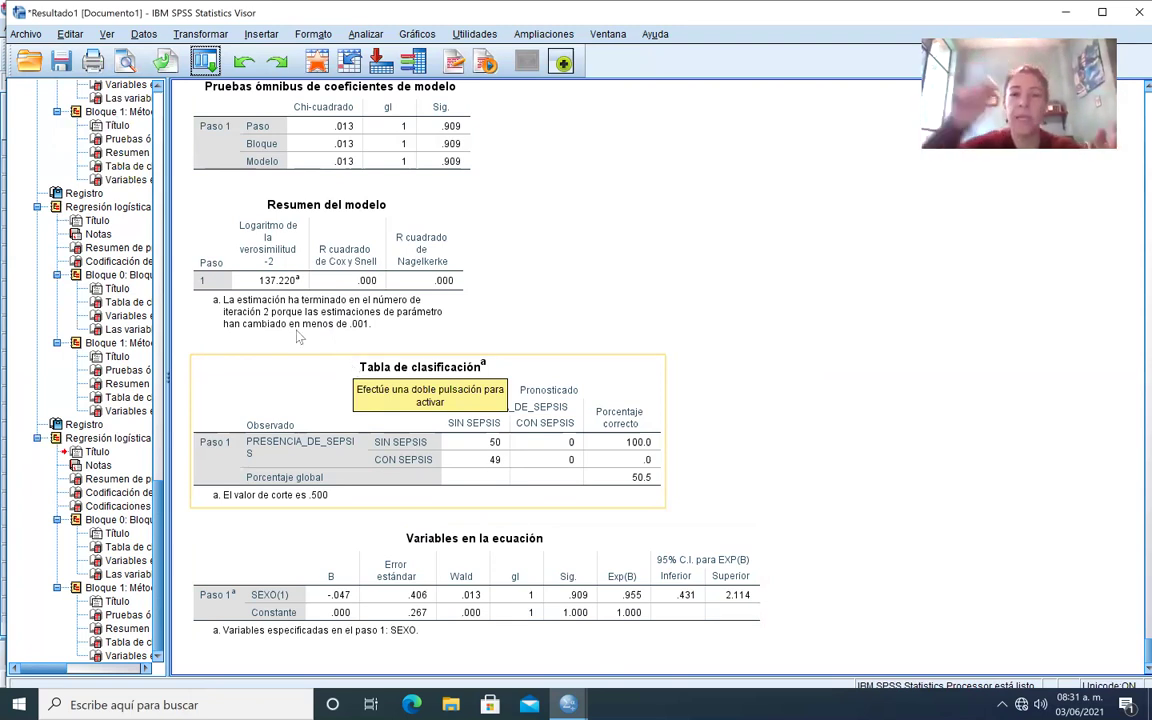
- Reopen the logistic regression setup and replace SEXO with INTUBACIÓN_ENDOTRAQUEAL as the only covariate
{"action": "left_click", "coordinate": [205, 62]}
{"action": "left_click", "coordinate": [240, 87]}
{"action": "left_click_drag", "start_coordinate": [540, 280], "coordinate": [438, 278]}
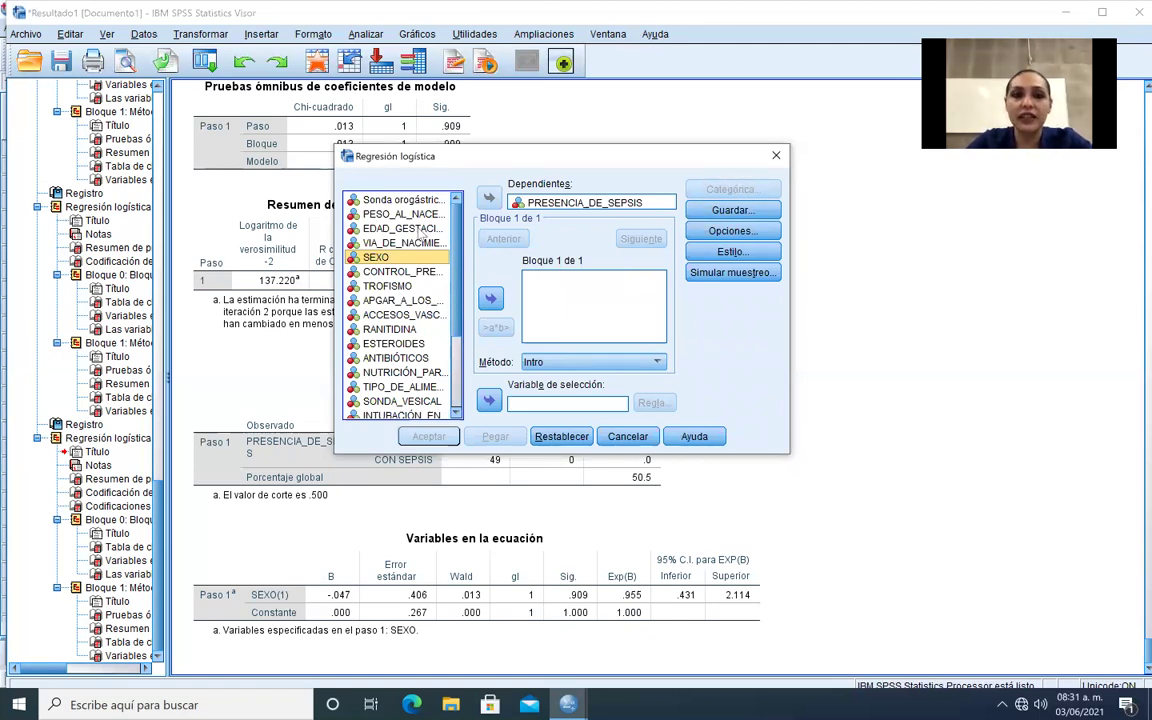
{"action": "left_click", "coordinate": [456, 413]}
{"action": "left_click", "coordinate": [456, 413]}
{"action": "left_click", "coordinate": [456, 413]}
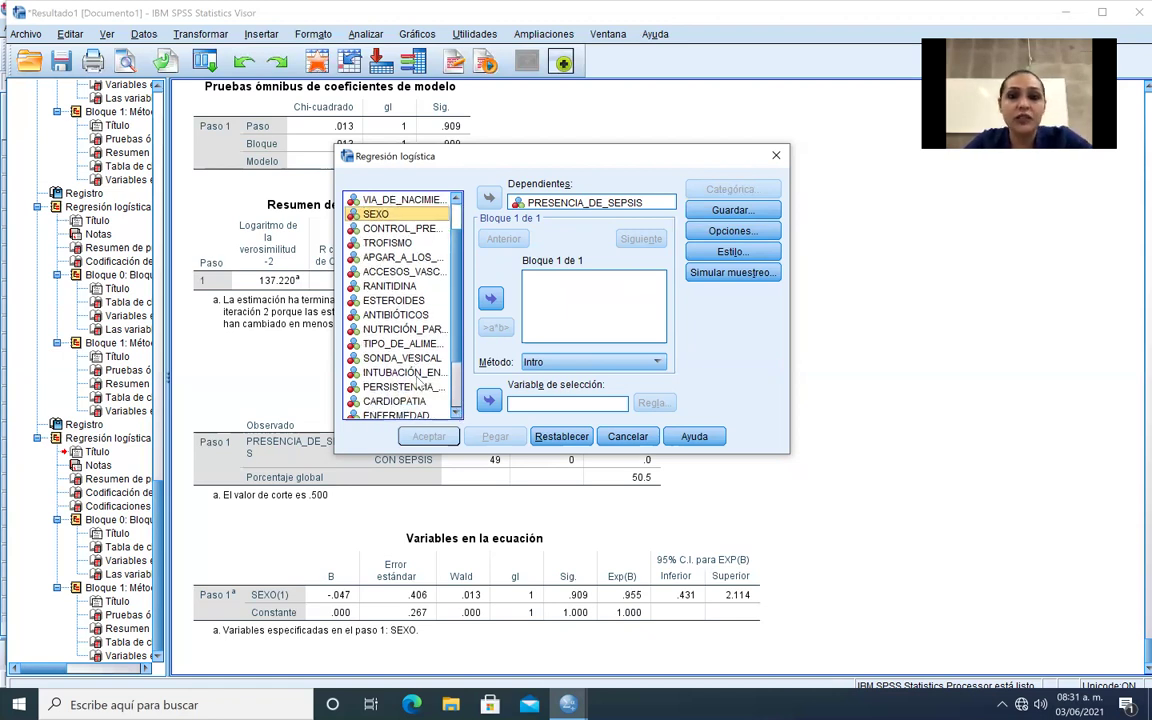
{"action": "left_click", "coordinate": [405, 372]}
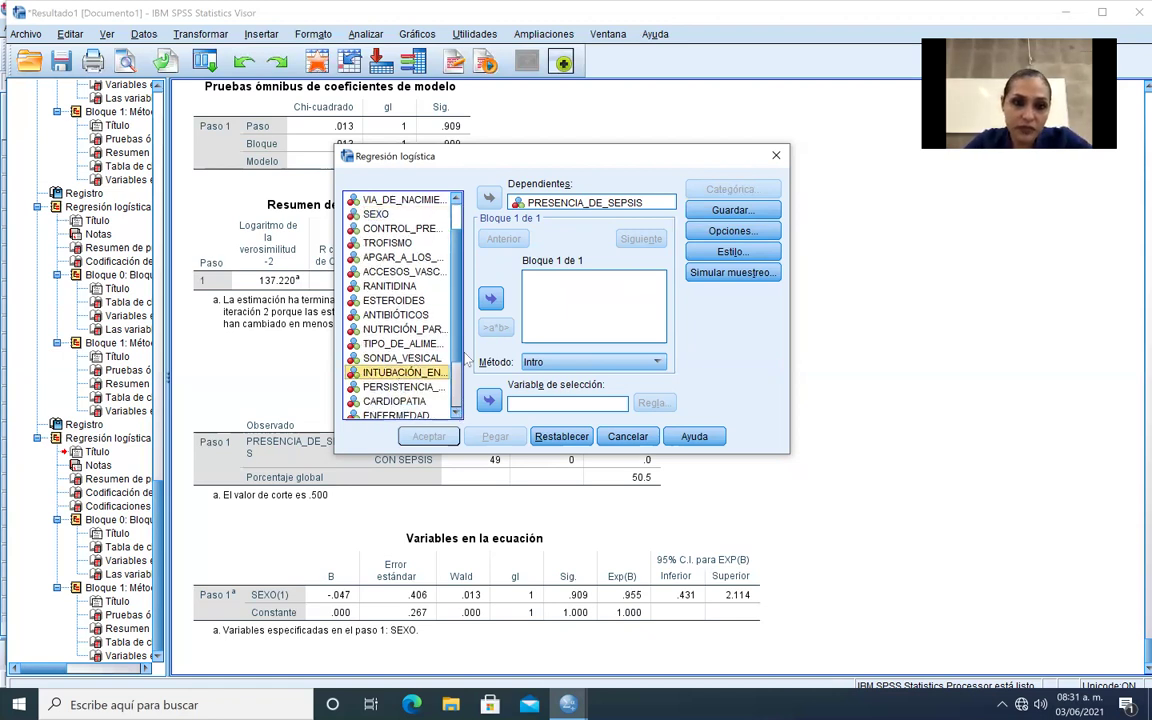
{"action": "left_click", "coordinate": [490, 298]}
- Define INTUBACIÓN_ENDOTRAQUEAL as a categorical covariate in the logistic regression setup
{"action": "left_click", "coordinate": [731, 189]}
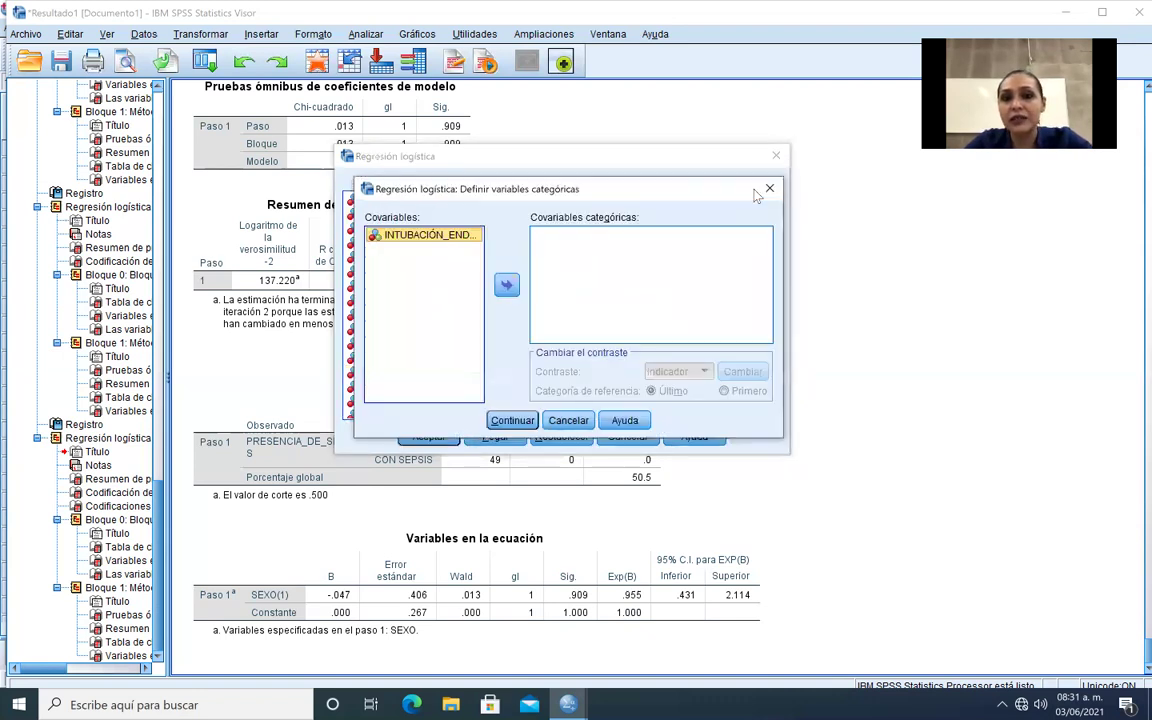
{"action": "left_click", "coordinate": [770, 189]}
{"action": "left_click", "coordinate": [731, 189]}
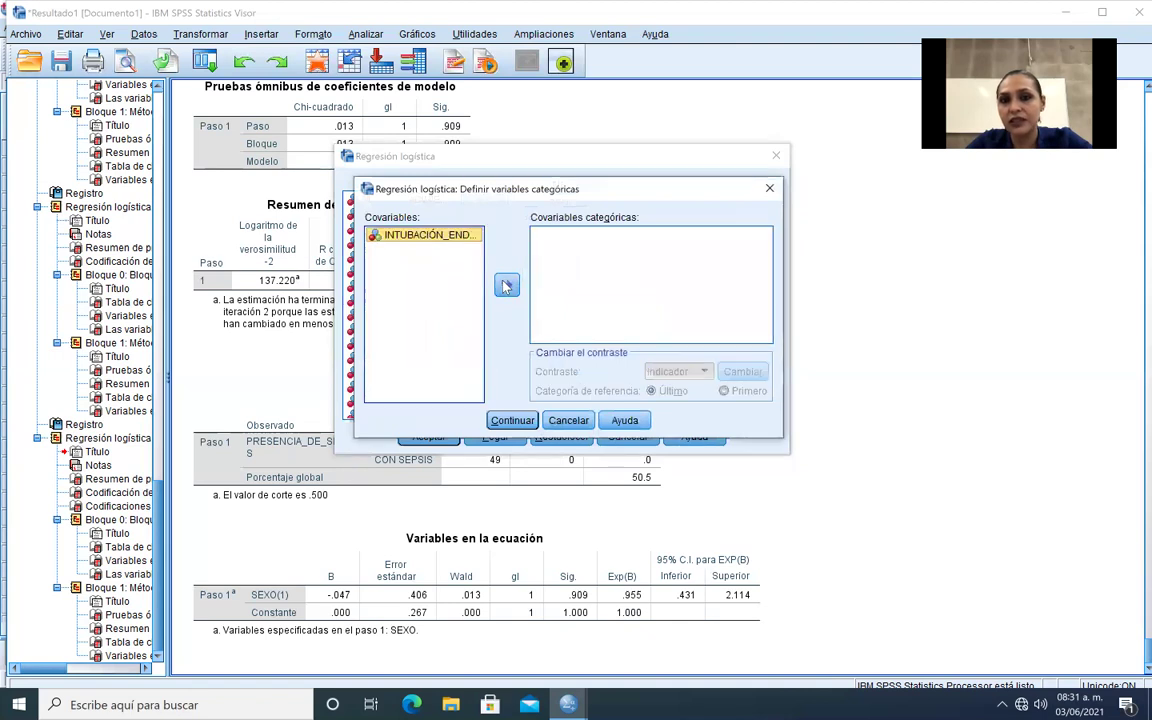
{"action": "left_click", "coordinate": [507, 287]}
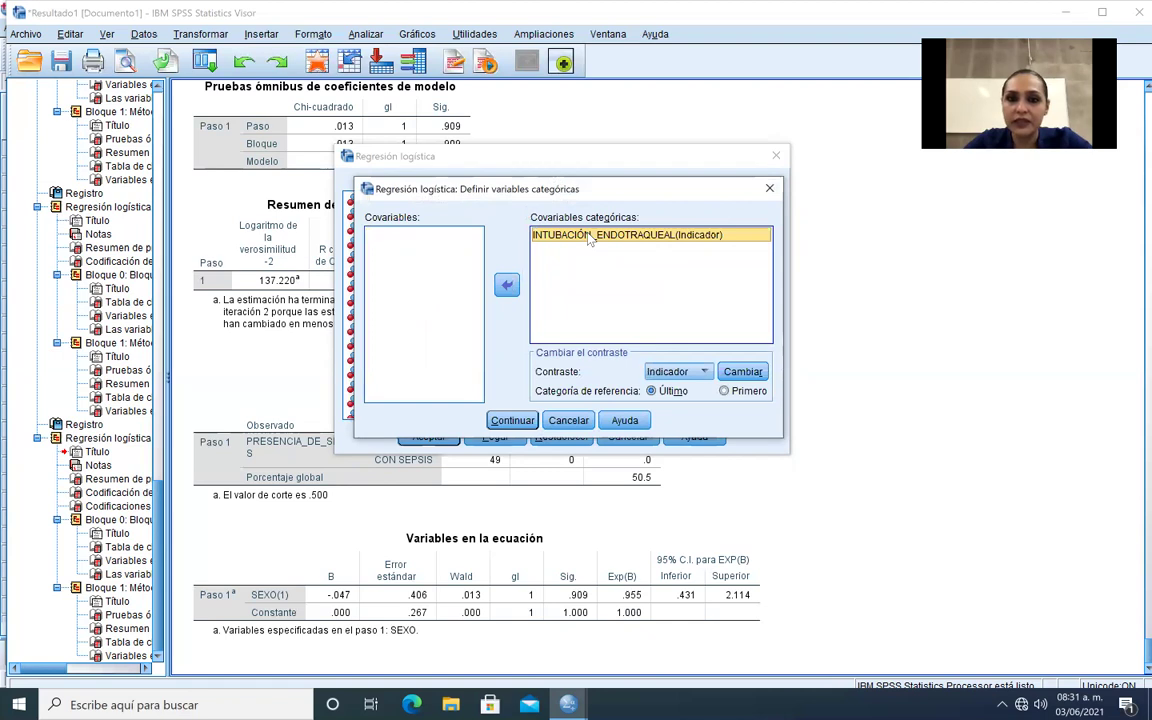
- Check the value labels of INTUBACIÓN_ENDOTRAQUEAL in its variable information, and close it
{"action": "right_click", "coordinate": [590, 238]}
{"action": "left_click", "coordinate": [600, 252]}
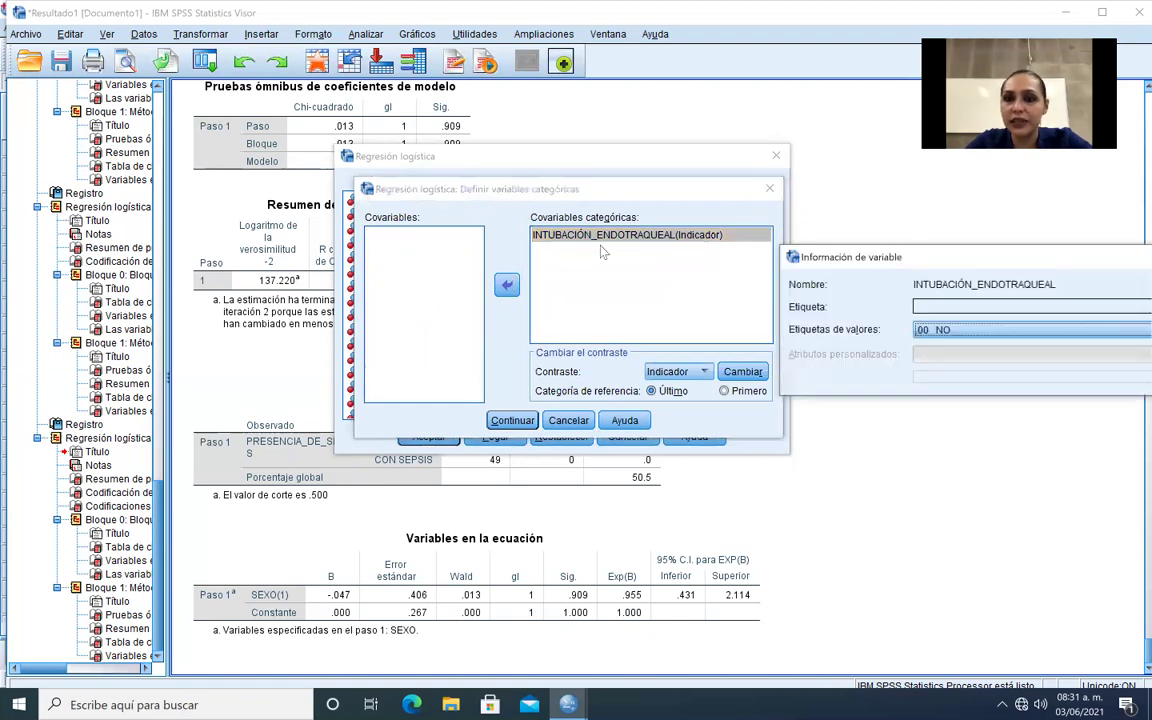
{"action": "left_click", "coordinate": [1063, 327]}
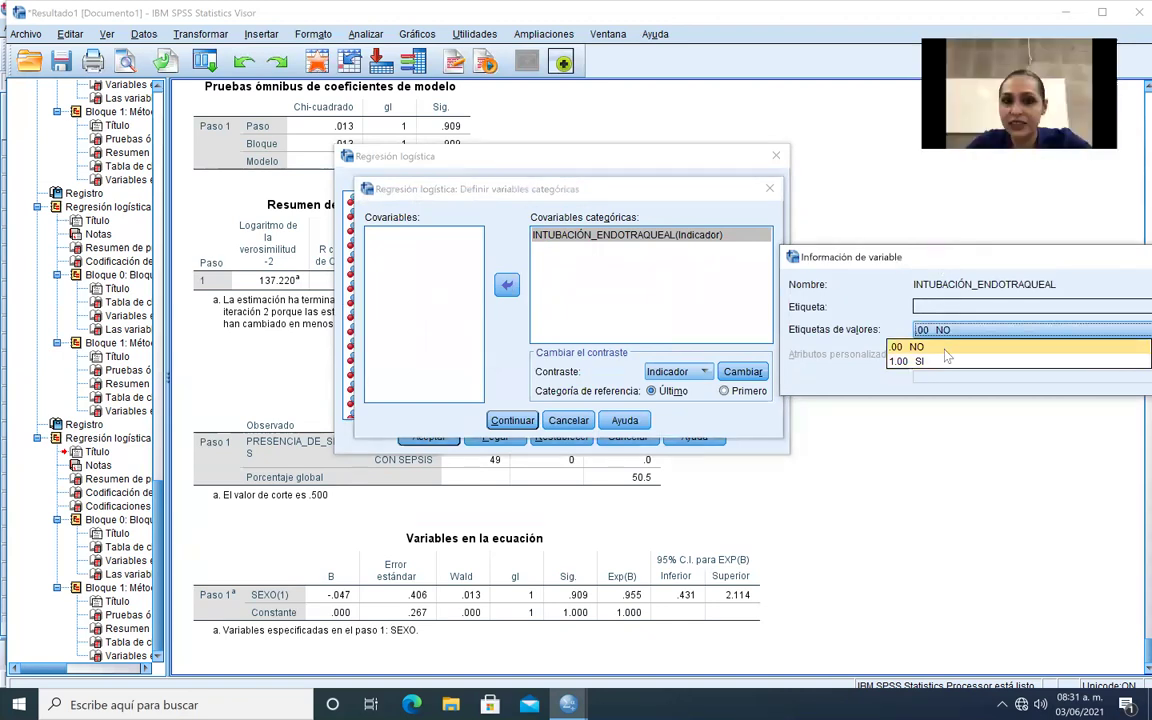
{"action": "left_click", "coordinate": [1044, 266]}
{"action": "left_click_drag", "start_coordinate": [1044, 266], "coordinate": [918, 273]}
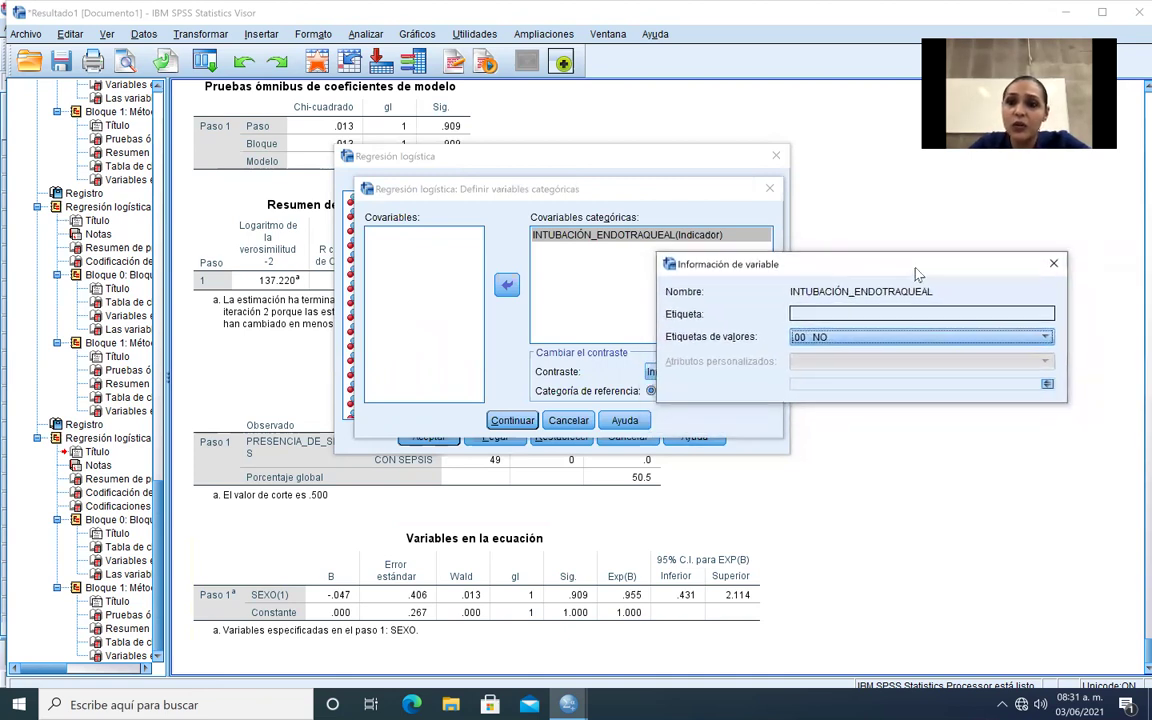
{"action": "left_click", "coordinate": [1048, 337]}
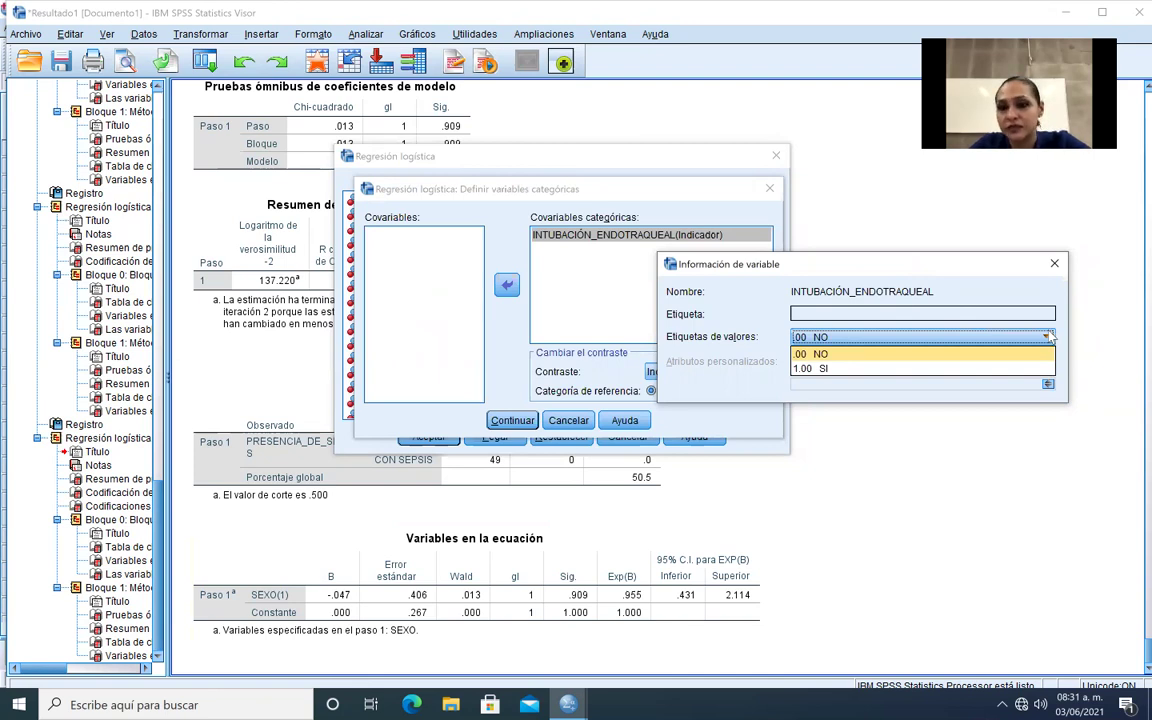
{"action": "left_click", "coordinate": [955, 246]}
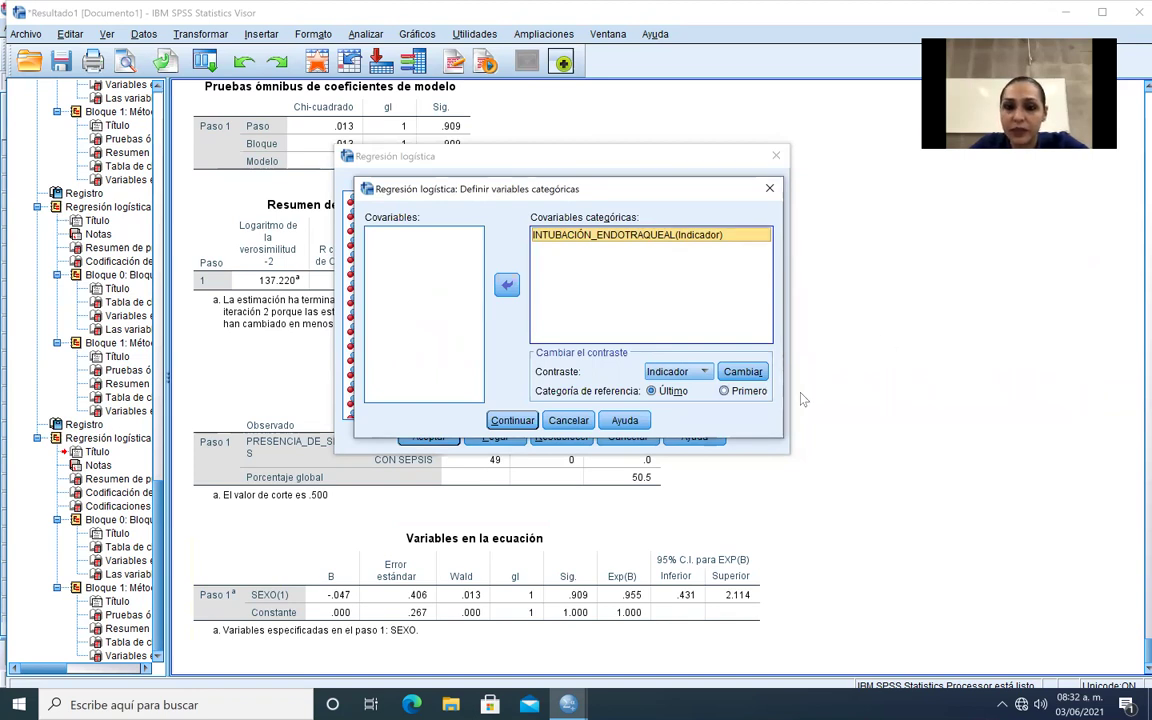
- Set the reference category of INTUBACIÓN_ENDOTRAQUEAL to the first one with indicator contrast, and apply the categorical definition
{"action": "left_click", "coordinate": [724, 391]}
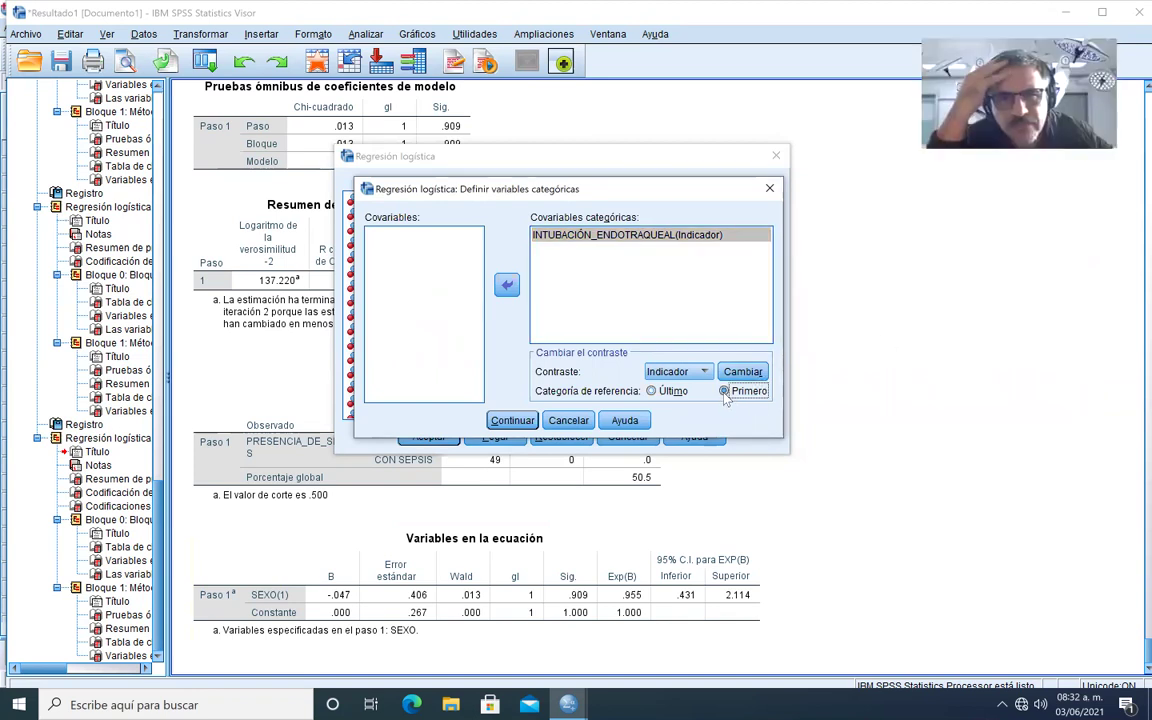
{"action": "left_click", "coordinate": [742, 371]}
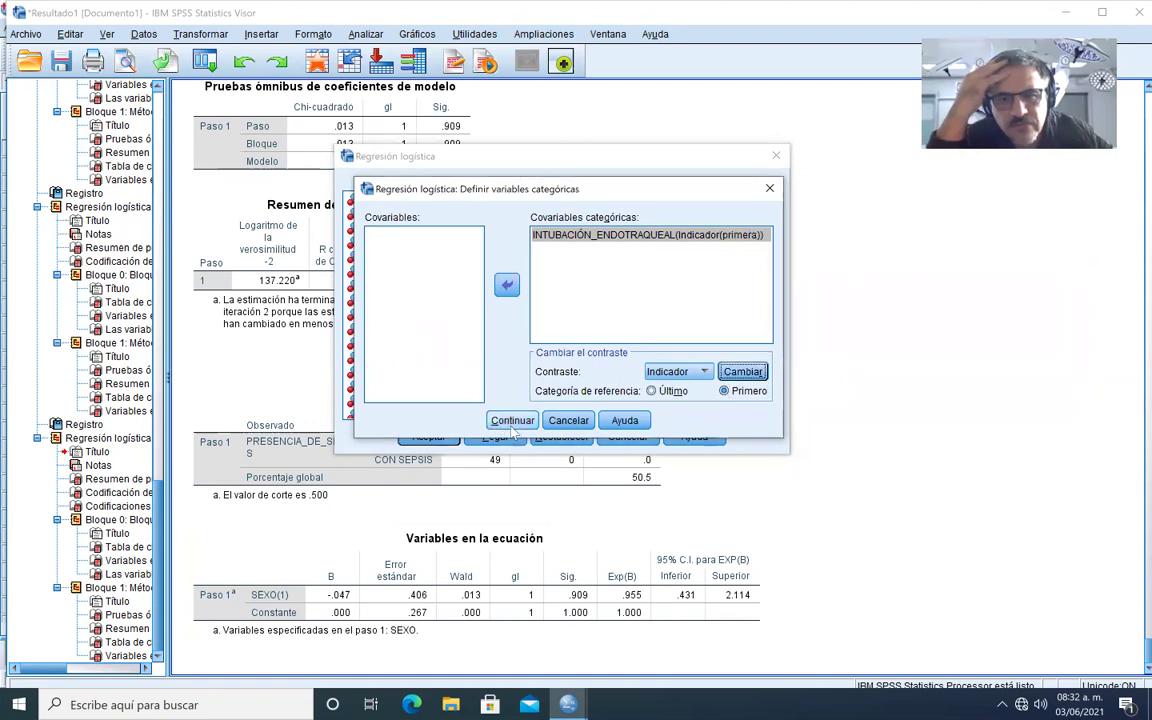
{"action": "left_click", "coordinate": [512, 421]}
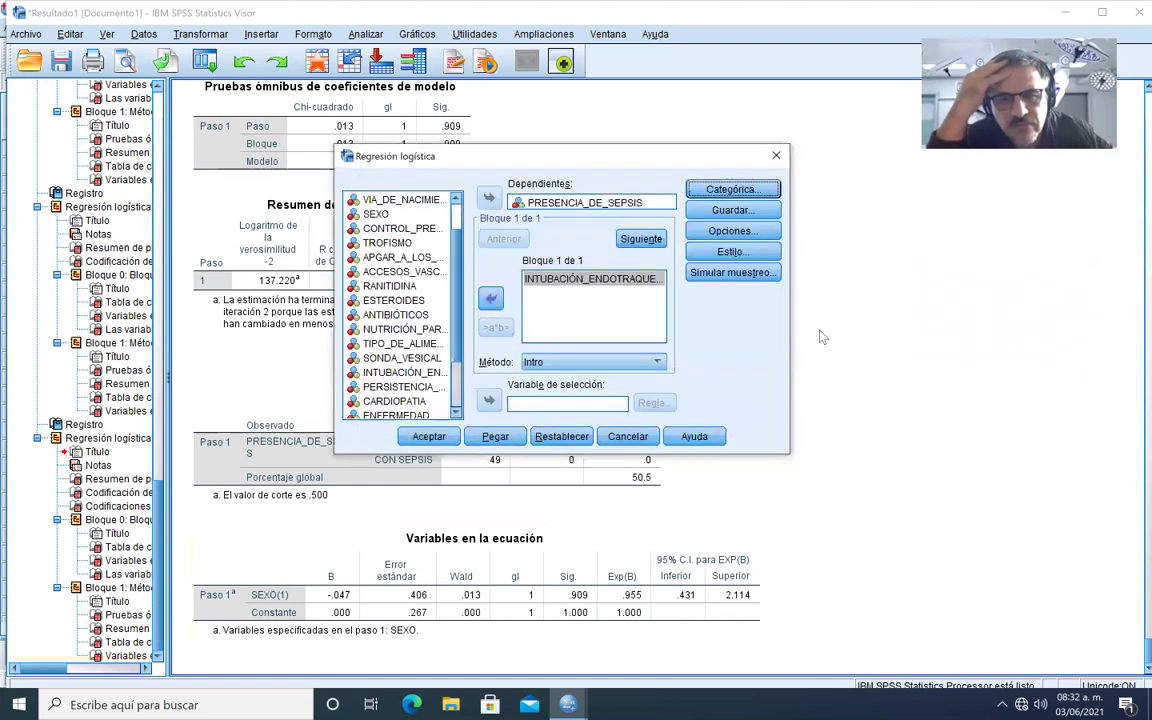
- Check that the options include the 95% CI for exp(B), run the logistic regression, and examine the equation variables table
{"action": "left_click", "coordinate": [746, 233]}
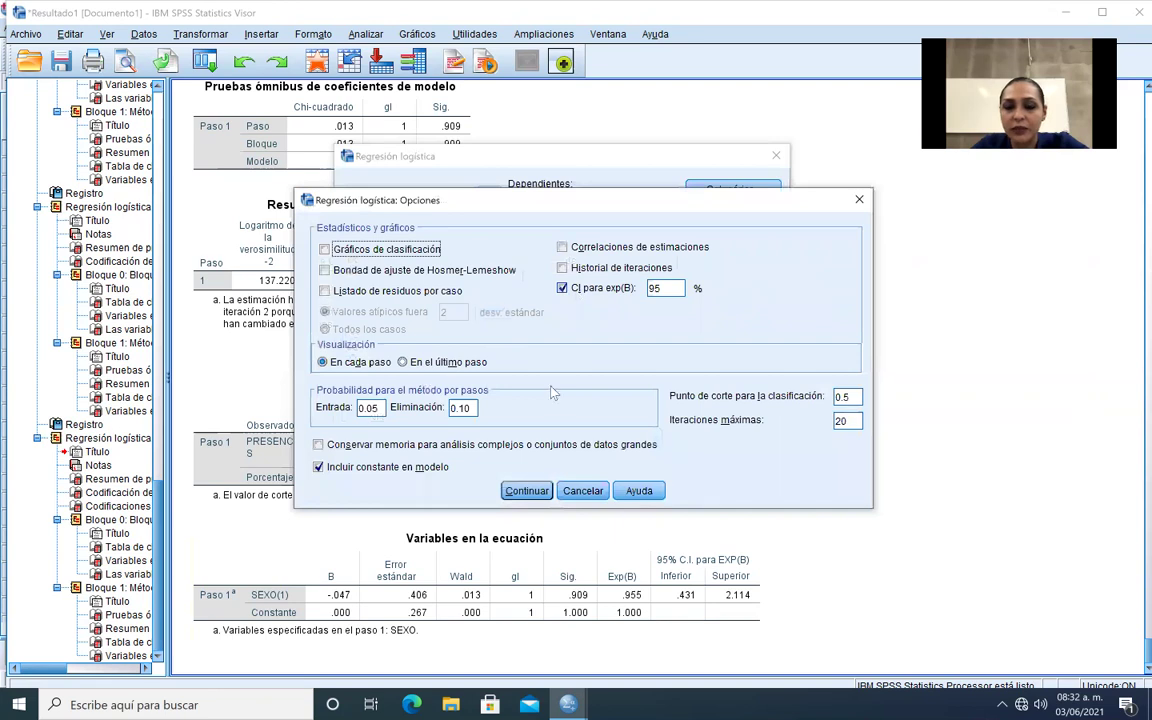
{"action": "left_click", "coordinate": [526, 490]}
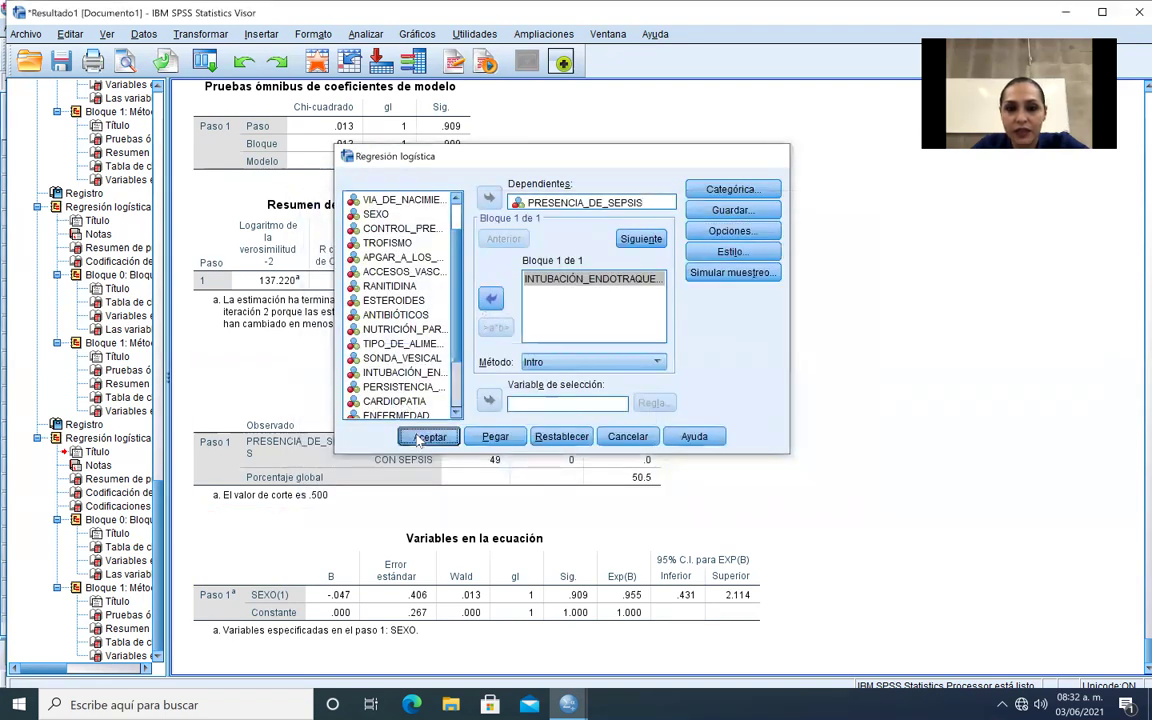
{"action": "left_click", "coordinate": [422, 438]}
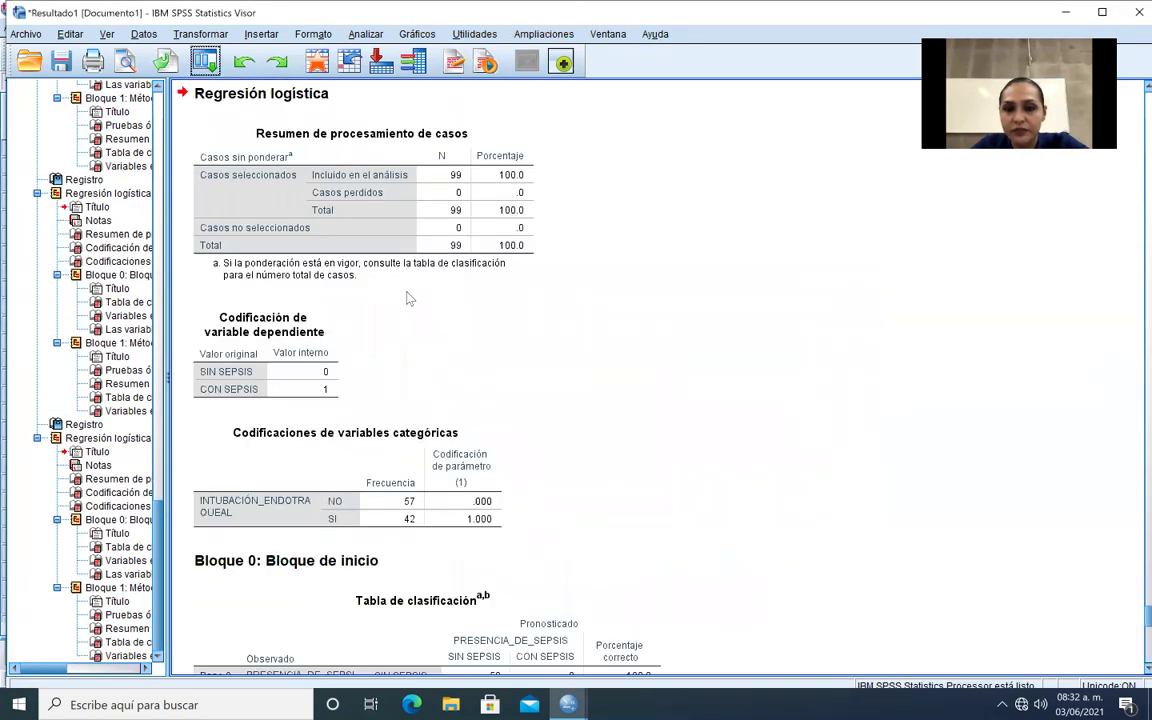
{"action": "scroll", "coordinate": [408, 298], "scroll_direction": "down", "scroll_amount": 15}
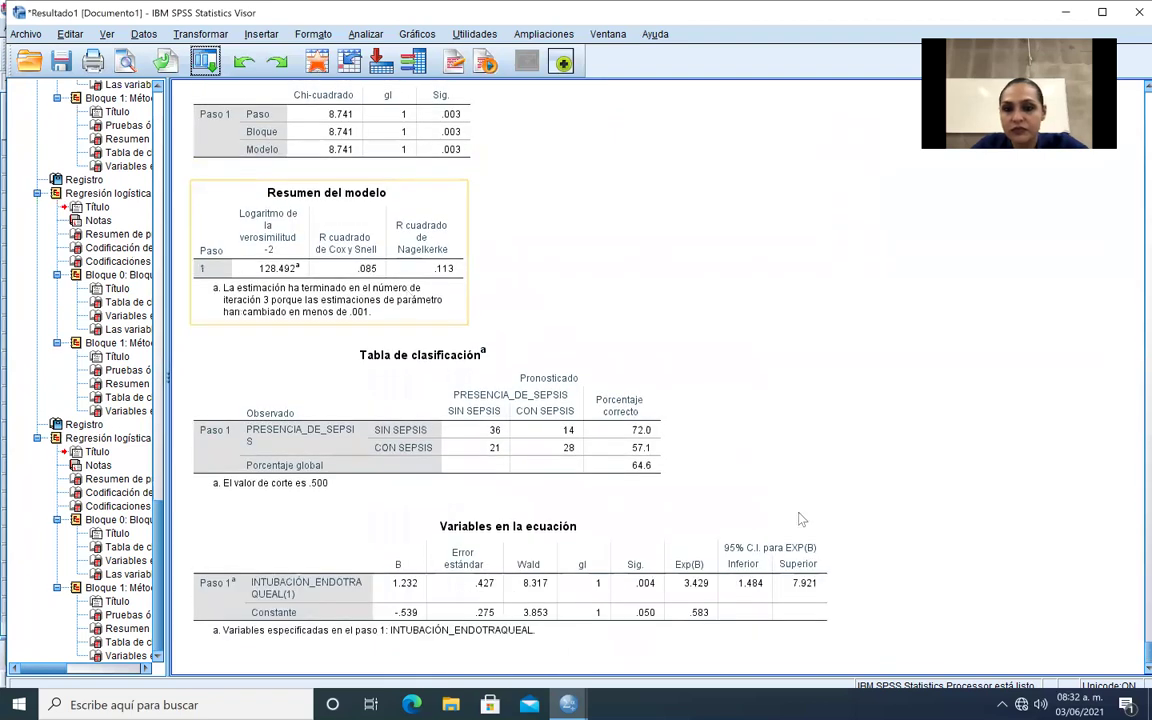
{"action": "left_click", "coordinate": [806, 556]}
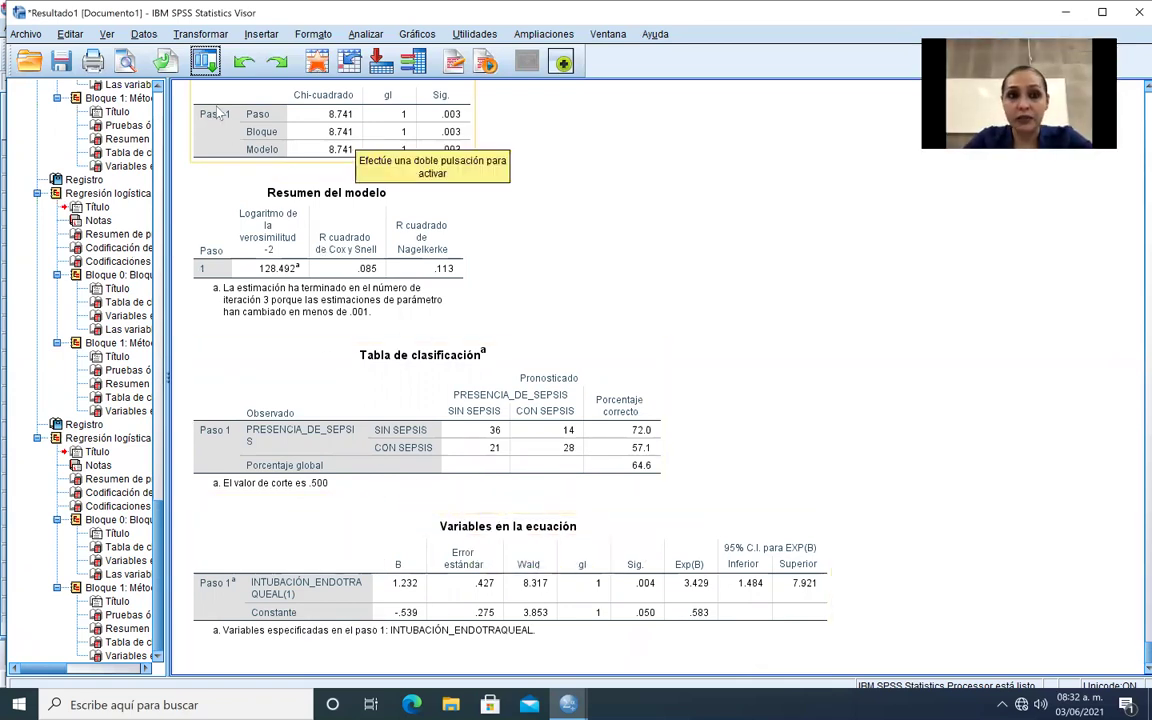
- Reopen the logistic regression setup, replace the covariate with PESO_AL_NACER_CODIFICADA, and define it as categorical
{"action": "left_click", "coordinate": [205, 62]}
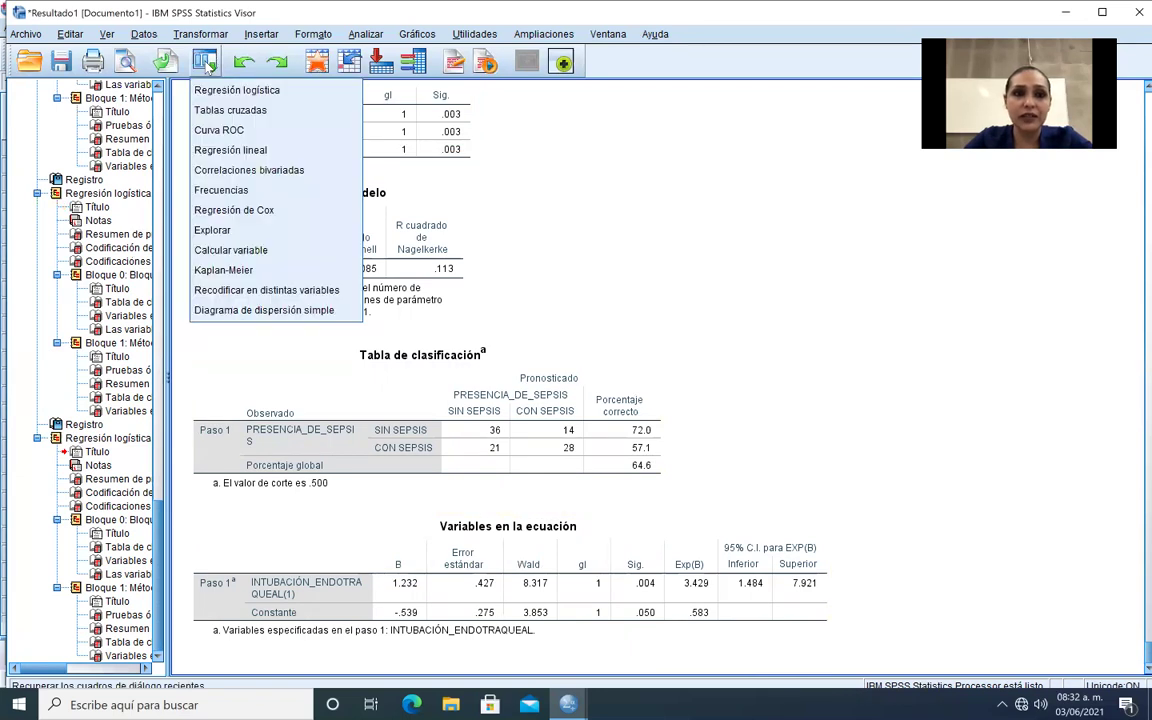
{"action": "left_click", "coordinate": [231, 87]}
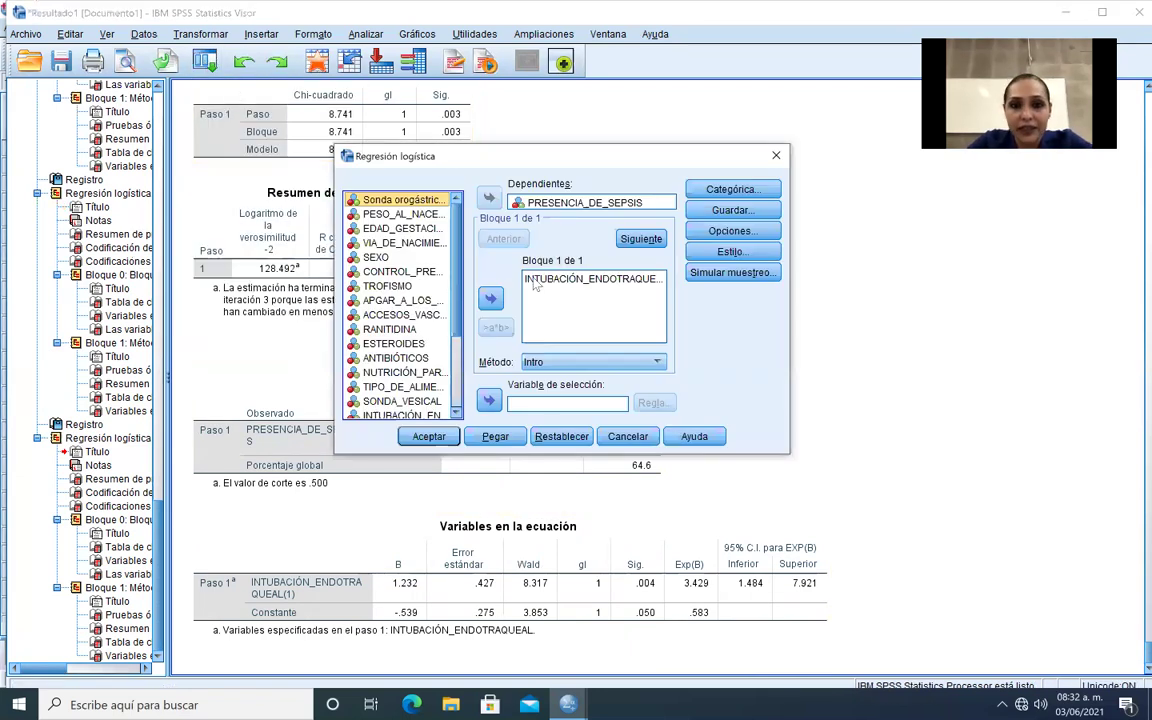
{"action": "left_click", "coordinate": [565, 280]}
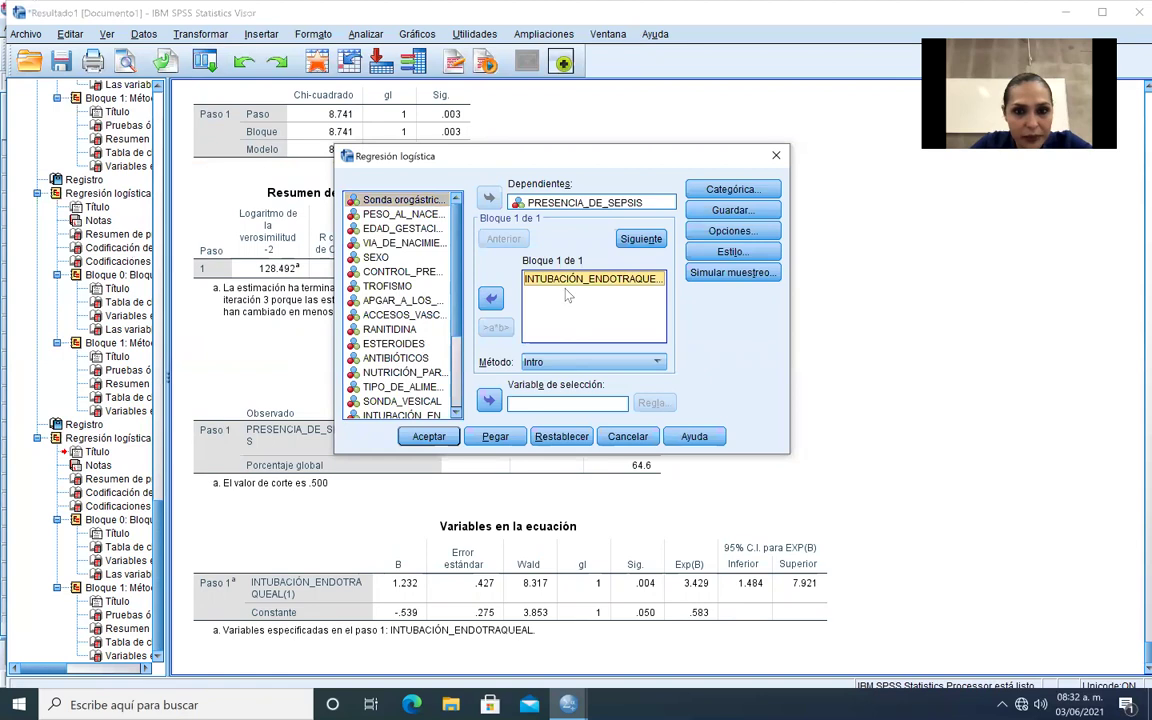
{"action": "left_click", "coordinate": [491, 298]}
{"action": "left_click", "coordinate": [400, 211]}
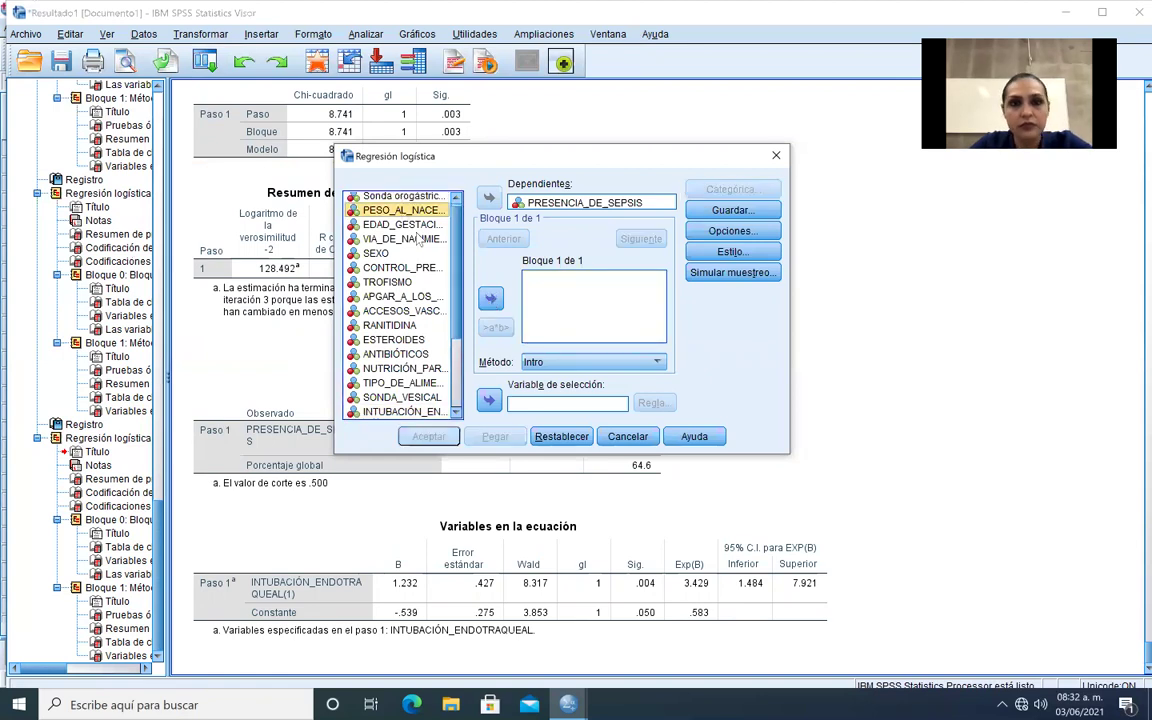
{"action": "left_click", "coordinate": [491, 298]}
{"action": "left_click", "coordinate": [712, 190]}
{"action": "left_click", "coordinate": [506, 285]}
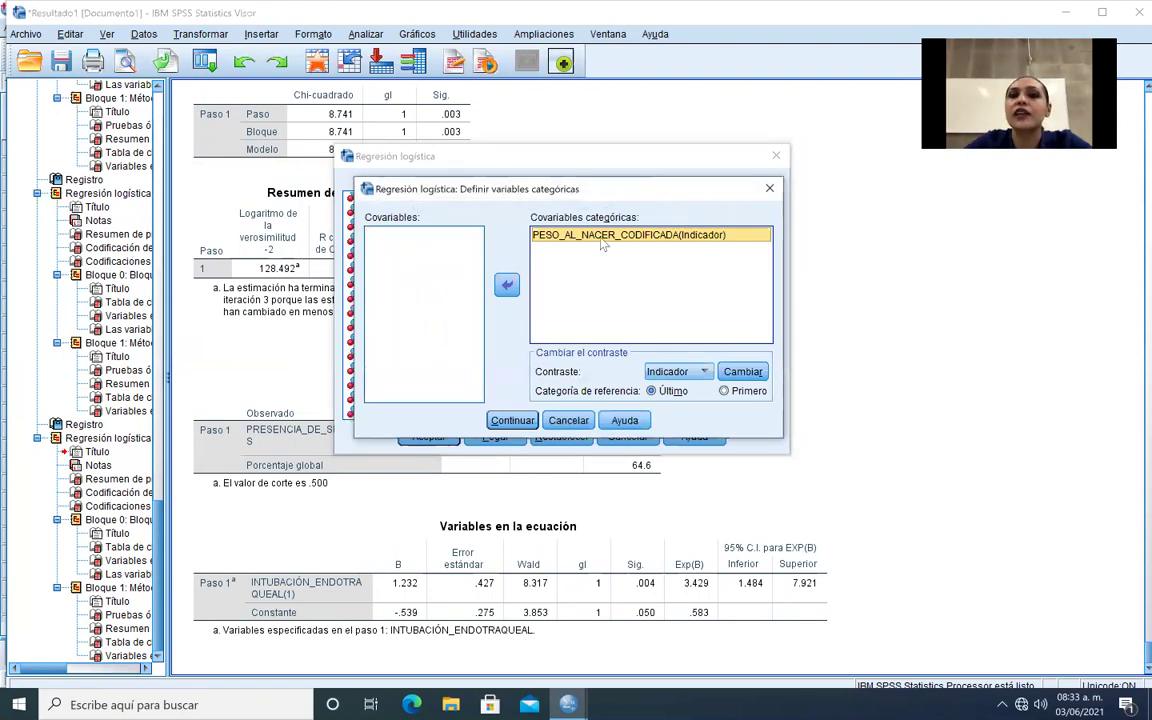
- Check the value labels of PESO_AL_NACER_CODIFICADA in its variable information, and close it
{"action": "right_click", "coordinate": [603, 245]}
{"action": "left_click", "coordinate": [617, 252]}
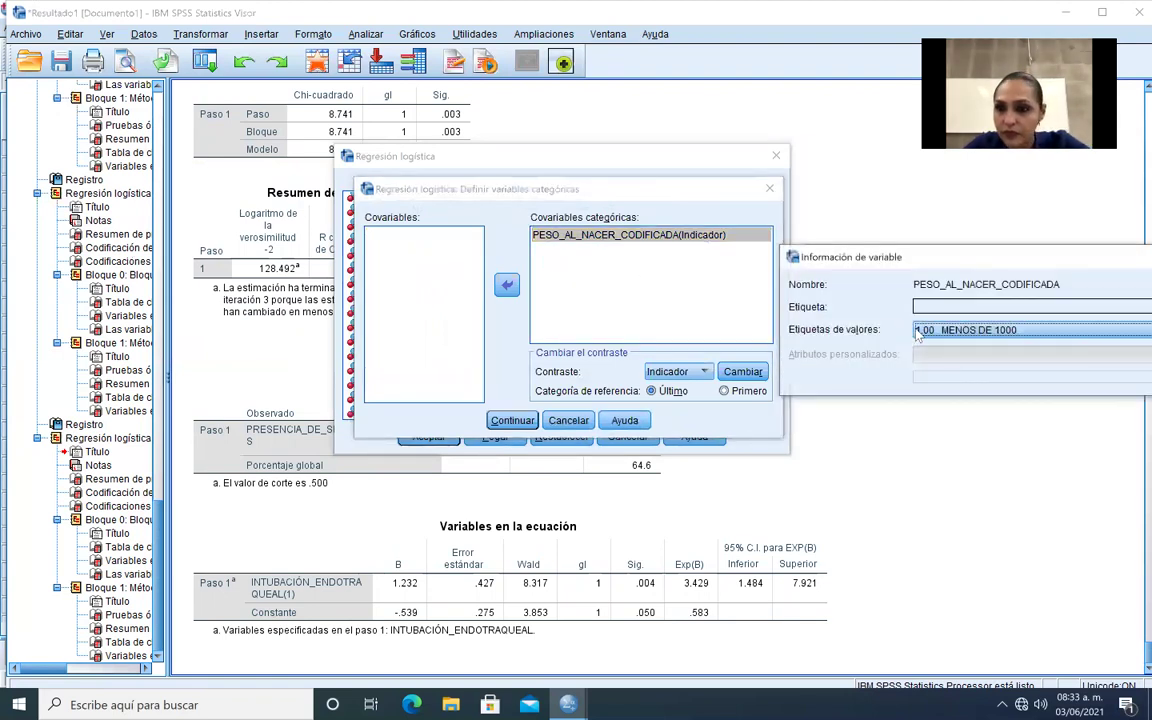
{"action": "left_click", "coordinate": [952, 335]}
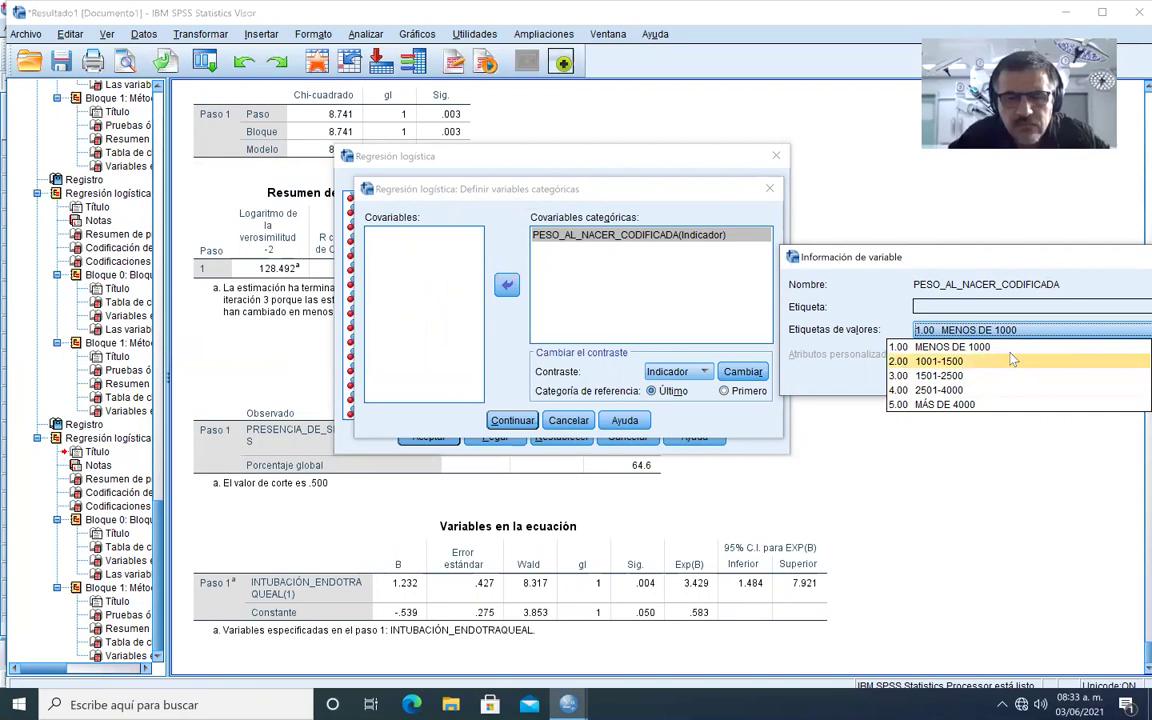
{"action": "left_click_drag", "start_coordinate": [1053, 257], "coordinate": [932, 236]}
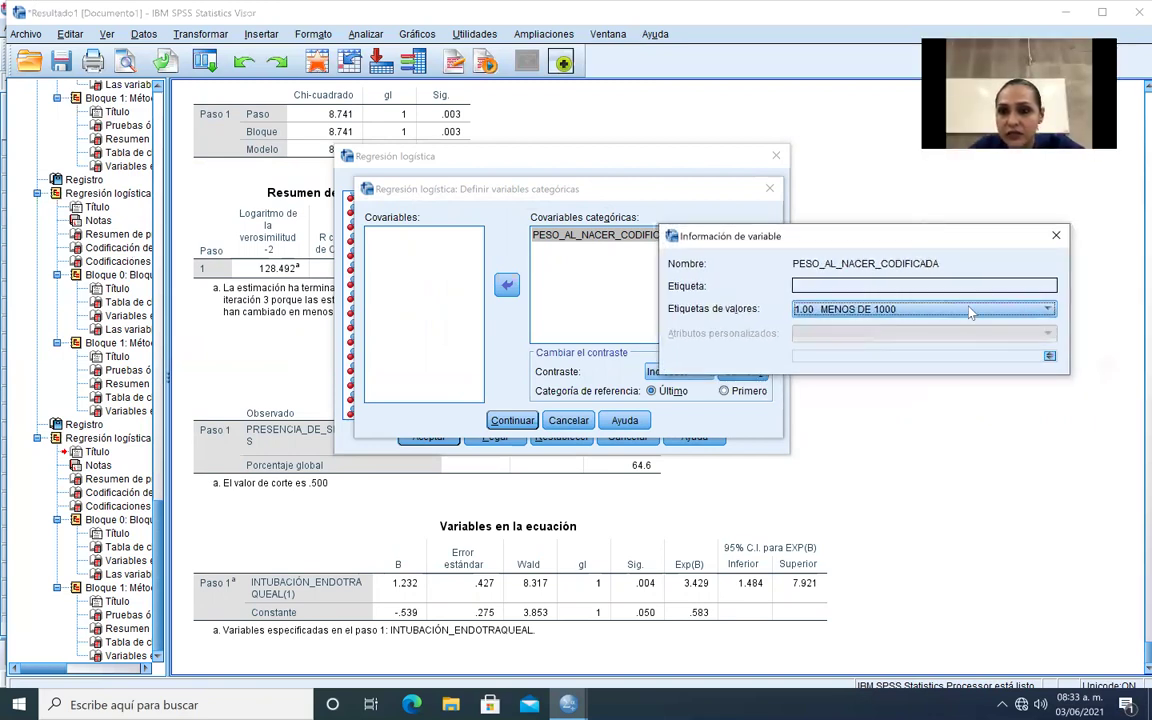
{"action": "left_click", "coordinate": [968, 312]}
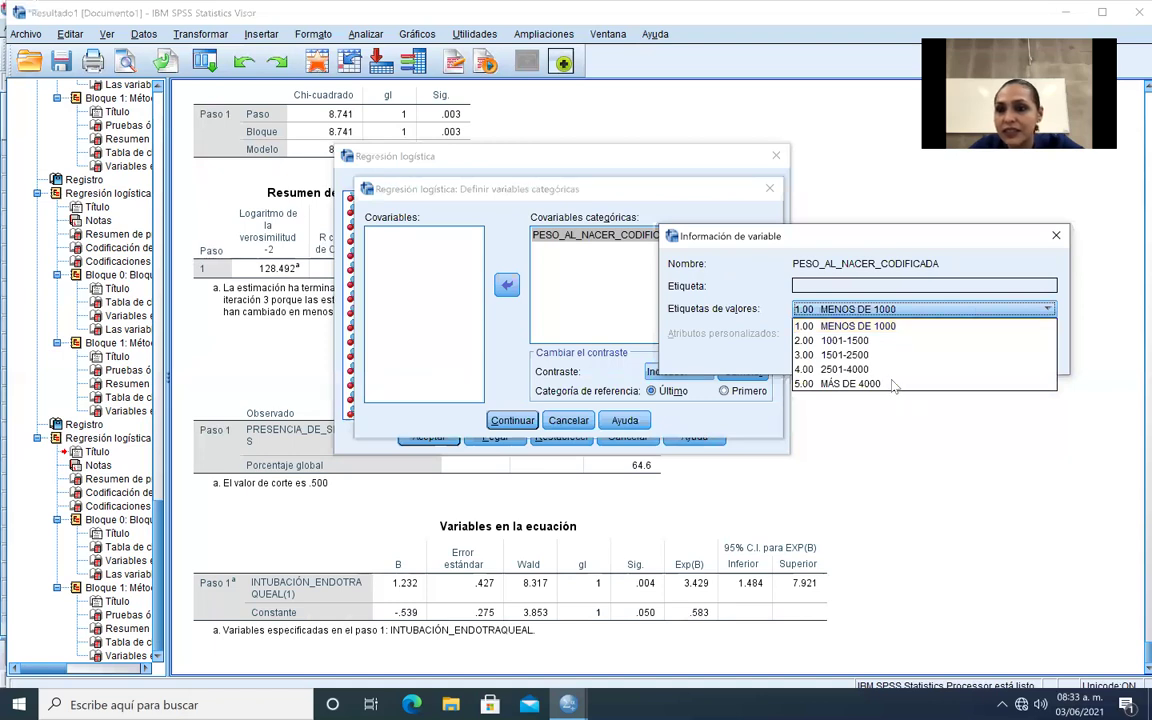
{"action": "left_click", "coordinate": [958, 212]}
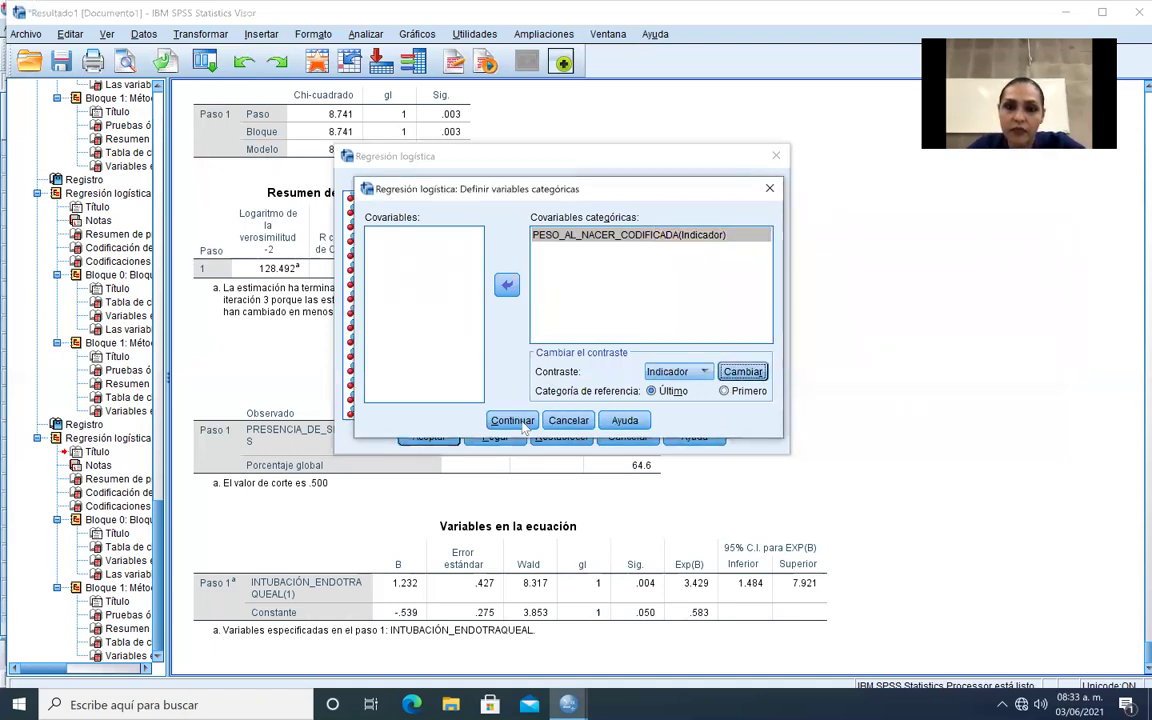
- Apply the indicator contrast with the last category as reference for PESO_AL_NACER_CODIFICADA, and run the logistic regression
{"action": "left_click", "coordinate": [510, 420]}
{"action": "left_click", "coordinate": [445, 435]}
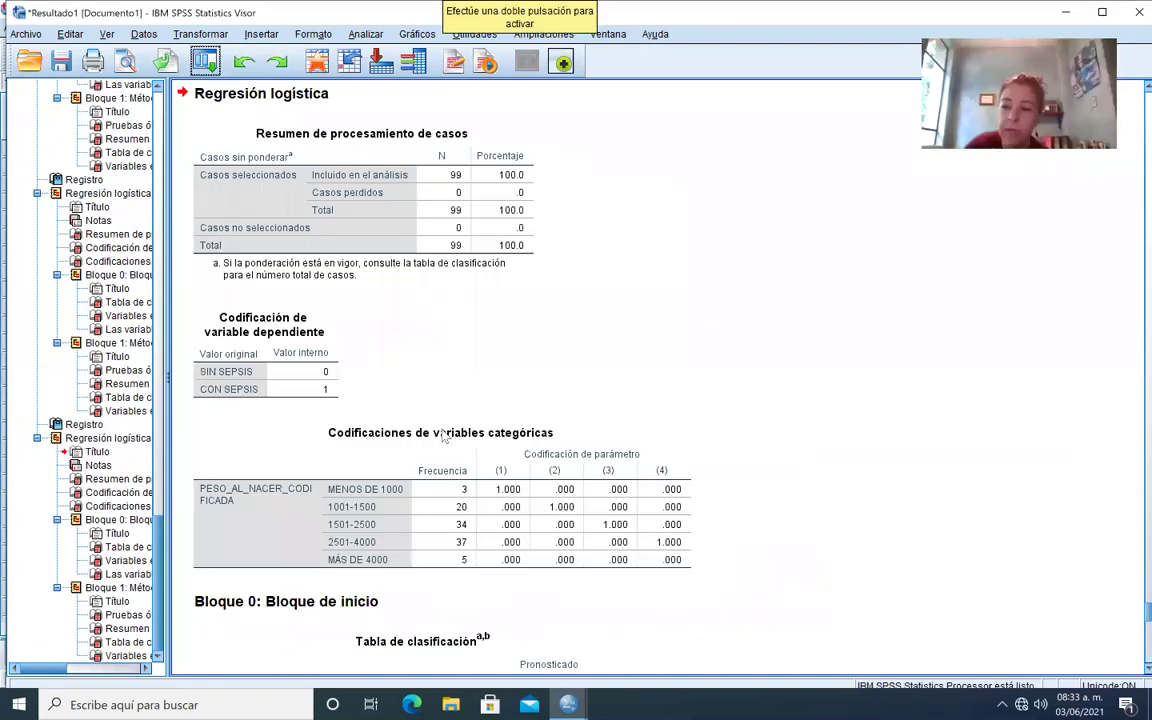
{"action": "scroll", "coordinate": [445, 432], "scroll_direction": "down", "scroll_amount": 10}
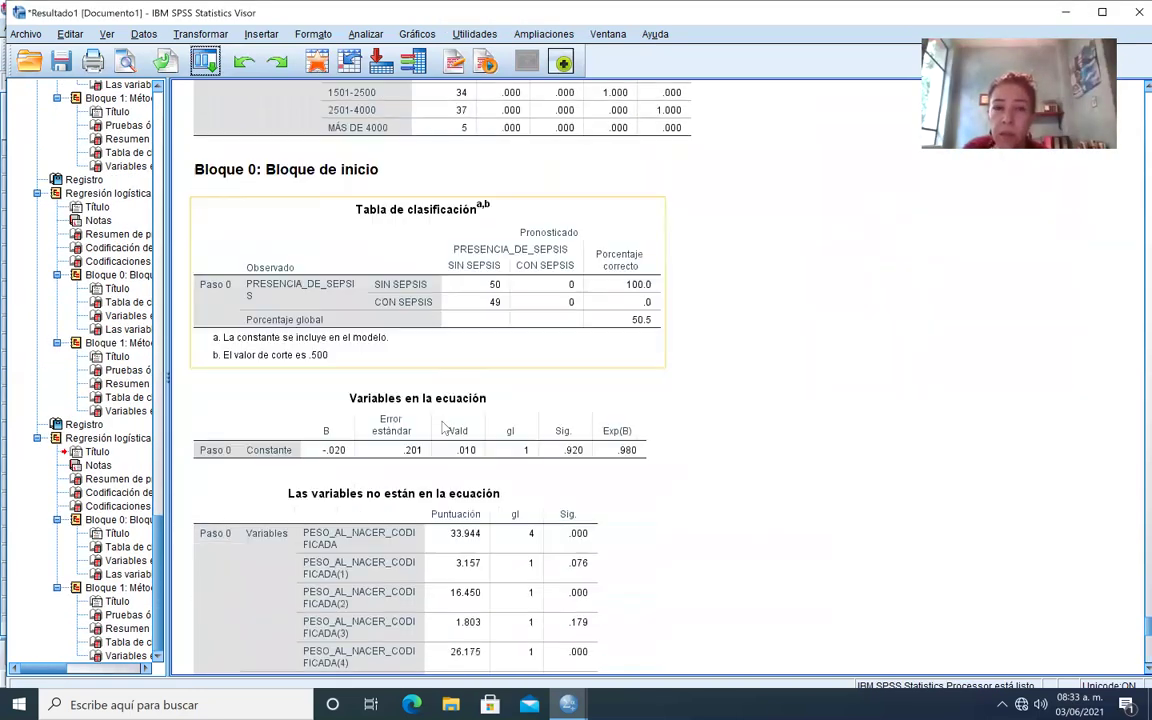
- Examine the Block 1 equation variables table of the PESO_AL_NACER_CODIFICADA regression, including significance, Exp(B) and its 95% confidence interval
{"action": "left_click", "coordinate": [445, 428]}
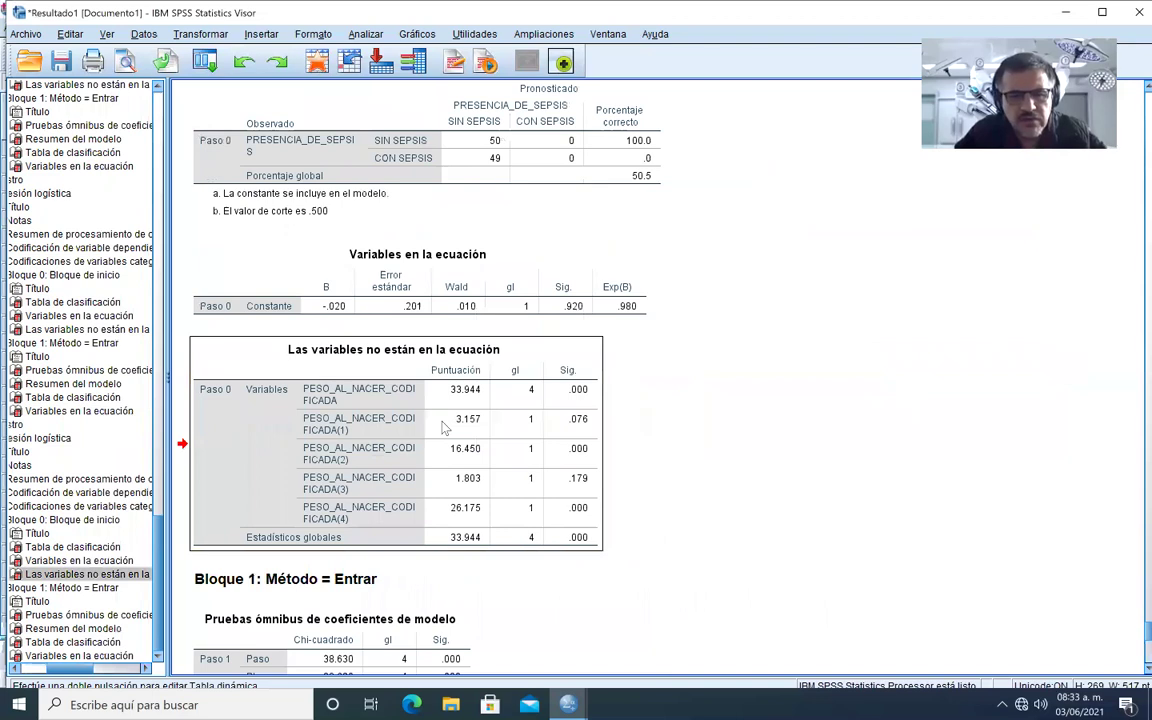
{"action": "scroll", "coordinate": [445, 428], "scroll_direction": "down", "scroll_amount": 10}
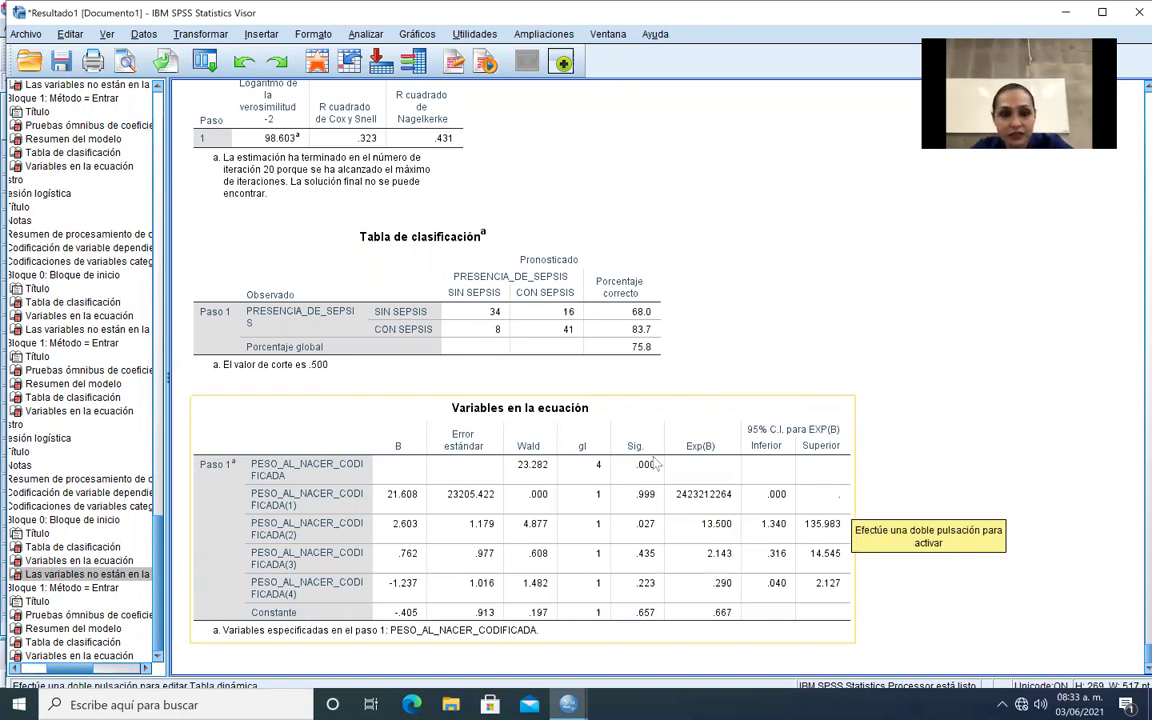
{"action": "left_click", "coordinate": [816, 495]}
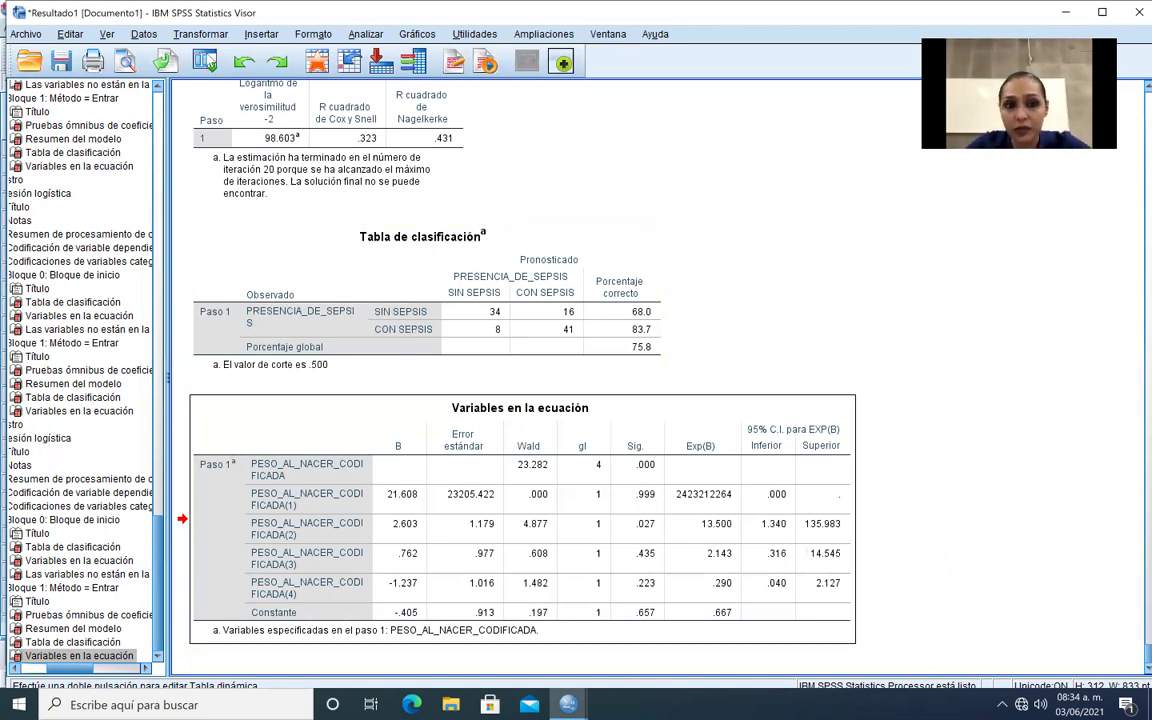
- Reopen the logistic regression setup, replace the PESO_AL_NACER_CODIFICADA covariate with ANTIBIÓTICOS, and run the regression
{"action": "left_click", "coordinate": [205, 63]}
{"action": "left_click", "coordinate": [236, 90]}
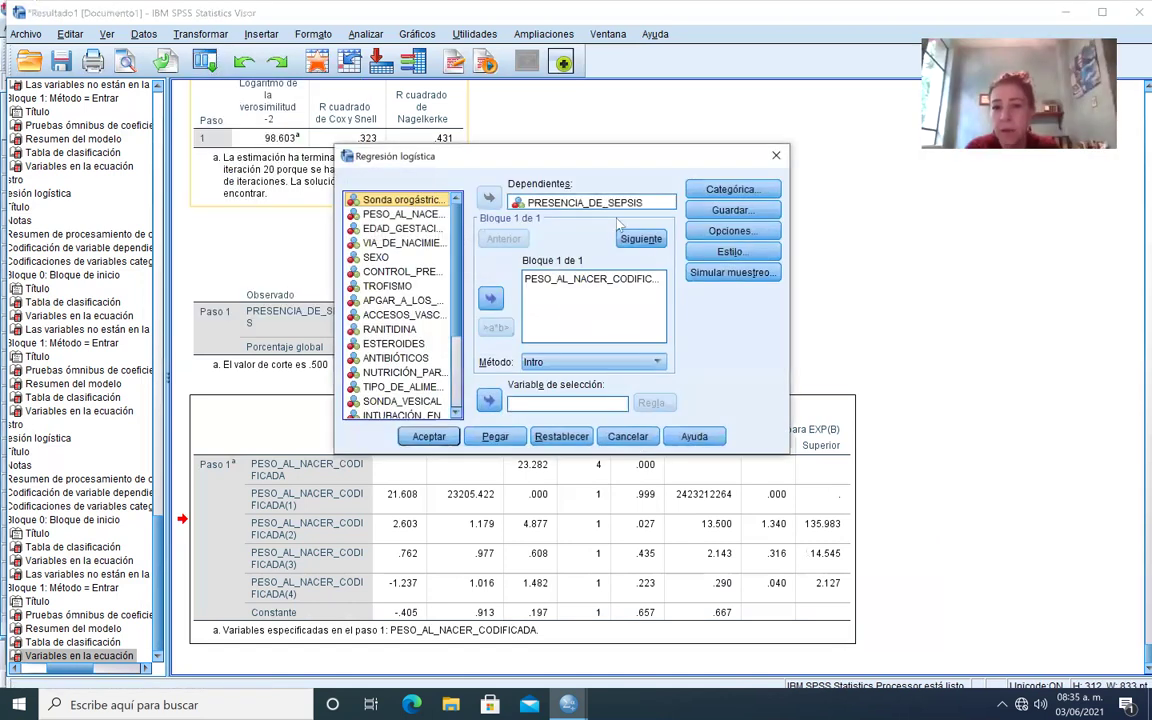
{"action": "left_click", "coordinate": [595, 279]}
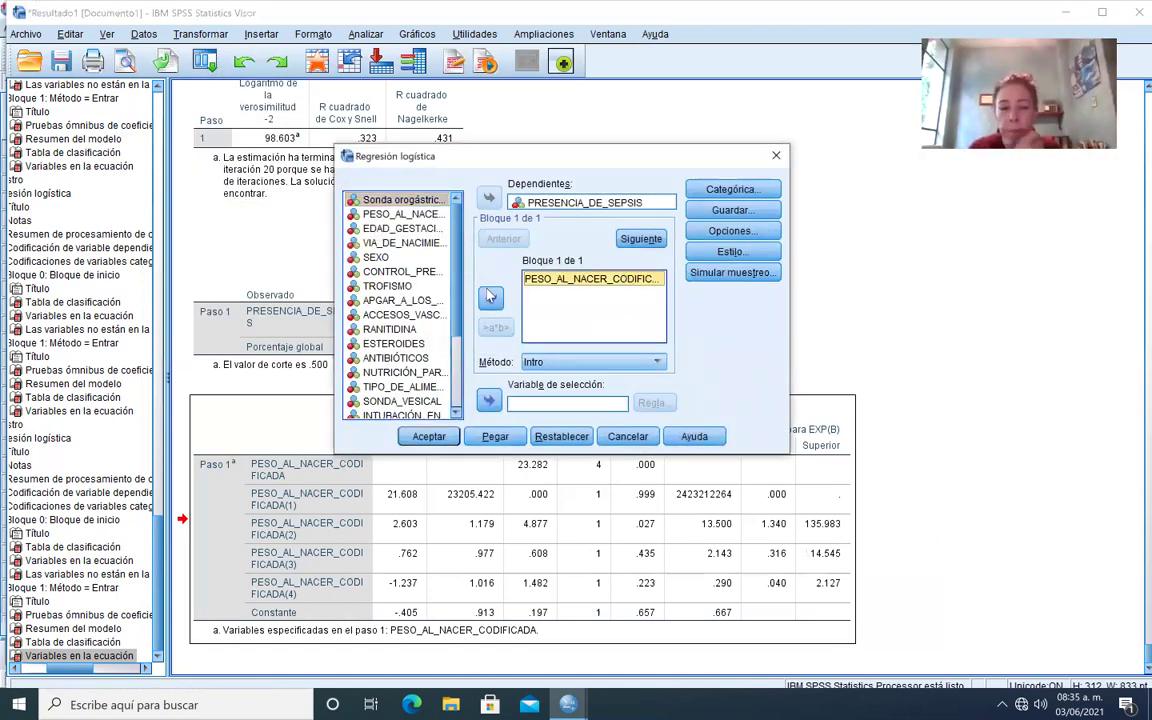
{"action": "left_click", "coordinate": [489, 300]}
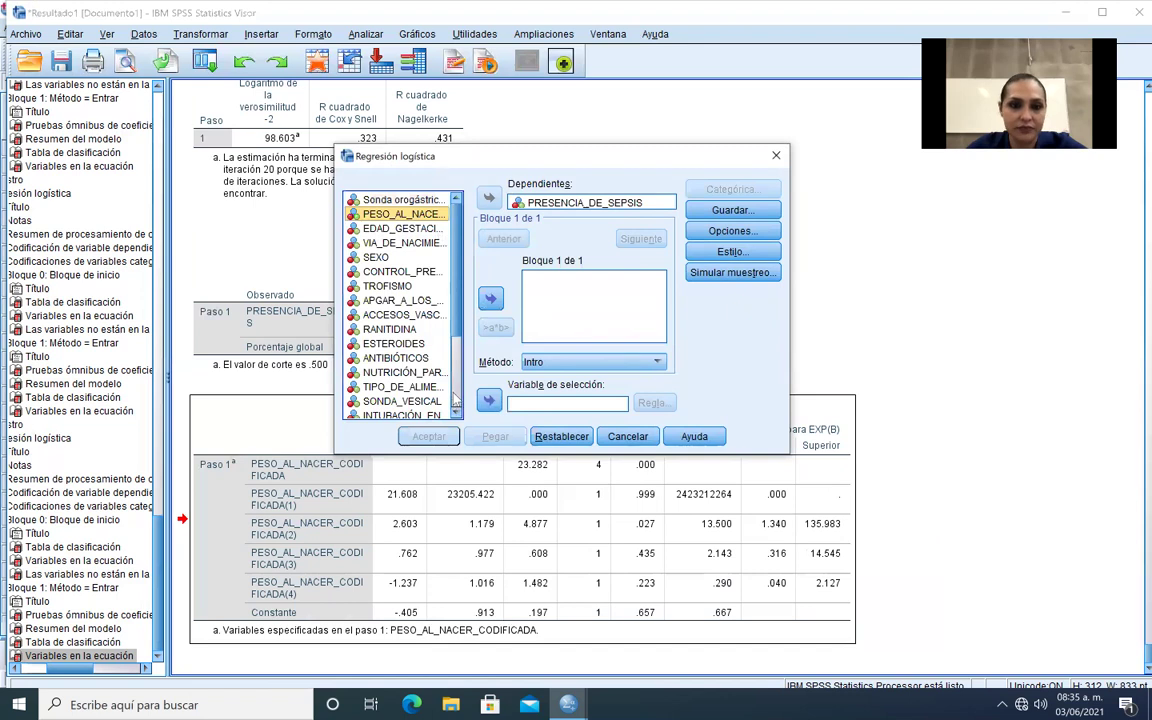
{"action": "scroll", "coordinate": [455, 405], "scroll_direction": "down", "scroll_amount": 3}
{"action": "scroll", "coordinate": [449, 226], "scroll_direction": "up", "scroll_amount": 3}
{"action": "left_click", "coordinate": [445, 228]}
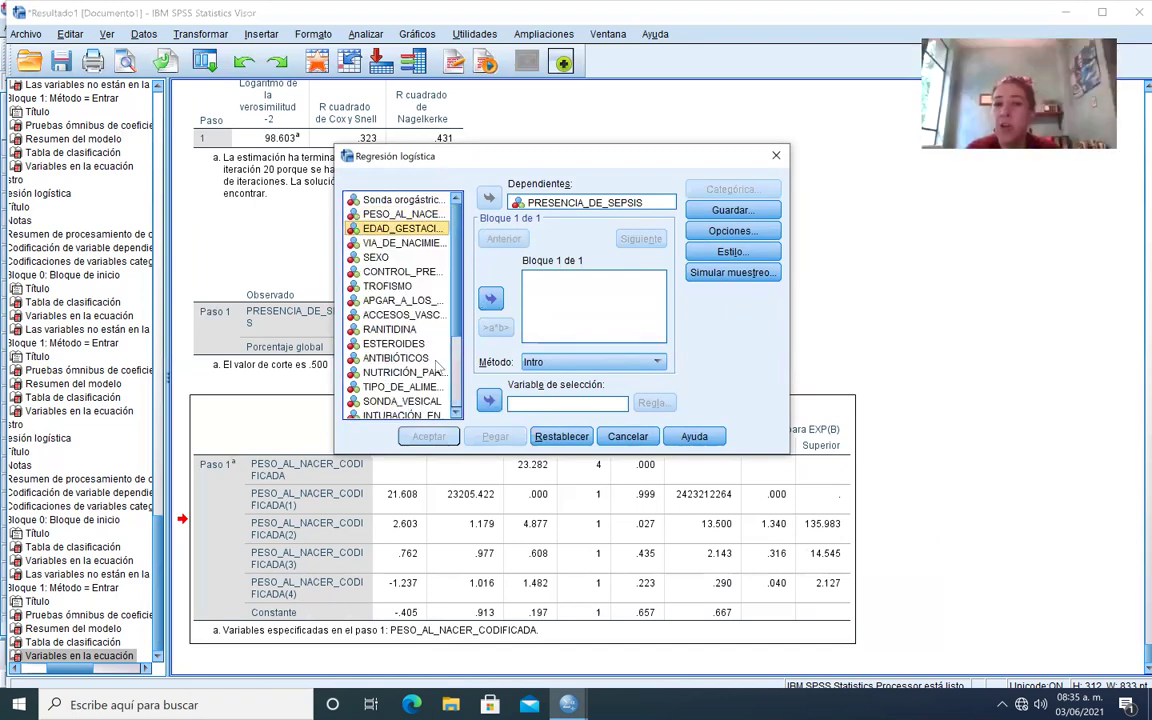
{"action": "left_click", "coordinate": [425, 344]}
{"action": "left_click", "coordinate": [426, 359]}
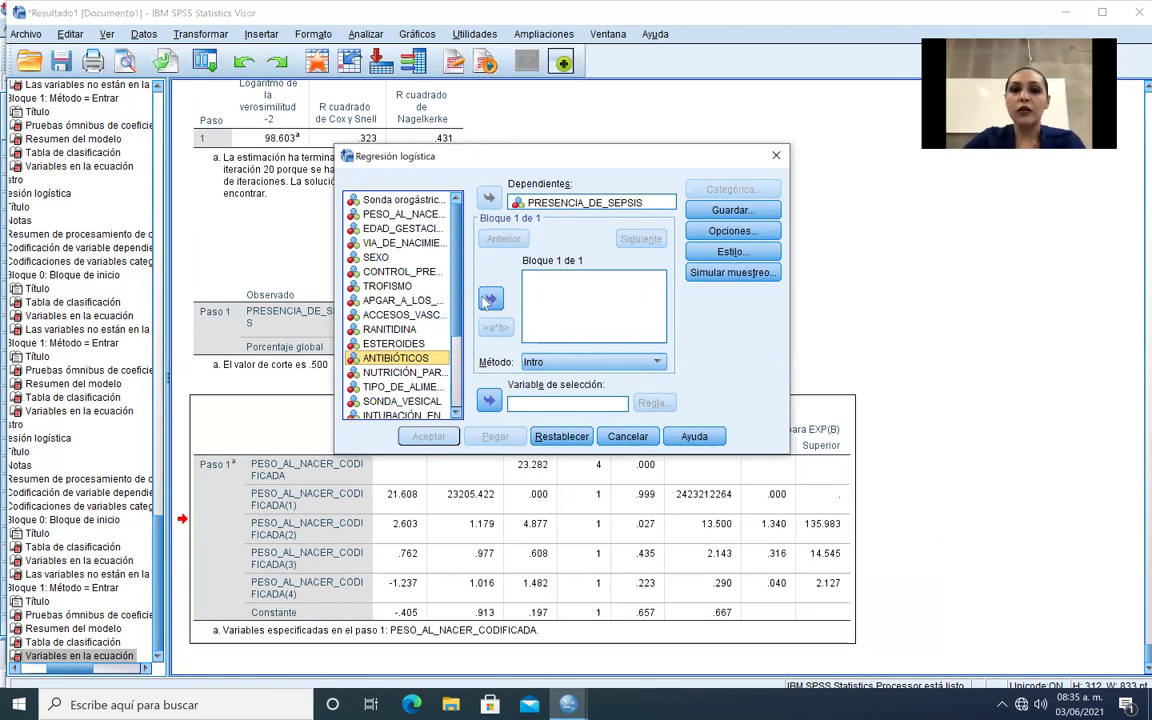
{"action": "double_click", "coordinate": [395, 358]}
{"action": "left_click", "coordinate": [412, 434]}
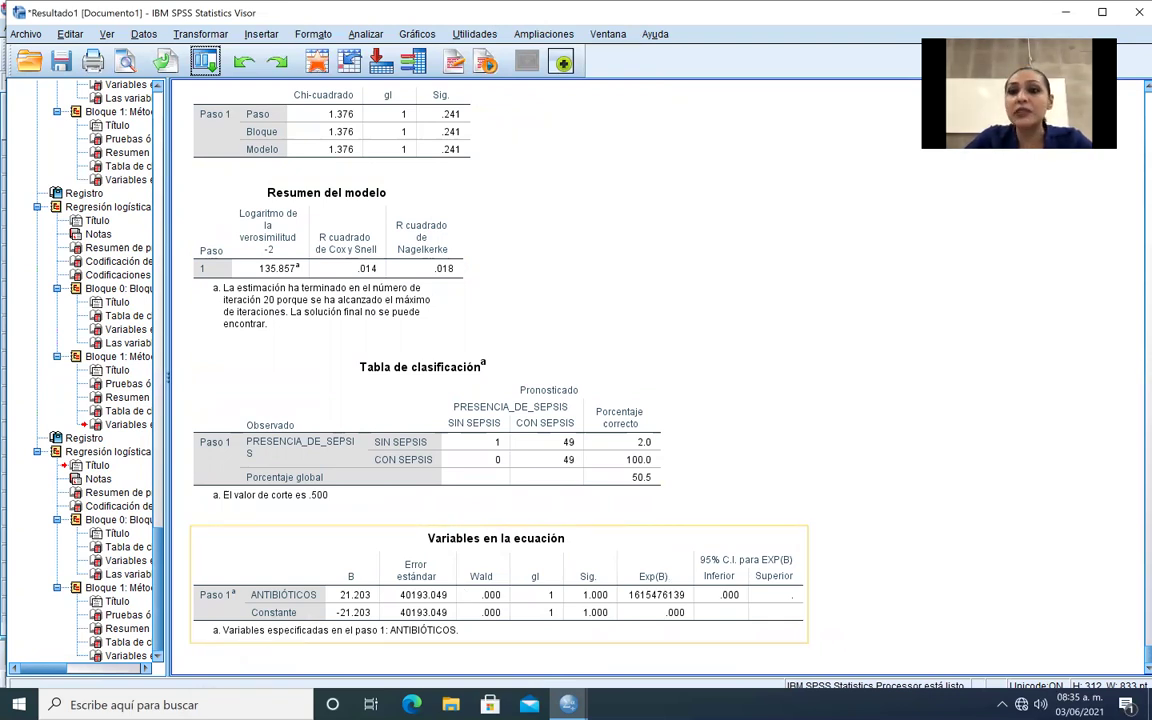
- Examine the ANTIBIÓTICOS regression output and review the equation variables table of the preceding PESO_AL_NACER_CODIFICADA regression
{"action": "mouse_move", "coordinate": [219, 692]}
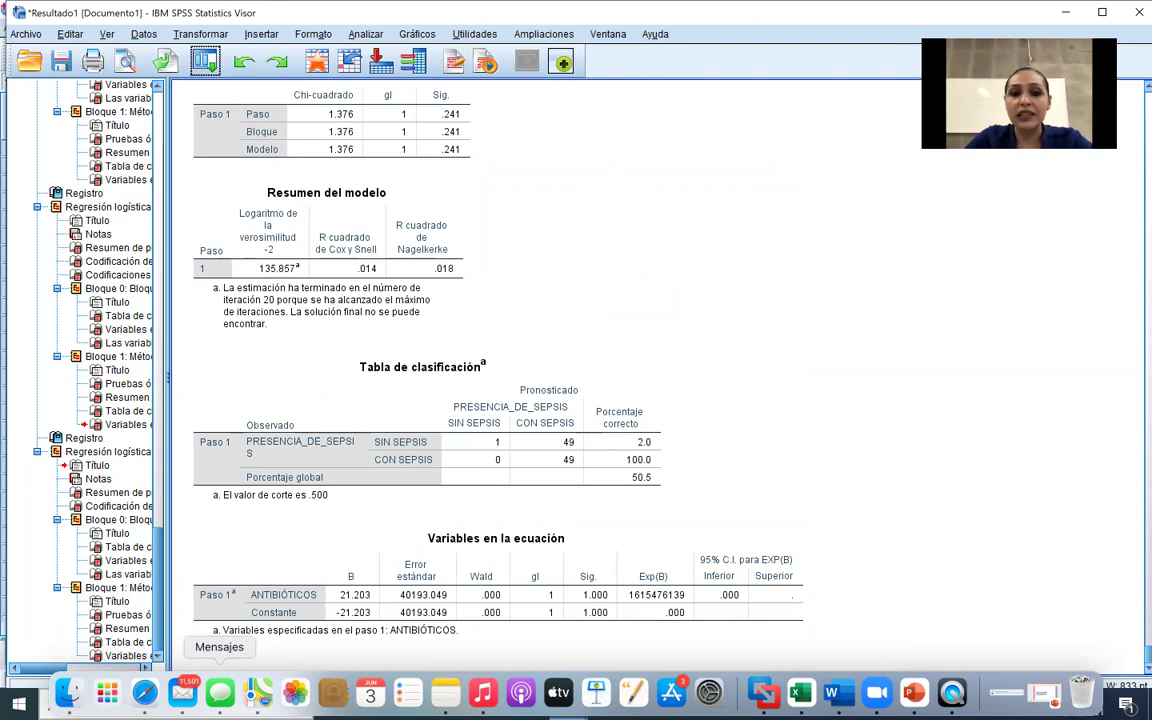
{"action": "left_click", "coordinate": [585, 627]}
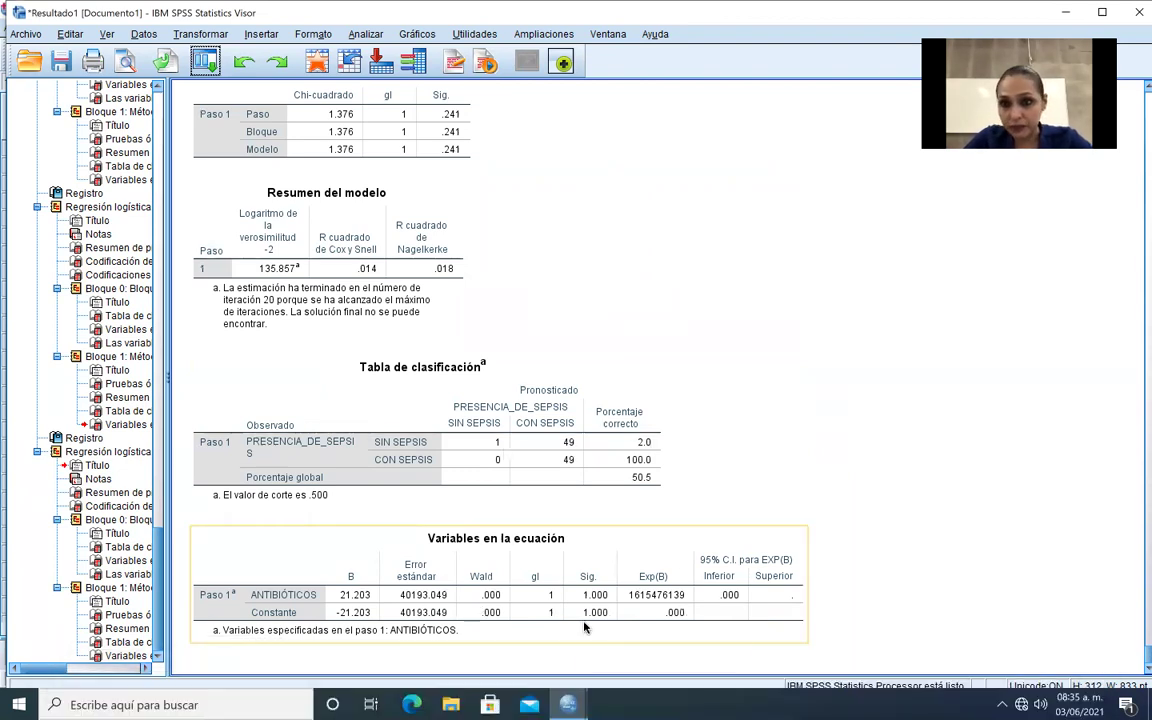
{"action": "scroll", "coordinate": [585, 627], "scroll_direction": "up", "scroll_amount": 20}
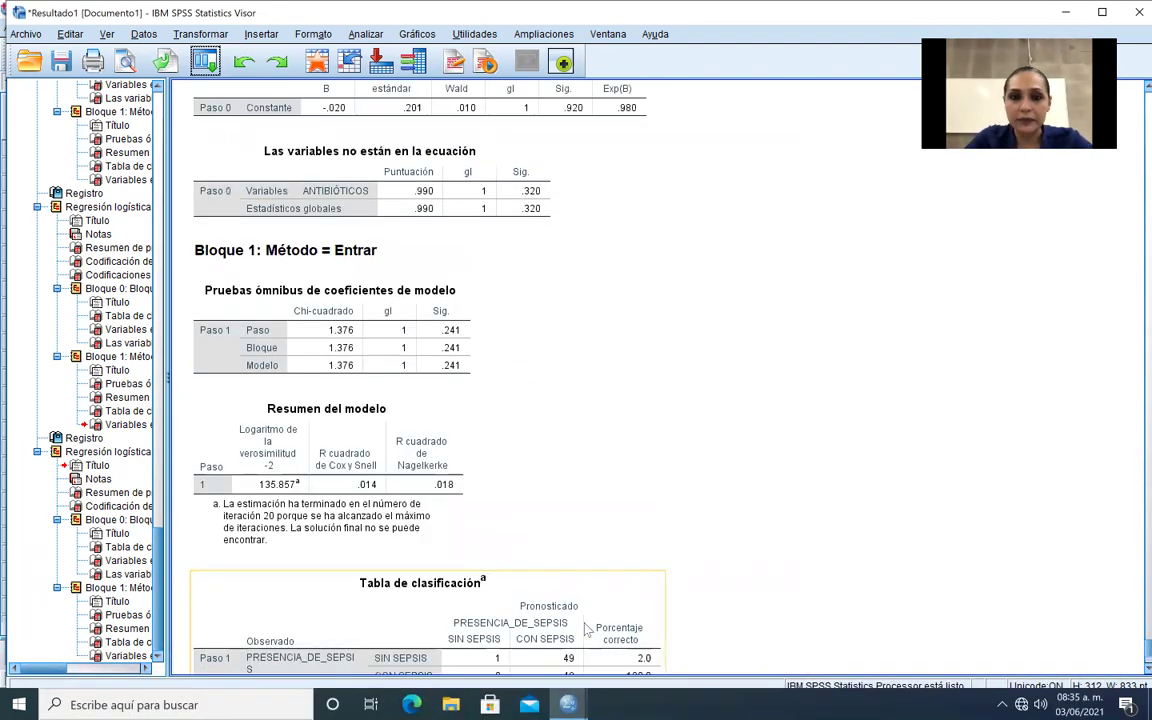
{"action": "scroll", "coordinate": [585, 627], "scroll_direction": "up", "scroll_amount": 3}
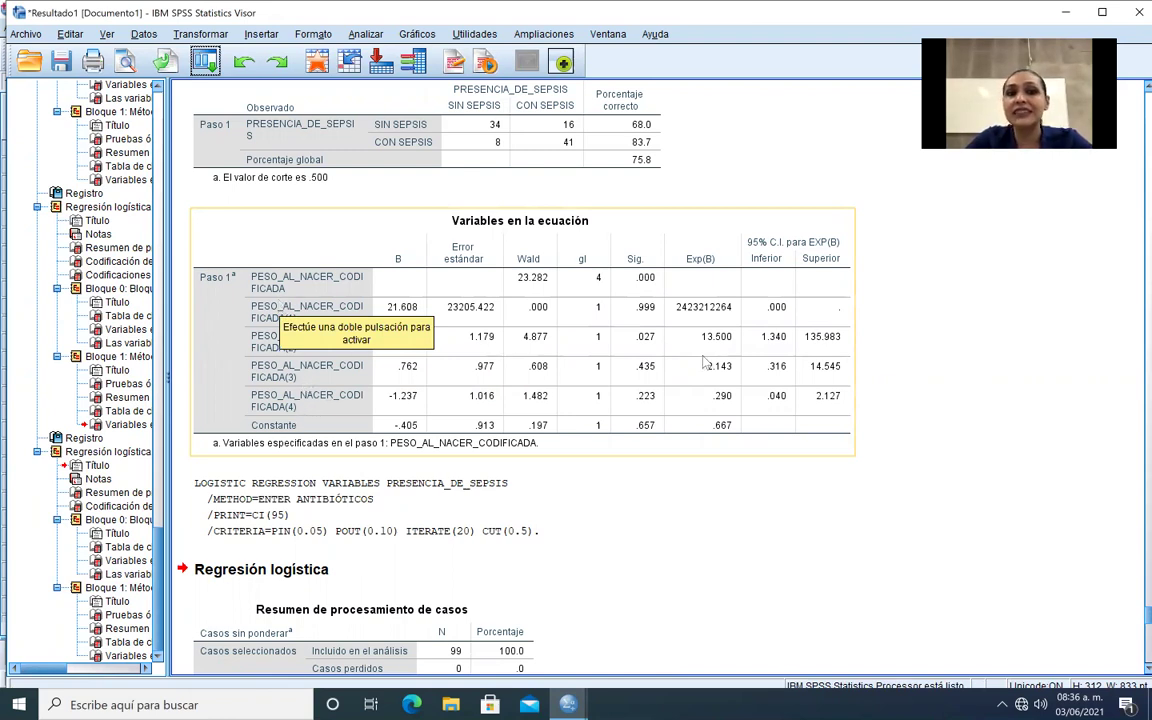
{"action": "left_click", "coordinate": [828, 472]}
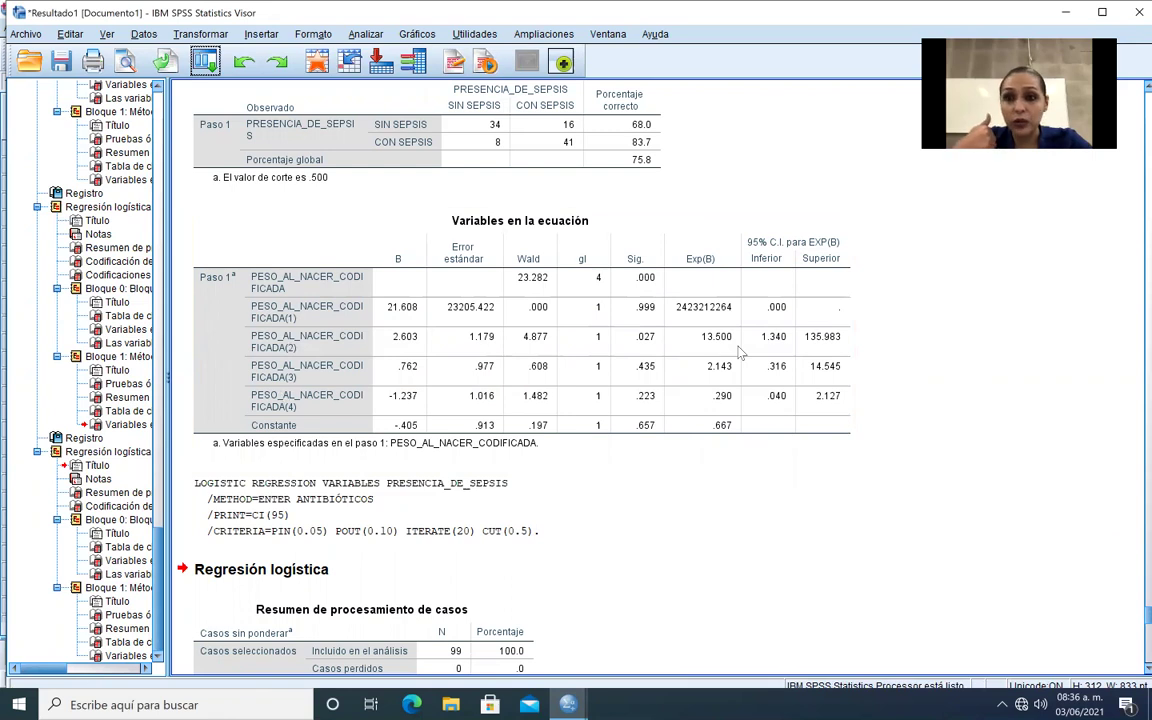
{"action": "left_click", "coordinate": [405, 450]}
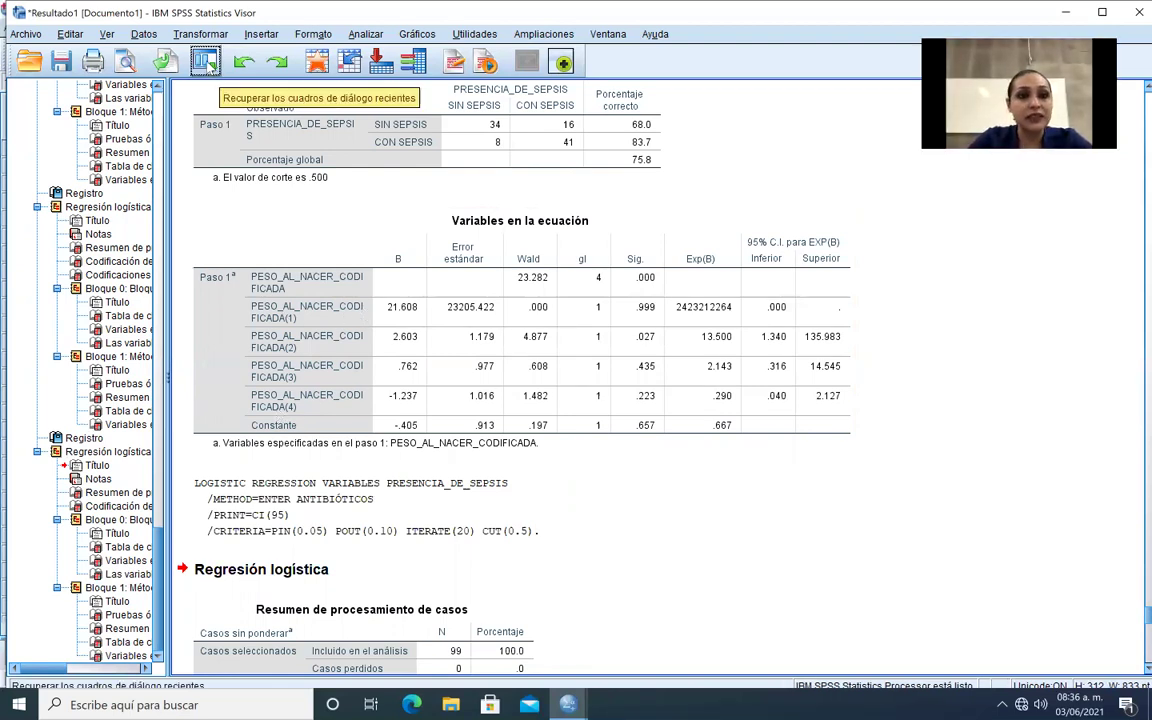
- Reopen the logistic regression setup, add ACCESOS_VASCULARES as a covariate alongside ANTIBIÓTICOS, and define it as categorical
{"action": "left_click", "coordinate": [204, 62]}
{"action": "left_click", "coordinate": [237, 92]}
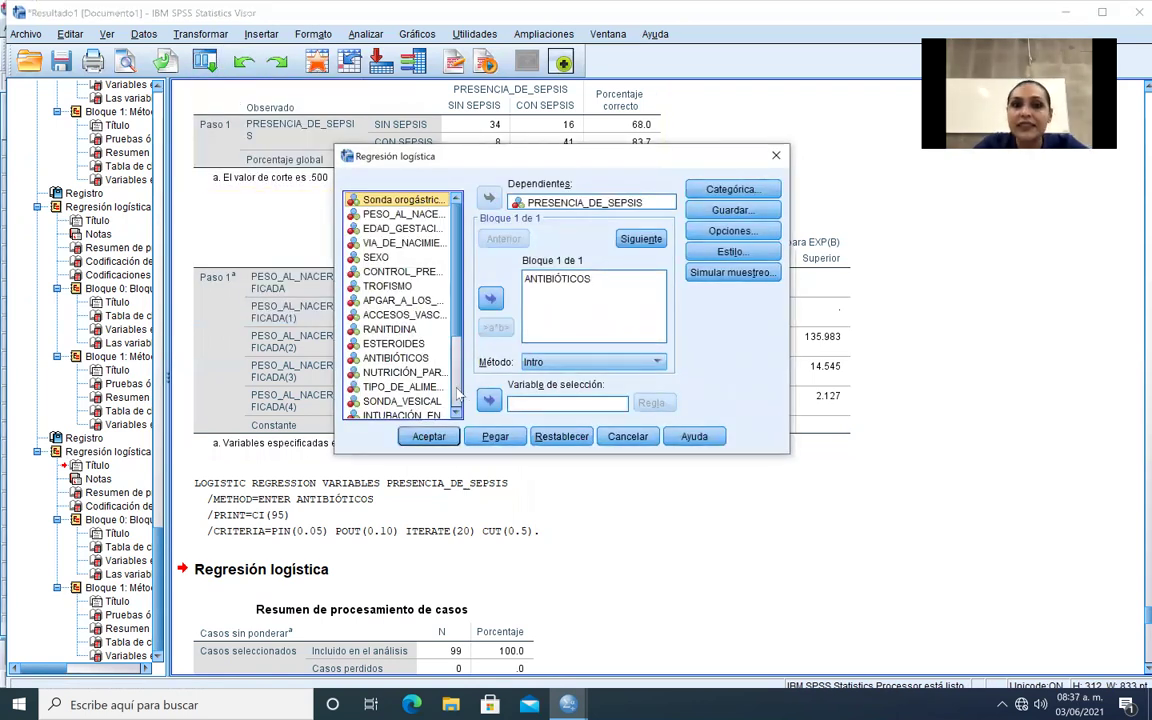
{"action": "scroll", "coordinate": [458, 393], "scroll_direction": "down", "scroll_amount": 3}
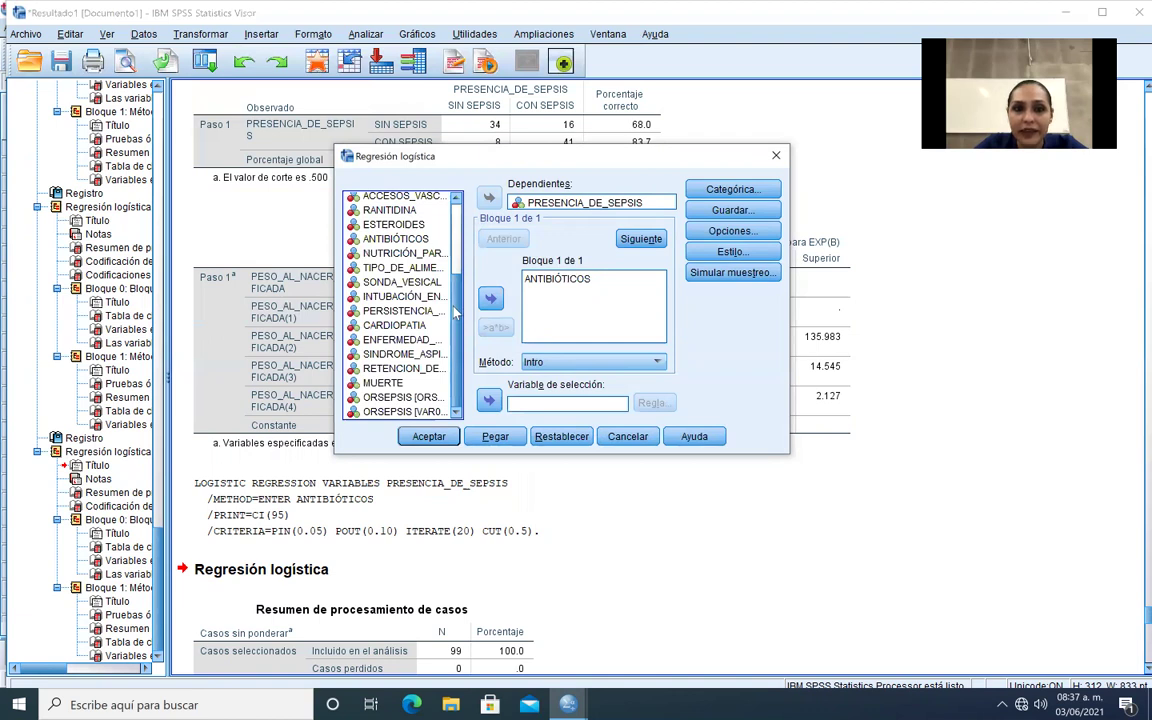
{"action": "scroll", "coordinate": [411, 281], "scroll_direction": "up", "scroll_amount": 3}
{"action": "left_click", "coordinate": [425, 316]}
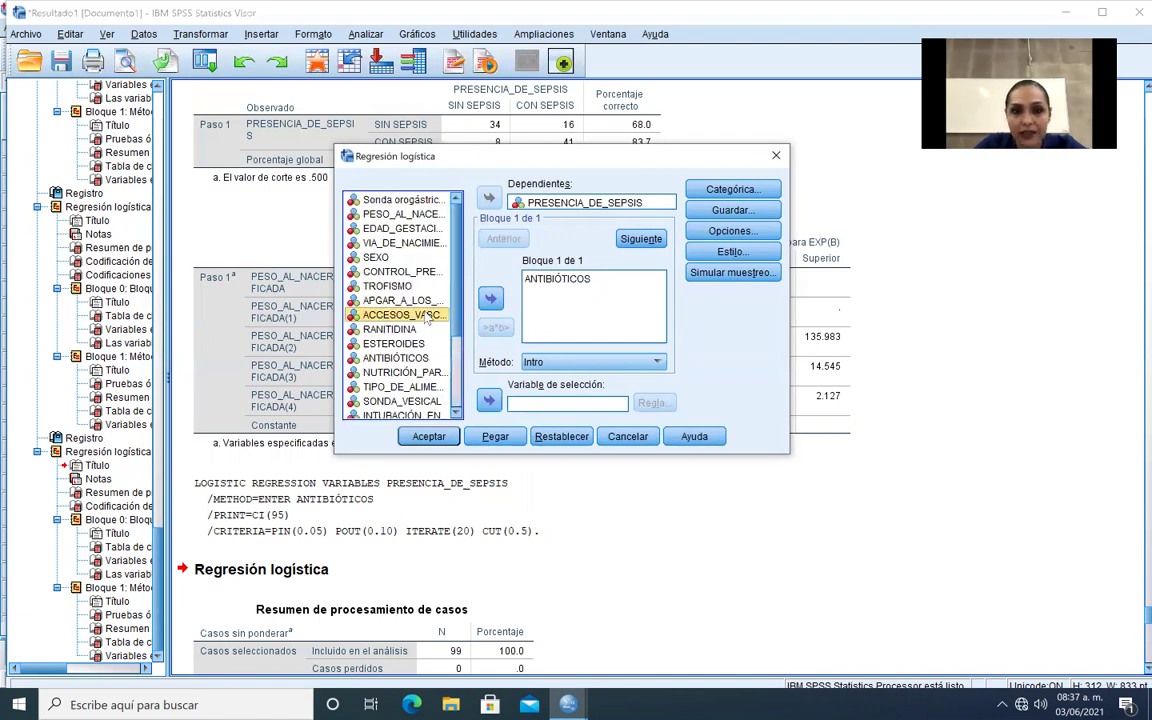
{"action": "left_click", "coordinate": [490, 298]}
{"action": "left_click", "coordinate": [701, 190]}
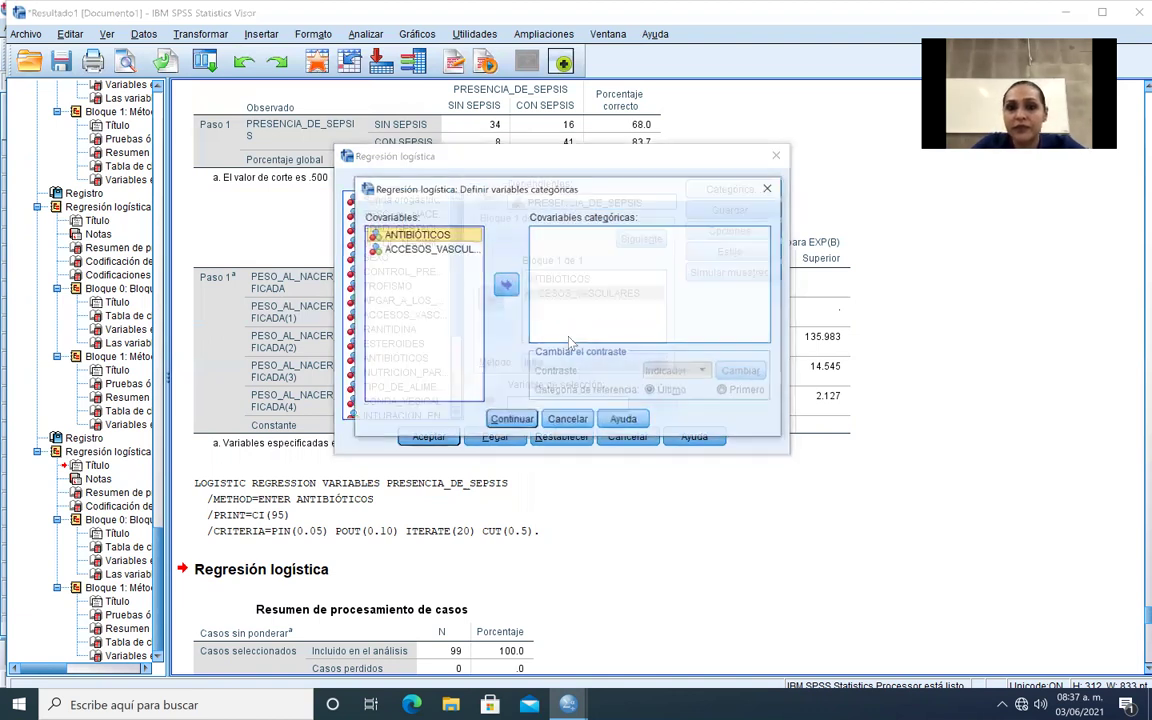
{"action": "left_click", "coordinate": [441, 249]}
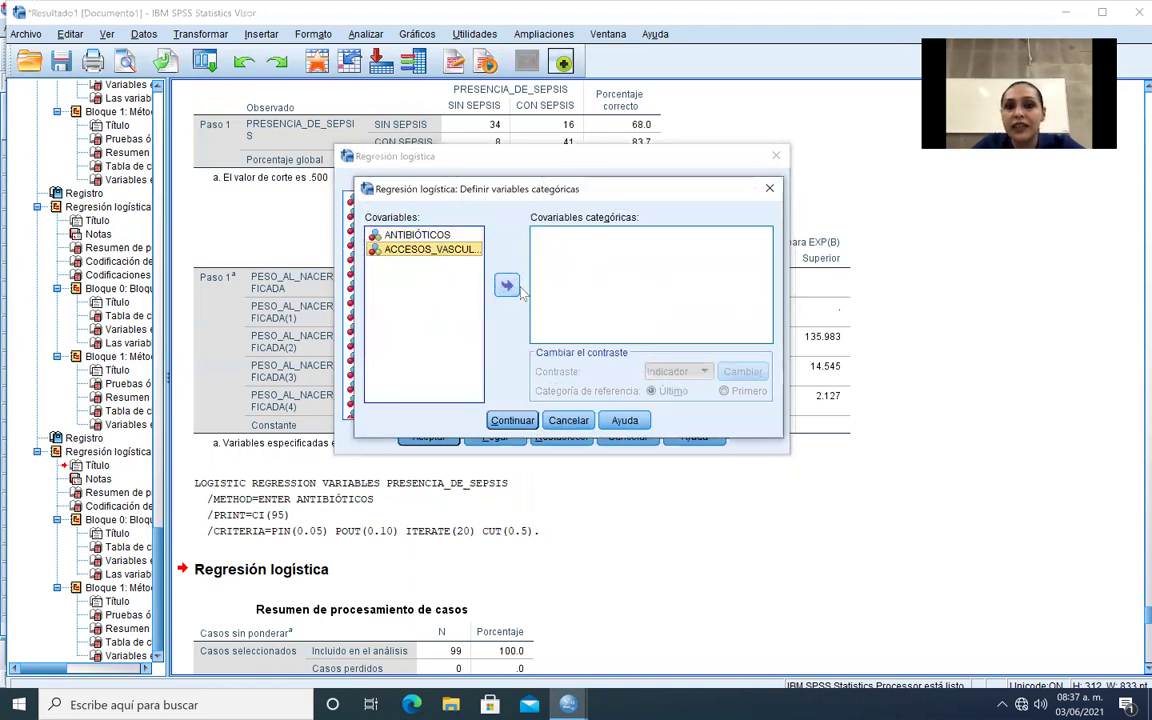
{"action": "double_click", "coordinate": [450, 252]}
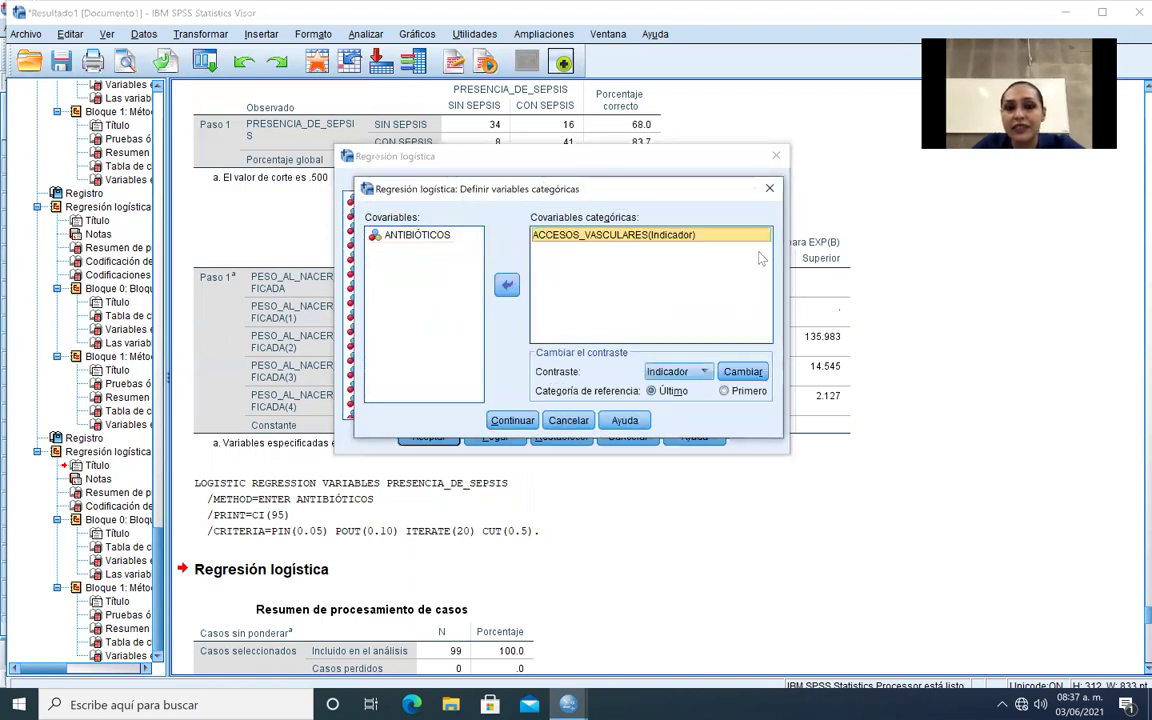
- Check the value labels of ACCESOS_VASCULARES in its variable information, and close it
{"action": "right_click", "coordinate": [675, 236]}
{"action": "left_click", "coordinate": [620, 254]}
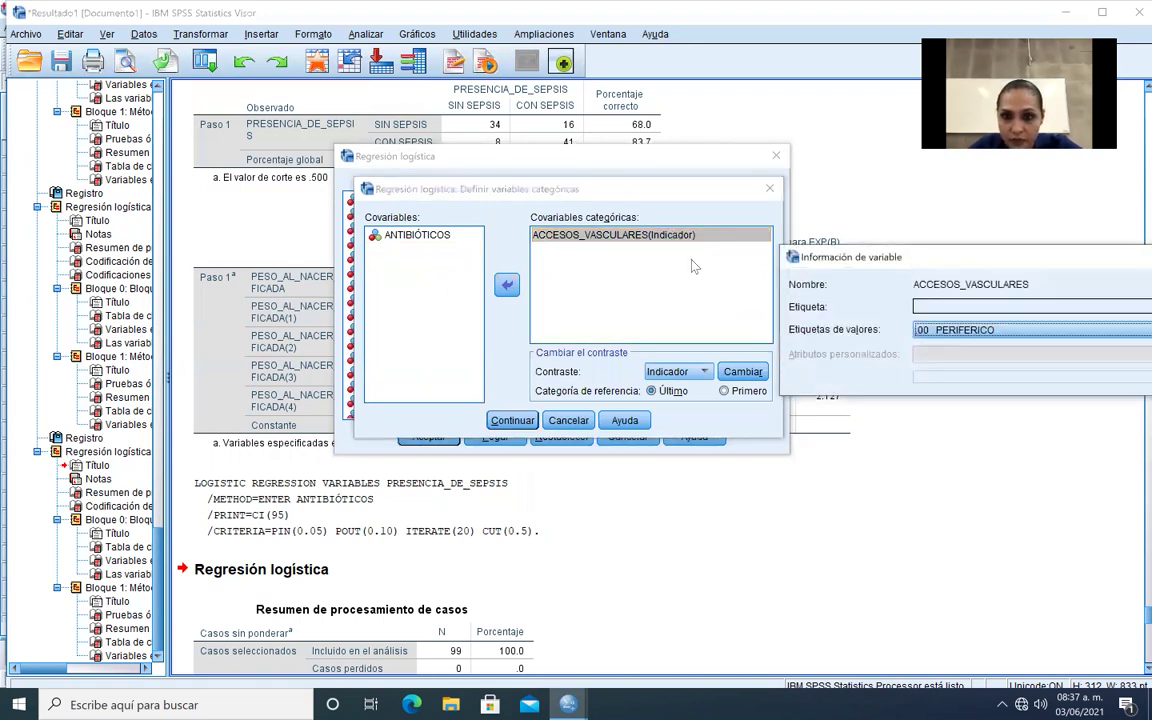
{"action": "left_click", "coordinate": [1057, 334]}
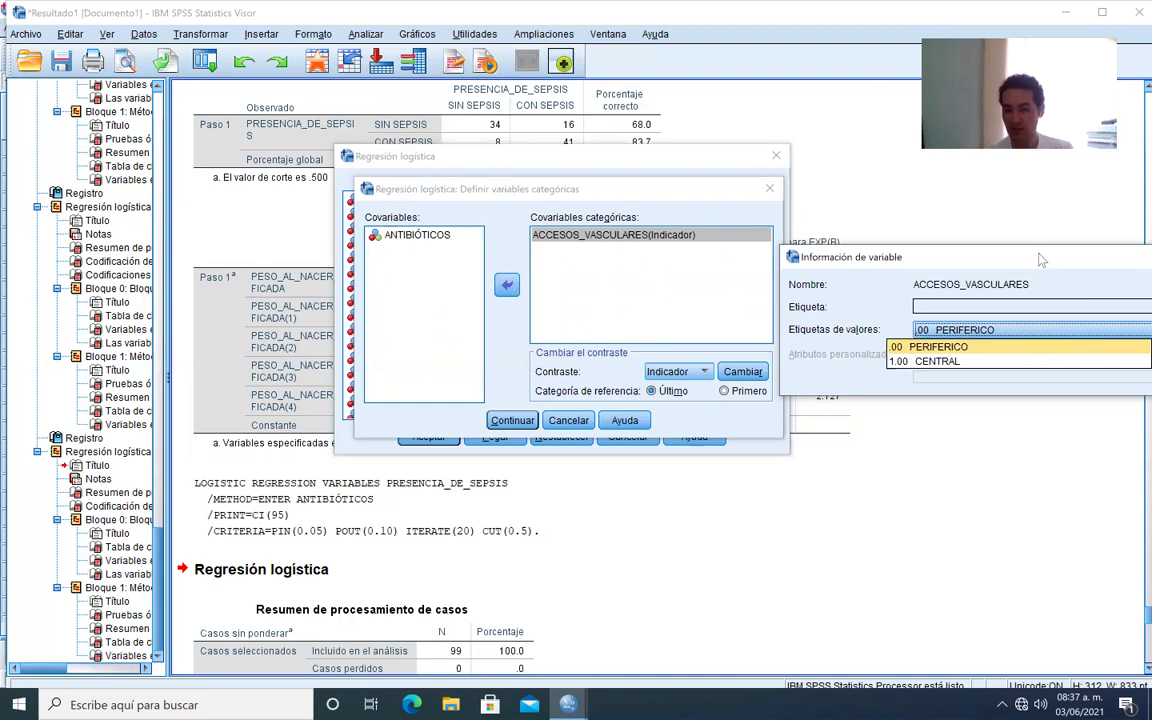
{"action": "left_click", "coordinate": [1037, 340]}
{"action": "left_click", "coordinate": [1120, 246]}
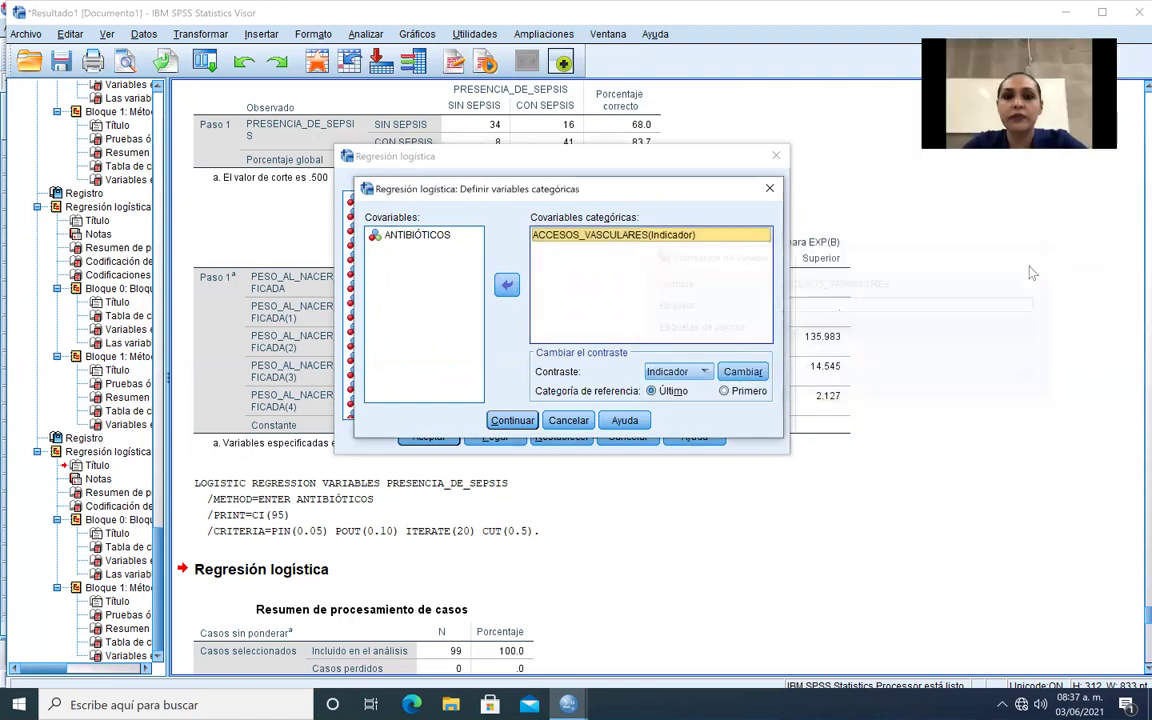
- Apply the indicator contrast with the first category as reference for ACCESOS_VASCULARES, and run the logistic regression
{"action": "left_click", "coordinate": [725, 390]}
{"action": "left_click", "coordinate": [740, 372]}
{"action": "left_click", "coordinate": [512, 420]}
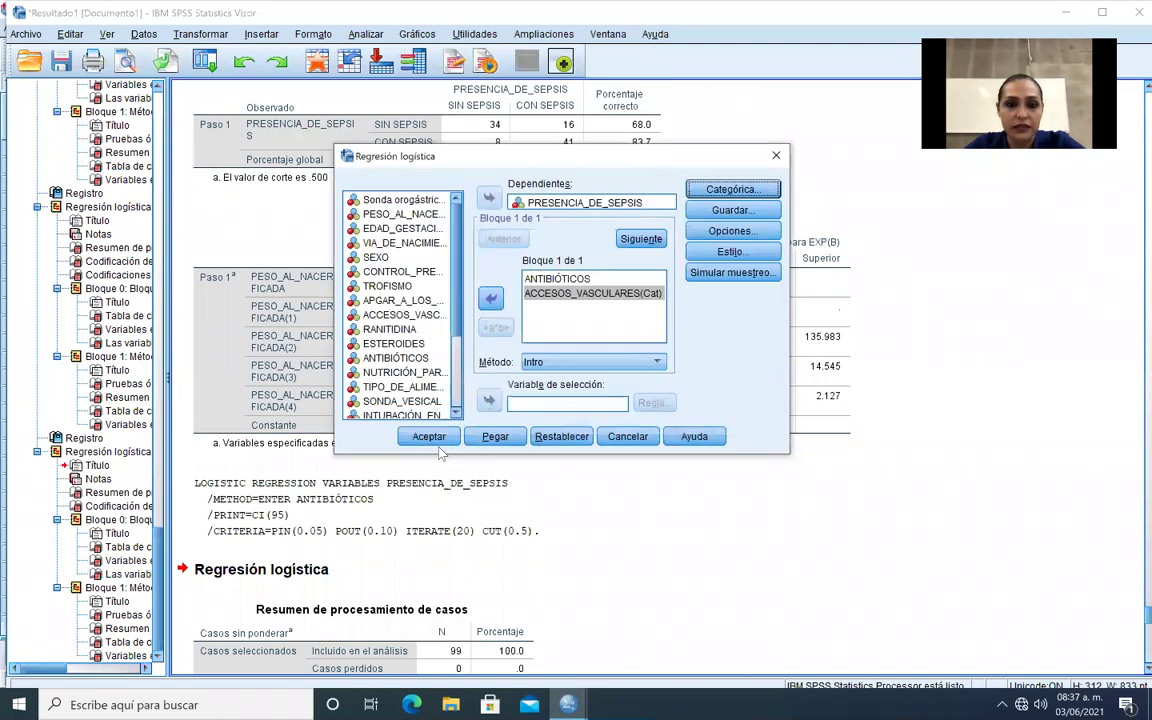
{"action": "left_click", "coordinate": [429, 437]}
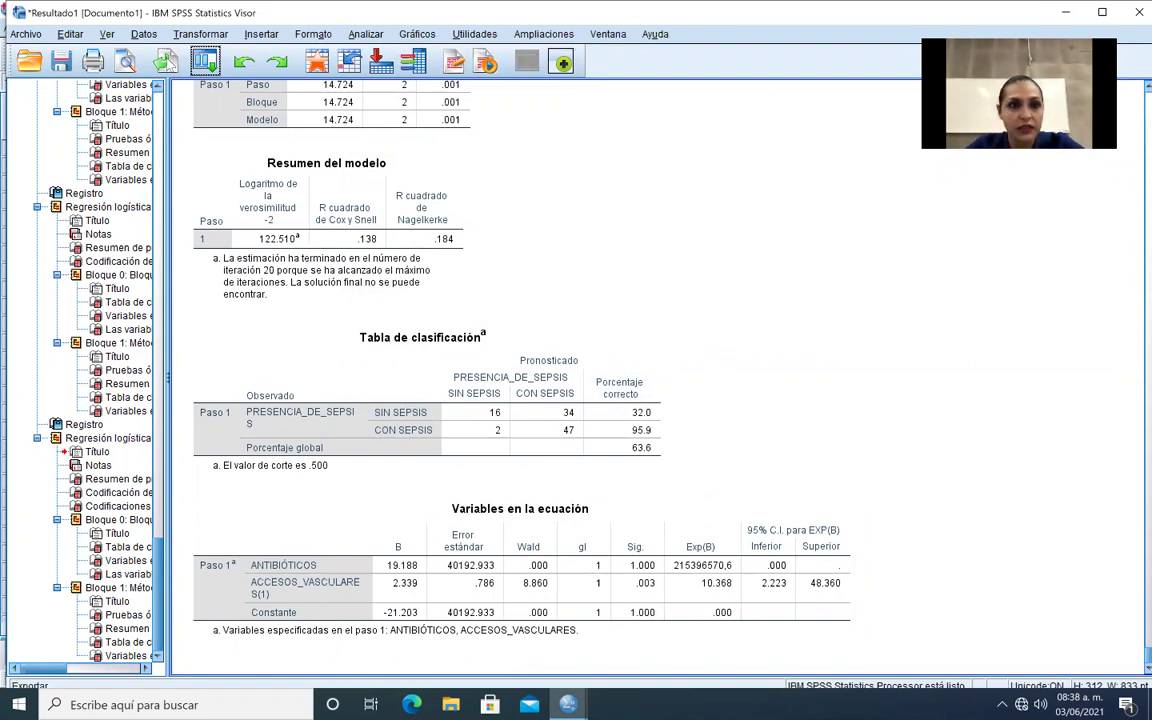
- Reopen the logistic regression setup, remove ANTIBIÓTICOS from the covariates, and add PESO_AL_NACER_CODIFICADA alongside ACCESOS_VASCULARES
{"action": "left_click", "coordinate": [205, 62]}
{"action": "left_click", "coordinate": [235, 83]}
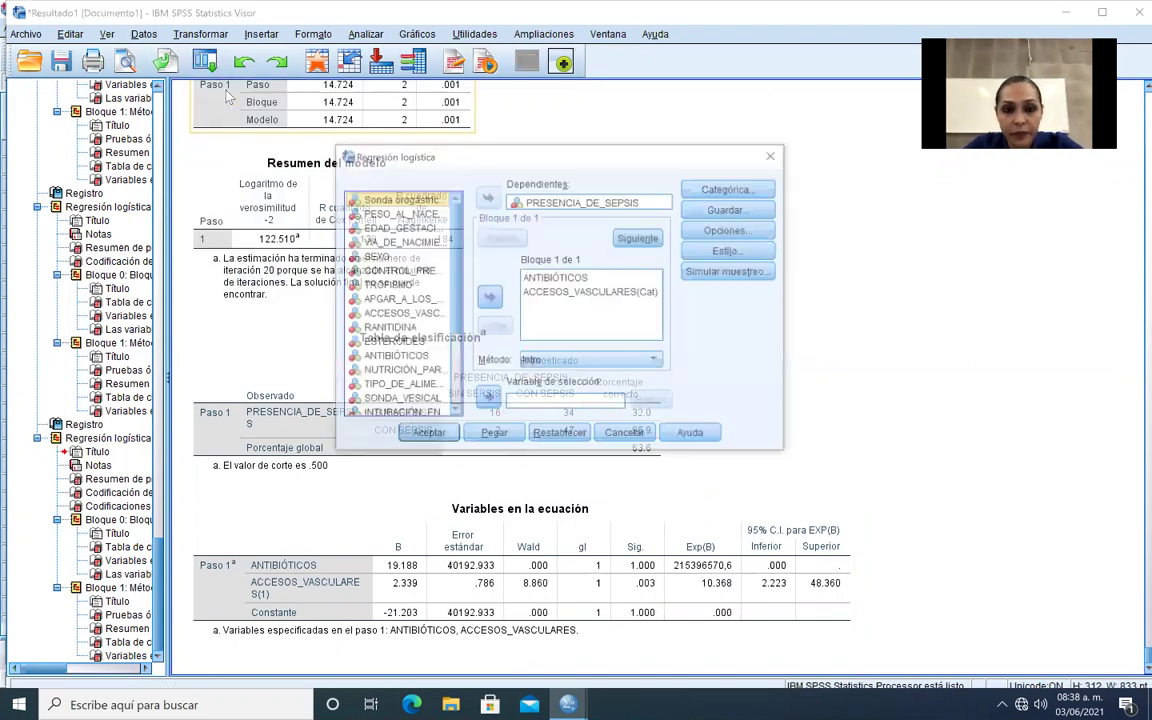
{"action": "left_click", "coordinate": [557, 279]}
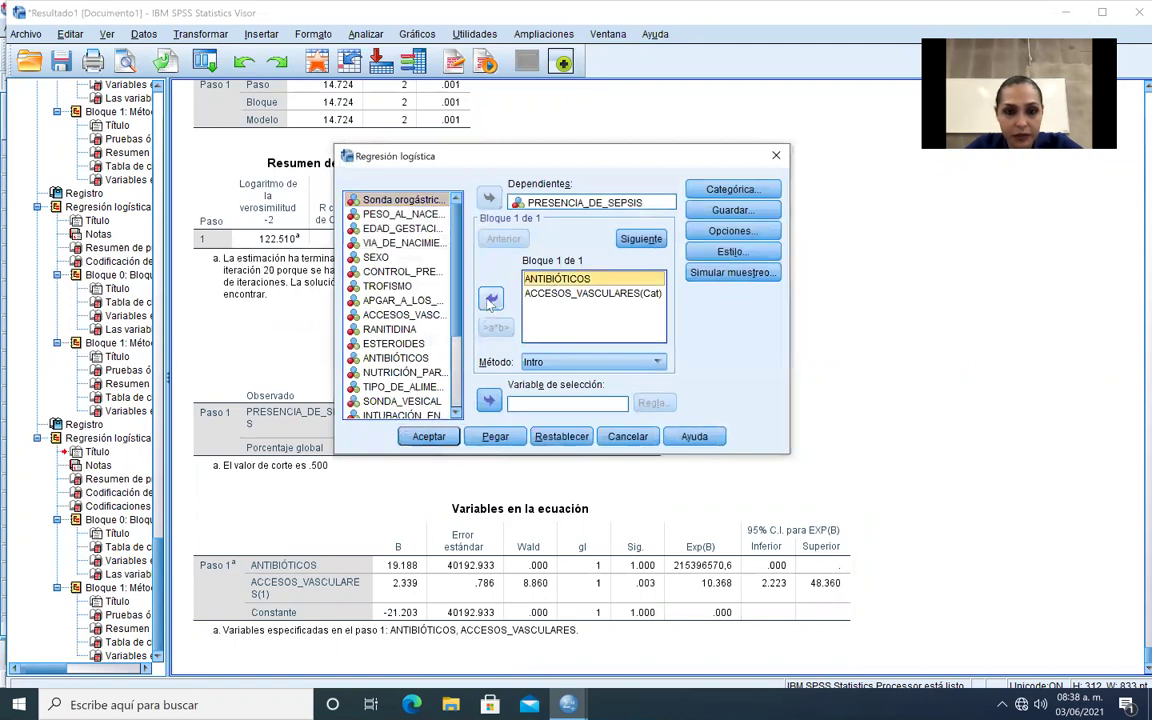
{"action": "left_click", "coordinate": [490, 300]}
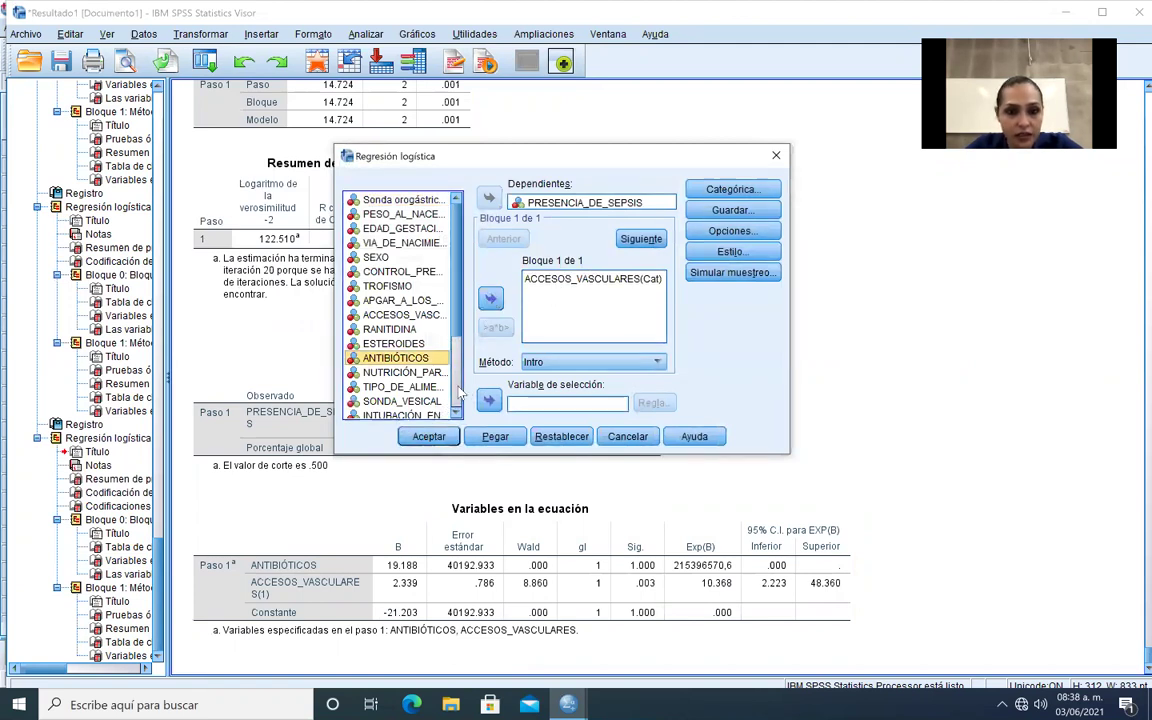
{"action": "scroll", "coordinate": [455, 260], "scroll_direction": "down", "scroll_amount": 3}
{"action": "scroll", "coordinate": [453, 258], "scroll_direction": "up", "scroll_amount": 3}
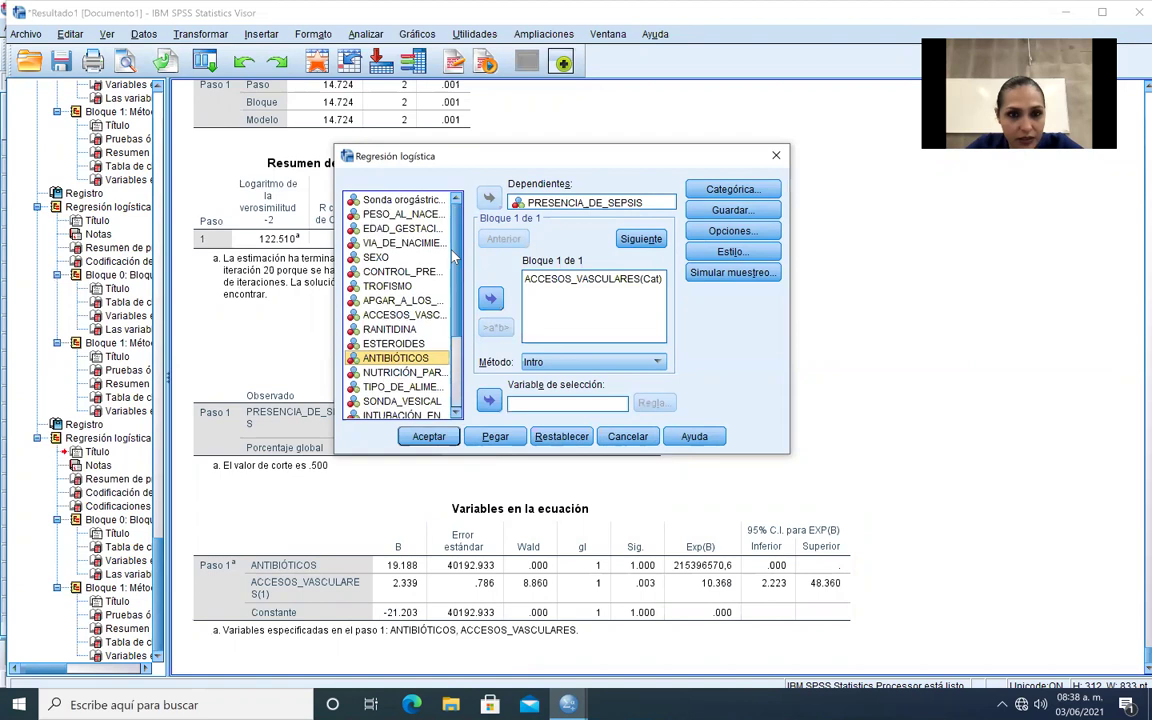
{"action": "left_click", "coordinate": [400, 213]}
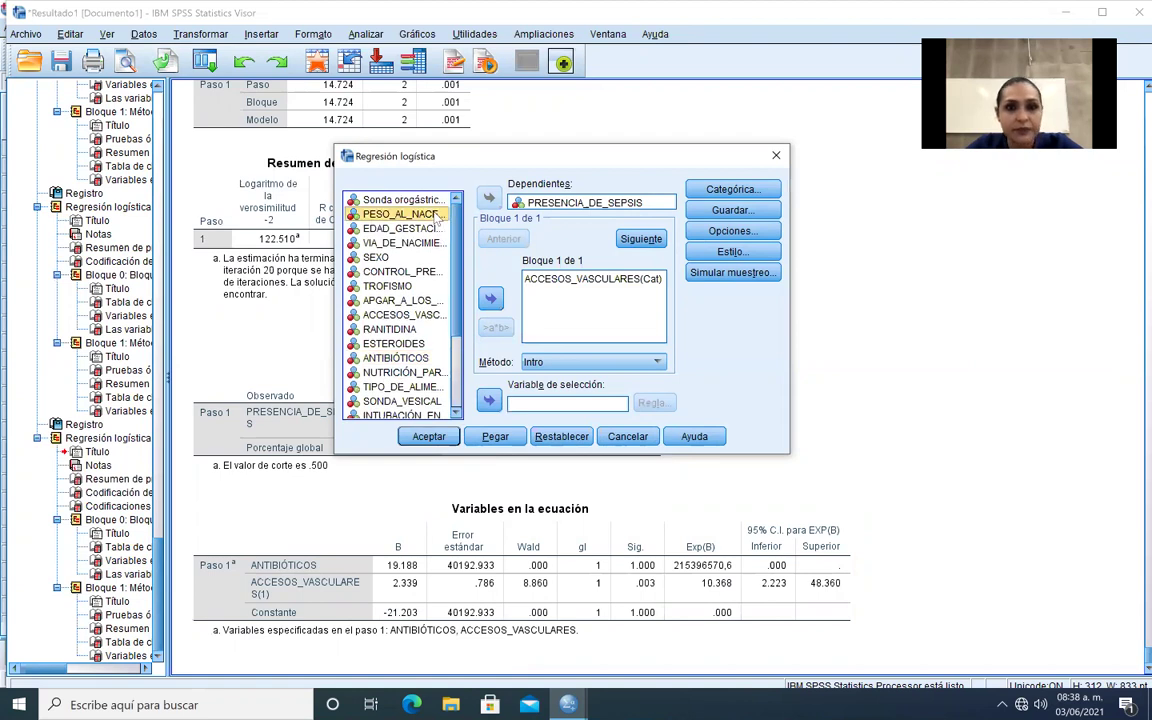
{"action": "left_click", "coordinate": [490, 298]}
- Define PESO_AL_NACER_CODIFICADA as categorical with the indicator contrast and last category as reference, and run the logistic regression
{"action": "left_click", "coordinate": [730, 189]}
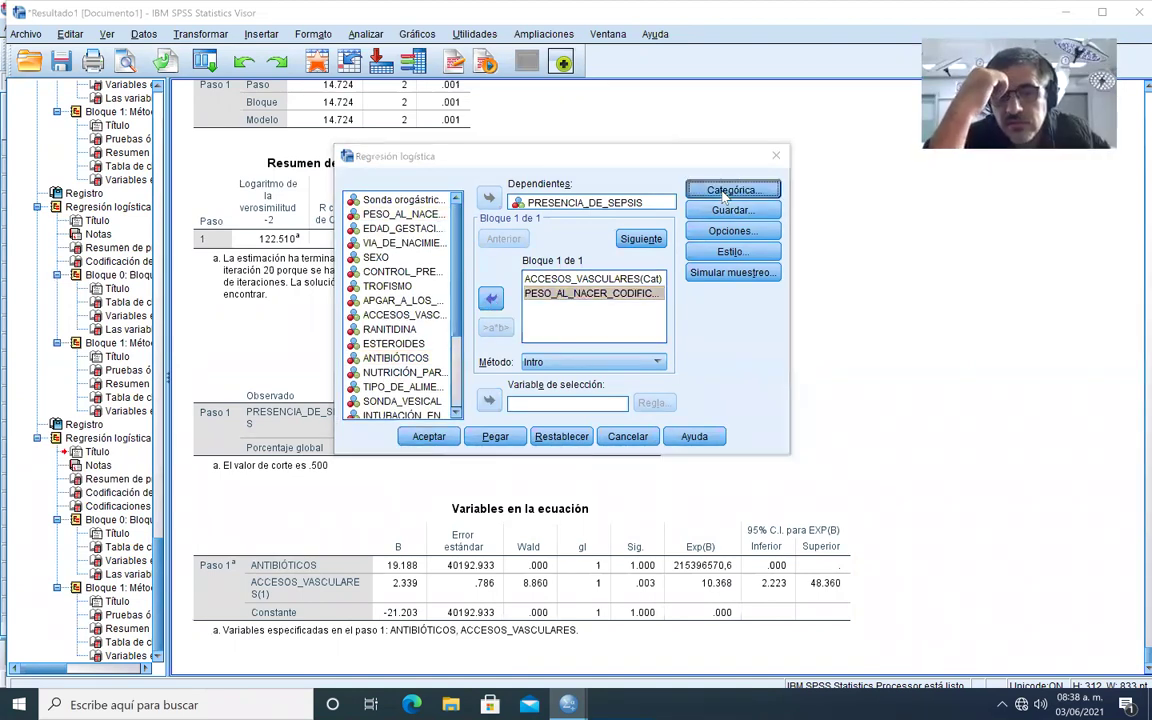
{"action": "left_click", "coordinate": [420, 234]}
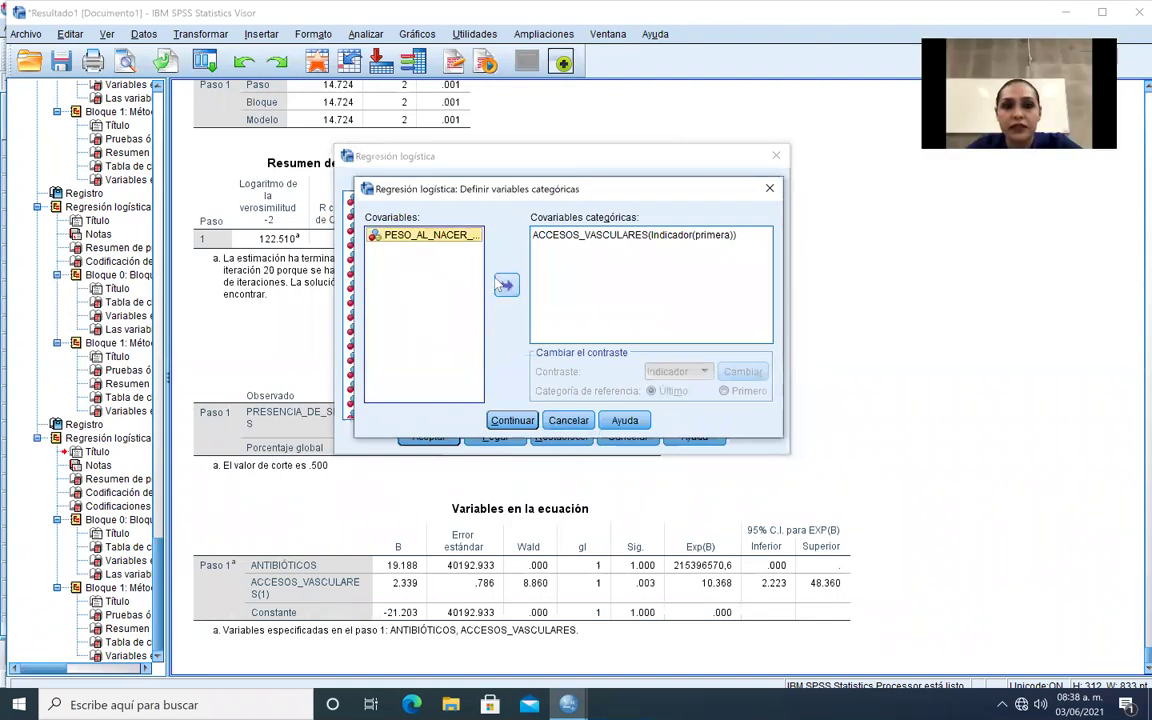
{"action": "left_click", "coordinate": [506, 285]}
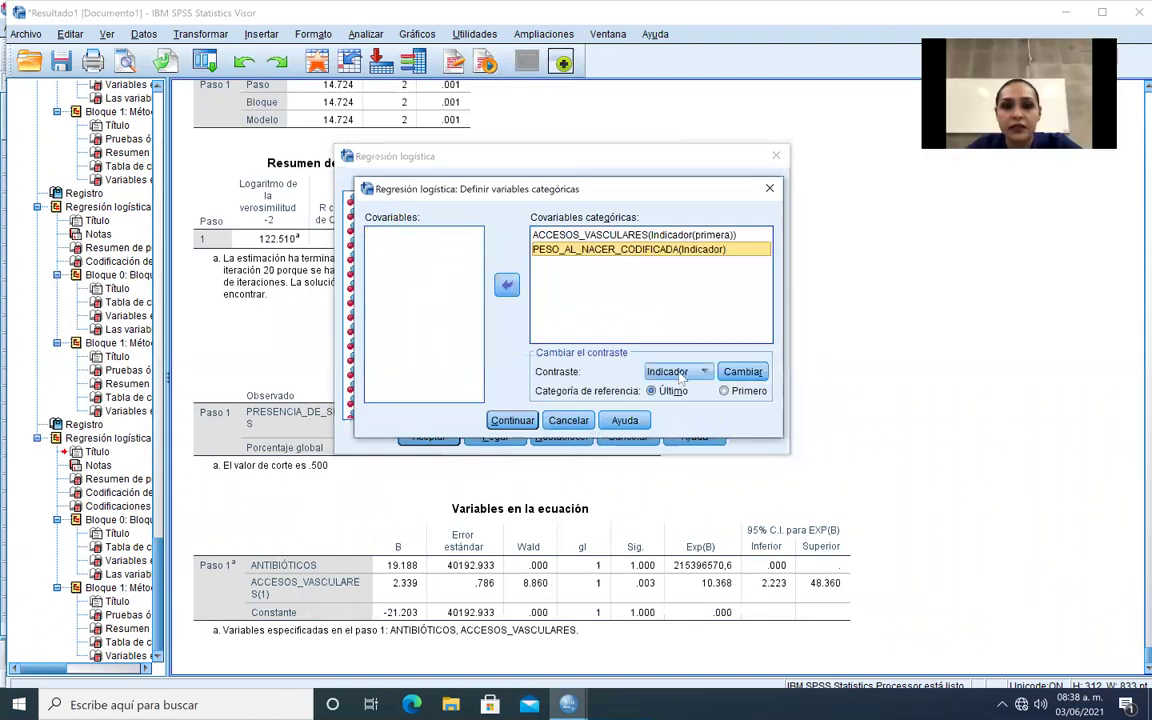
{"action": "left_click", "coordinate": [740, 372]}
{"action": "left_click", "coordinate": [512, 420]}
{"action": "left_click", "coordinate": [425, 437]}
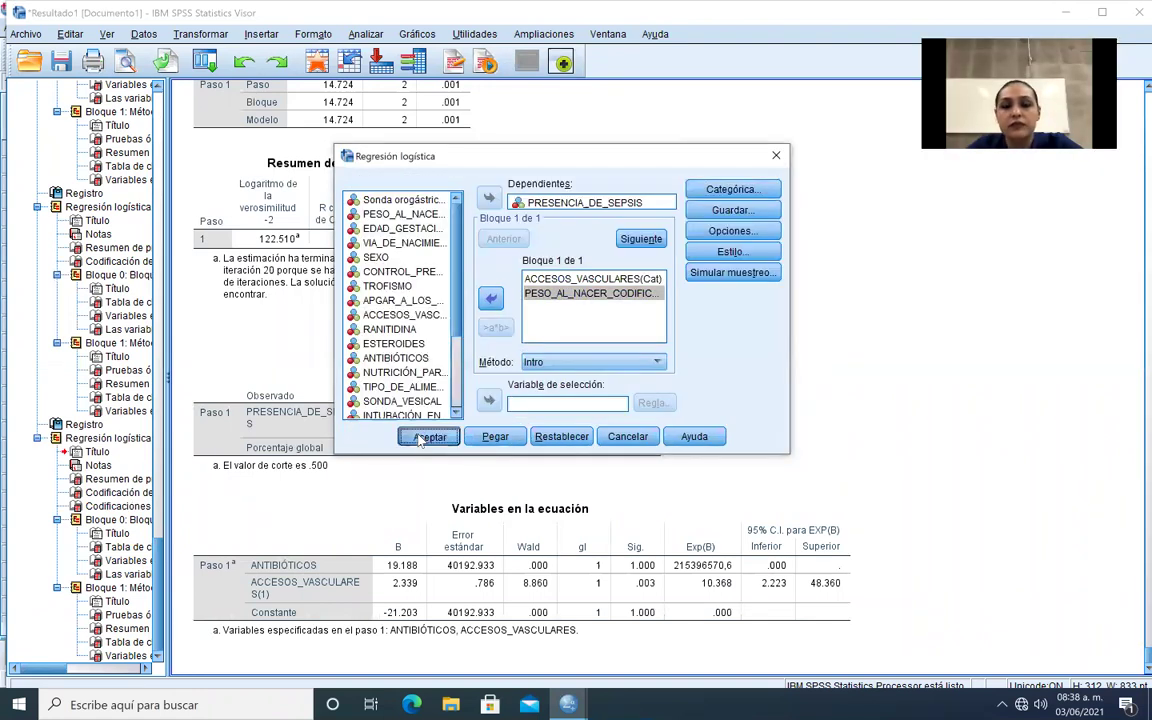
- Review the Variables en la ecuación table, and reopen the logistic regression setup to remove PESO_AL_NACER_CODIFICADA from the covariates
{"action": "scroll", "coordinate": [419, 441], "scroll_direction": "down", "scroll_amount": 1}
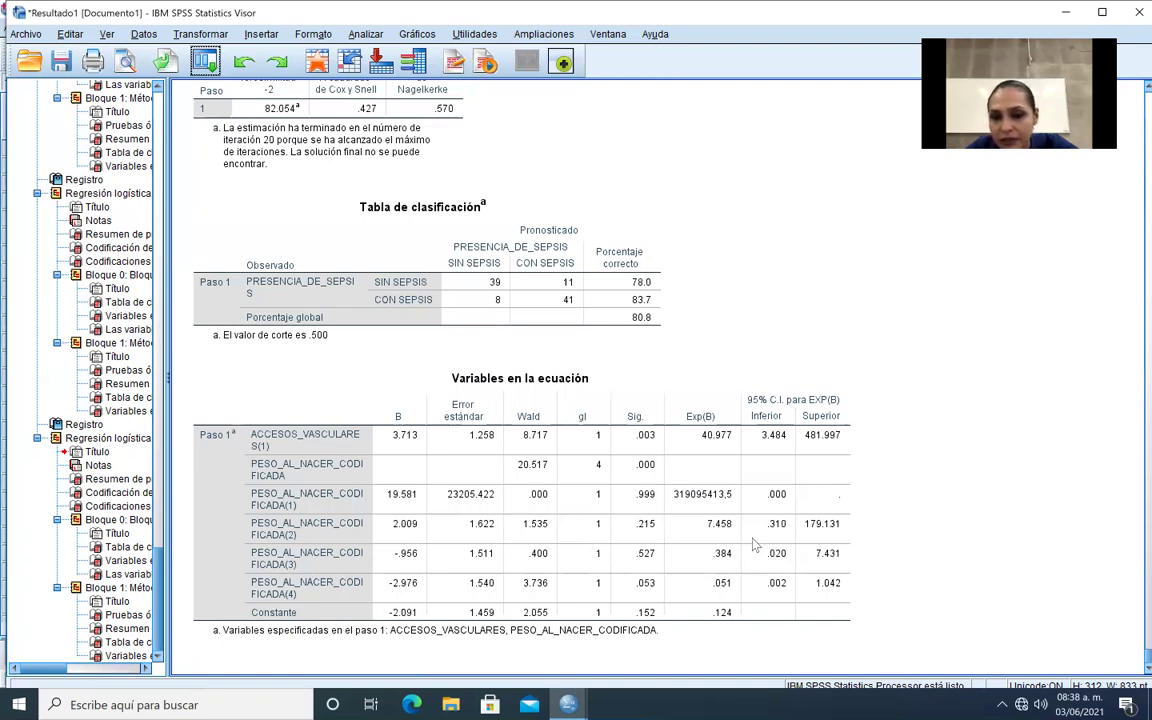
{"action": "left_click", "coordinate": [677, 484]}
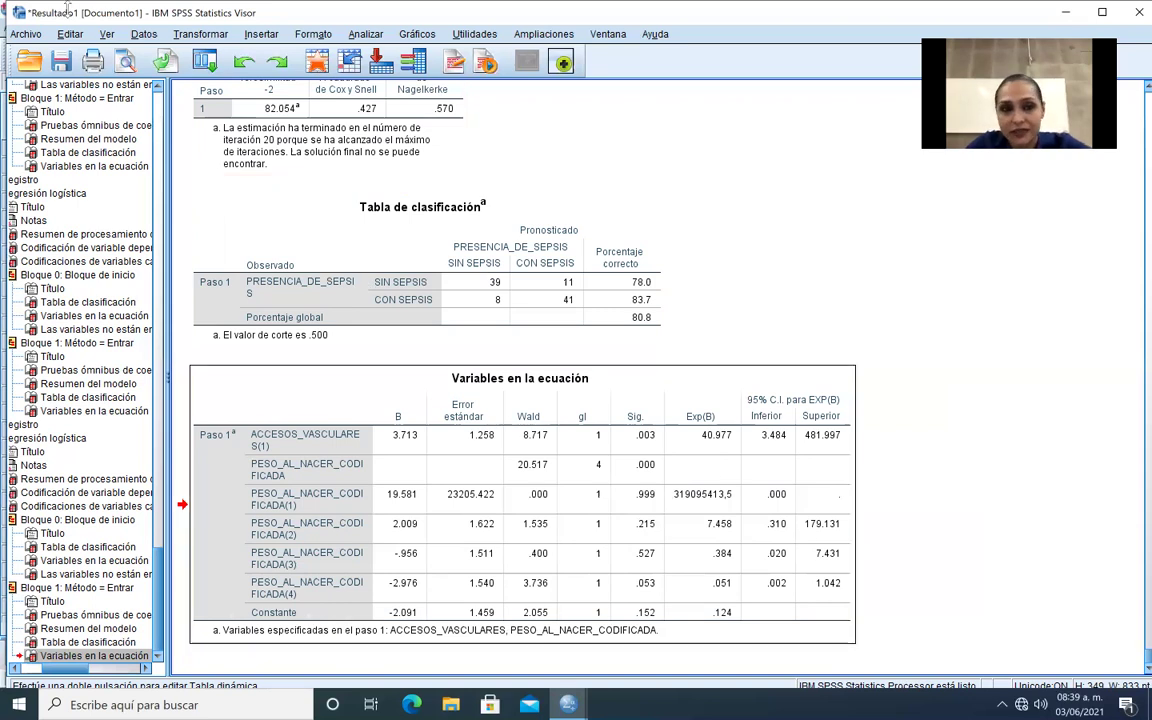
{"action": "left_click", "coordinate": [197, 60]}
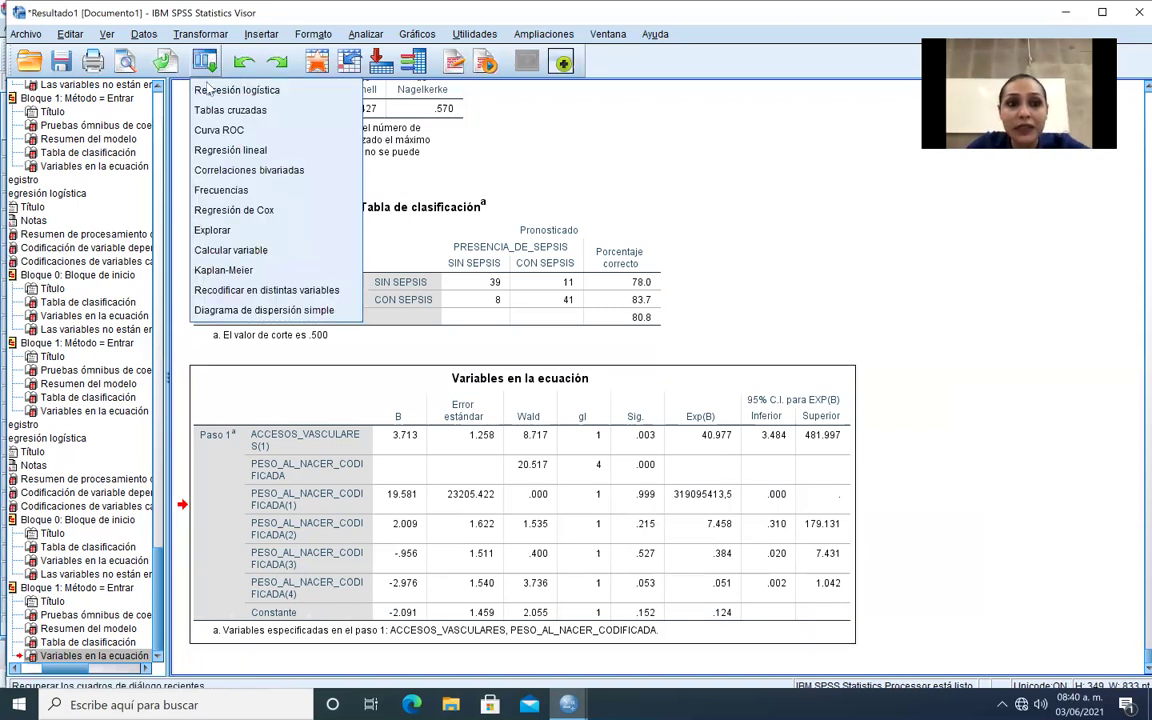
{"action": "left_click", "coordinate": [200, 89]}
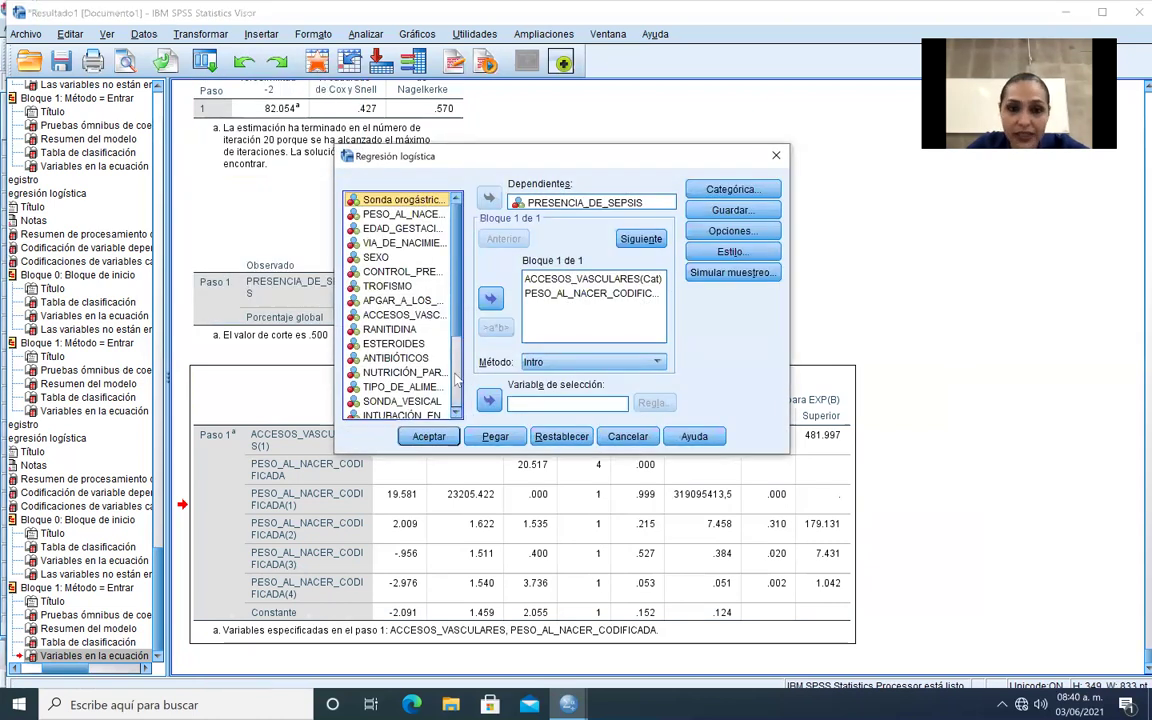
{"action": "scroll", "coordinate": [455, 225], "scroll_direction": "down", "scroll_amount": 3}
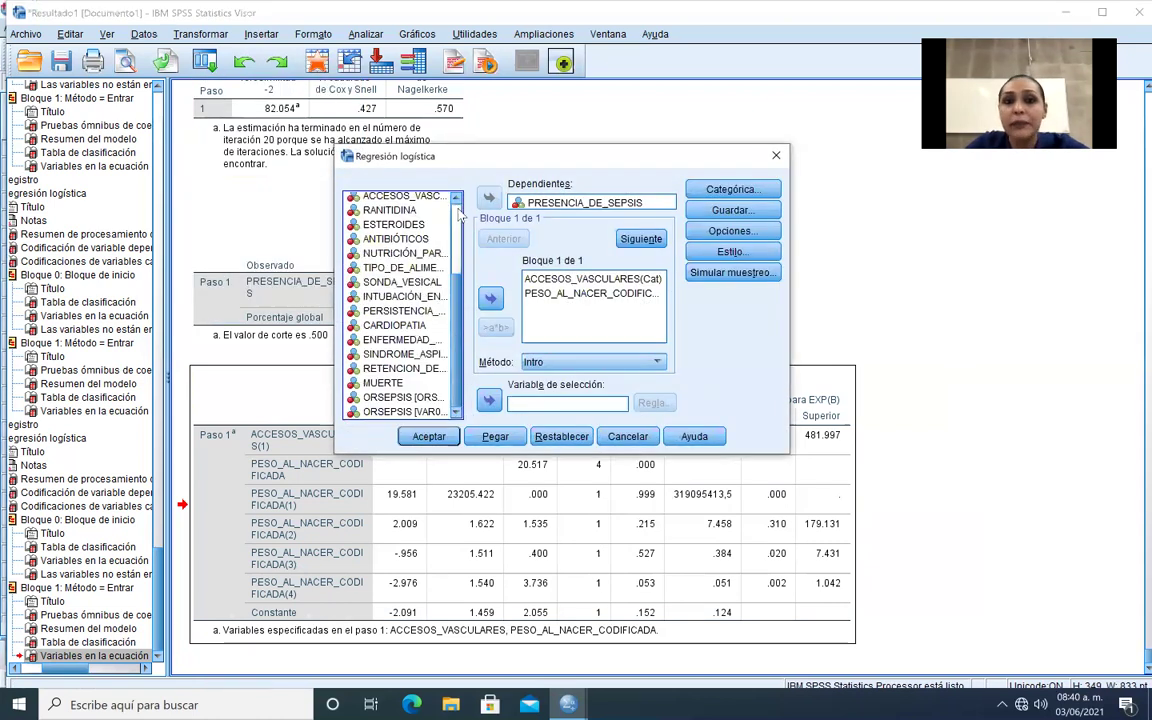
{"action": "left_click", "coordinate": [602, 296]}
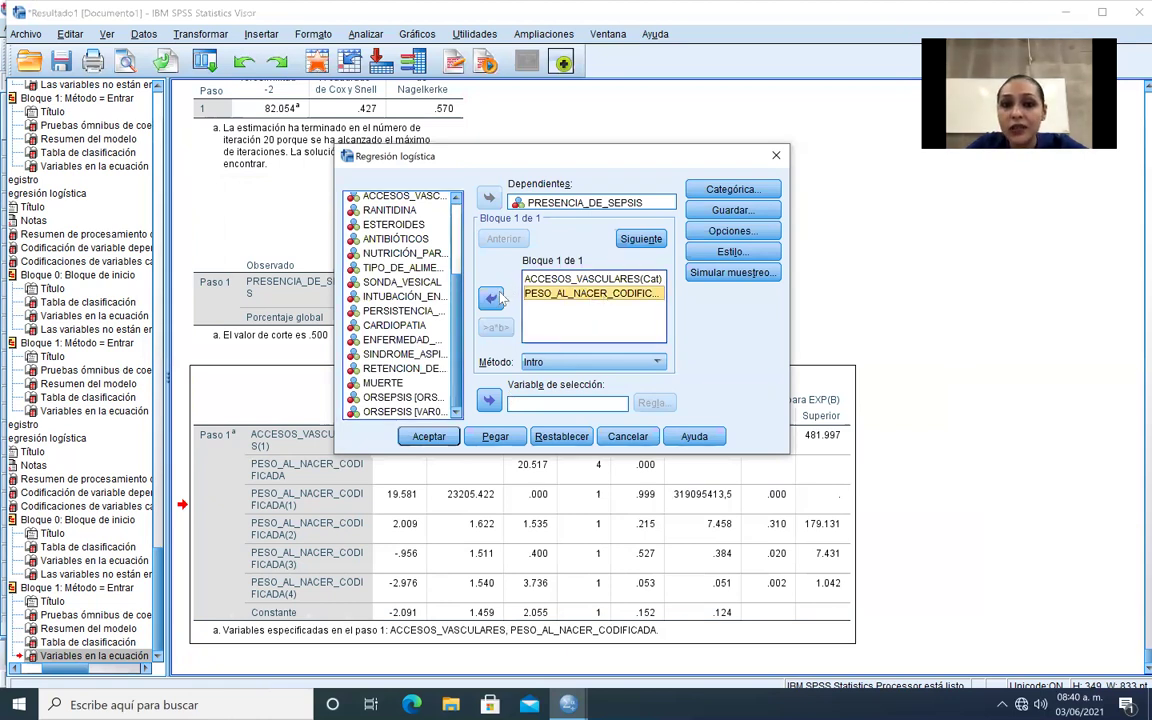
{"action": "left_click", "coordinate": [491, 298]}
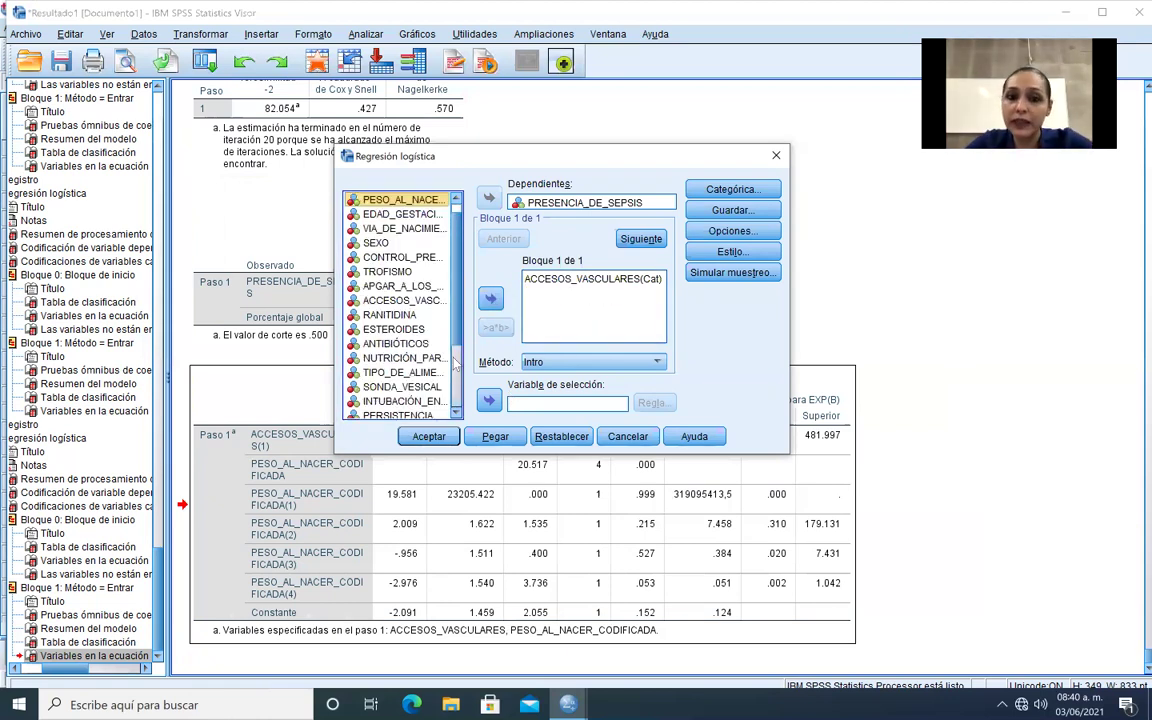
- Add INTUBACIÓN_ENDOTRAQUEAL and TIPO_DE_ALIMENTACIÓN as covariates alongside ACCESOS_VASCULARES
{"action": "scroll", "coordinate": [455, 210], "scroll_direction": "down", "scroll_amount": 3}
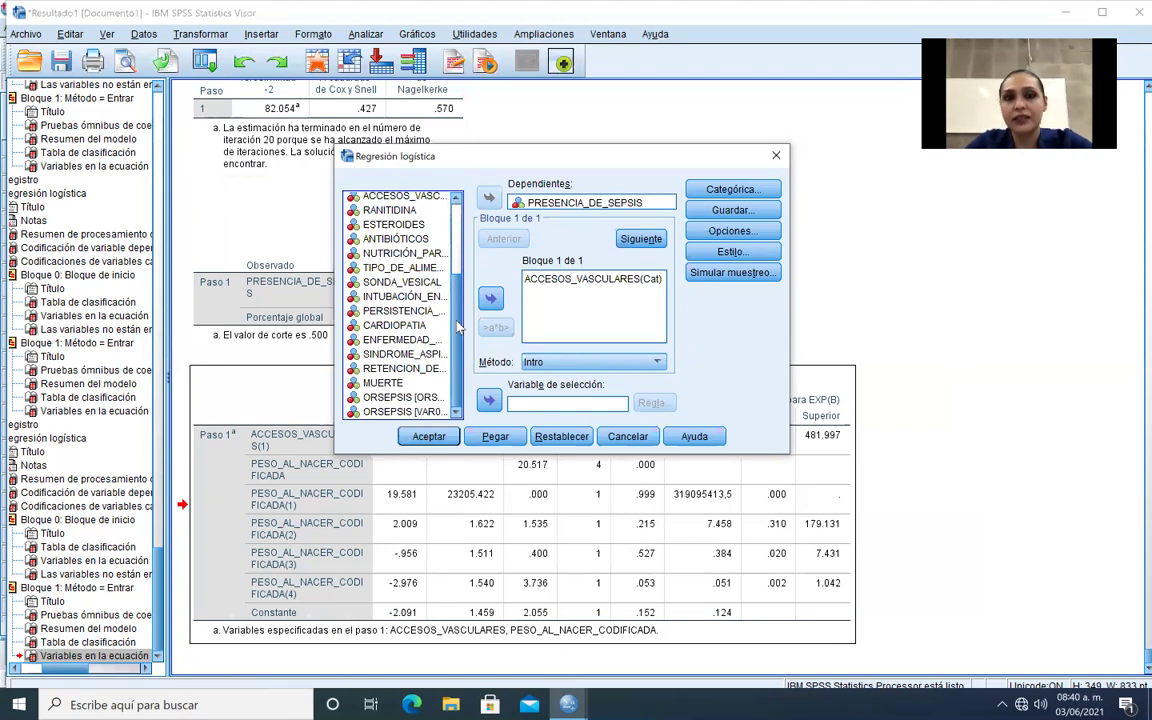
{"action": "scroll", "coordinate": [453, 209], "scroll_direction": "up", "scroll_amount": 3}
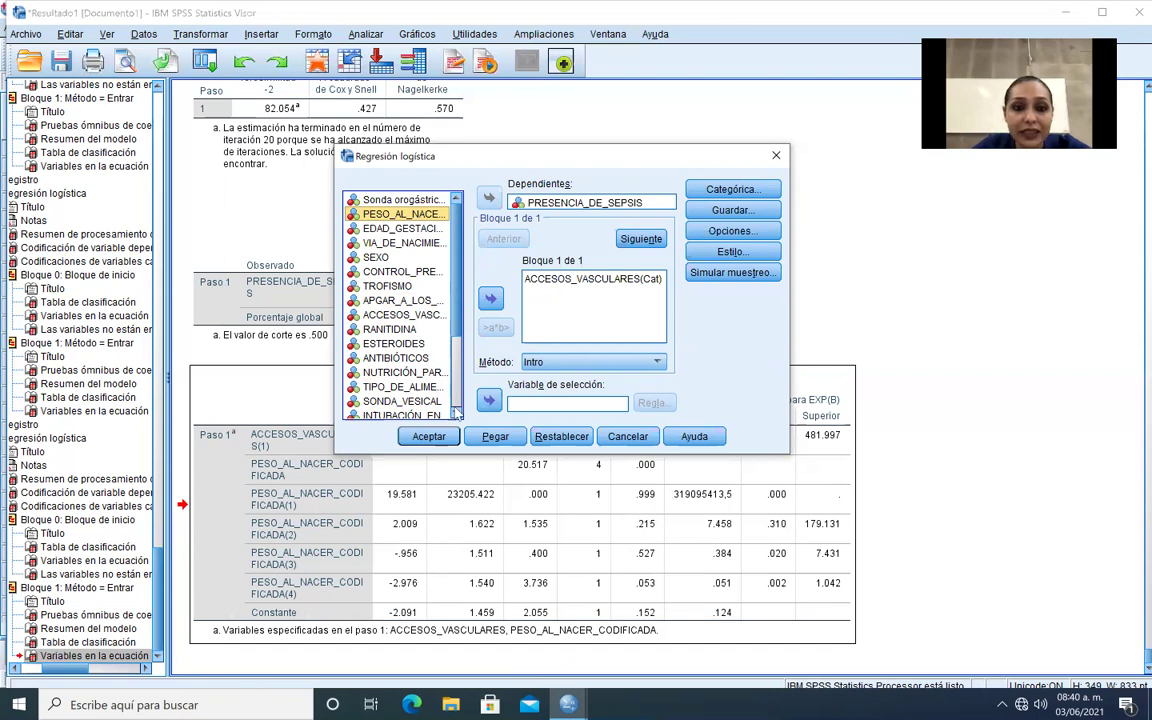
{"action": "scroll", "coordinate": [398, 370], "scroll_direction": "down", "scroll_amount": 6}
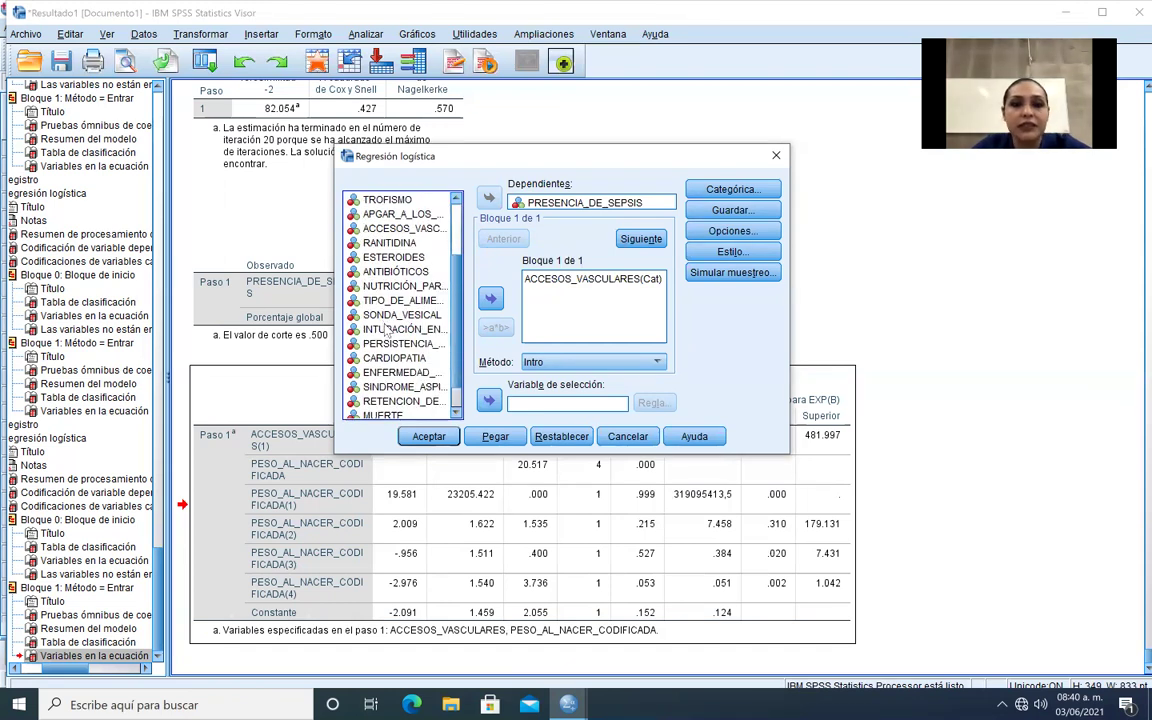
{"action": "double_click", "coordinate": [387, 331]}
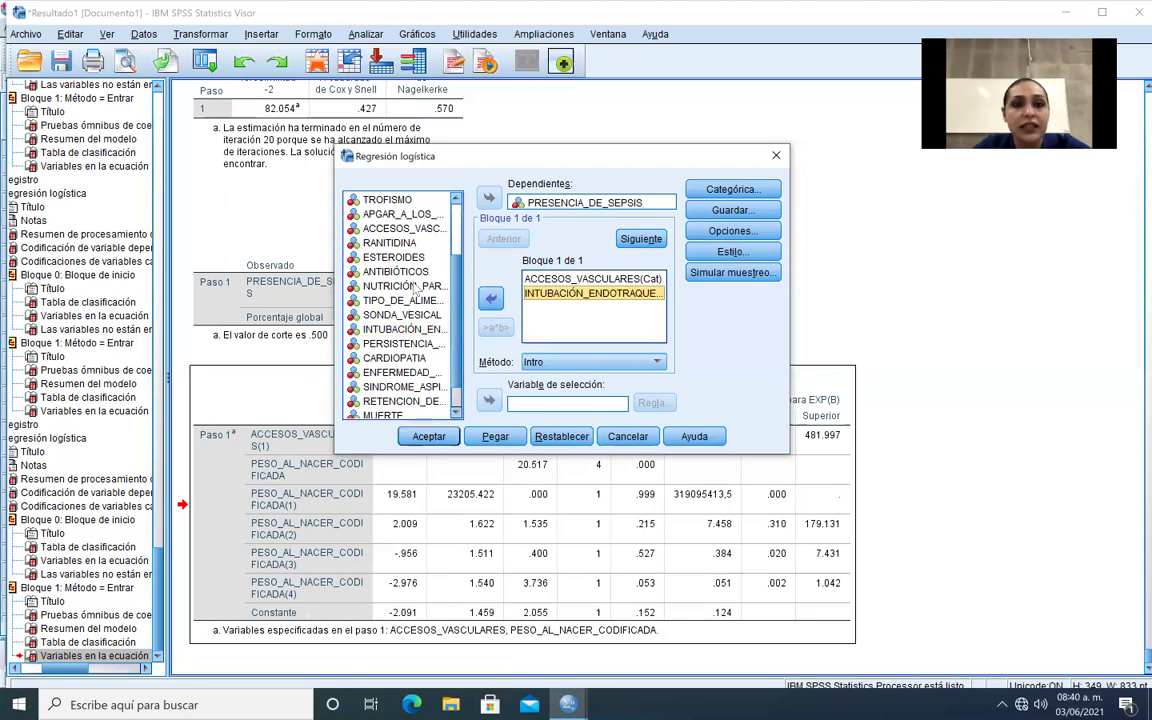
{"action": "left_click", "coordinate": [429, 308]}
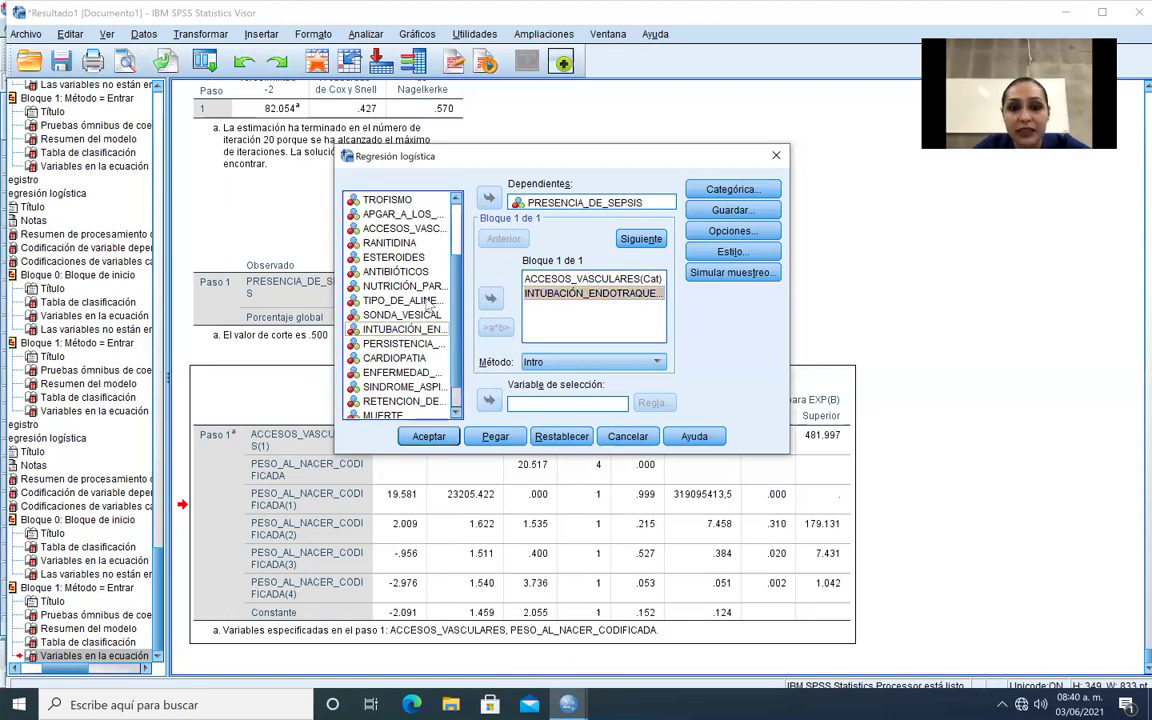
{"action": "left_click", "coordinate": [427, 301]}
{"action": "left_click", "coordinate": [489, 299]}
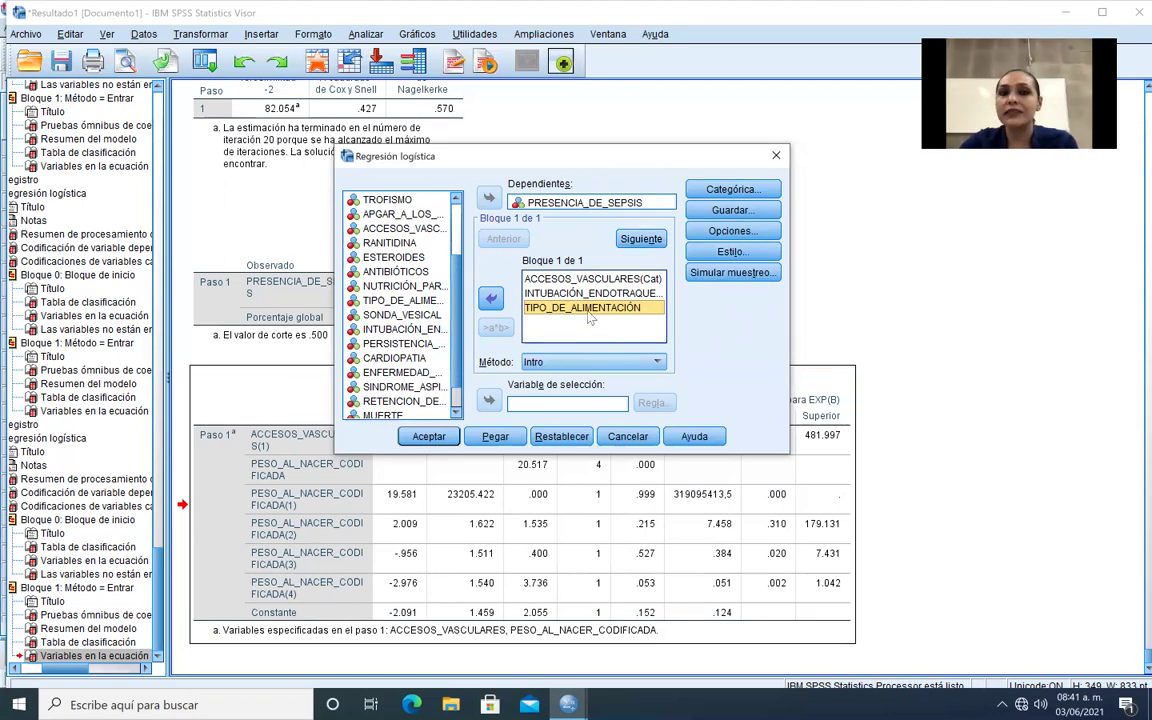
- Define INTUBACIÓN_ENDOTRAQUEAL and TIPO_DE_ALIMENTACIÓN as categorical covariates with the indicator contrast
{"action": "left_click", "coordinate": [731, 190]}
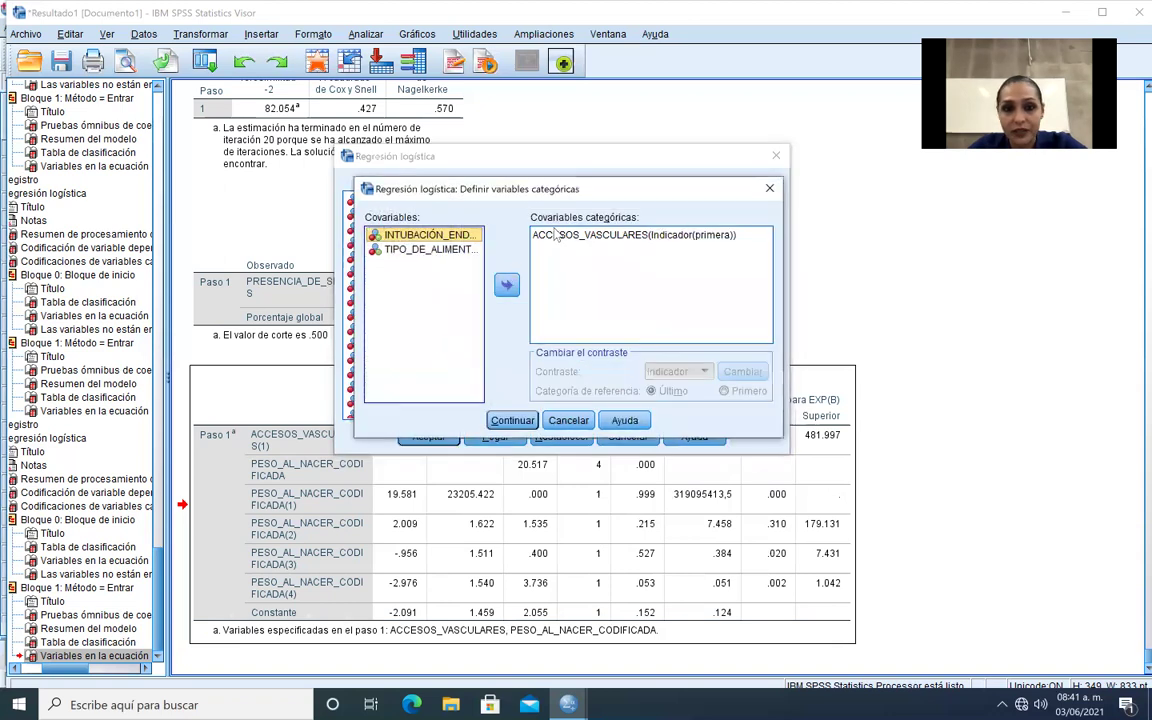
{"action": "double_click", "coordinate": [425, 235]}
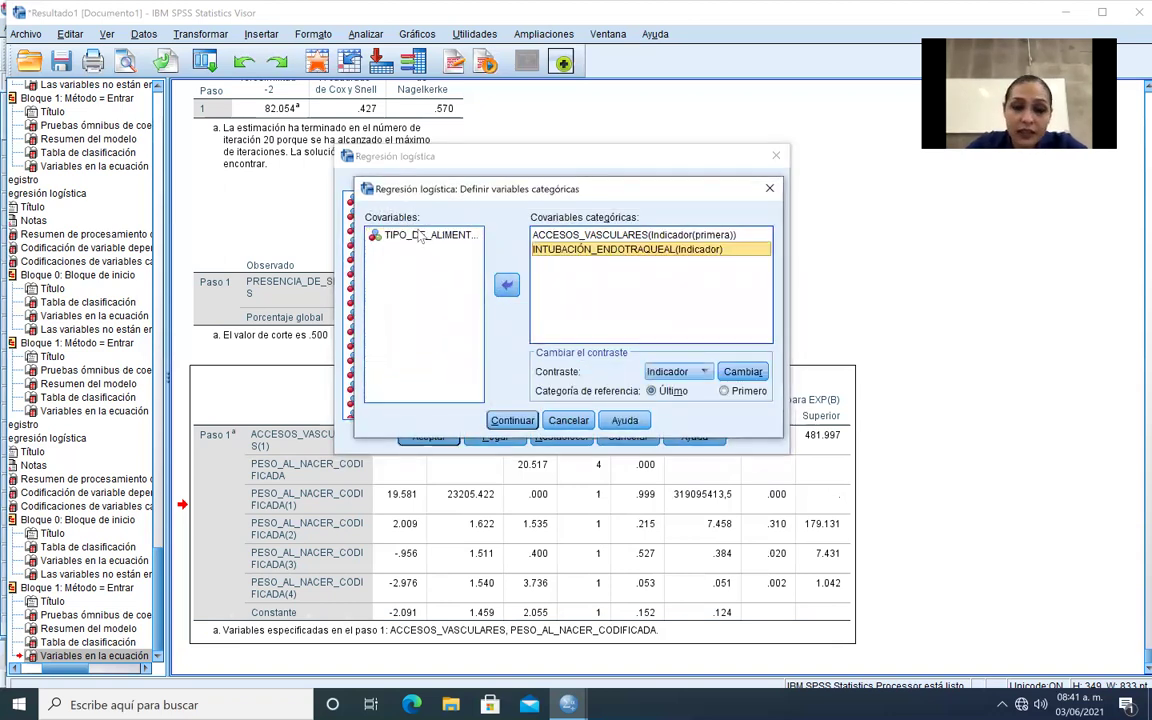
{"action": "left_click", "coordinate": [390, 234]}
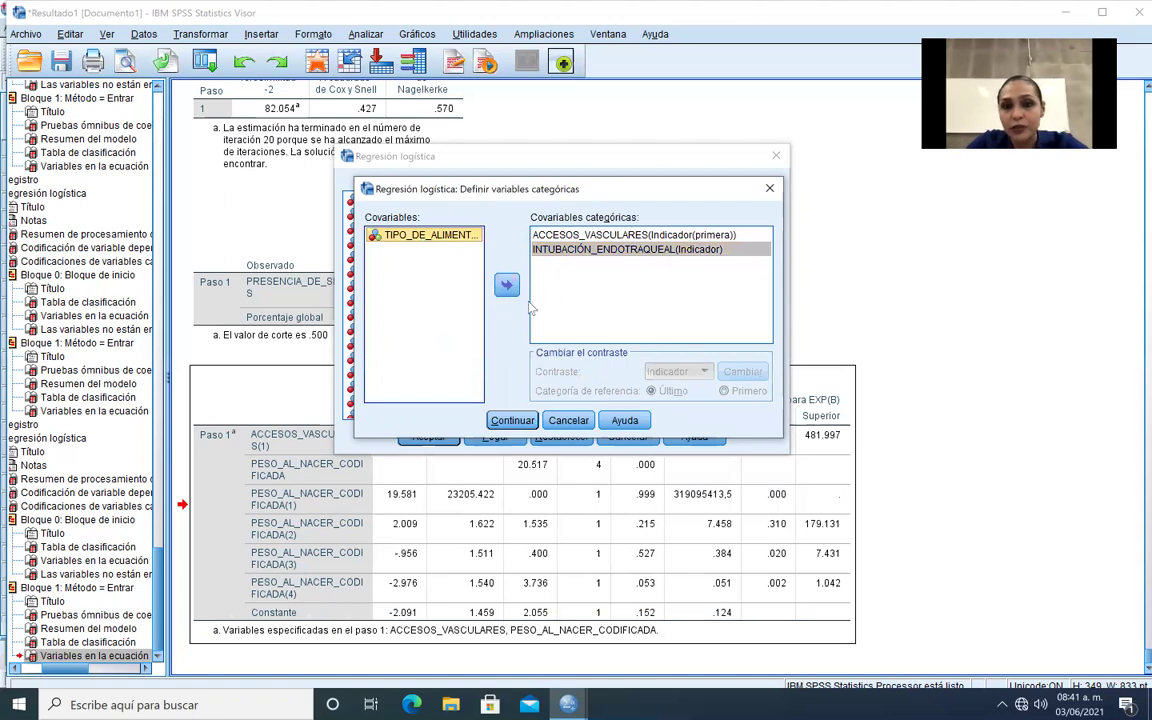
{"action": "left_click", "coordinate": [506, 286]}
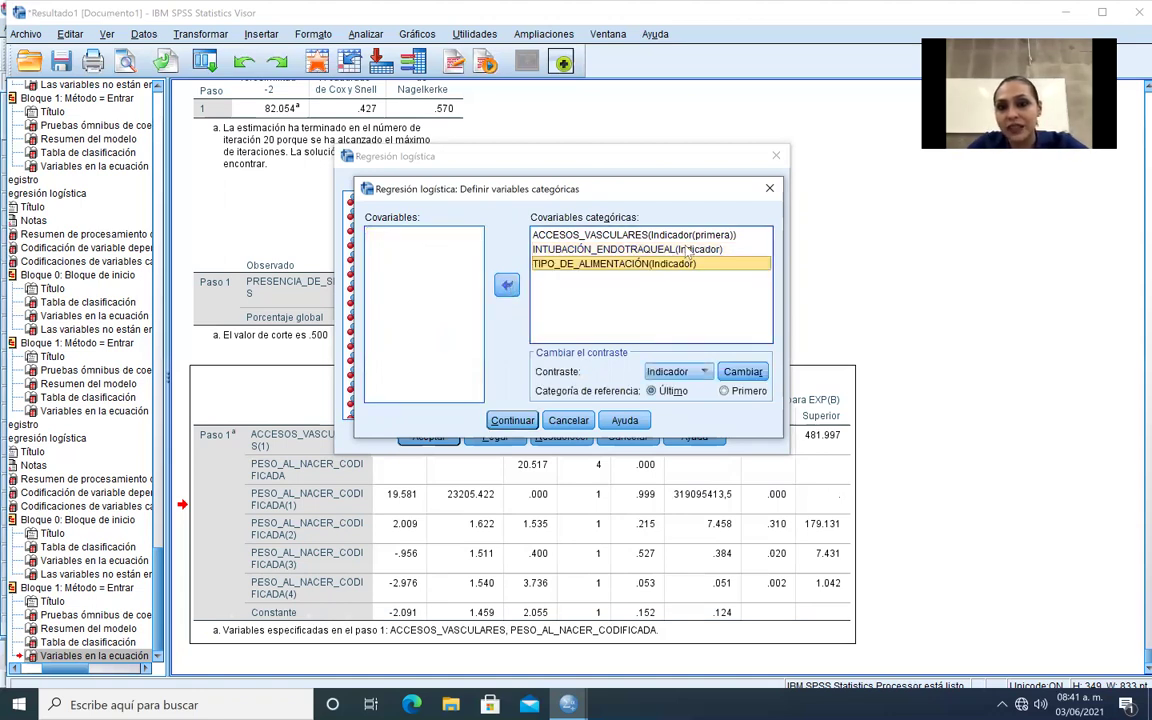
- Apply the first category as reference for INTUBACIÓN_ENDOTRAQUEAL, and select TIPO_DE_ALIMENTACIÓN among the categorical covariates
{"action": "left_click", "coordinate": [620, 249]}
{"action": "left_click", "coordinate": [726, 391]}
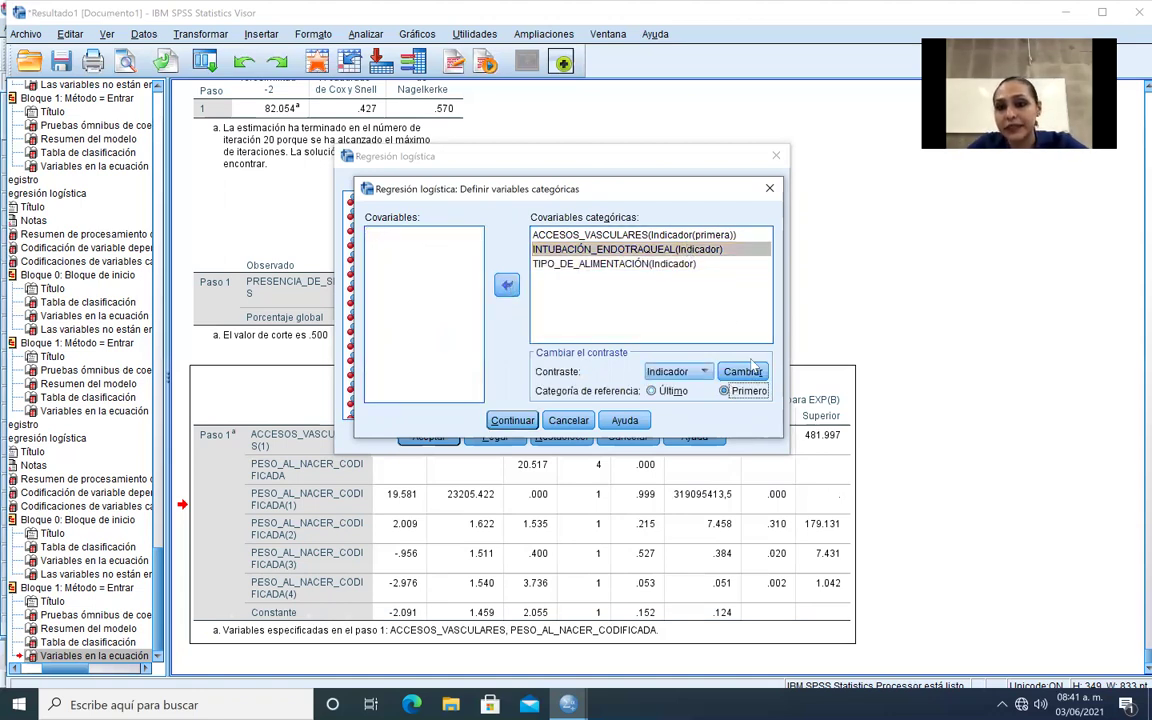
{"action": "left_click", "coordinate": [748, 370]}
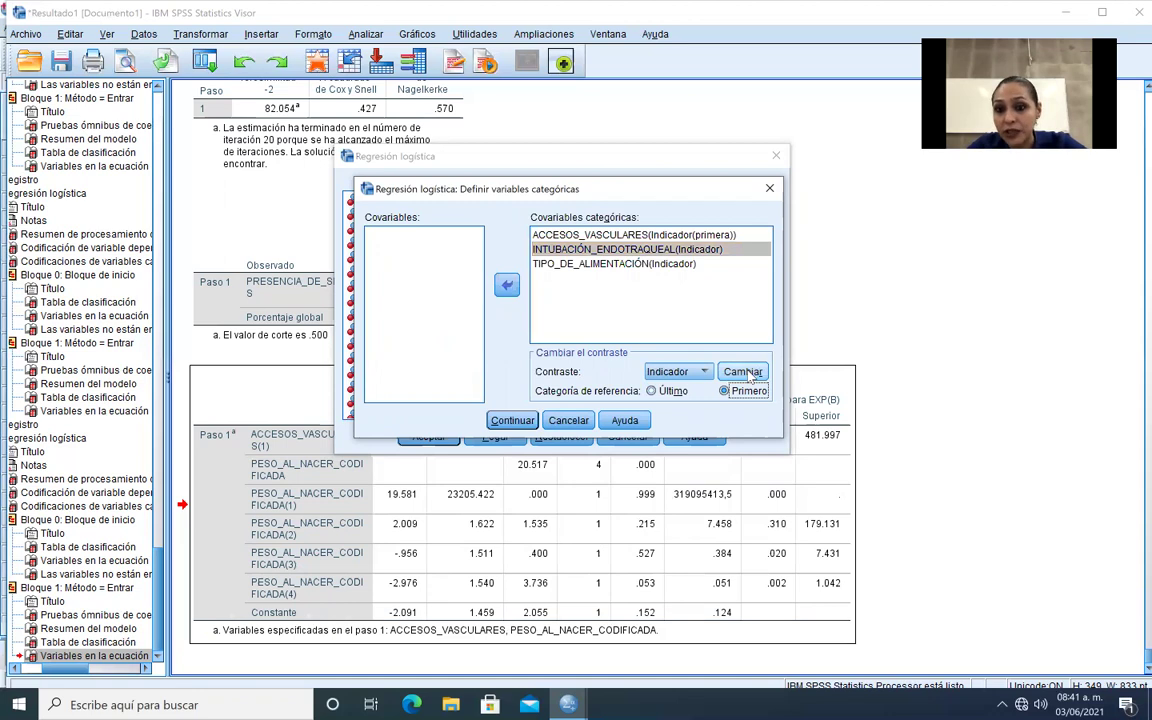
{"action": "left_click", "coordinate": [700, 264]}
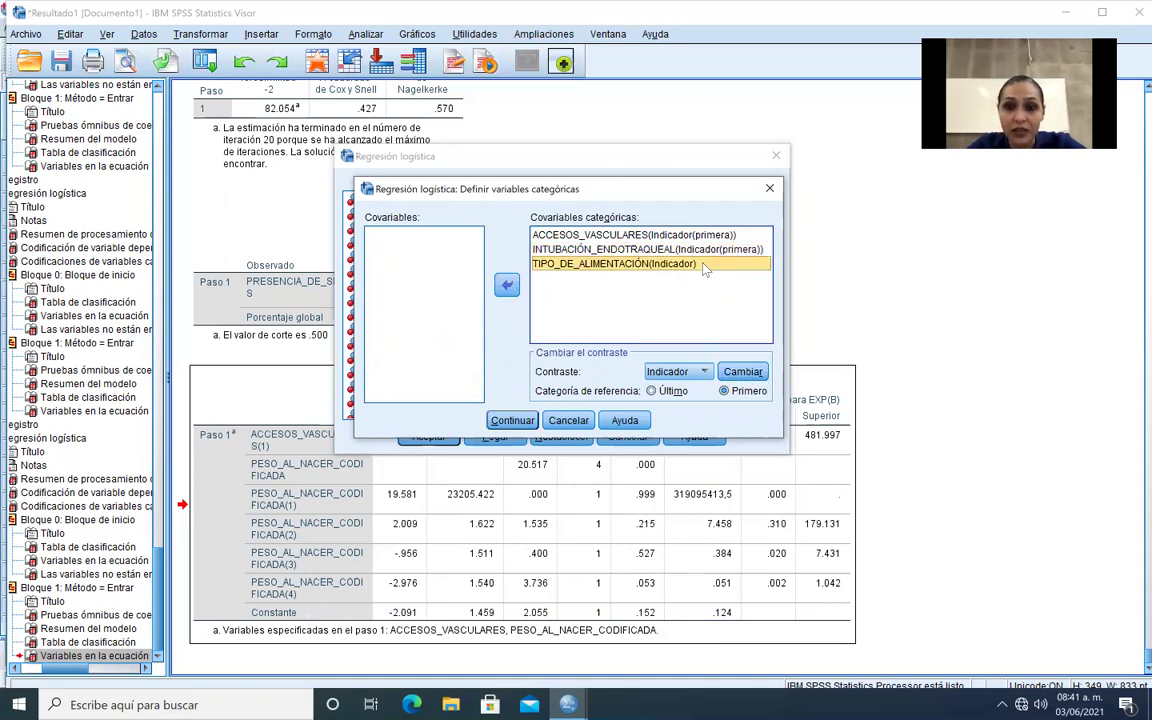
- Apply the first category as reference for the categorical covariate TIPO_DE_ALIMENTACIÓN and run the logistic regression
{"action": "left_click", "coordinate": [740, 374]}
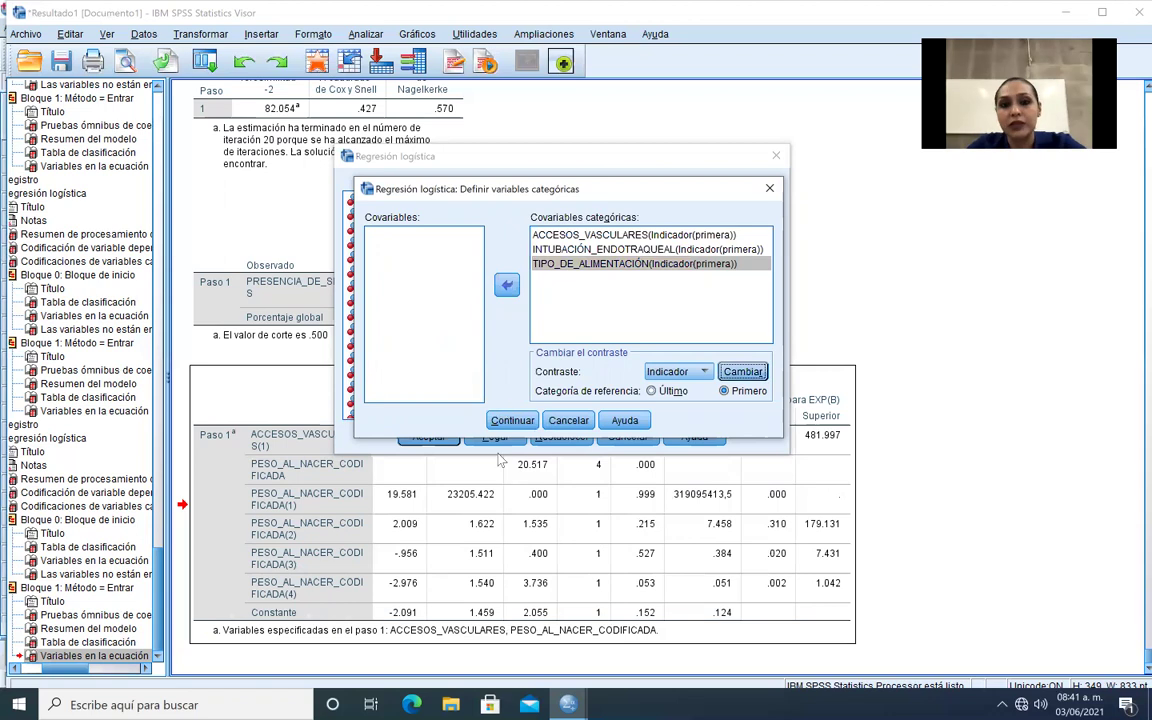
{"action": "left_click", "coordinate": [505, 420]}
{"action": "left_click", "coordinate": [434, 437]}
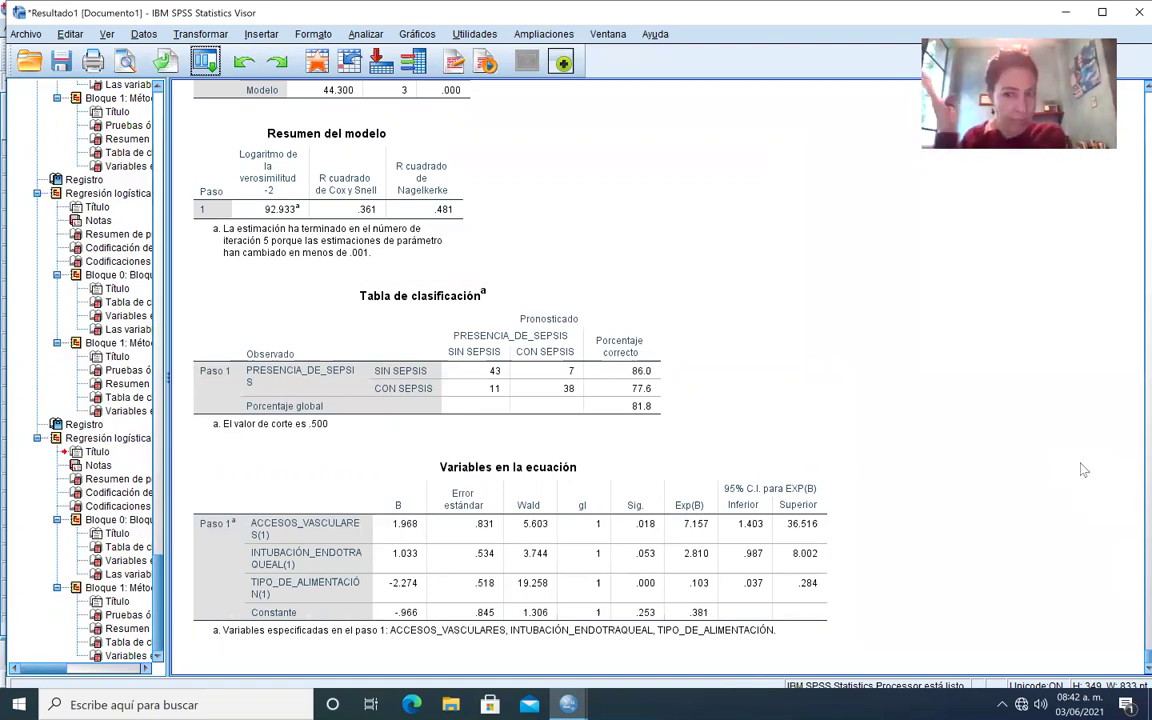
{"action": "left_click", "coordinate": [791, 469]}
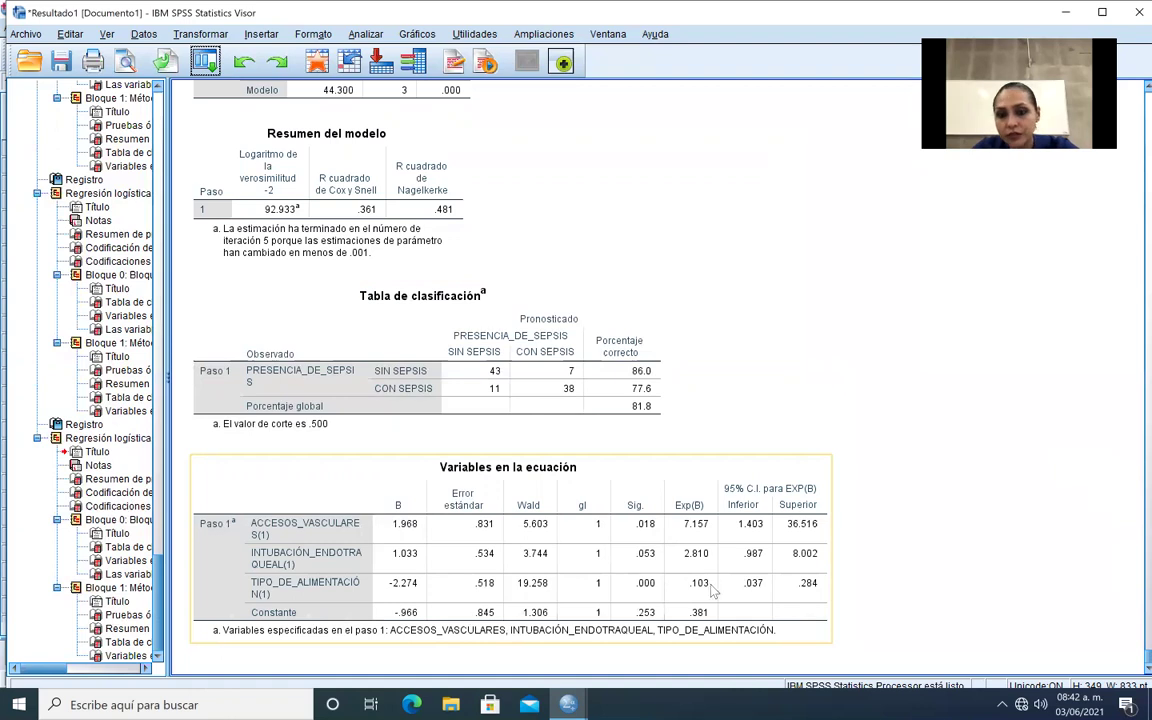
{"action": "left_click", "coordinate": [376, 293]}
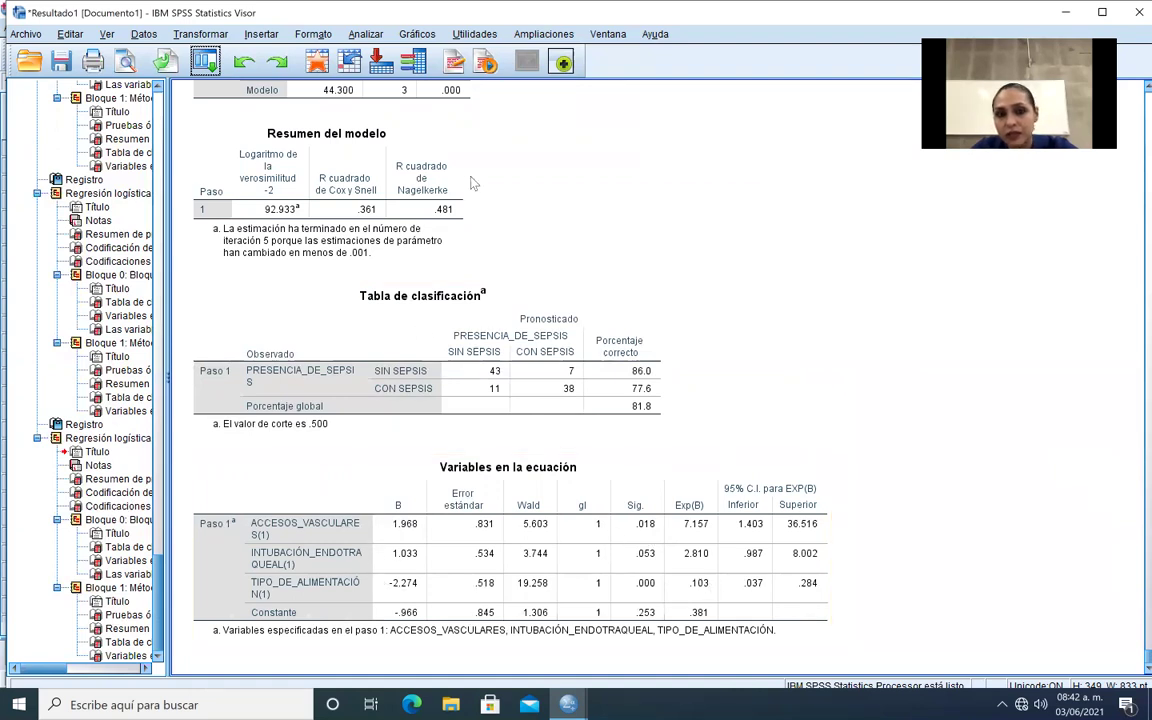
{"action": "left_click", "coordinate": [385, 360]}
{"action": "left_click", "coordinate": [360, 466]}
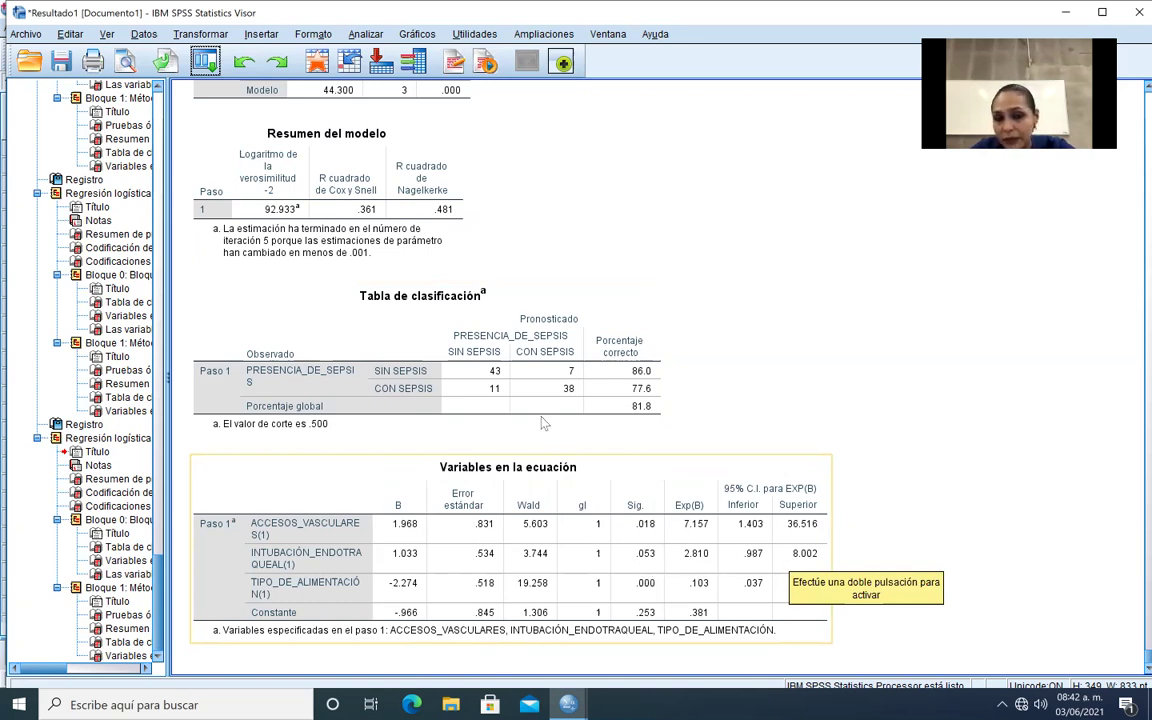
- Reopen the logistic regression setup and replace the covariate TIPO_DE_ALIMENTACIÓN with NUTRICIÓN_PARENTERAL
{"action": "left_click", "coordinate": [205, 62]}
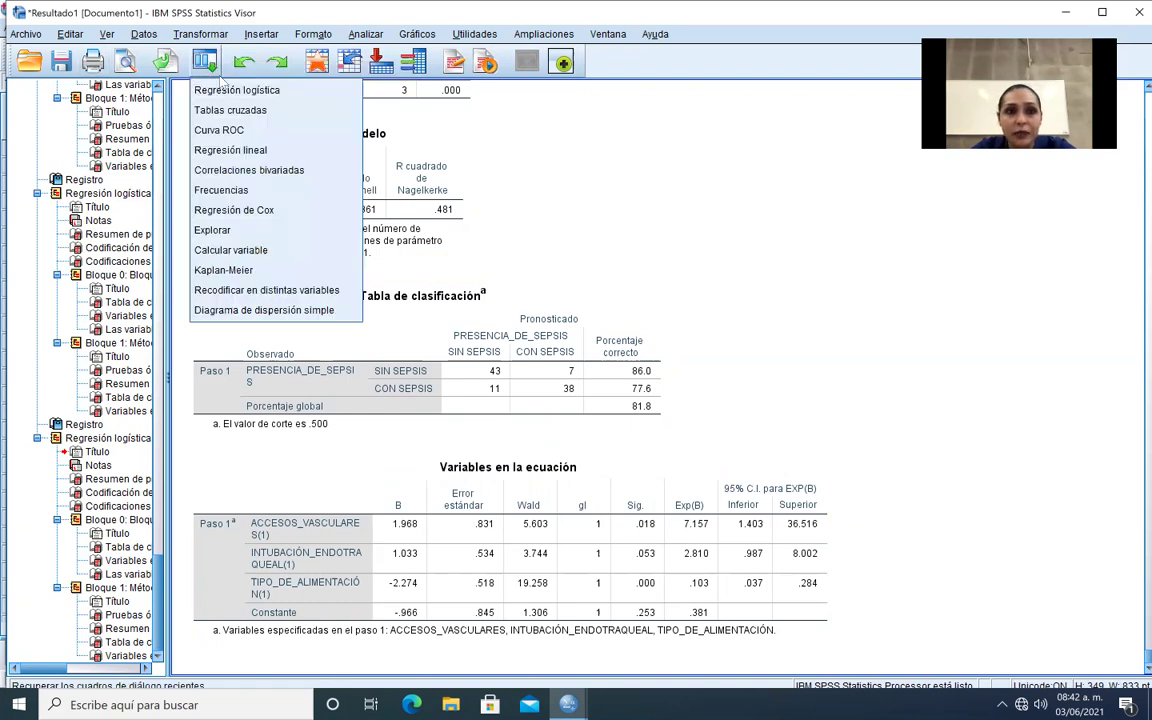
{"action": "left_click", "coordinate": [236, 90]}
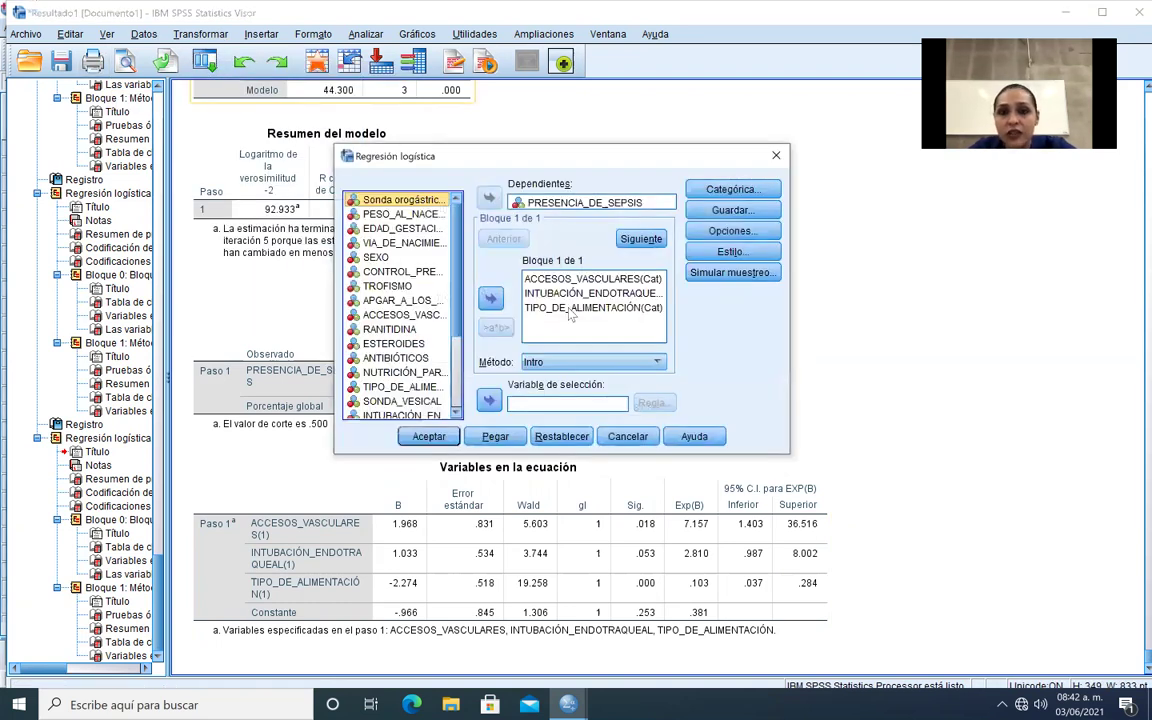
{"action": "left_click", "coordinate": [571, 308]}
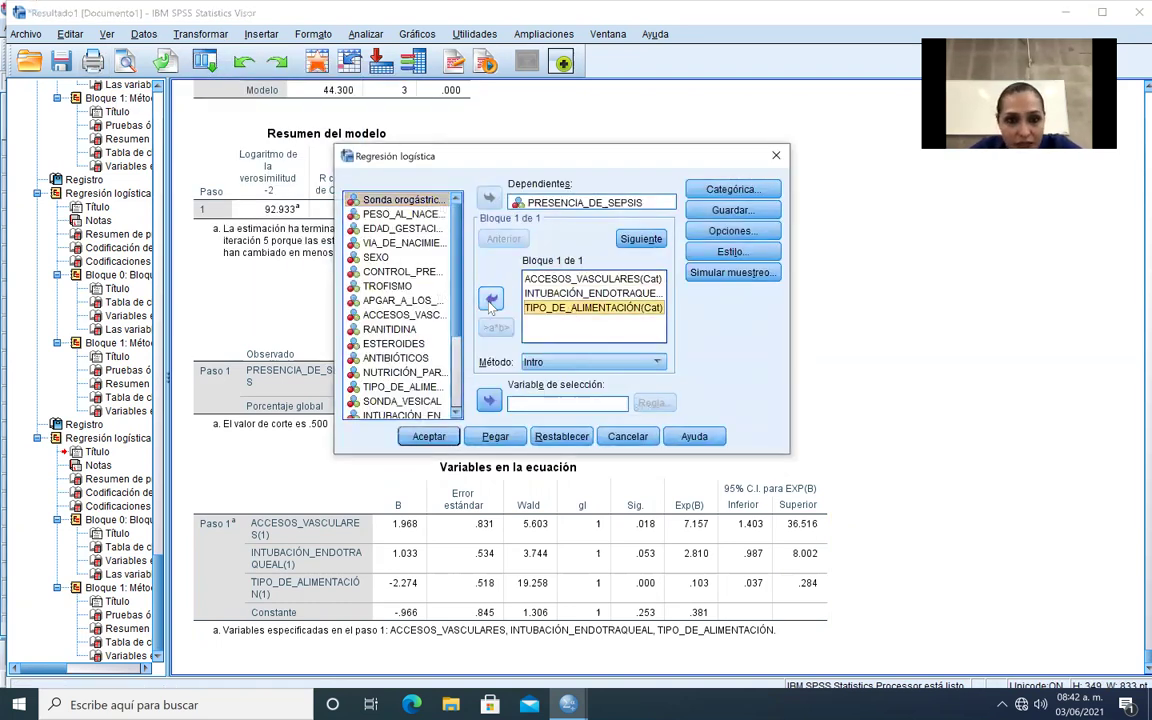
{"action": "left_click", "coordinate": [489, 298]}
{"action": "left_click", "coordinate": [433, 372]}
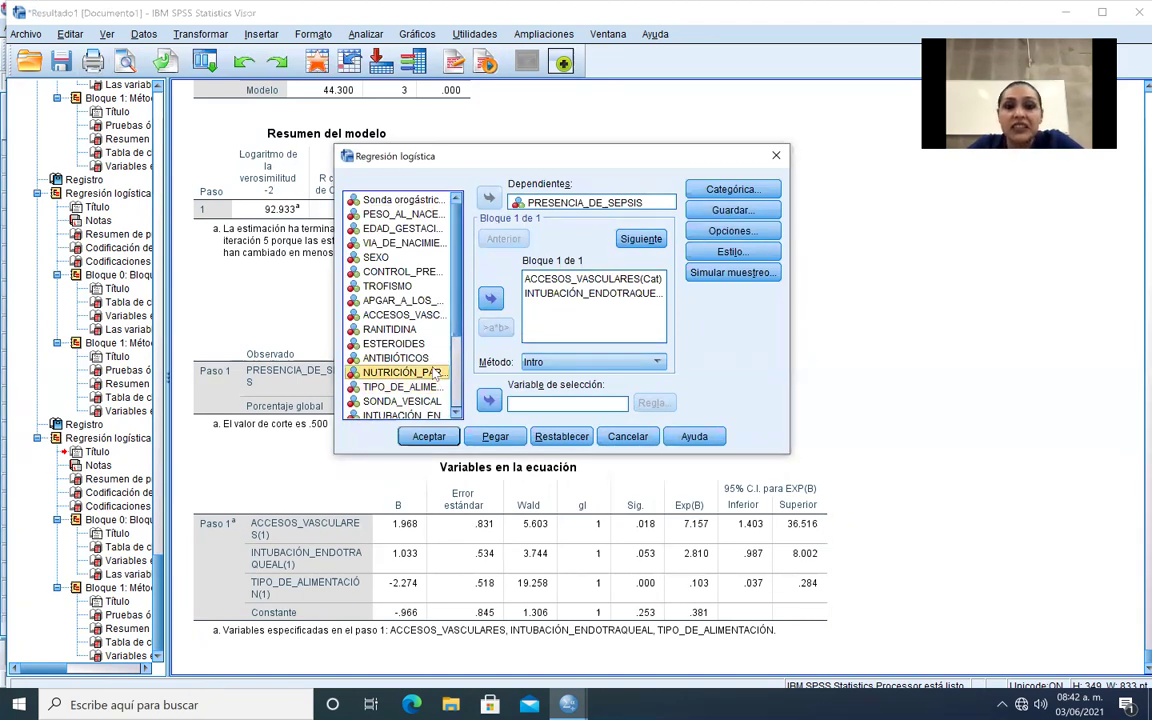
{"action": "left_click", "coordinate": [490, 298]}
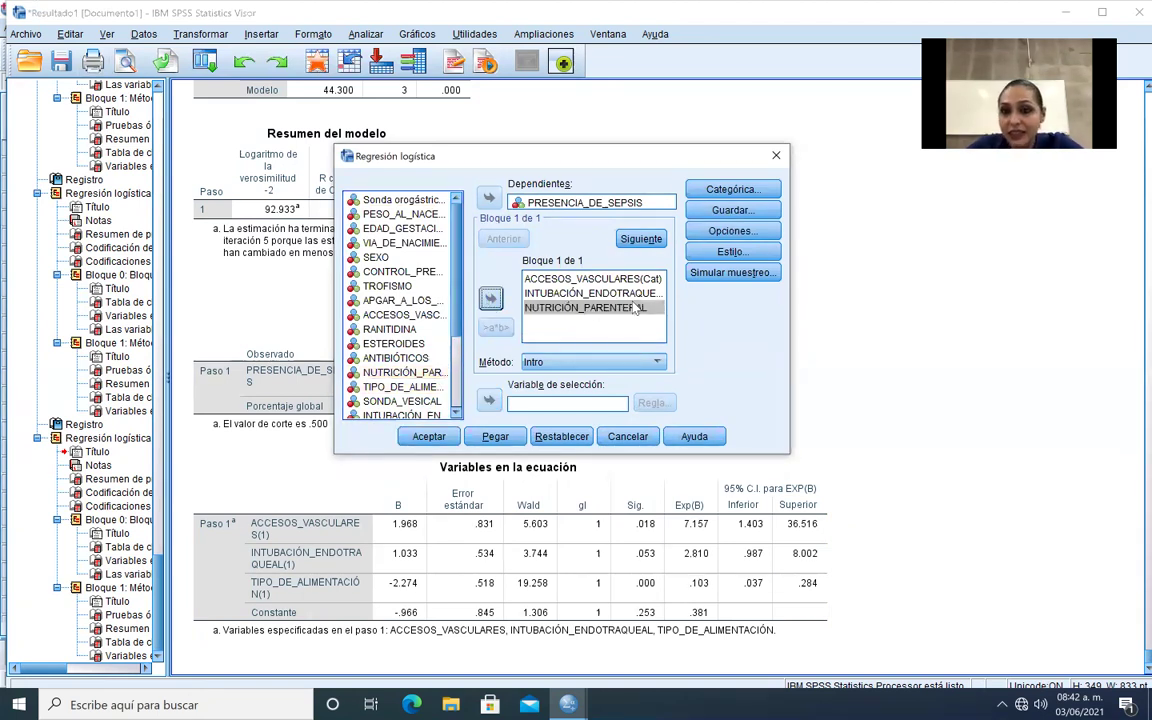
- Check the value labels of NUTRICIÓN_PARENTERAL in its variable information
{"action": "right_click", "coordinate": [575, 308]}
{"action": "left_click", "coordinate": [647, 335]}
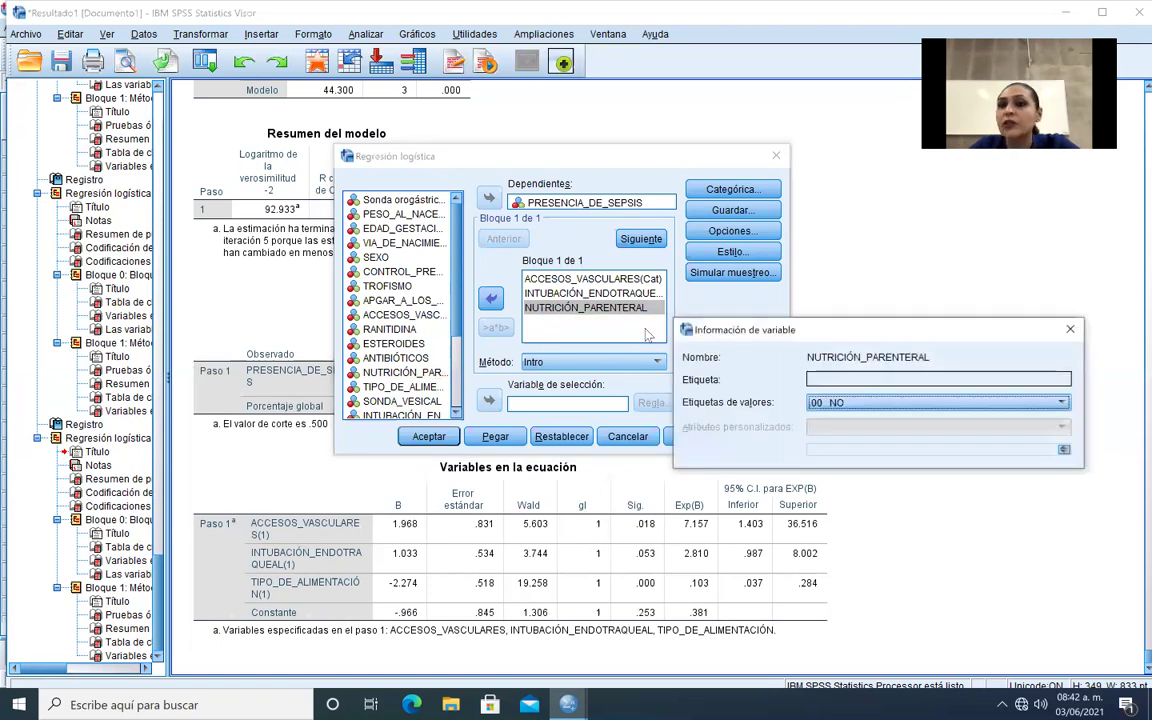
{"action": "left_click", "coordinate": [1068, 329]}
- Define NUTRICIÓN_PARENTERAL as a categorical covariate with the first category as reference and run the logistic regression
{"action": "left_click", "coordinate": [705, 190]}
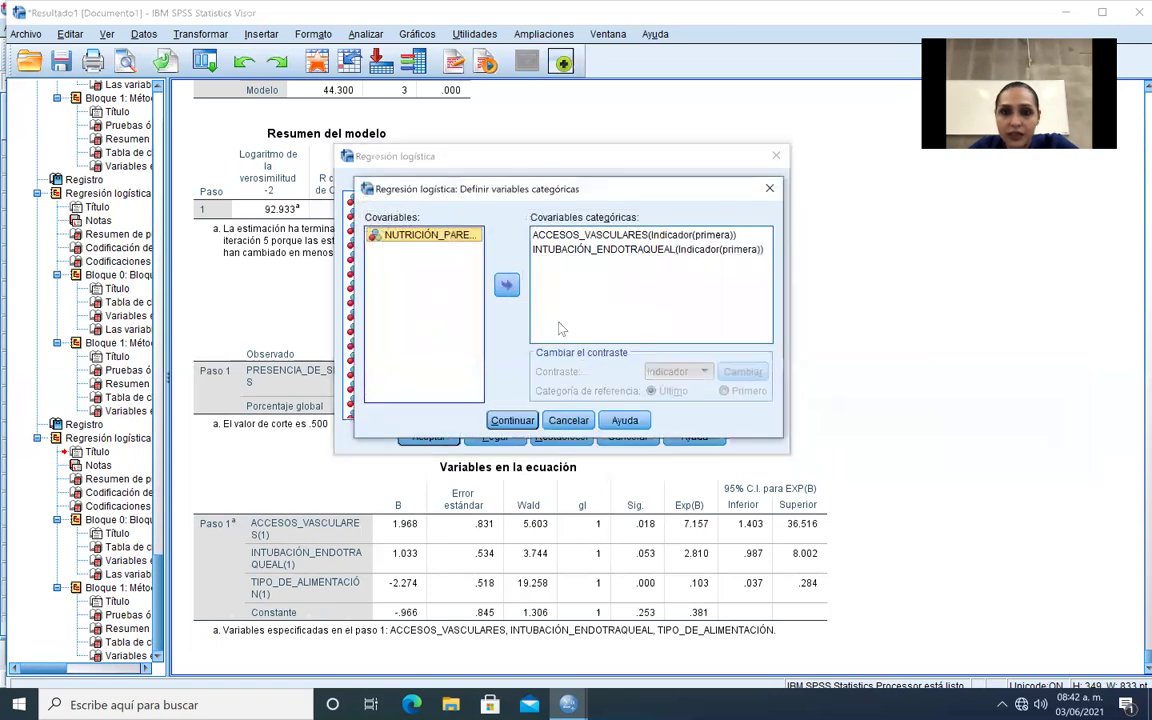
{"action": "left_click", "coordinate": [506, 285]}
{"action": "left_click", "coordinate": [724, 391]}
{"action": "left_click", "coordinate": [742, 371]}
{"action": "left_click", "coordinate": [512, 420]}
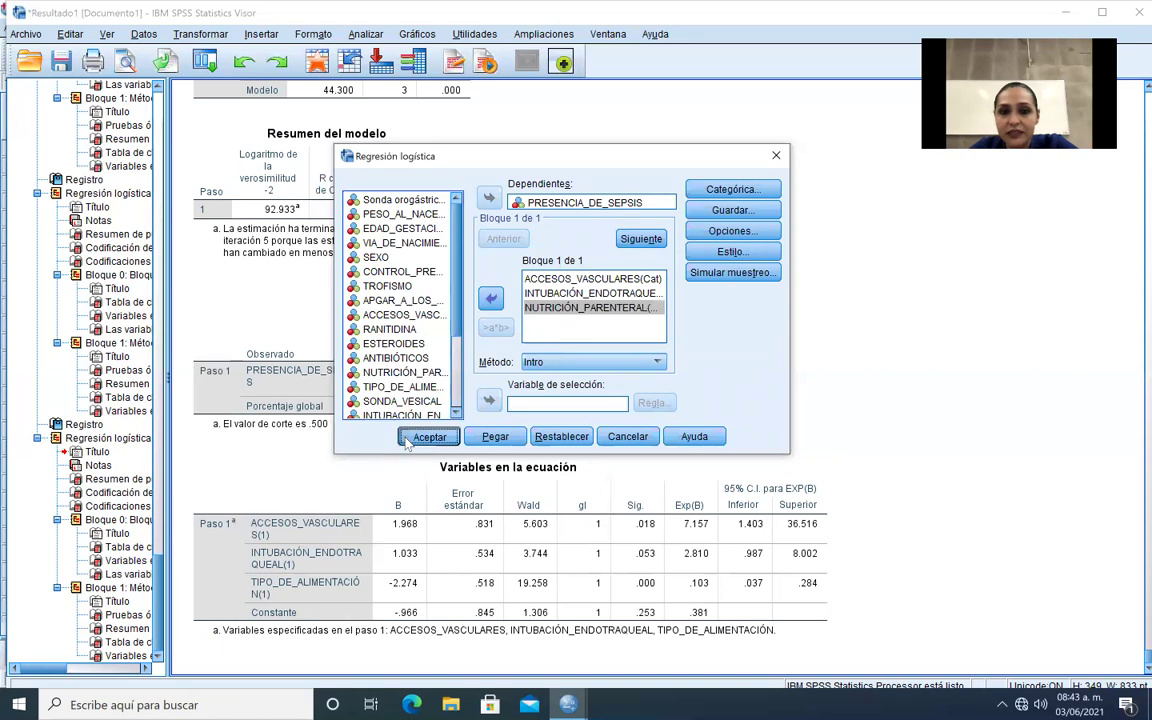
{"action": "left_click", "coordinate": [410, 436]}
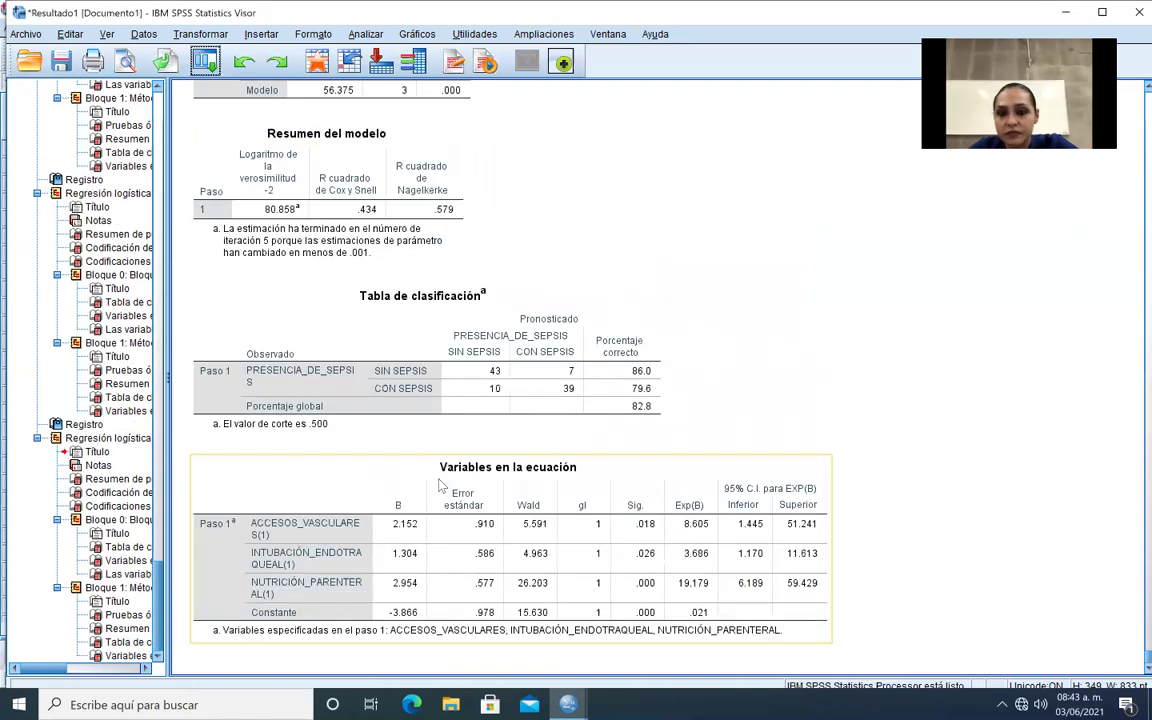
- Examine the significance, Exp(B) and 95% confidence intervals of the three covariates in the Variables en la ecuación table
{"action": "mouse_move", "coordinate": [450, 712]}
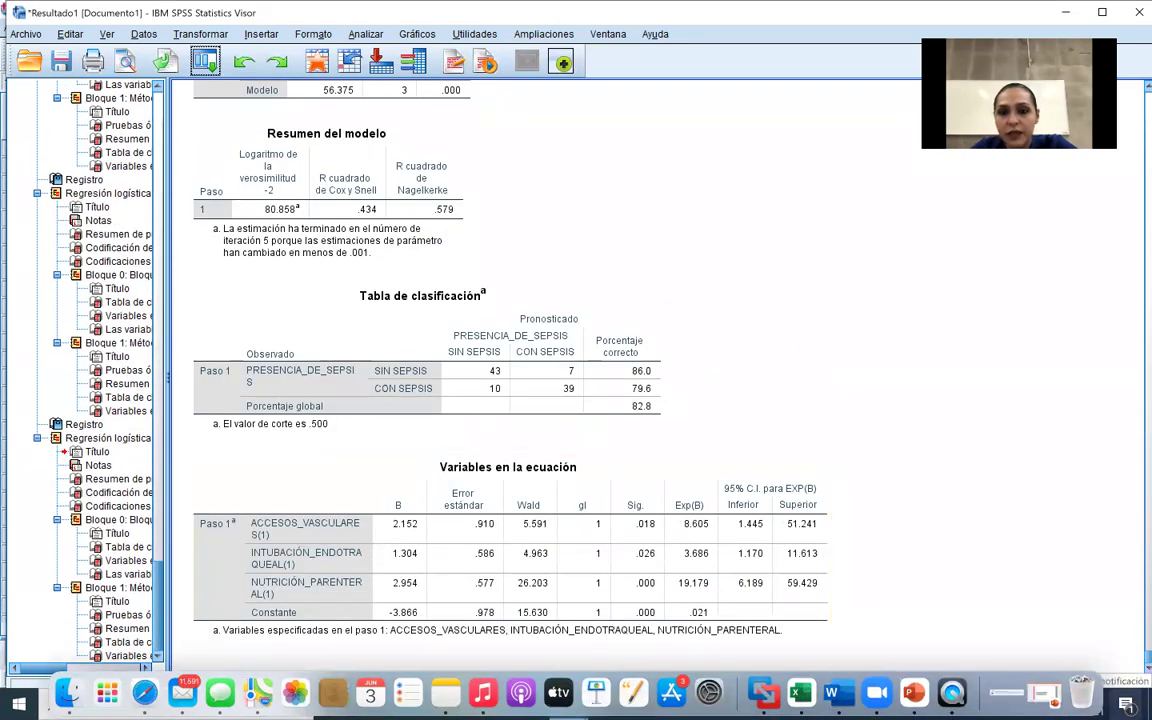
{"action": "left_click", "coordinate": [710, 529]}
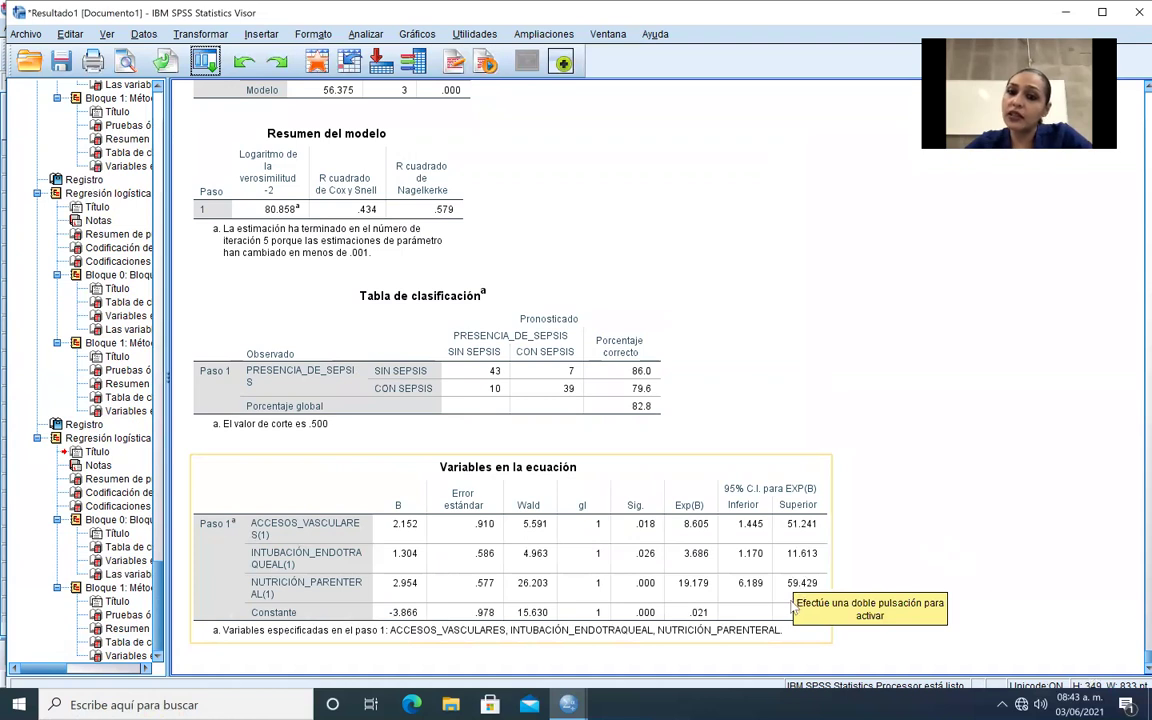
{"action": "left_click", "coordinate": [953, 578]}
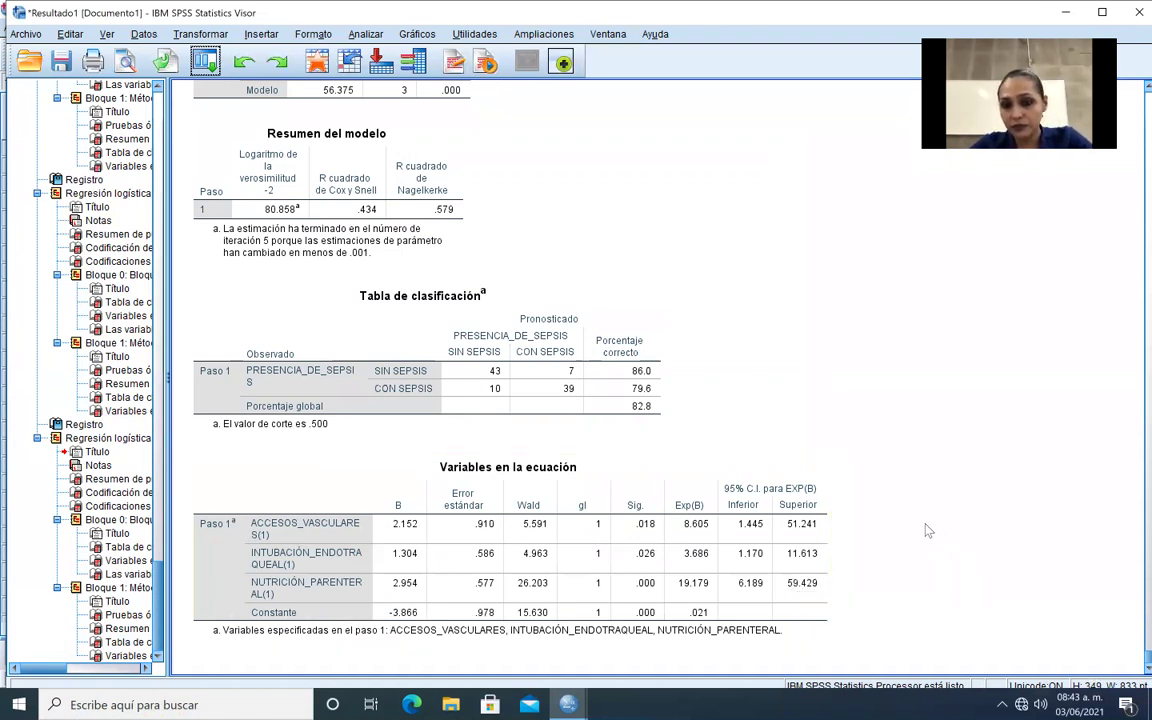
{"action": "left_click", "coordinate": [822, 553]}
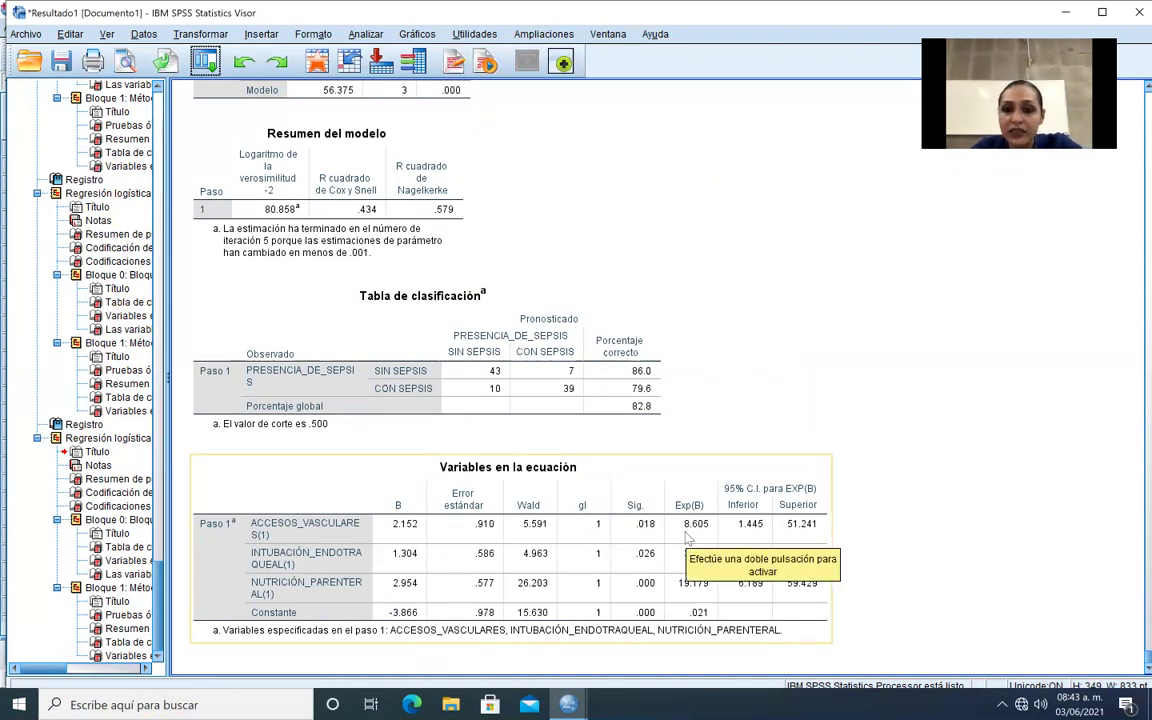
{"action": "left_click", "coordinate": [643, 423]}
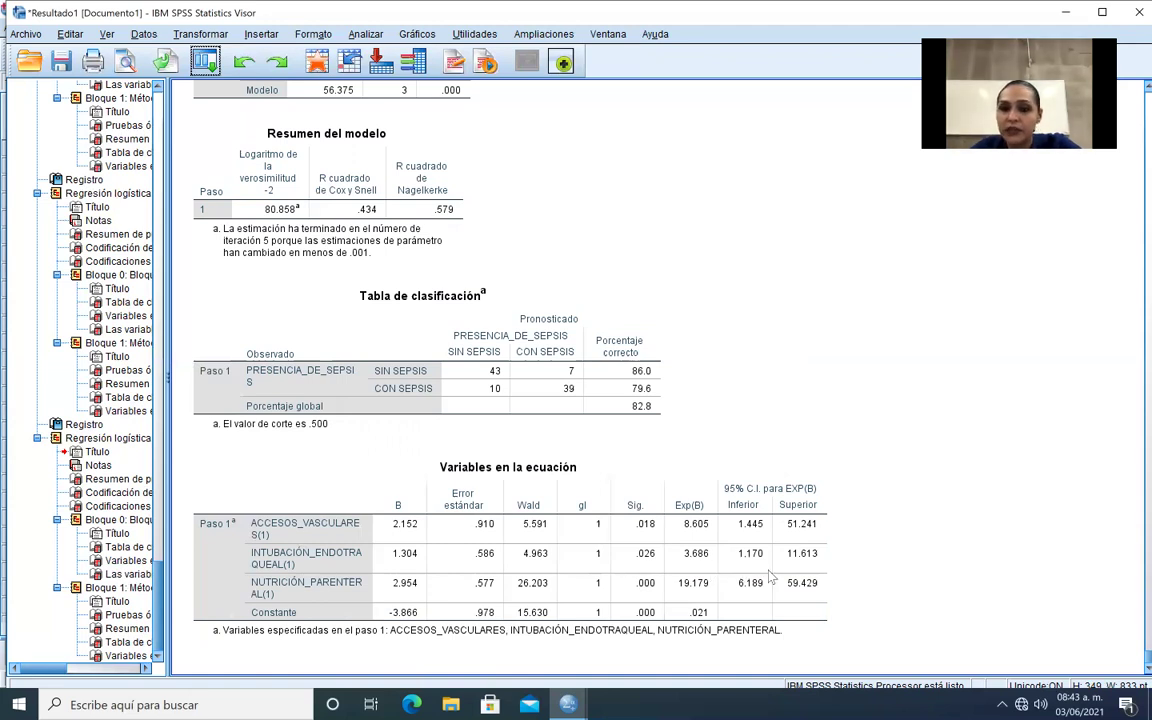
{"action": "left_click", "coordinate": [716, 548]}
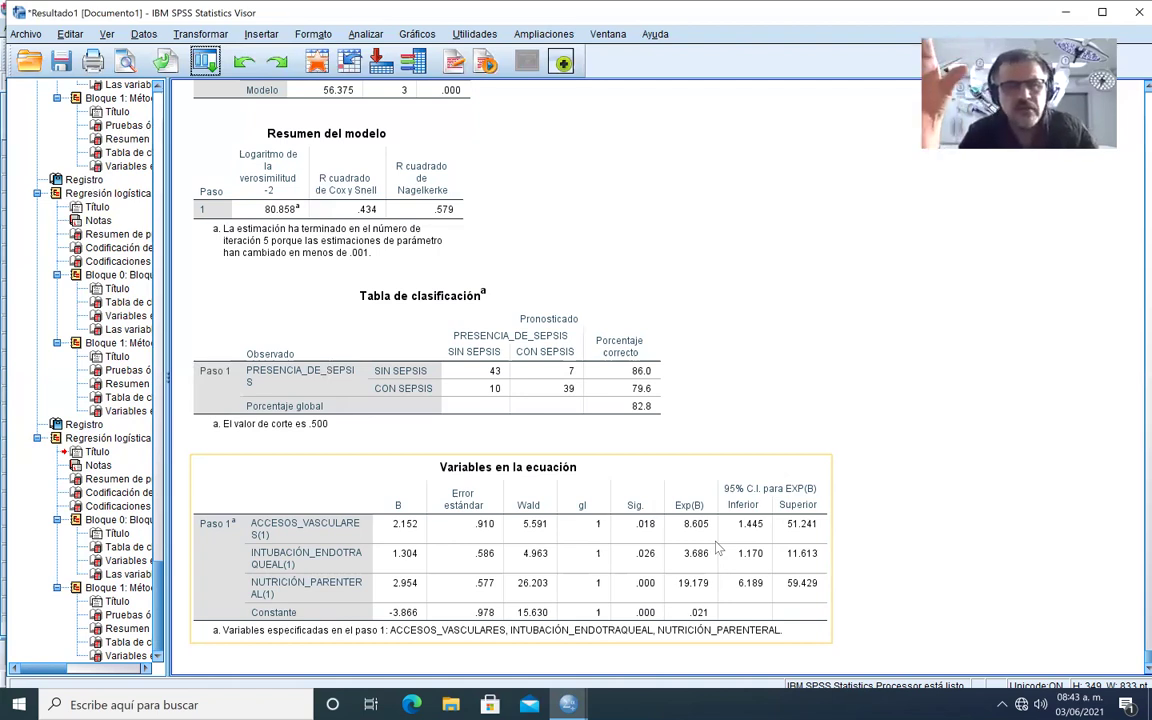
{"action": "left_click", "coordinate": [628, 505]}
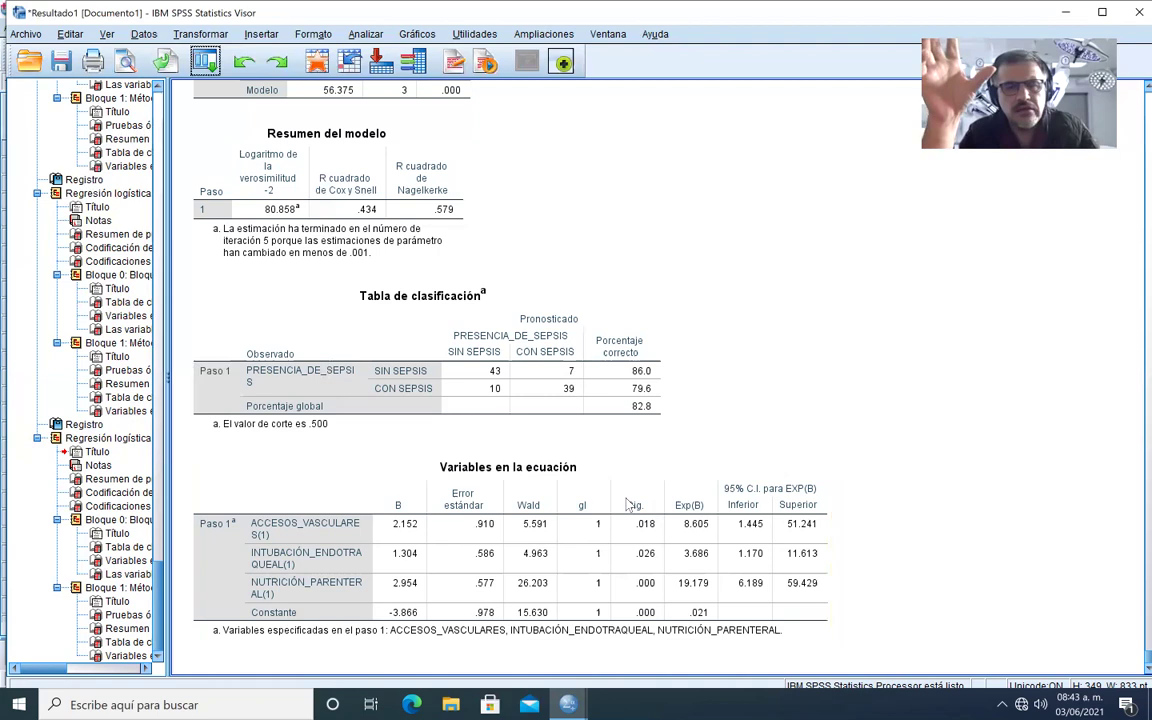
{"action": "left_click", "coordinate": [628, 505]}
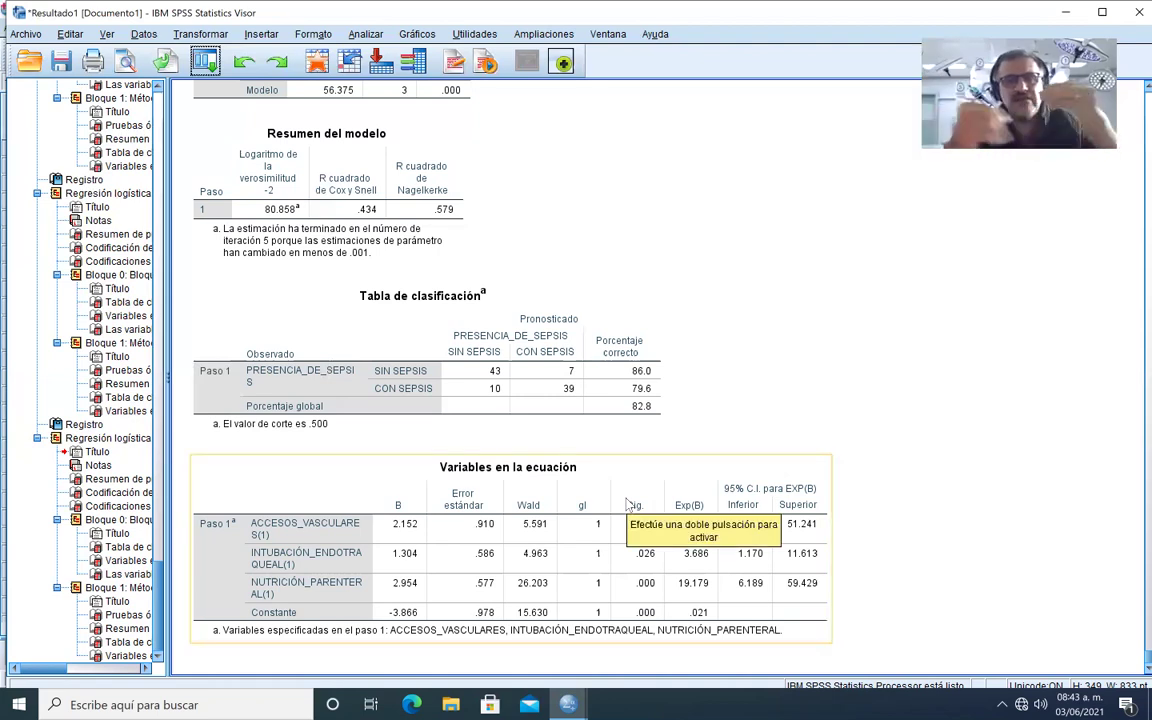
{"action": "left_click", "coordinate": [870, 180]}
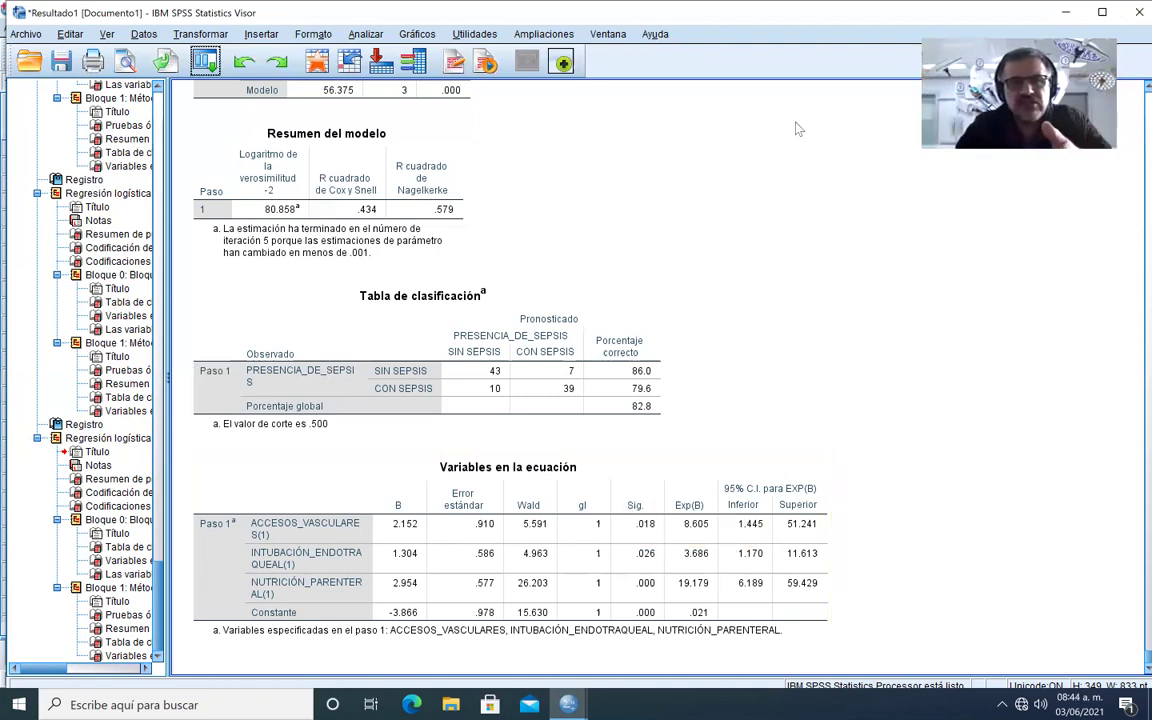
- Close the results document and the neonatal sepsis dataset without saving either
{"action": "left_click", "coordinate": [1130, 12]}
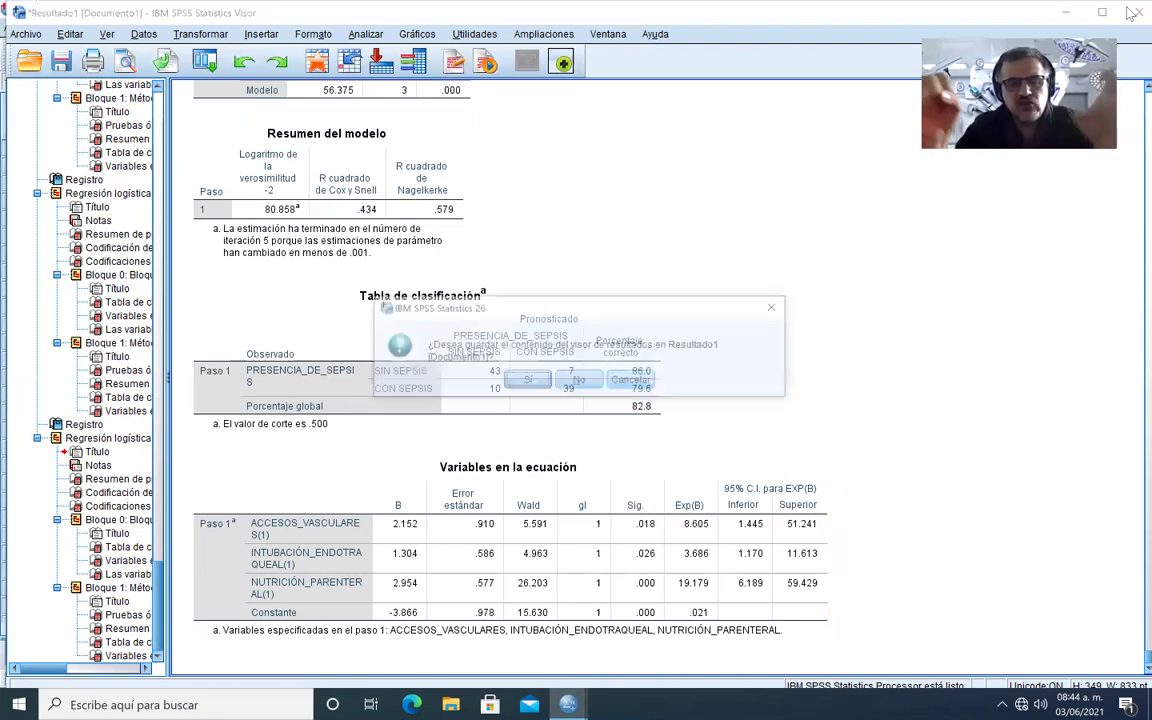
{"action": "left_click", "coordinate": [580, 382]}
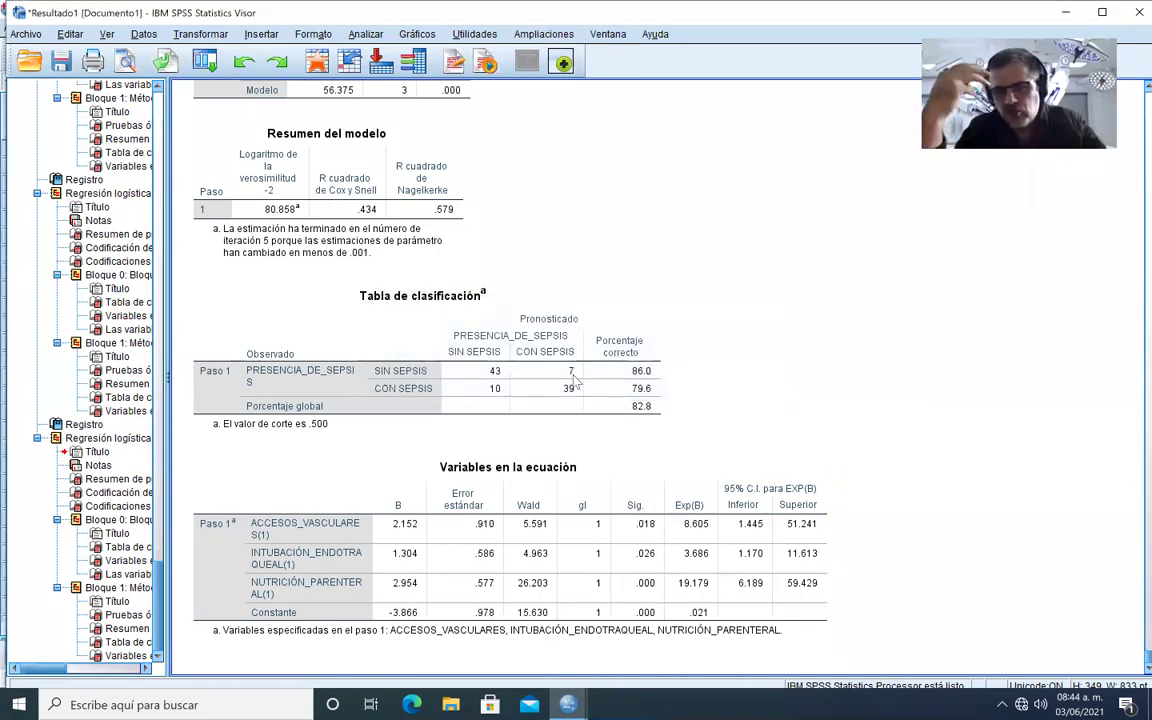
{"action": "left_click", "coordinate": [1130, 8]}
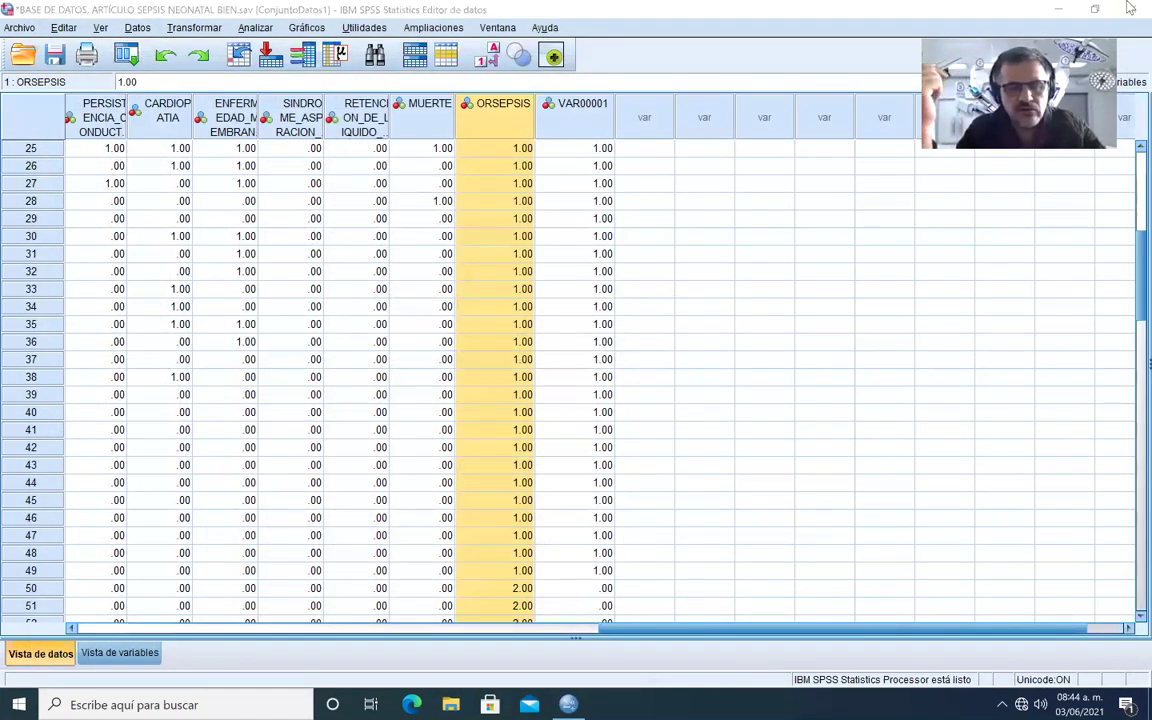
{"action": "left_click", "coordinate": [557, 389]}
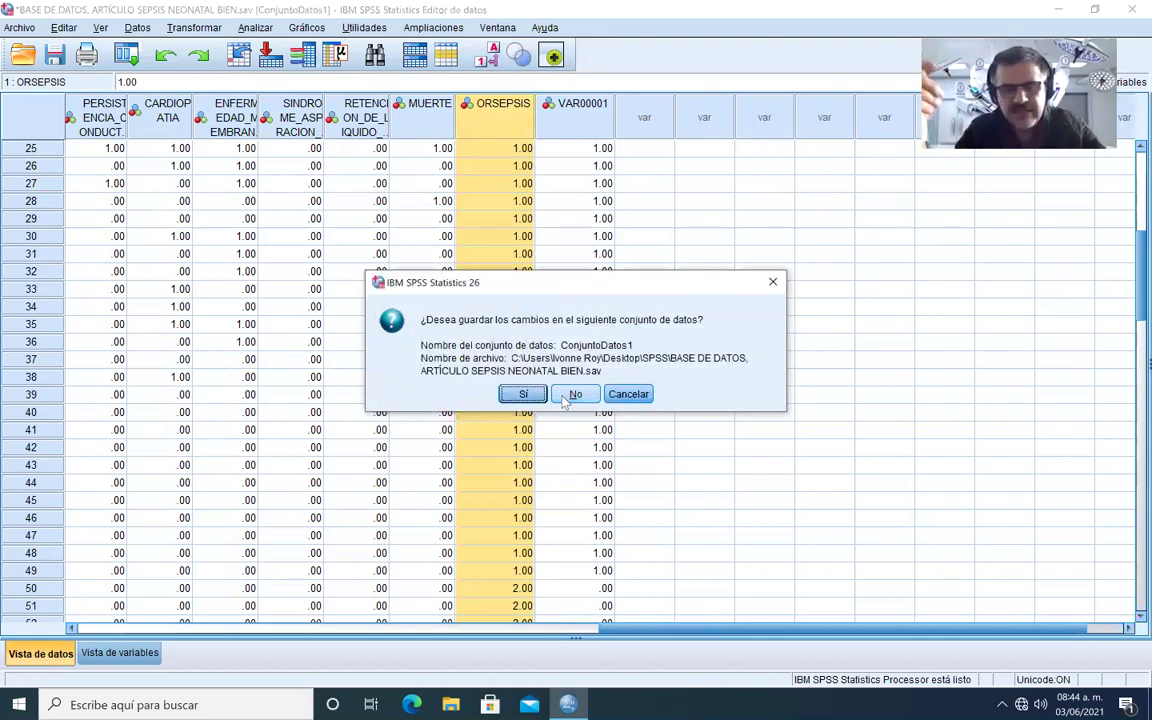
{"action": "left_click", "coordinate": [571, 393]}
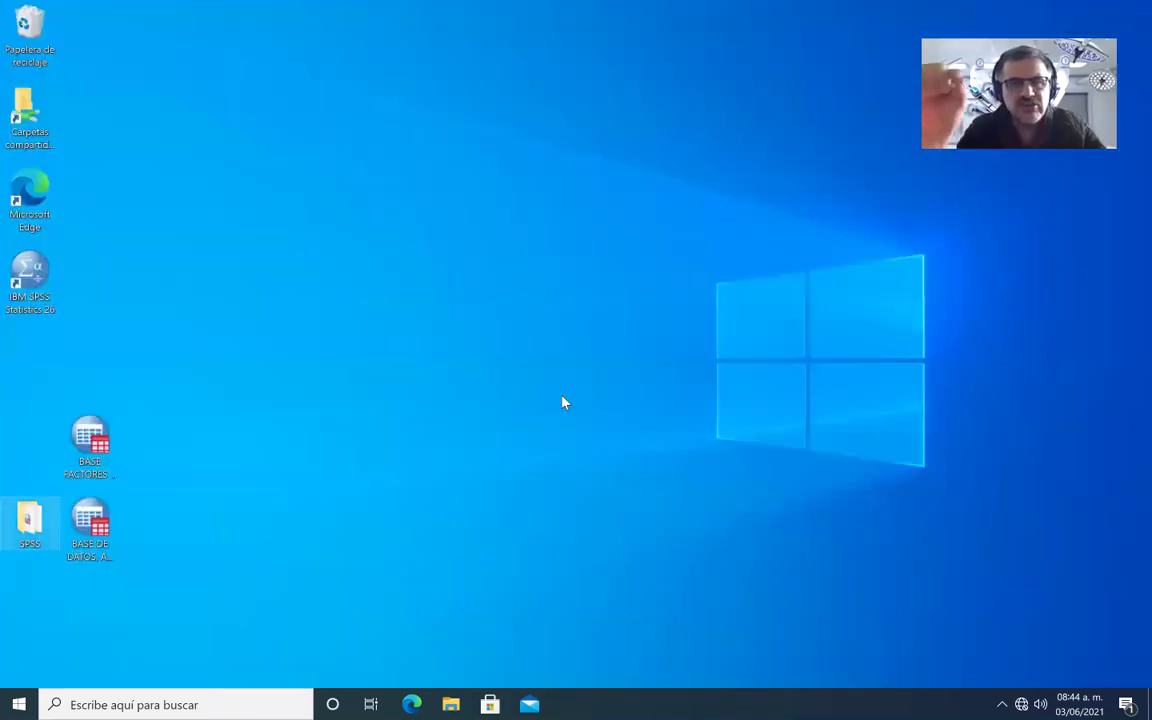
- Open the dataset Base Datos copia_anticoagulantes y mortalidad por COVID 19 from the desktop SPSS folder, minimizing string variable widths
{"action": "double_click", "coordinate": [24, 522]}
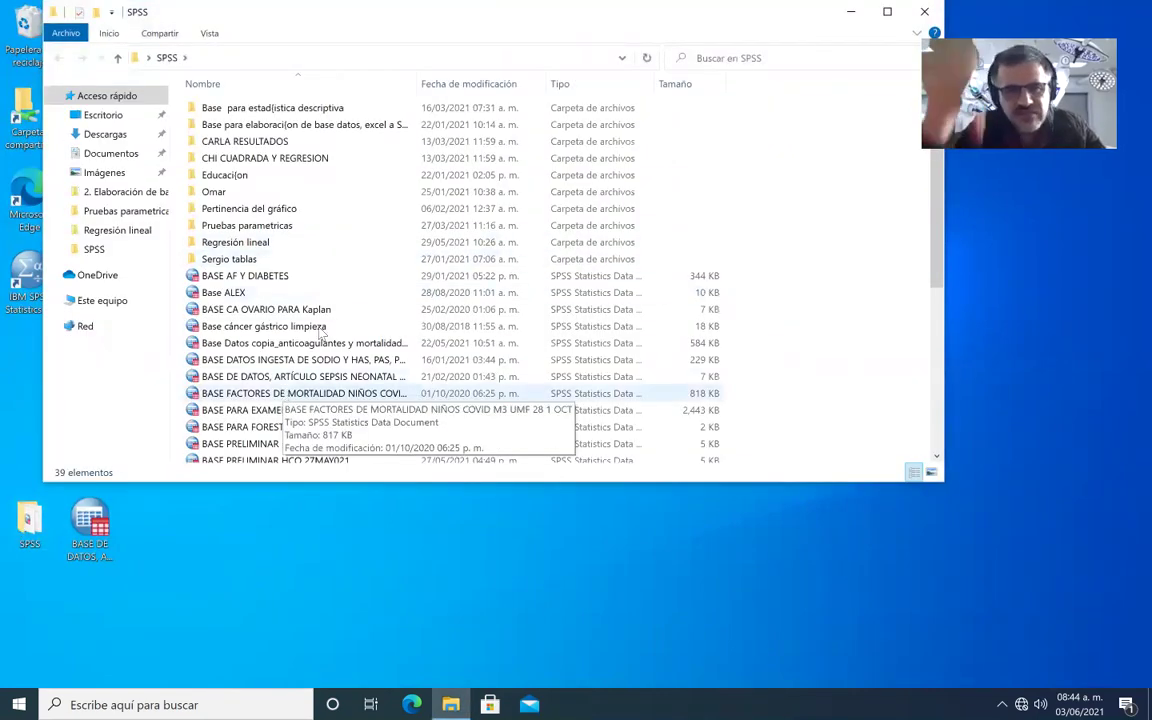
{"action": "double_click", "coordinate": [322, 342]}
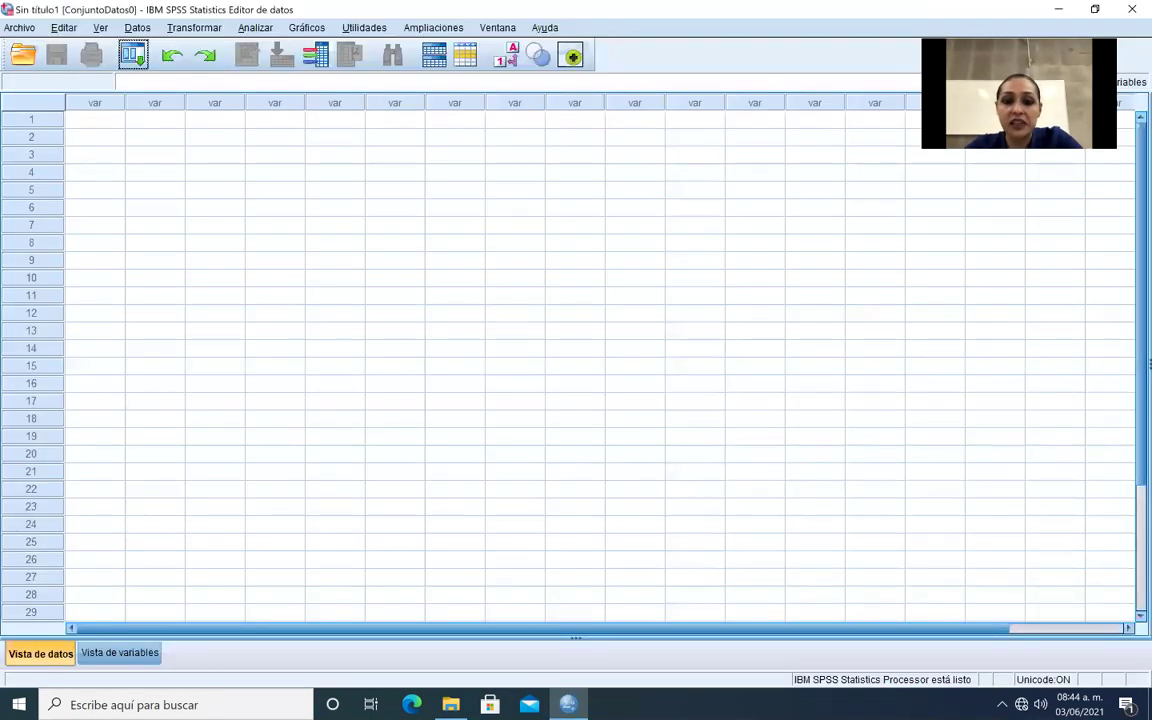
{"action": "mouse_move", "coordinate": [858, 668]}
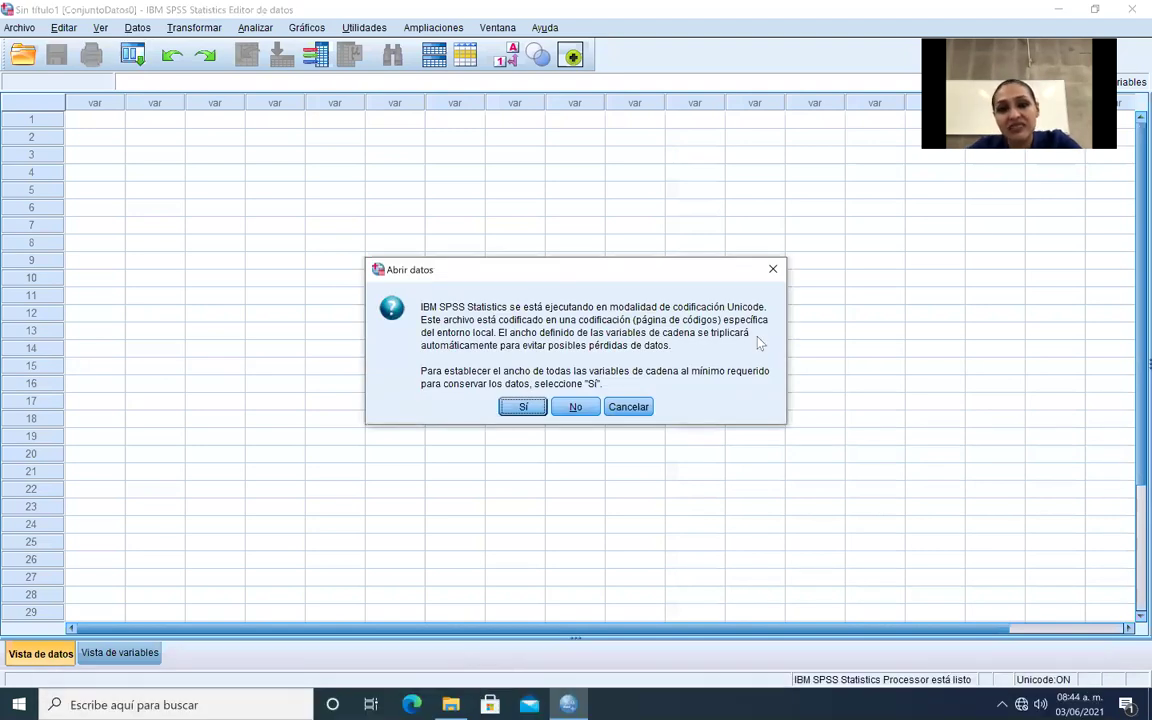
{"action": "left_click", "coordinate": [527, 406]}
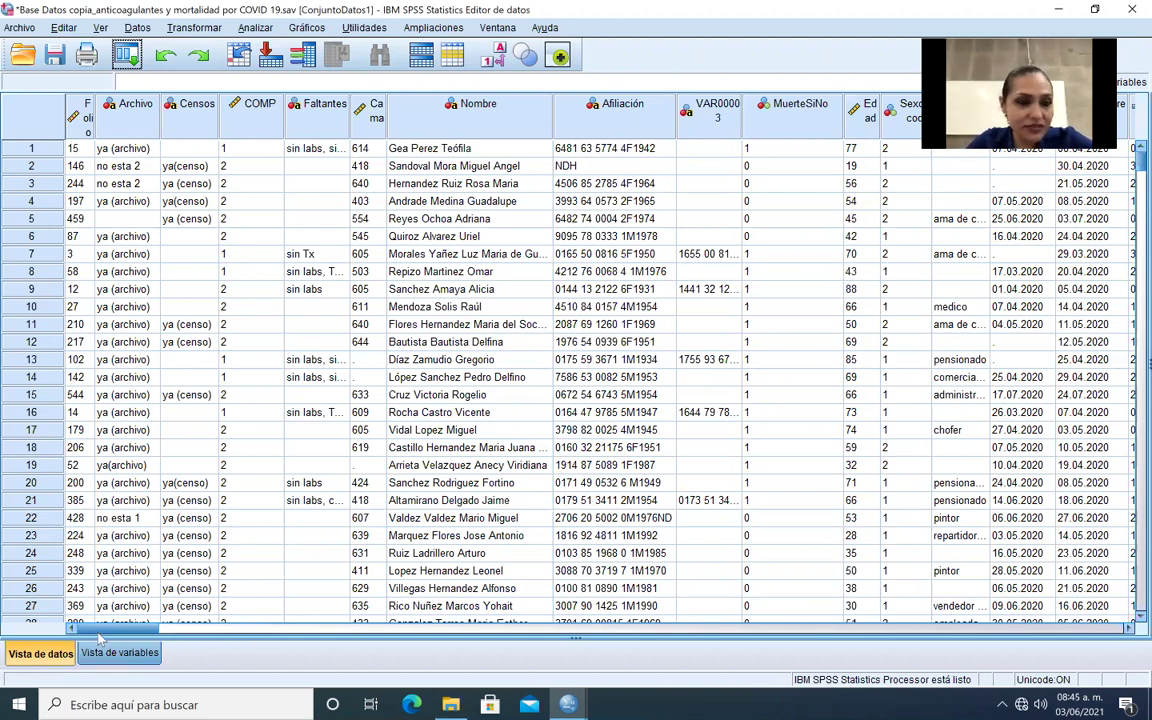
- Look over the dataset's data and variable definitions, and check the value labels defined for MuerteSiNo
{"action": "left_click_drag", "start_coordinate": [100, 630], "coordinate": [318, 632]}
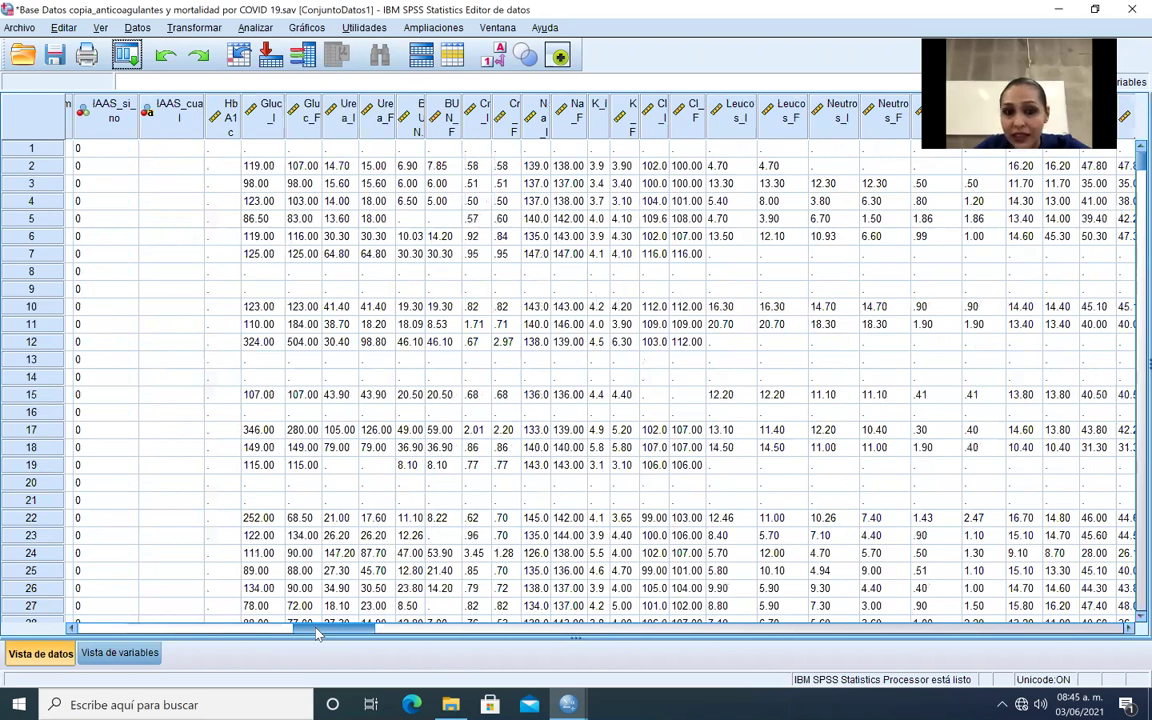
{"action": "left_click", "coordinate": [119, 653]}
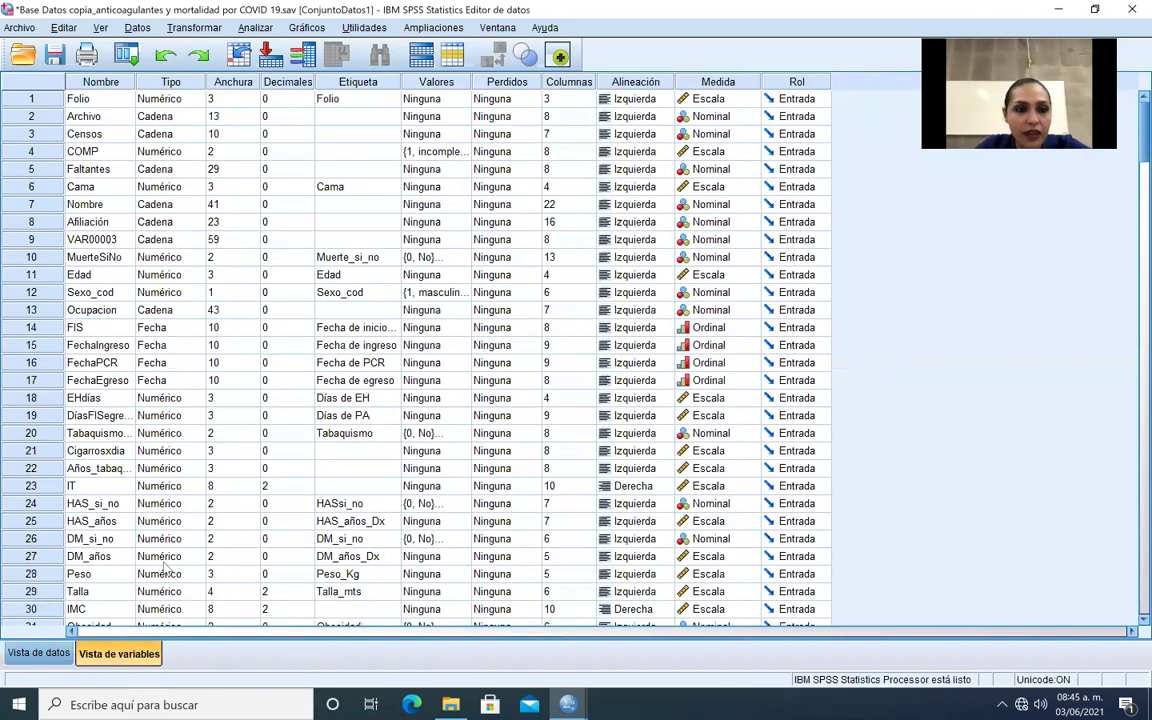
{"action": "scroll", "coordinate": [183, 490], "scroll_direction": "down", "scroll_amount": 1}
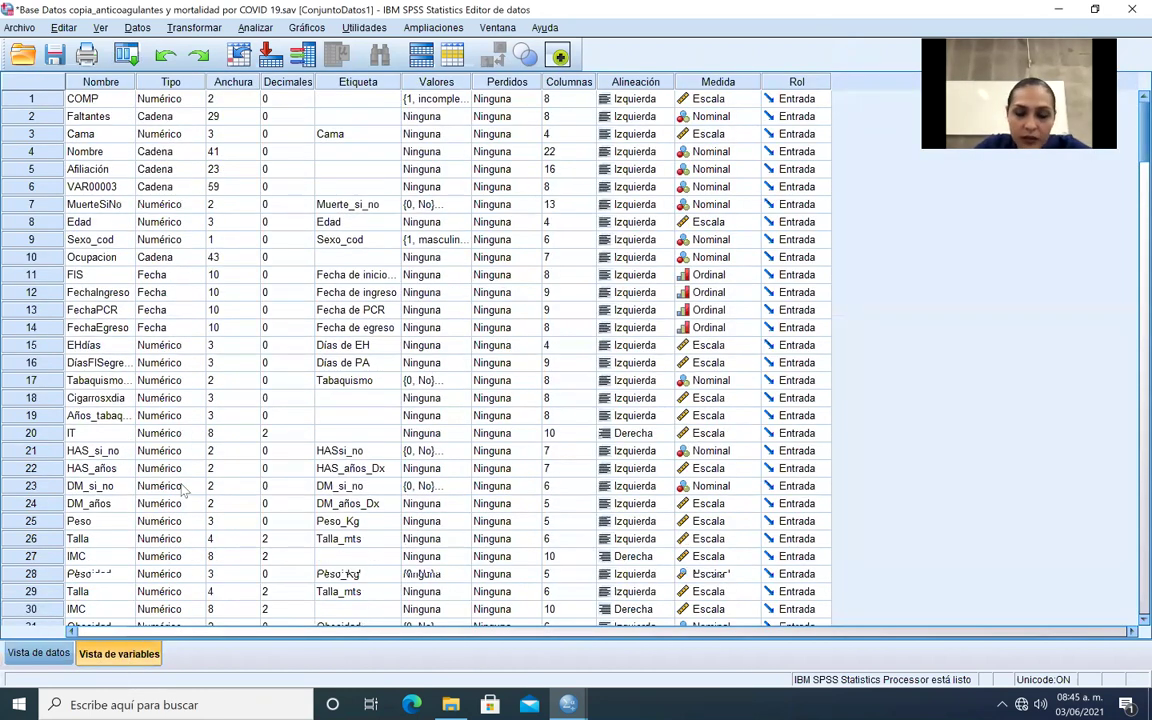
{"action": "scroll", "coordinate": [183, 490], "scroll_direction": "down", "scroll_amount": 1}
{"action": "scroll", "coordinate": [183, 490], "scroll_direction": "up", "scroll_amount": 2}
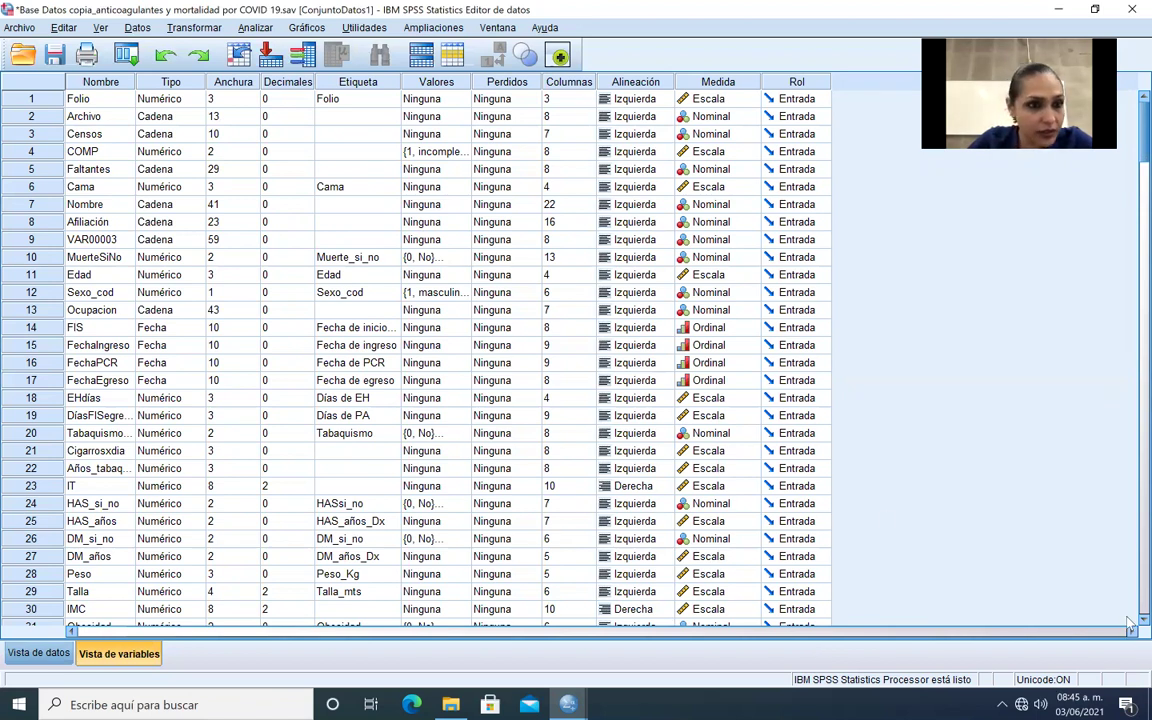
{"action": "left_click", "coordinate": [425, 257]}
{"action": "left_click", "coordinate": [462, 257]}
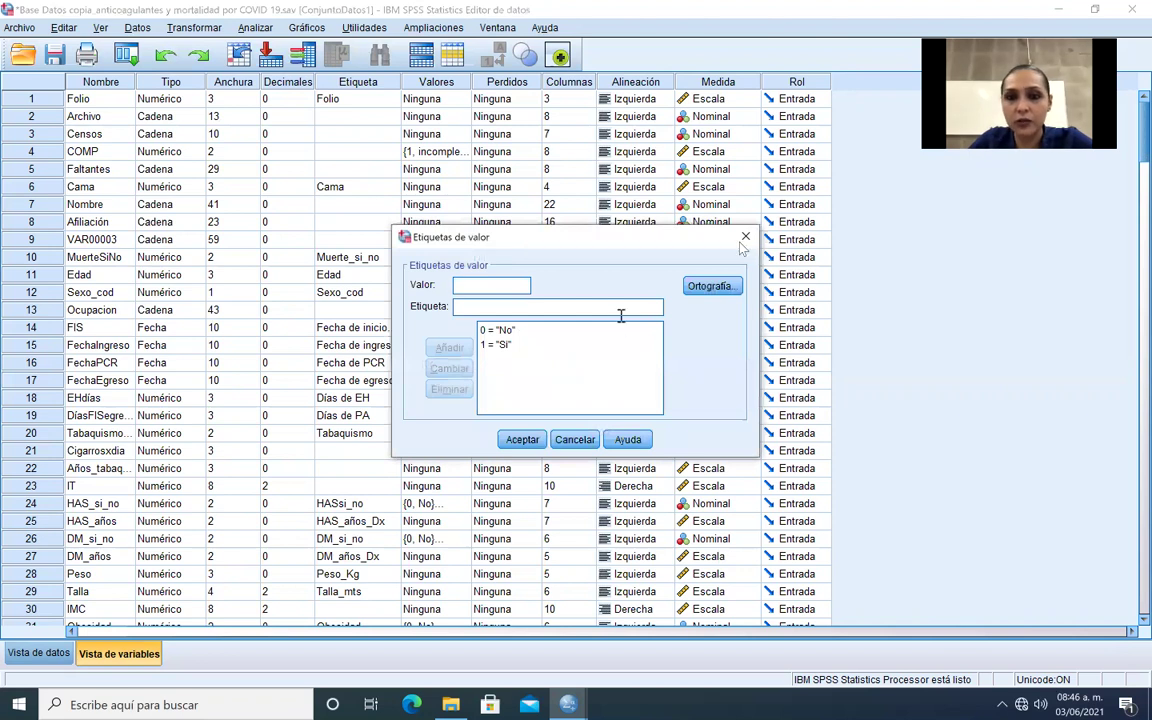
{"action": "left_click", "coordinate": [745, 237]}
- Review the full list of variable definitions down to Reingreso and return to the anticoagulant variables
{"action": "scroll", "coordinate": [1010, 640], "scroll_direction": "down", "scroll_amount": 1}
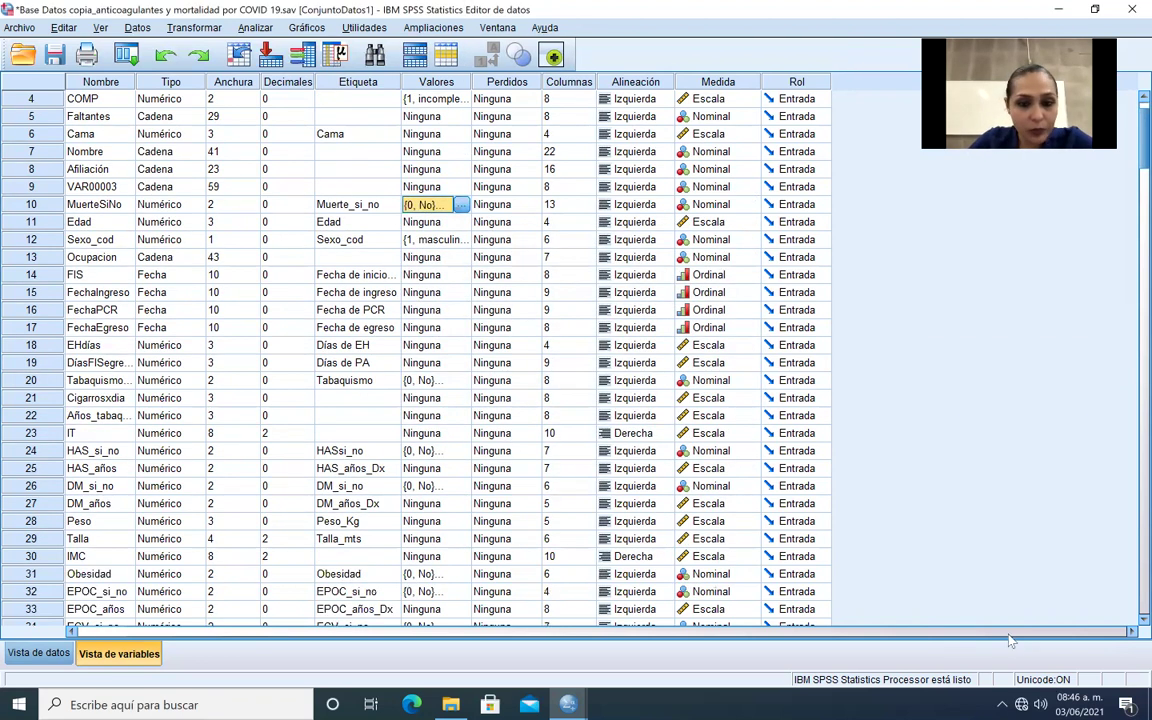
{"action": "scroll", "coordinate": [1128, 620], "scroll_direction": "down", "scroll_amount": 4}
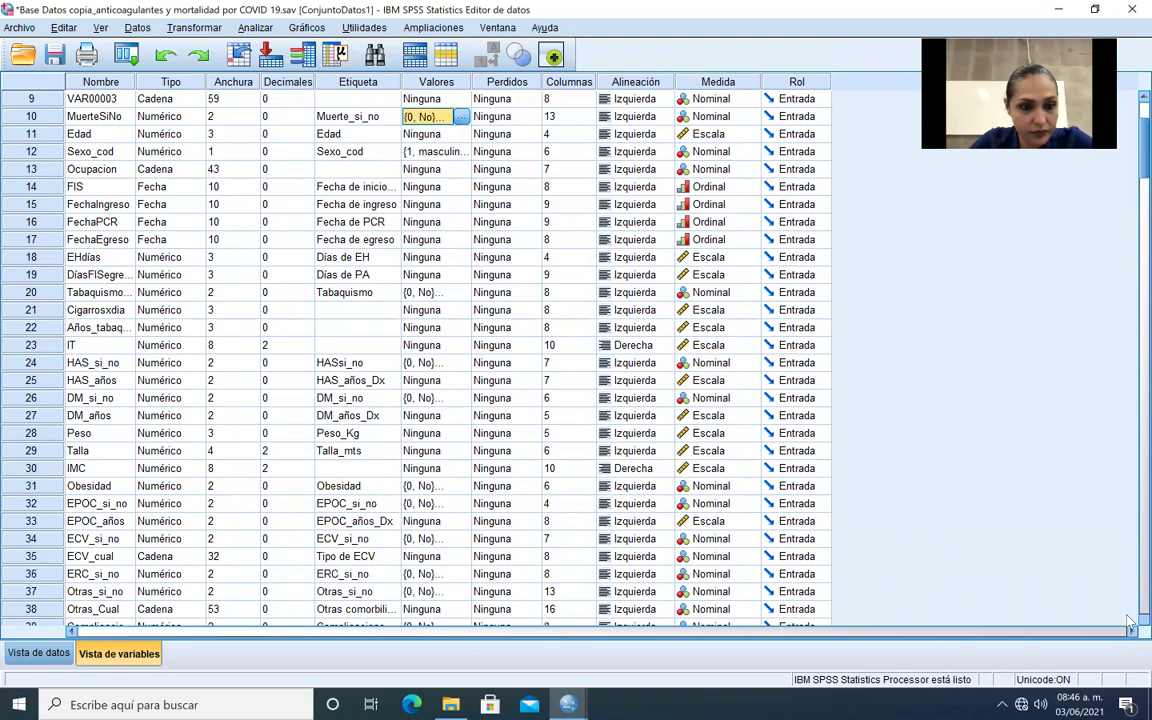
{"action": "scroll", "coordinate": [1128, 620], "scroll_direction": "down", "scroll_amount": 9}
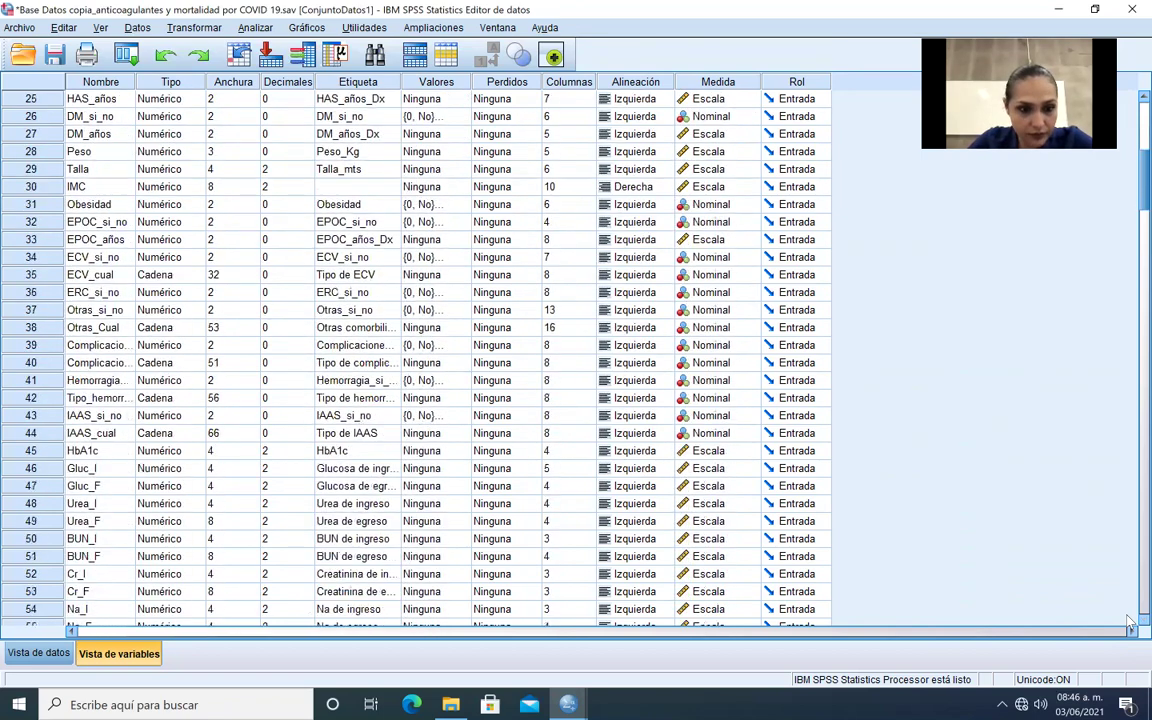
{"action": "scroll", "coordinate": [1128, 620], "scroll_direction": "down", "scroll_amount": 10}
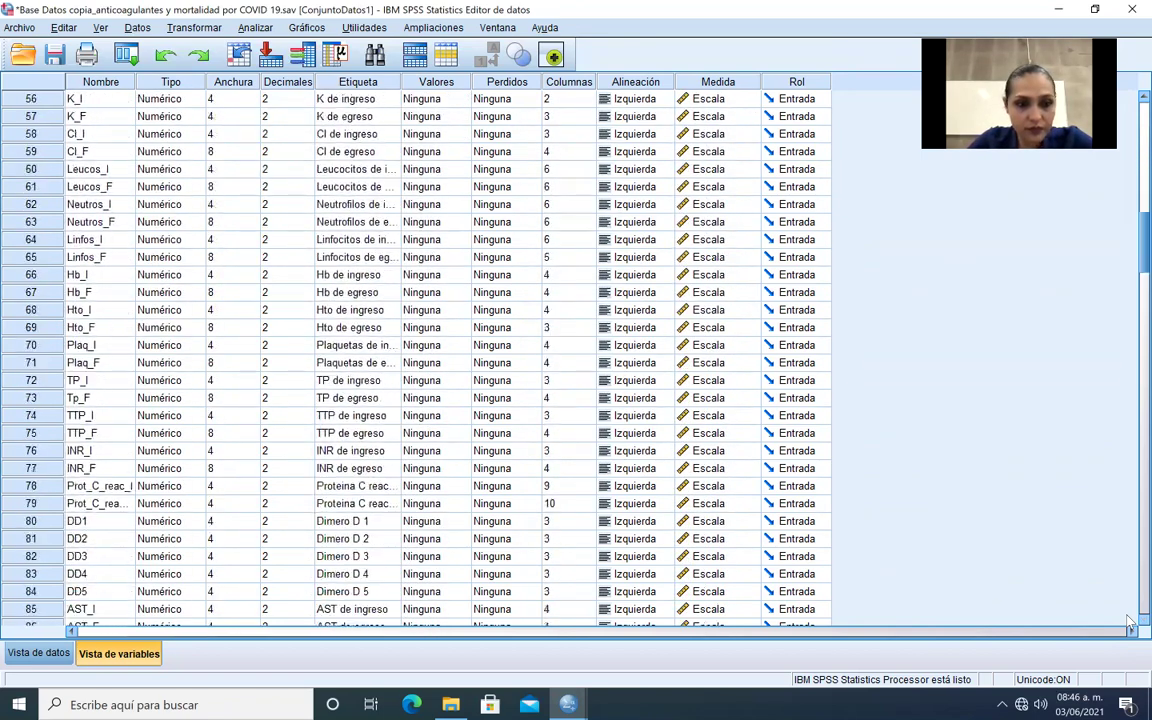
{"action": "scroll", "coordinate": [1128, 620], "scroll_direction": "down", "scroll_amount": 11}
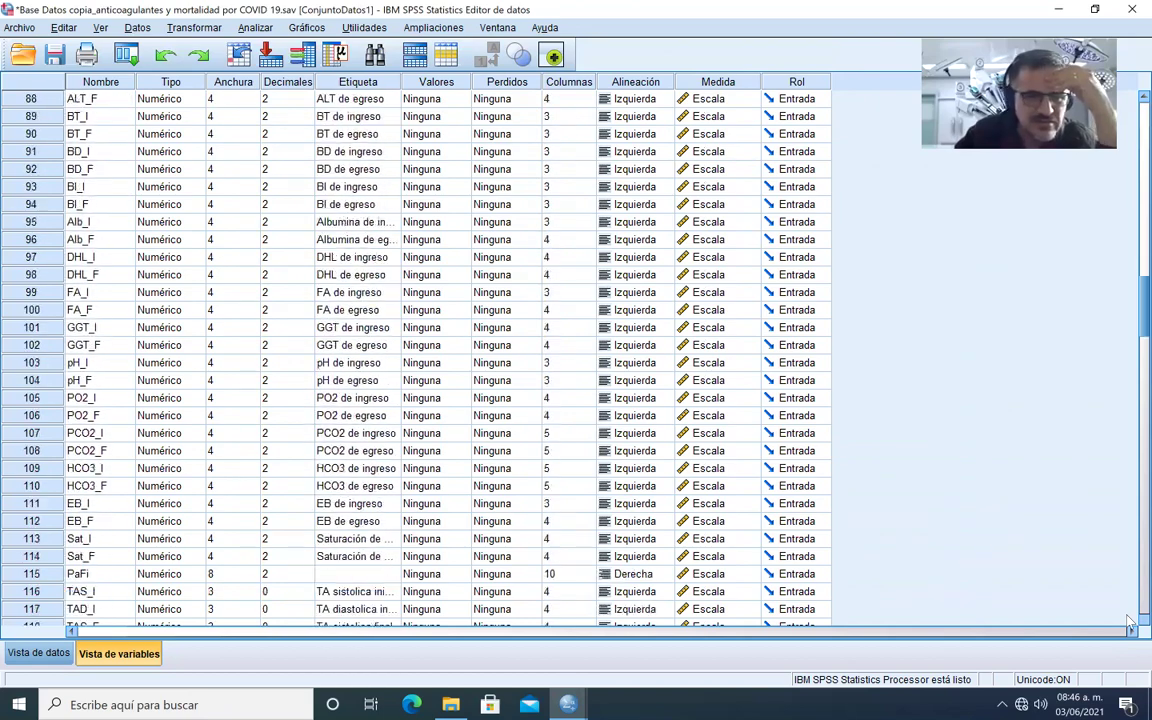
{"action": "scroll", "coordinate": [1128, 620], "scroll_direction": "down", "scroll_amount": 9}
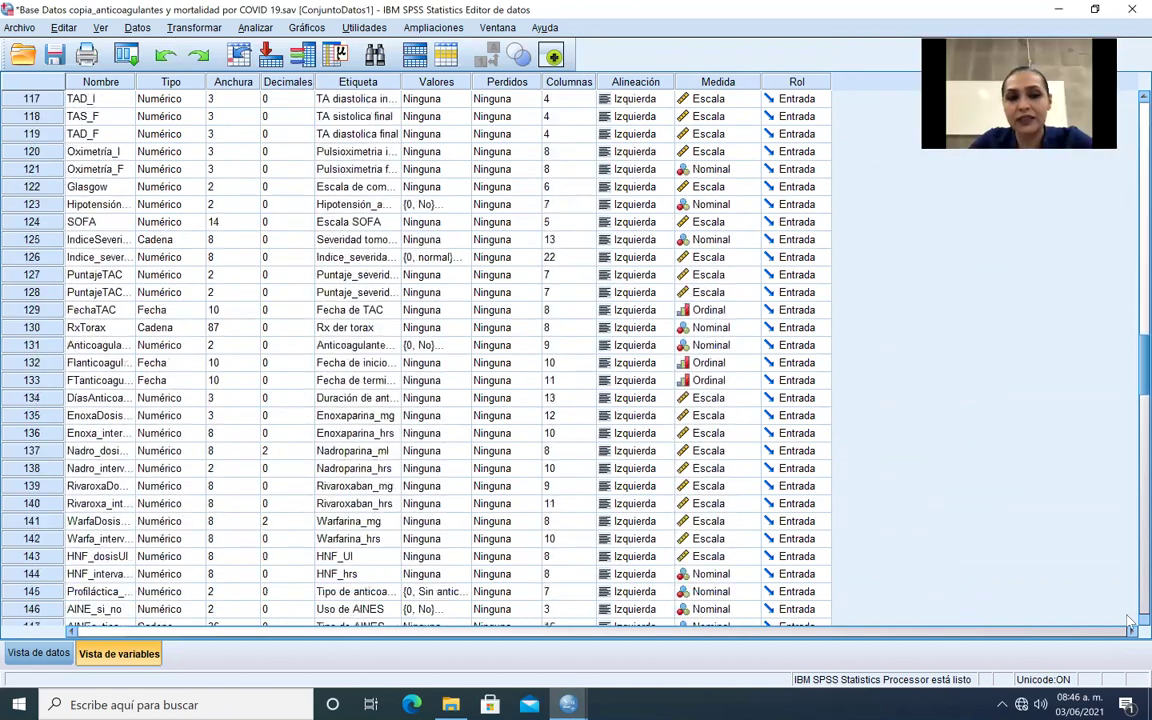
{"action": "scroll", "coordinate": [1128, 620], "scroll_direction": "down", "scroll_amount": 5}
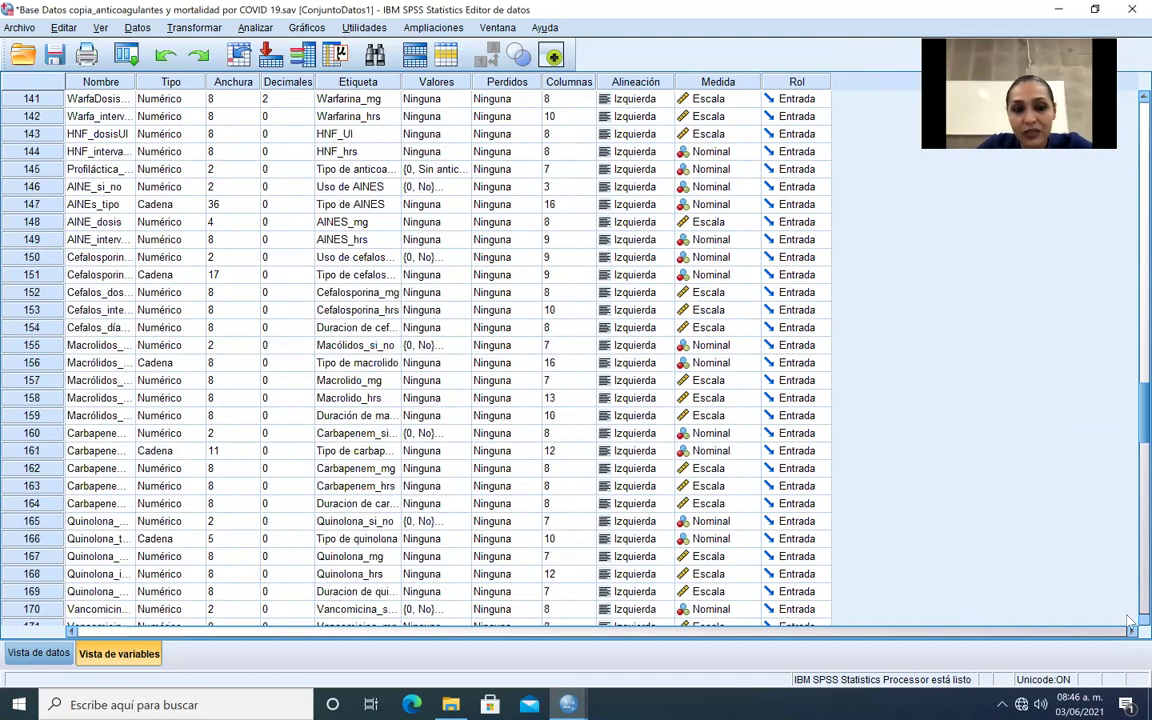
{"action": "scroll", "coordinate": [1128, 620], "scroll_direction": "down", "scroll_amount": 9}
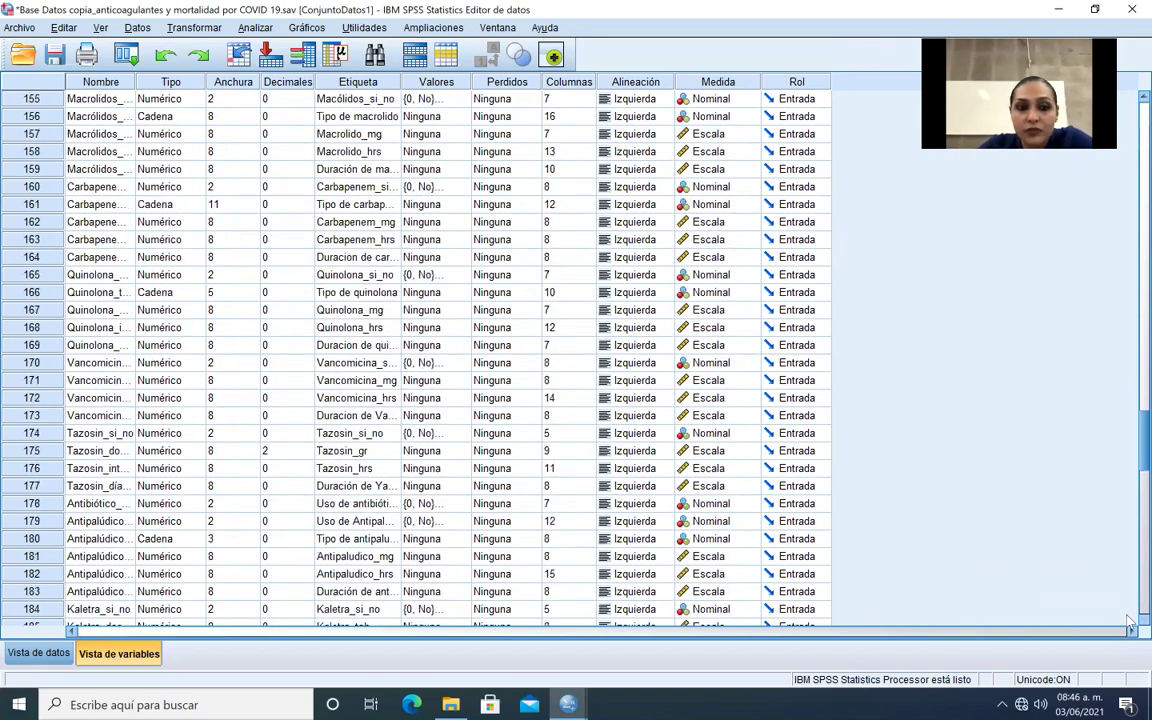
{"action": "scroll", "coordinate": [1130, 620], "scroll_direction": "down", "scroll_amount": 7}
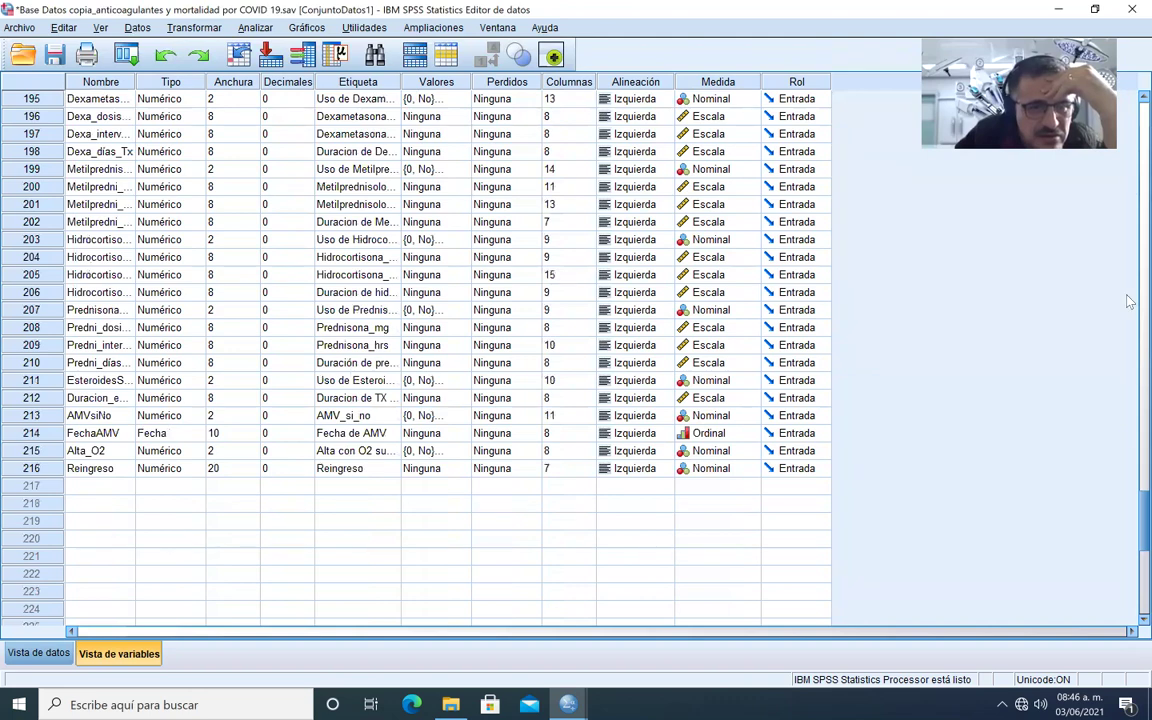
{"action": "scroll", "coordinate": [1129, 104], "scroll_direction": "up", "scroll_amount": 6}
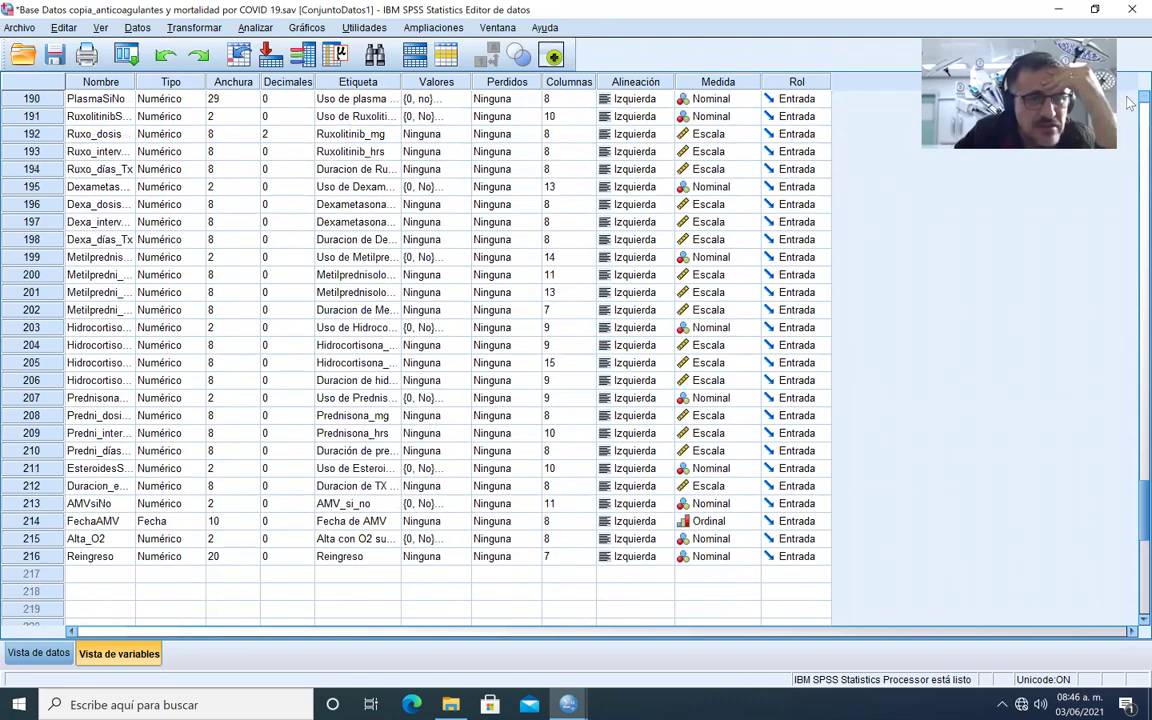
{"action": "scroll", "coordinate": [1129, 104], "scroll_direction": "up", "scroll_amount": 10}
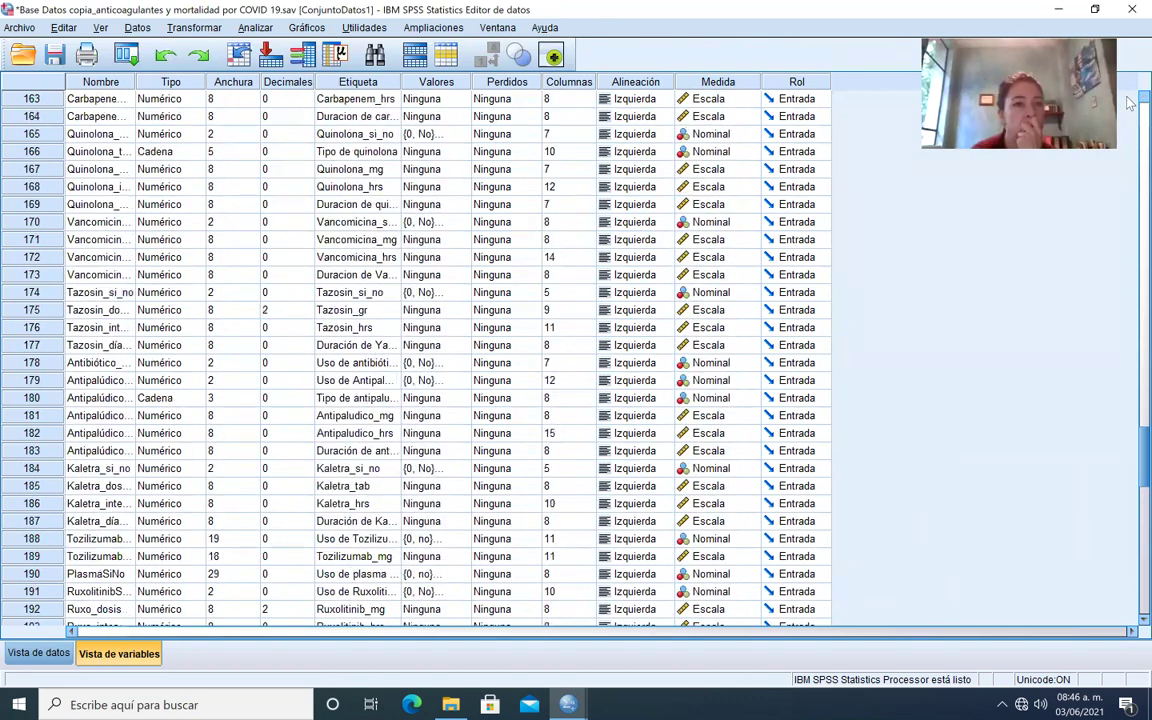
{"action": "scroll", "coordinate": [1129, 104], "scroll_direction": "up", "scroll_amount": 7}
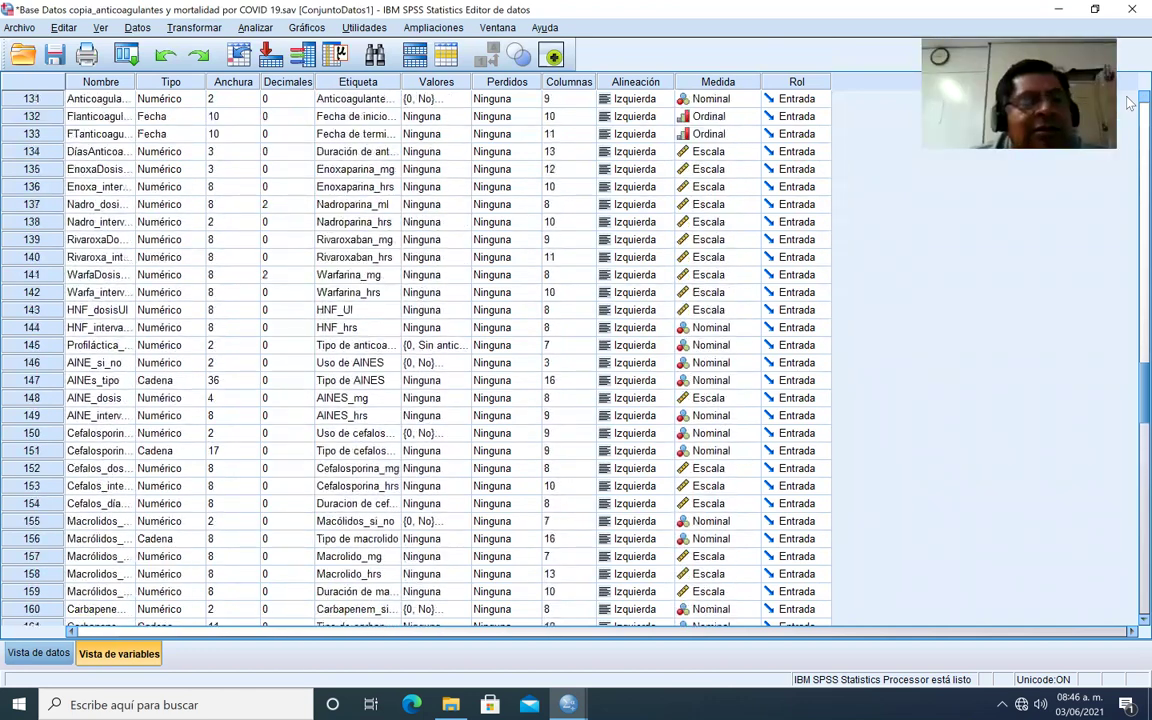
{"action": "scroll", "coordinate": [1129, 104], "scroll_direction": "up", "scroll_amount": 2}
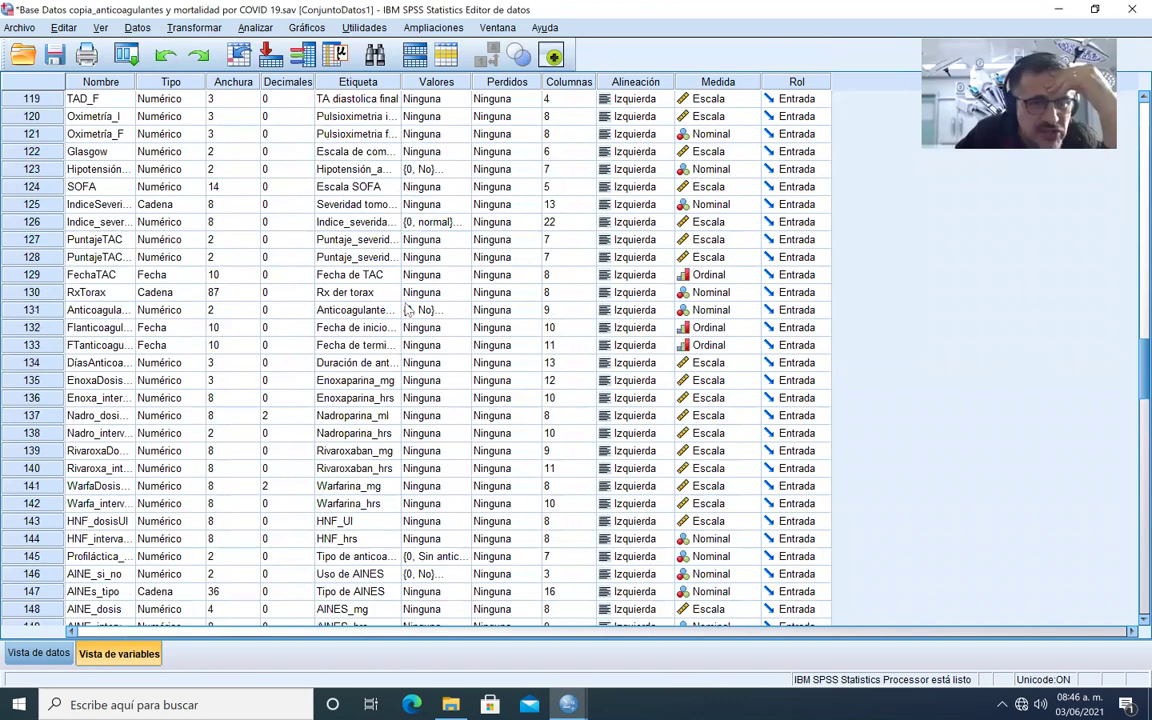
- Widen the Etiqueta and Valores columns so the full labels of the anticoagulant variables can be read
{"action": "left_click_drag", "start_coordinate": [390, 84], "coordinate": [564, 82]}
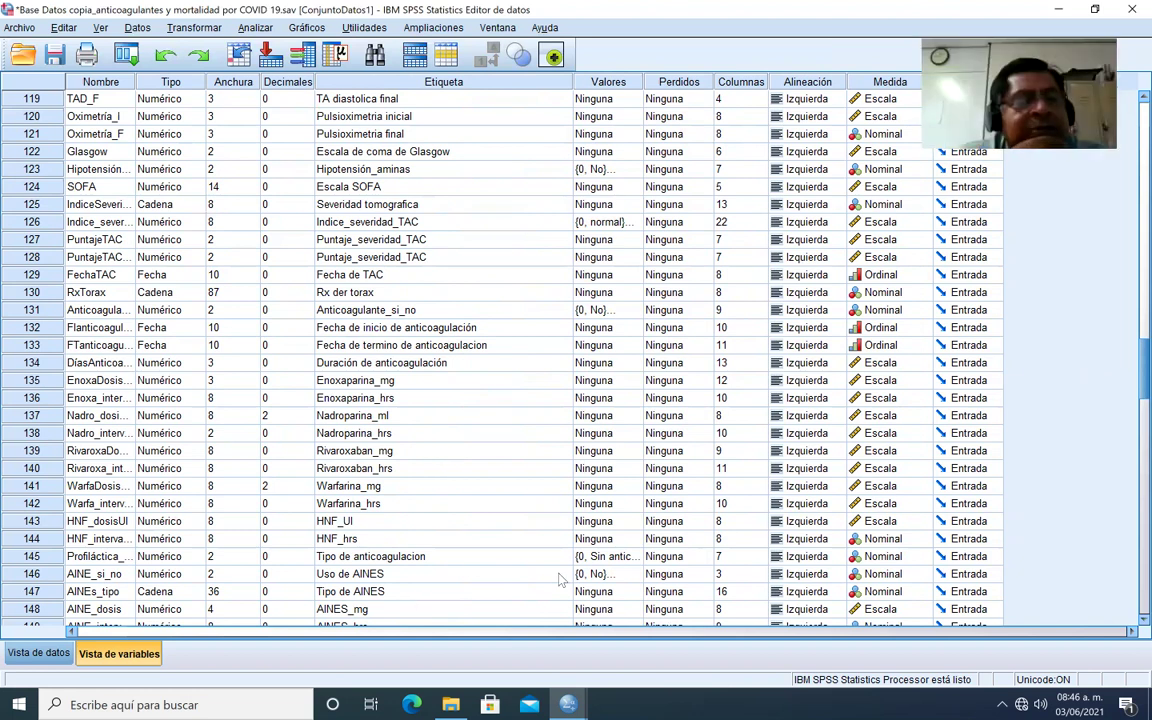
{"action": "left_click_drag", "start_coordinate": [648, 556], "coordinate": [660, 521]}
{"action": "scroll", "coordinate": [540, 68], "scroll_direction": "right", "scroll_amount": 2}
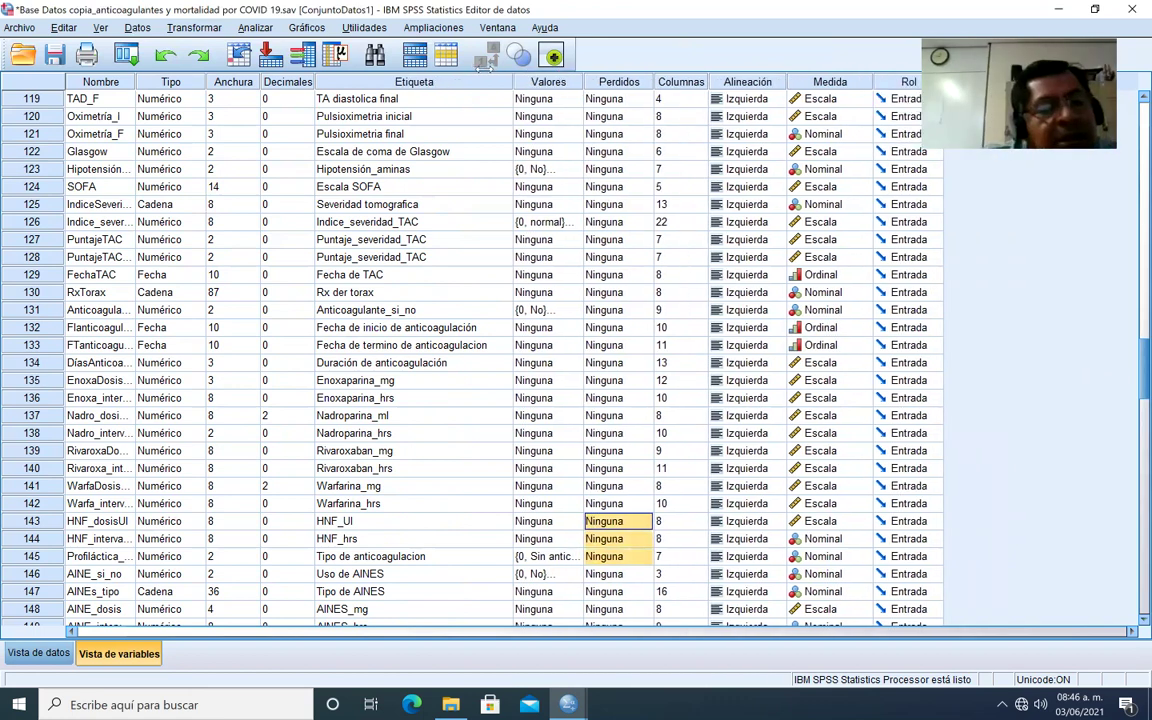
{"action": "left_click_drag", "start_coordinate": [566, 81], "coordinate": [650, 81]}
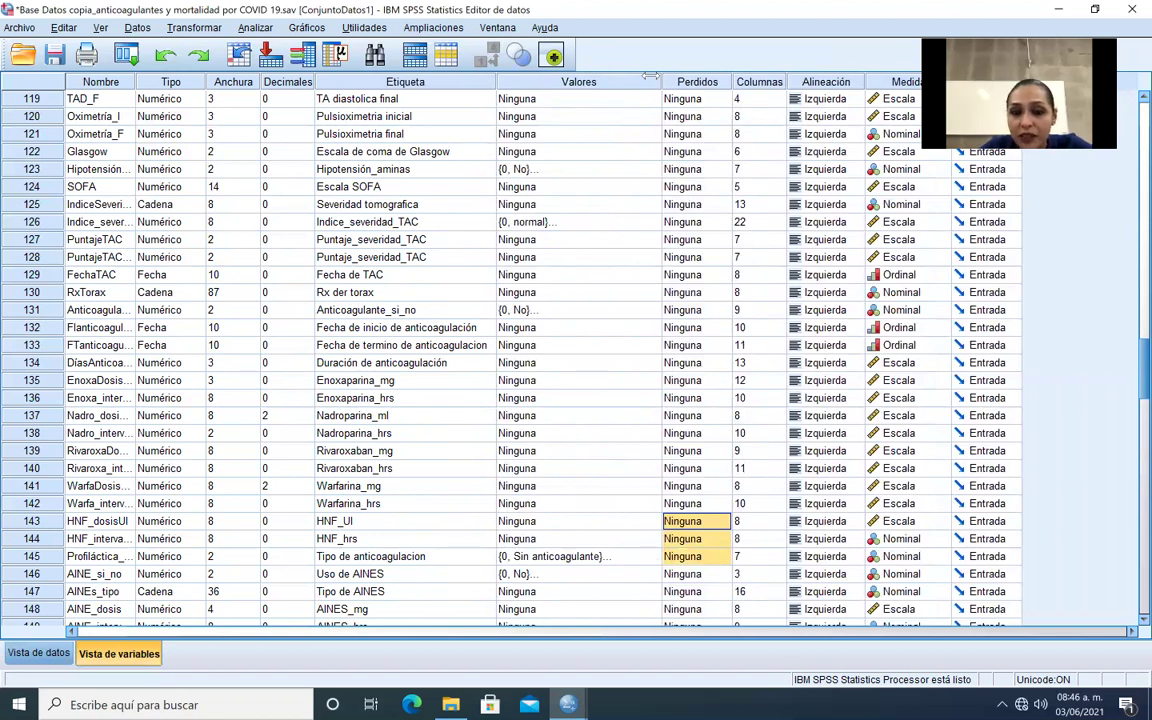
- Check the value labels defined for Uso de AINES and Tipo de anticoagulacion without changing them
{"action": "left_click", "coordinate": [645, 575]}
{"action": "left_click", "coordinate": [653, 574]}
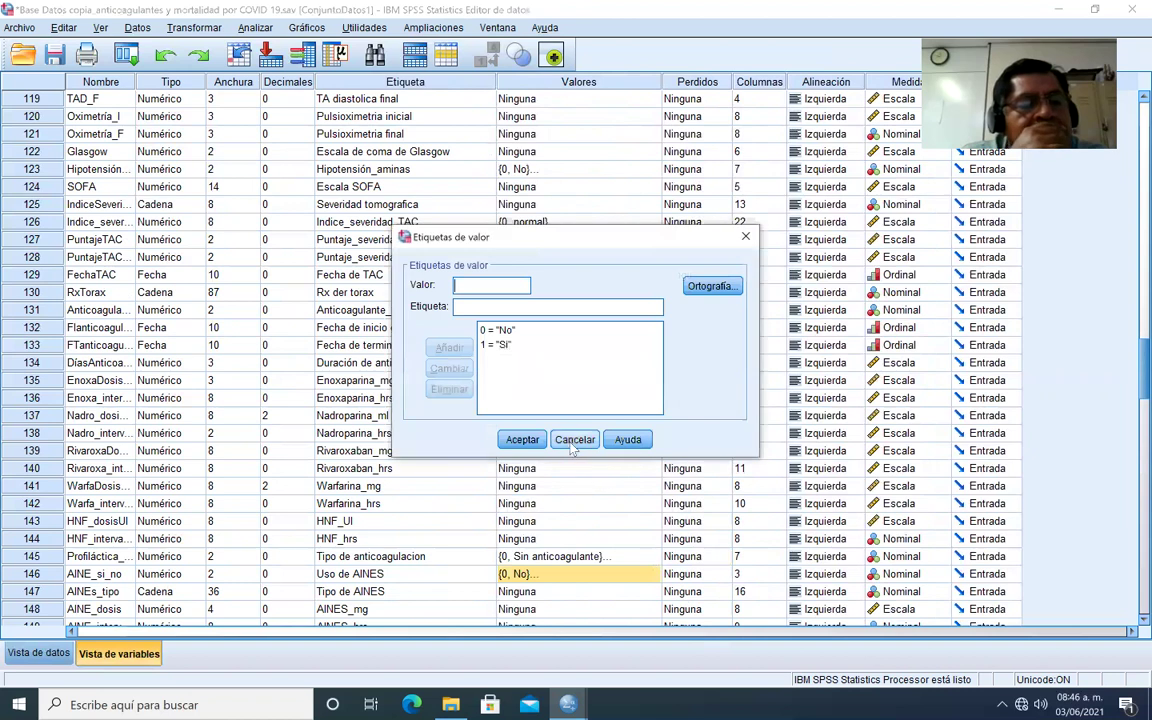
{"action": "left_click", "coordinate": [573, 440]}
{"action": "left_click", "coordinate": [645, 557]}
{"action": "left_click", "coordinate": [653, 556]}
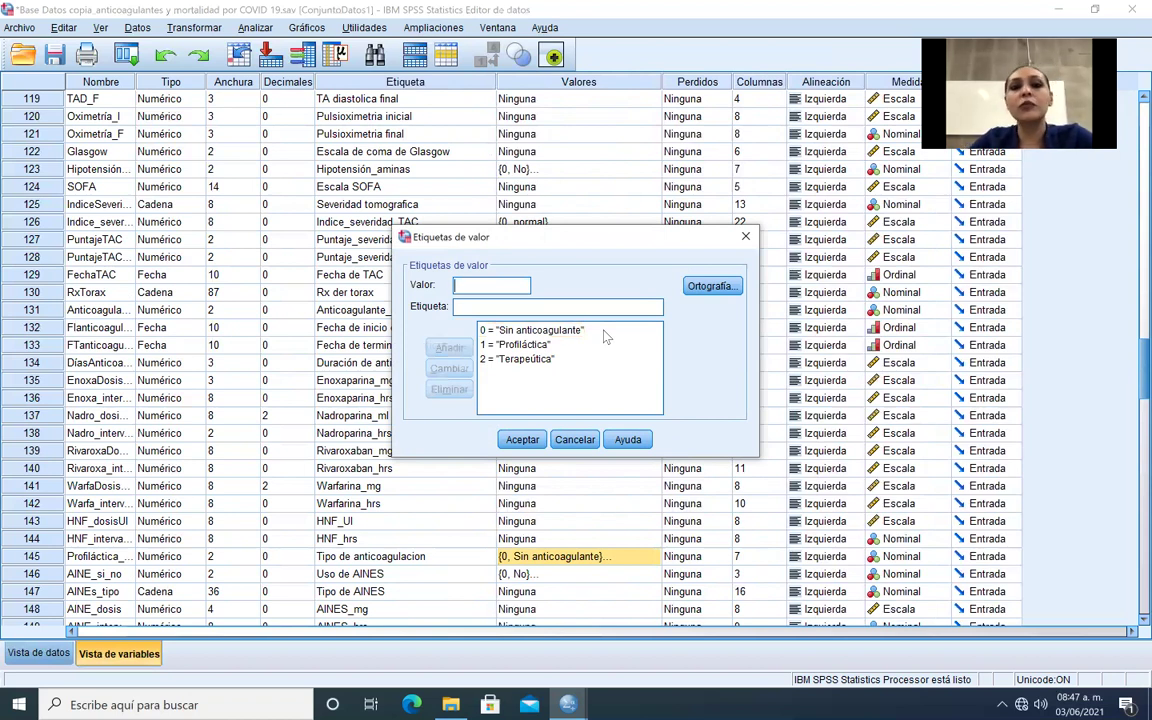
{"action": "left_click", "coordinate": [745, 236]}
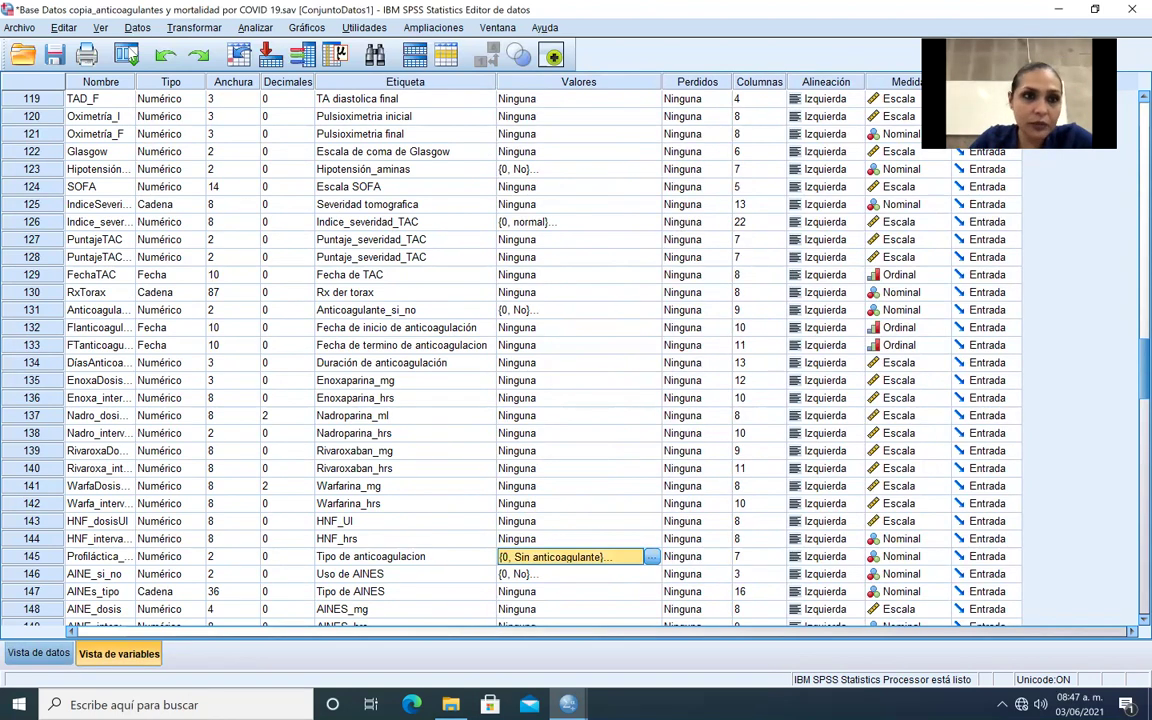
- Start a binary logistic regression with Muerte_si_no as the dependent variable
{"action": "left_click", "coordinate": [137, 62]}
{"action": "left_click", "coordinate": [140, 86]}
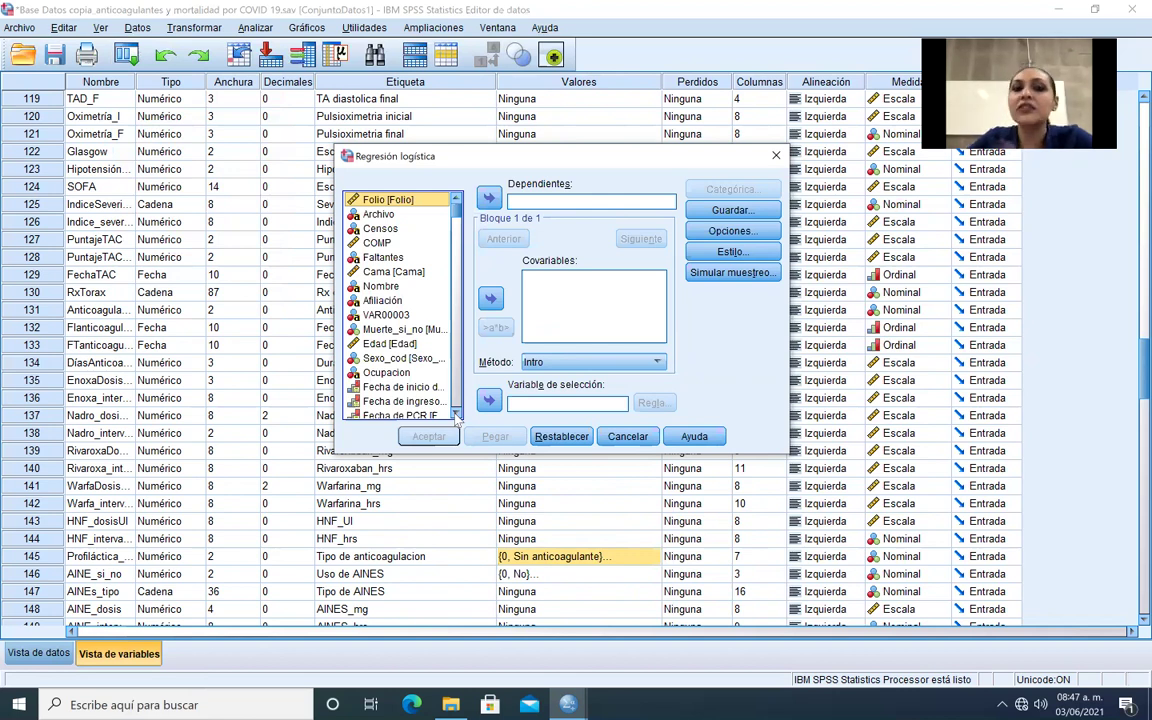
{"action": "left_click", "coordinate": [398, 329]}
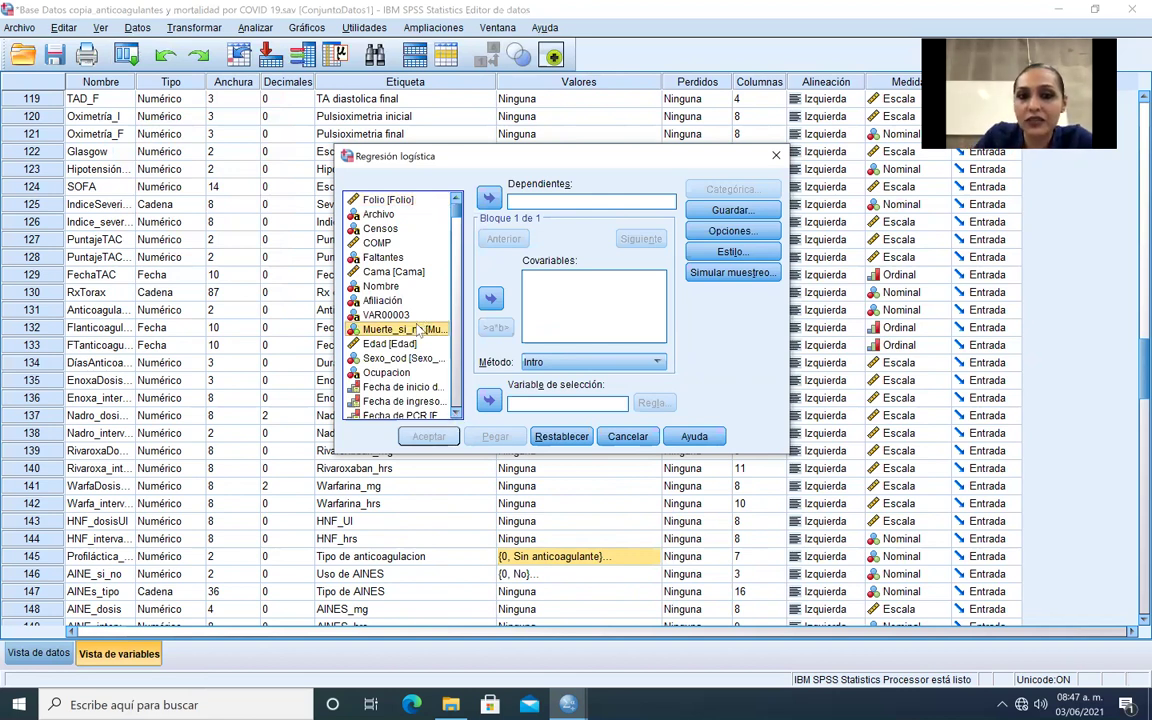
{"action": "left_click", "coordinate": [488, 197]}
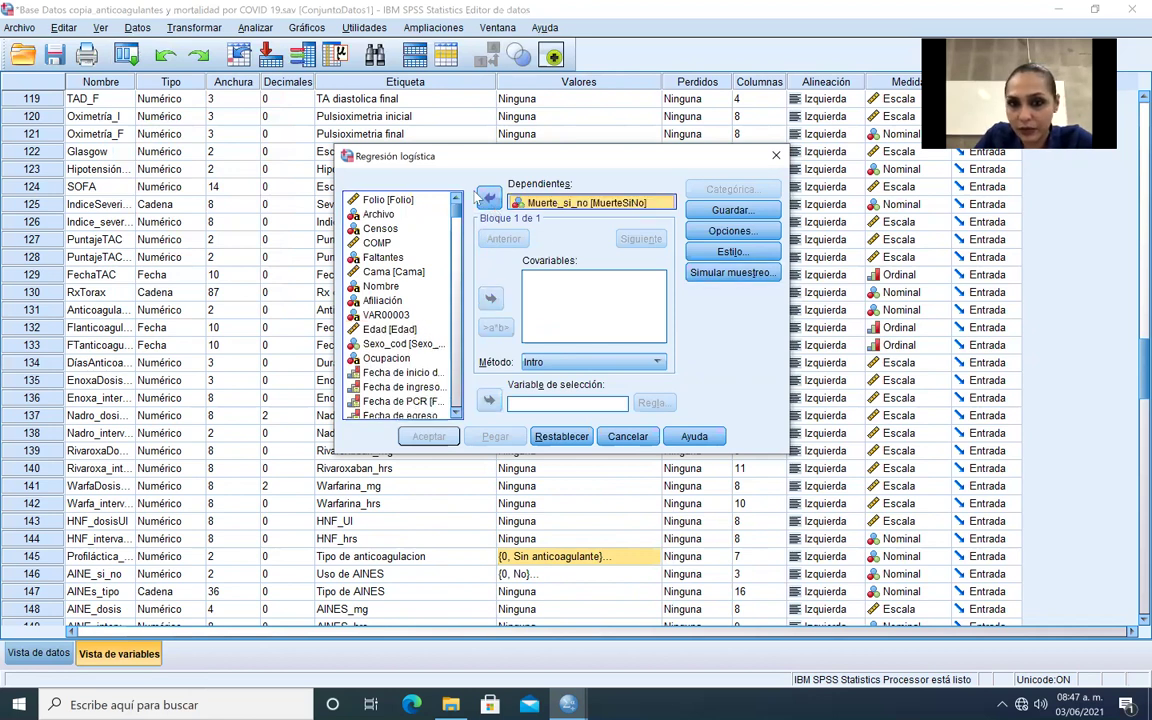
- Find Tipo de anticoagulacion in the variable list and add it as a covariate of the logistic regression
{"action": "mouse_move", "coordinate": [457, 205]}
{"action": "left_mouse_down"}
{"action": "mouse_move", "coordinate": [454, 248]}
{"action": "mouse_move", "coordinate": [450, 220]}
{"action": "left_mouse_up"}
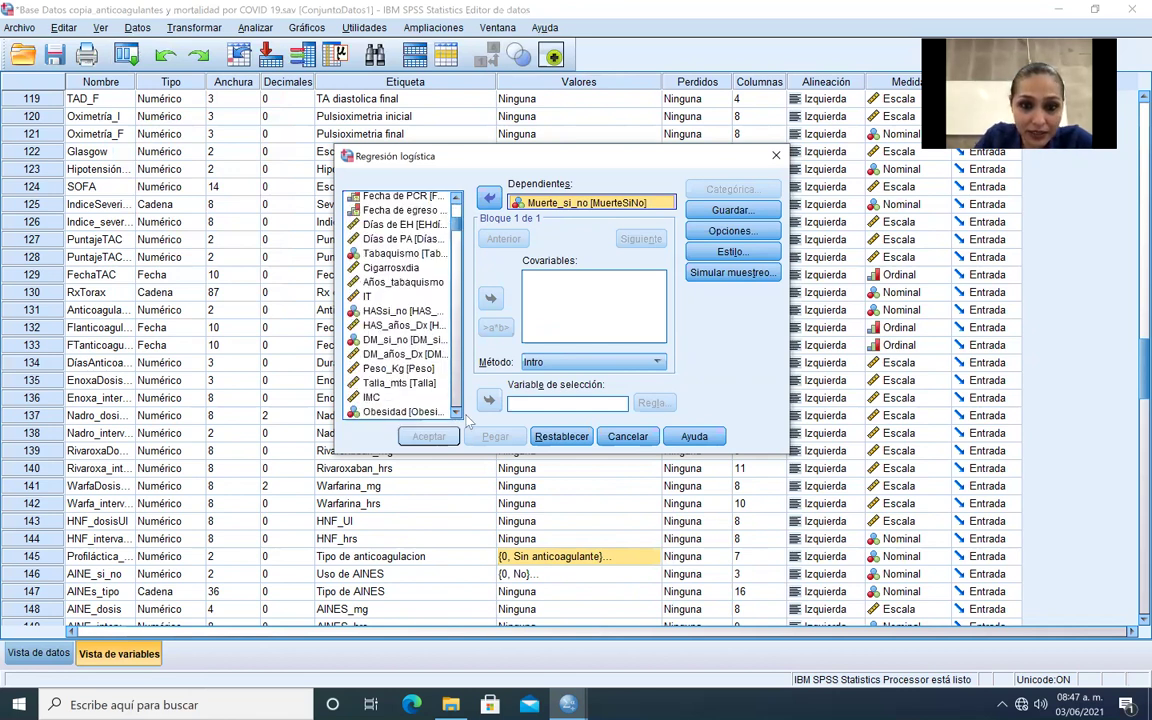
{"action": "left_click_drag", "start_coordinate": [457, 411], "coordinate": [457, 411]}
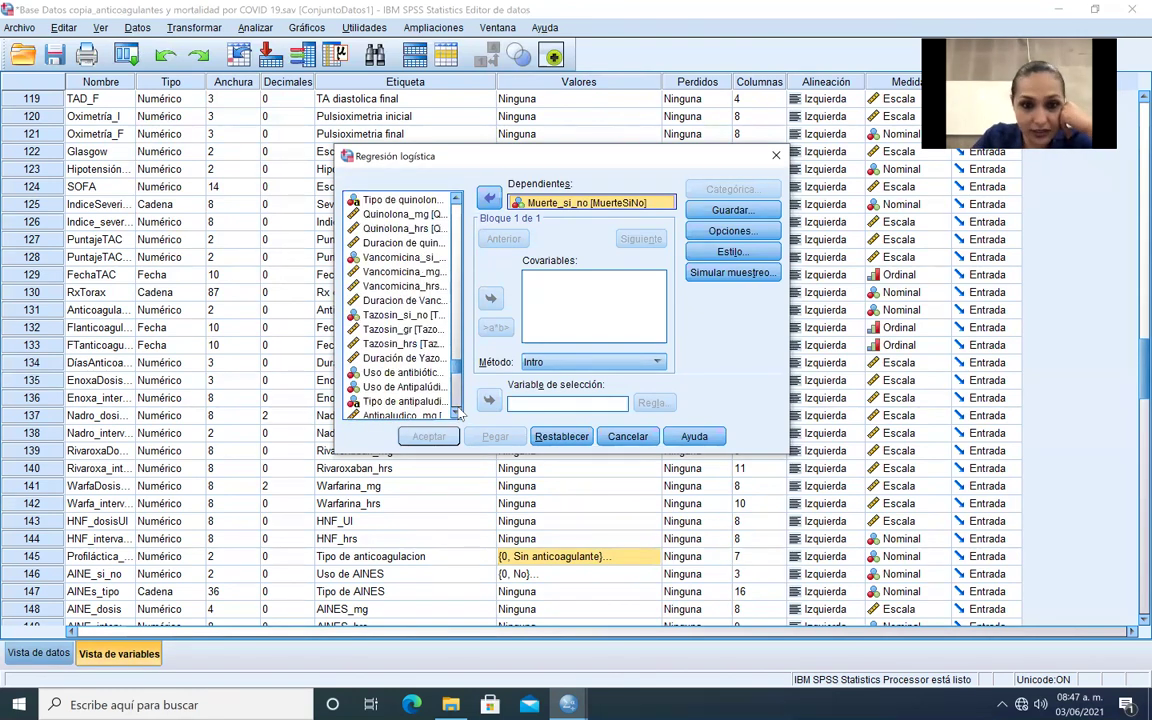
{"action": "left_click", "coordinate": [457, 412]}
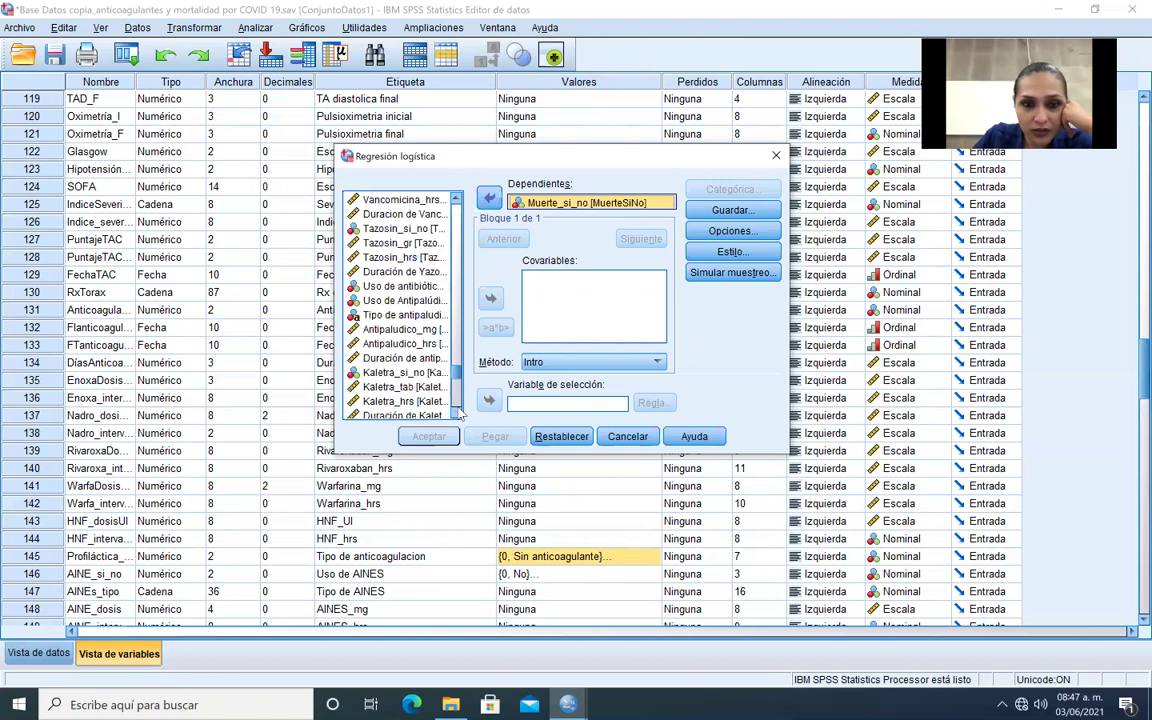
{"action": "left_click_drag", "start_coordinate": [458, 411], "coordinate": [458, 411]}
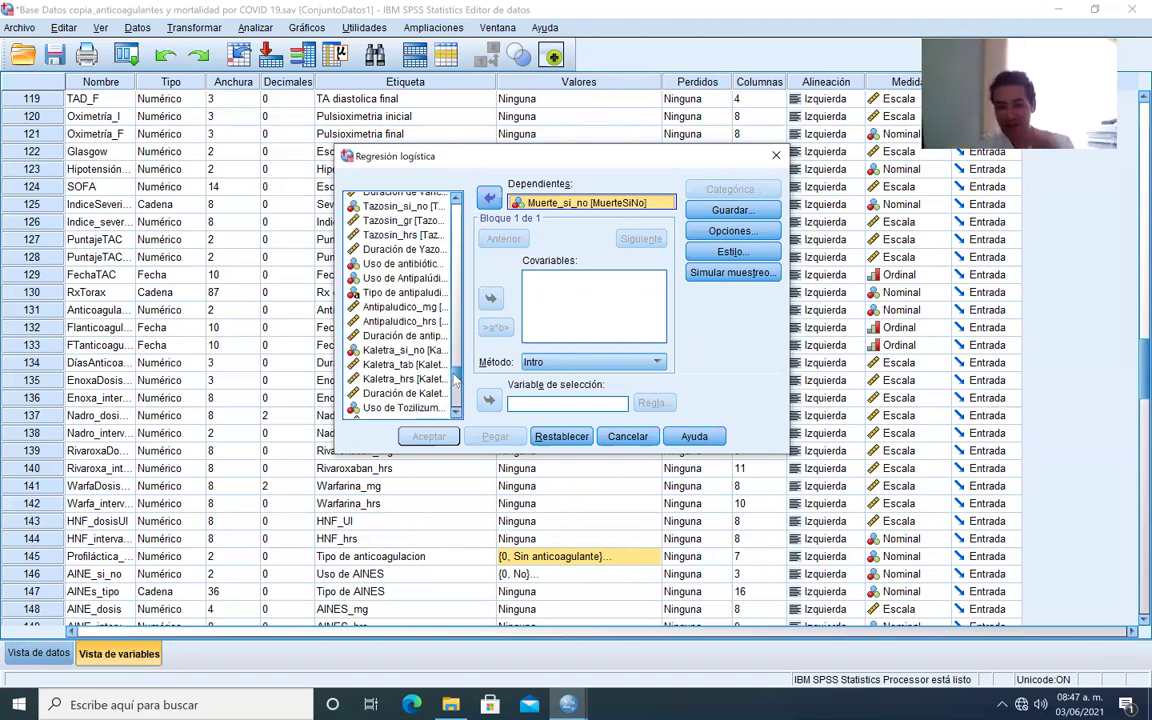
{"action": "left_click_drag", "start_coordinate": [455, 362], "coordinate": [455, 340]}
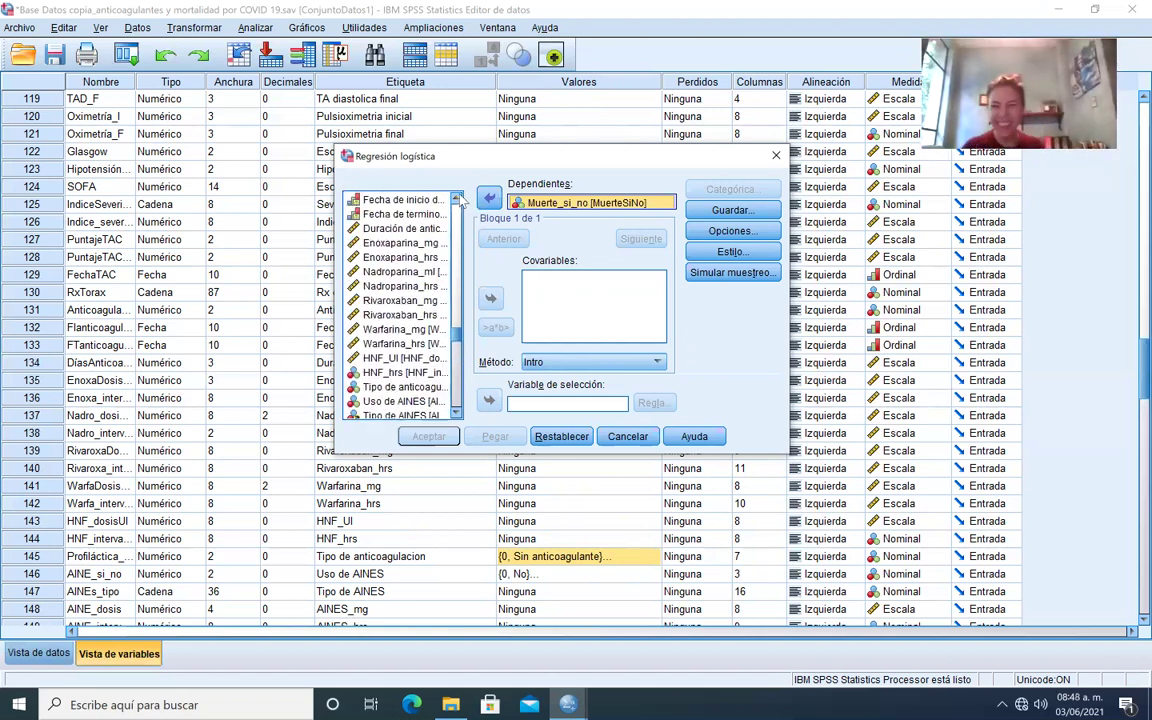
{"action": "scroll", "coordinate": [461, 200], "scroll_direction": "up", "scroll_amount": 1}
{"action": "scroll", "coordinate": [461, 200], "scroll_direction": "up", "scroll_amount": 3}
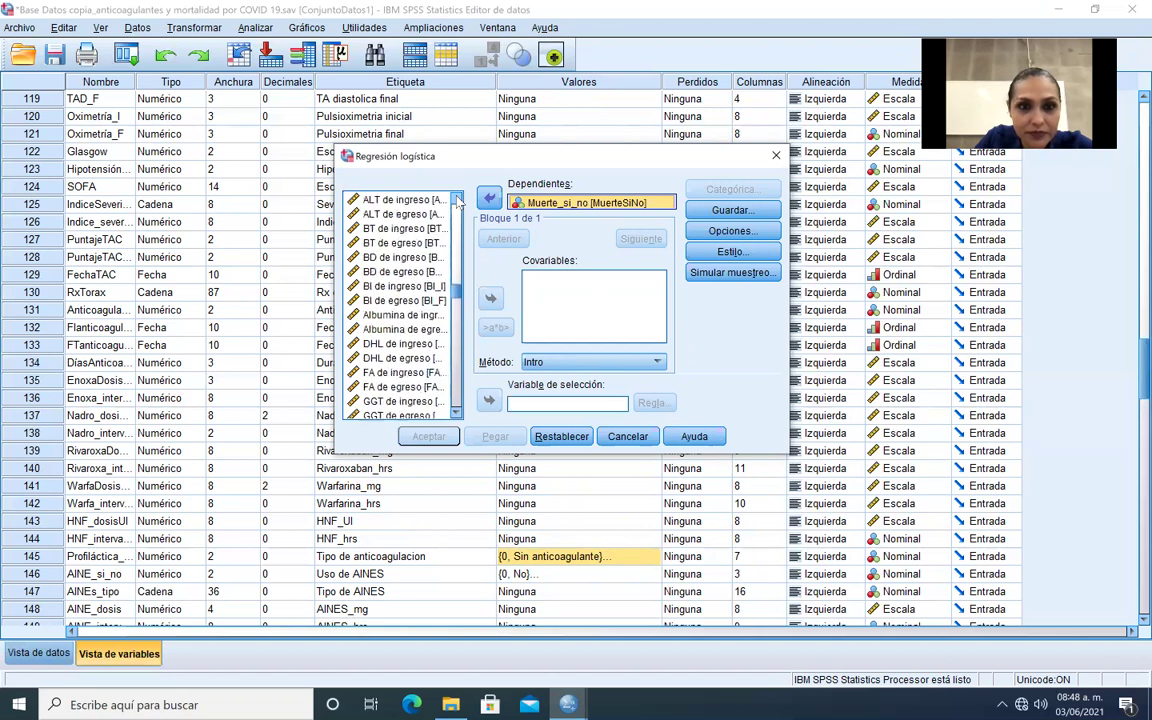
{"action": "scroll", "coordinate": [457, 200], "scroll_direction": "up", "scroll_amount": 2}
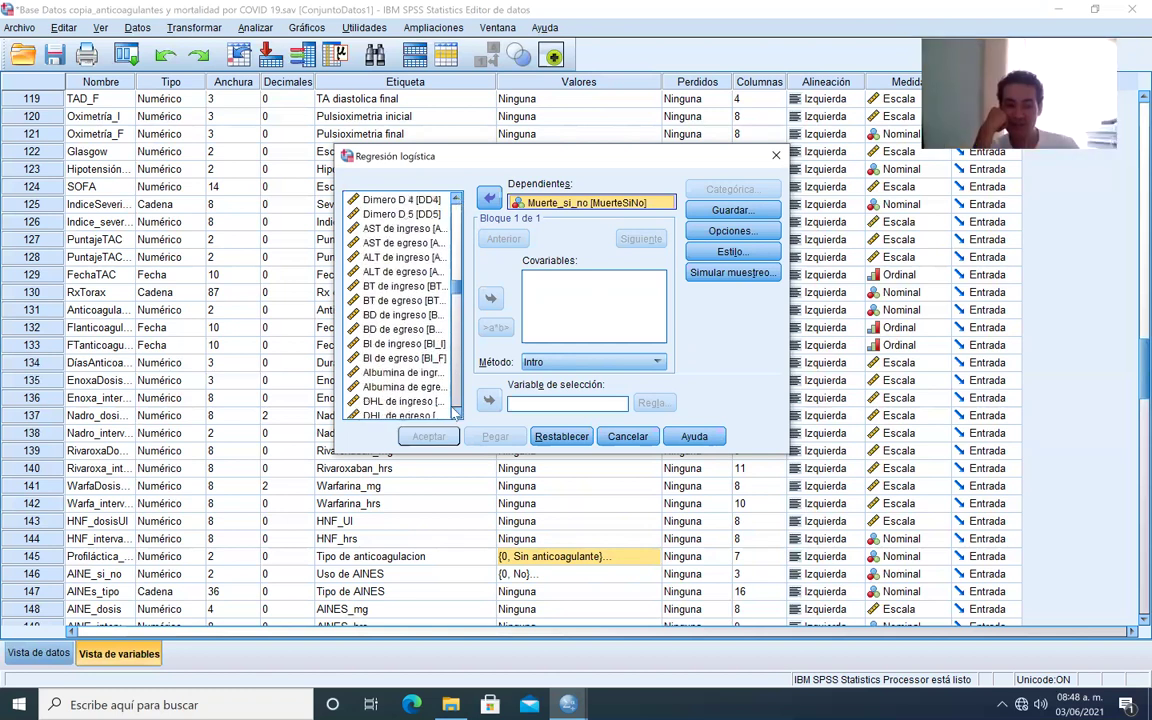
{"action": "scroll", "coordinate": [455, 412], "scroll_direction": "down", "scroll_amount": 8}
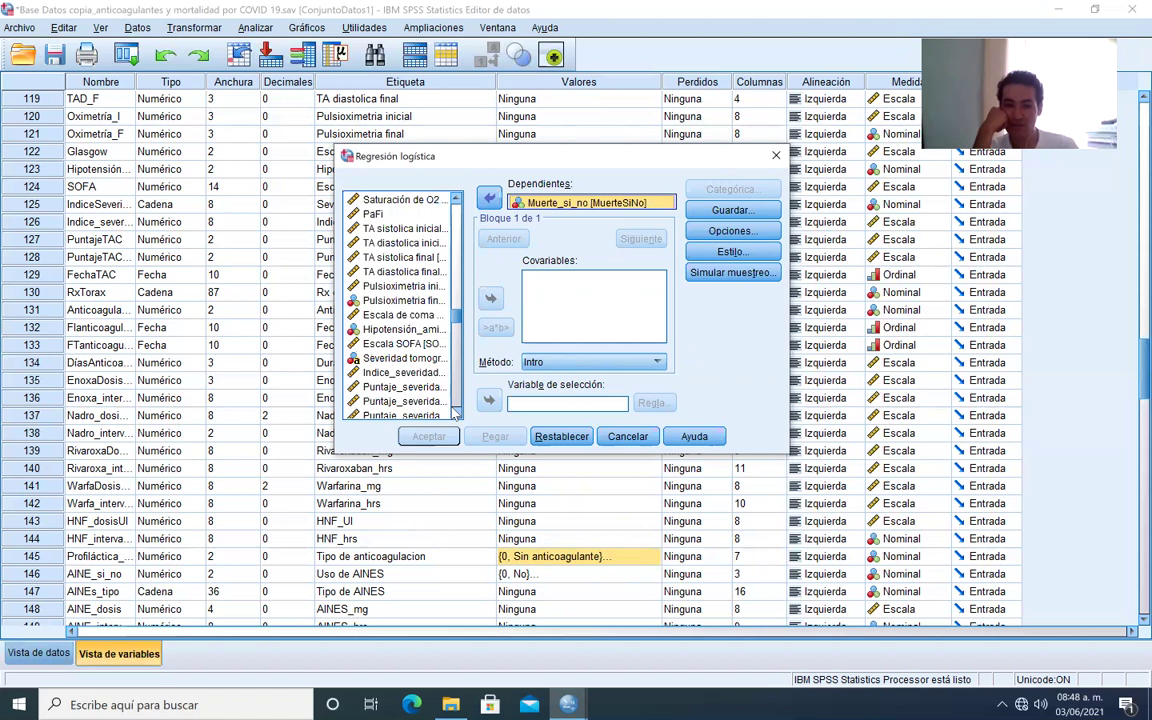
{"action": "scroll", "coordinate": [455, 412], "scroll_direction": "down", "scroll_amount": 3}
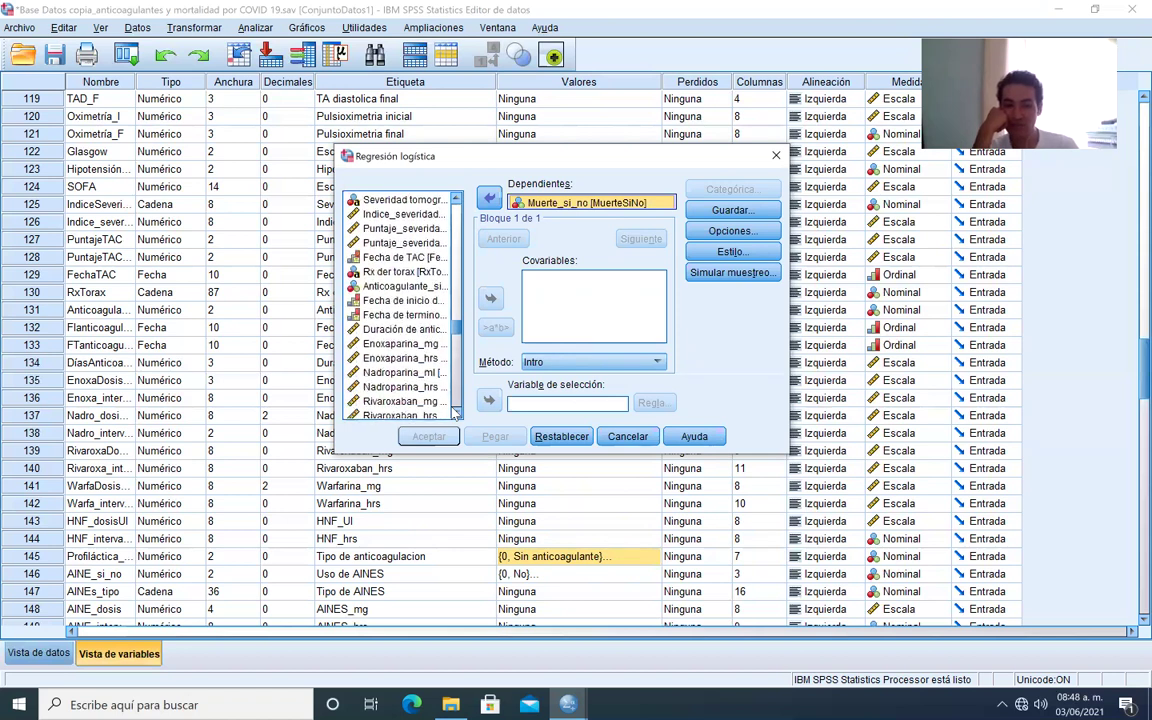
{"action": "scroll", "coordinate": [455, 412], "scroll_direction": "down", "scroll_amount": 2}
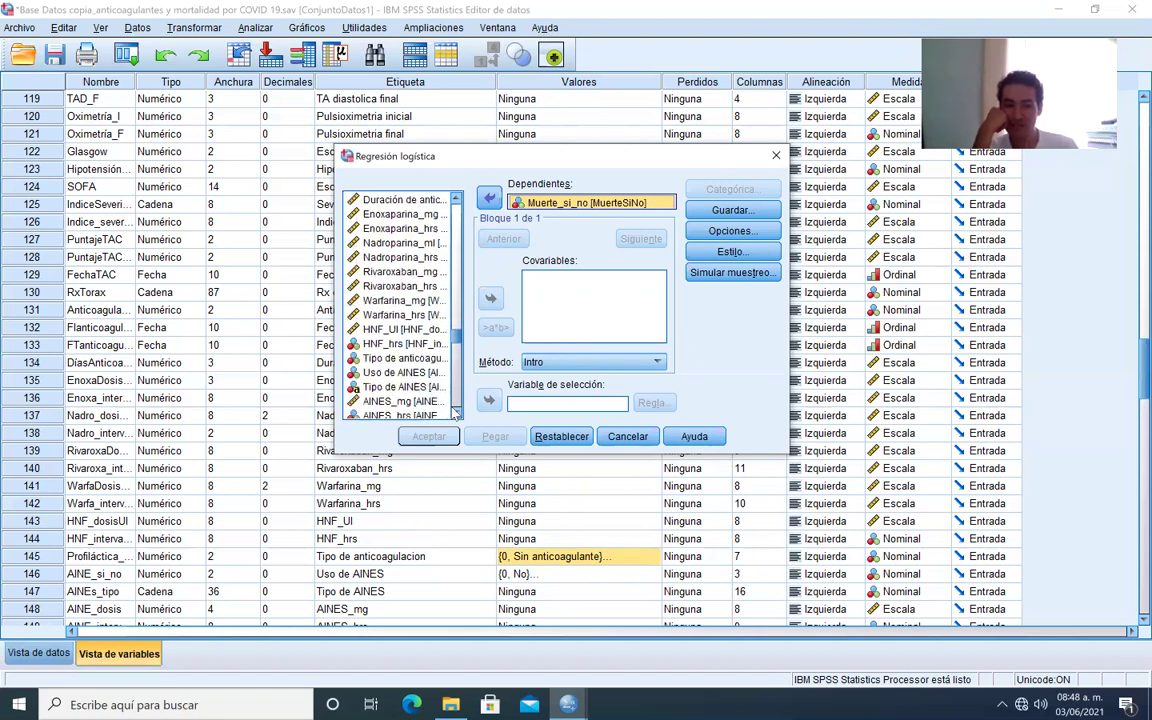
{"action": "left_click", "coordinate": [431, 369]}
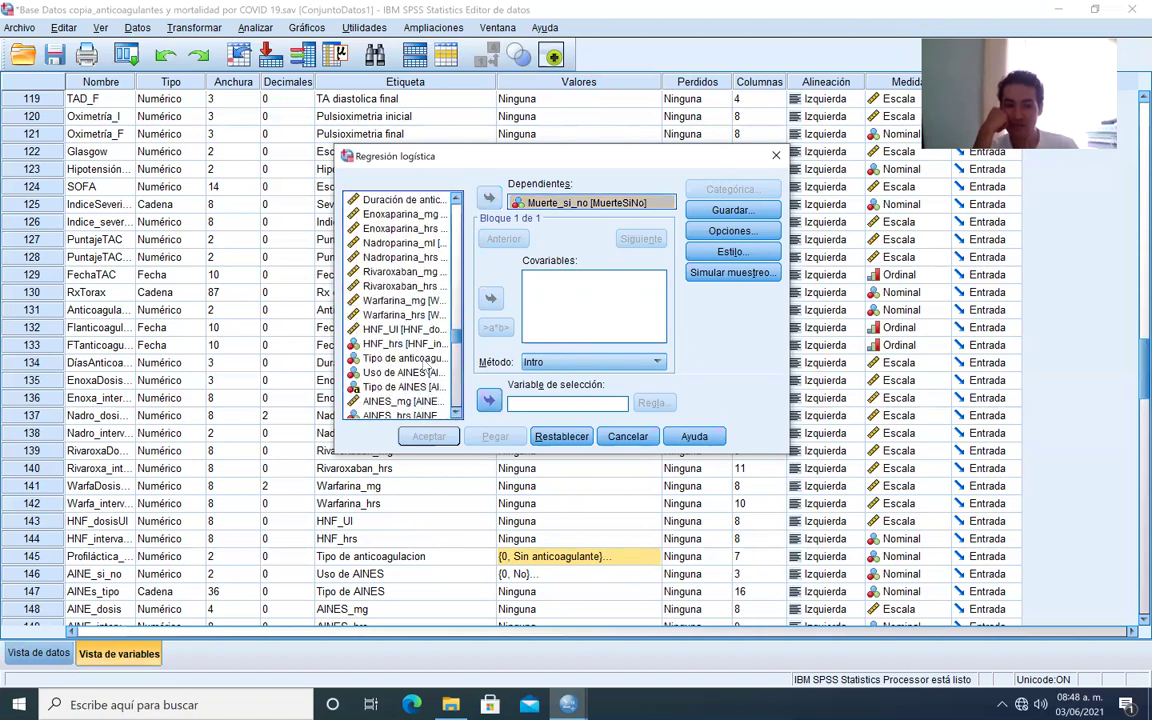
{"action": "left_click", "coordinate": [420, 358]}
{"action": "left_click", "coordinate": [490, 297]}
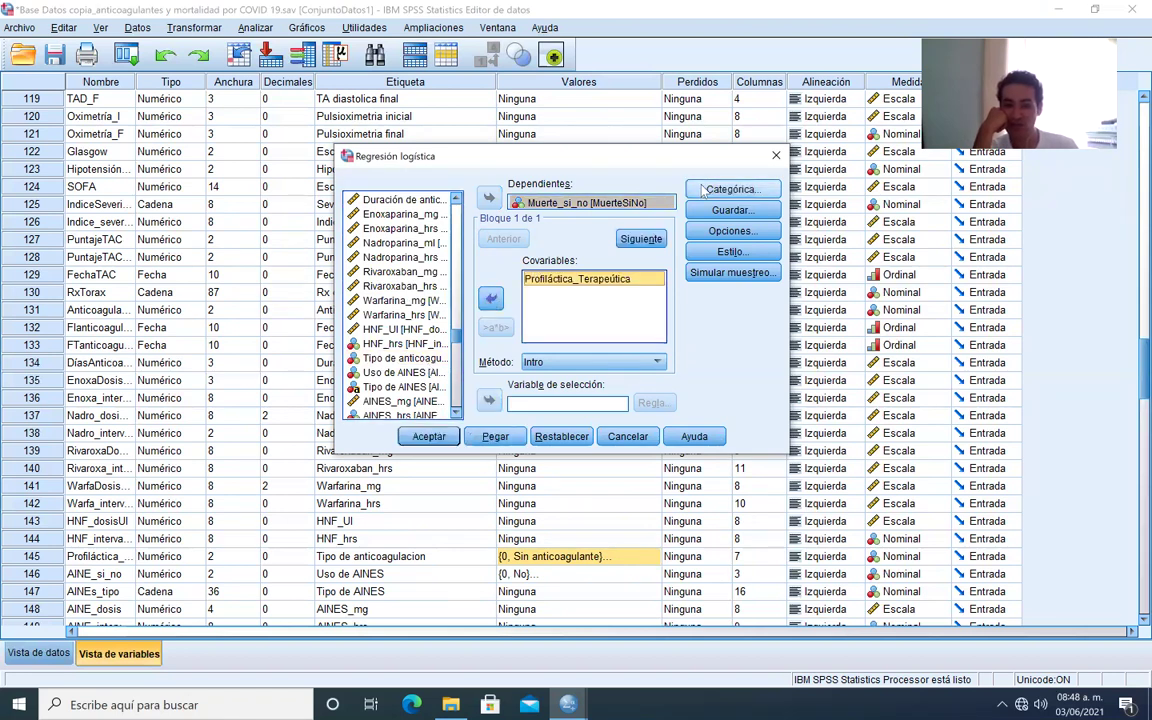
- Define Tipo de anticoagulacion as a categorical covariate and check its value labels in the variable information
{"action": "left_click", "coordinate": [730, 189]}
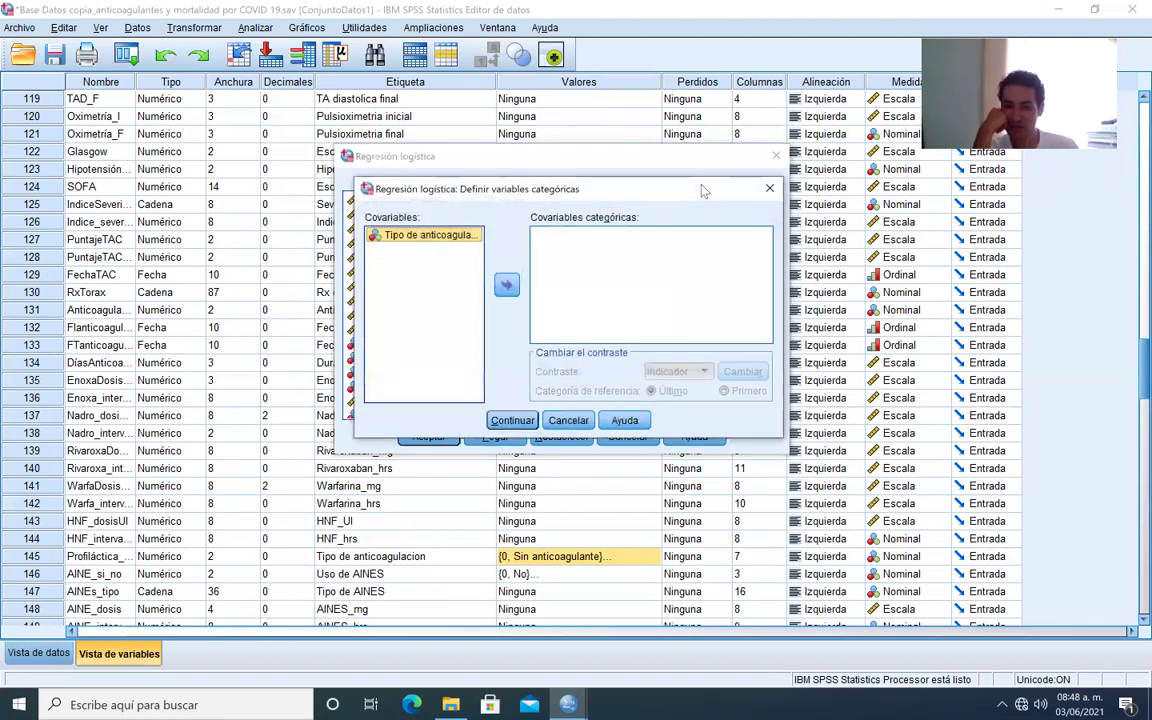
{"action": "left_click", "coordinate": [506, 285]}
{"action": "right_click", "coordinate": [586, 237]}
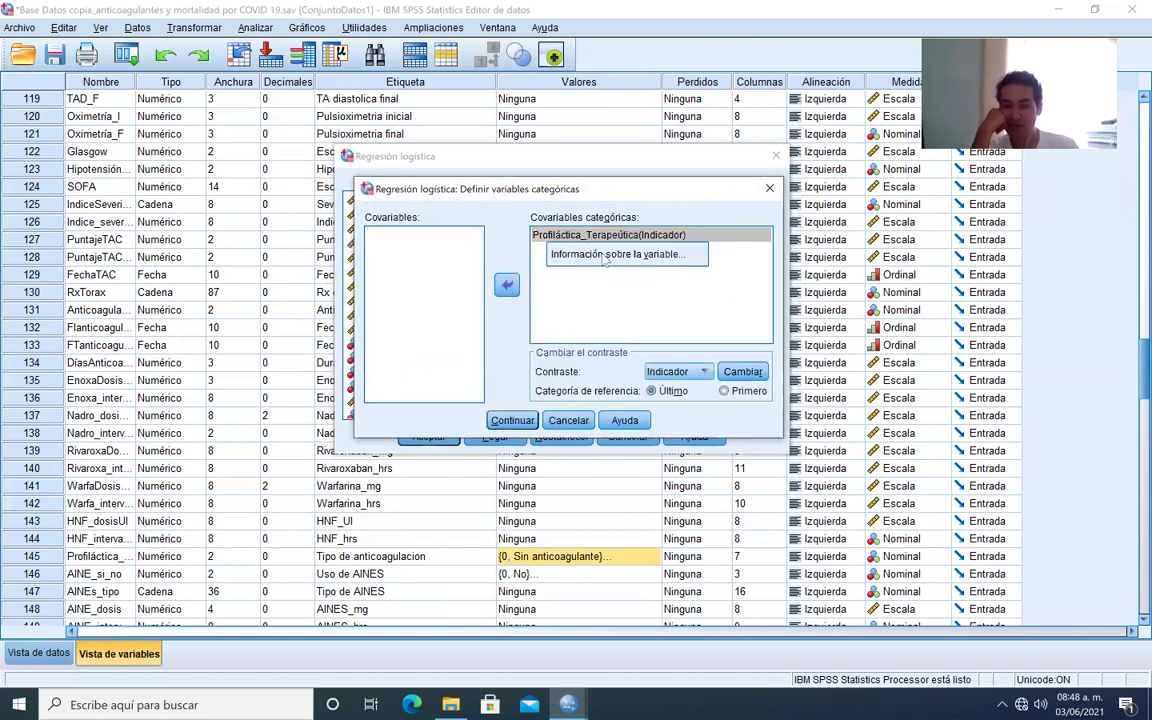
{"action": "left_click", "coordinate": [615, 250]}
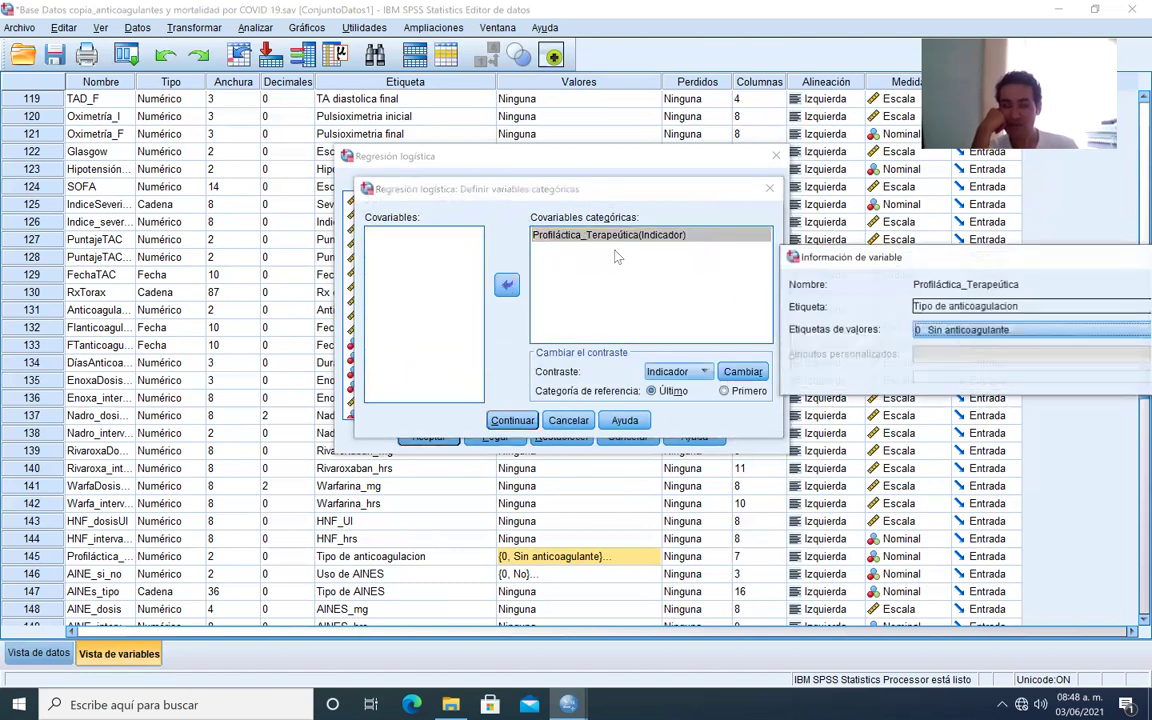
{"action": "left_click", "coordinate": [1003, 334]}
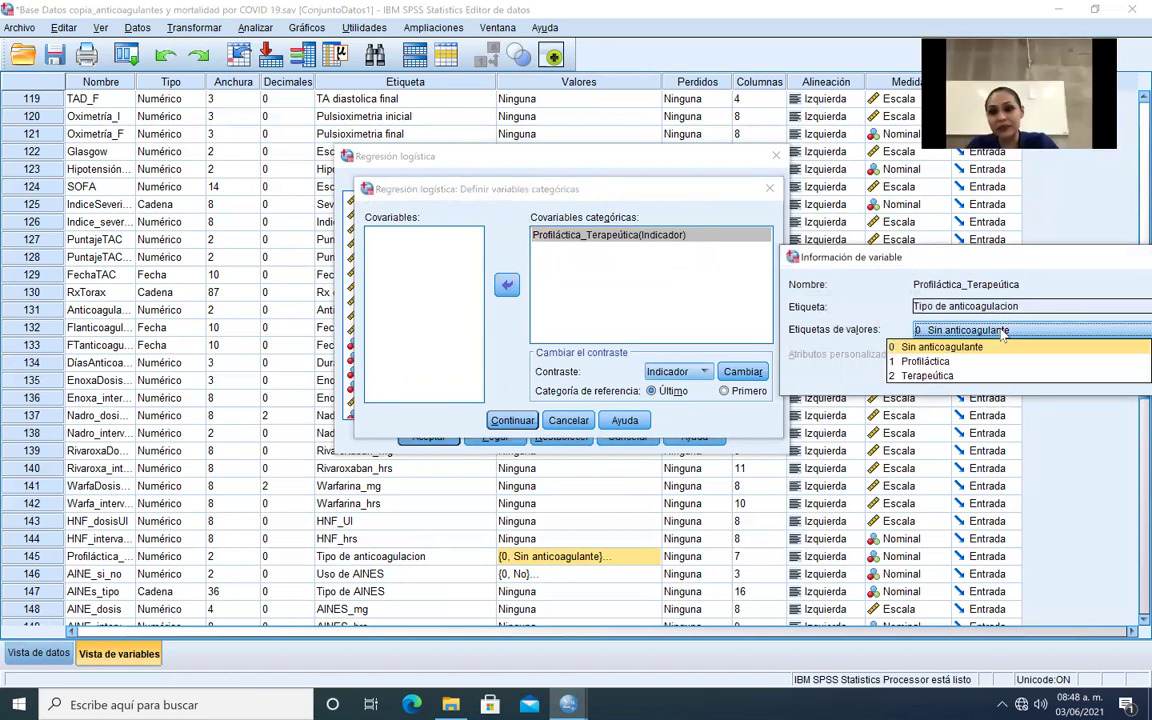
{"action": "left_click", "coordinate": [983, 270]}
{"action": "left_click_drag", "start_coordinate": [981, 262], "coordinate": [867, 236]}
{"action": "left_click", "coordinate": [924, 306]}
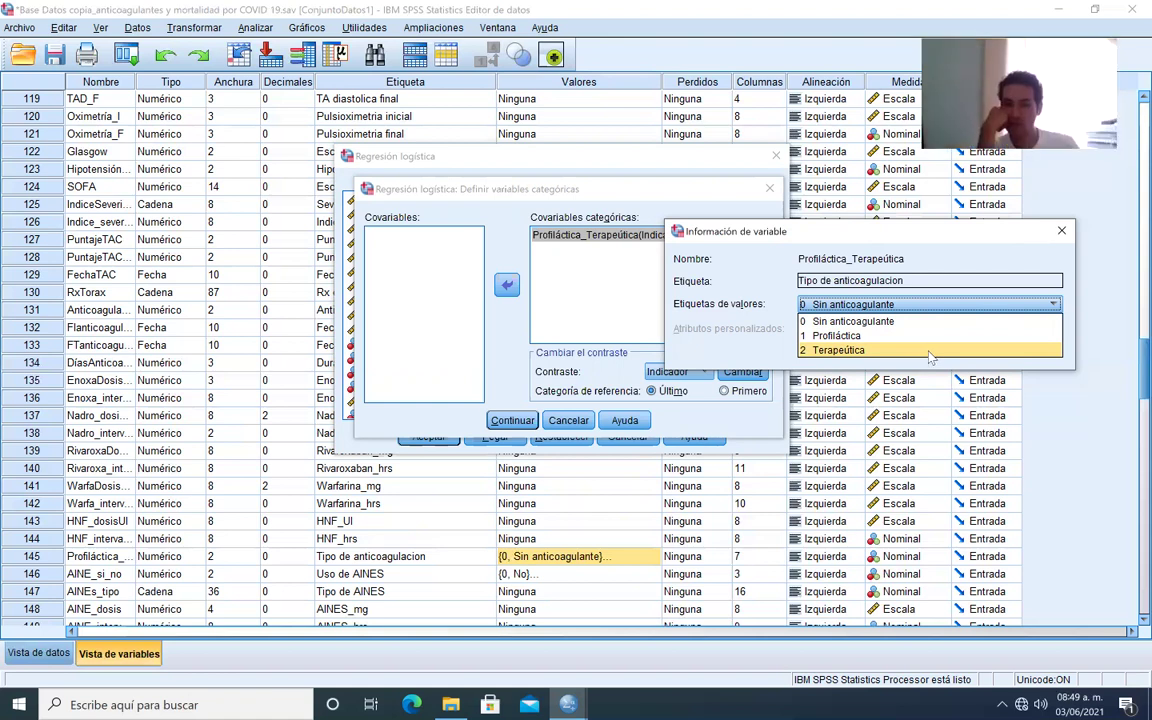
{"action": "left_click", "coordinate": [1062, 233]}
{"action": "left_click", "coordinate": [1062, 233]}
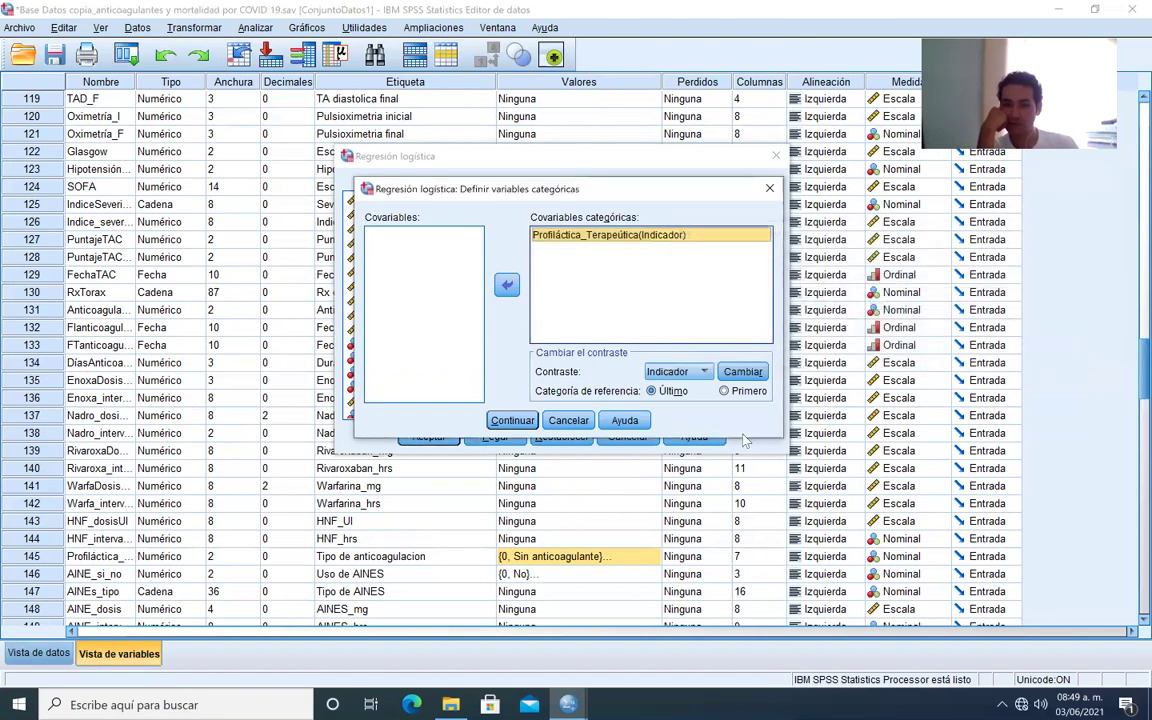
- Change the indicator contrast of Profiláctica_Terapeútica to use the first category as the reference
{"action": "left_click", "coordinate": [729, 391]}
{"action": "left_click", "coordinate": [742, 372]}
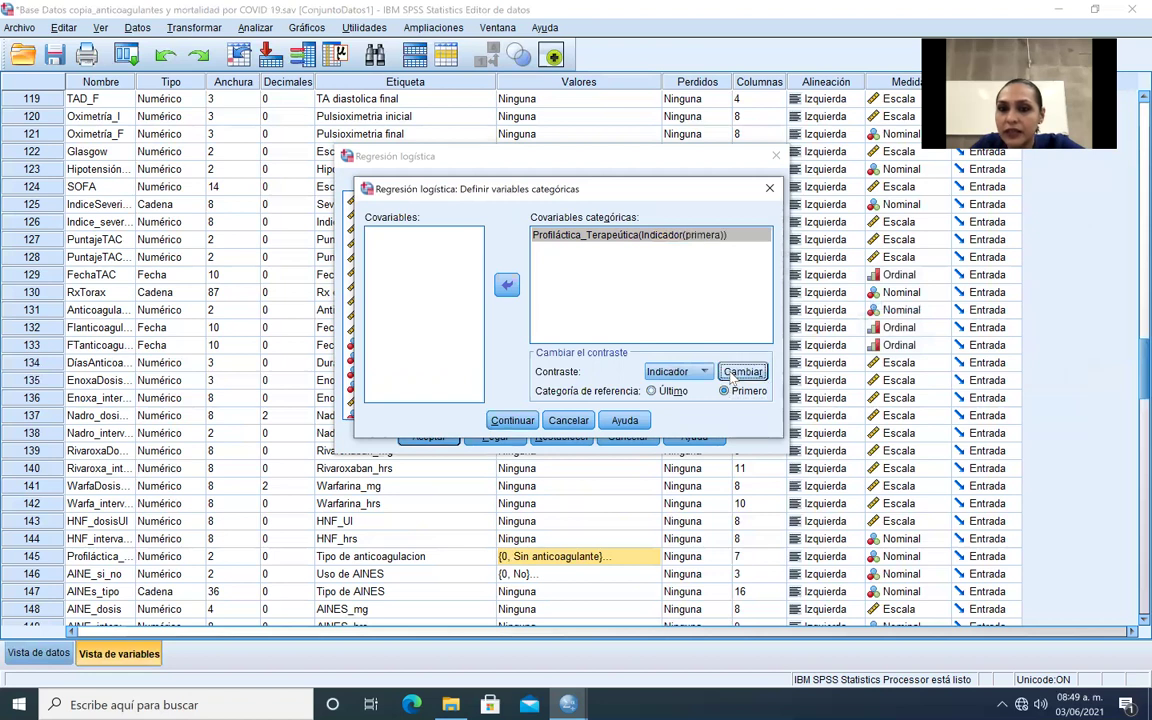
{"action": "left_click", "coordinate": [512, 421]}
- Include the 95% confidence interval for exp(B) and run the logistic regression
{"action": "left_click", "coordinate": [707, 236]}
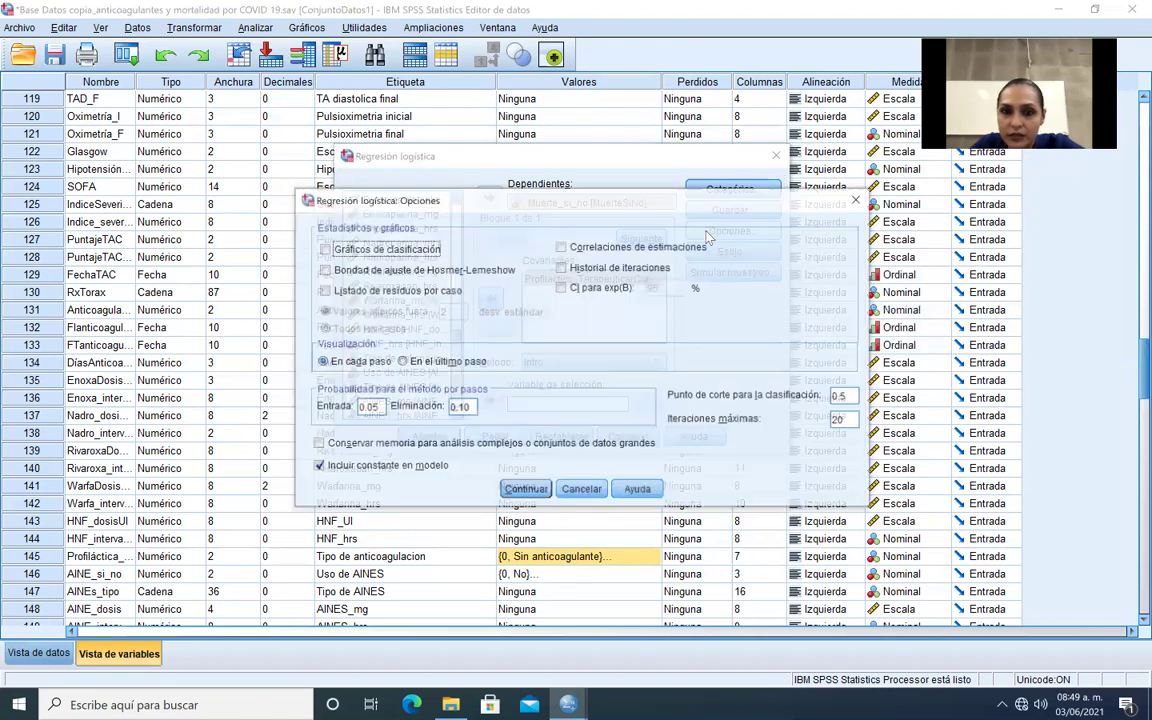
{"action": "left_click", "coordinate": [562, 288]}
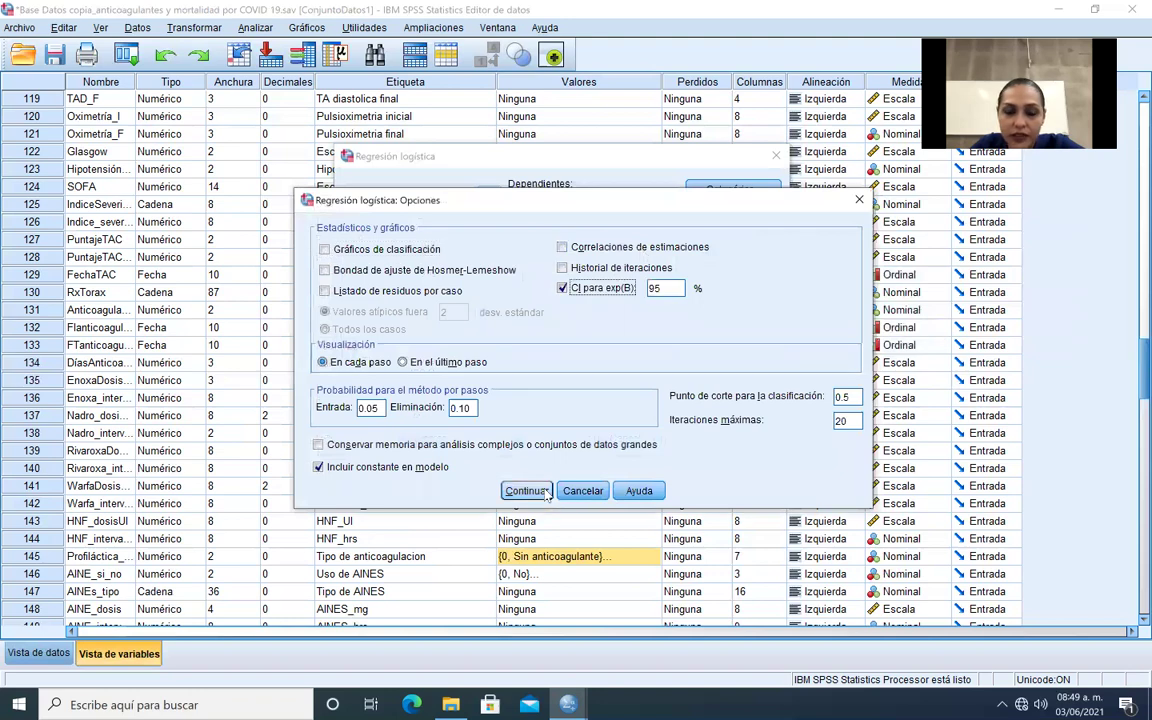
{"action": "left_click", "coordinate": [527, 491]}
{"action": "left_click", "coordinate": [420, 435]}
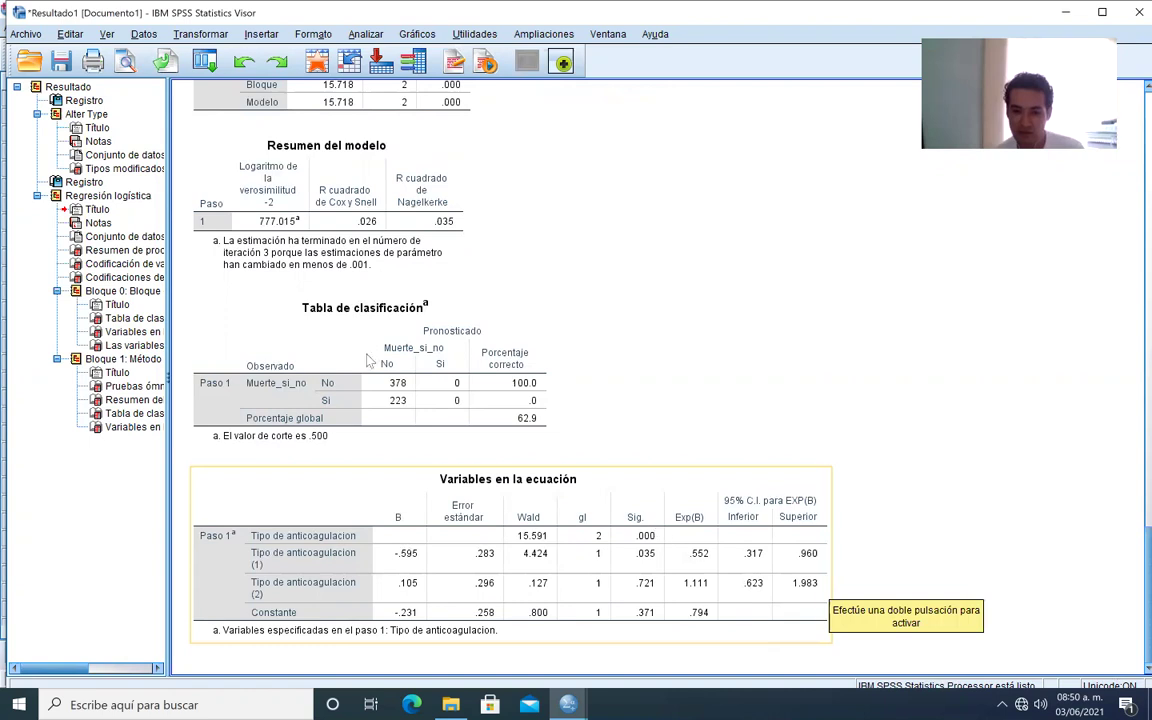
- Reopen the logistic regression setup and replace the Profiláctica_Terapeútica covariate with Anticoagulante_si_no
{"action": "left_click", "coordinate": [205, 62]}
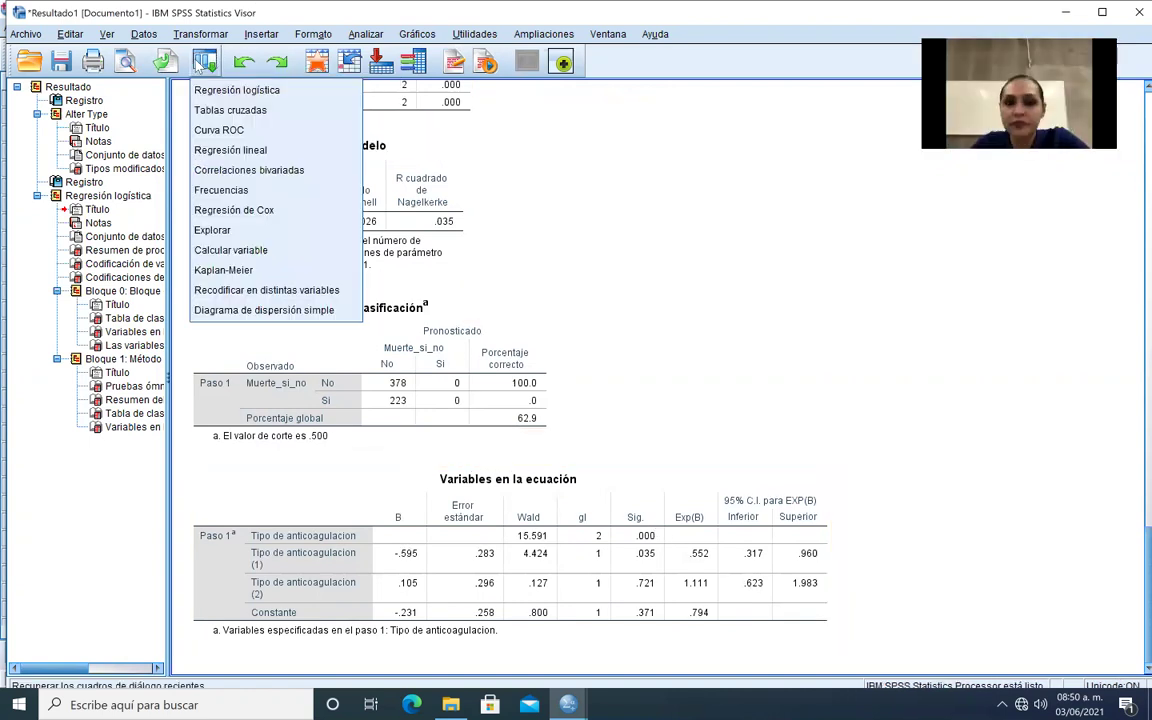
{"action": "left_click", "coordinate": [259, 92]}
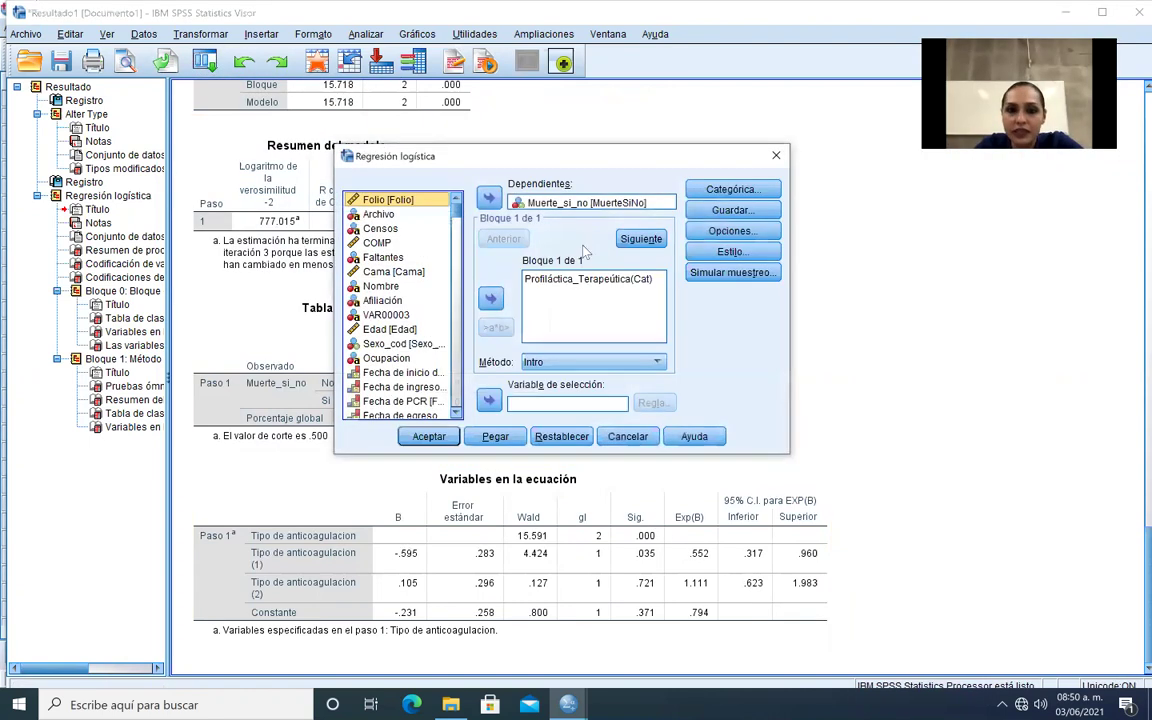
{"action": "left_click", "coordinate": [583, 280]}
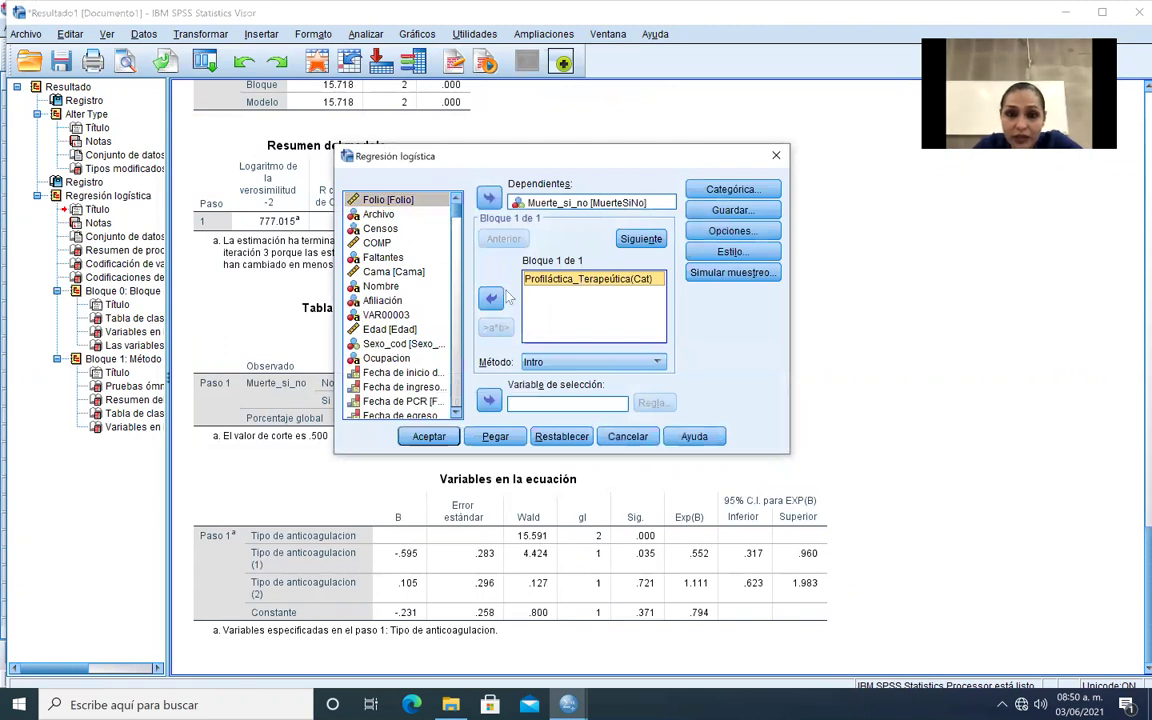
{"action": "left_click", "coordinate": [491, 298]}
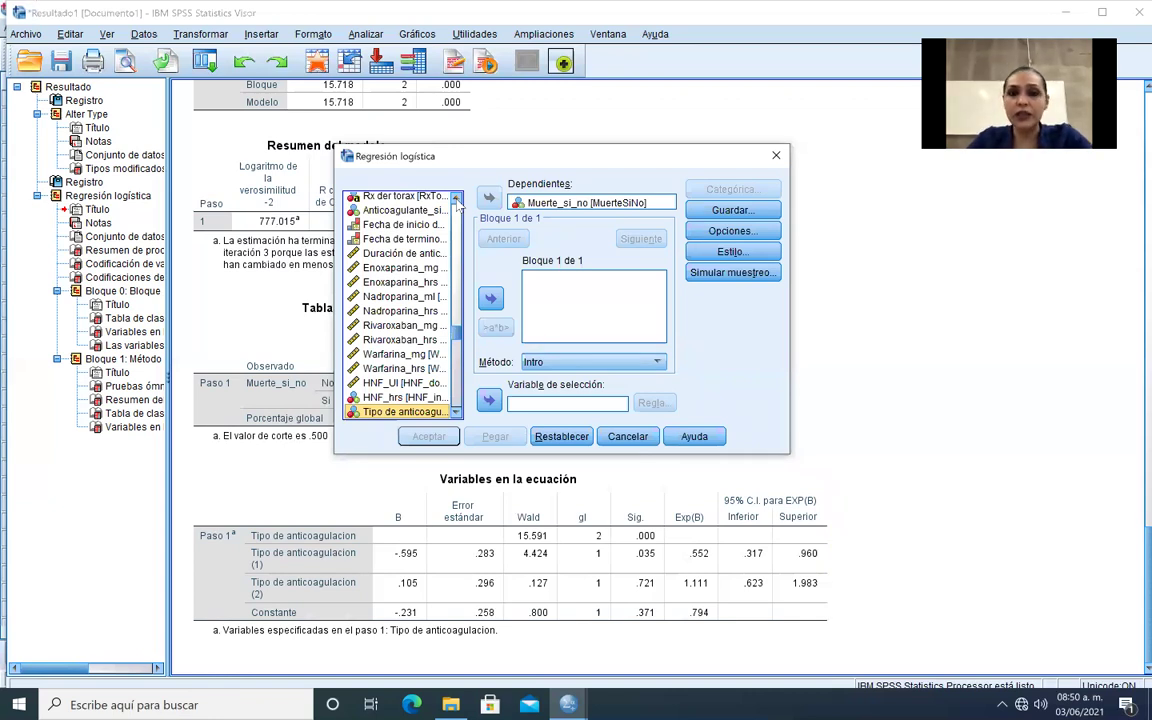
{"action": "left_click", "coordinate": [456, 199]}
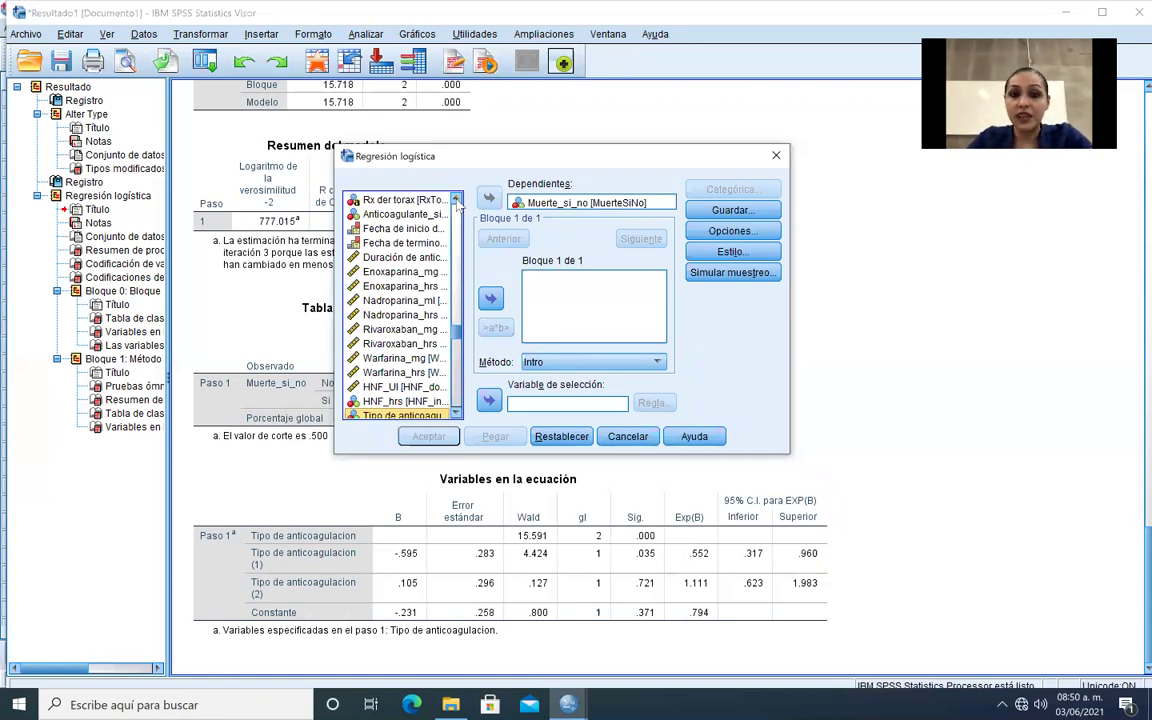
{"action": "scroll", "coordinate": [456, 199], "scroll_direction": "up", "scroll_amount": 5}
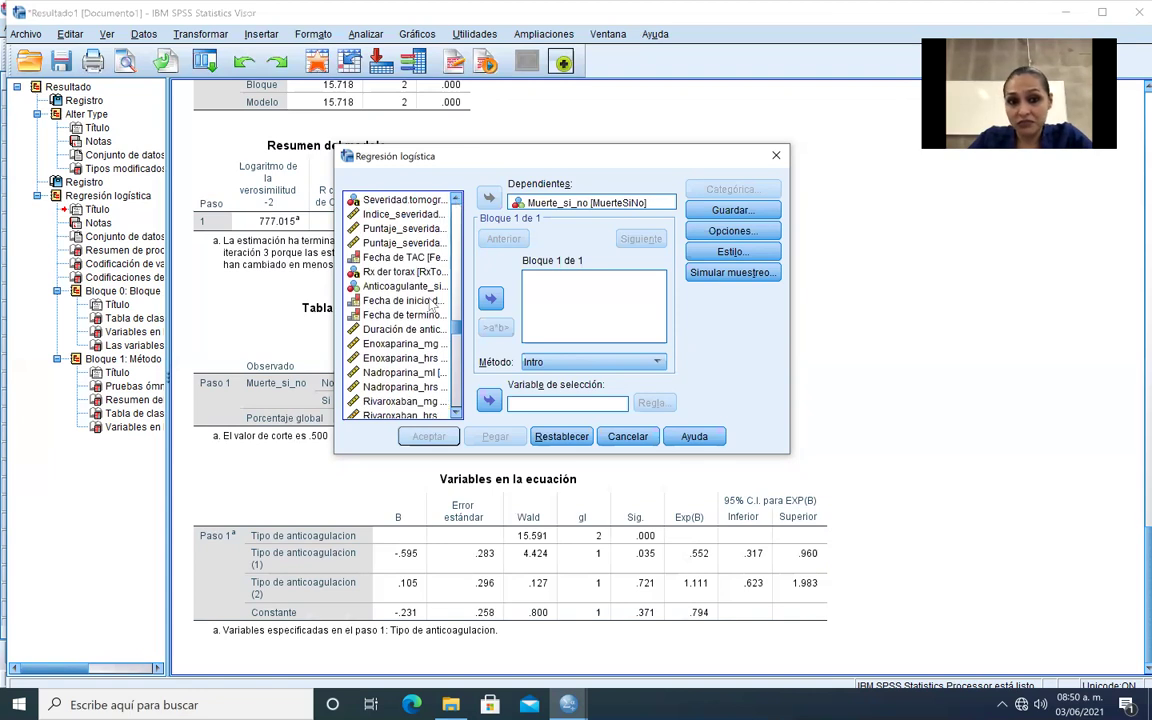
{"action": "left_click", "coordinate": [400, 286]}
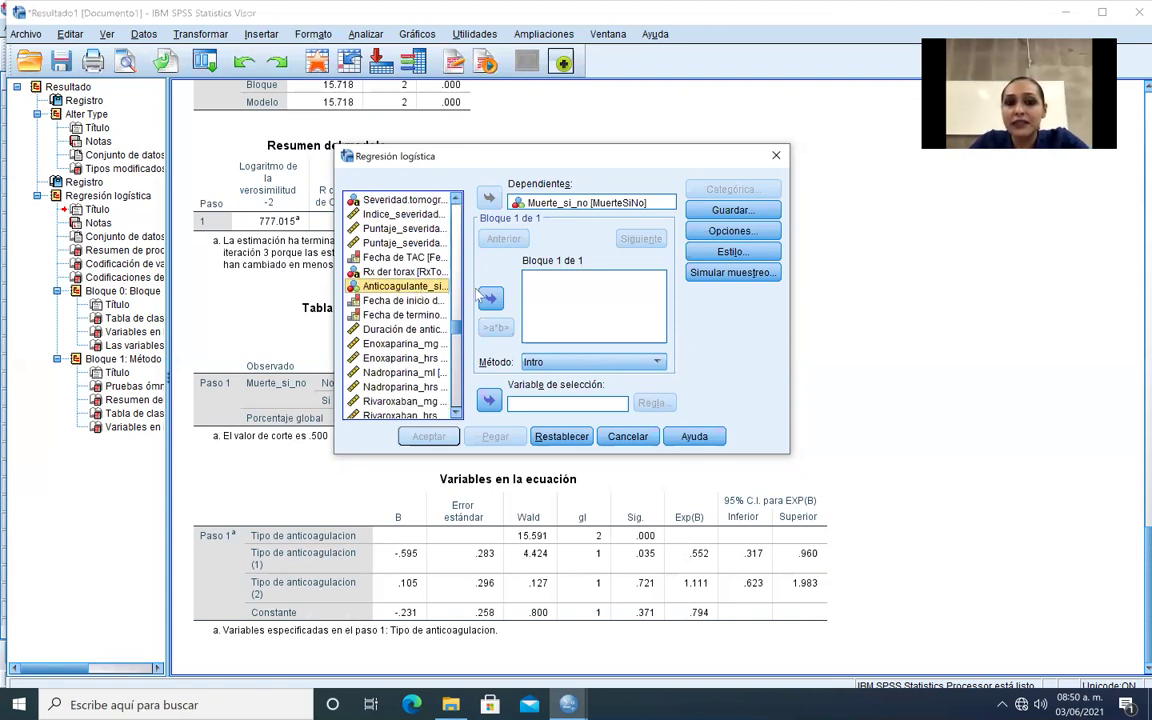
{"action": "left_click", "coordinate": [489, 298]}
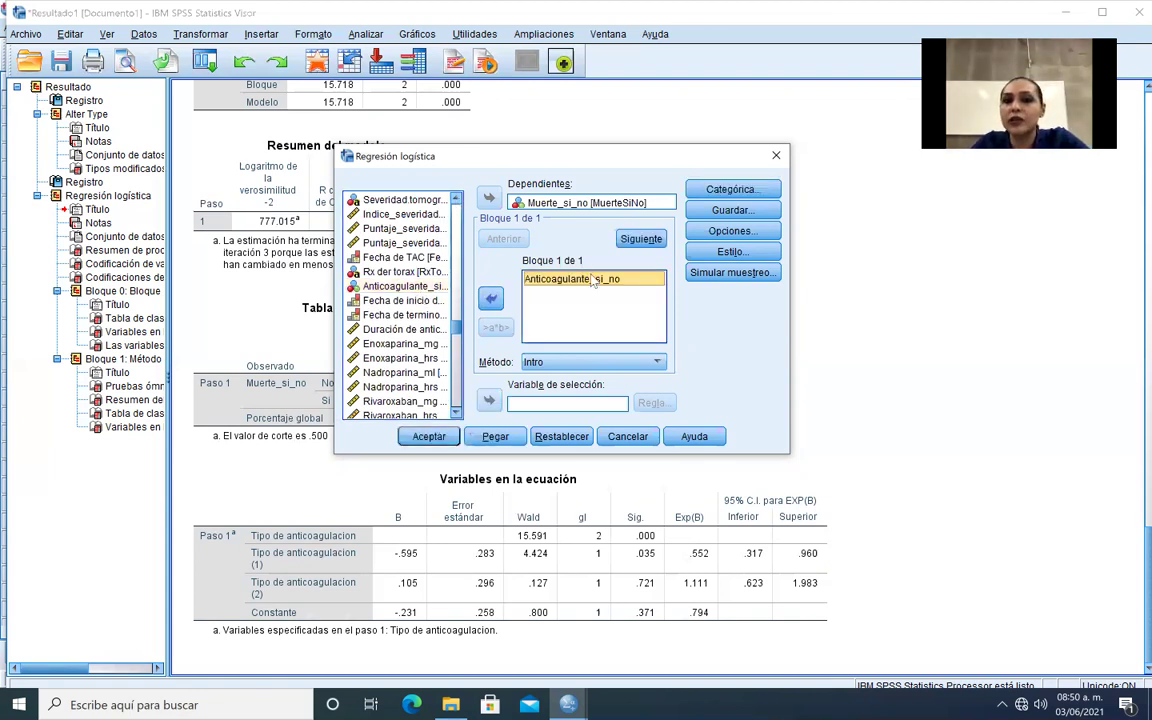
- Define Anticoagulante_si_no as a categorical covariate and check its value labels in the variable information
{"action": "left_click", "coordinate": [733, 189]}
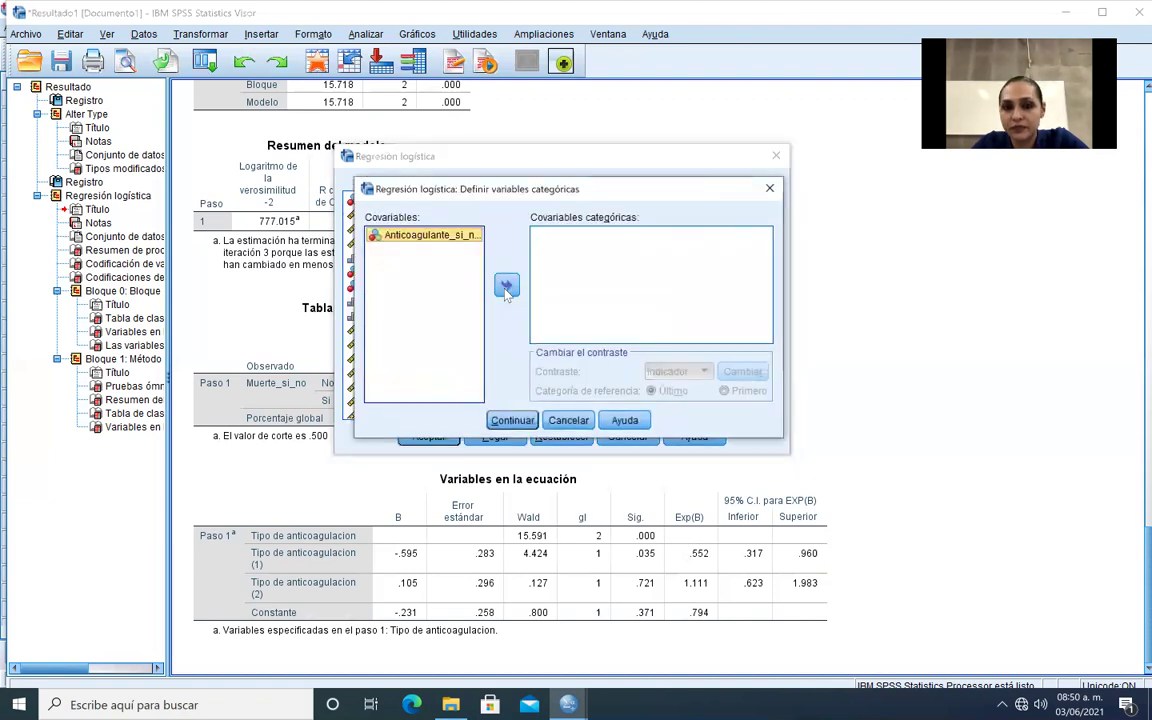
{"action": "left_click", "coordinate": [506, 288]}
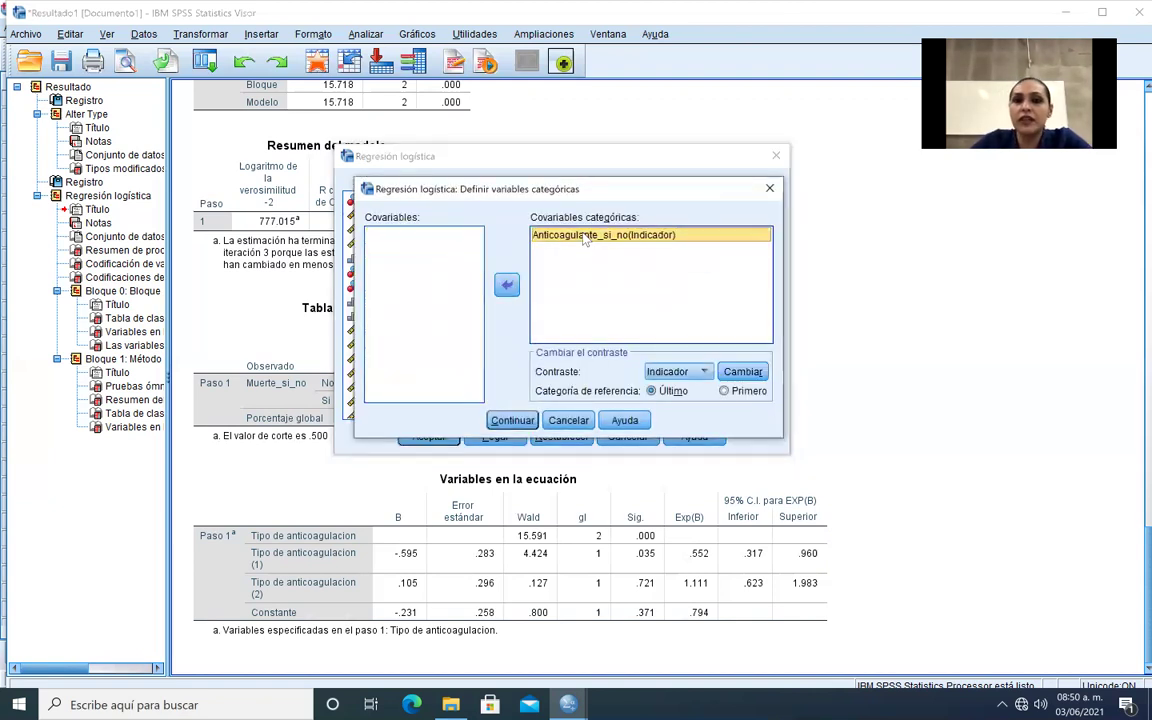
{"action": "right_click", "coordinate": [585, 238]}
{"action": "left_click", "coordinate": [590, 250]}
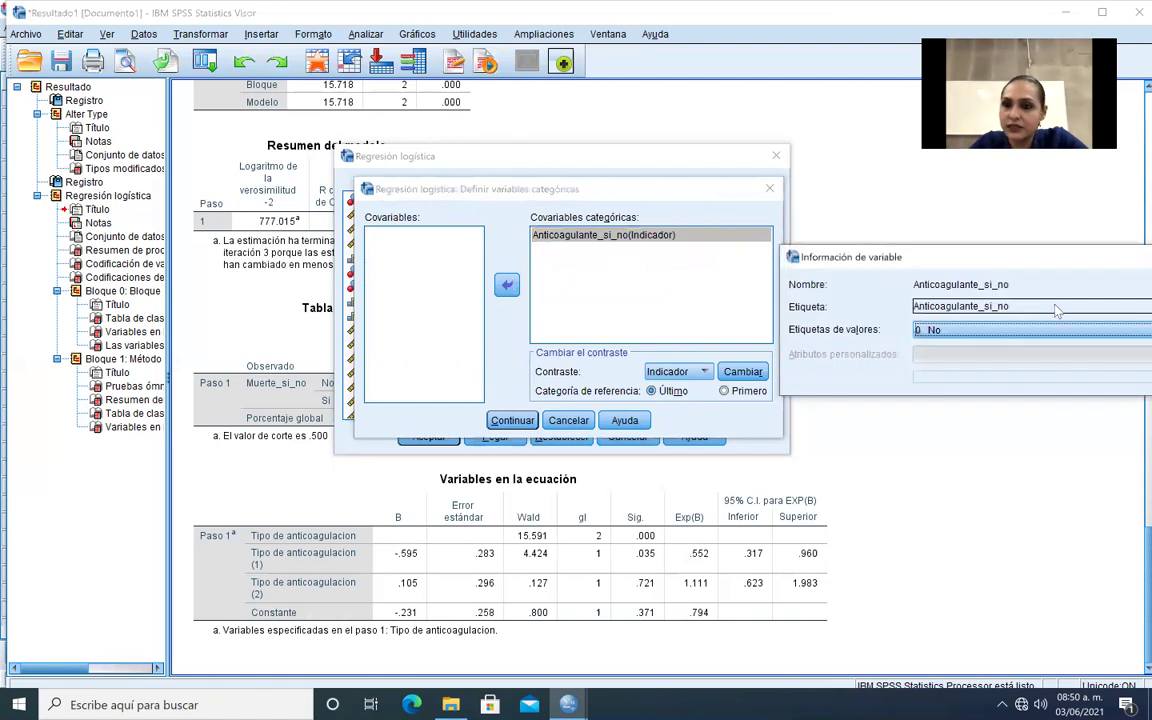
{"action": "left_click", "coordinate": [1024, 330]}
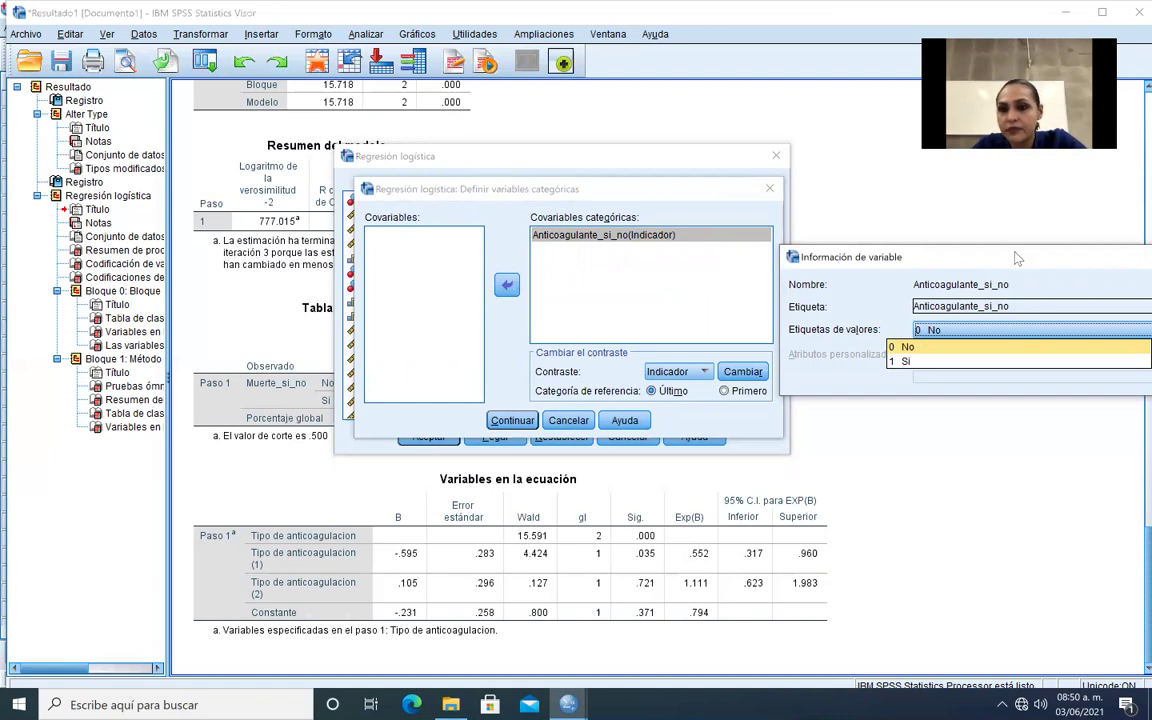
{"action": "left_click_drag", "start_coordinate": [1016, 260], "coordinate": [1009, 165]}
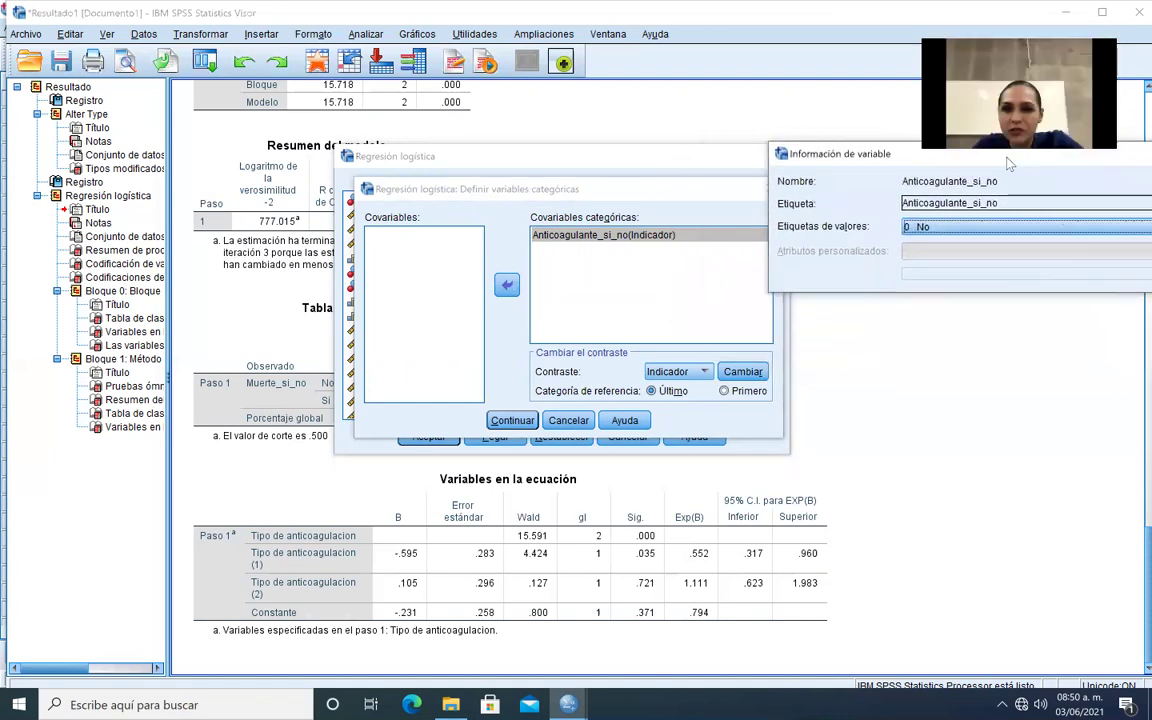
{"action": "left_click", "coordinate": [1026, 228]}
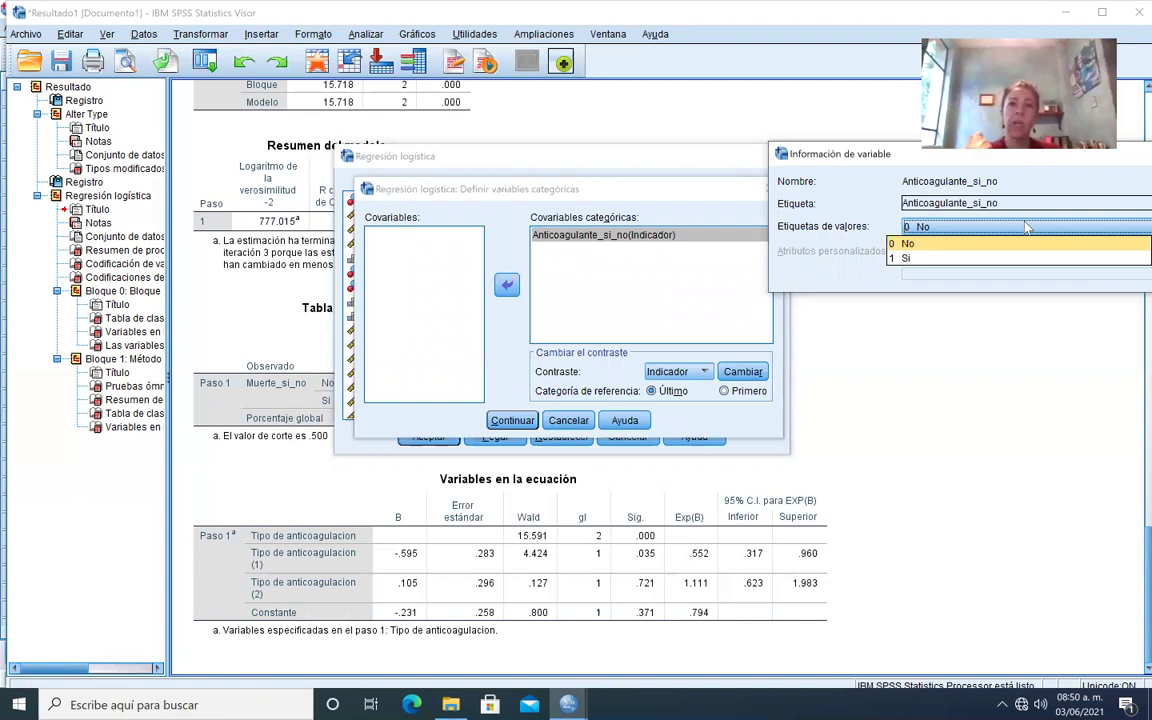
{"action": "left_click_drag", "start_coordinate": [899, 160], "coordinate": [554, 134]}
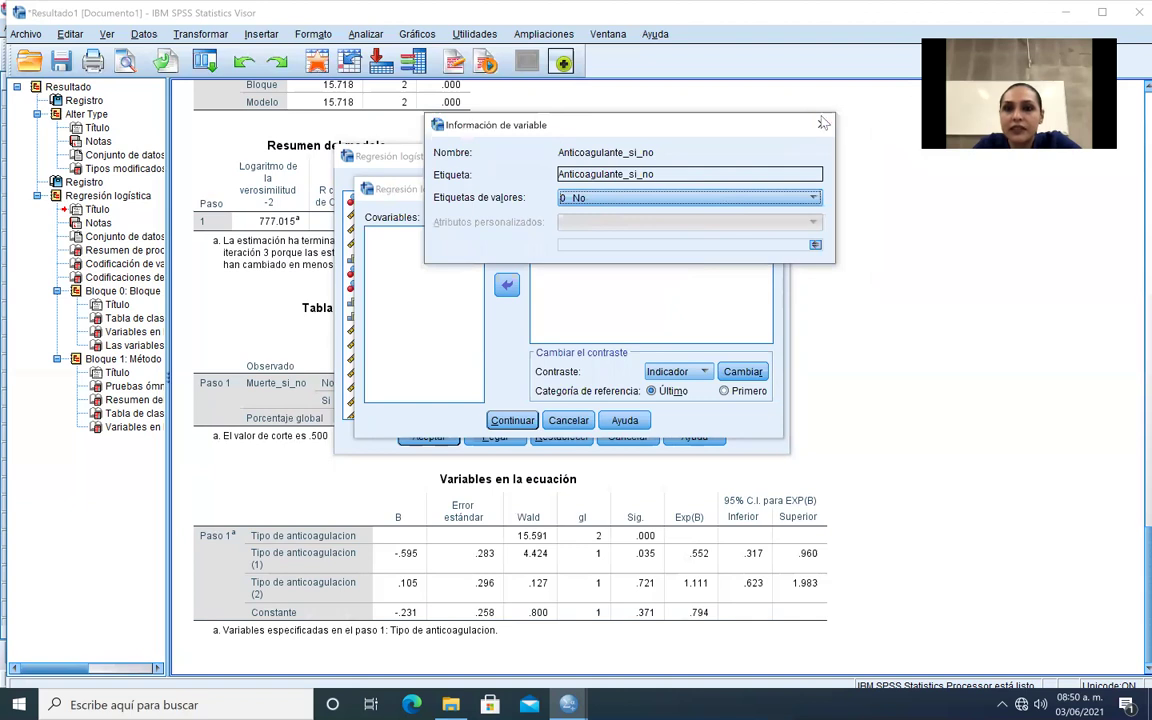
{"action": "left_click", "coordinate": [823, 123]}
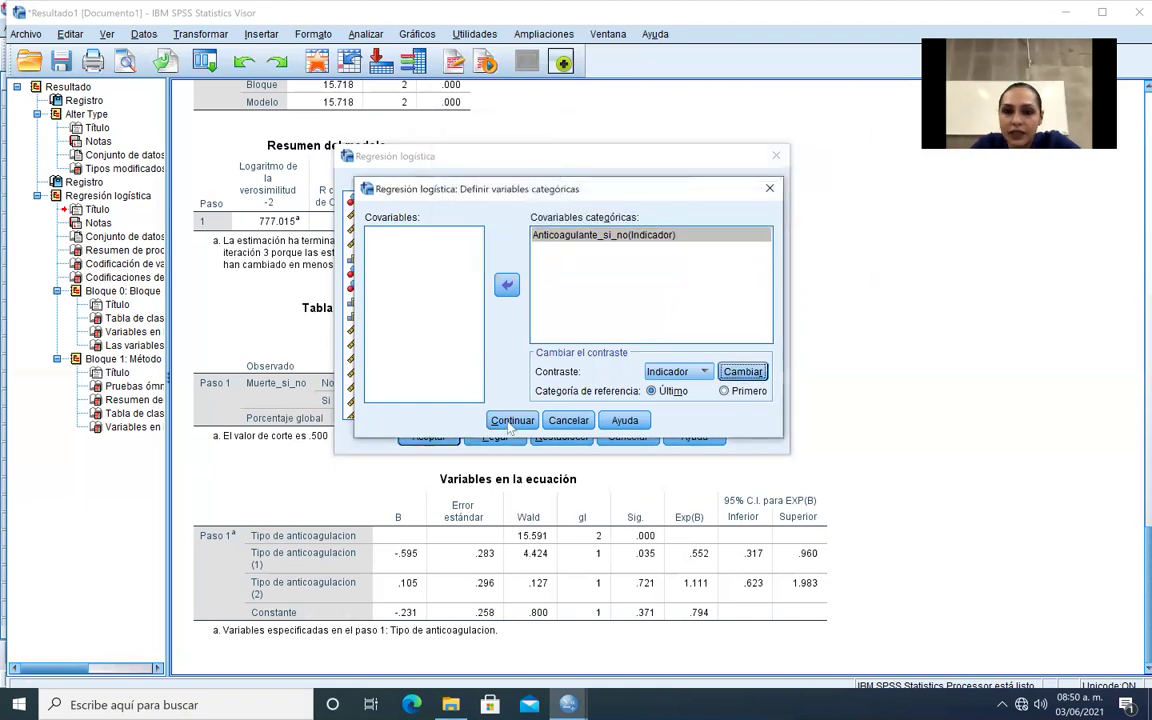
- Run the logistic regression of Muerte_si_no on Anticoagulante_si_no and examine the confidence interval of exp(B) in the output
{"action": "left_click", "coordinate": [511, 420]}
{"action": "left_click", "coordinate": [429, 438]}
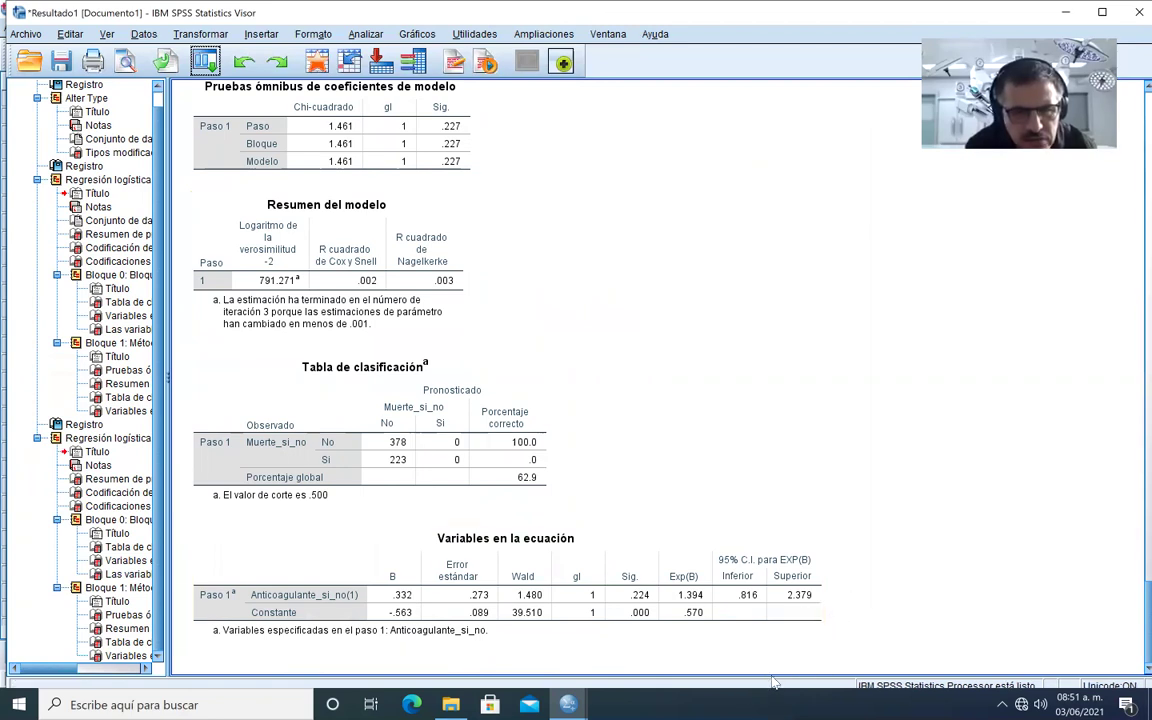
{"action": "left_click", "coordinate": [730, 582]}
{"action": "left_click", "coordinate": [818, 651]}
{"action": "left_click", "coordinate": [740, 617]}
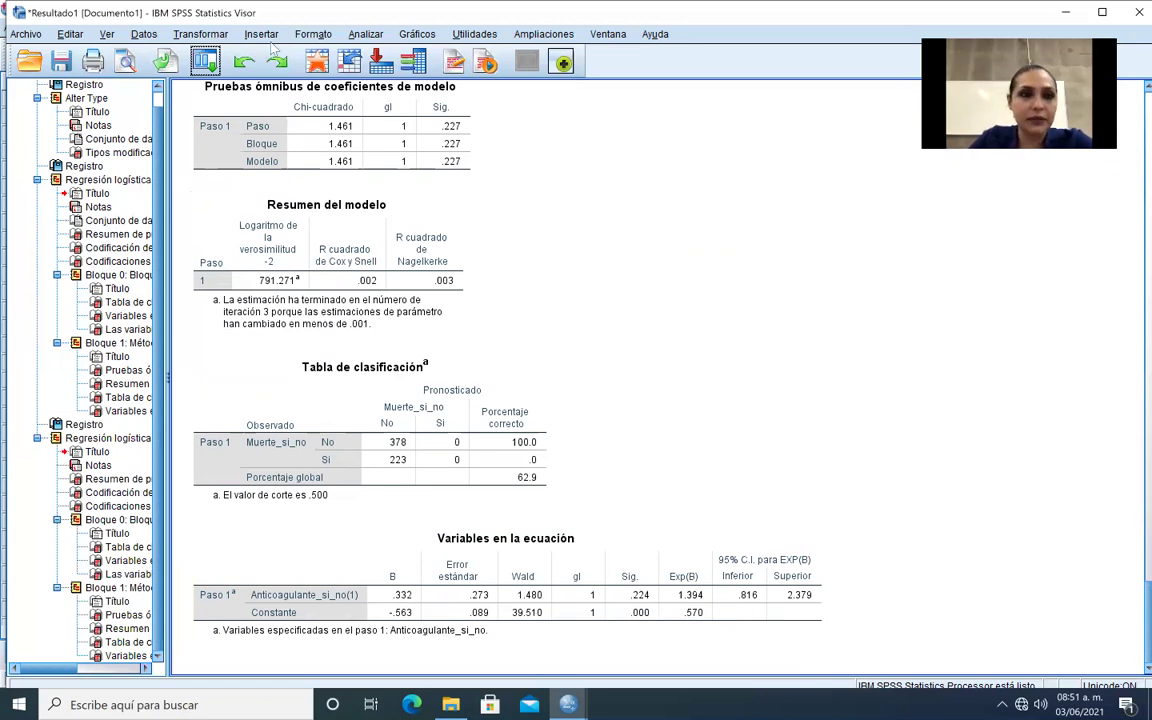
- Open the Cox regression setup and assign Días de EH as the time variable
{"action": "left_click", "coordinate": [205, 68]}
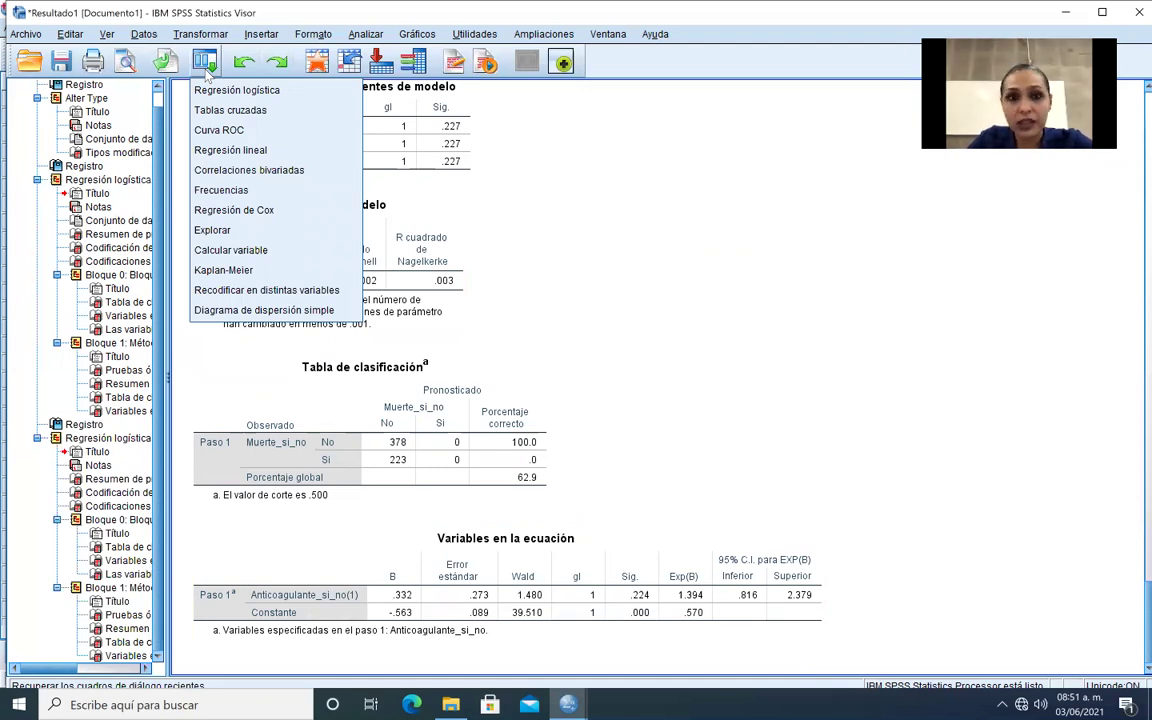
{"action": "left_click", "coordinate": [203, 61]}
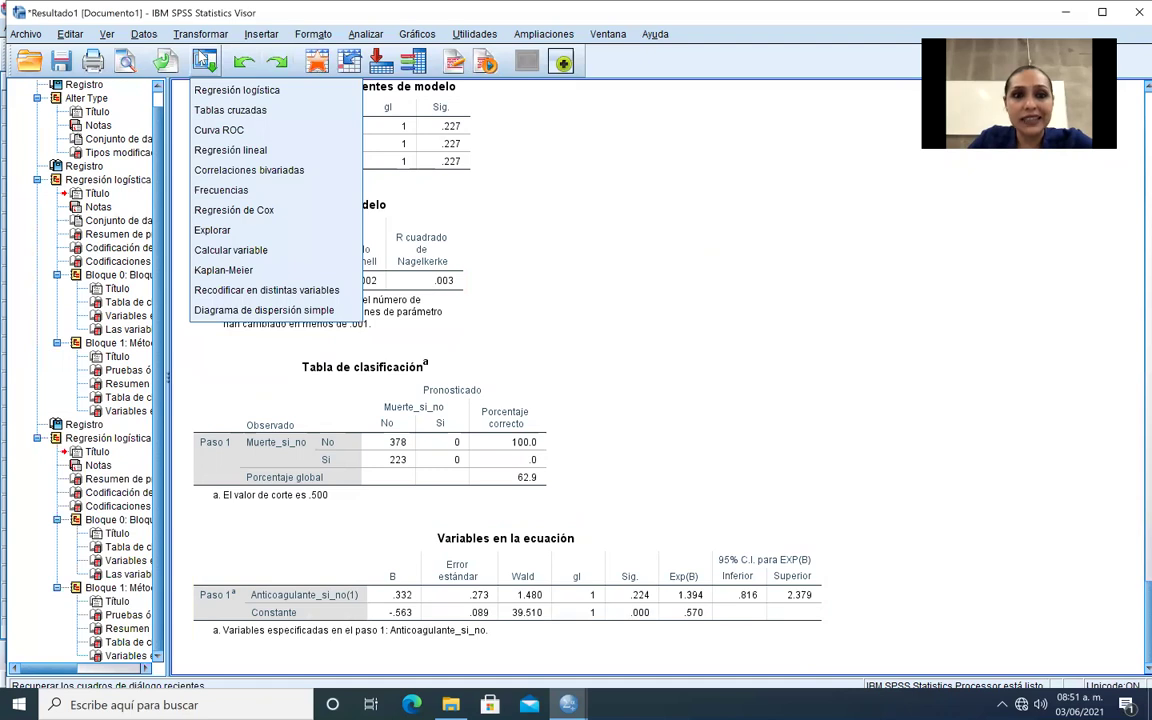
{"action": "left_click", "coordinate": [358, 34]}
{"action": "mouse_move", "coordinate": [393, 79]}
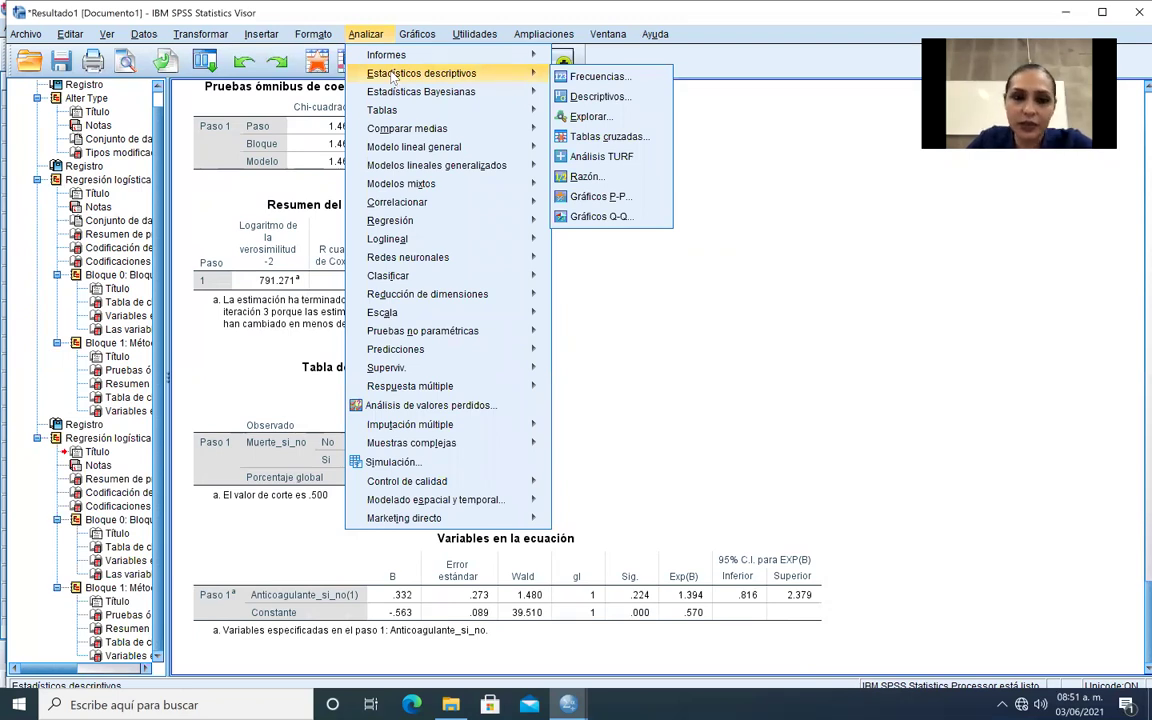
{"action": "mouse_move", "coordinate": [408, 115]}
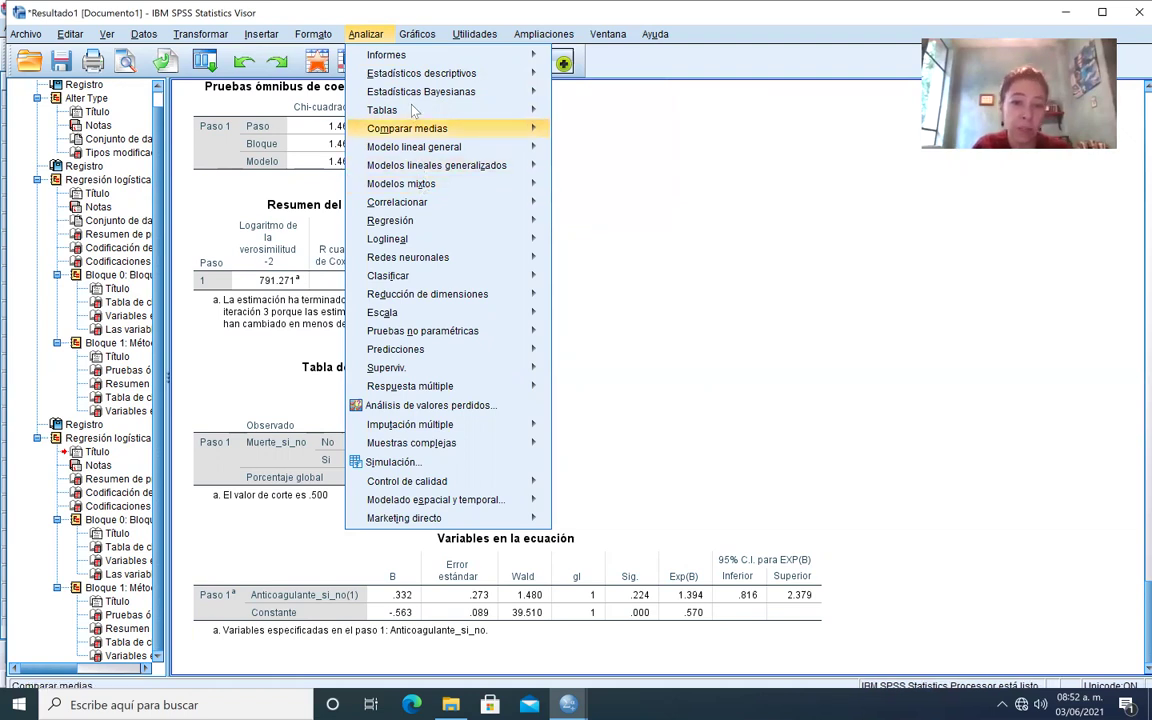
{"action": "mouse_move", "coordinate": [411, 90]}
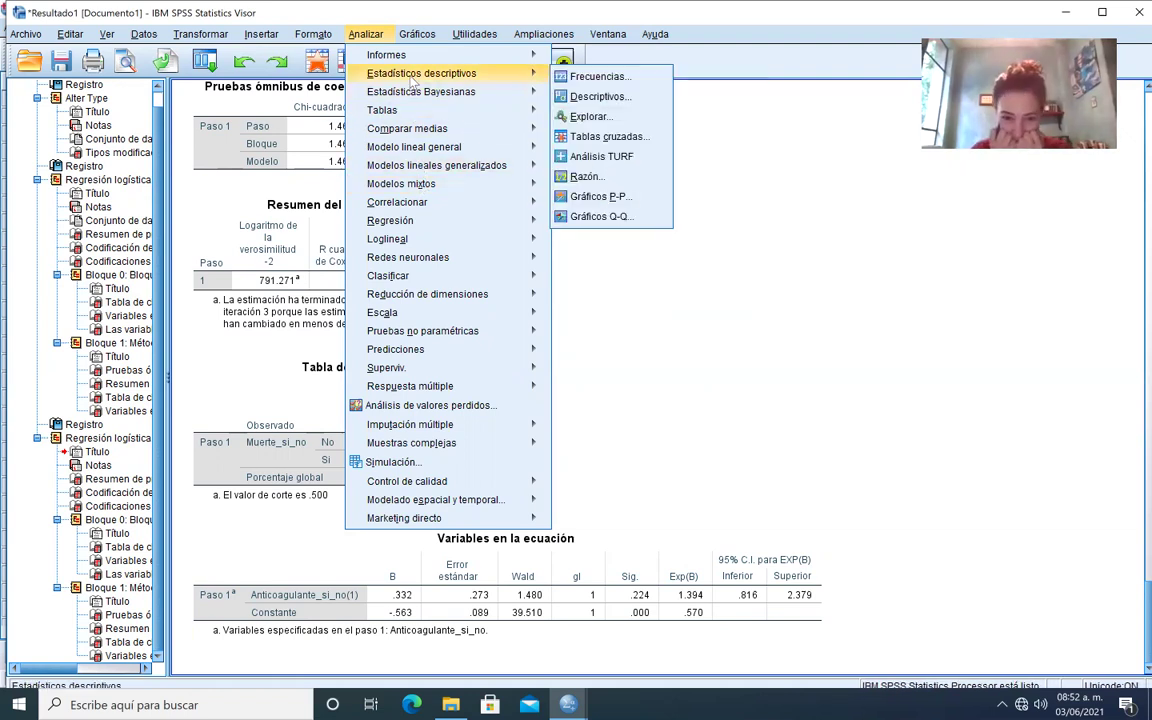
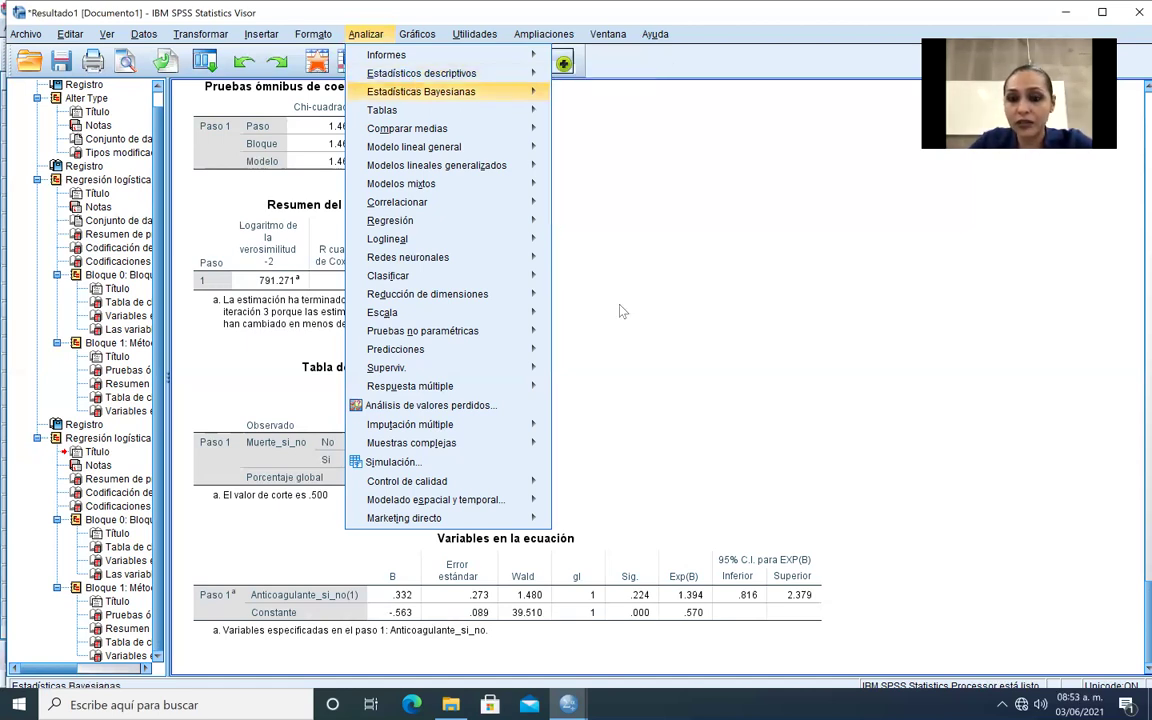
{"action": "mouse_move", "coordinate": [430, 91]}
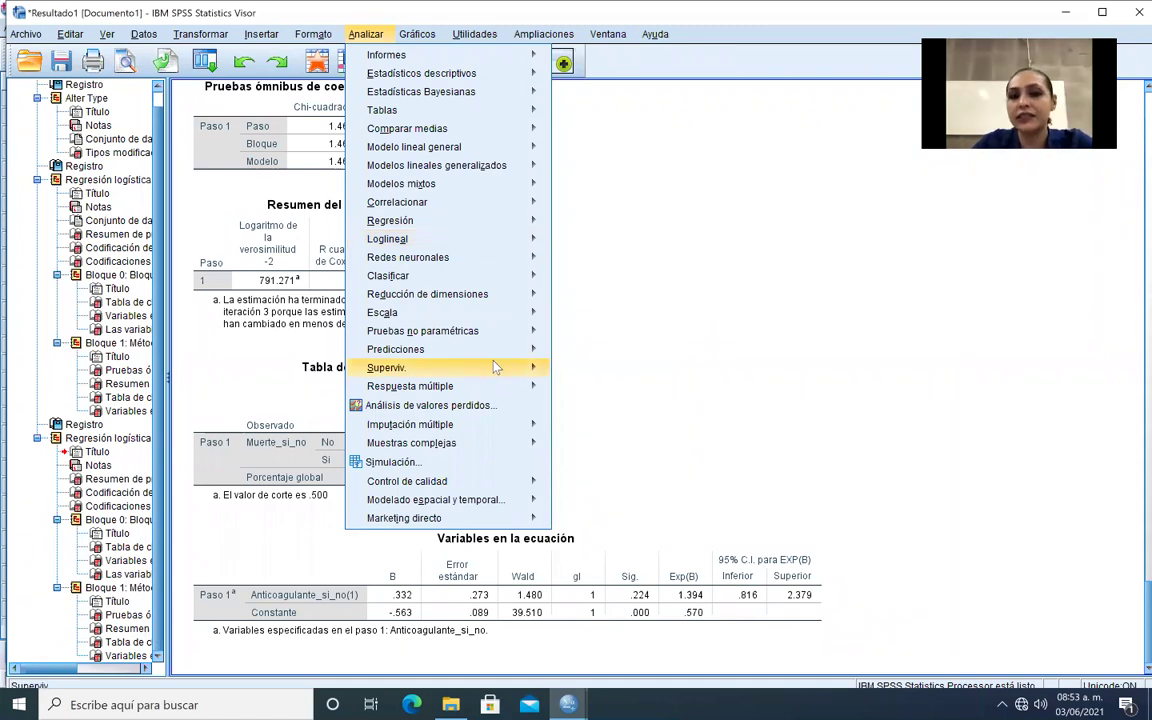
{"action": "mouse_move", "coordinate": [496, 368]}
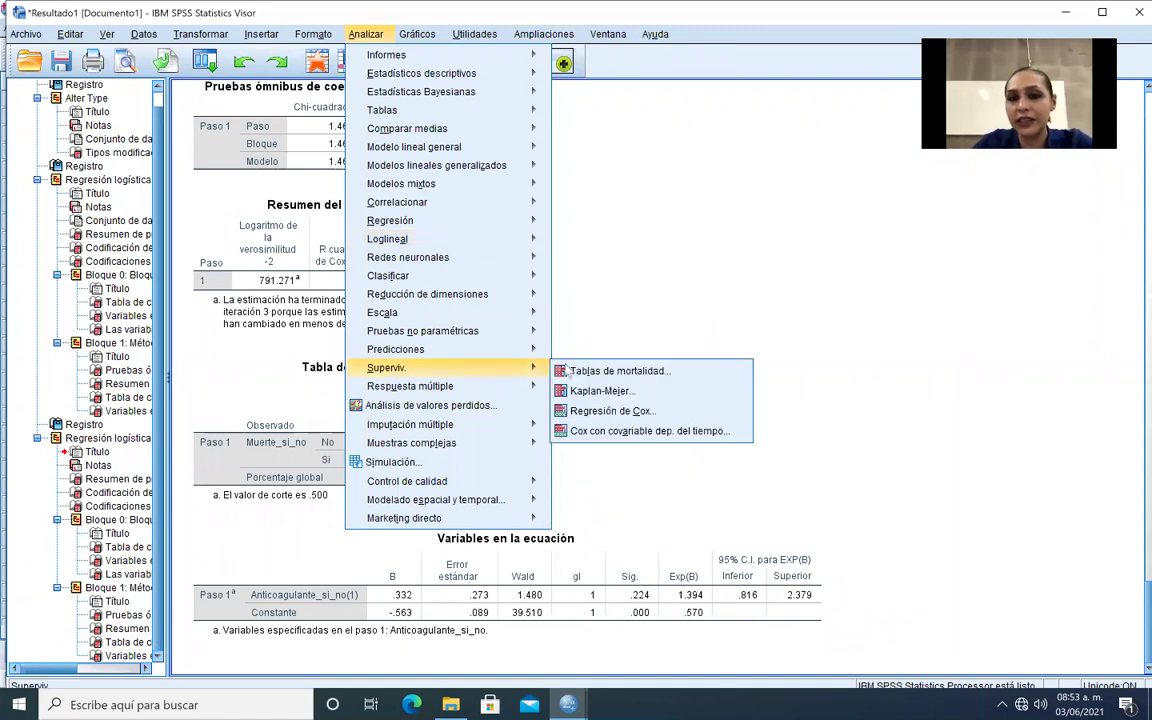
{"action": "left_click", "coordinate": [647, 411]}
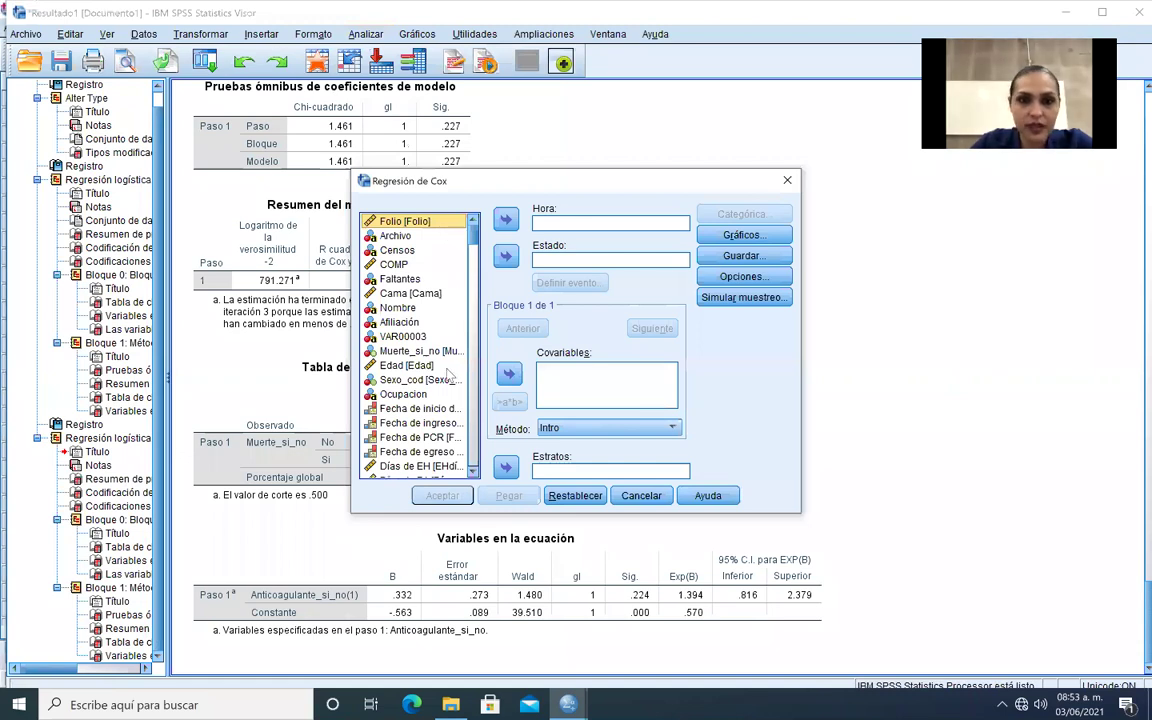
{"action": "left_click", "coordinate": [420, 466]}
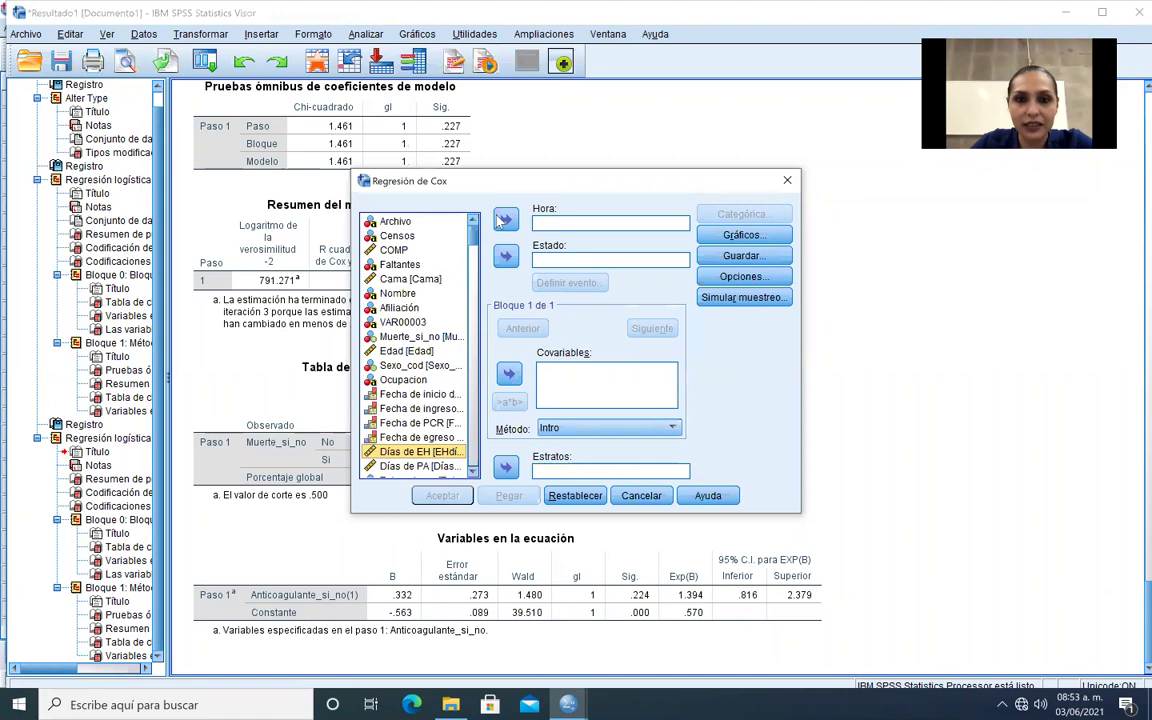
{"action": "left_click", "coordinate": [505, 219]}
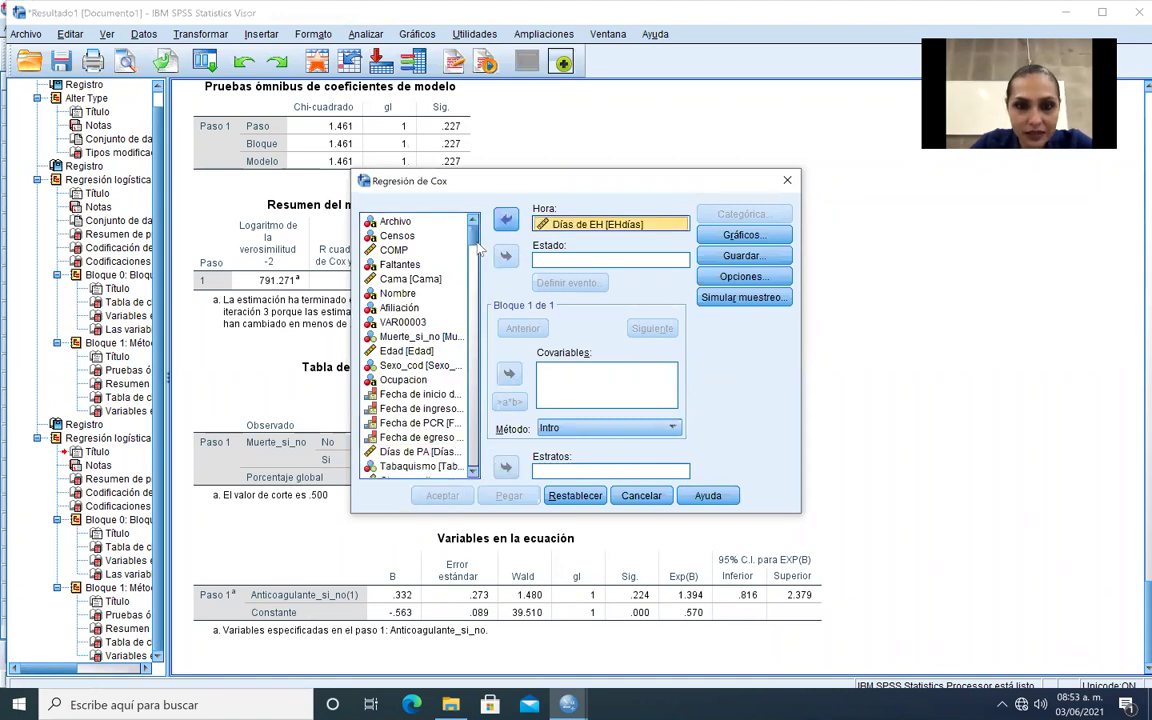
- Assign Muerte_si_no as the status variable and define the event by the single value 1
{"action": "scroll", "coordinate": [430, 215], "scroll_direction": "up", "scroll_amount": 1}
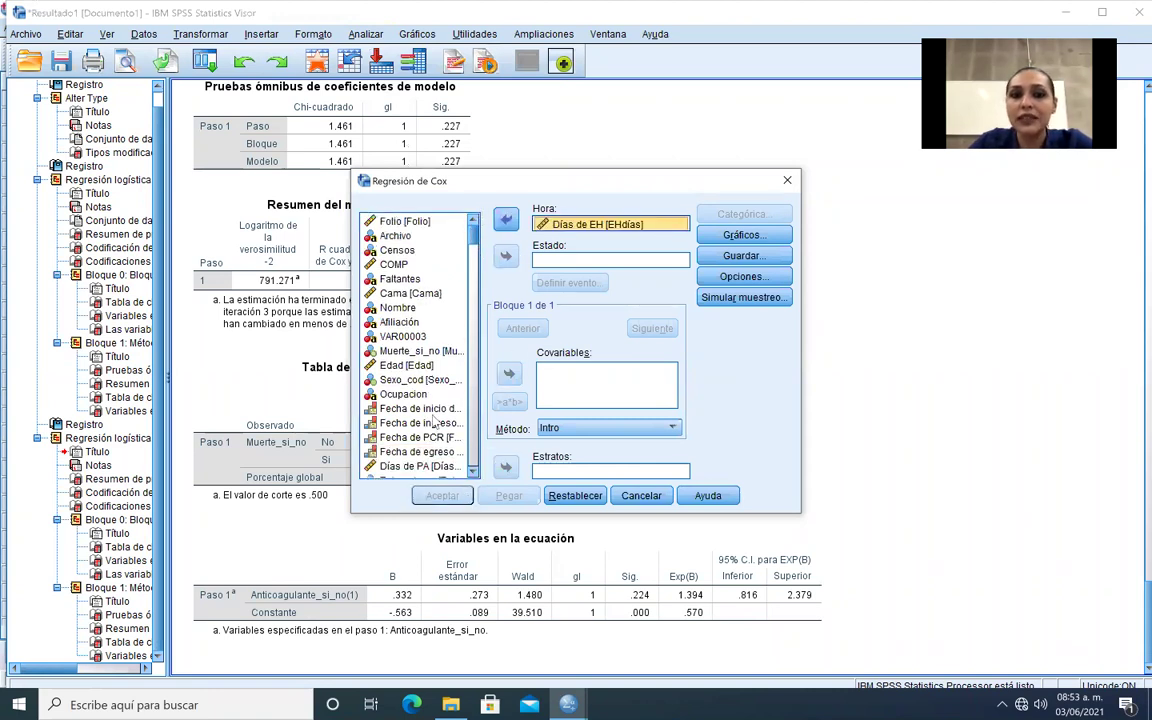
{"action": "left_click", "coordinate": [425, 351]}
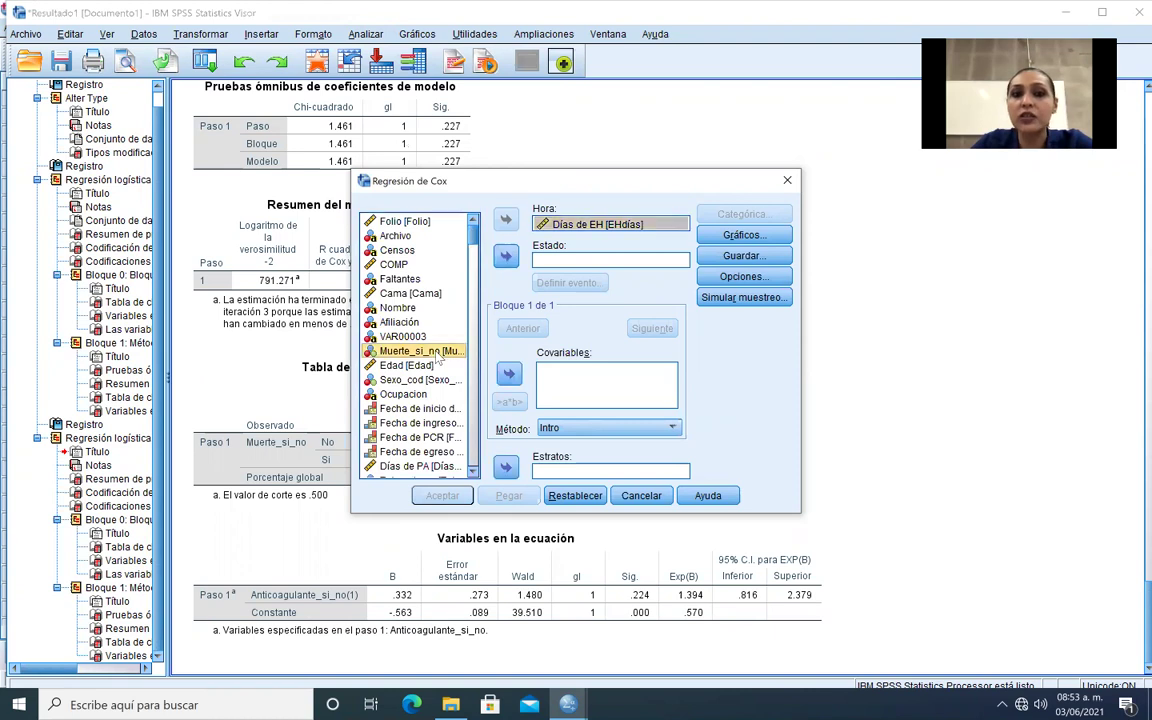
{"action": "left_click", "coordinate": [506, 255]}
{"action": "left_click", "coordinate": [567, 282]}
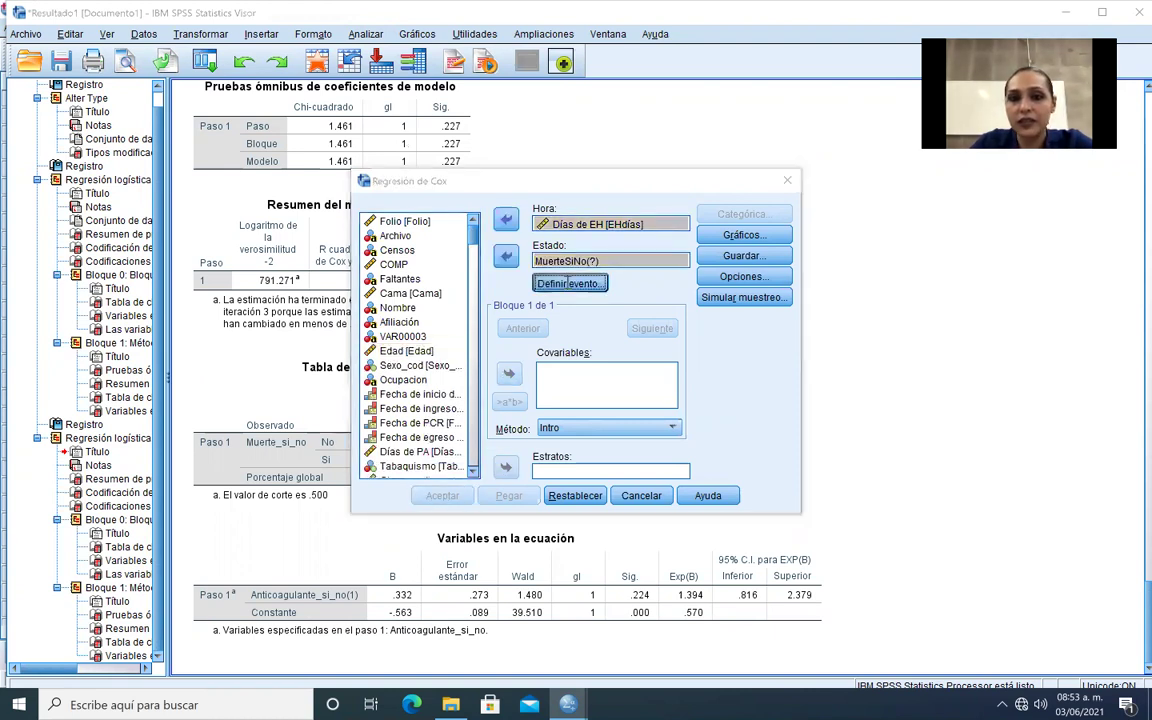
{"action": "type", "text": "1"}
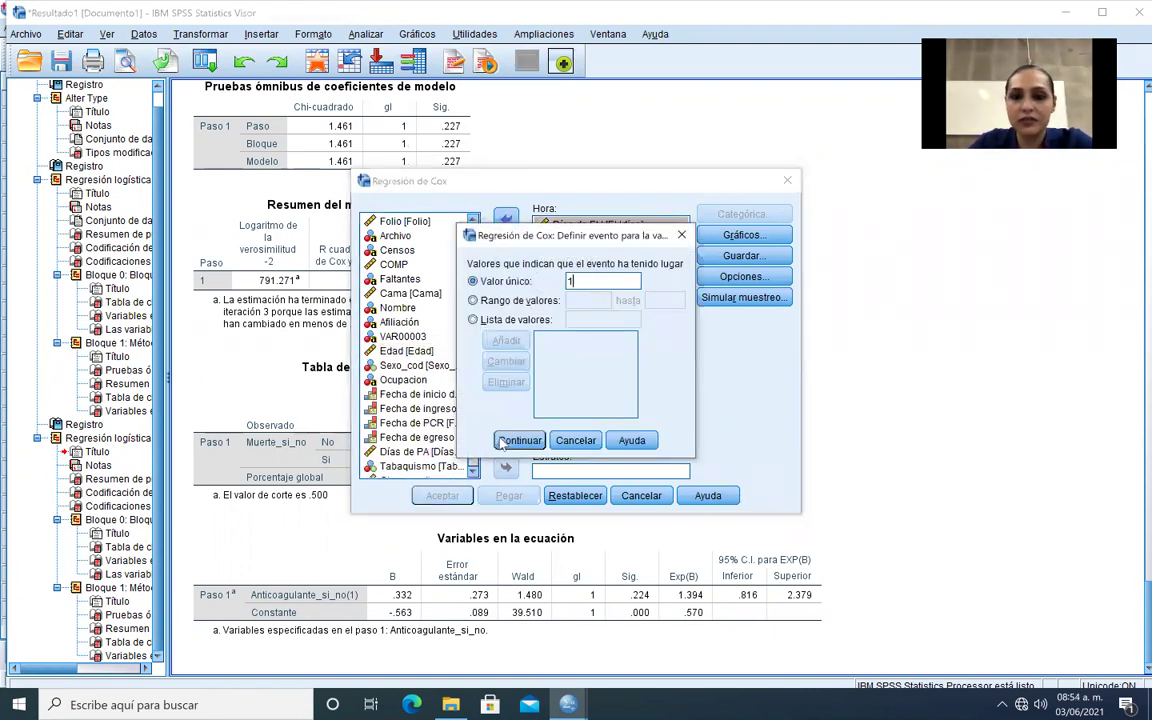
{"action": "left_click", "coordinate": [517, 440]}
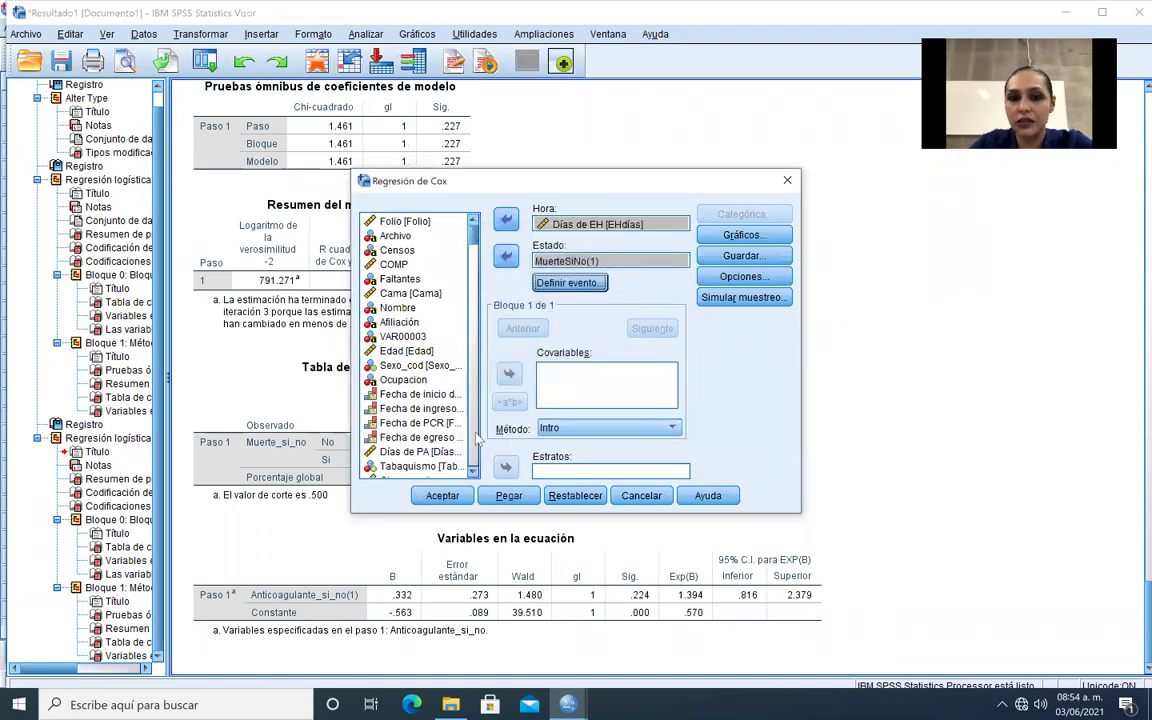
- Add Anticoagulante_si_no as a covariate of the Cox regression
{"action": "left_click", "coordinate": [474, 472]}
{"action": "left_click", "coordinate": [474, 472]}
{"action": "left_click_drag", "start_coordinate": [474, 472], "coordinate": [477, 478]}
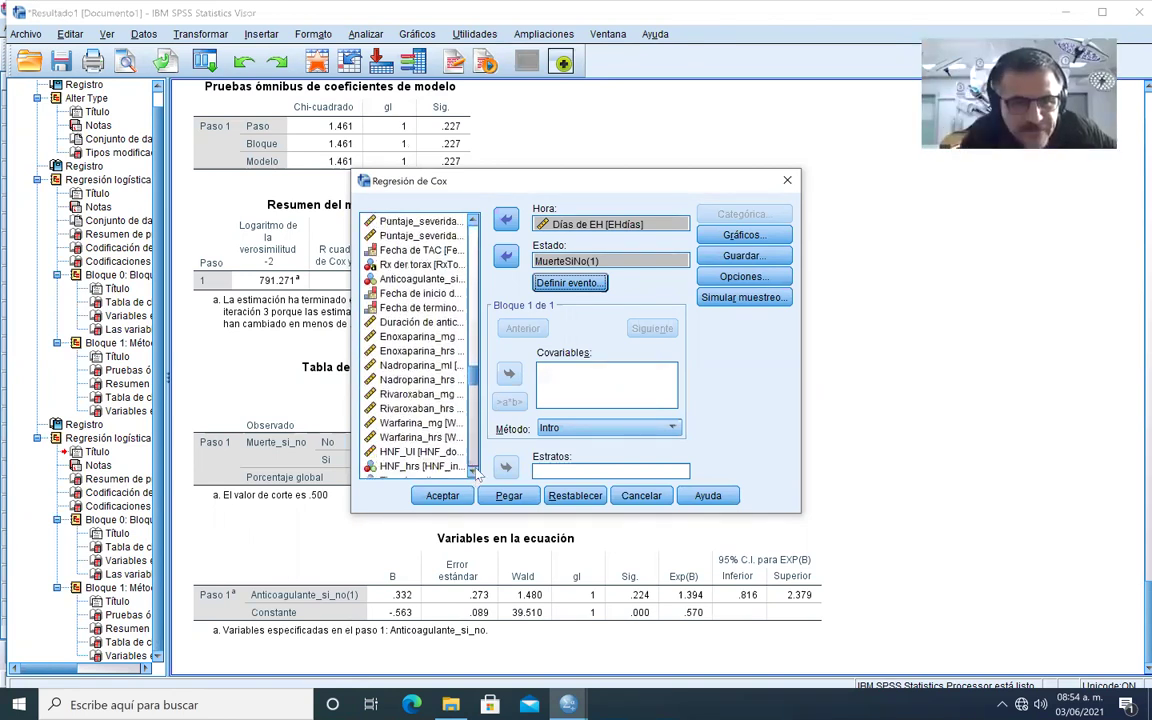
{"action": "left_click", "coordinate": [448, 280]}
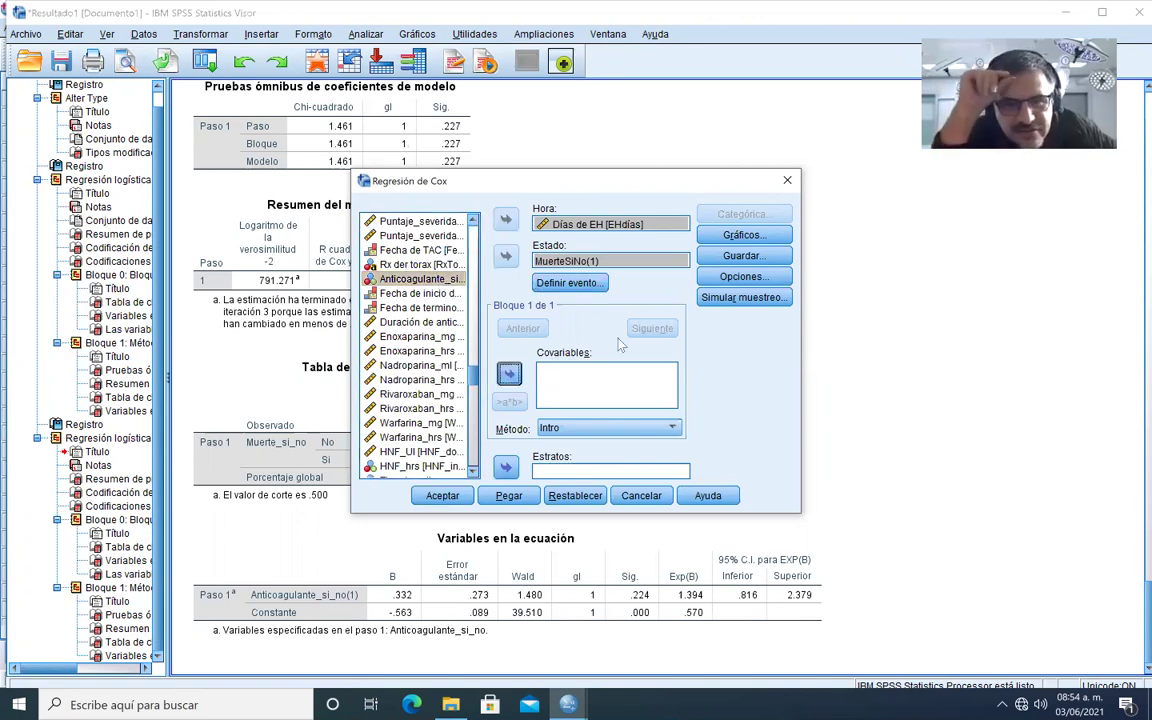
{"action": "left_click", "coordinate": [509, 373]}
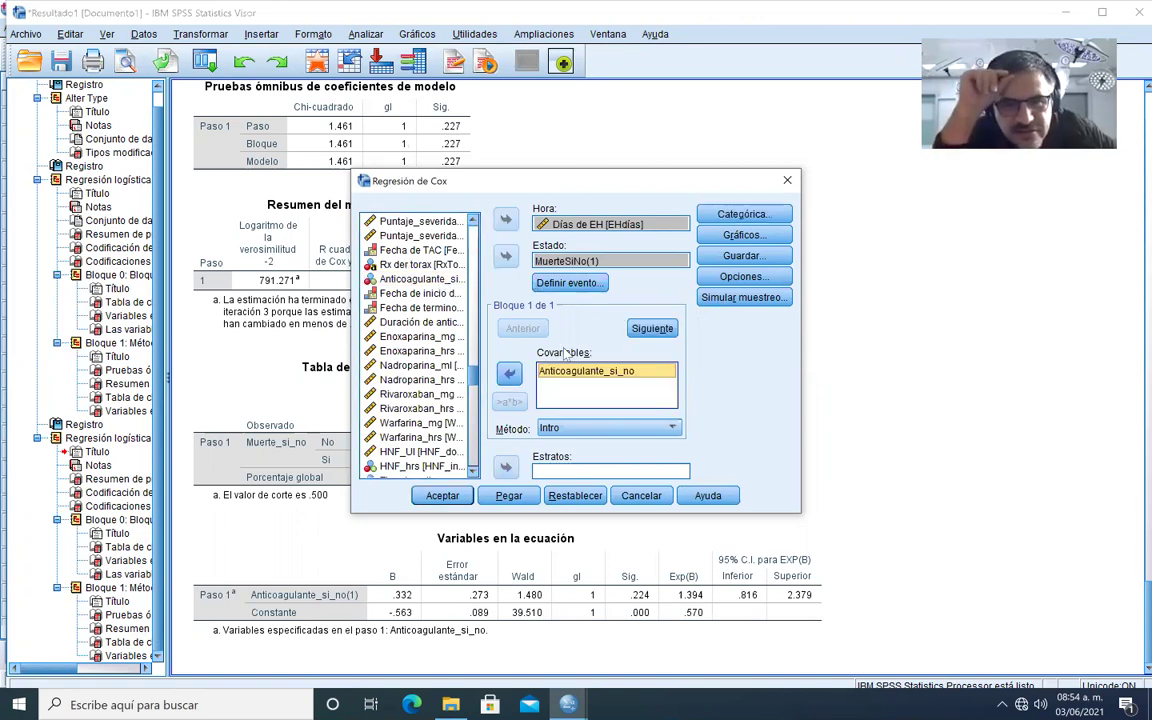
- Define Anticoagulante_si_no as a categorical Cox covariate with an indicator contrast and the last category as reference
{"action": "left_click", "coordinate": [757, 215]}
{"action": "left_click_drag", "start_coordinate": [450, 266], "coordinate": [757, 368]}
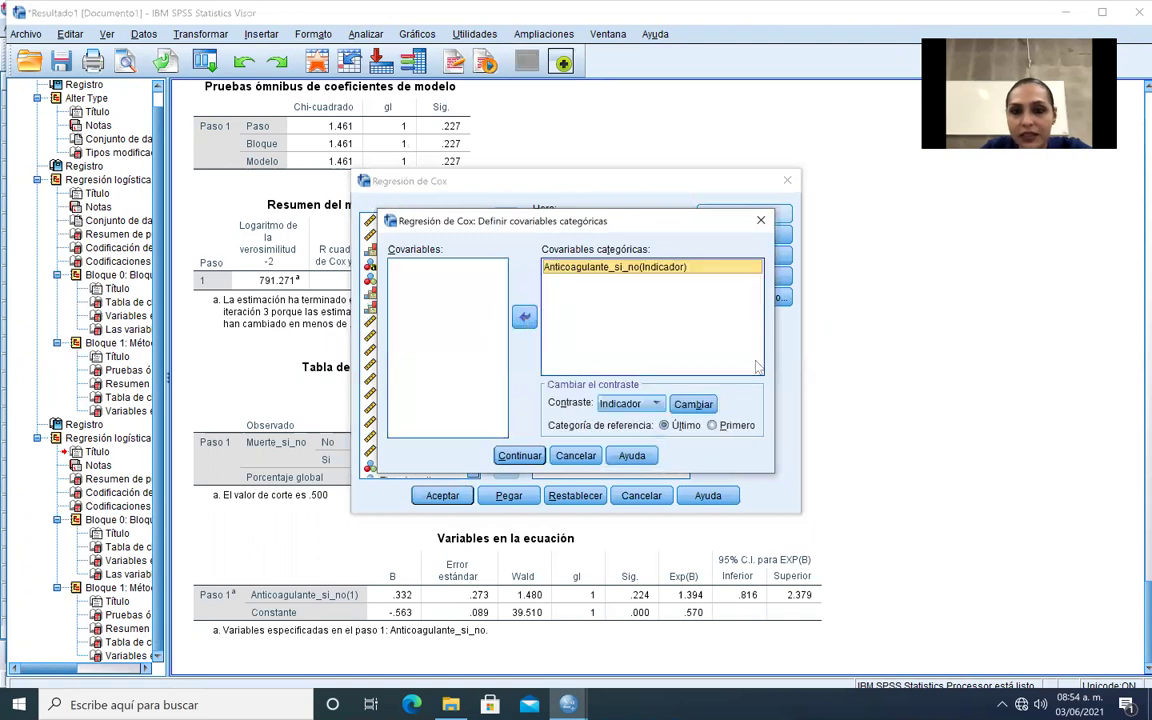
{"action": "left_click", "coordinate": [693, 403]}
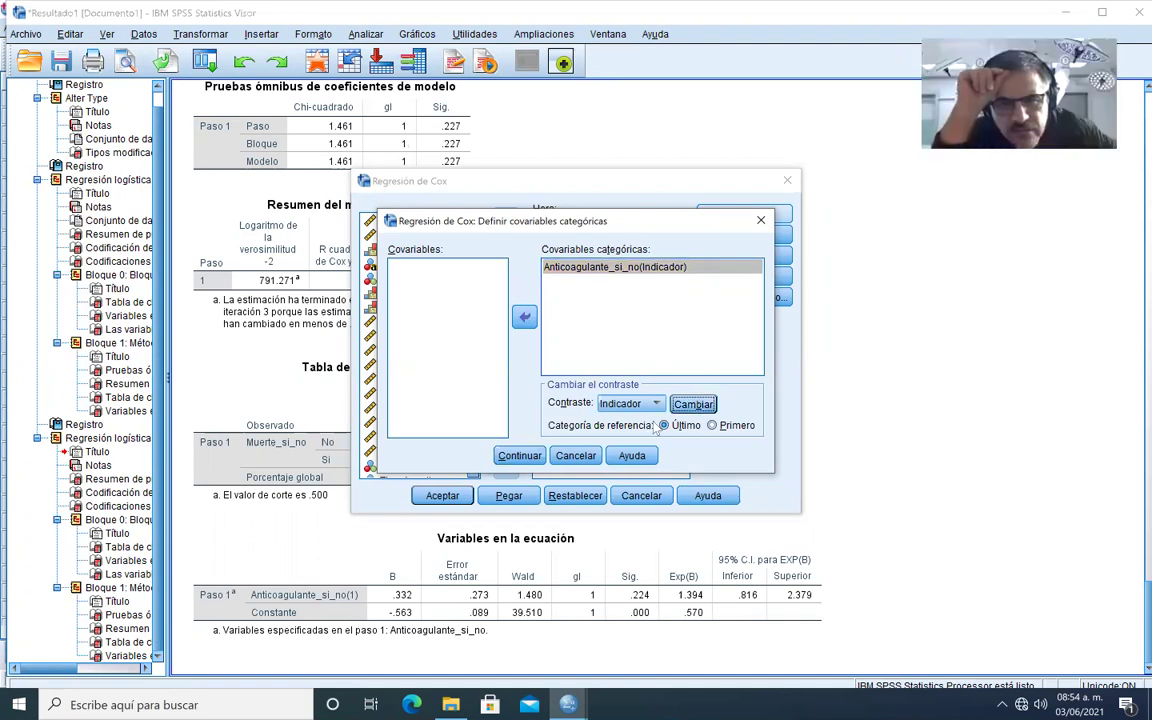
{"action": "left_click", "coordinate": [515, 456]}
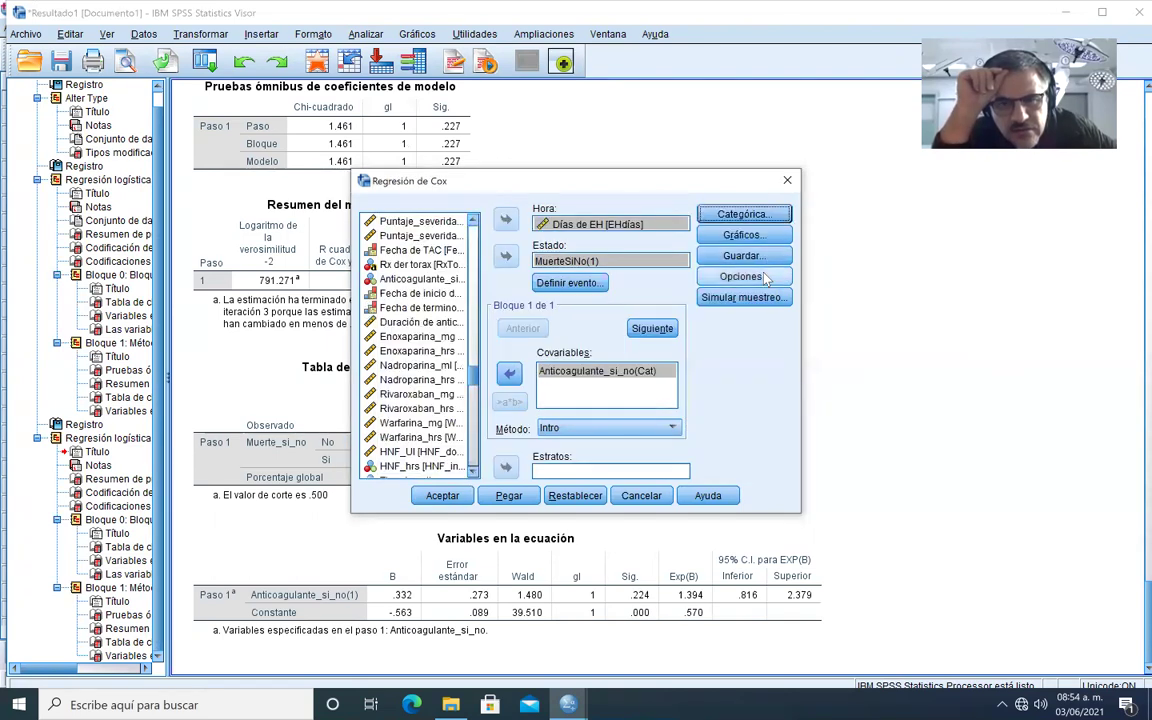
- Include the 95% confidence interval for exp(B) and run the Cox regression
{"action": "left_click", "coordinate": [740, 276]}
{"action": "left_click", "coordinate": [398, 308]}
{"action": "left_click", "coordinate": [519, 413]}
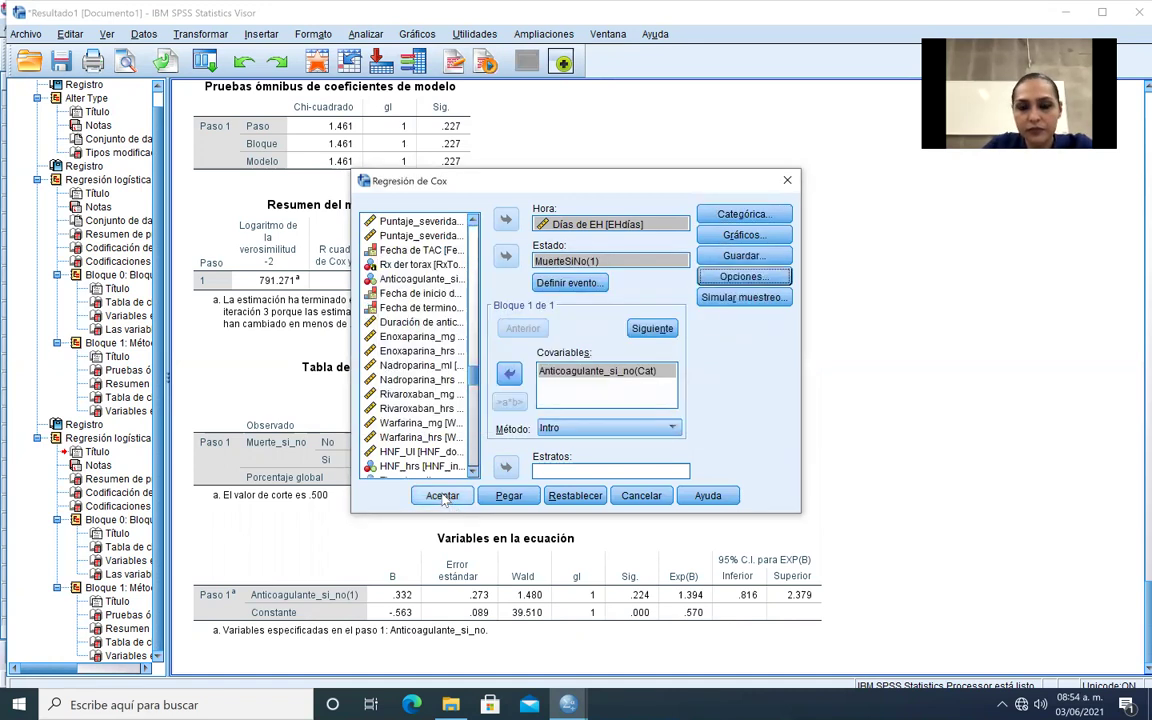
{"action": "left_click", "coordinate": [442, 495]}
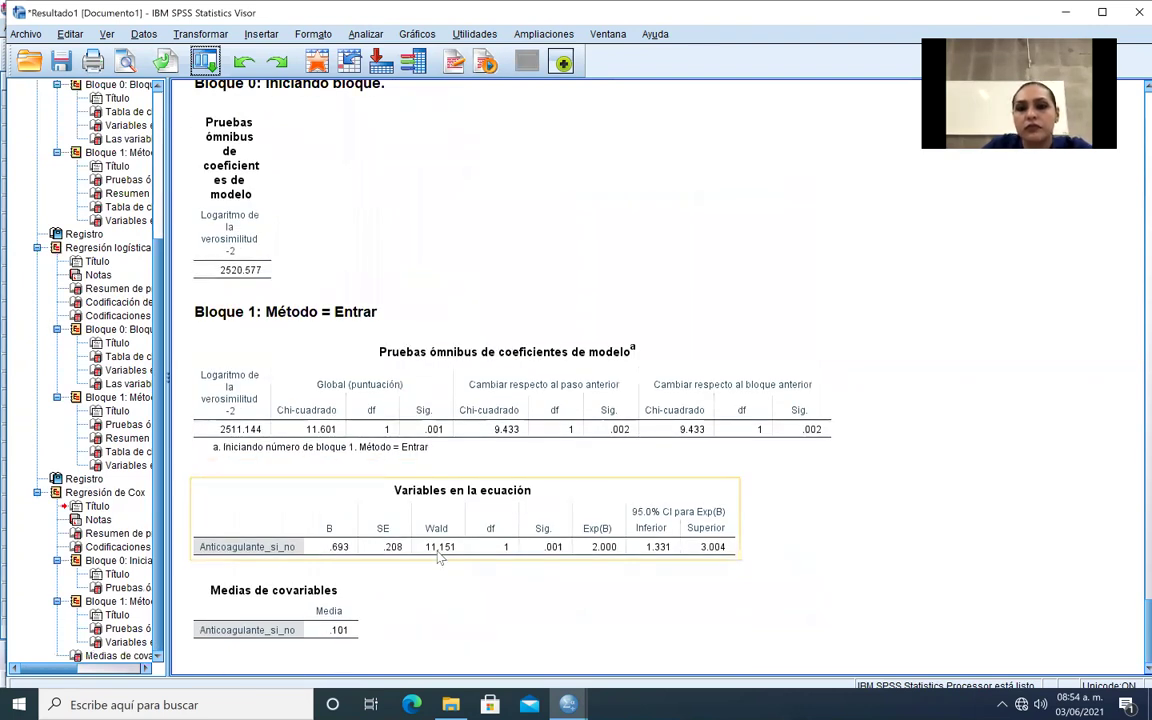
{"action": "mouse_move", "coordinate": [1081, 692]}
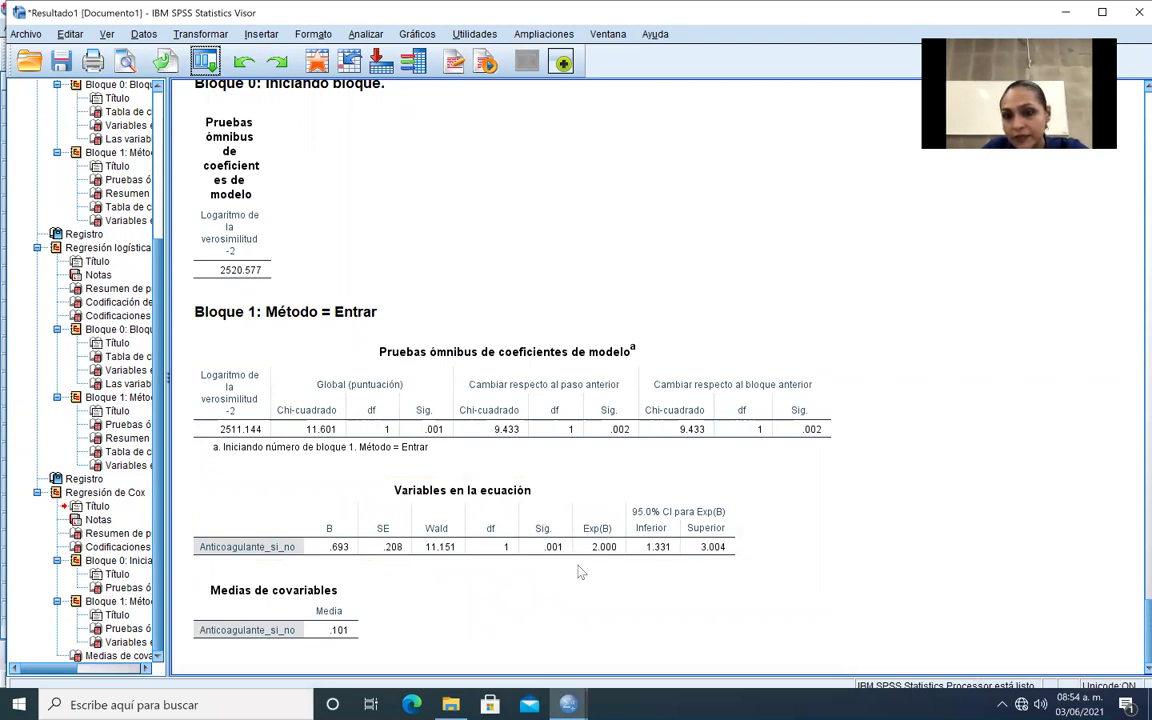
{"action": "left_click", "coordinate": [503, 505]}
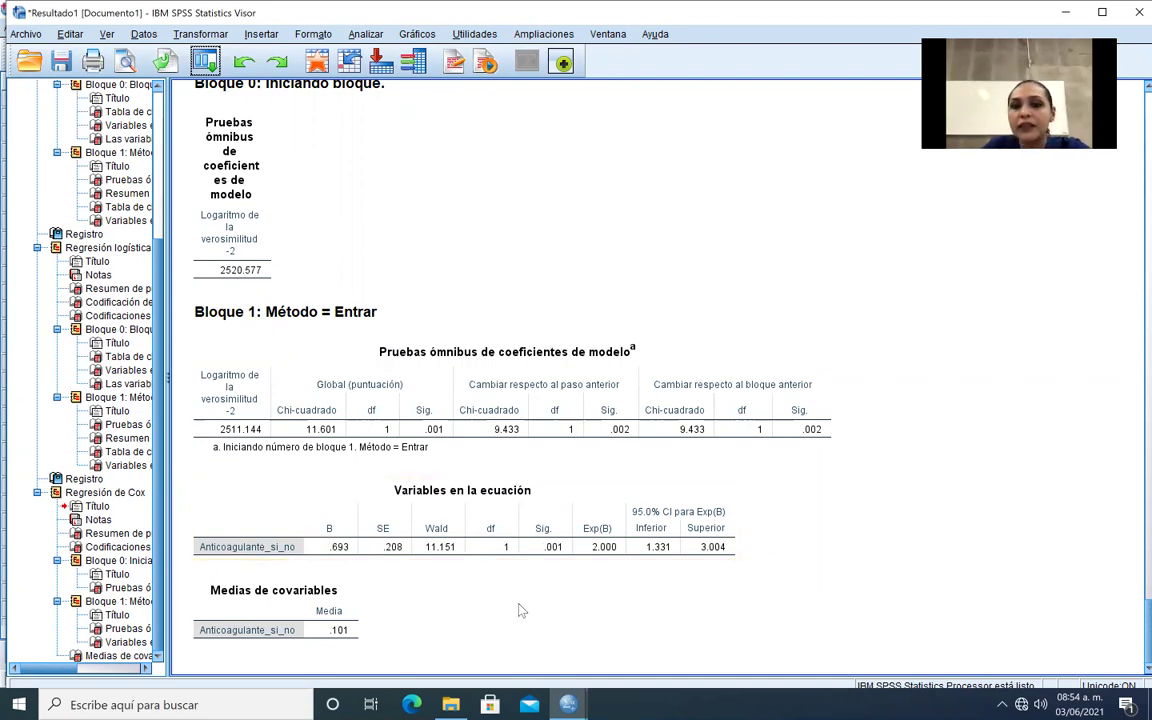
{"action": "left_click", "coordinate": [830, 548]}
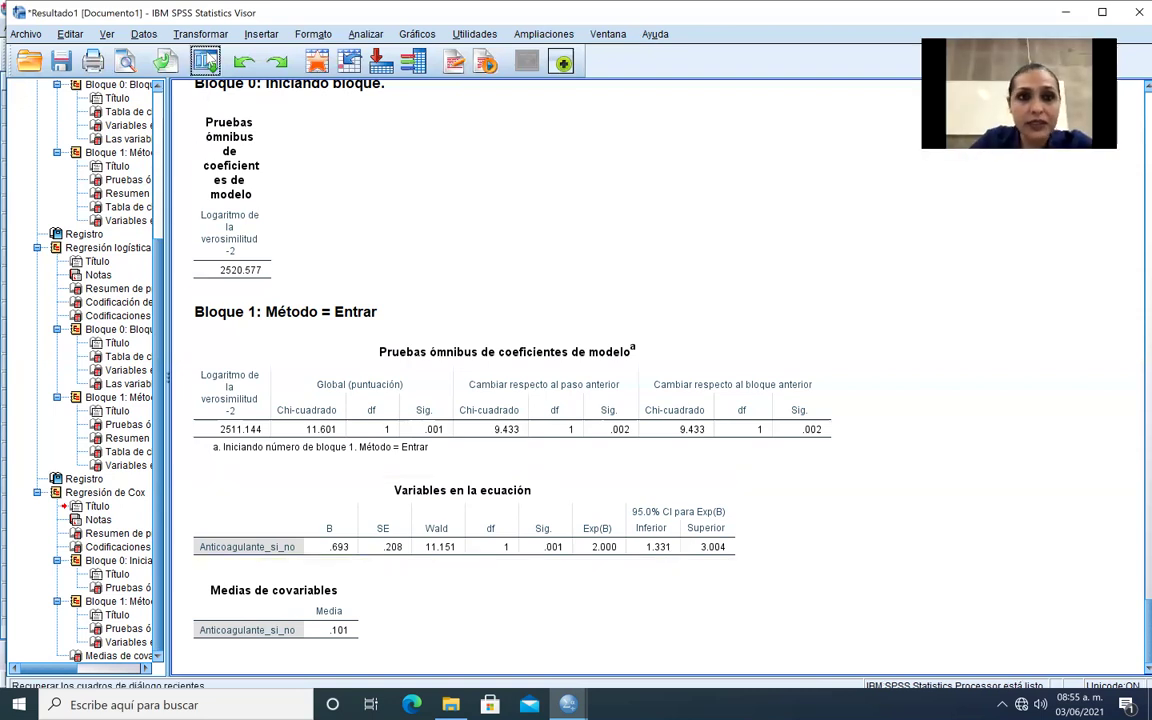
- Replace Anticoagulante_si_no with the anticoagulation type variable Profiláctica_Terapeútica as the covariate of the Cox regression
{"action": "left_click", "coordinate": [206, 62]}
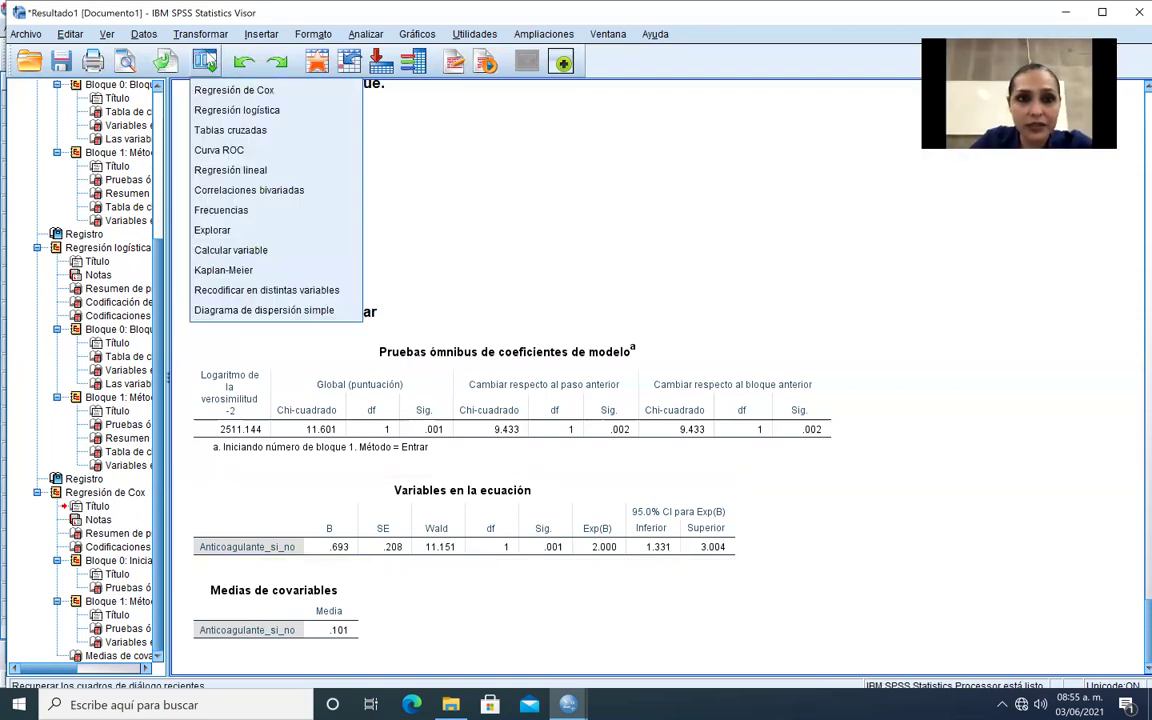
{"action": "left_click", "coordinate": [228, 88]}
{"action": "left_click", "coordinate": [565, 371]}
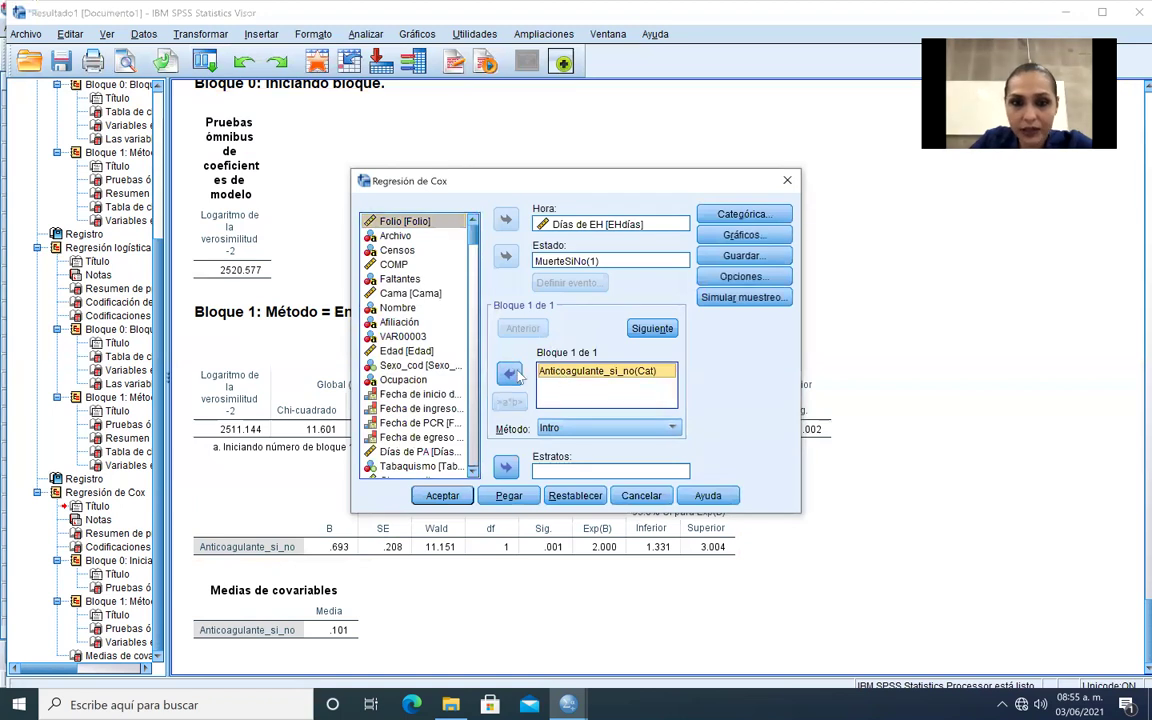
{"action": "left_click", "coordinate": [509, 373]}
{"action": "scroll", "coordinate": [474, 472], "scroll_direction": "down", "scroll_amount": 7}
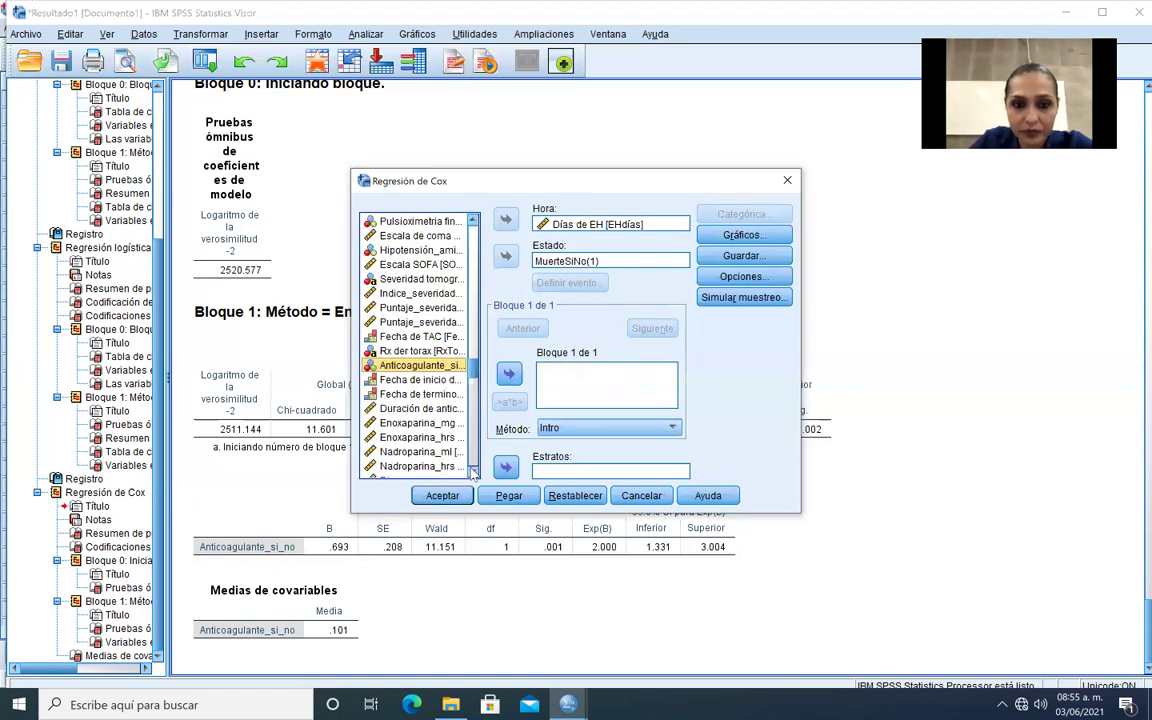
{"action": "scroll", "coordinate": [474, 472], "scroll_direction": "down", "scroll_amount": 9}
{"action": "scroll", "coordinate": [474, 472], "scroll_direction": "down", "scroll_amount": 2}
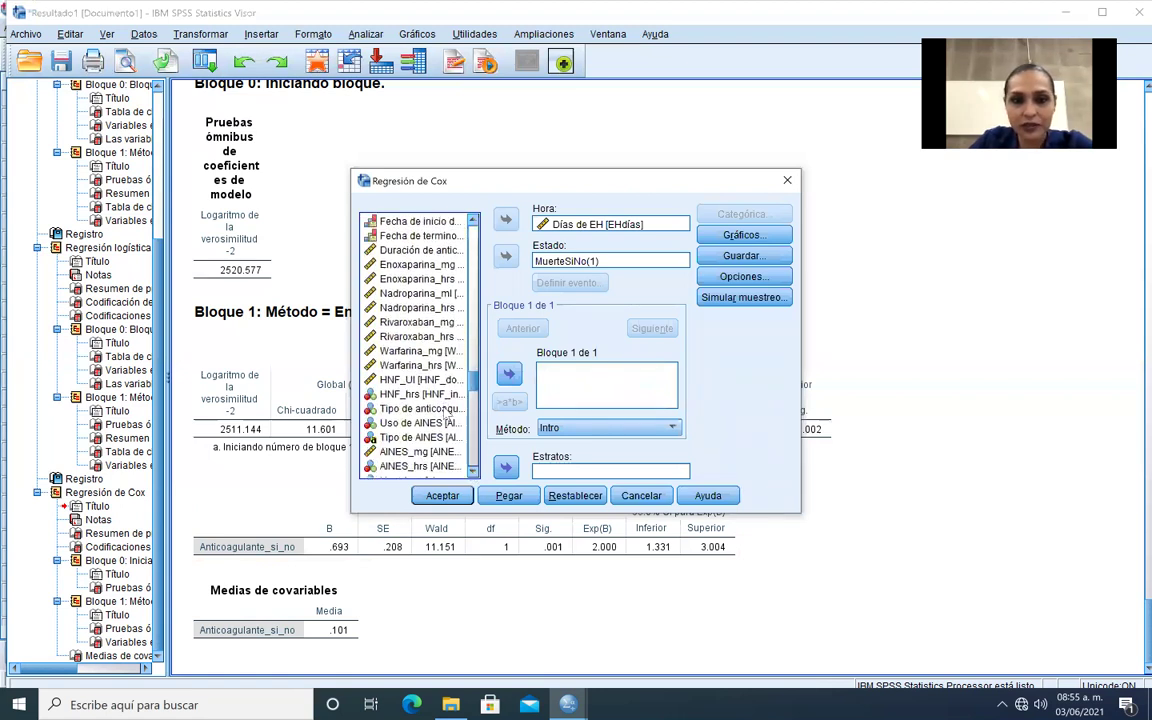
{"action": "left_click", "coordinate": [447, 409]}
{"action": "left_click", "coordinate": [509, 373]}
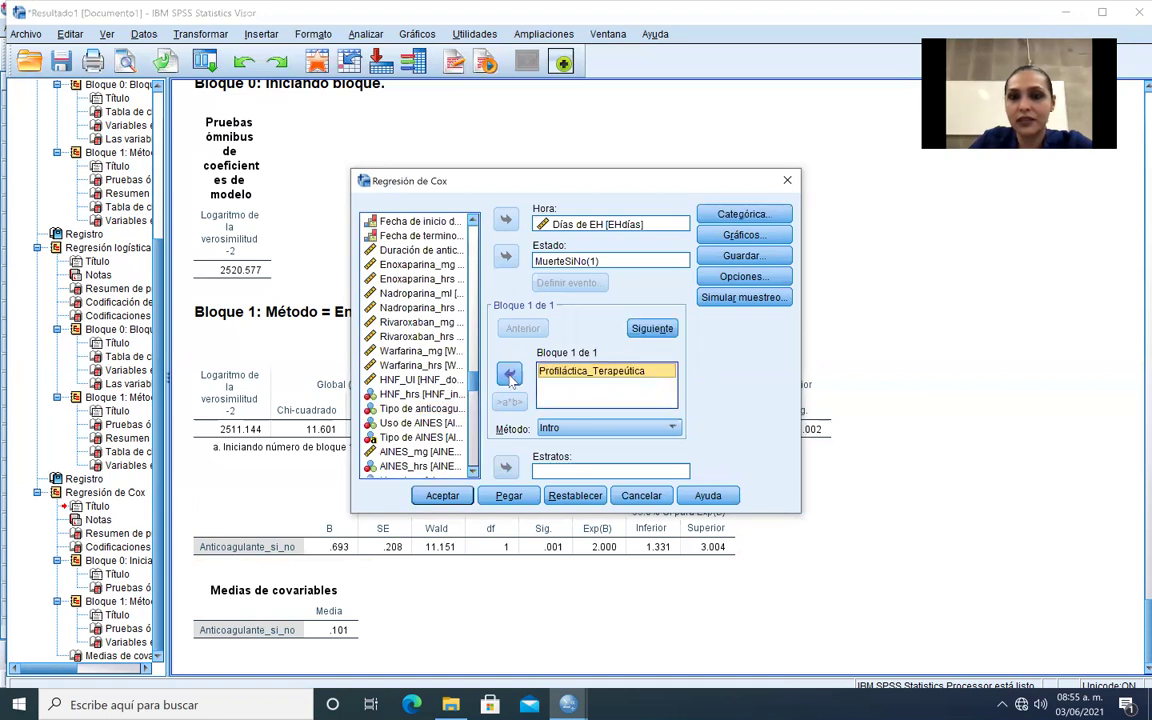
- Check the value labels of the Profiláctica_Terapeútica covariate in its variable information
{"action": "right_click", "coordinate": [560, 371]}
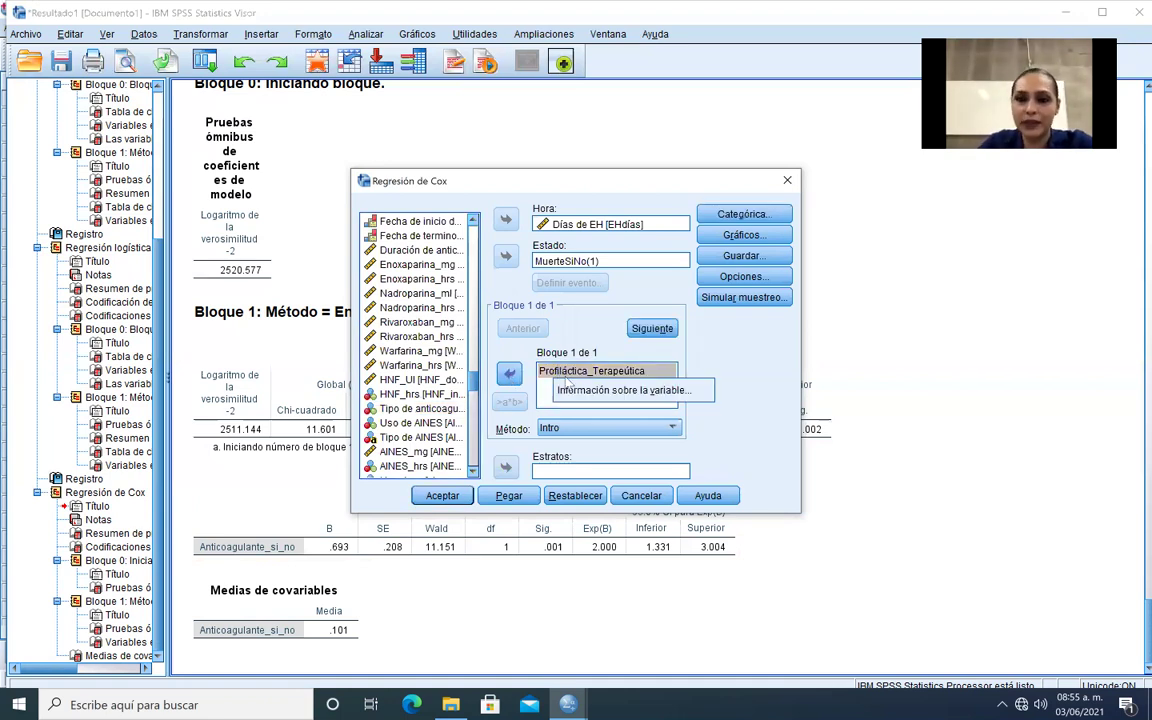
{"action": "left_click", "coordinate": [580, 391]}
{"action": "left_click", "coordinate": [889, 464]}
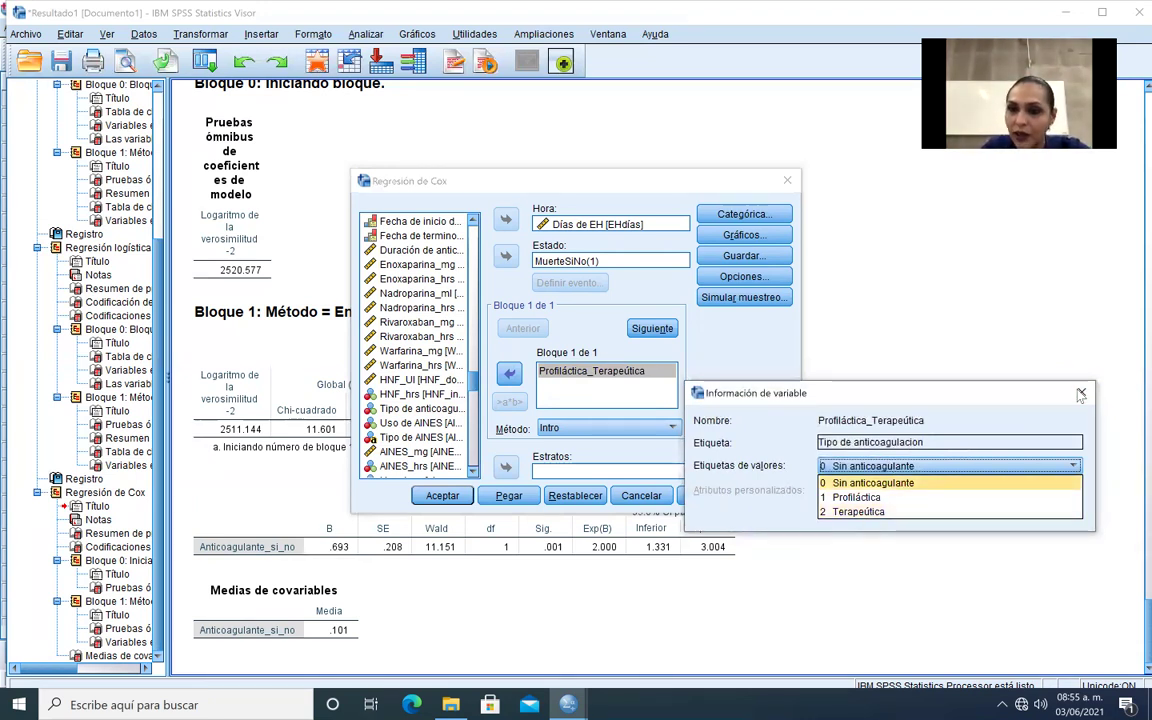
{"action": "left_click", "coordinate": [600, 372]}
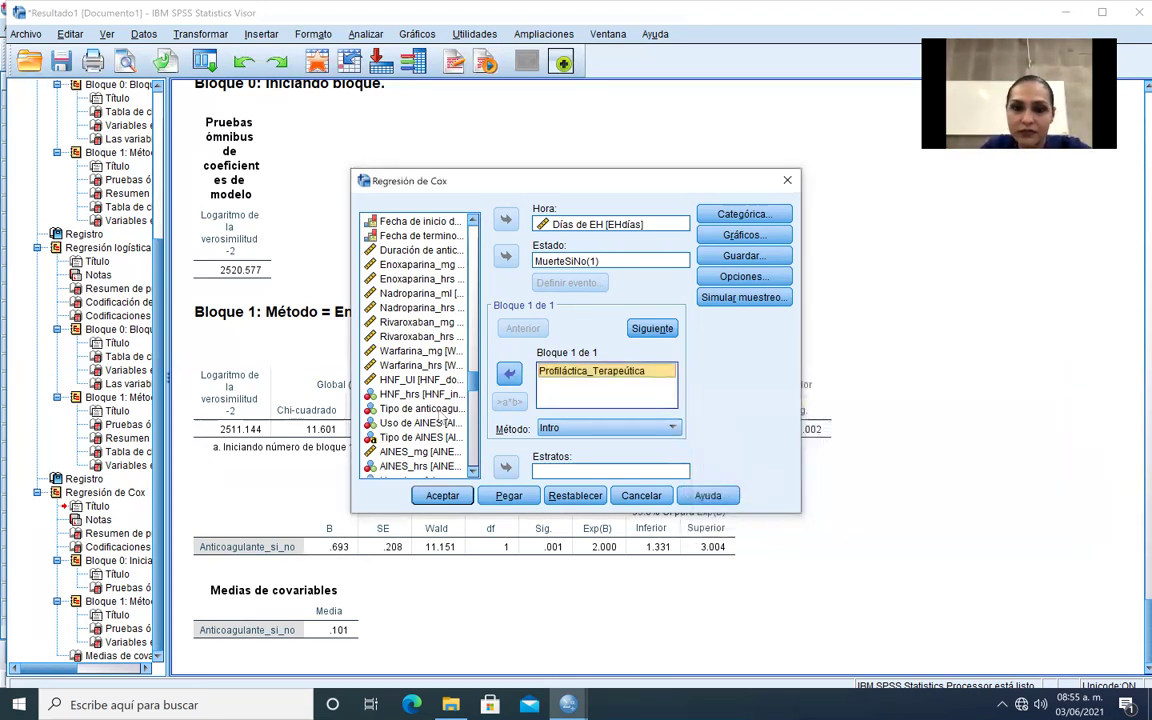
- Define Profiláctica_Terapeútica as a categorical covariate and review its value labels for choosing the reference category
{"action": "left_click", "coordinate": [743, 214]}
{"action": "left_click", "coordinate": [524, 317]}
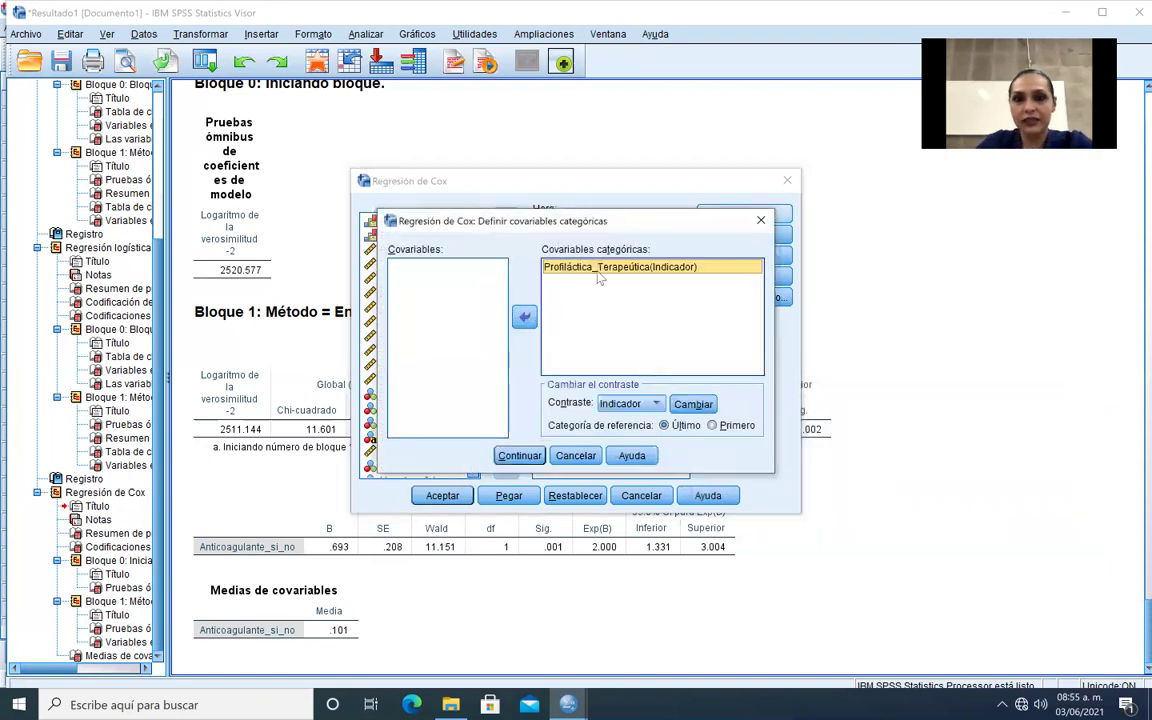
{"action": "right_click", "coordinate": [600, 279]}
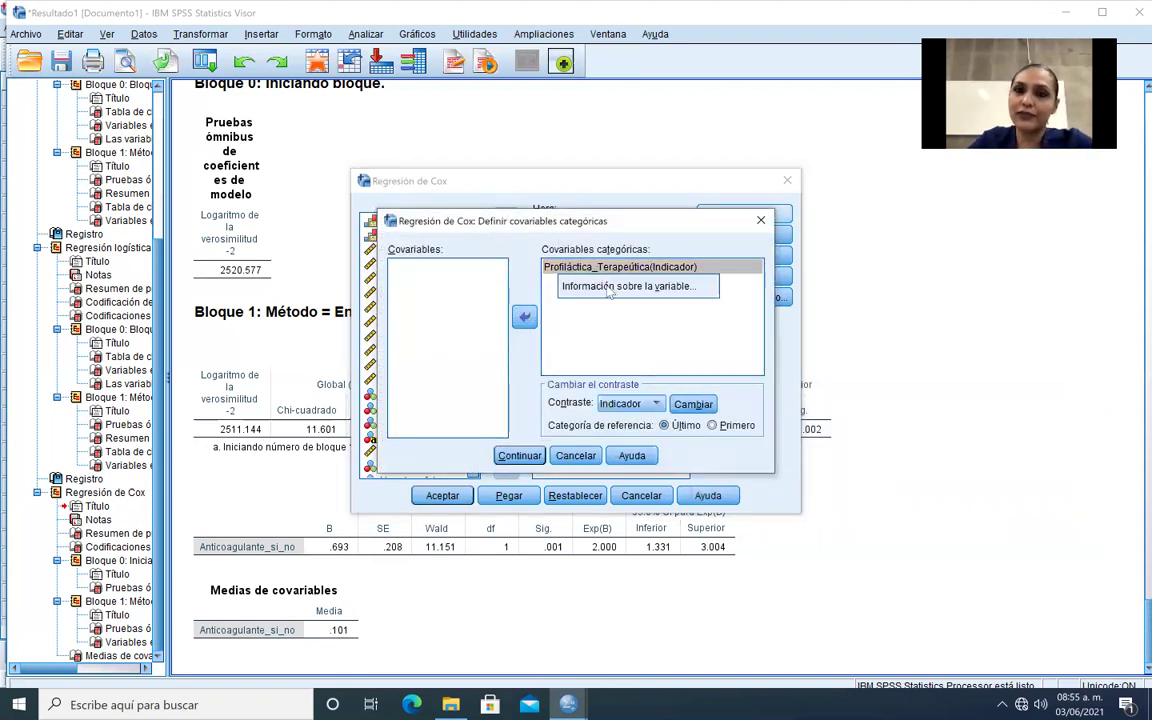
{"action": "left_click", "coordinate": [607, 288]}
{"action": "left_click", "coordinate": [966, 363]}
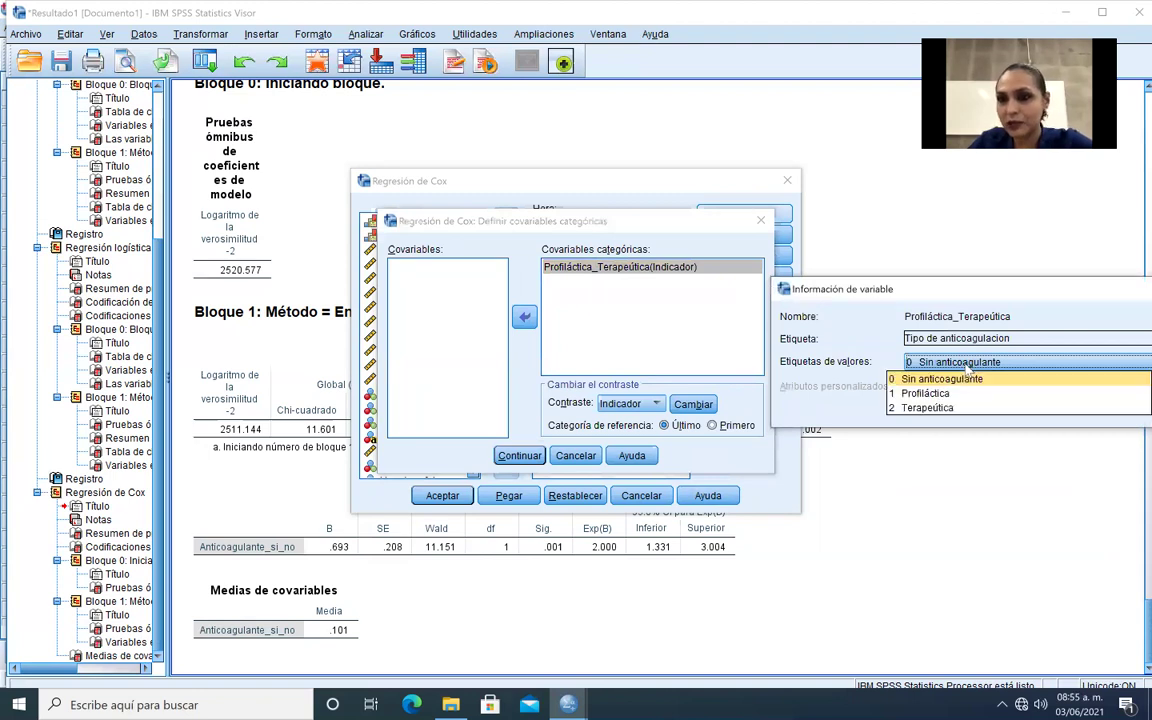
{"action": "left_click_drag", "start_coordinate": [928, 289], "coordinate": [698, 181]}
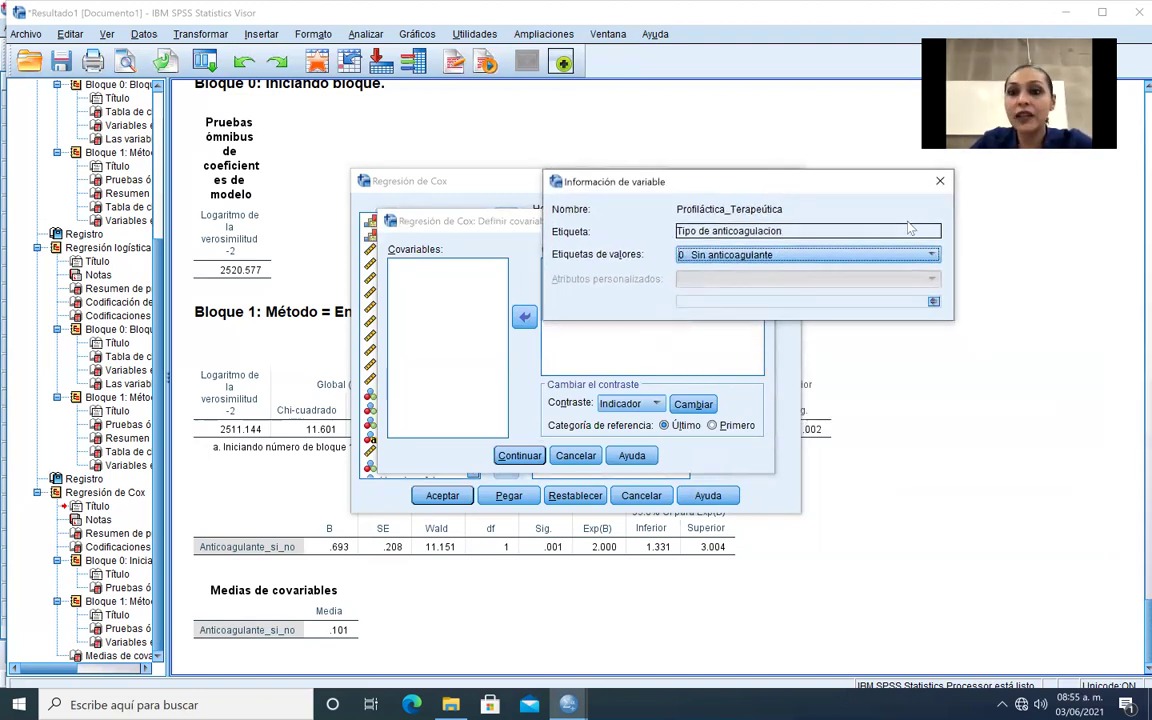
{"action": "left_click", "coordinate": [931, 255]}
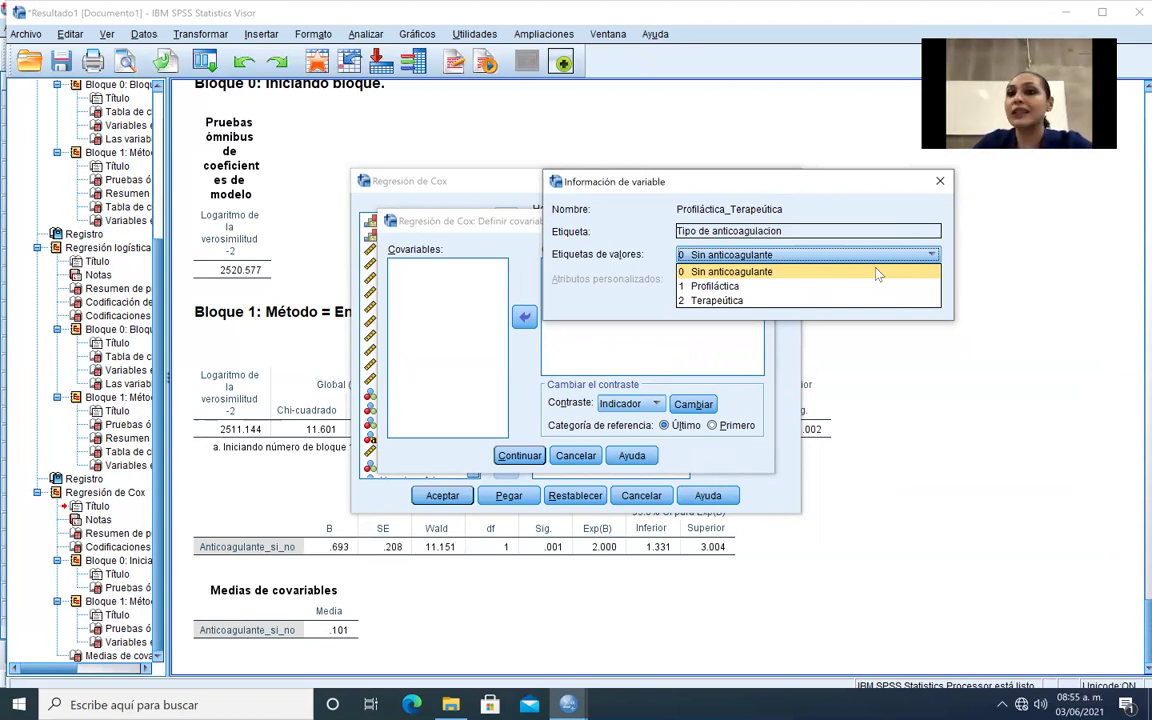
{"action": "left_click", "coordinate": [631, 416]}
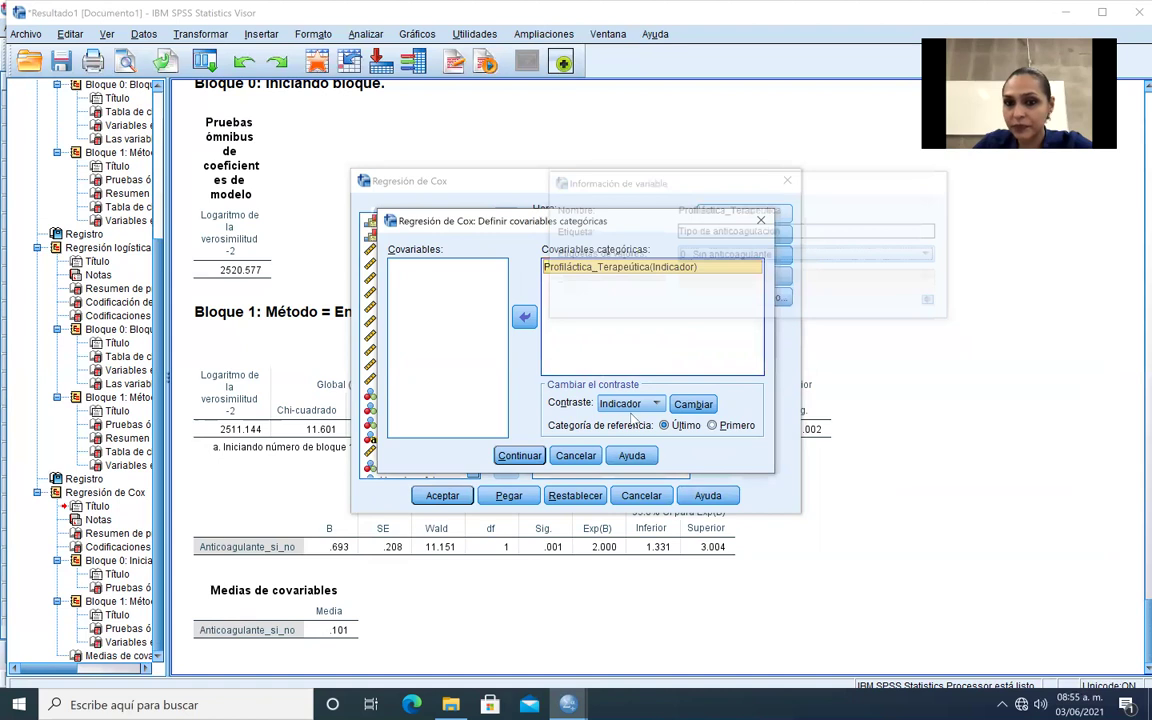
- Make the first category the reference of the indicator contrast for Profiláctica_Terapeútica and run the Cox regression
{"action": "left_click", "coordinate": [712, 425]}
{"action": "left_click", "coordinate": [693, 404]}
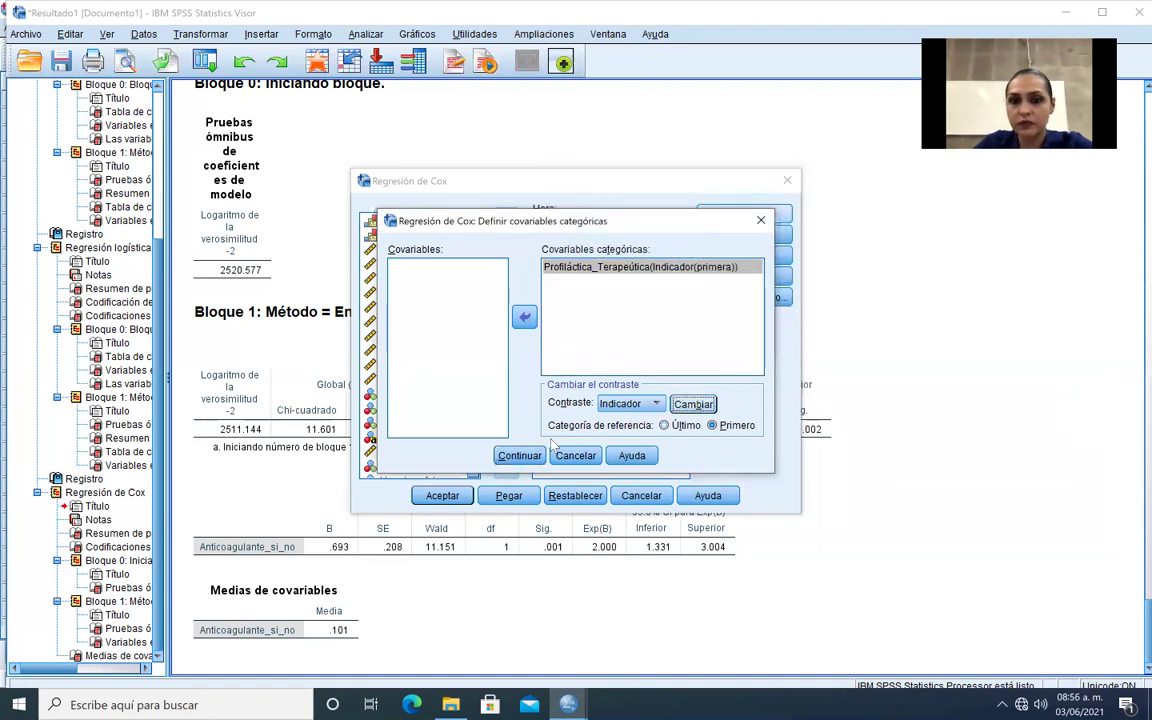
{"action": "left_click", "coordinate": [510, 456]}
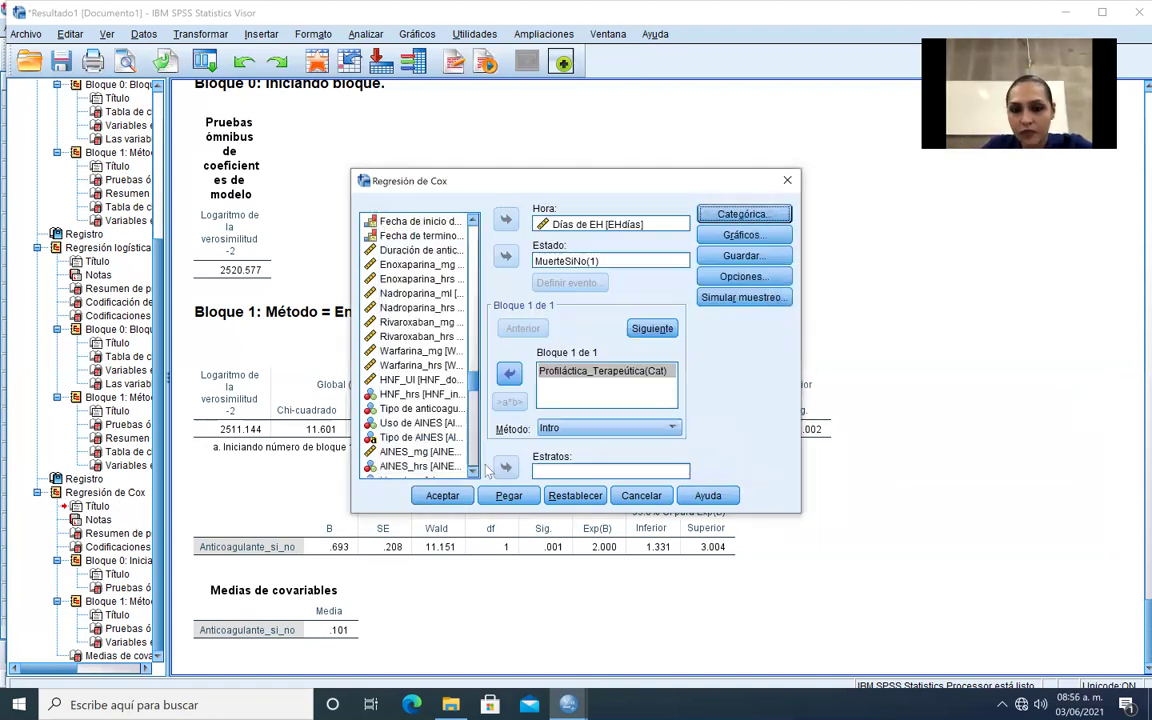
{"action": "left_click", "coordinate": [442, 496]}
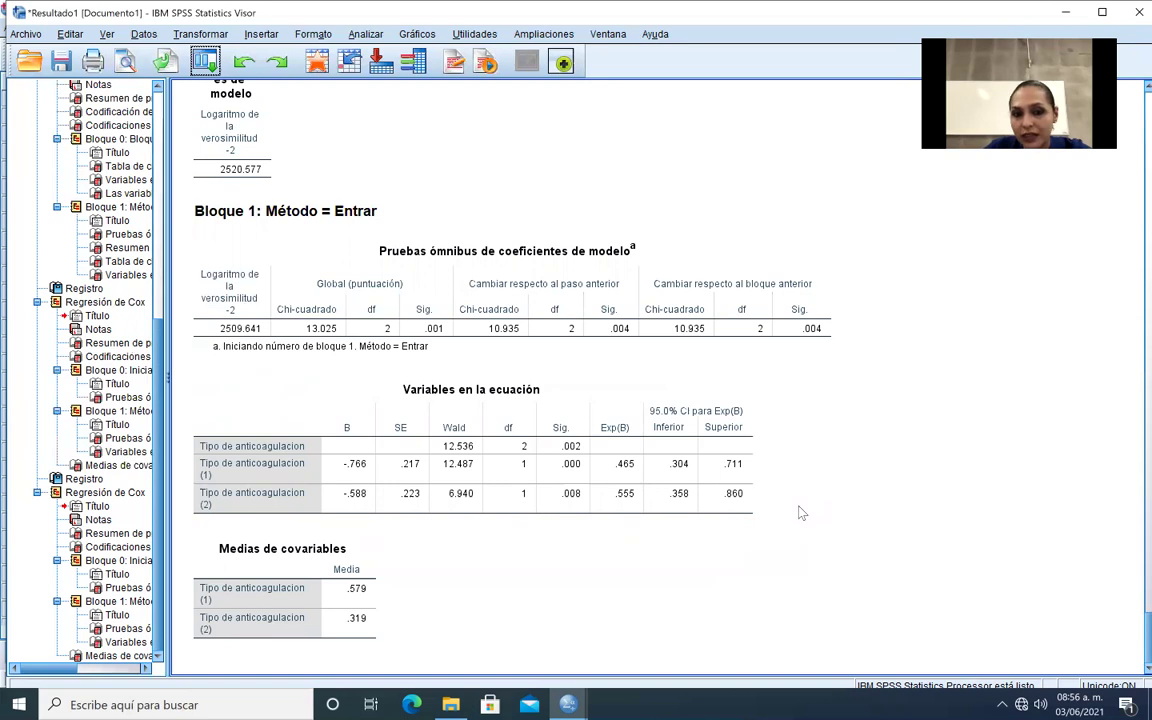
- Examine Exp(B), significance and confidence intervals for the anticoagulation types and compare them with the earlier Anticoagulante_si_no Cox model
{"action": "left_click", "coordinate": [703, 448]}
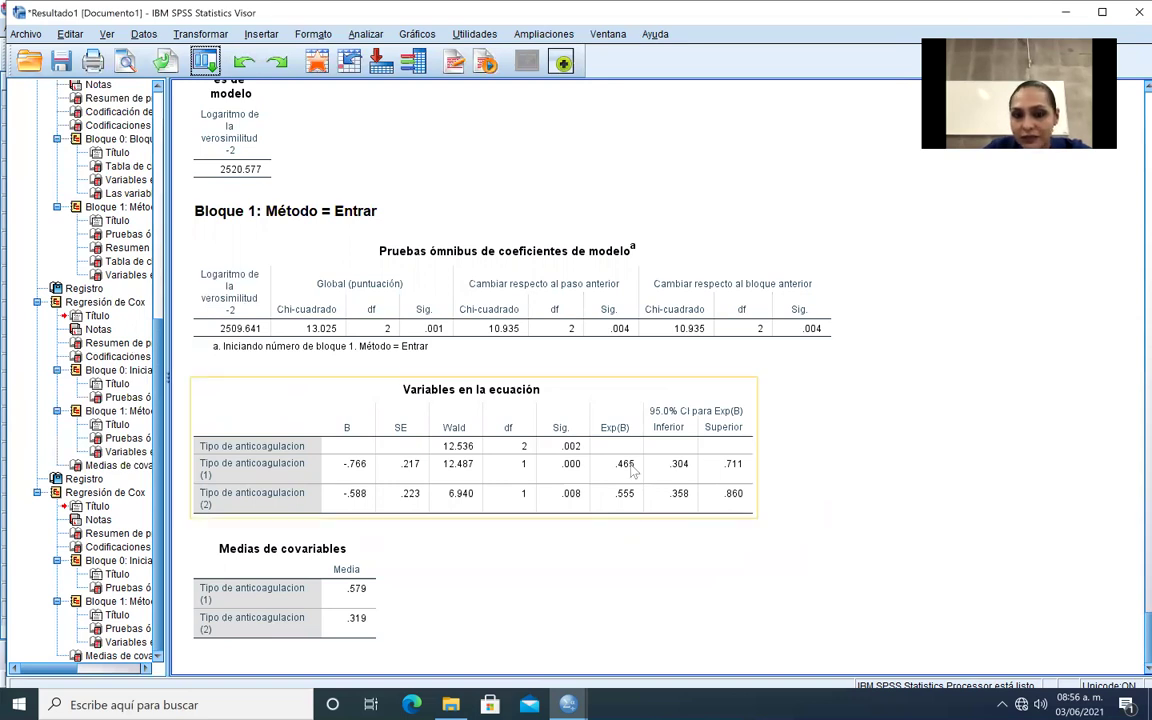
{"action": "left_click", "coordinate": [783, 508]}
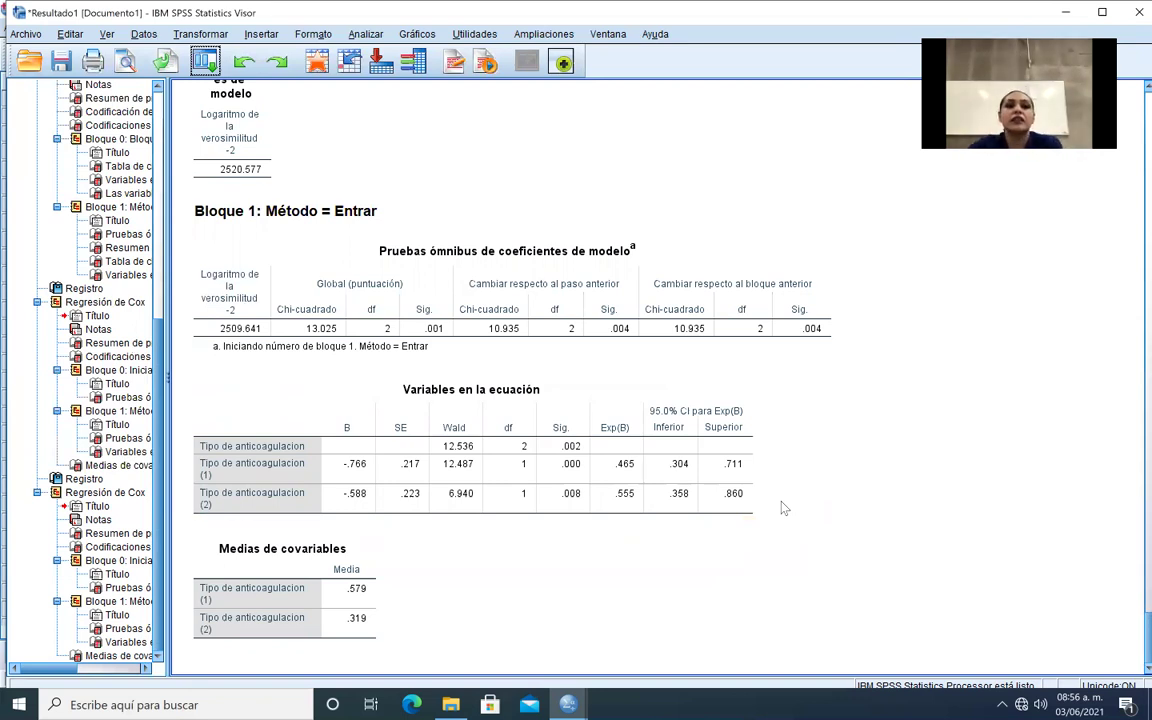
{"action": "left_click", "coordinate": [340, 500]}
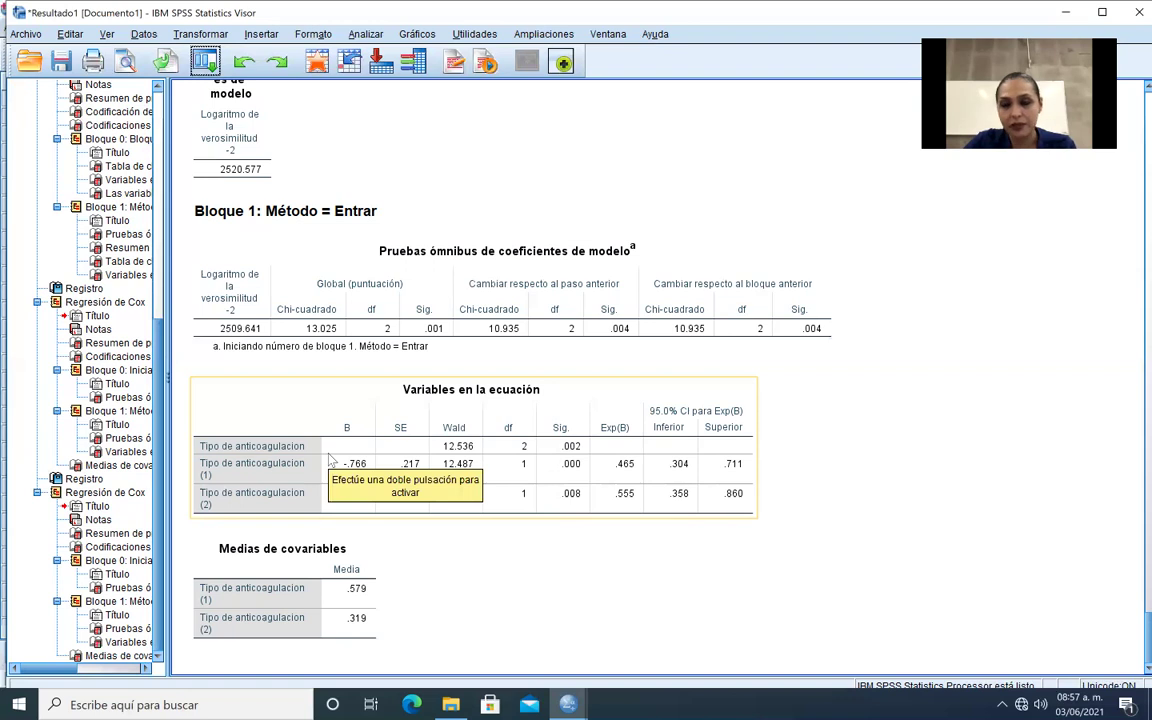
{"action": "left_click", "coordinate": [284, 422]}
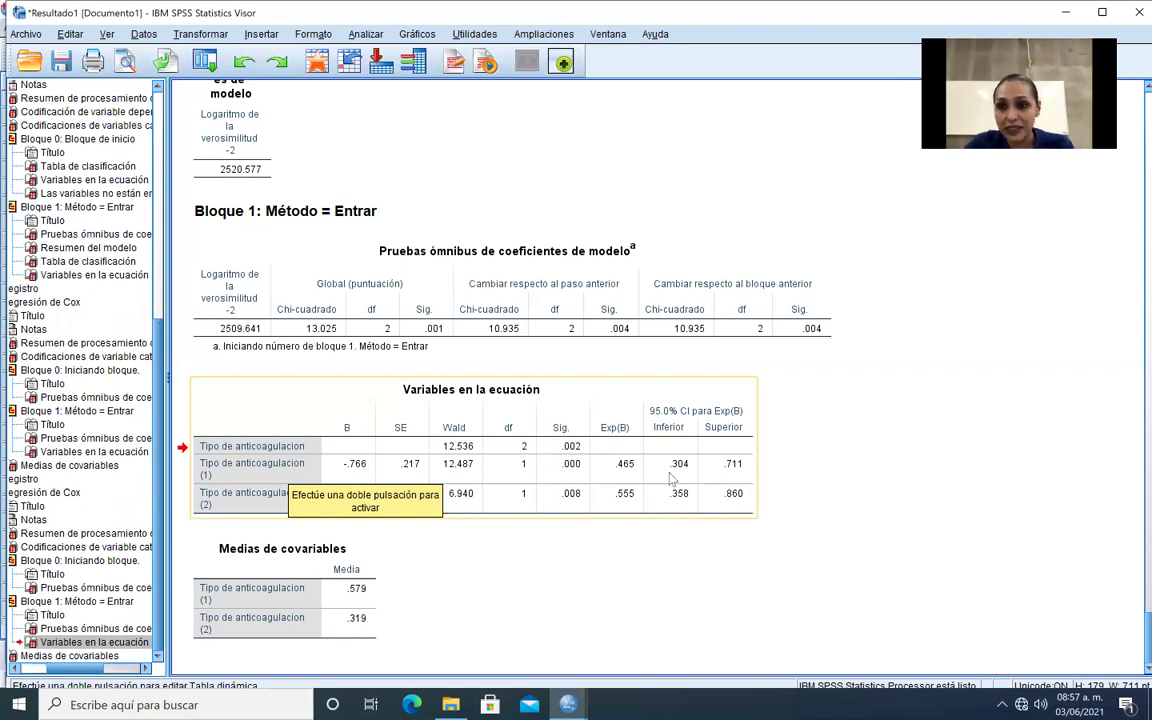
{"action": "scroll", "coordinate": [672, 484], "scroll_direction": "up", "scroll_amount": 15}
{"action": "scroll", "coordinate": [672, 480], "scroll_direction": "up", "scroll_amount": 2}
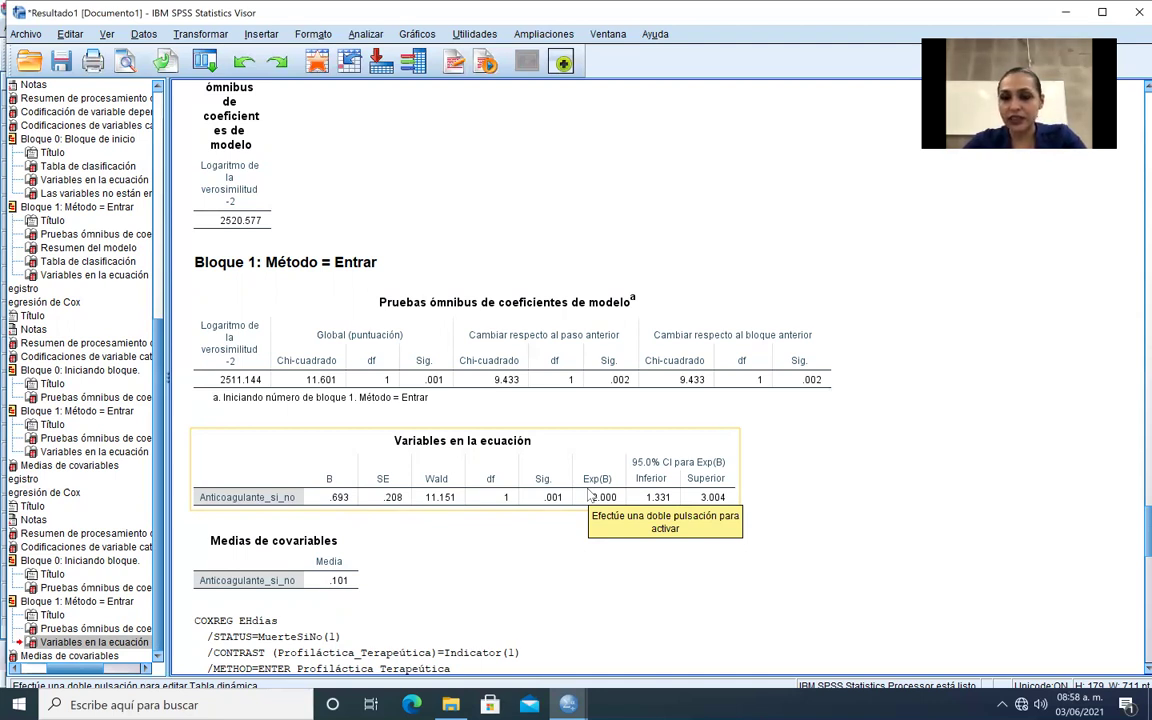
{"action": "left_click", "coordinate": [651, 514]}
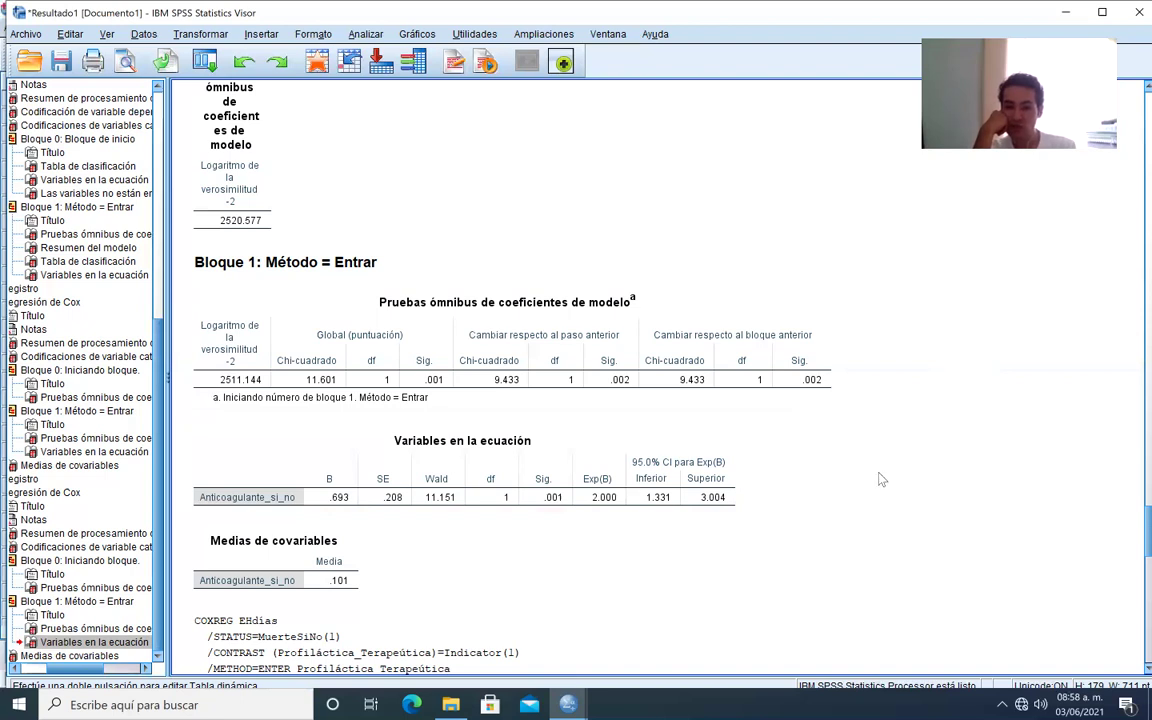
{"action": "scroll", "coordinate": [872, 475], "scroll_direction": "down", "scroll_amount": 5}
{"action": "scroll", "coordinate": [871, 468], "scroll_direction": "up", "scroll_amount": 3}
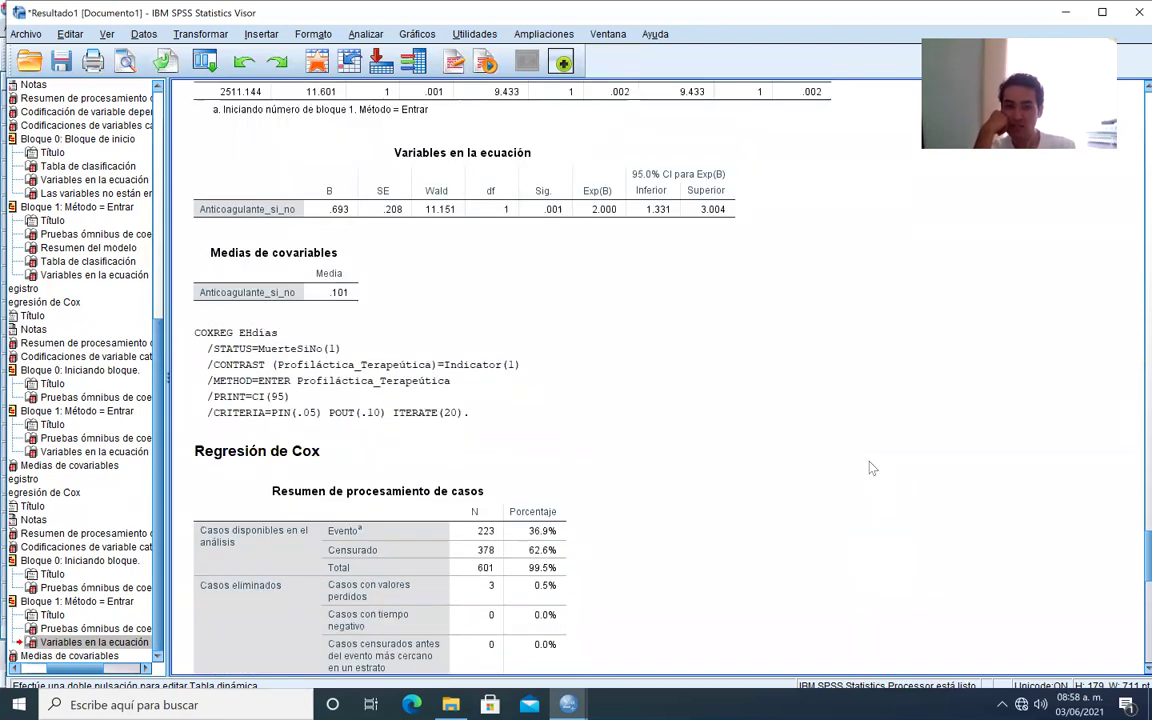
{"action": "scroll", "coordinate": [870, 468], "scroll_direction": "up", "scroll_amount": 1}
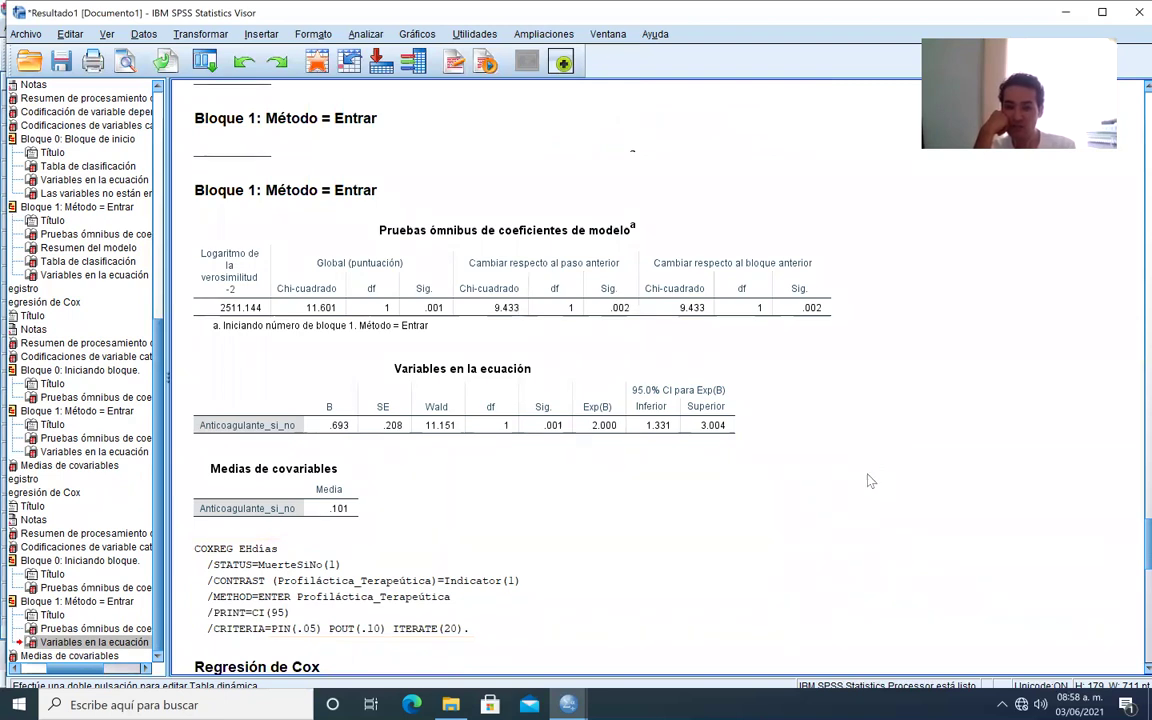
- Reopen the Cox regression setup and add Tabaquismo_si_no as a covariate alongside Profiláctica_Terapeútica
{"action": "left_click", "coordinate": [204, 62]}
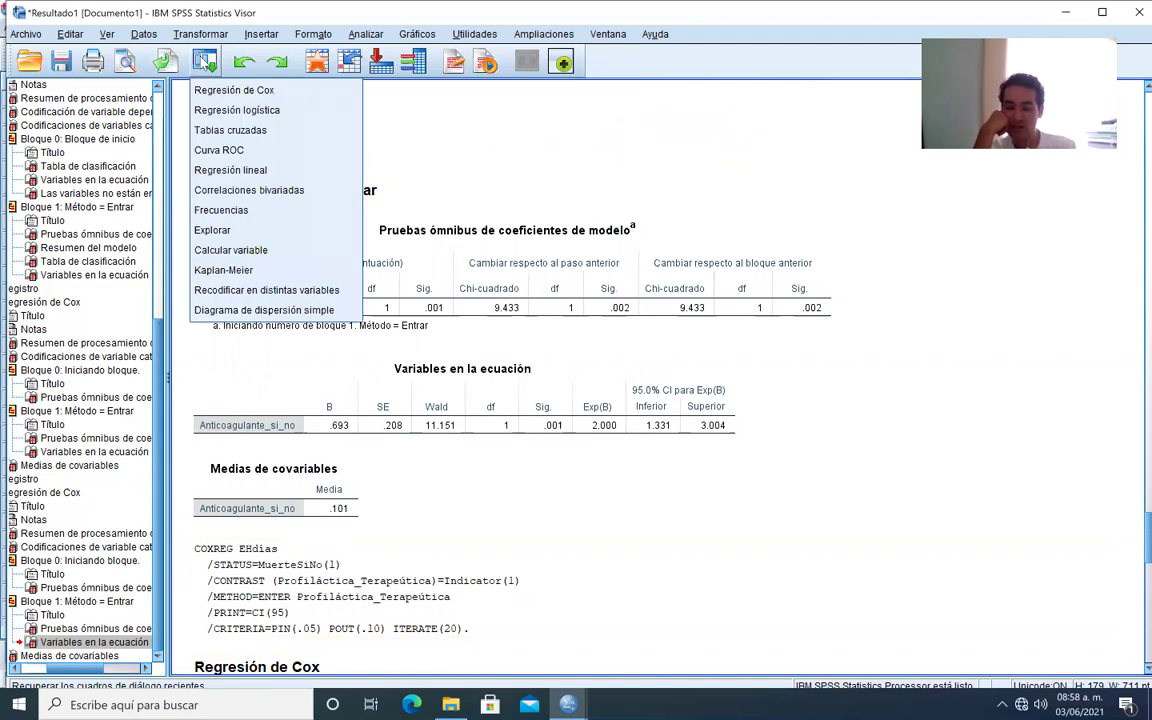
{"action": "left_click", "coordinate": [200, 89]}
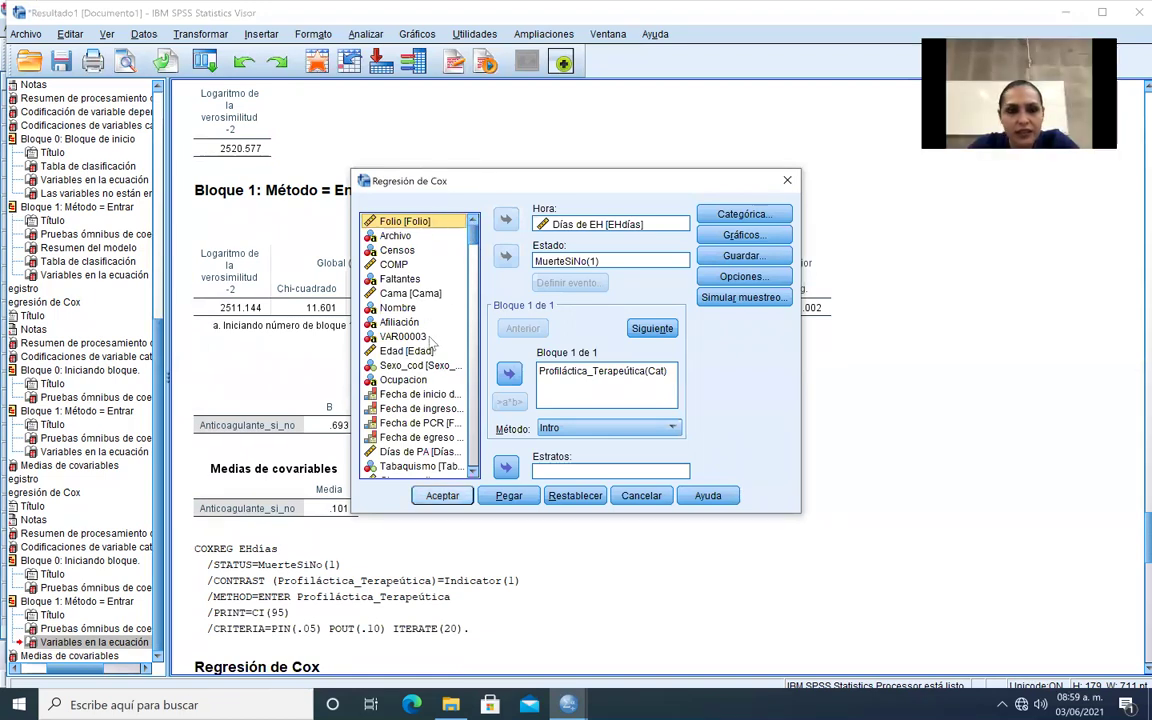
{"action": "scroll", "coordinate": [472, 474], "scroll_direction": "down", "scroll_amount": 3}
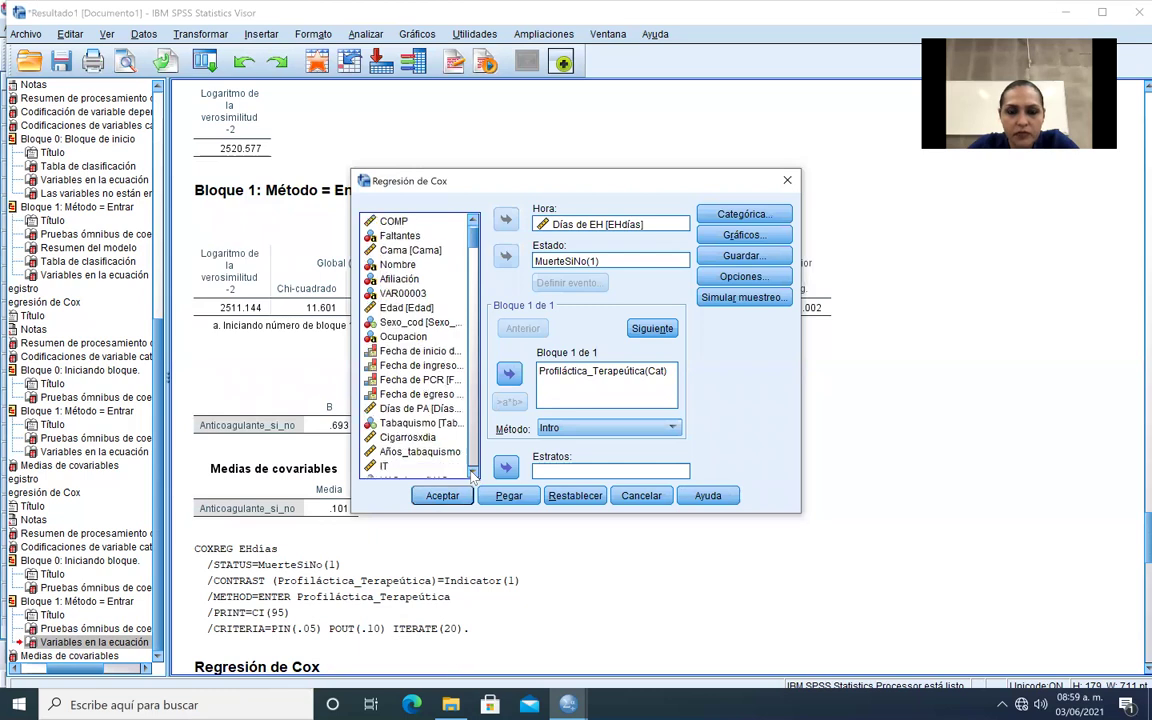
{"action": "left_click", "coordinate": [472, 474]}
{"action": "left_click", "coordinate": [472, 474]}
{"action": "left_click", "coordinate": [420, 394]}
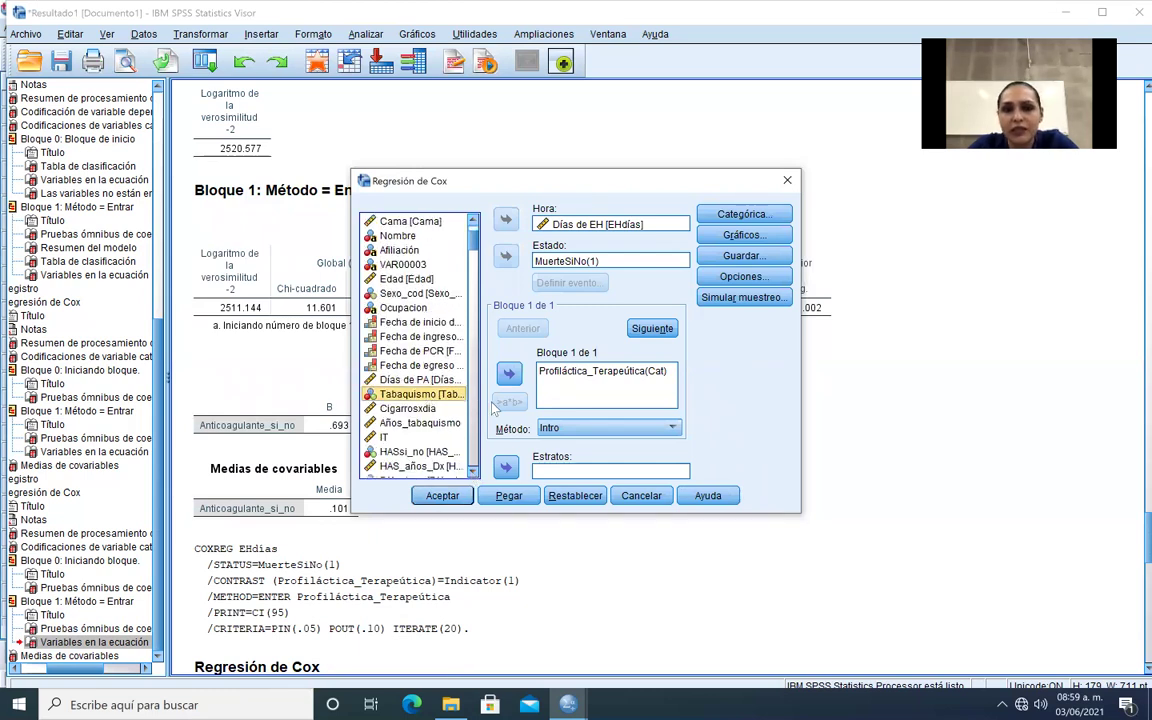
{"action": "left_click", "coordinate": [509, 373]}
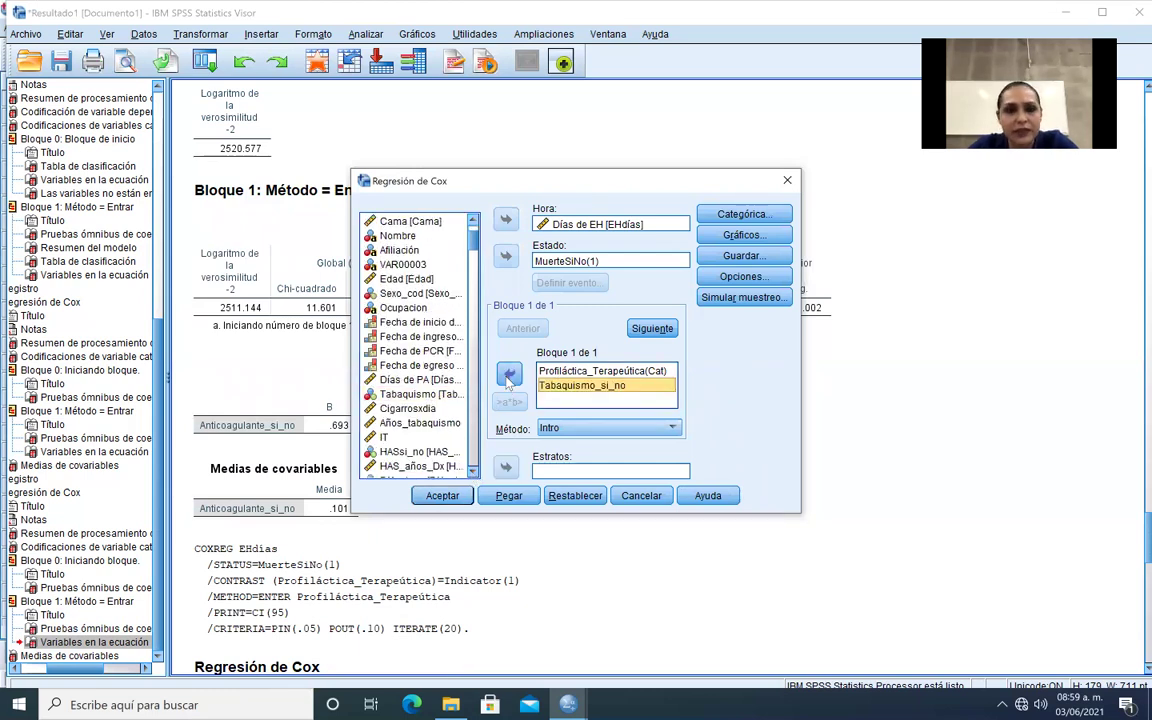
- Add DM_si_no and HAS_si_no to the covariates of the Cox regression
{"action": "left_click", "coordinate": [472, 474]}
{"action": "left_click", "coordinate": [472, 474]}
{"action": "left_click", "coordinate": [472, 474]}
{"action": "left_click", "coordinate": [472, 474]}
{"action": "left_click", "coordinate": [472, 474]}
{"action": "left_click", "coordinate": [472, 474]}
{"action": "left_click", "coordinate": [410, 394]}
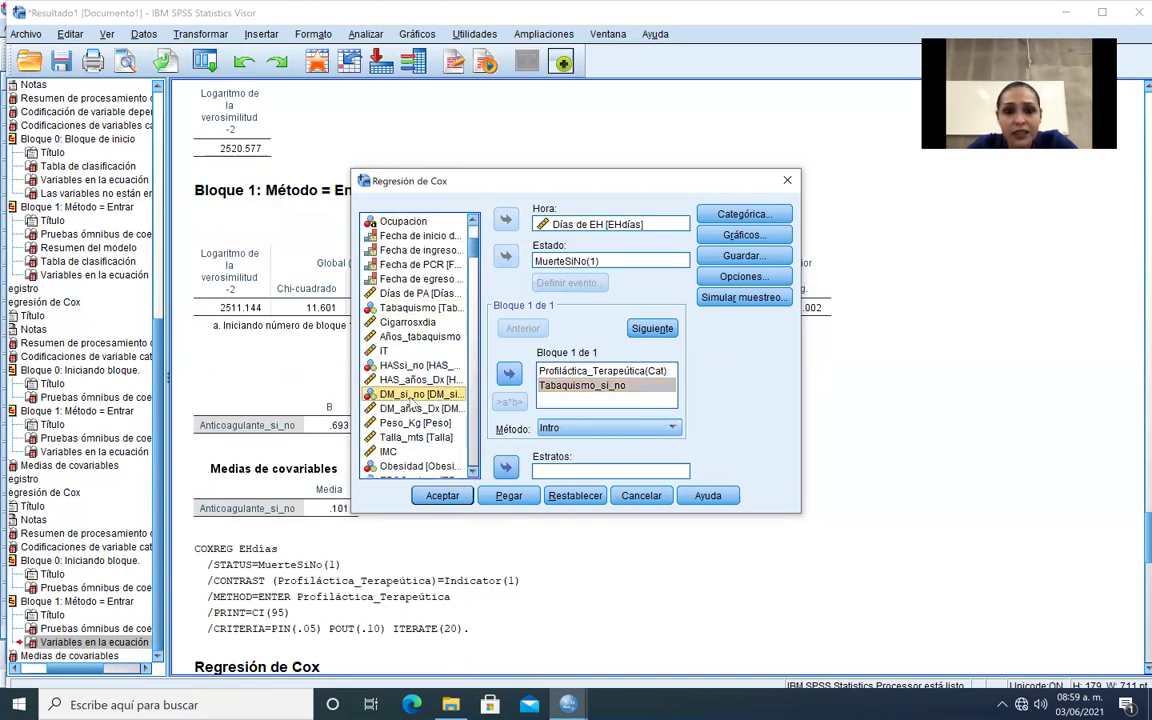
{"action": "left_click", "coordinate": [509, 373]}
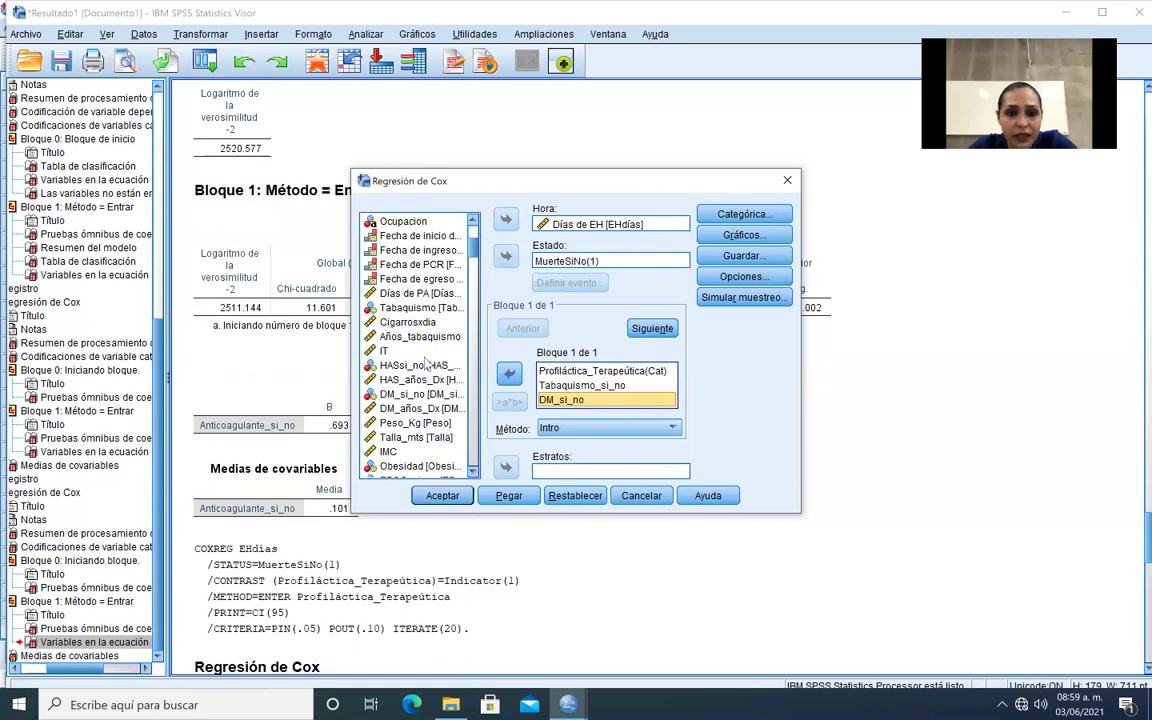
{"action": "left_click", "coordinate": [425, 351]}
{"action": "left_click", "coordinate": [420, 365]}
{"action": "left_click", "coordinate": [509, 373]}
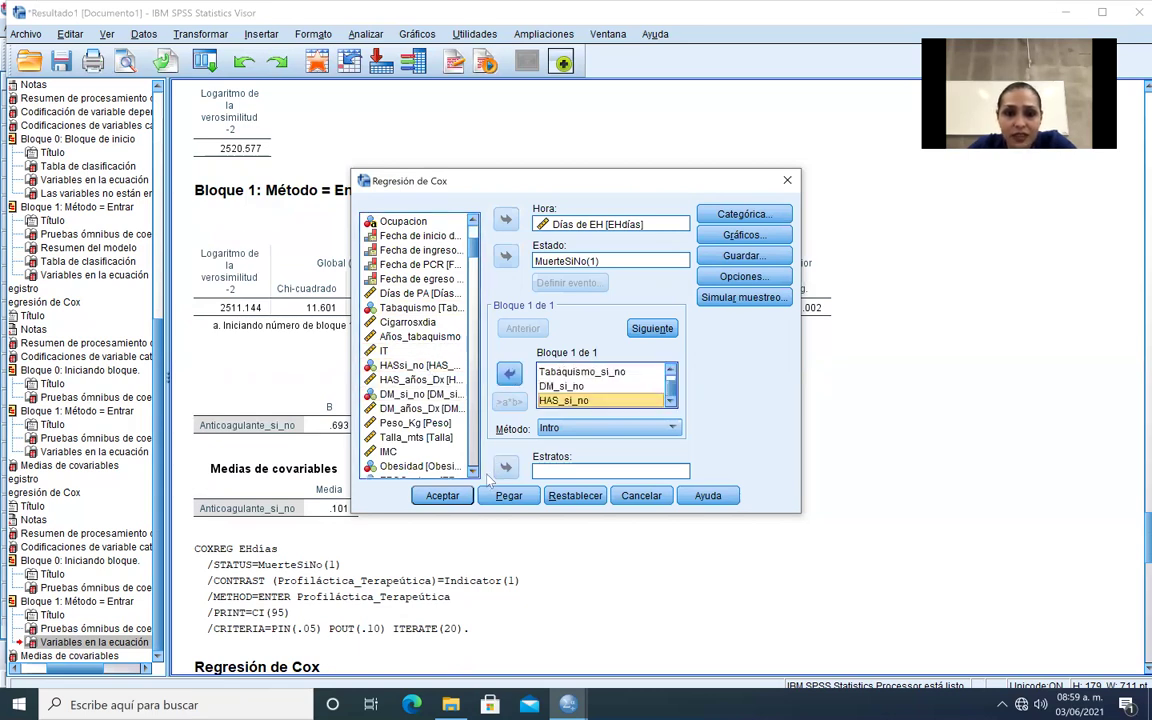
- Add EPOC_si_no to the Cox regression covariates and review the covariates in the block
{"action": "left_click", "coordinate": [465, 467]}
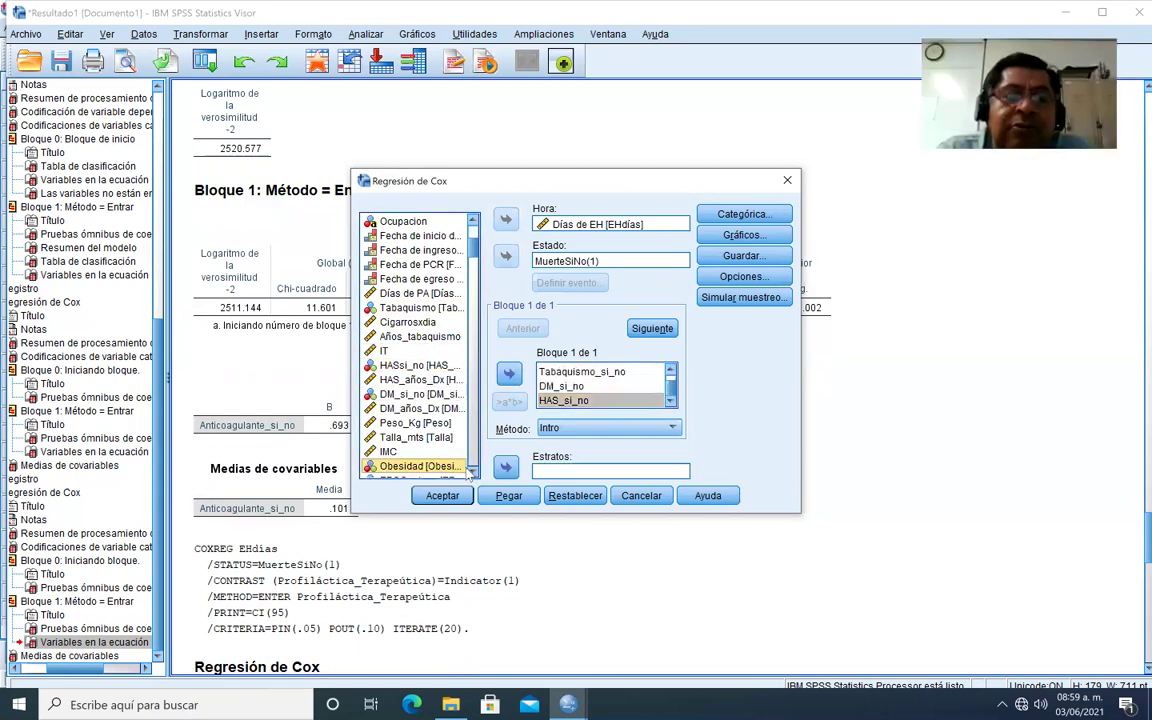
{"action": "scroll", "coordinate": [472, 476], "scroll_direction": "down", "scroll_amount": 8}
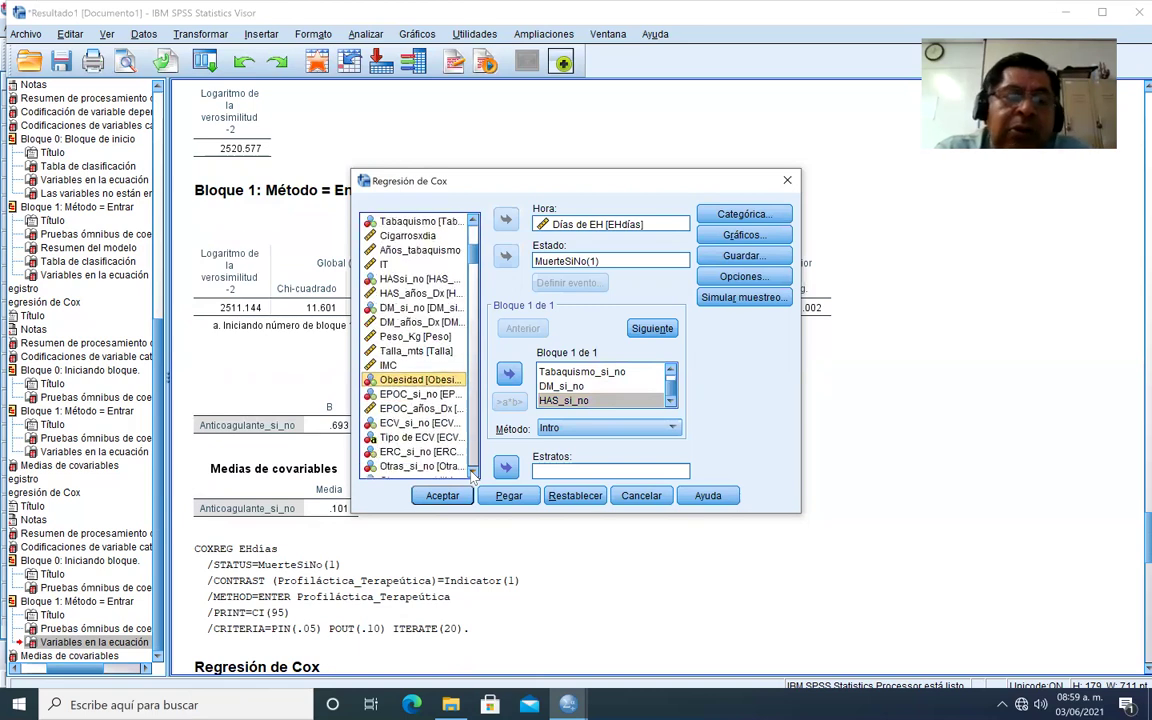
{"action": "scroll", "coordinate": [472, 476], "scroll_direction": "down", "scroll_amount": 1}
{"action": "left_click", "coordinate": [420, 351]}
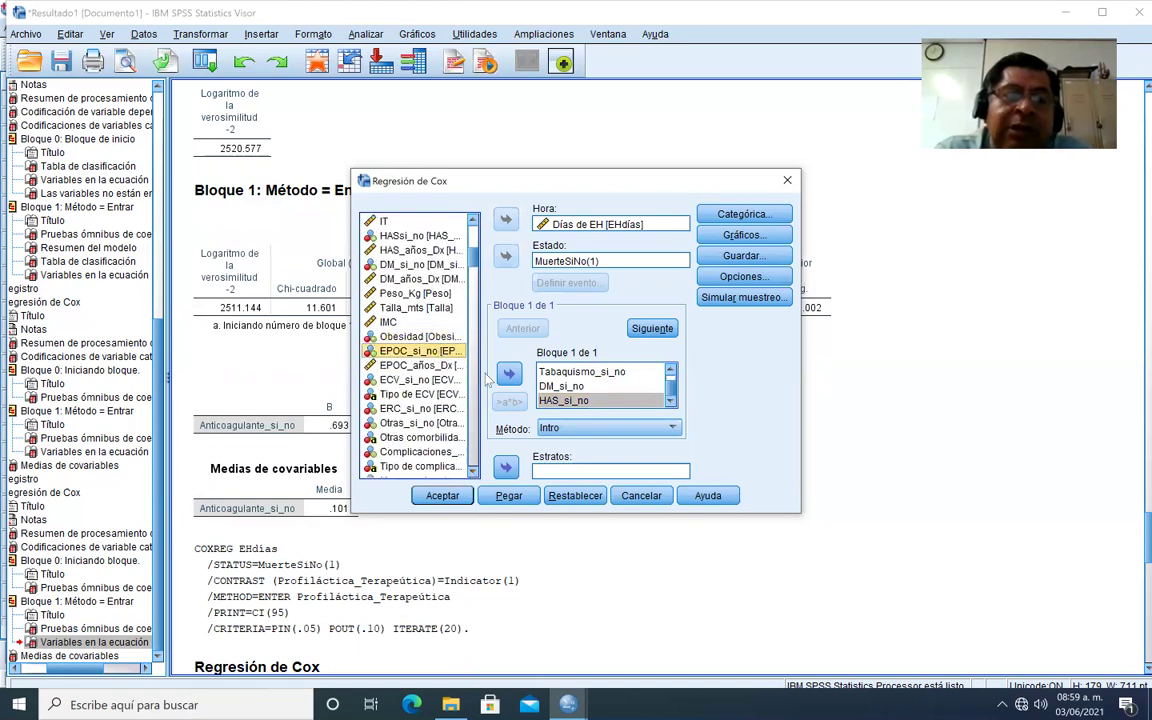
{"action": "left_click", "coordinate": [509, 375]}
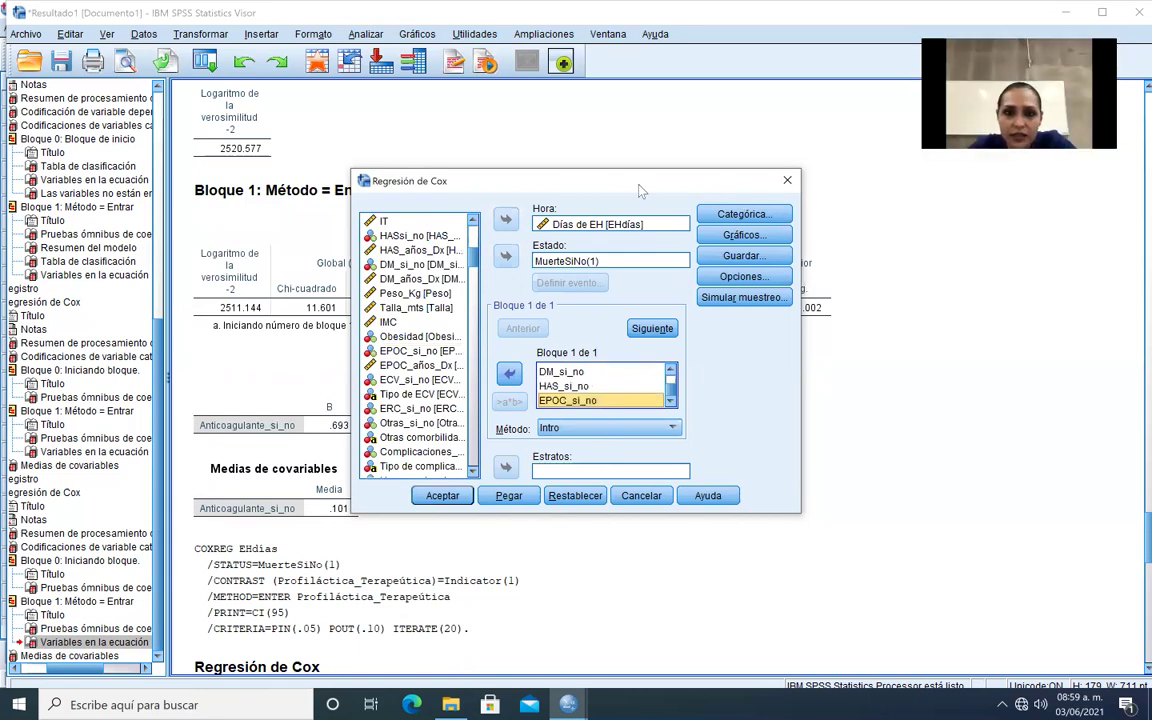
{"action": "left_click", "coordinate": [390, 568]}
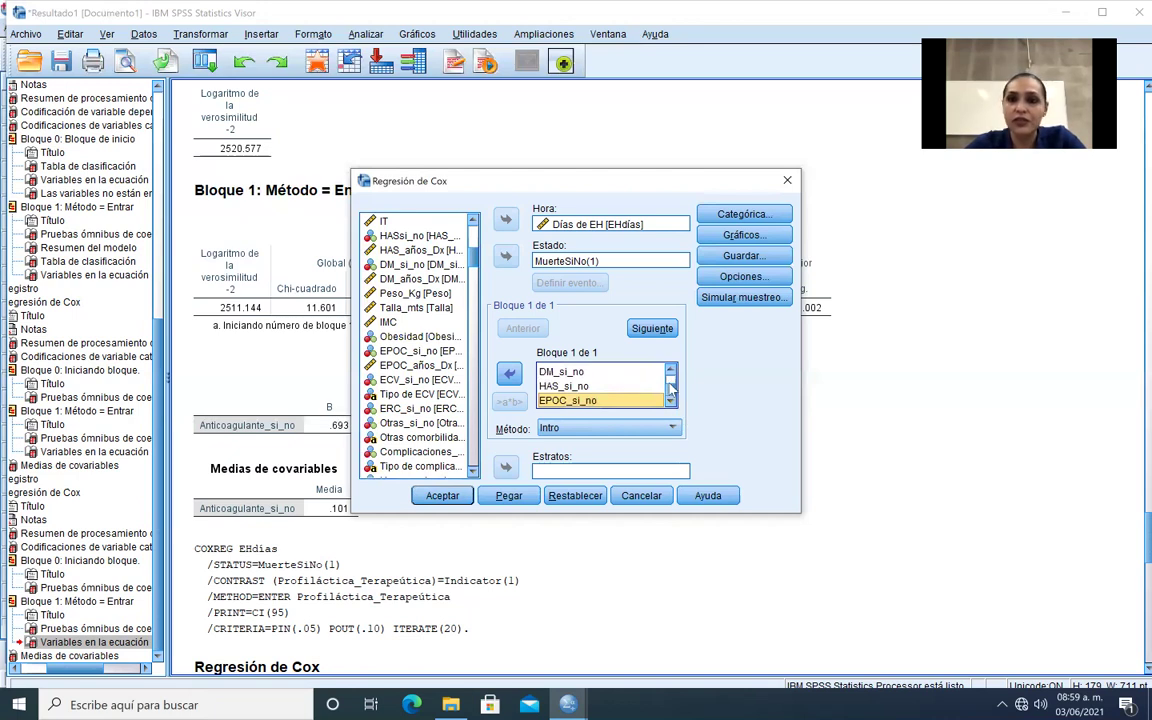
{"action": "scroll", "coordinate": [673, 391], "scroll_direction": "up", "scroll_amount": 1}
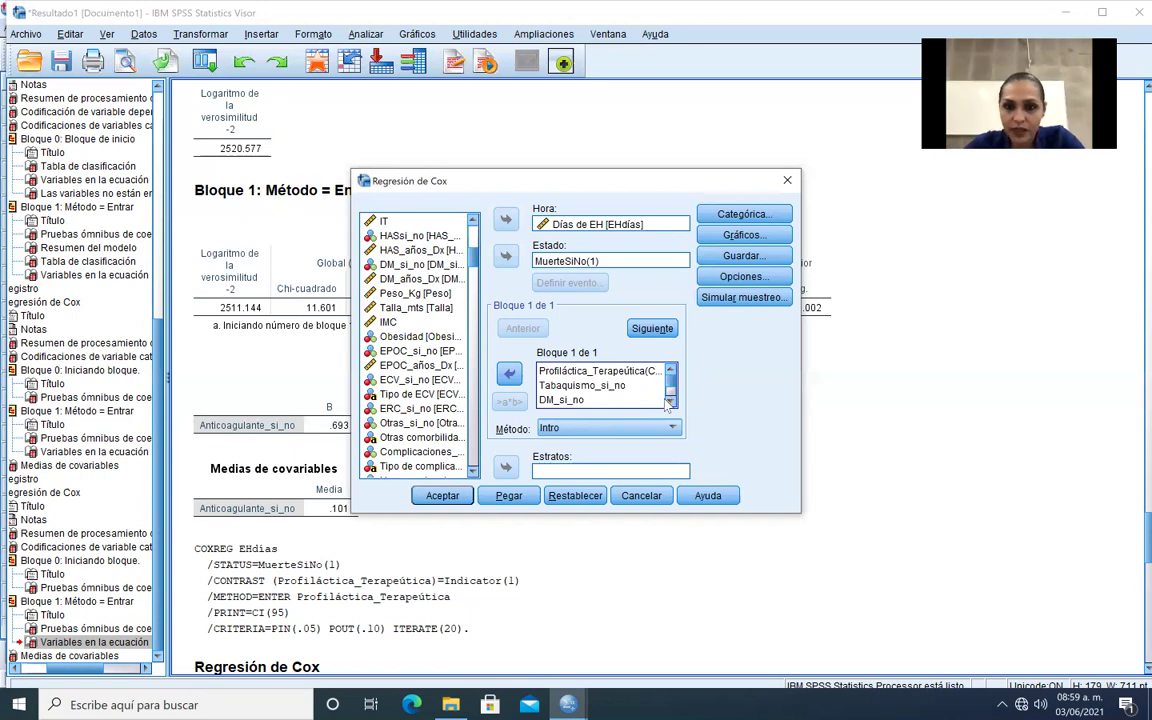
{"action": "left_click", "coordinate": [669, 401]}
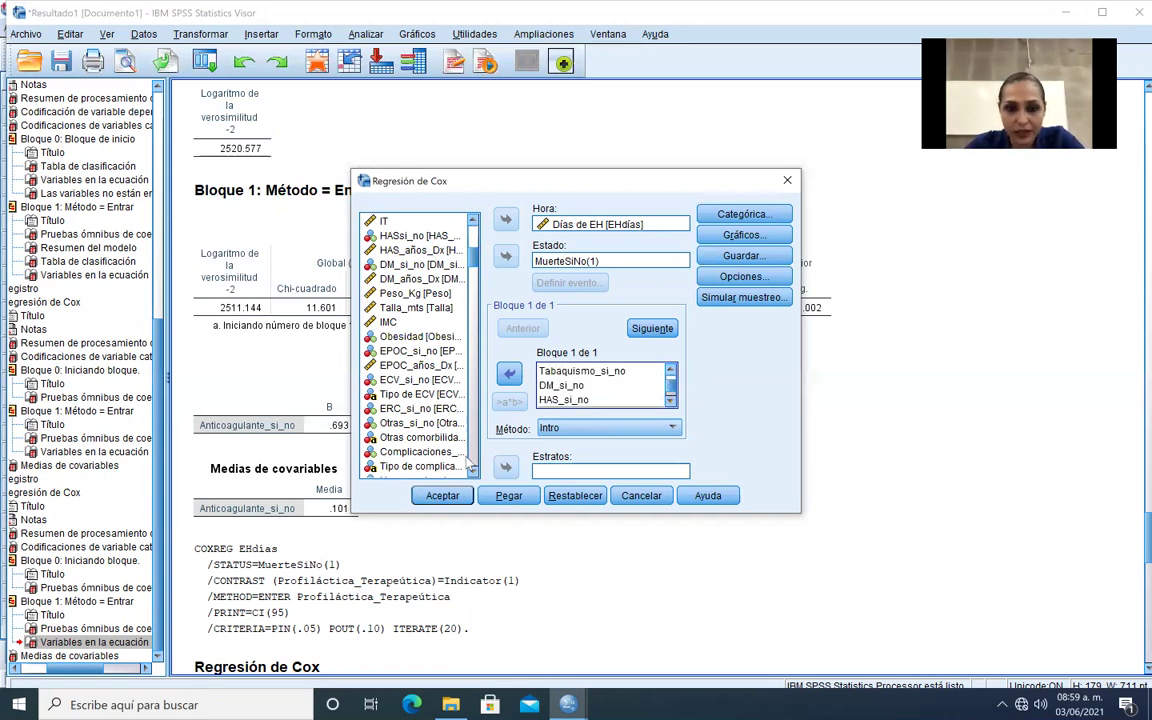
- Find the macrolide use variable and add Macrolidos_si_no to the Cox regression covariates
{"action": "left_click", "coordinate": [472, 472]}
{"action": "left_click", "coordinate": [472, 472]}
{"action": "left_click", "coordinate": [472, 472]}
{"action": "left_click", "coordinate": [472, 472]}
{"action": "left_click", "coordinate": [472, 472]}
{"action": "left_click", "coordinate": [472, 472]}
{"action": "left_click", "coordinate": [472, 472]}
{"action": "left_click", "coordinate": [472, 472]}
{"action": "scroll", "coordinate": [472, 472], "scroll_direction": "down", "scroll_amount": 8}
{"action": "scroll", "coordinate": [472, 472], "scroll_direction": "down", "scroll_amount": 10}
{"action": "scroll", "coordinate": [472, 474], "scroll_direction": "down", "scroll_amount": 12}
{"action": "scroll", "coordinate": [472, 474], "scroll_direction": "down", "scroll_amount": 10}
{"action": "scroll", "coordinate": [472, 474], "scroll_direction": "down", "scroll_amount": 8}
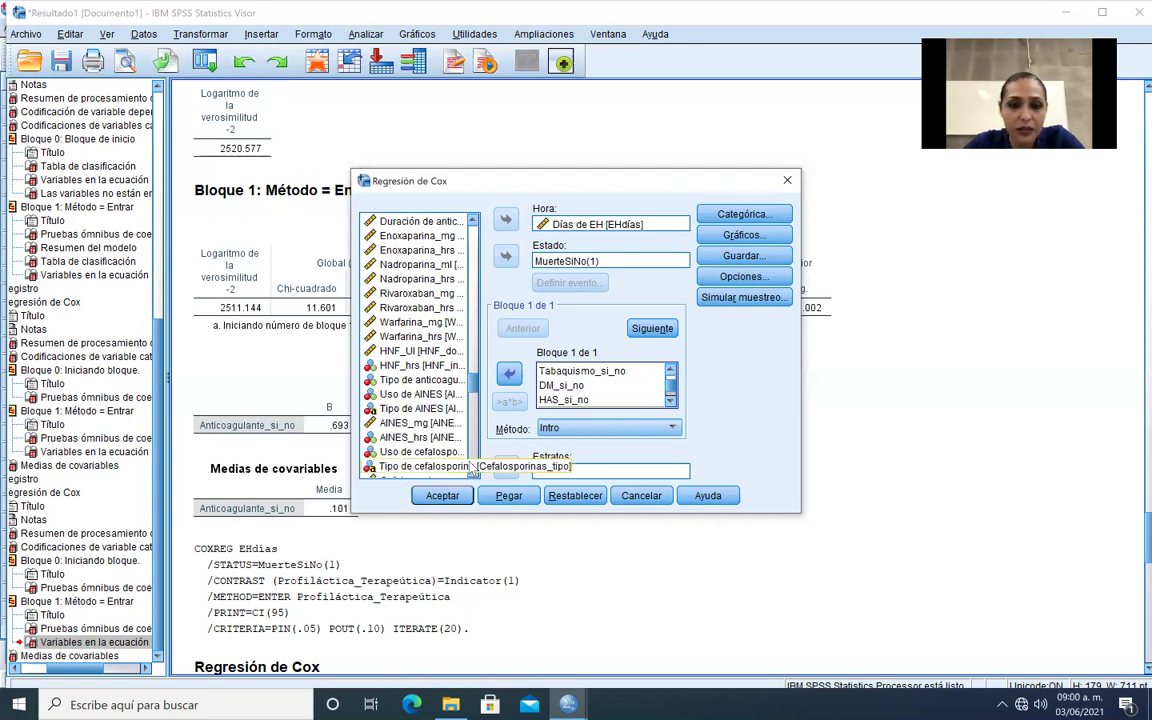
{"action": "scroll", "coordinate": [474, 476], "scroll_direction": "down", "scroll_amount": 4}
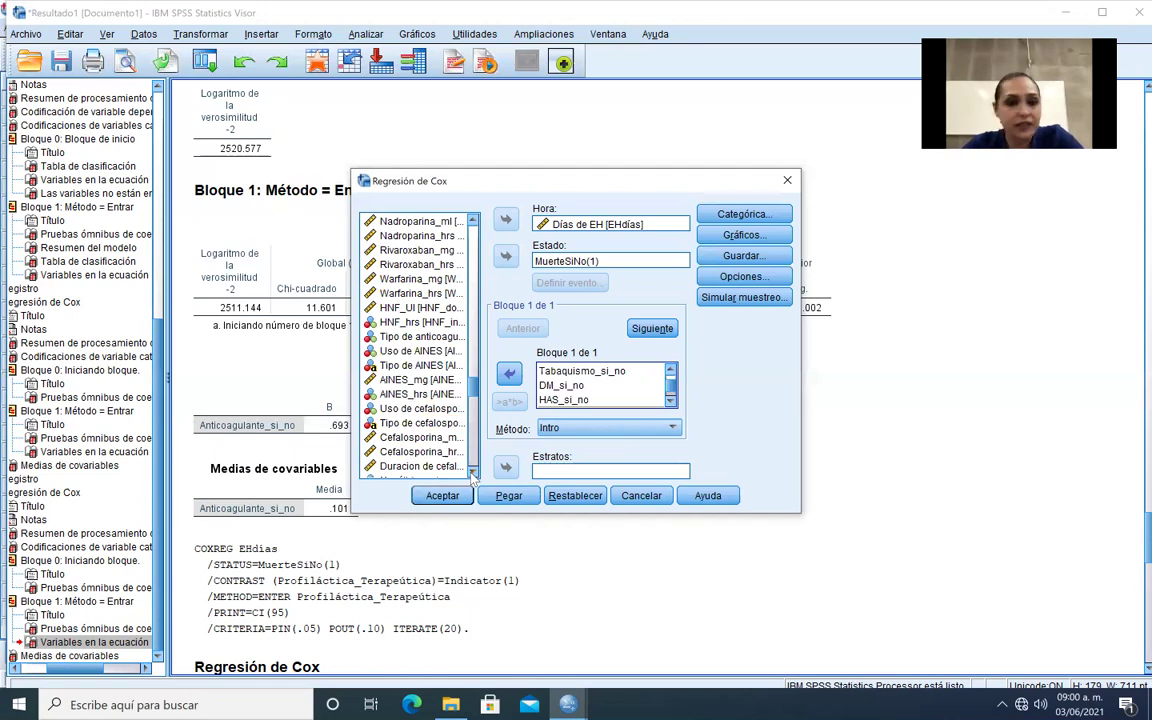
{"action": "scroll", "coordinate": [474, 476], "scroll_direction": "down", "scroll_amount": 5}
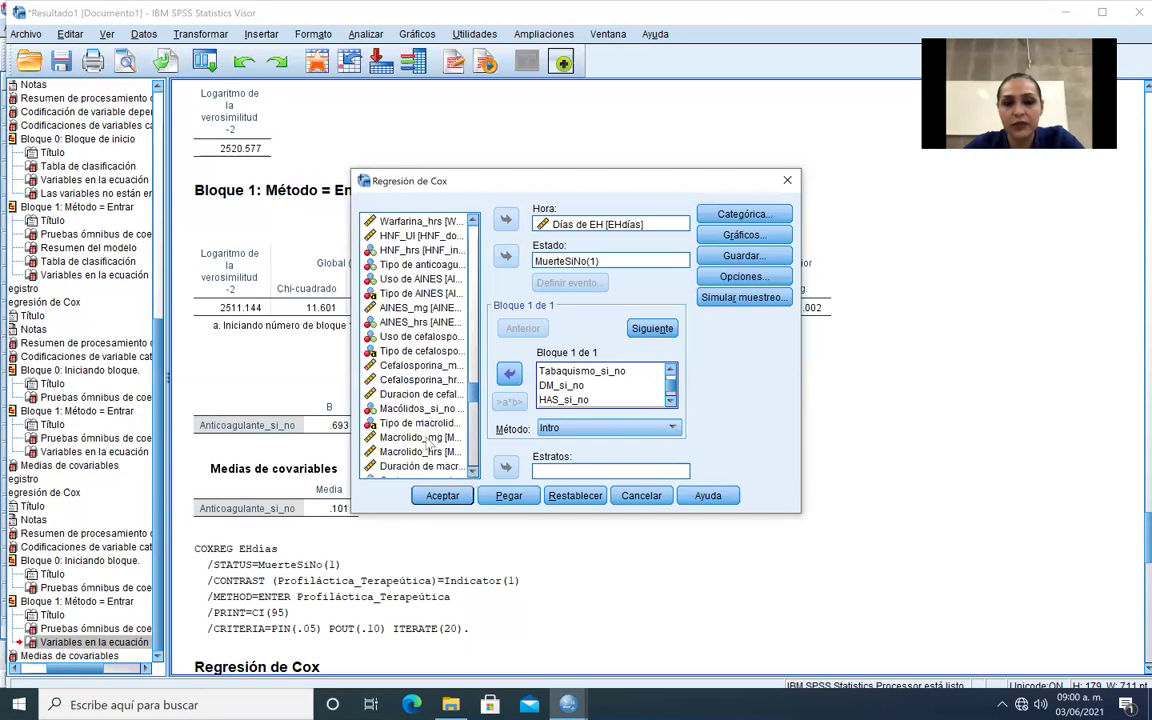
{"action": "left_click", "coordinate": [418, 408]}
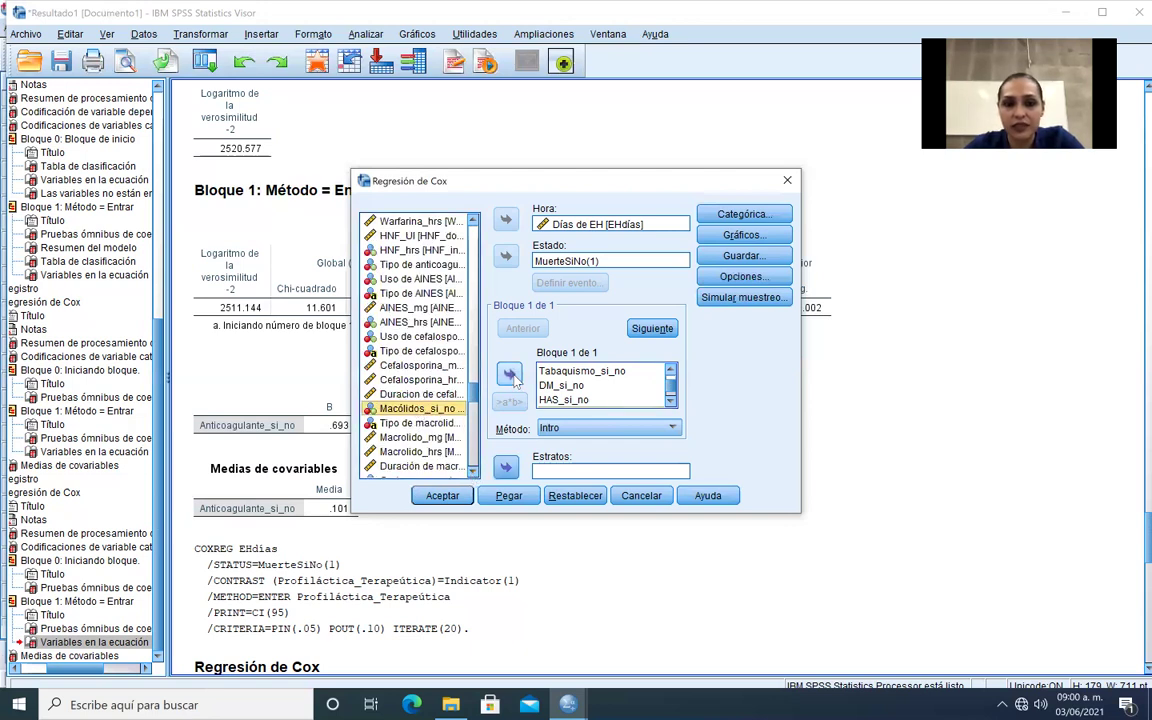
{"action": "left_click", "coordinate": [509, 375]}
- Add the steroid use variable EsteroidesSiNo to the covariates and run the Cox regression
{"action": "scroll", "coordinate": [474, 476], "scroll_direction": "down", "scroll_amount": 7}
{"action": "scroll", "coordinate": [474, 476], "scroll_direction": "down", "scroll_amount": 4}
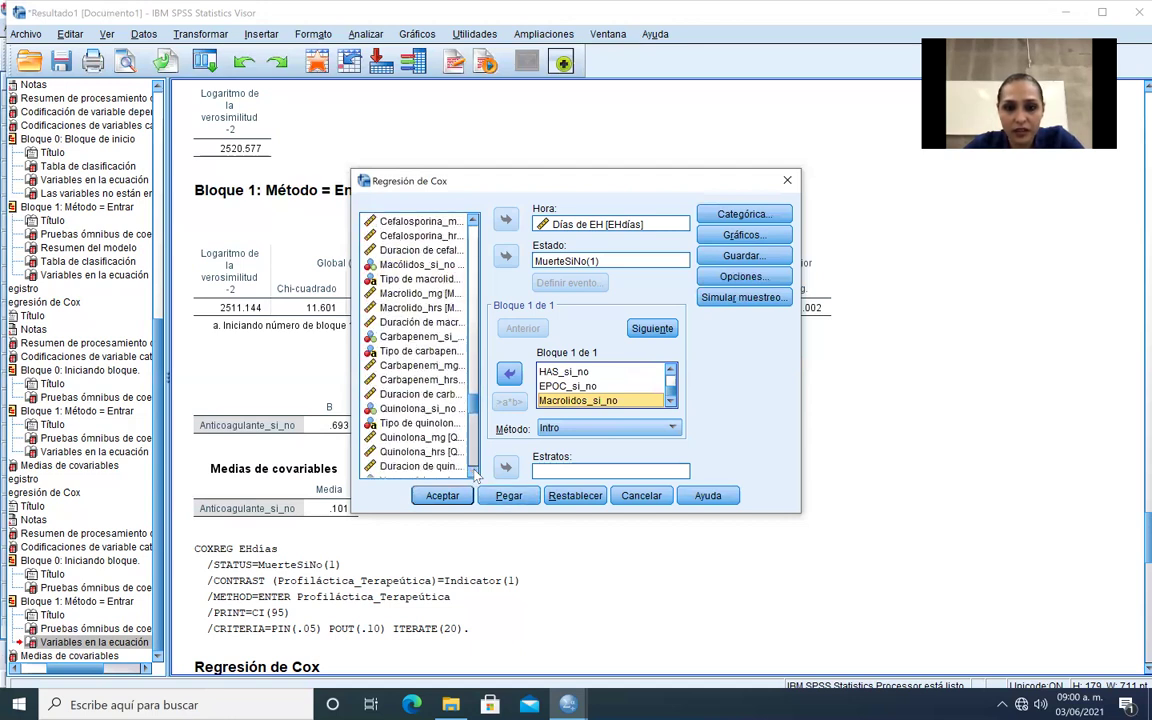
{"action": "scroll", "coordinate": [474, 476], "scroll_direction": "down", "scroll_amount": 5}
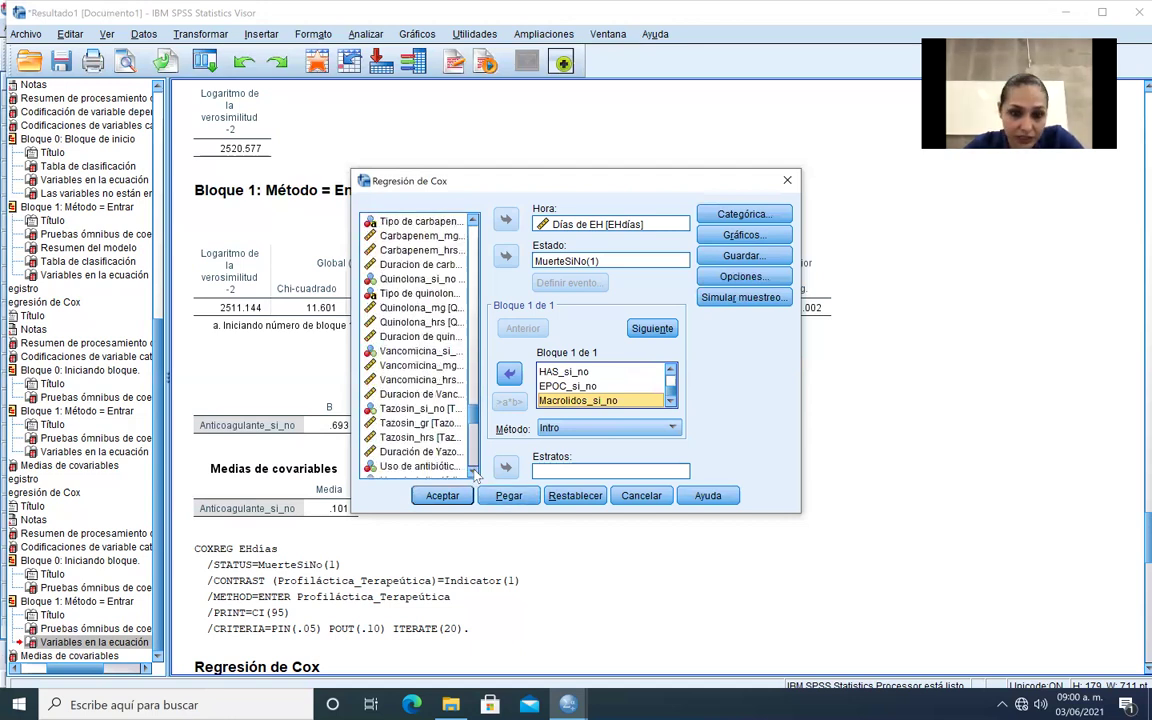
{"action": "scroll", "coordinate": [481, 484], "scroll_direction": "down", "scroll_amount": 7}
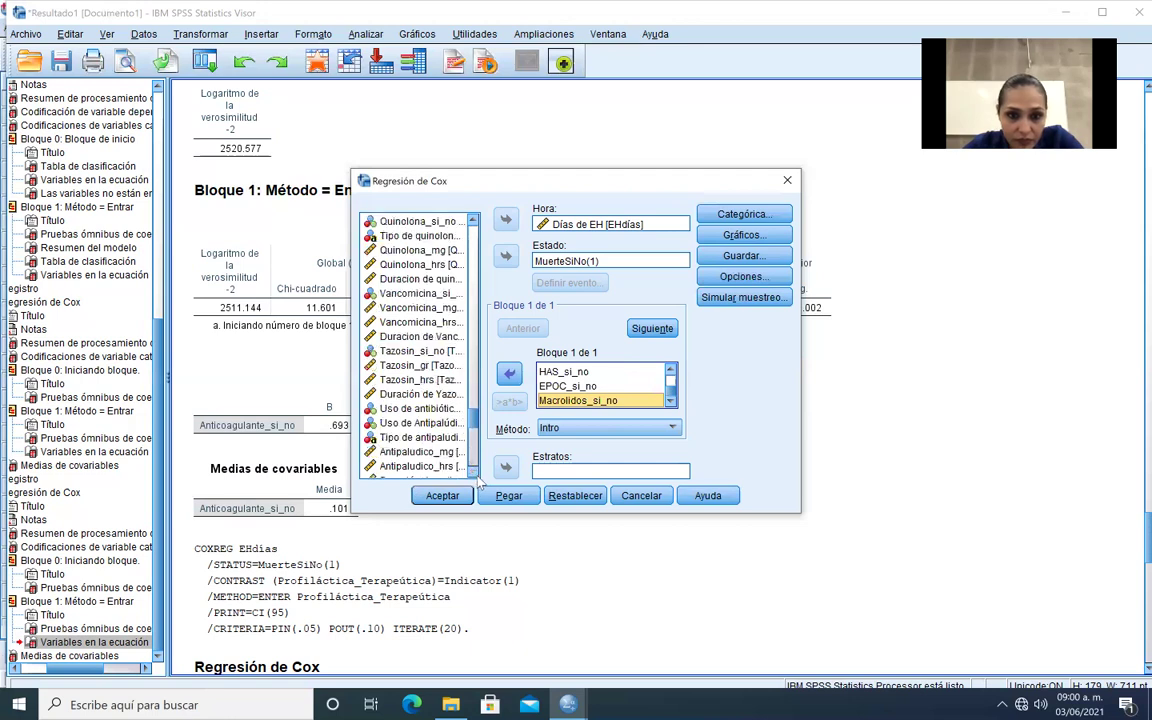
{"action": "scroll", "coordinate": [481, 484], "scroll_direction": "down", "scroll_amount": 11}
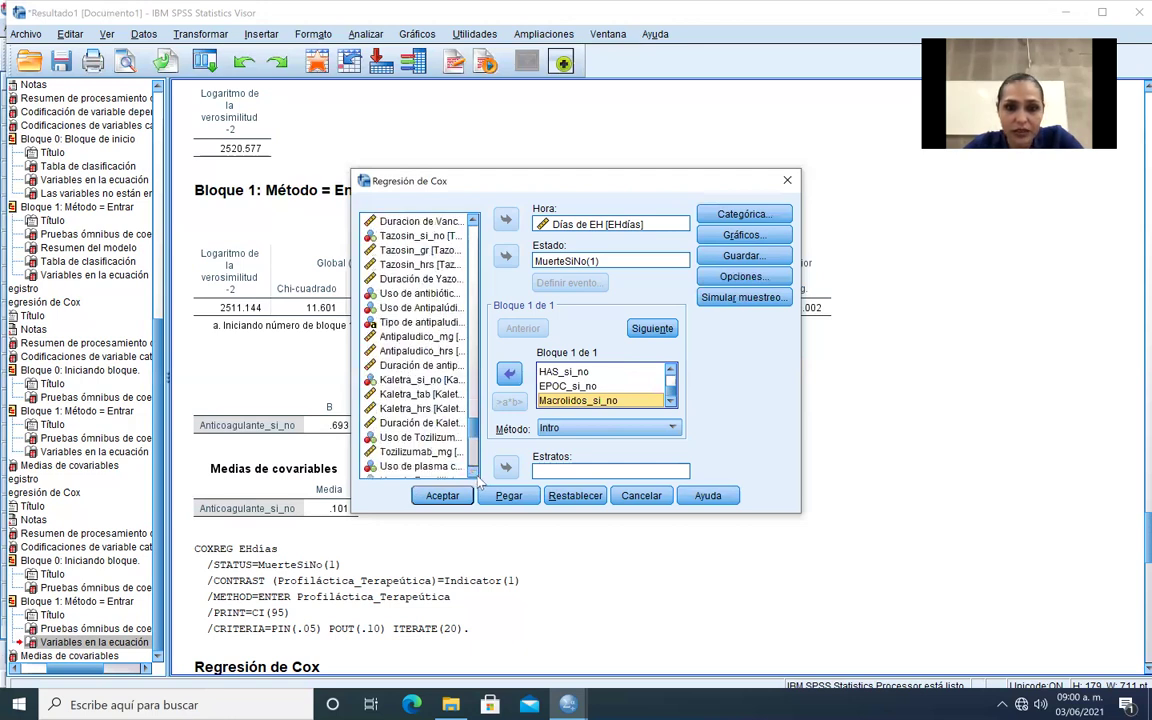
{"action": "scroll", "coordinate": [478, 483], "scroll_direction": "down", "scroll_amount": 4}
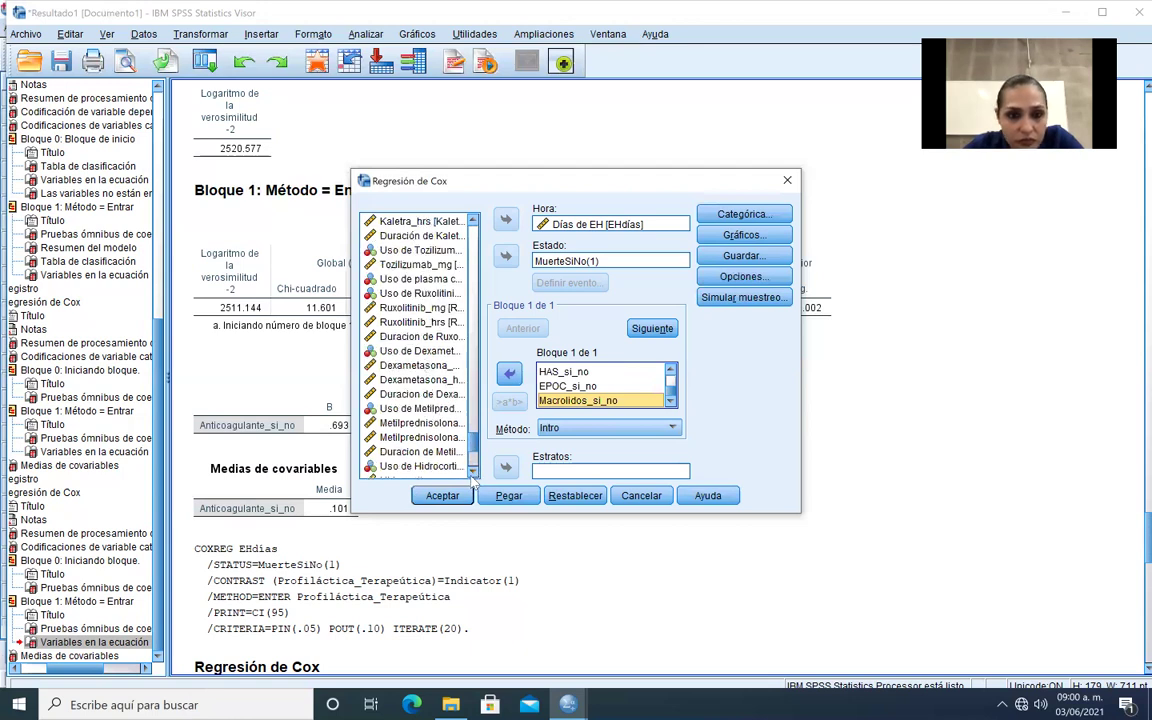
{"action": "scroll", "coordinate": [474, 478], "scroll_direction": "down", "scroll_amount": 8}
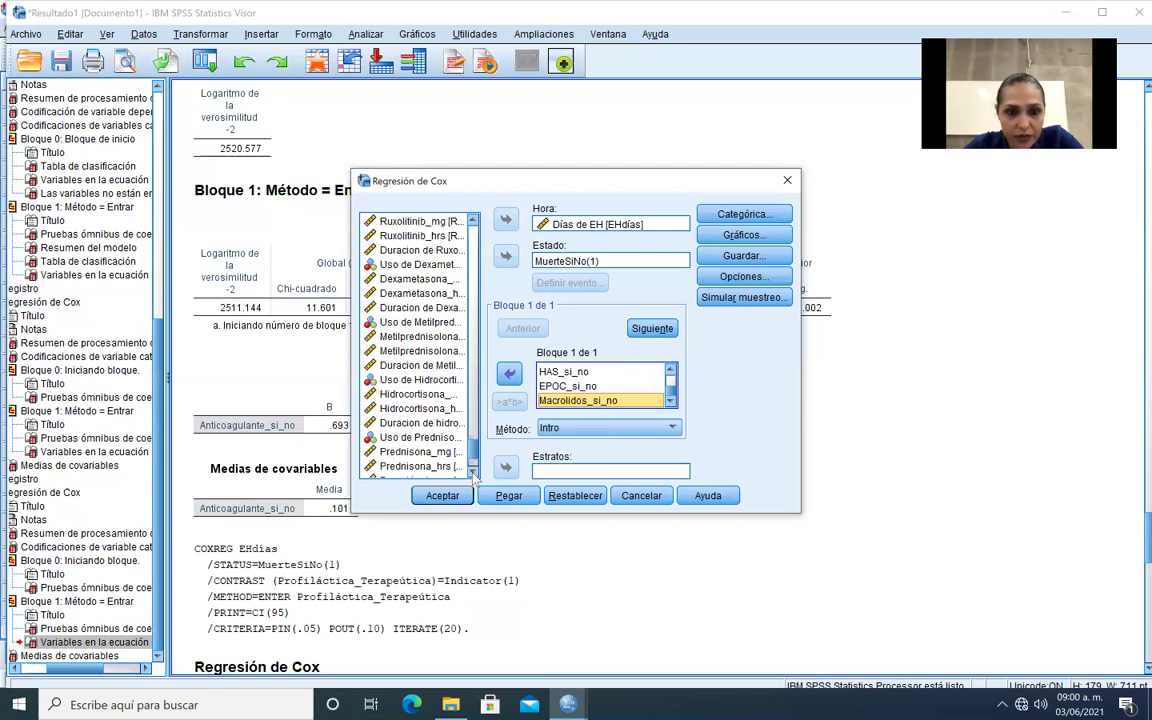
{"action": "scroll", "coordinate": [474, 478], "scroll_direction": "down", "scroll_amount": 1}
{"action": "left_click", "coordinate": [418, 451]}
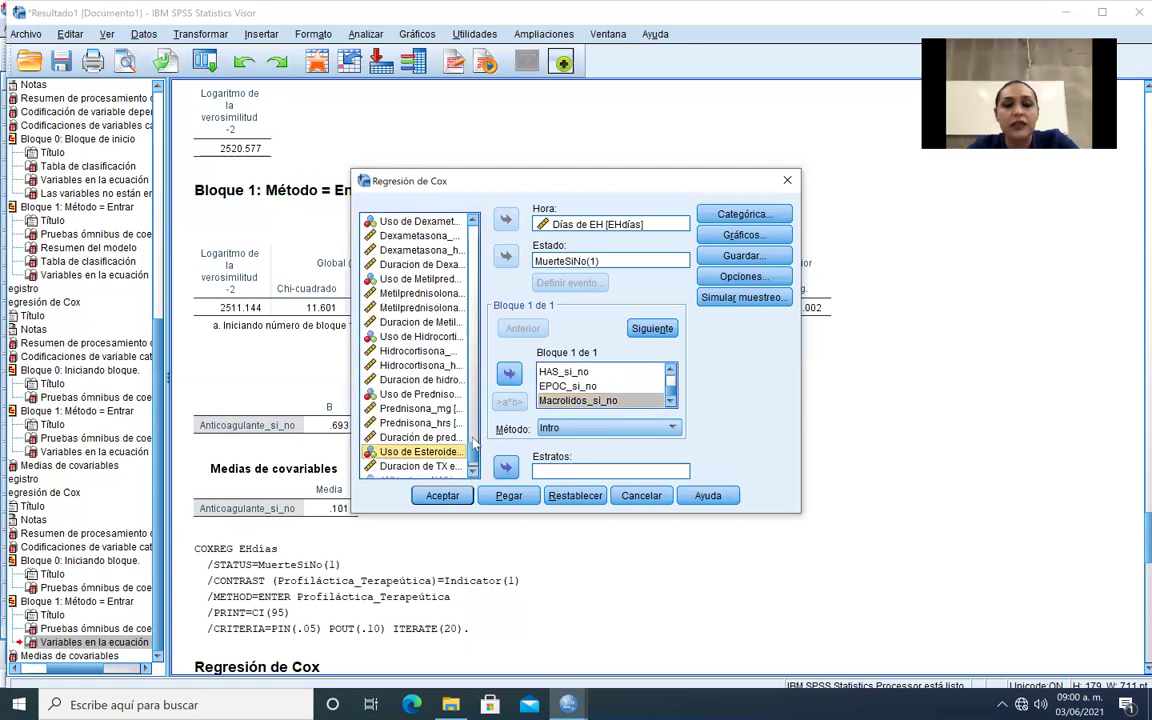
{"action": "left_click", "coordinate": [509, 374]}
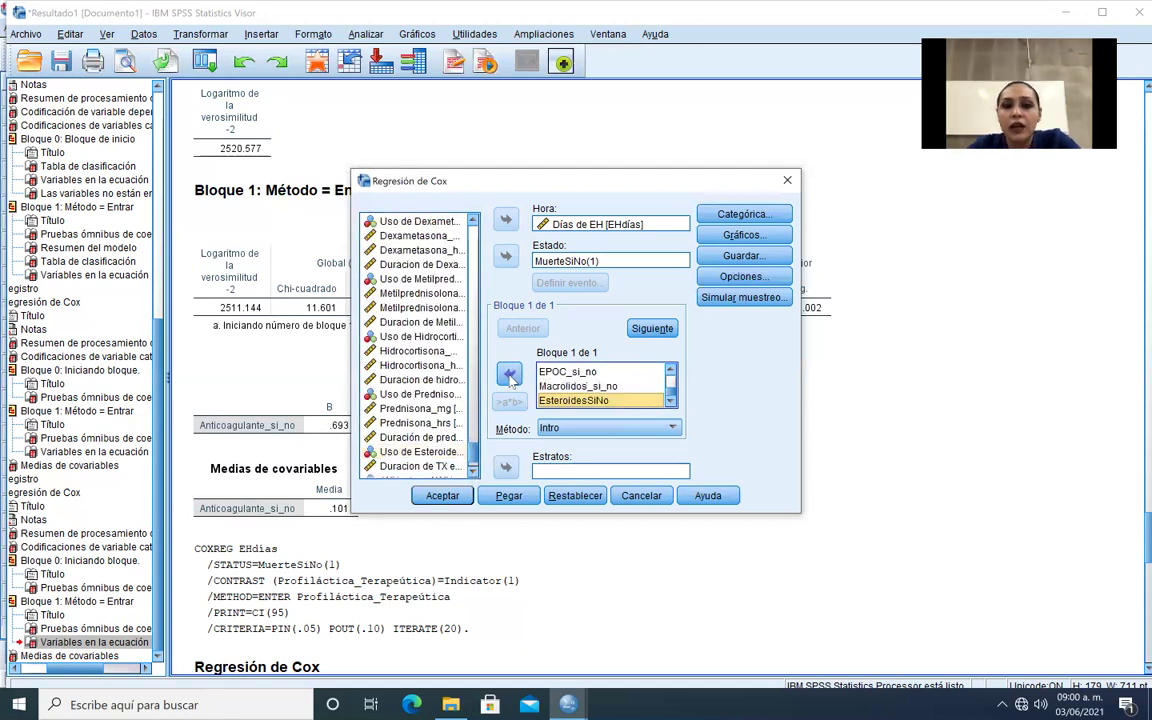
{"action": "left_click", "coordinate": [452, 501]}
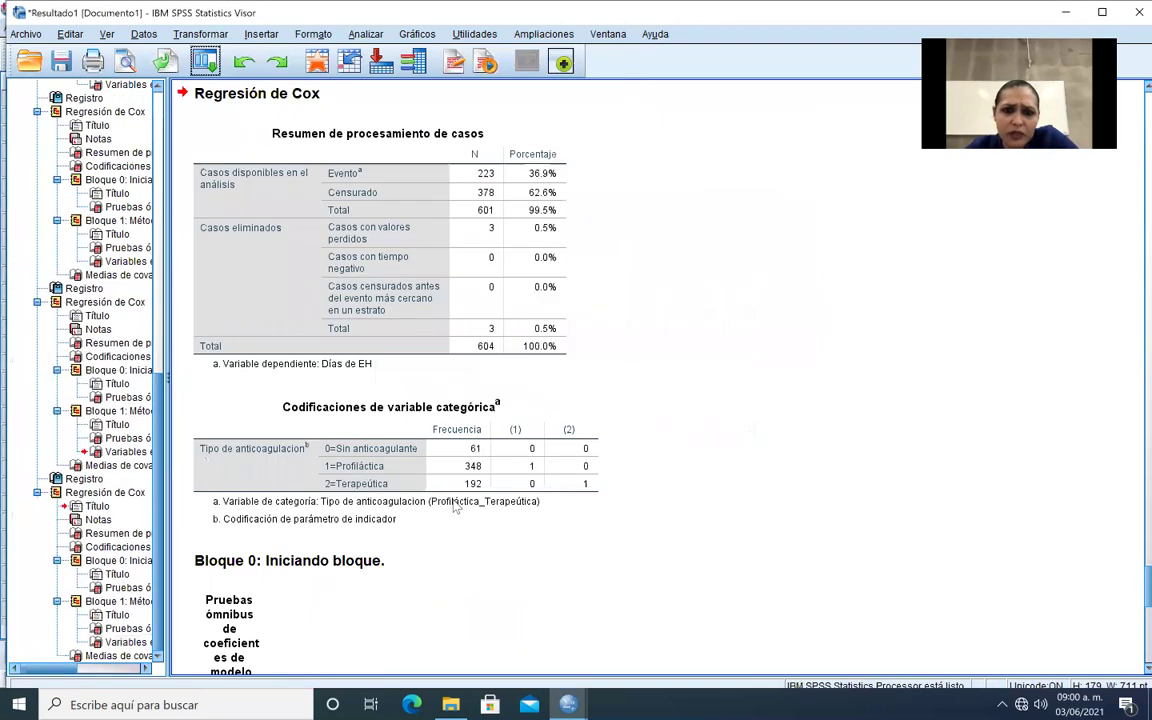
- Examine Exp(B), significance and 95% confidence intervals for each covariate of the adjusted Cox model, along with the covariate means
{"action": "scroll", "coordinate": [512, 380], "scroll_direction": "down", "scroll_amount": 15}
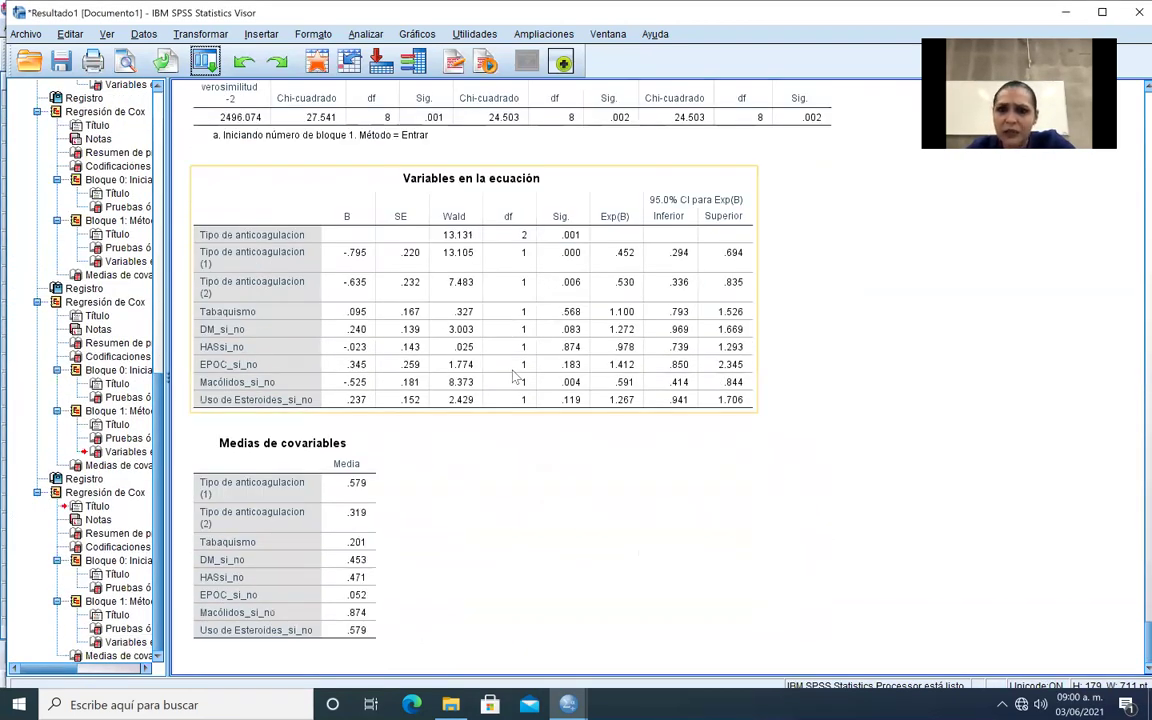
{"action": "scroll", "coordinate": [514, 376], "scroll_direction": "up", "scroll_amount": 3}
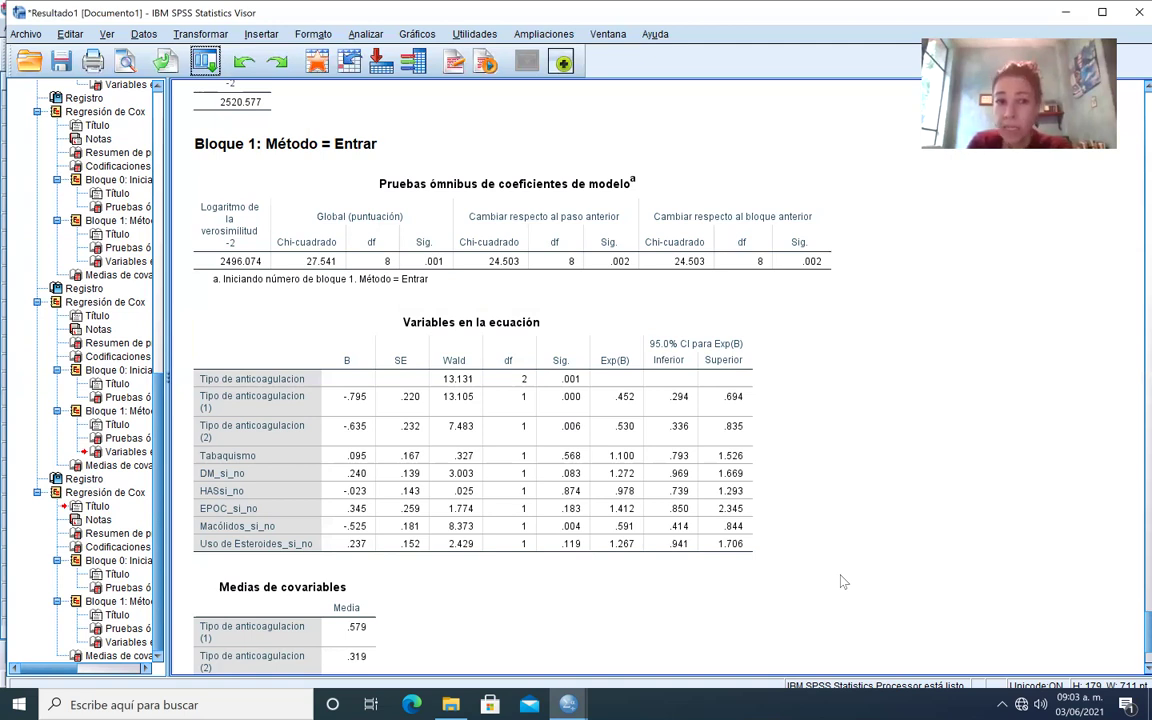
{"action": "left_click", "coordinate": [640, 527]}
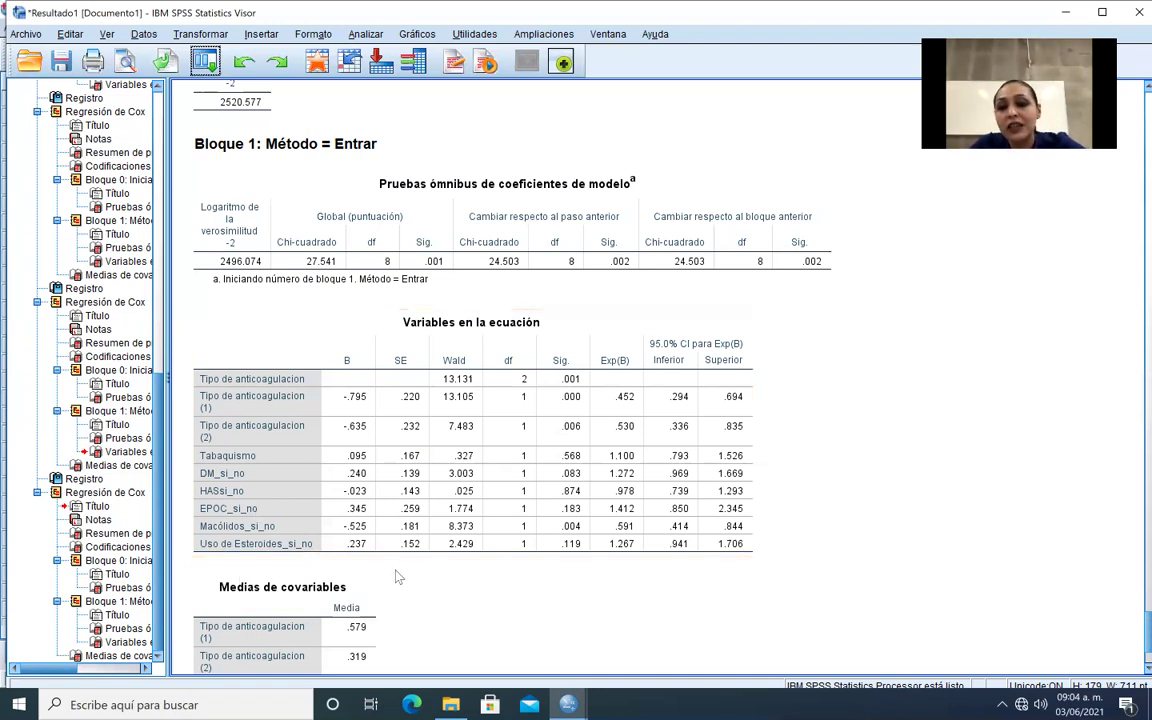
{"action": "scroll", "coordinate": [641, 415], "scroll_direction": "down", "scroll_amount": 3}
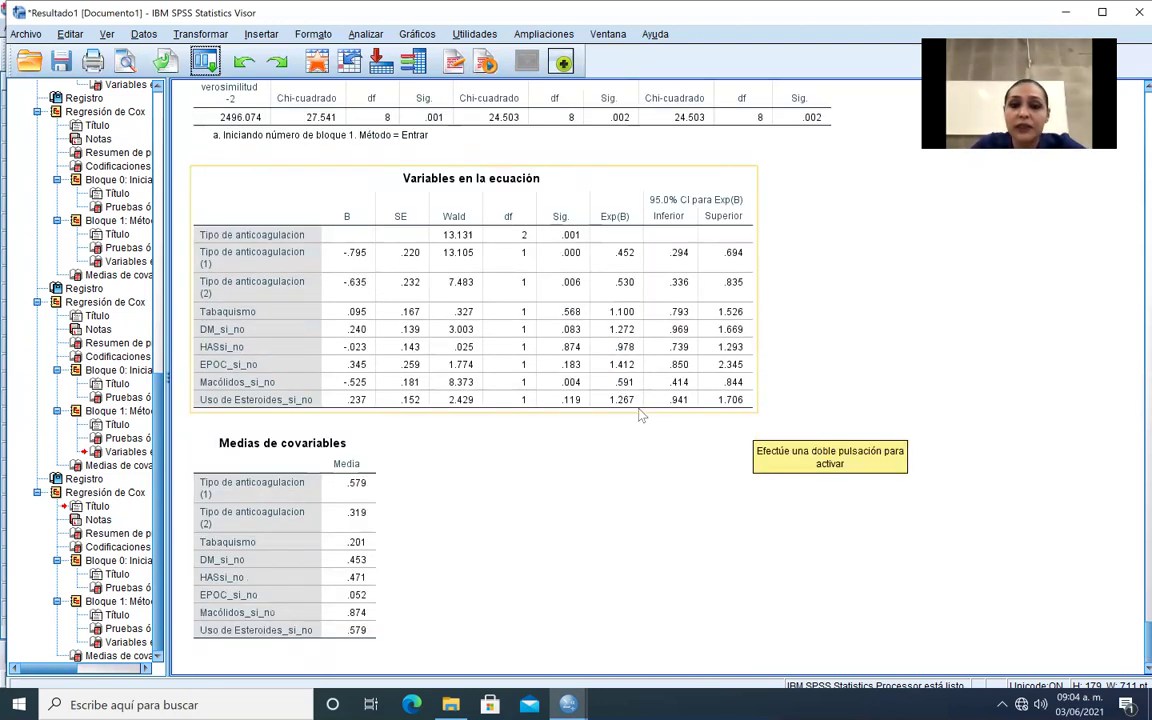
{"action": "left_click", "coordinate": [641, 412]}
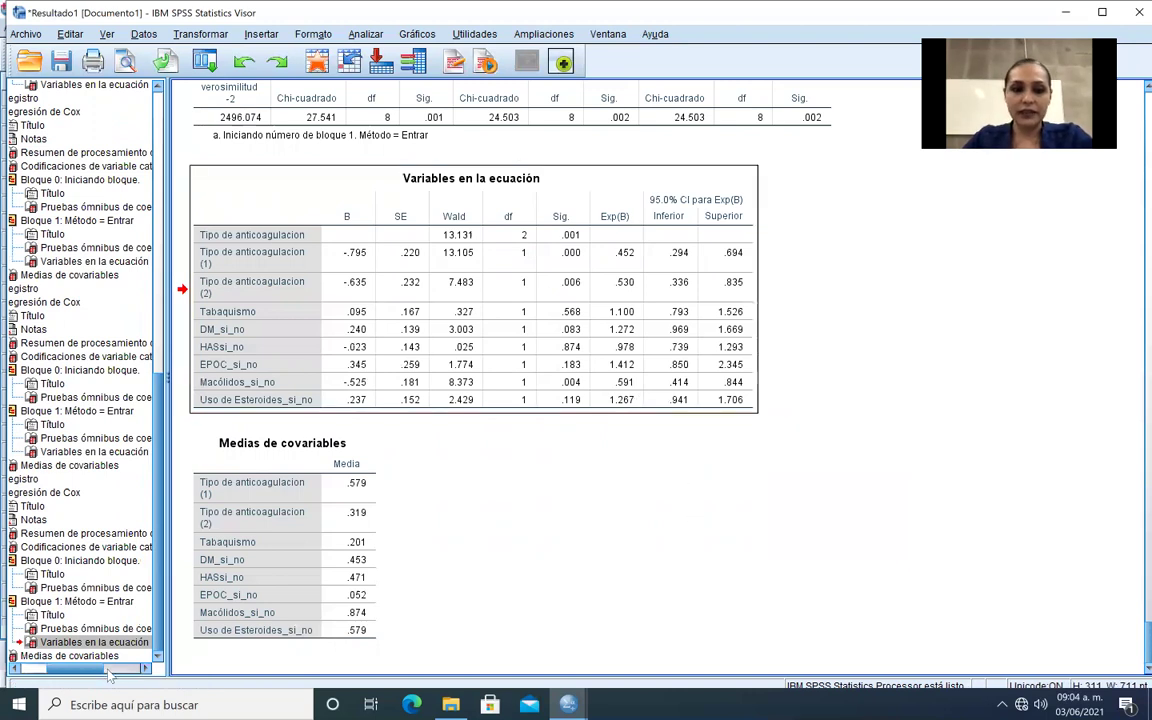
{"action": "scroll", "coordinate": [110, 670], "scroll_direction": "right", "scroll_amount": 2}
{"action": "scroll", "coordinate": [112, 670], "scroll_direction": "left", "scroll_amount": 5}
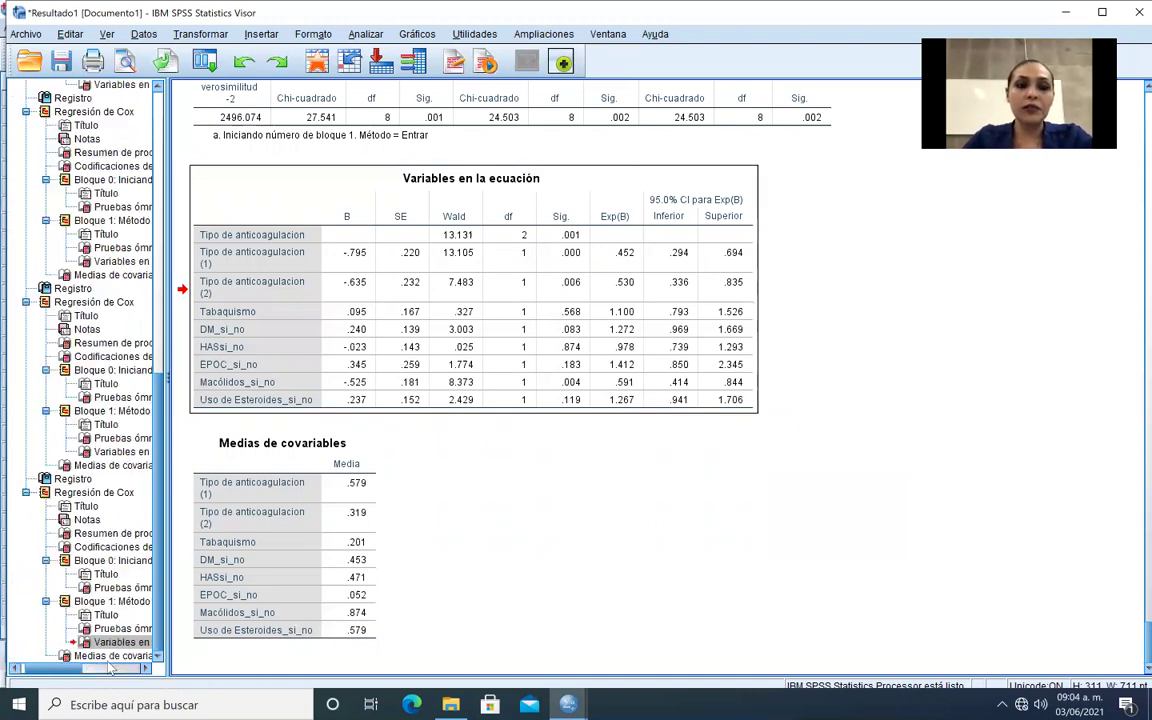
{"action": "scroll", "coordinate": [27, 665], "scroll_direction": "right", "scroll_amount": 5}
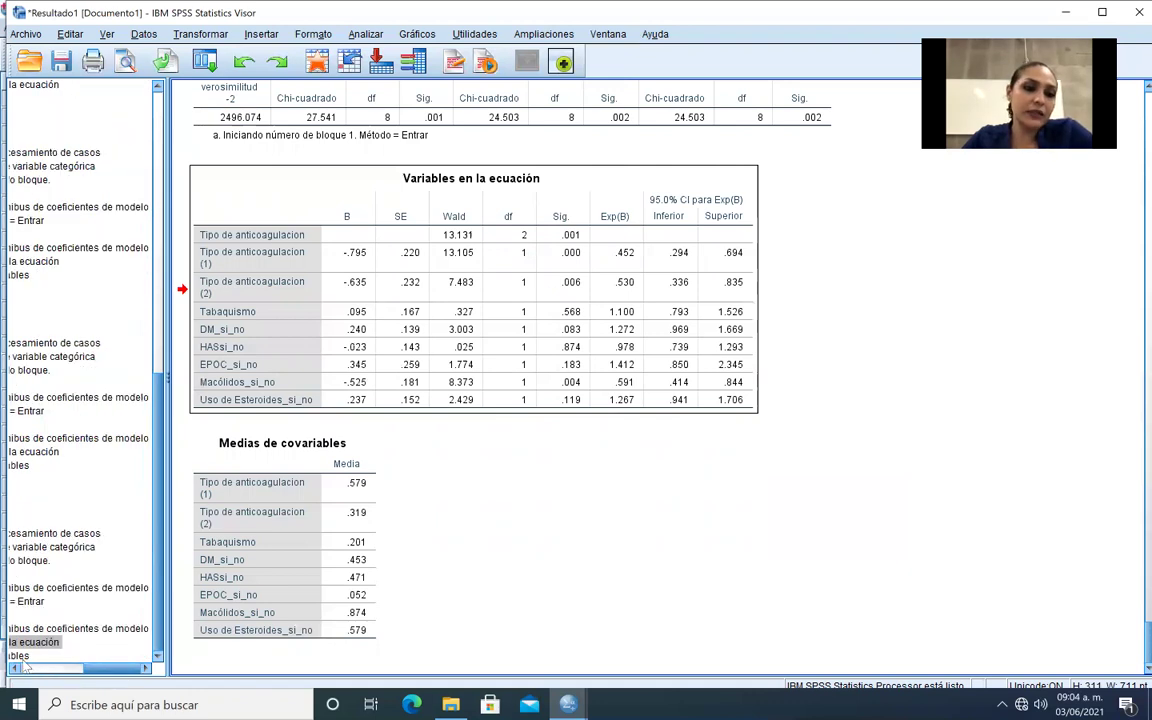
{"action": "left_click", "coordinate": [25, 657]}
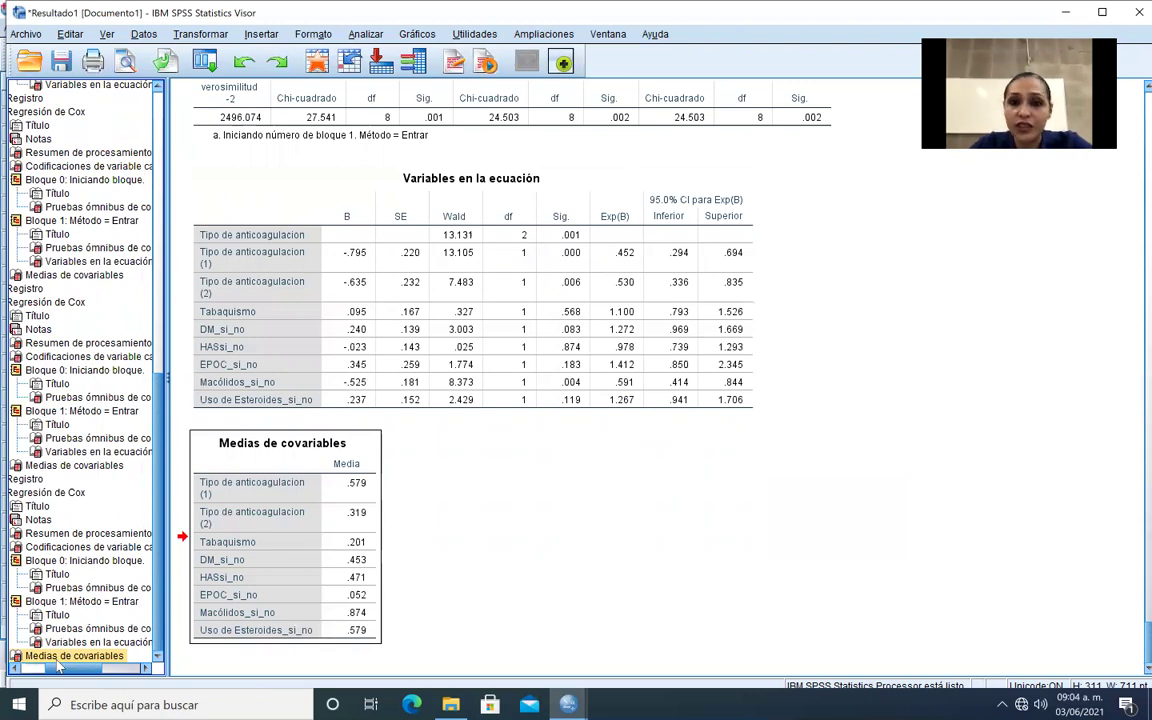
{"action": "scroll", "coordinate": [58, 640], "scroll_direction": "up", "scroll_amount": 1}
{"action": "scroll", "coordinate": [56, 600], "scroll_direction": "down", "scroll_amount": 1}
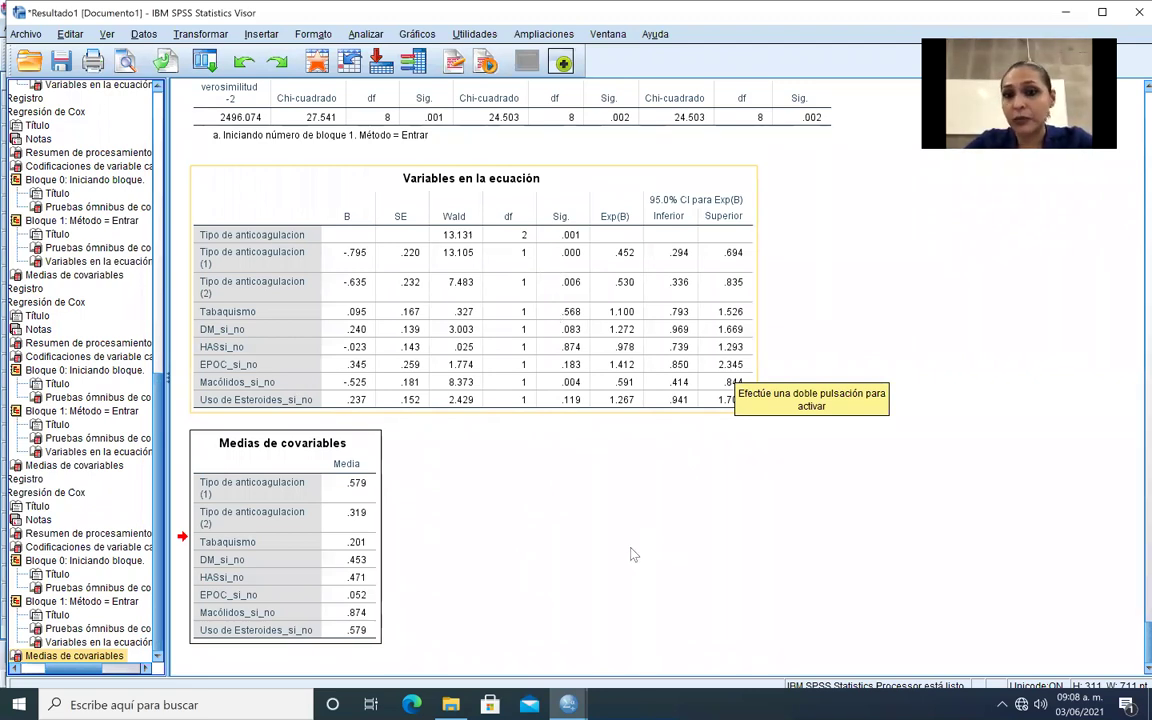
{"action": "left_click", "coordinate": [576, 572]}
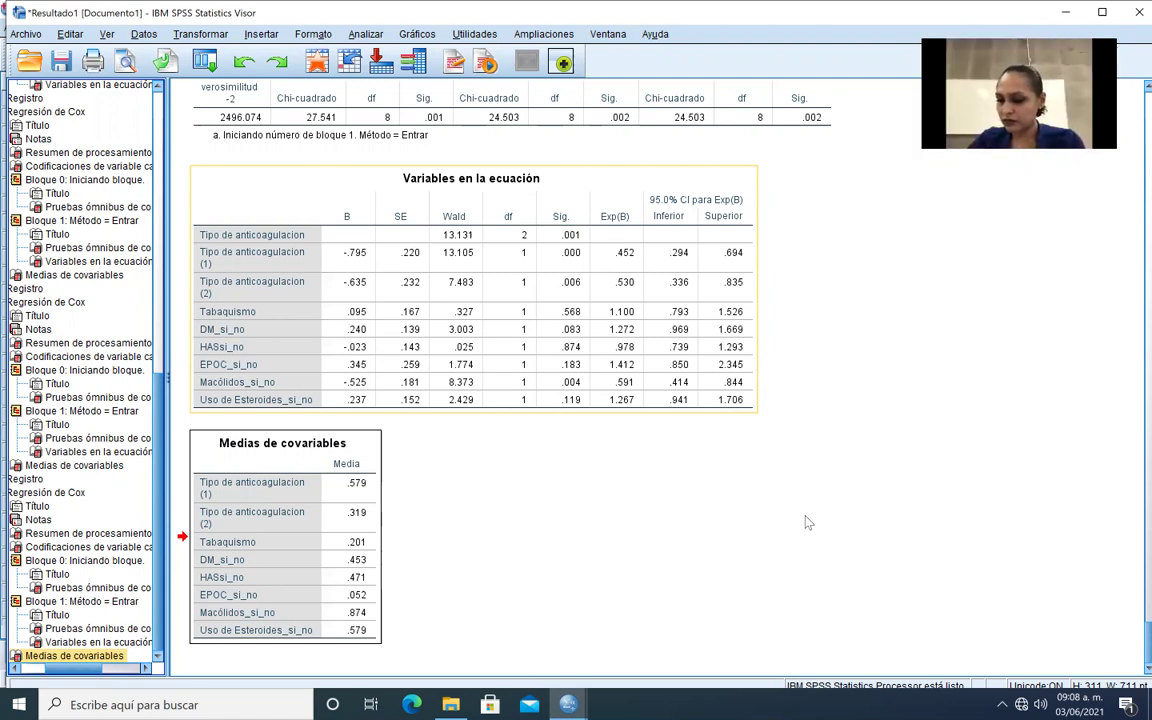
{"action": "left_click", "coordinate": [977, 558]}
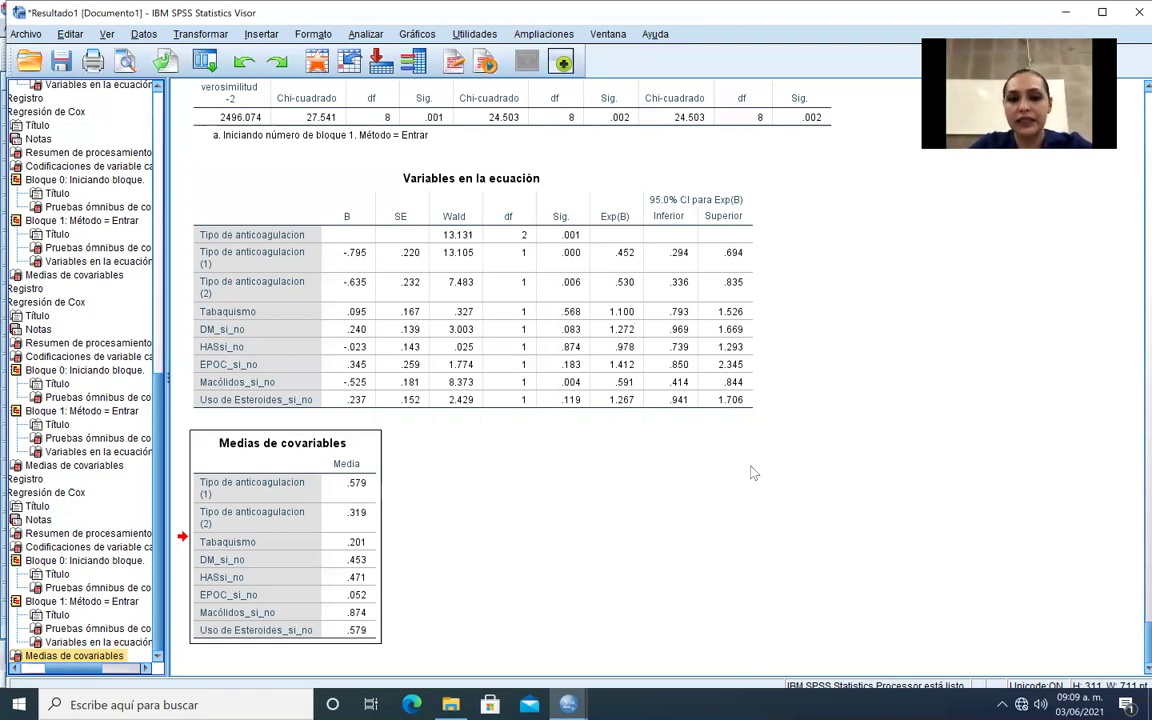
{"action": "left_click", "coordinate": [739, 397]}
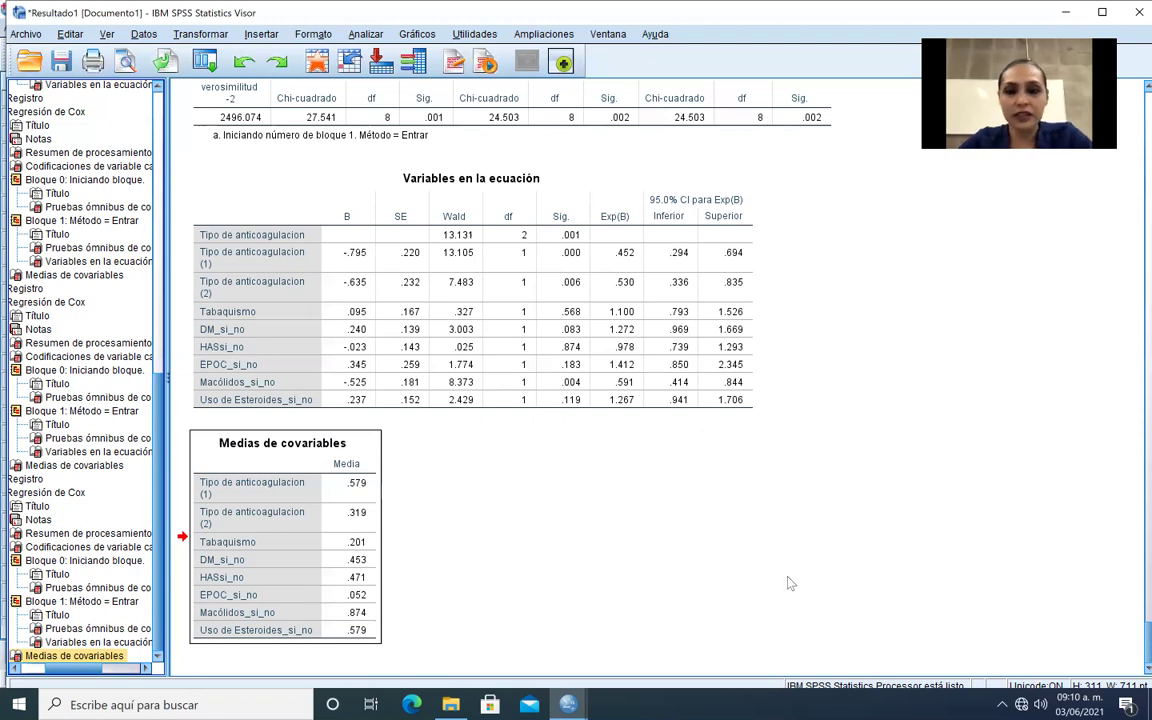
- Exit SPSS without saving the output document or the dataset changes, and close the SPSS folder window
{"action": "mouse_move", "coordinate": [708, 692]}
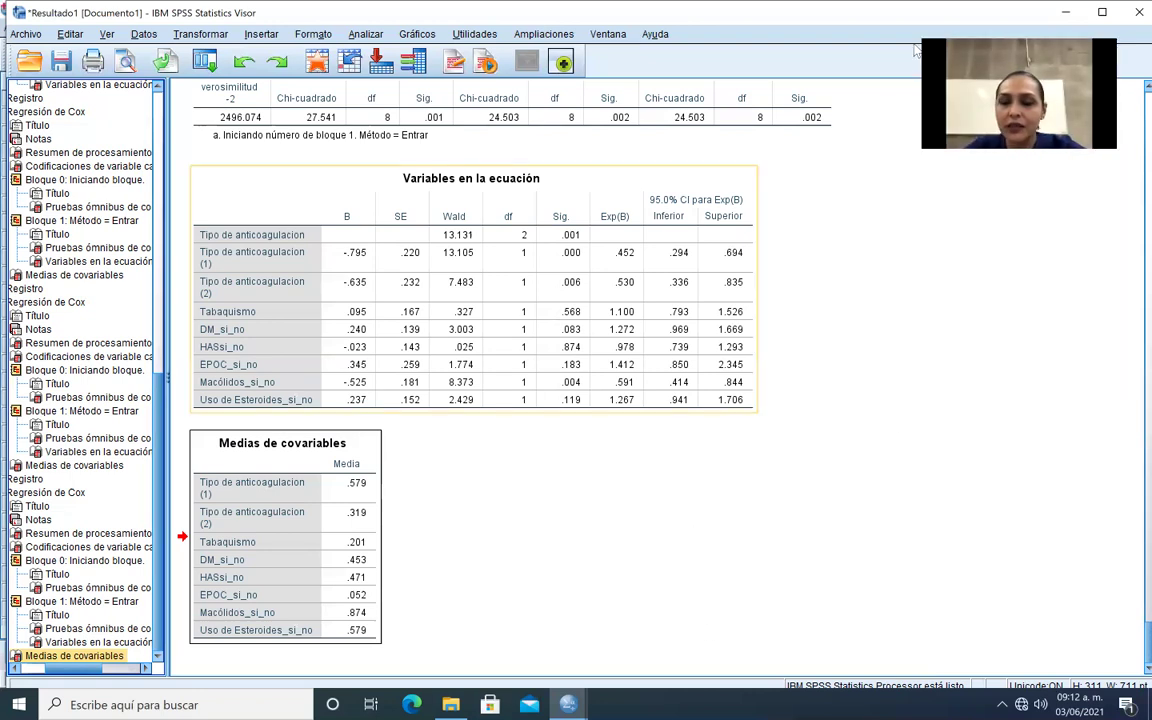
{"action": "left_click", "coordinate": [1068, 8]}
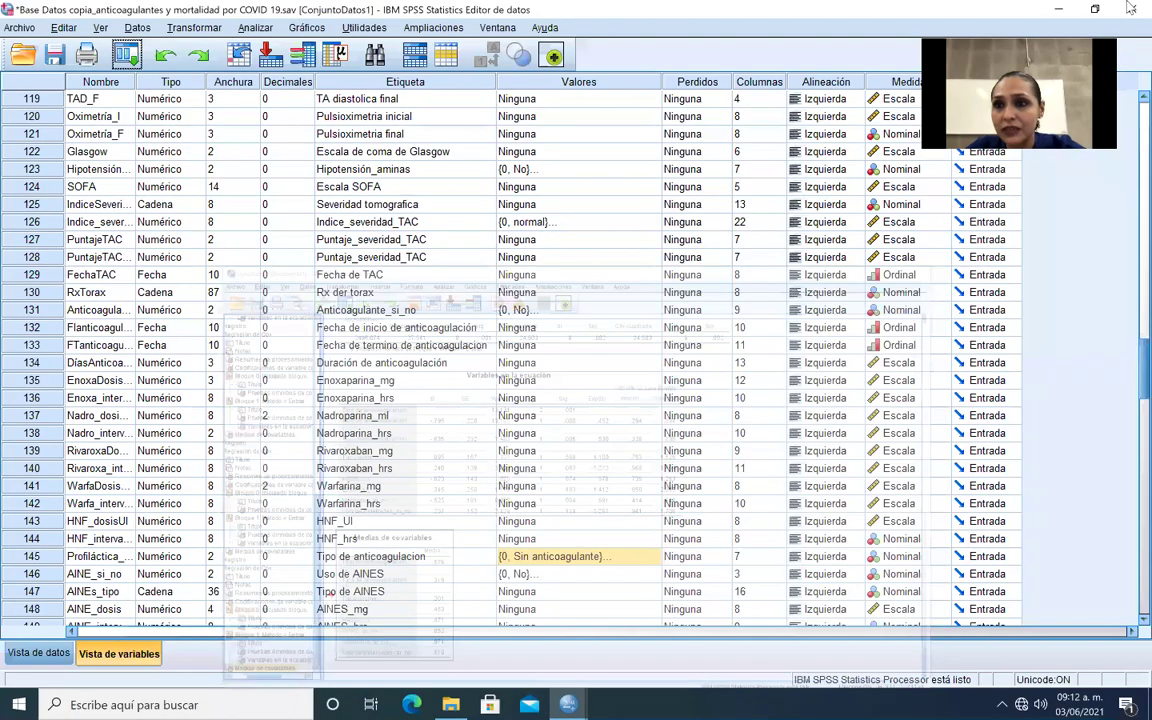
{"action": "key", "text": "alt+F4"}
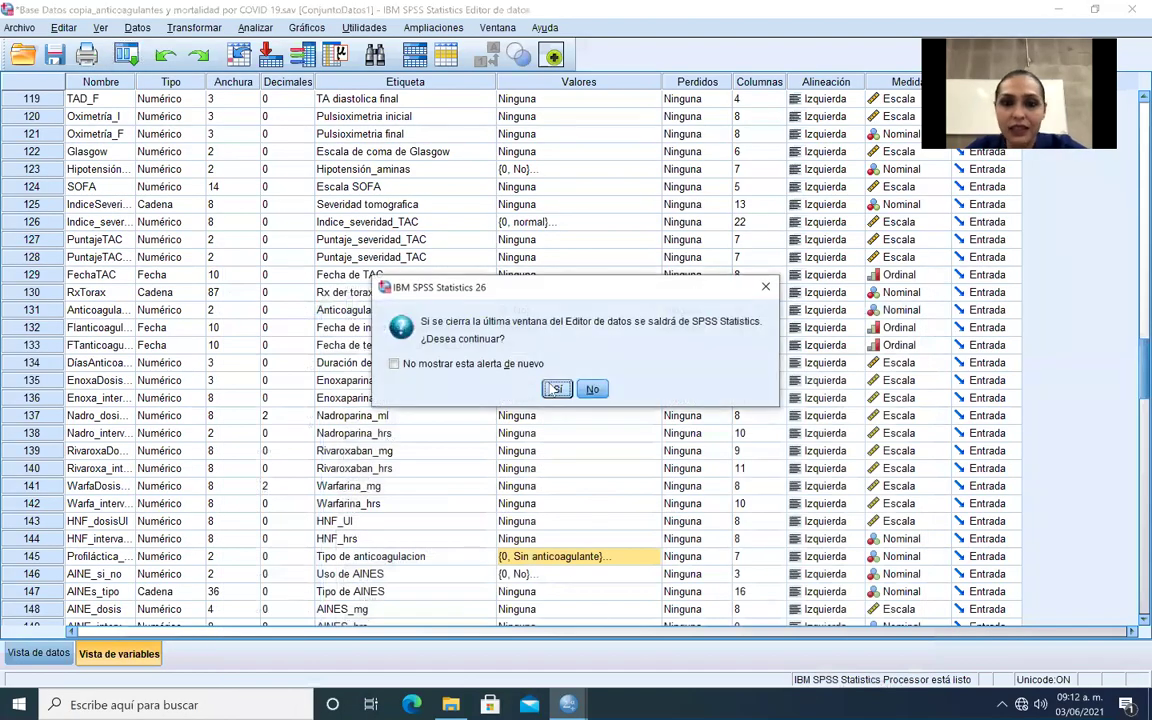
{"action": "left_click", "coordinate": [557, 389]}
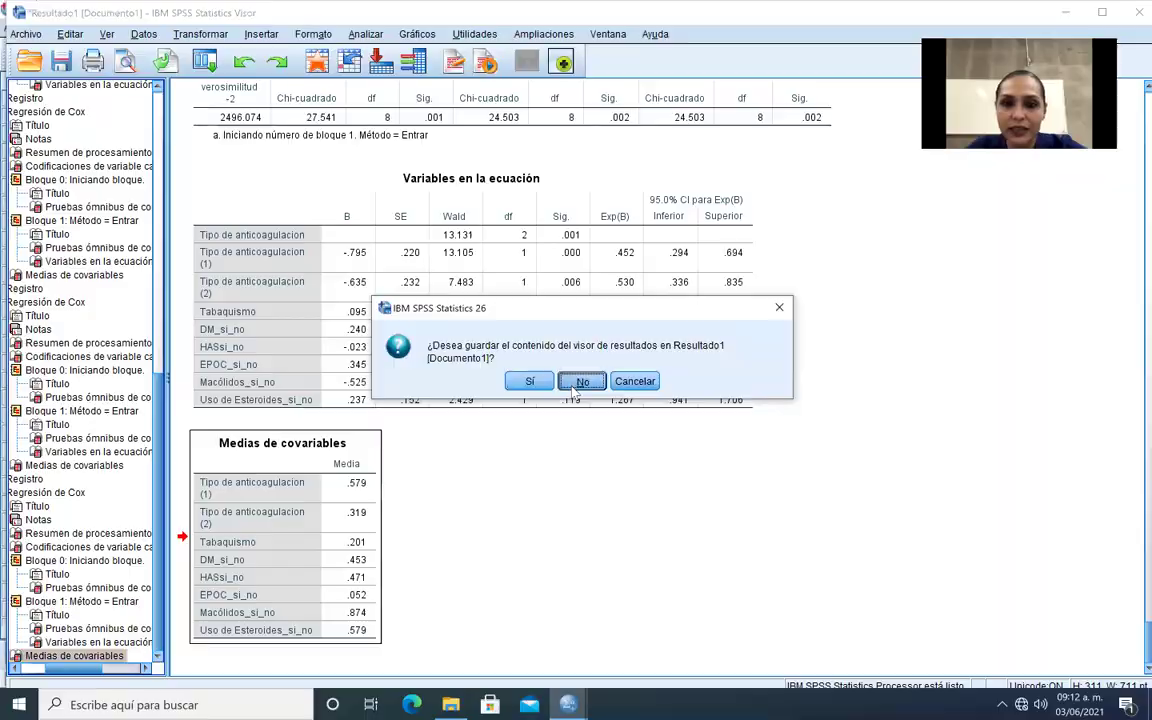
{"action": "left_click", "coordinate": [582, 381]}
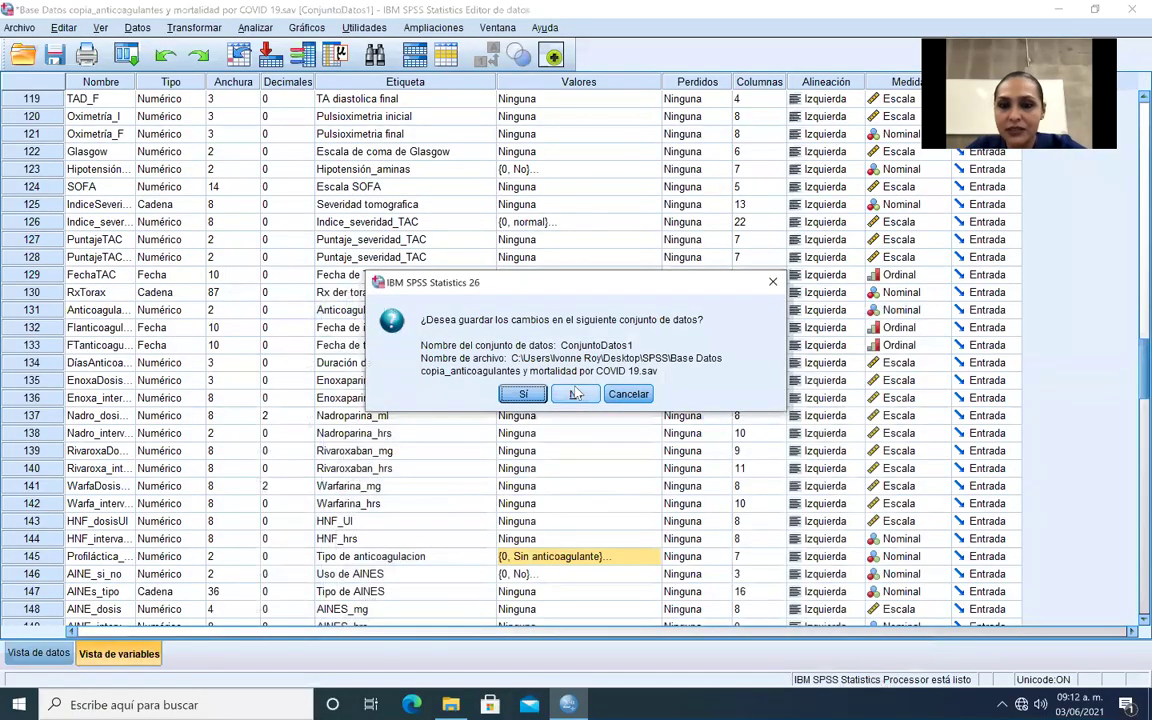
{"action": "left_click", "coordinate": [586, 392]}
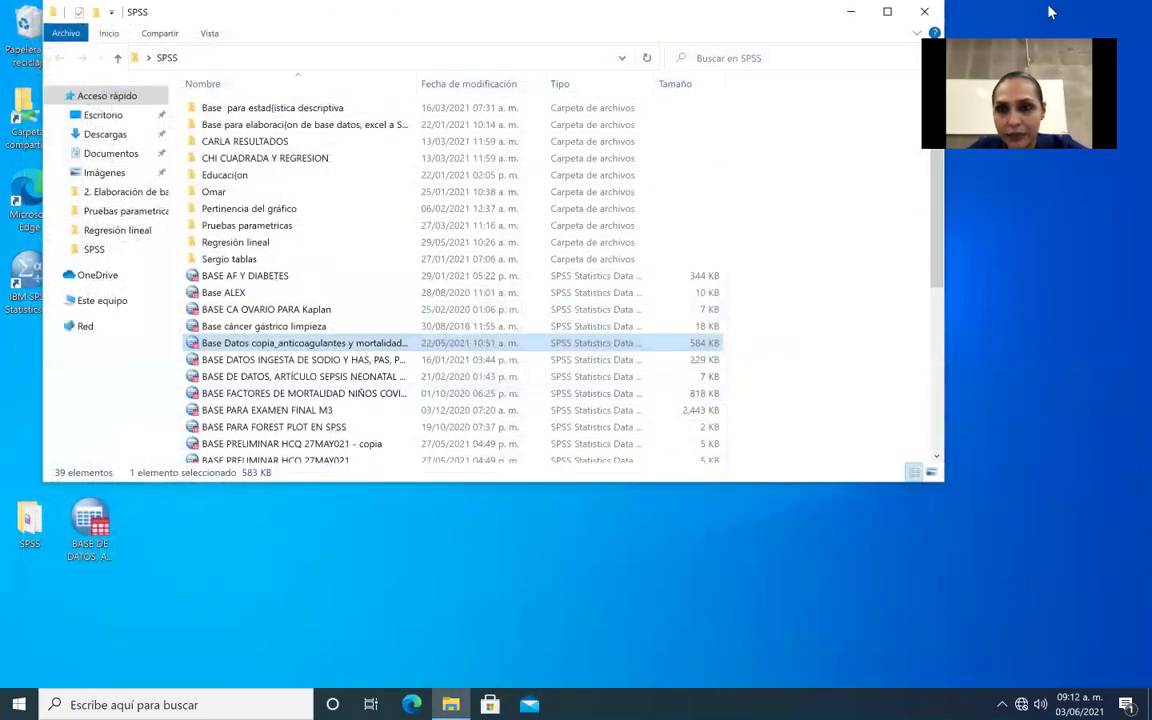
{"action": "left_click", "coordinate": [920, 14]}
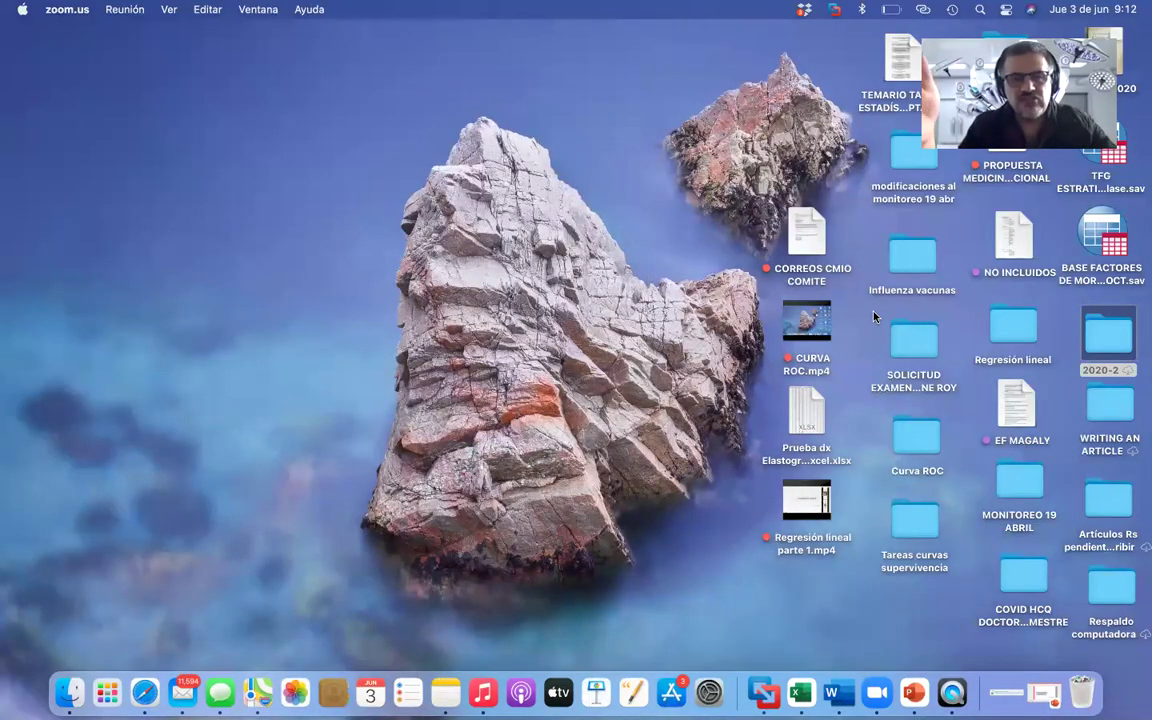
- Open the 2021 folder inside the desktop folder 2020-2 and look through its contents for the results presentation
{"action": "double_click", "coordinate": [1095, 332]}
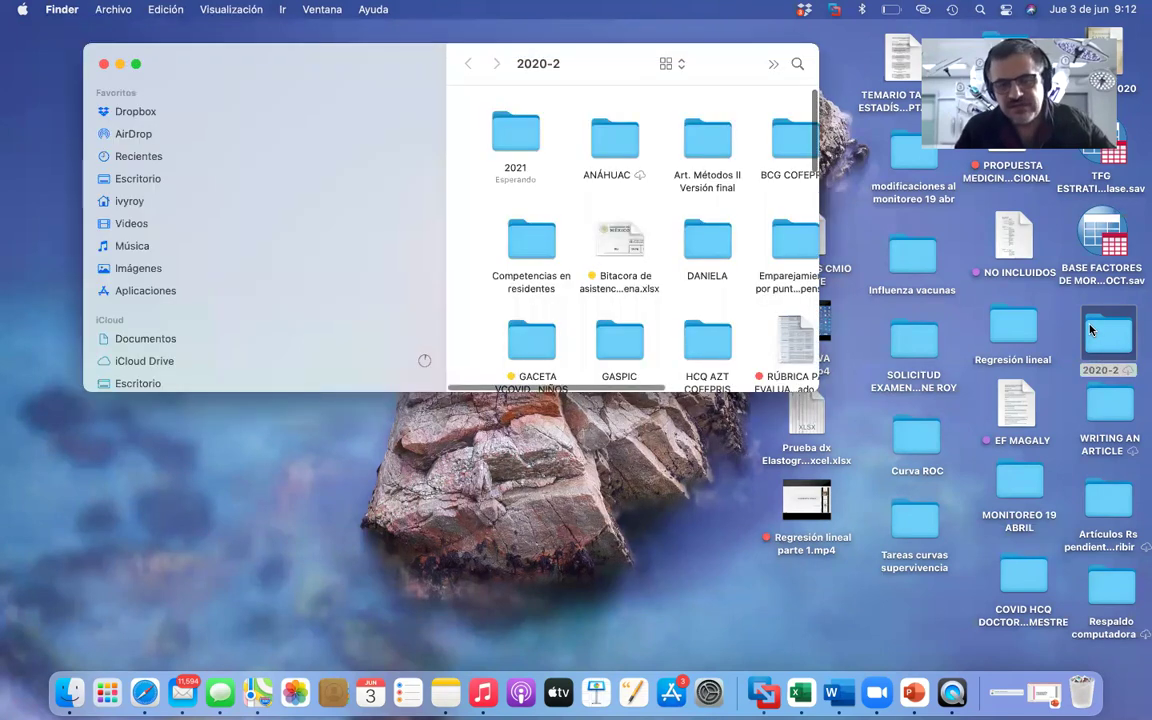
{"action": "double_click", "coordinate": [506, 140]}
{"action": "scroll", "coordinate": [504, 144], "scroll_direction": "up", "scroll_amount": 3}
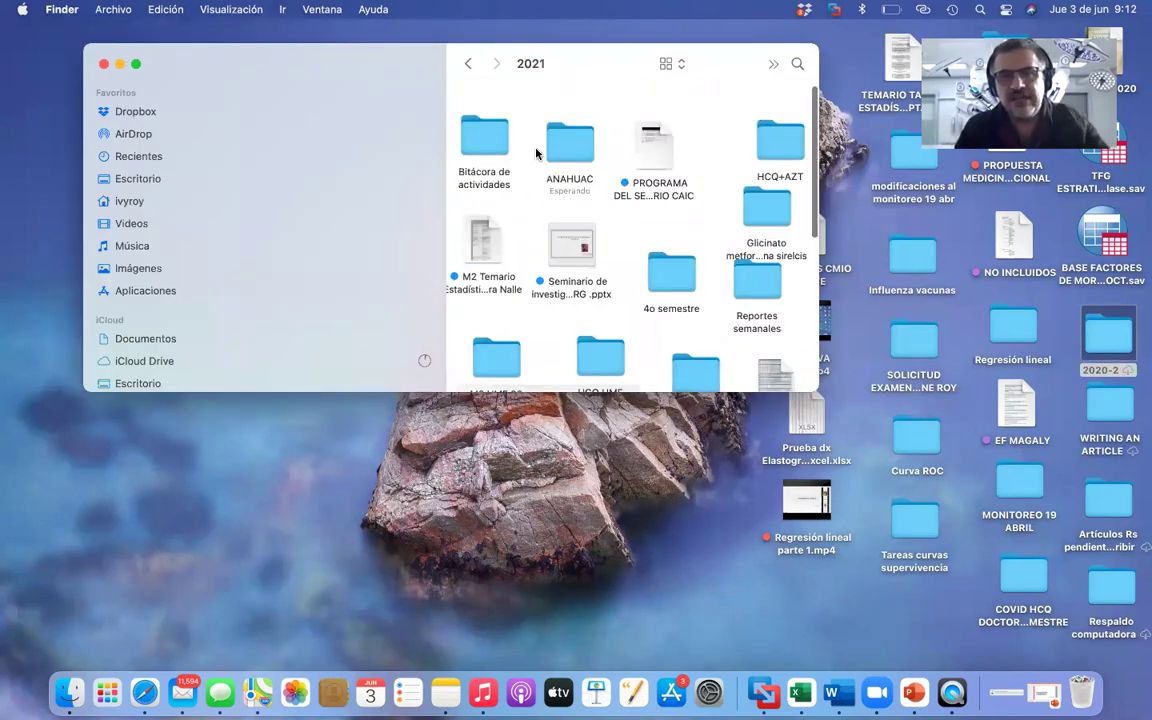
{"action": "scroll", "coordinate": [545, 237], "scroll_direction": "up", "scroll_amount": 1}
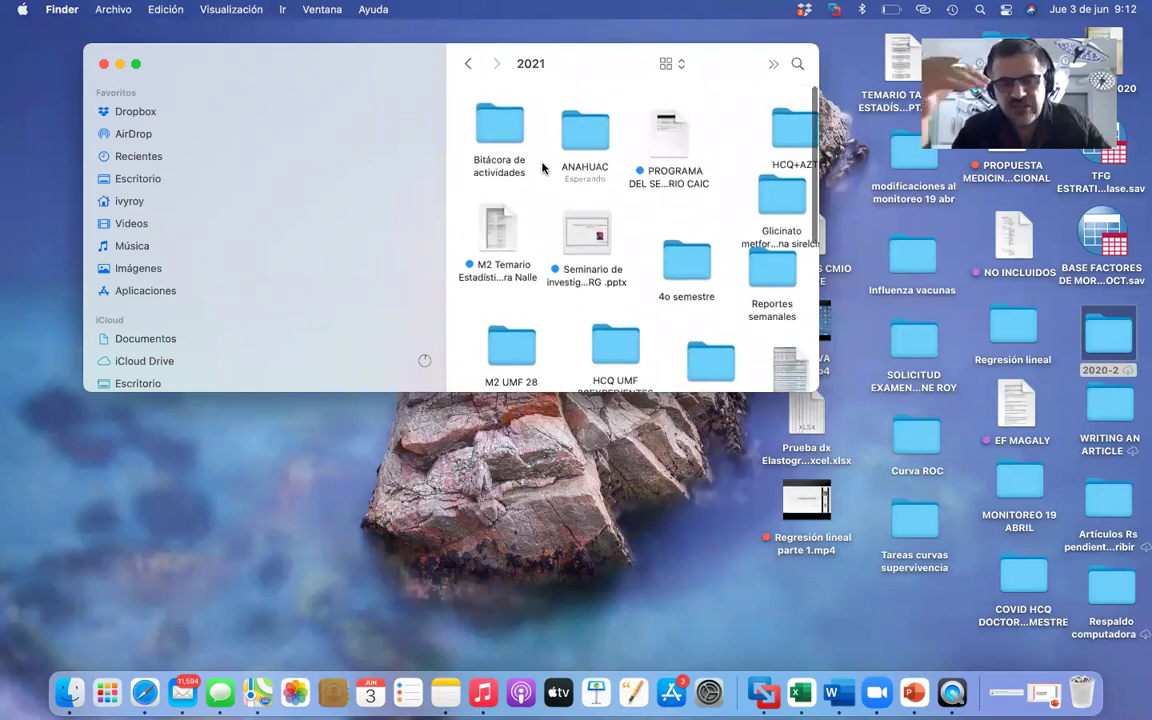
{"action": "scroll", "coordinate": [562, 250], "scroll_direction": "down", "scroll_amount": 5}
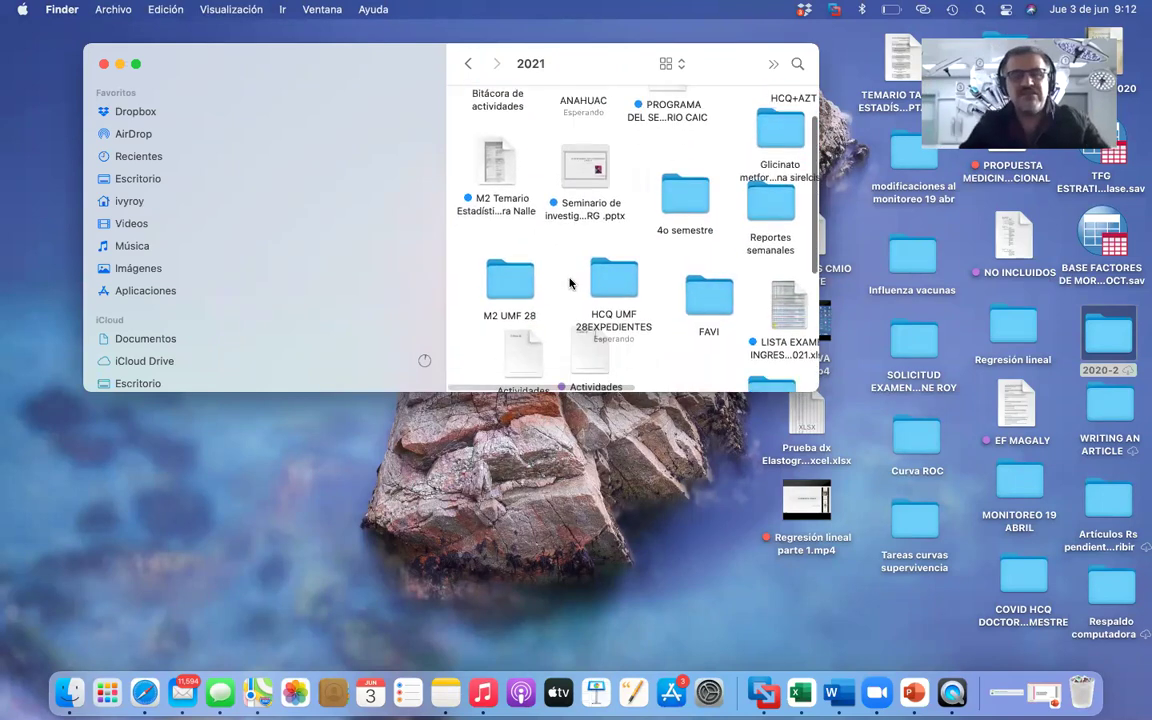
{"action": "scroll", "coordinate": [569, 284], "scroll_direction": "down", "scroll_amount": 2}
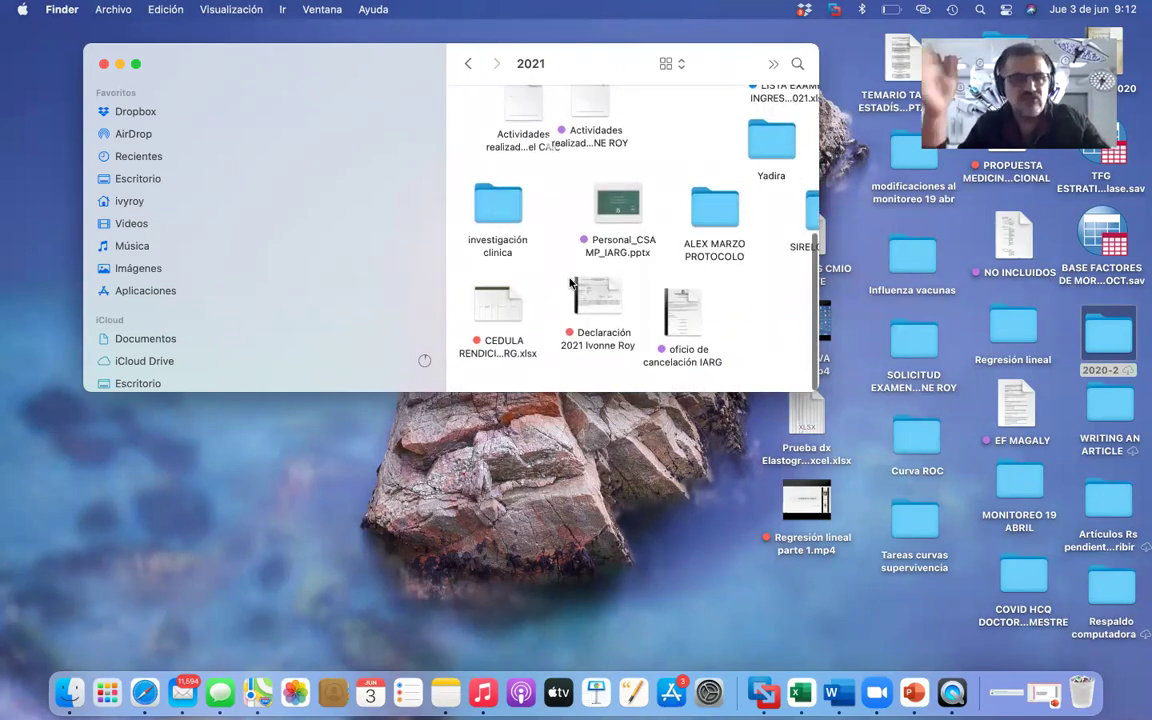
{"action": "scroll", "coordinate": [569, 284], "scroll_direction": "up", "scroll_amount": 6}
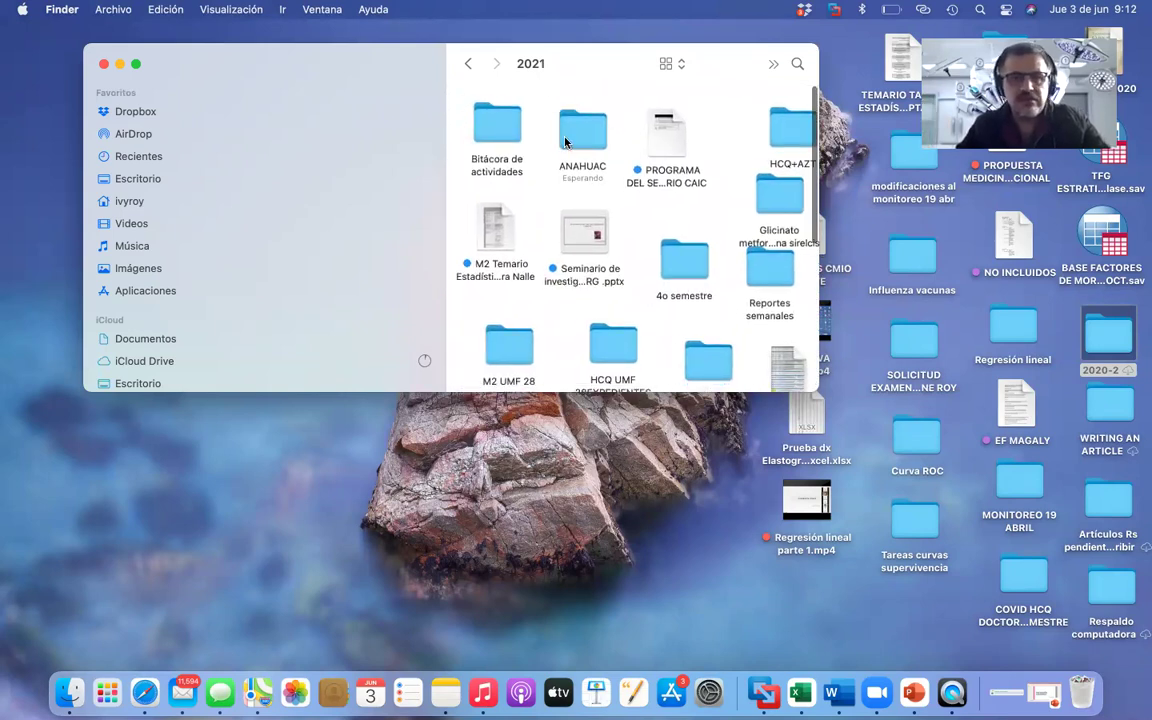
- Open the ANAHUAC folder and check its systematic reviews subfolder (REVISIONE SISTEM...) for the presentation
{"action": "double_click", "coordinate": [565, 142]}
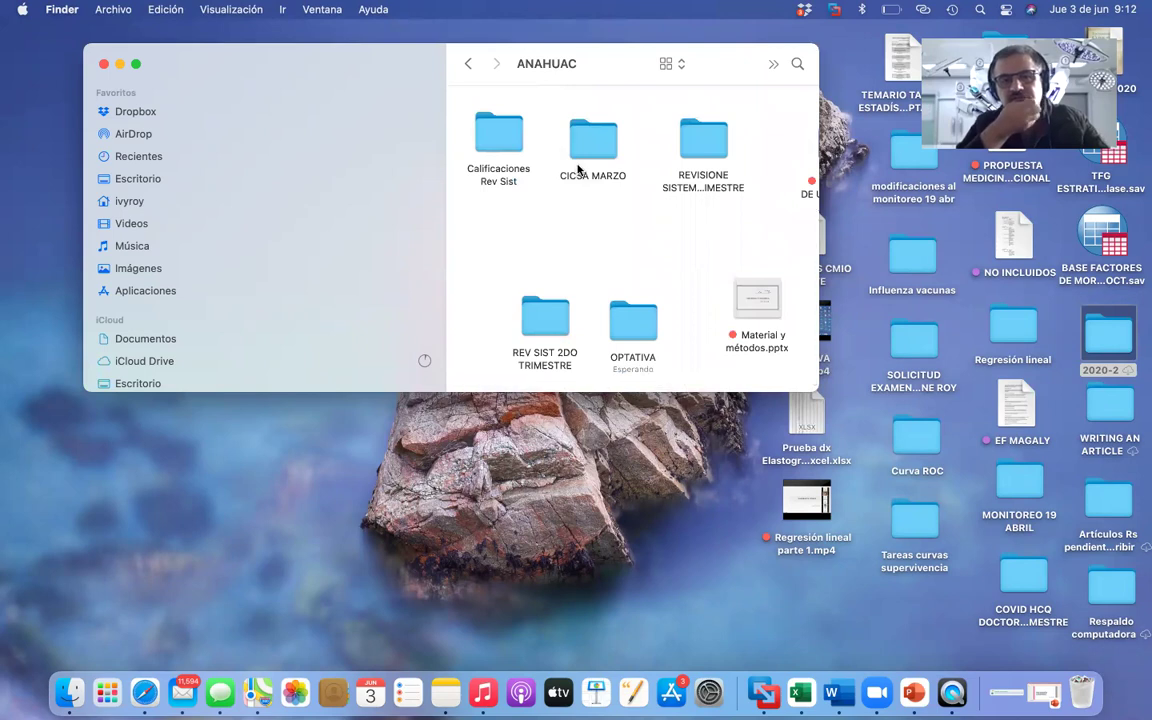
{"action": "scroll", "coordinate": [578, 170], "scroll_direction": "down", "scroll_amount": 1}
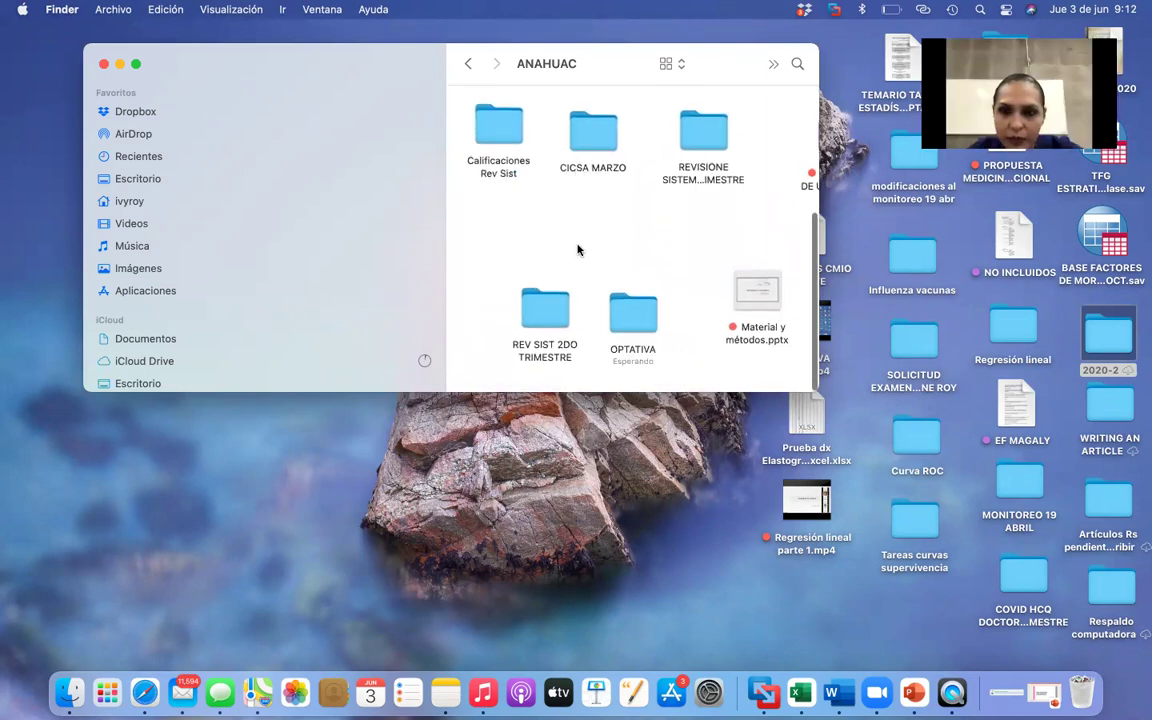
{"action": "scroll", "coordinate": [578, 249], "scroll_direction": "right", "scroll_amount": 3}
{"action": "scroll", "coordinate": [578, 249], "scroll_direction": "left", "scroll_amount": 3}
{"action": "scroll", "coordinate": [578, 249], "scroll_direction": "up", "scroll_amount": 1}
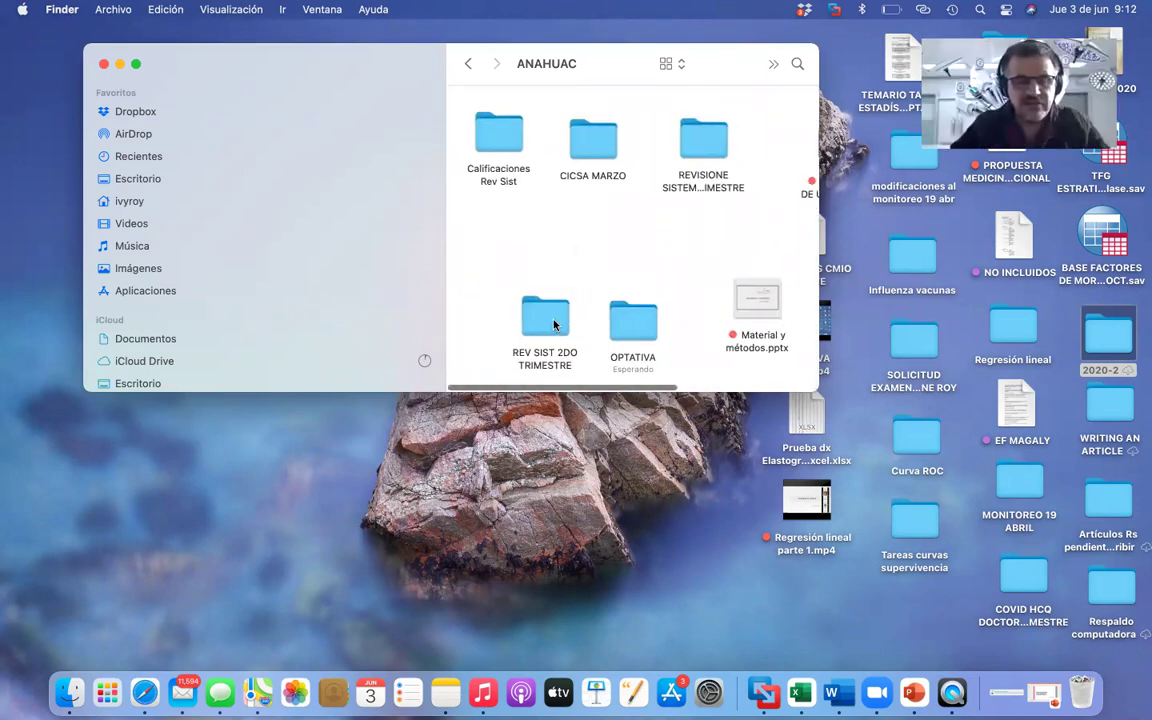
{"action": "left_click", "coordinate": [554, 323]}
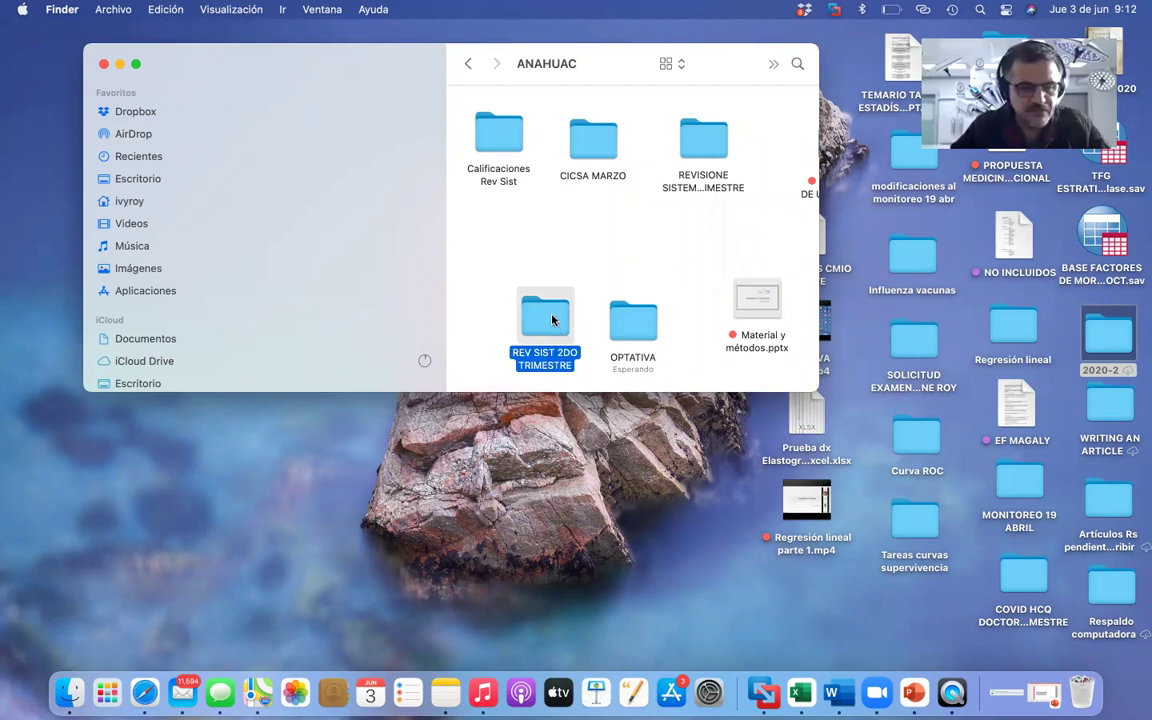
{"action": "double_click", "coordinate": [700, 140]}
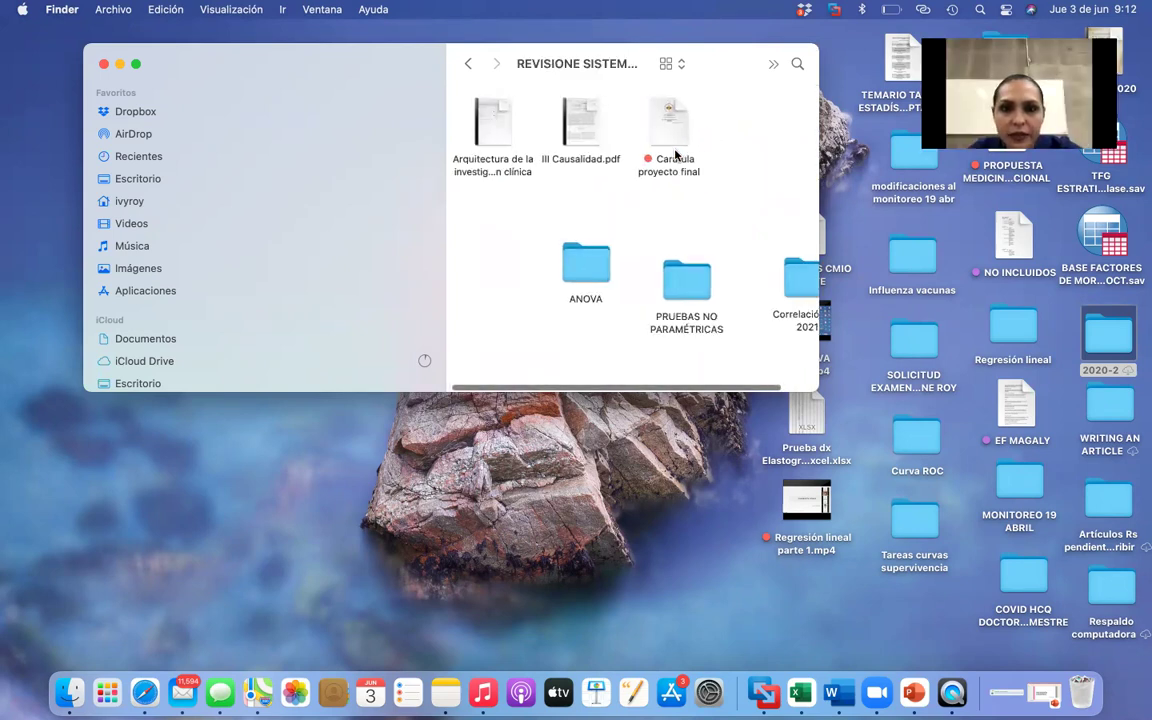
{"action": "scroll", "coordinate": [675, 155], "scroll_direction": "right", "scroll_amount": 2}
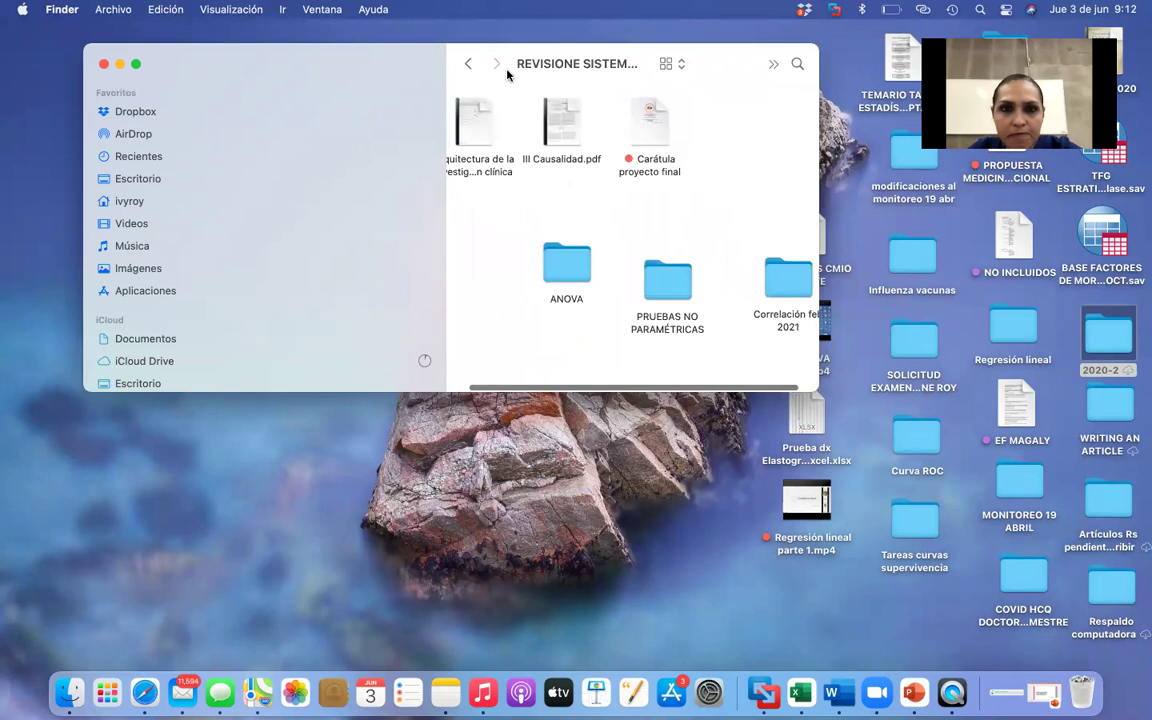
- Go back to ANAHUAC and look through the REV SIST 2DO TRIMESTRE folder
{"action": "left_click", "coordinate": [468, 64]}
{"action": "double_click", "coordinate": [546, 318]}
{"action": "scroll", "coordinate": [548, 310], "scroll_direction": "left", "scroll_amount": 3}
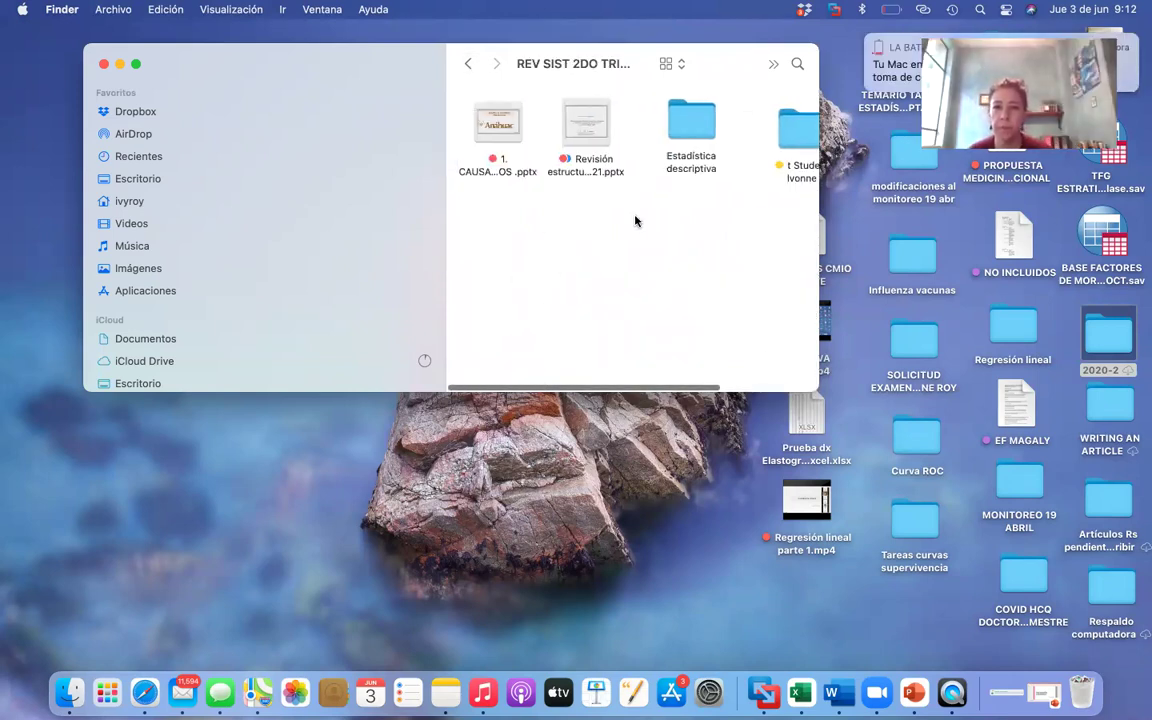
{"action": "scroll", "coordinate": [560, 130], "scroll_direction": "right", "scroll_amount": 3}
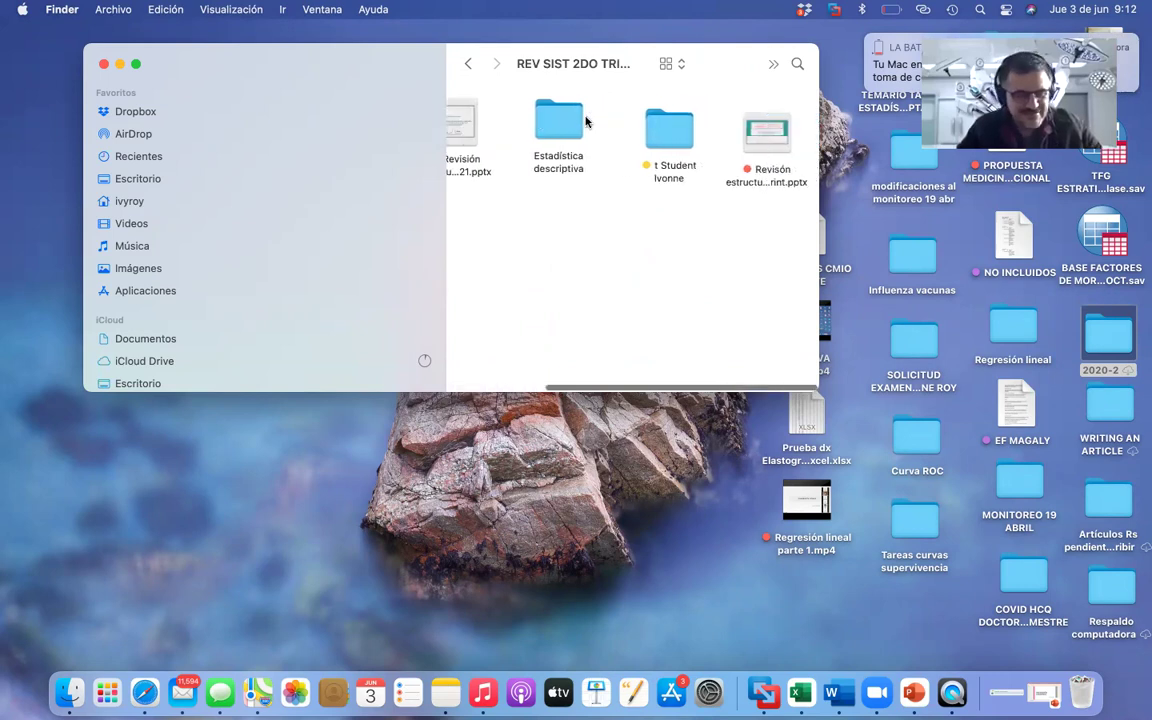
{"action": "scroll", "coordinate": [575, 112], "scroll_direction": "right", "scroll_amount": 1}
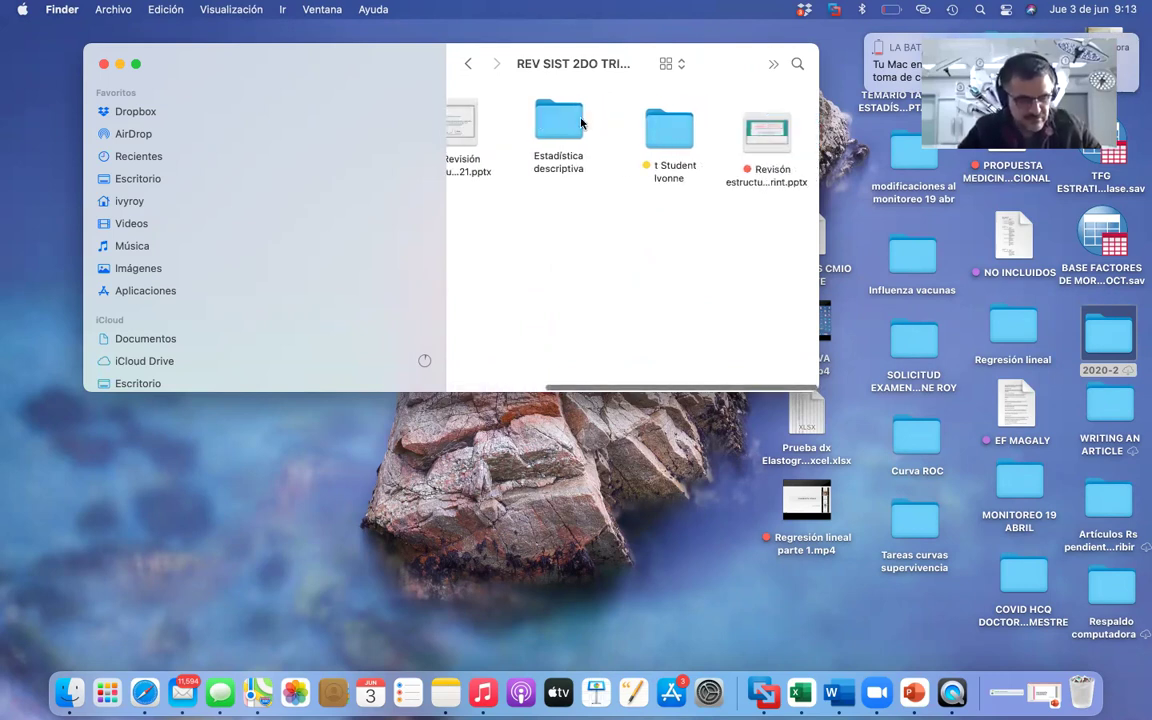
- Return to the 2021 folder, enlarge its window to full screen and open the M2 UMF 28 folder
{"action": "left_click", "coordinate": [465, 63]}
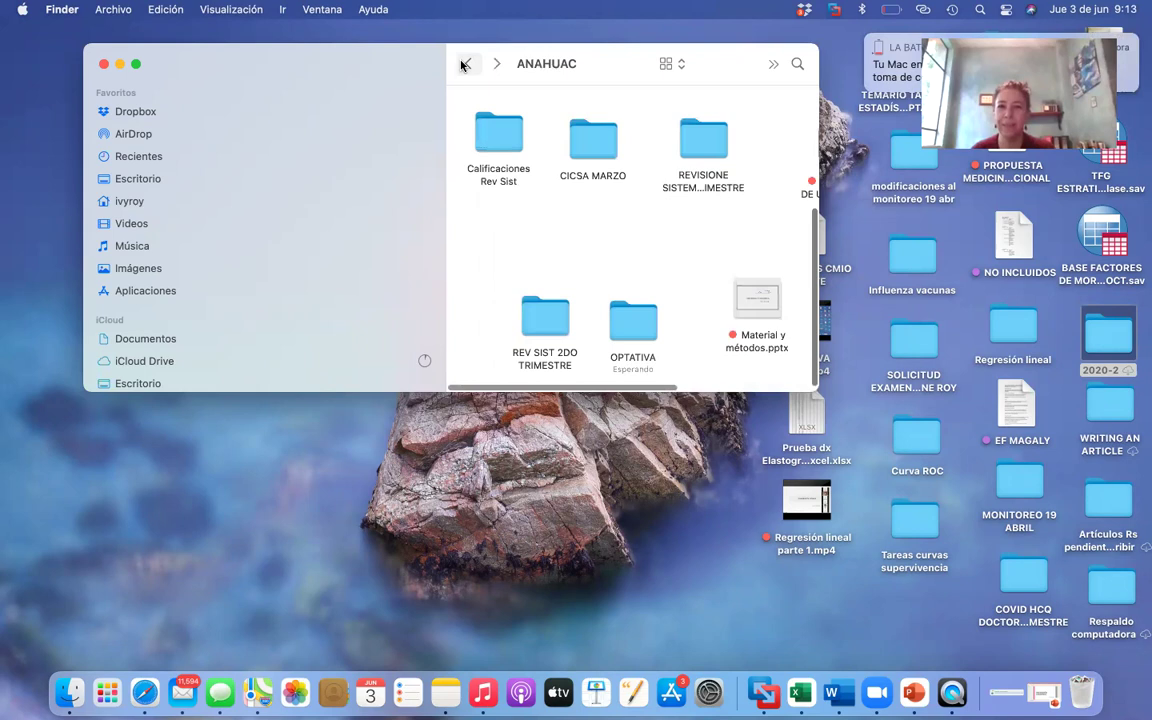
{"action": "left_click", "coordinate": [463, 63]}
{"action": "scroll", "coordinate": [470, 180], "scroll_direction": "down", "scroll_amount": 5}
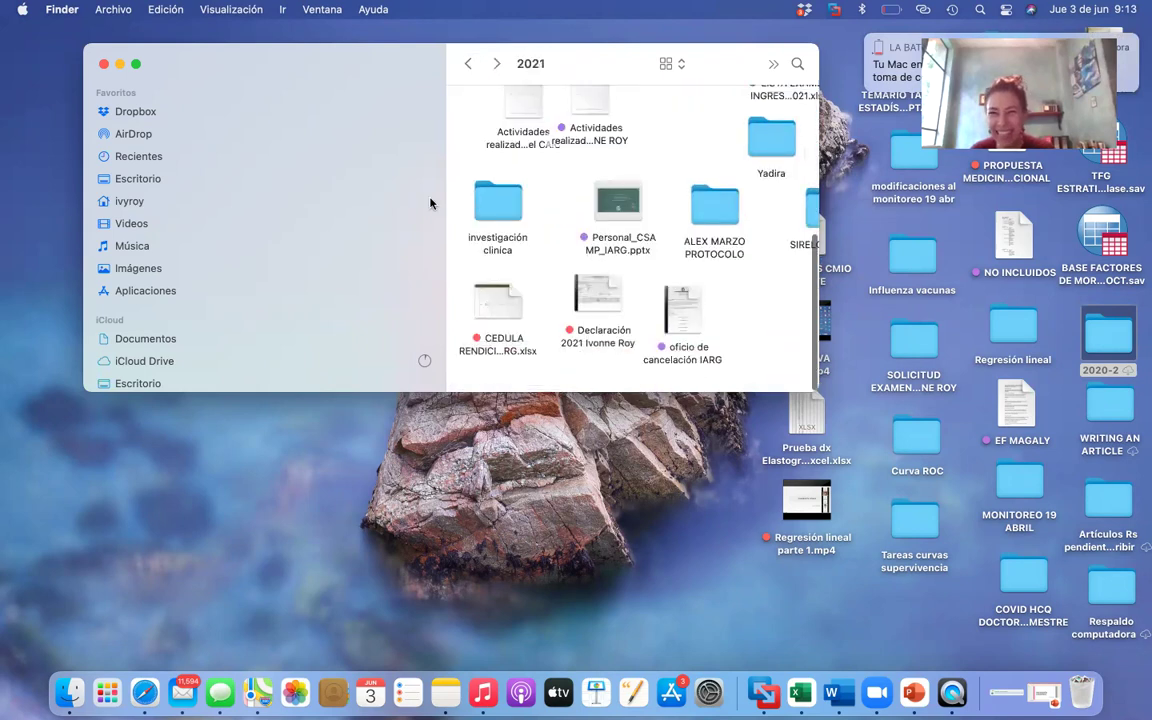
{"action": "left_click", "coordinate": [136, 64]}
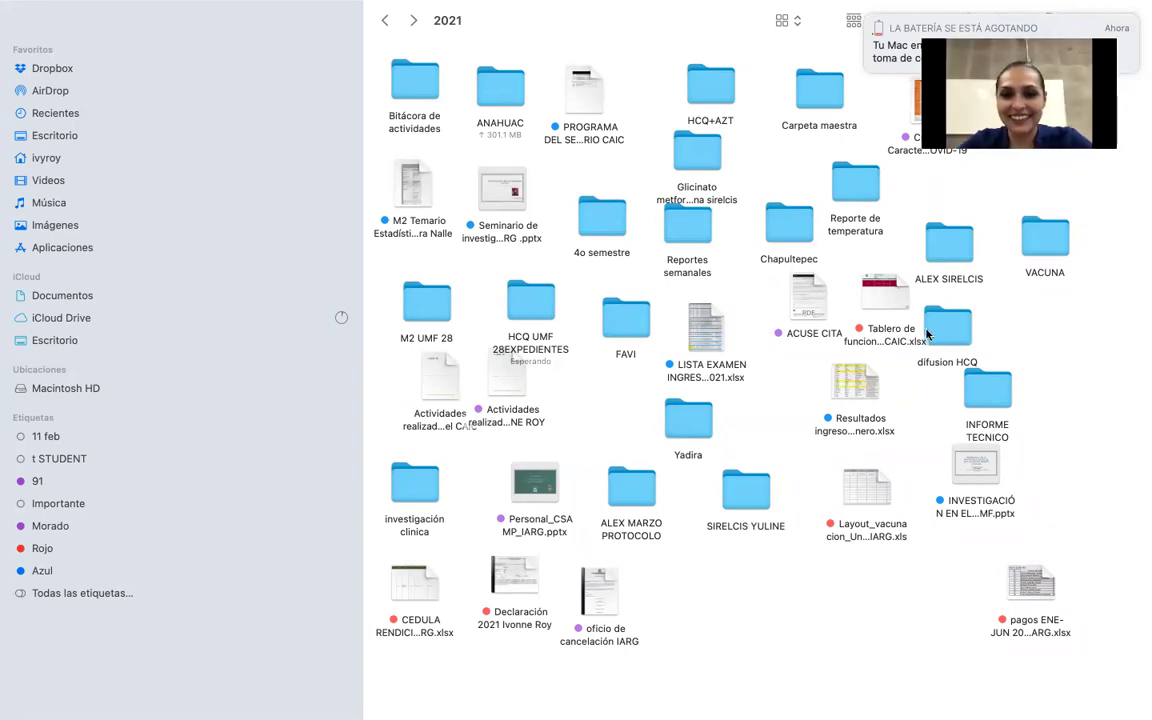
{"action": "left_click", "coordinate": [1037, 248]}
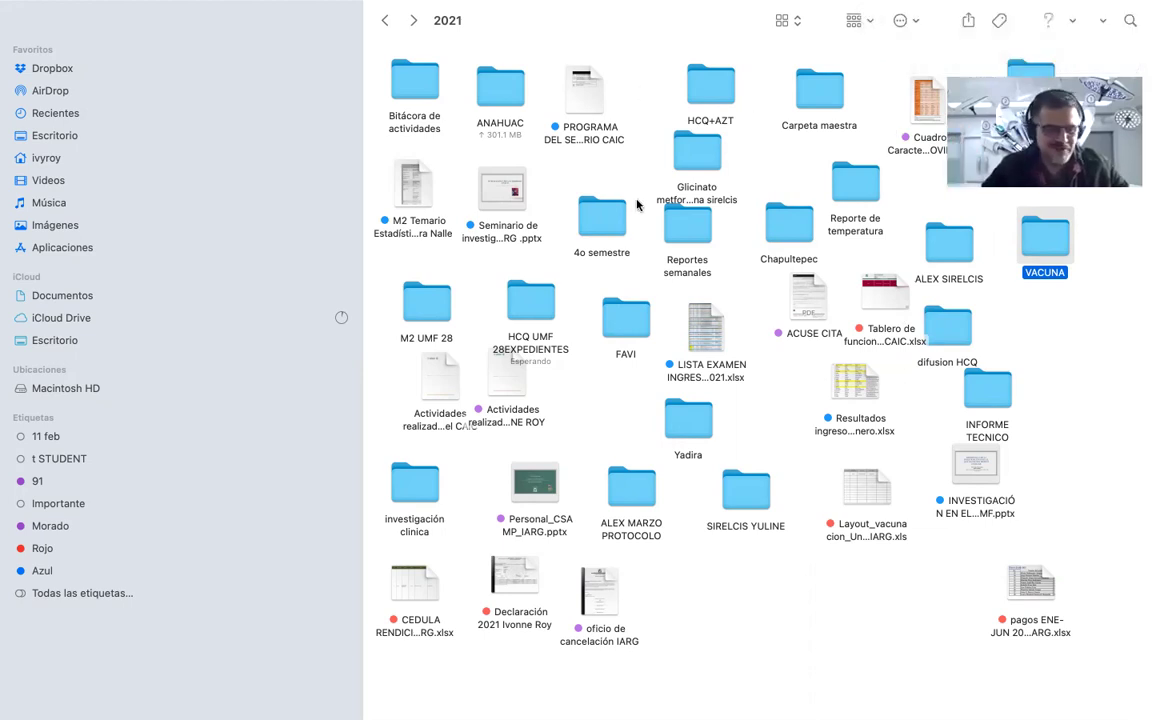
{"action": "left_click", "coordinate": [435, 317]}
{"action": "double_click", "coordinate": [435, 317]}
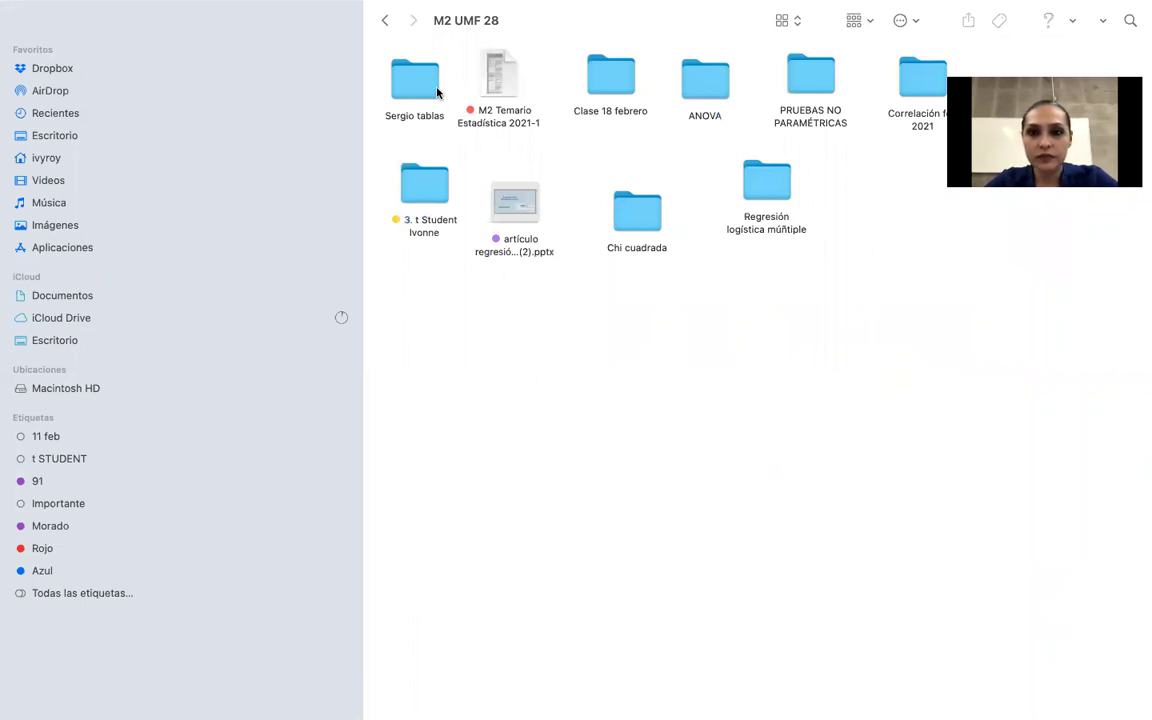
- Search the Mac for "resultados" and open the presentation "2. PRESENTACIÓN RESULTADOS 17 agosto mod" in PowerPoint
{"action": "left_click", "coordinate": [1130, 20]}
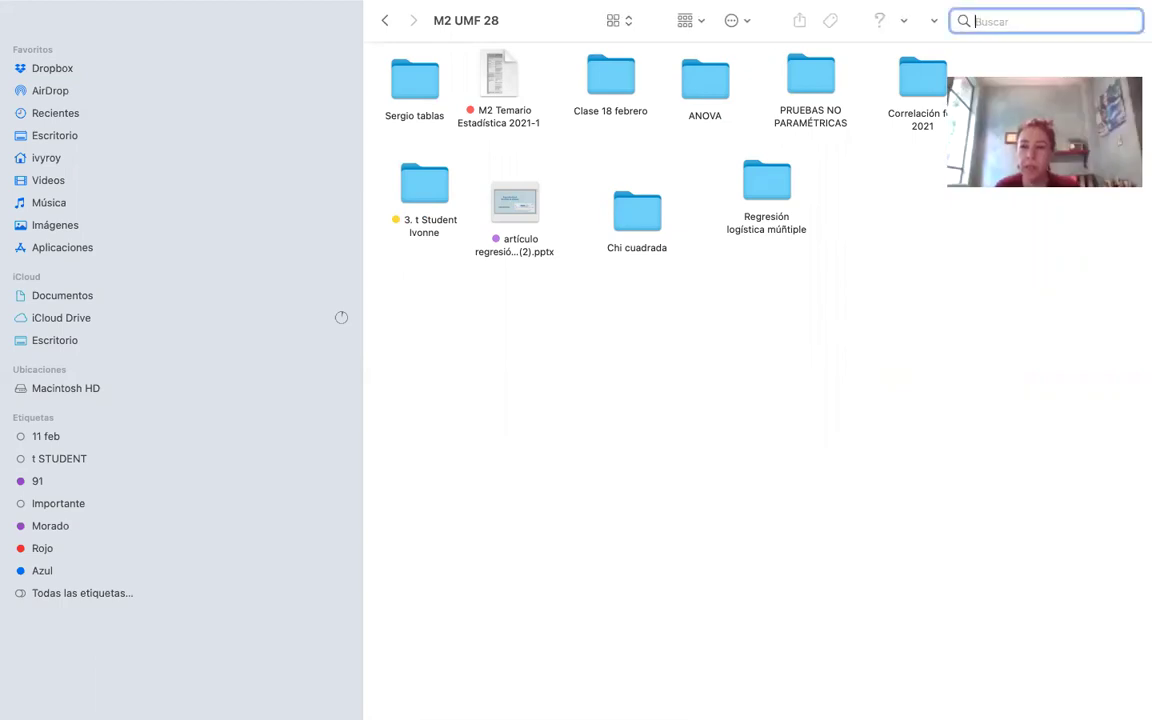
{"action": "type", "text": "resultad"}
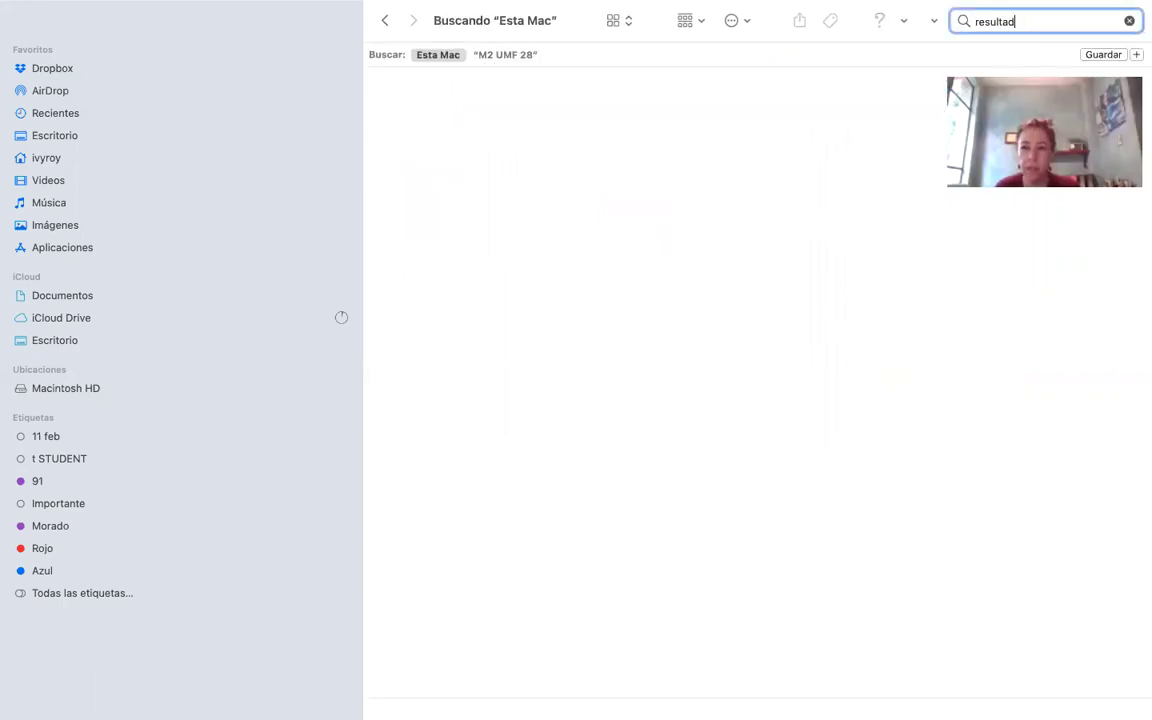
{"action": "type", "text": "os"}
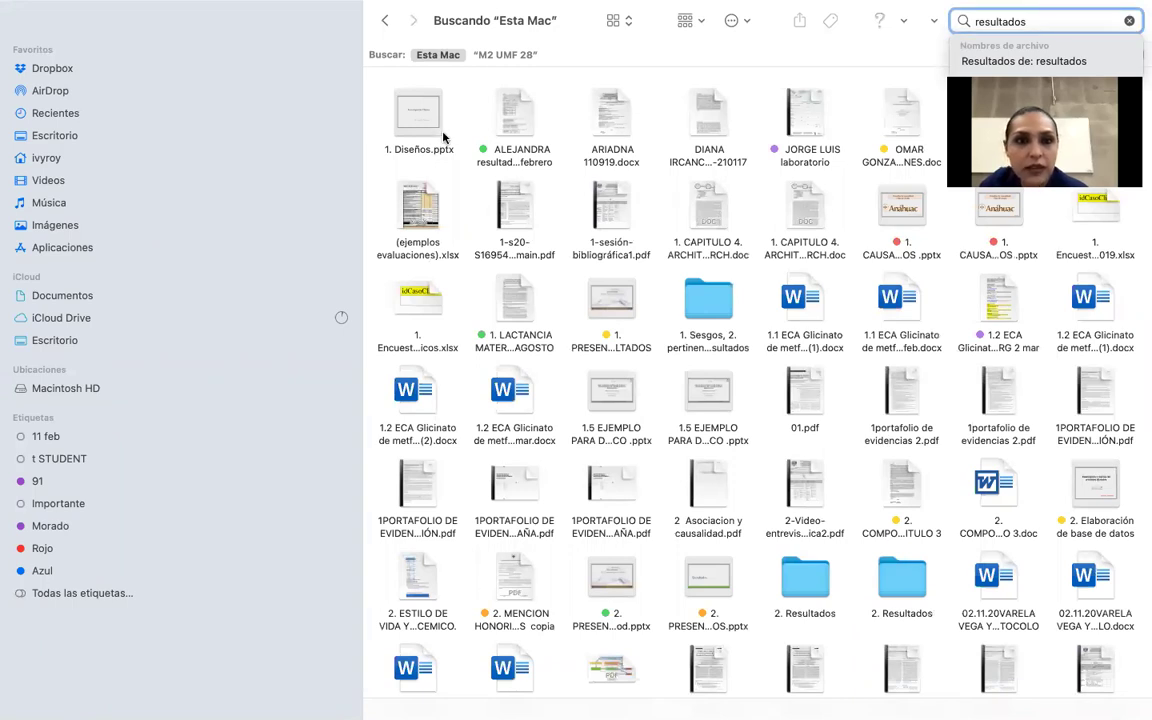
{"action": "left_click", "coordinate": [783, 597]}
{"action": "left_click", "coordinate": [604, 577]}
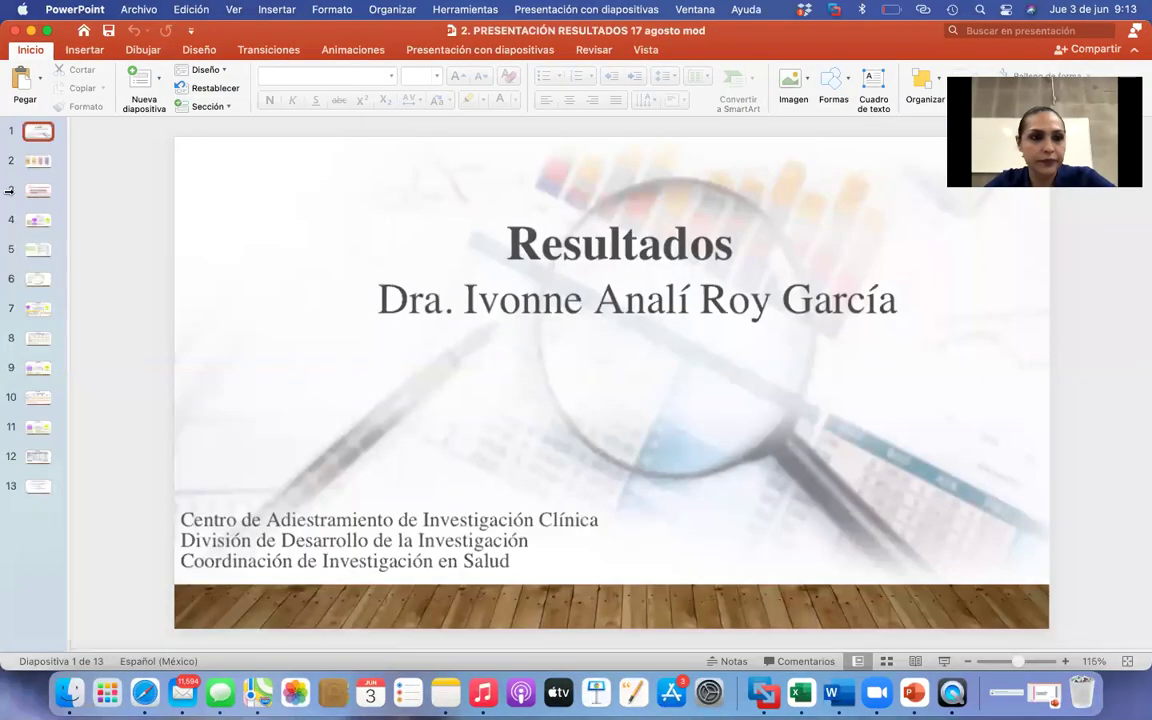
- Examine the opening slides on moving from clinical judgement to the statistical model and the example's objective and design
{"action": "left_click", "coordinate": [35, 163]}
{"action": "key", "text": "Down"}
{"action": "key", "text": "Down"}
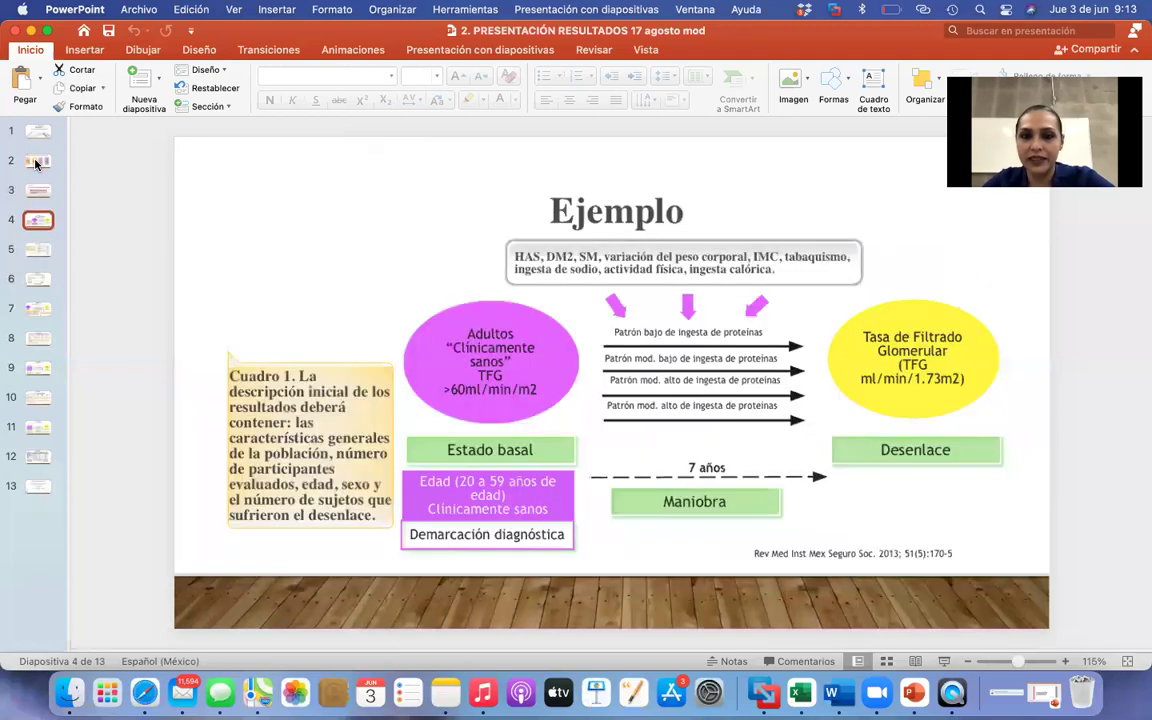
{"action": "key", "text": "Down"}
{"action": "left_click", "coordinate": [35, 163]}
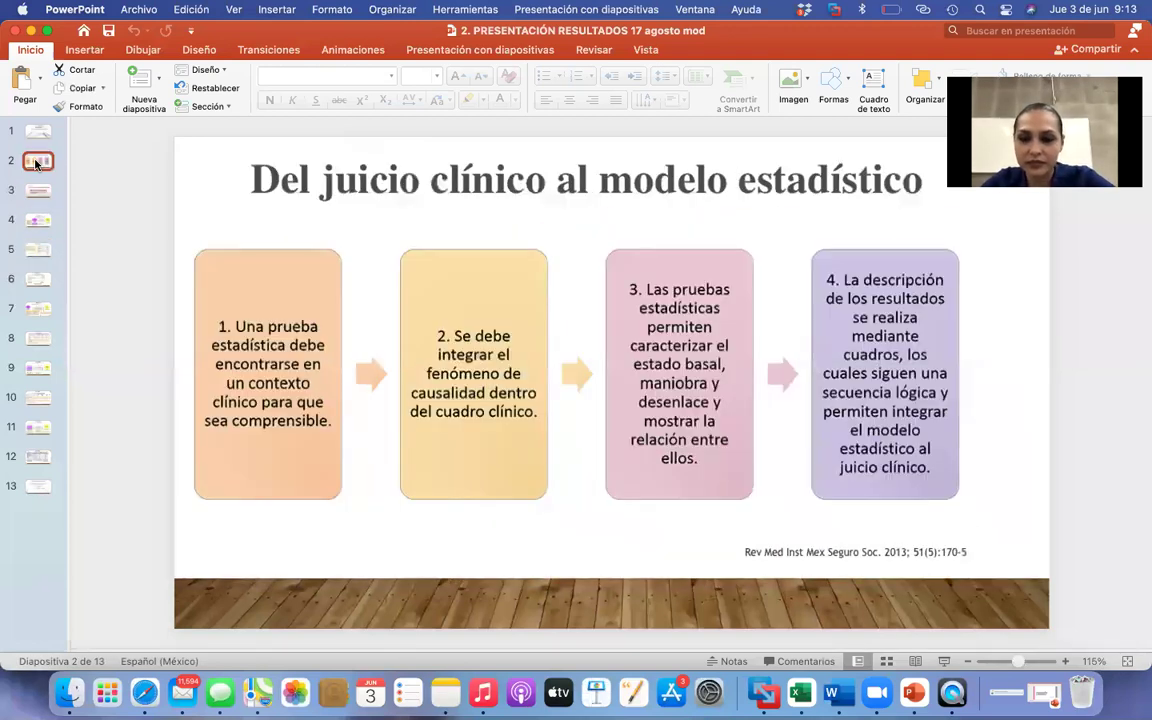
{"action": "key", "text": "Up"}
{"action": "key", "text": "Down"}
{"action": "key", "text": "Down"}
{"action": "key", "text": "Down"}
{"action": "key", "text": "Down"}
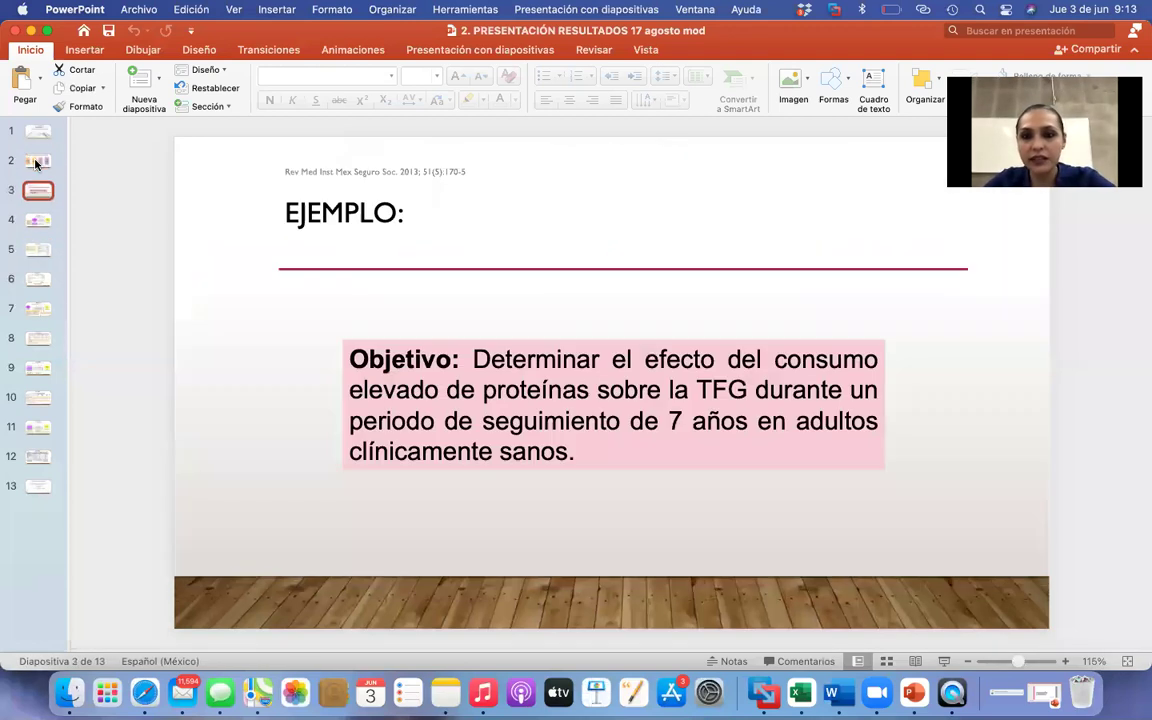